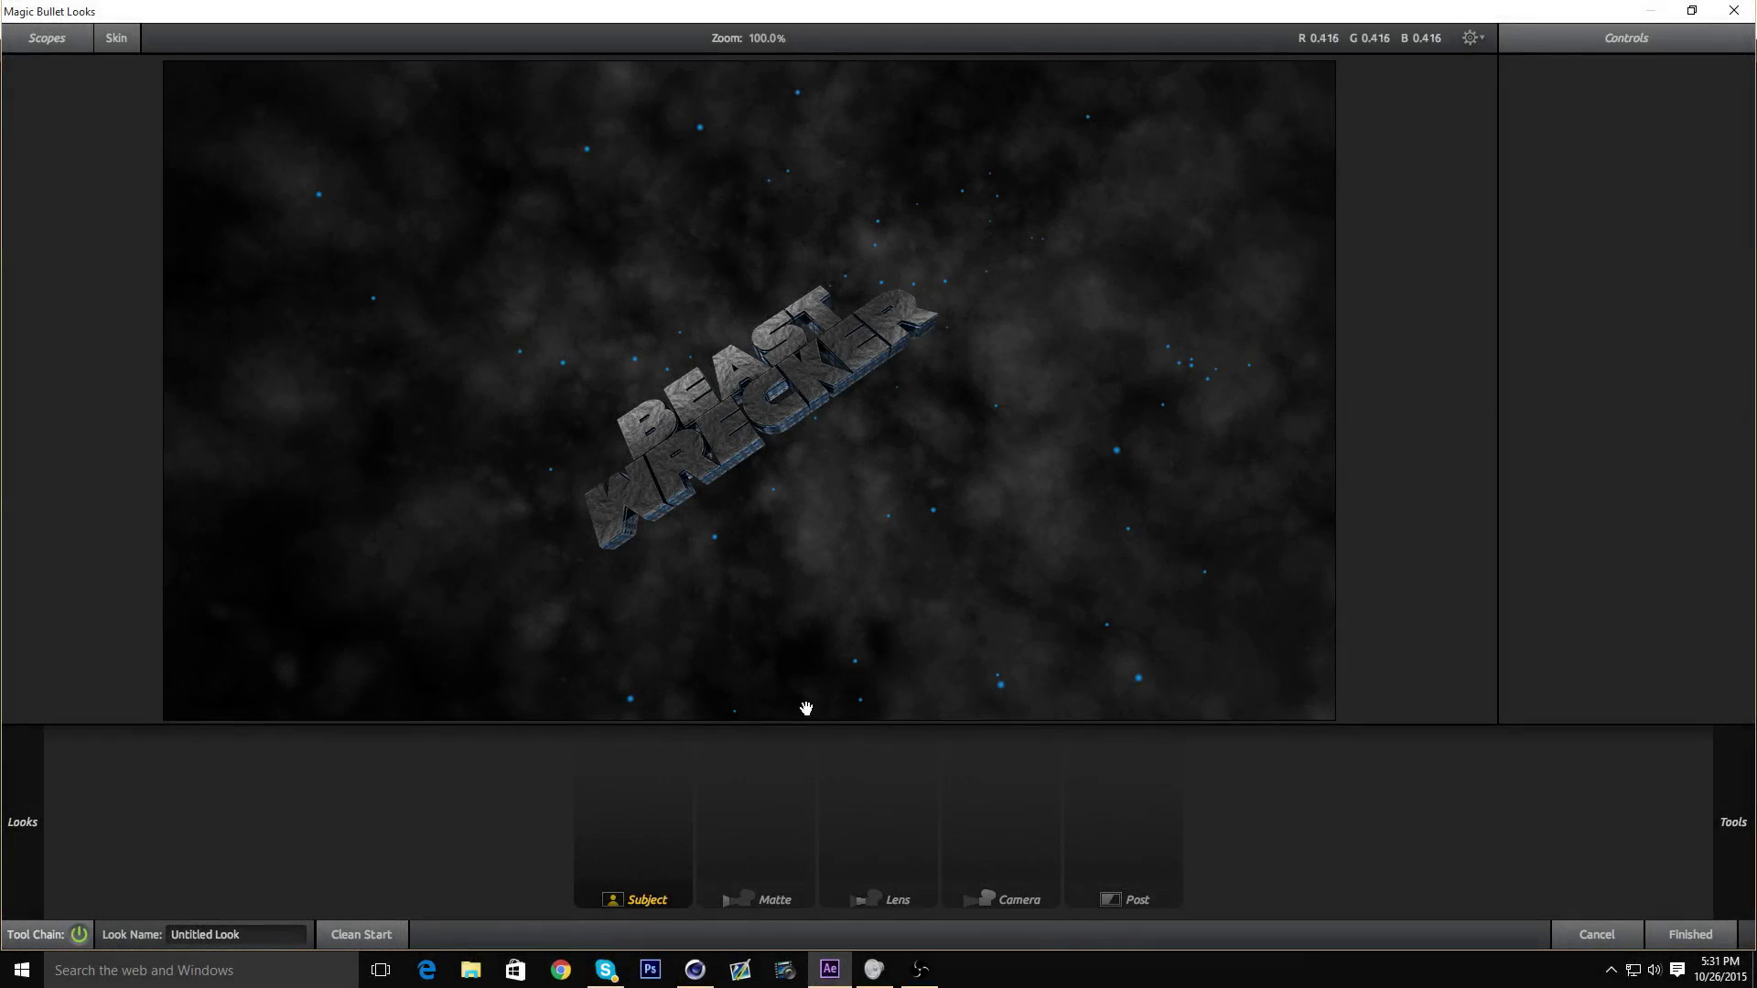
- Inspect the ungraded BEAST WRECKER title and smoky background close up and at full frame
{"action": "scroll", "coordinate": [832, 420], "scroll_direction": "down", "scroll_amount": 3}
{"action": "scroll", "coordinate": [814, 353], "scroll_direction": "up", "scroll_amount": 5}
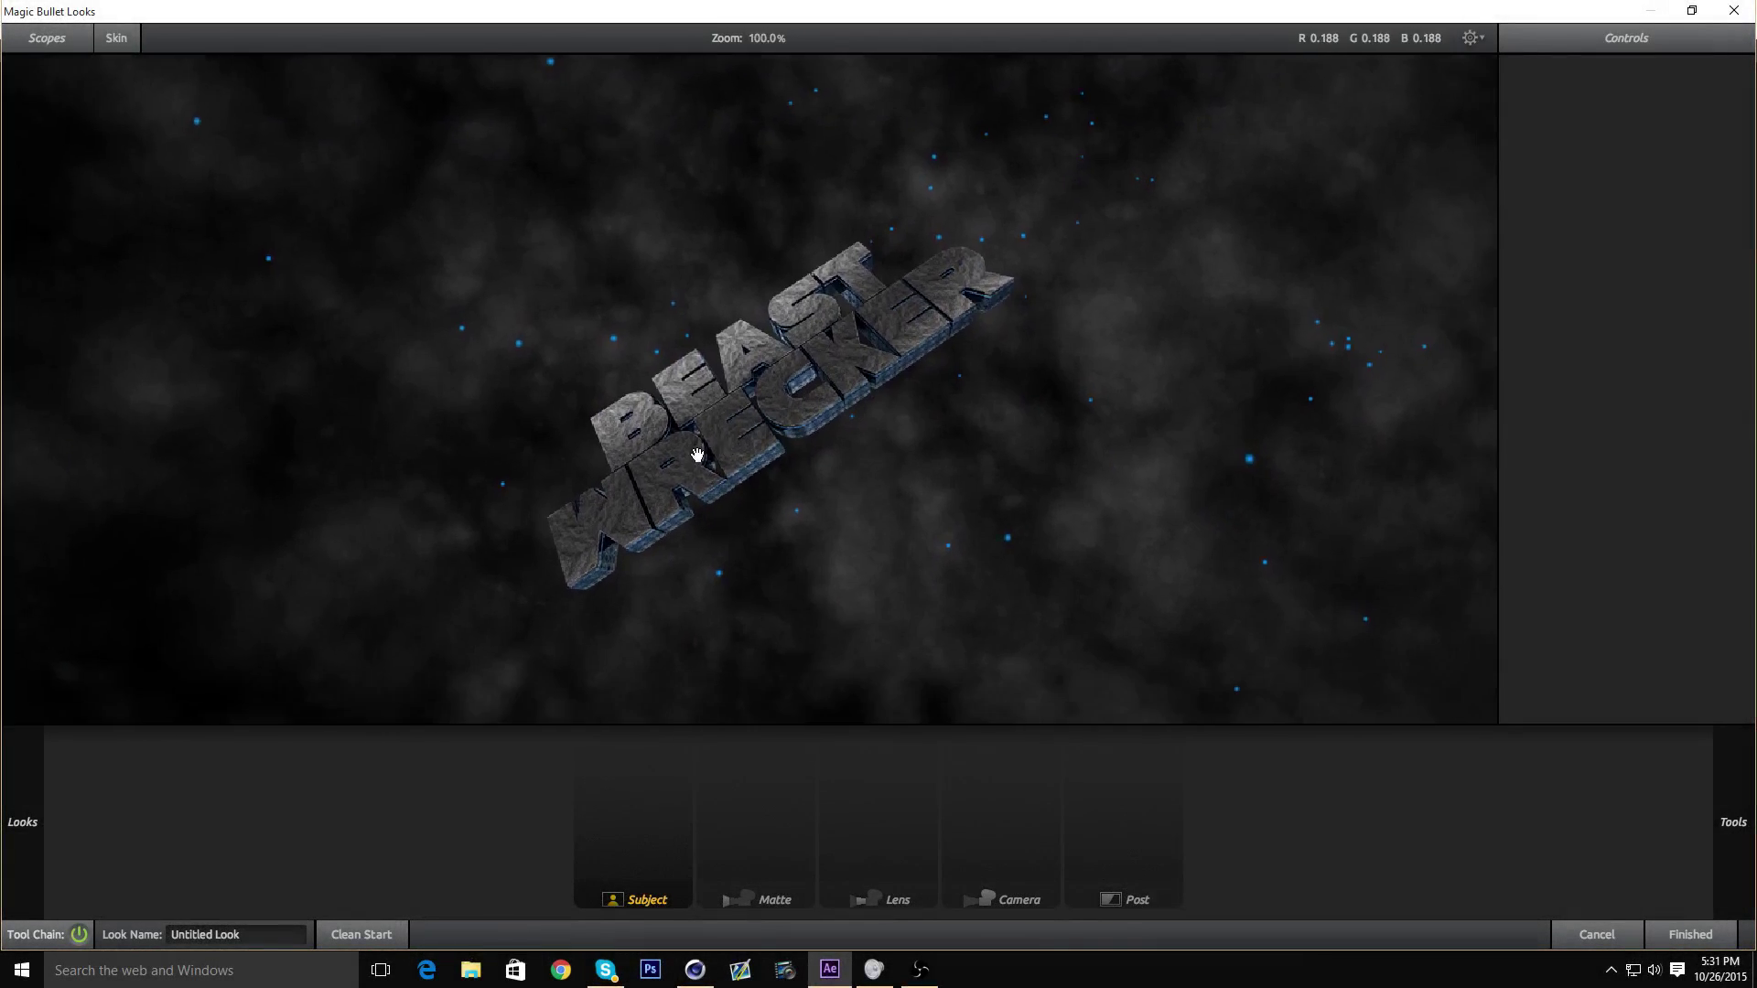
{"action": "scroll", "coordinate": [696, 455], "scroll_direction": "down", "scroll_amount": 3}
{"action": "scroll", "coordinate": [683, 440], "scroll_direction": "up", "scroll_amount": 4}
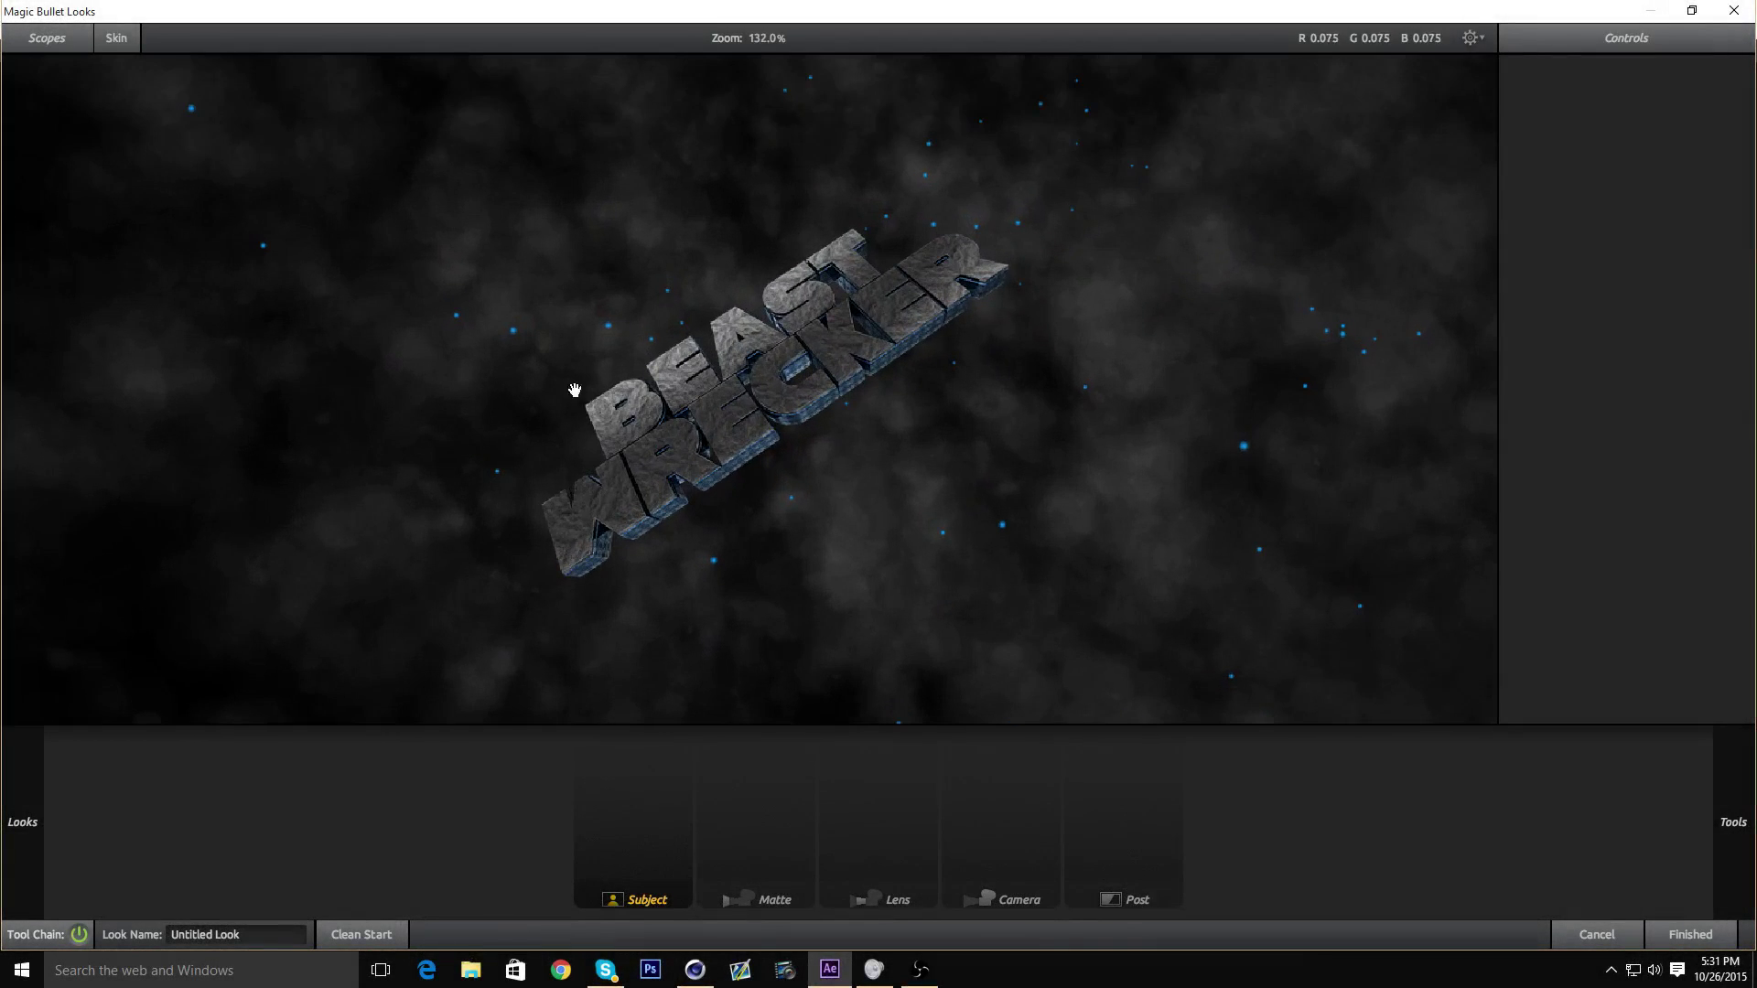
{"action": "scroll", "coordinate": [816, 411], "scroll_direction": "down", "scroll_amount": 4}
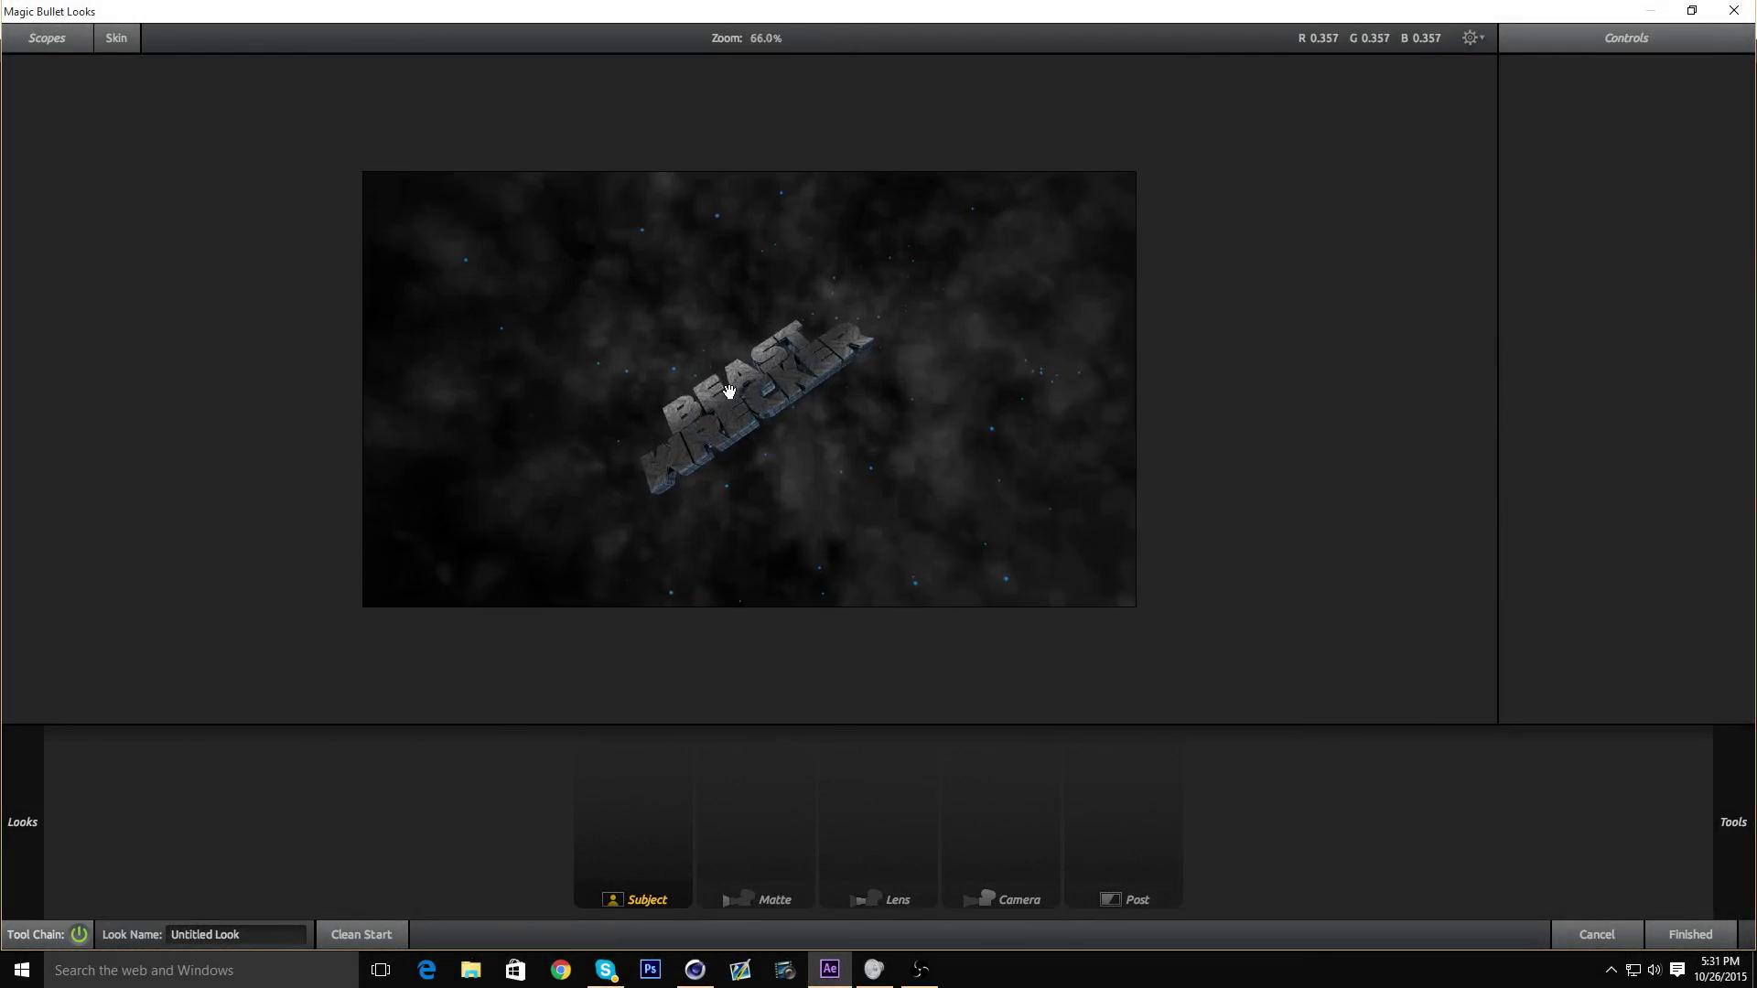
{"action": "scroll", "coordinate": [729, 392], "scroll_direction": "up", "scroll_amount": 5}
{"action": "scroll", "coordinate": [716, 384], "scroll_direction": "down", "scroll_amount": 2}
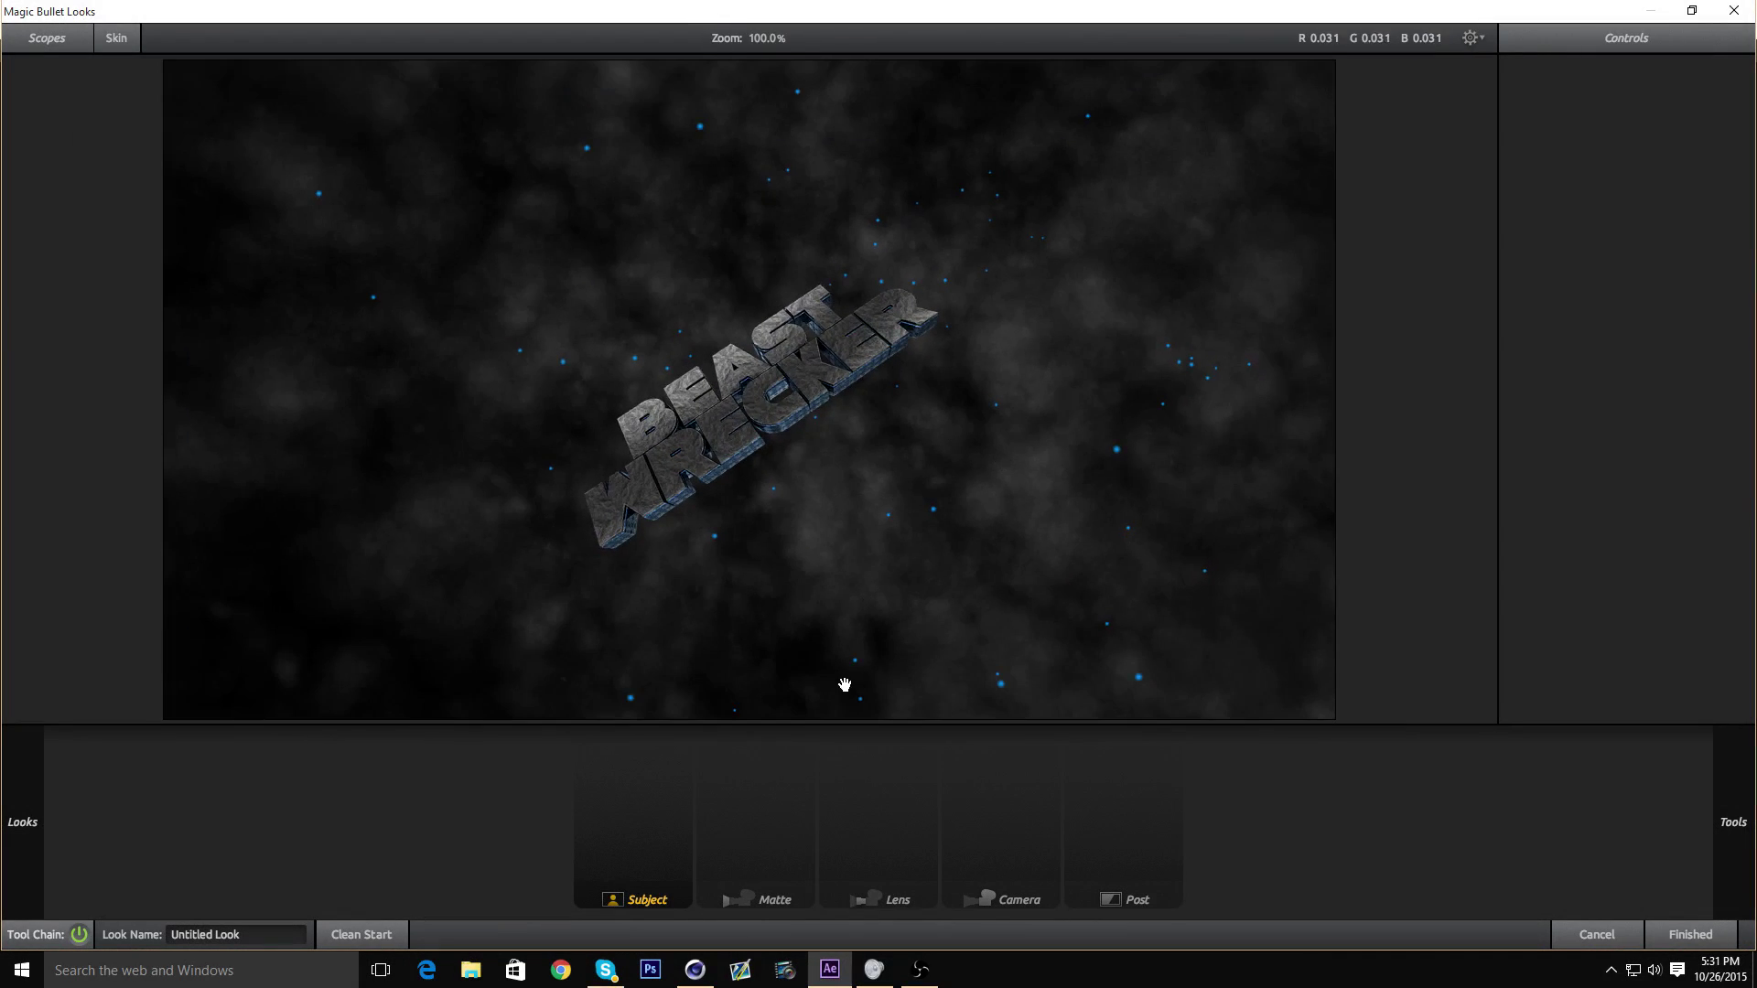
{"action": "scroll", "coordinate": [732, 439], "scroll_direction": "up", "scroll_amount": 1}
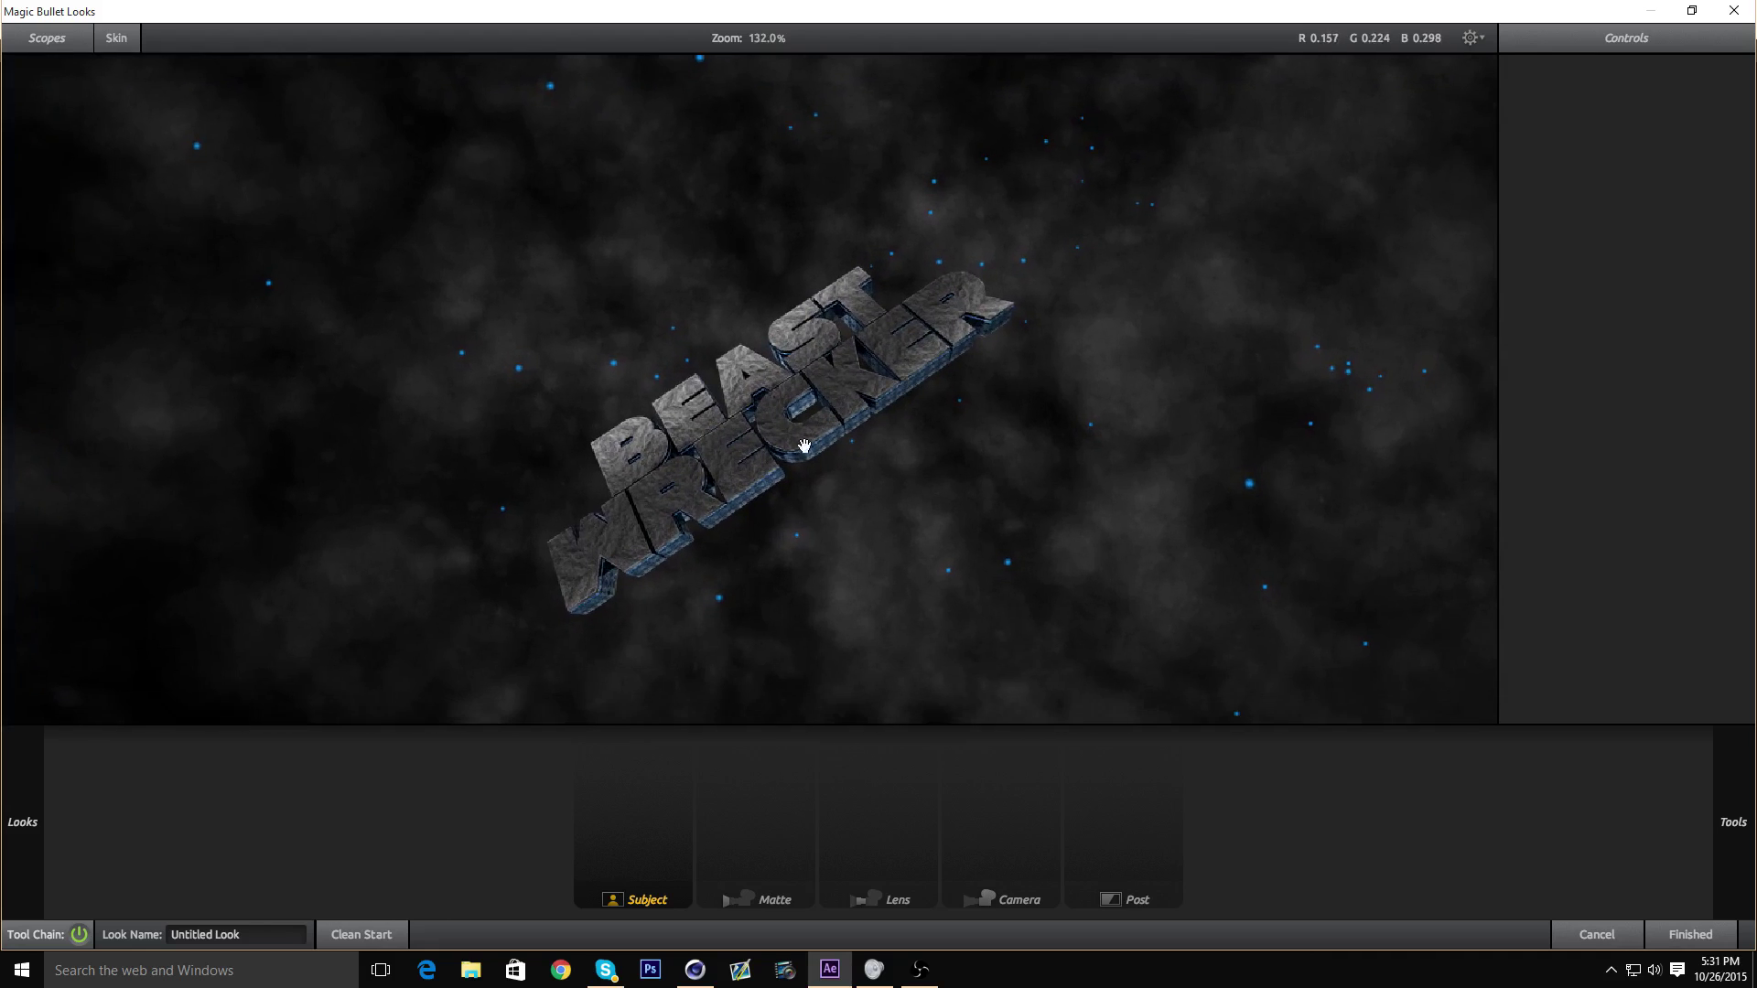
{"action": "scroll", "coordinate": [1022, 384], "scroll_direction": "up", "scroll_amount": 1}
{"action": "scroll", "coordinate": [808, 440], "scroll_direction": "down", "scroll_amount": 4}
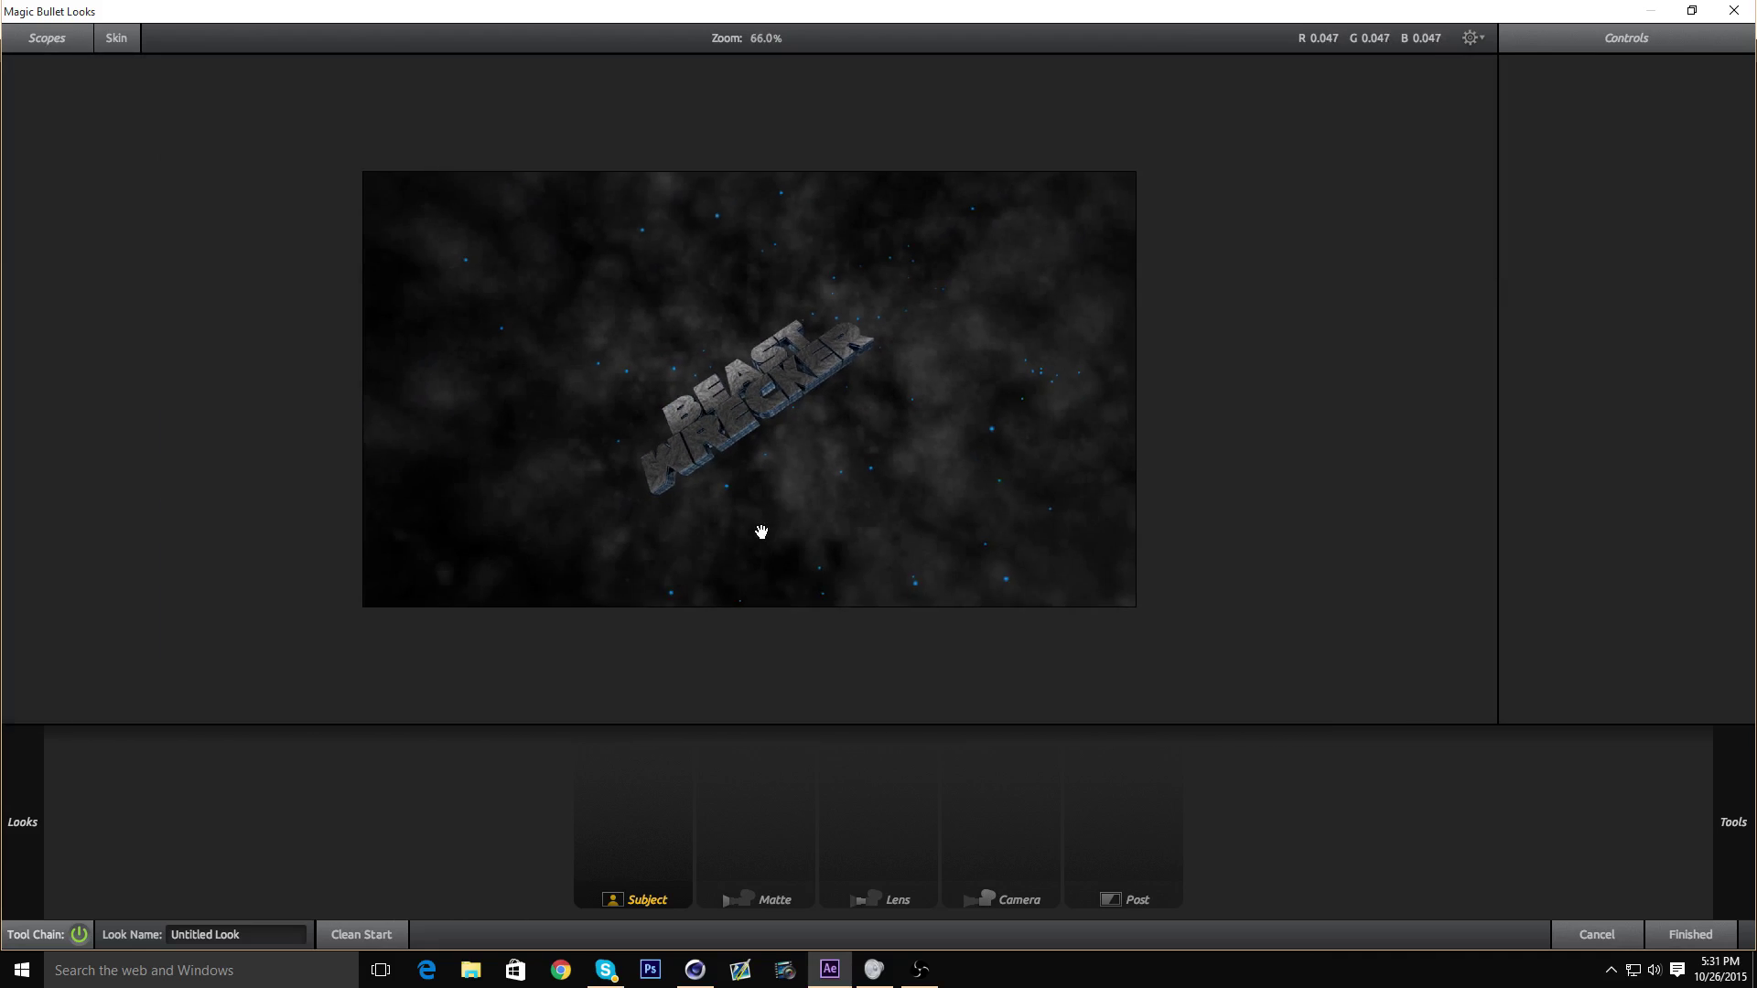
{"action": "scroll", "coordinate": [770, 548], "scroll_direction": "up", "scroll_amount": 2}
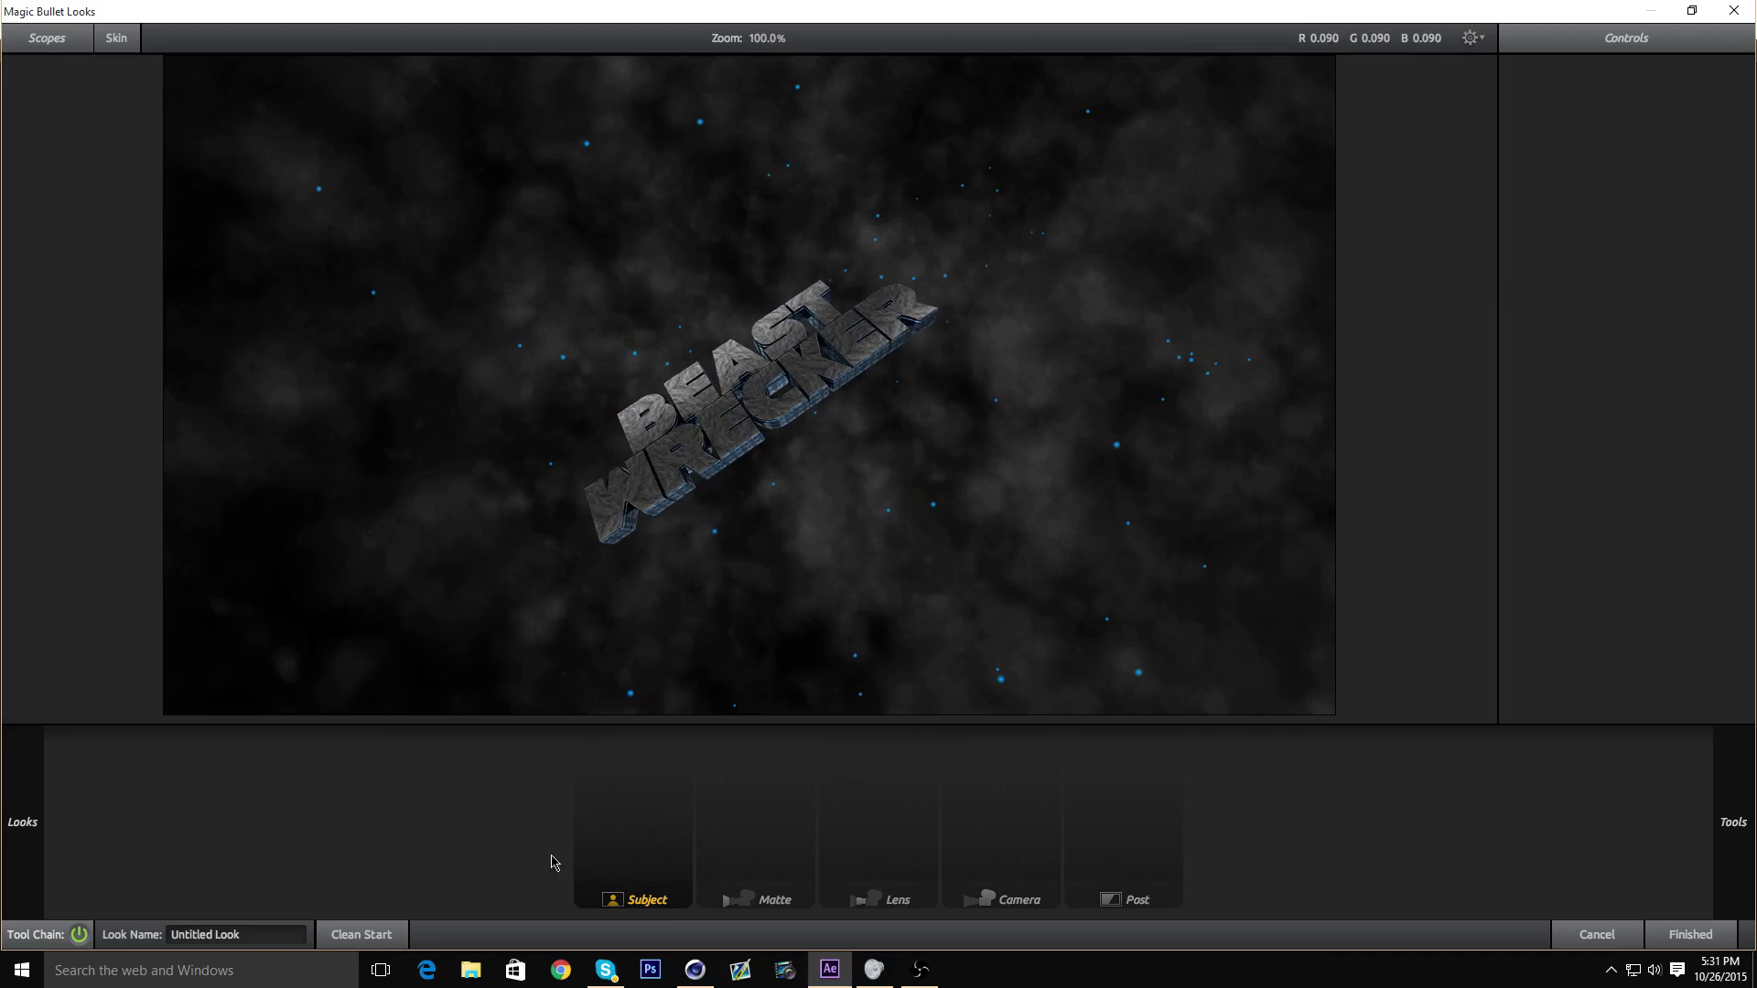
- Add the Pop tool to the Subject stage and set its Pop to 25% and Size to 70%
{"action": "mouse_move", "coordinate": [1741, 858]}
{"action": "scroll", "coordinate": [1528, 384], "scroll_direction": "down", "scroll_amount": 1}
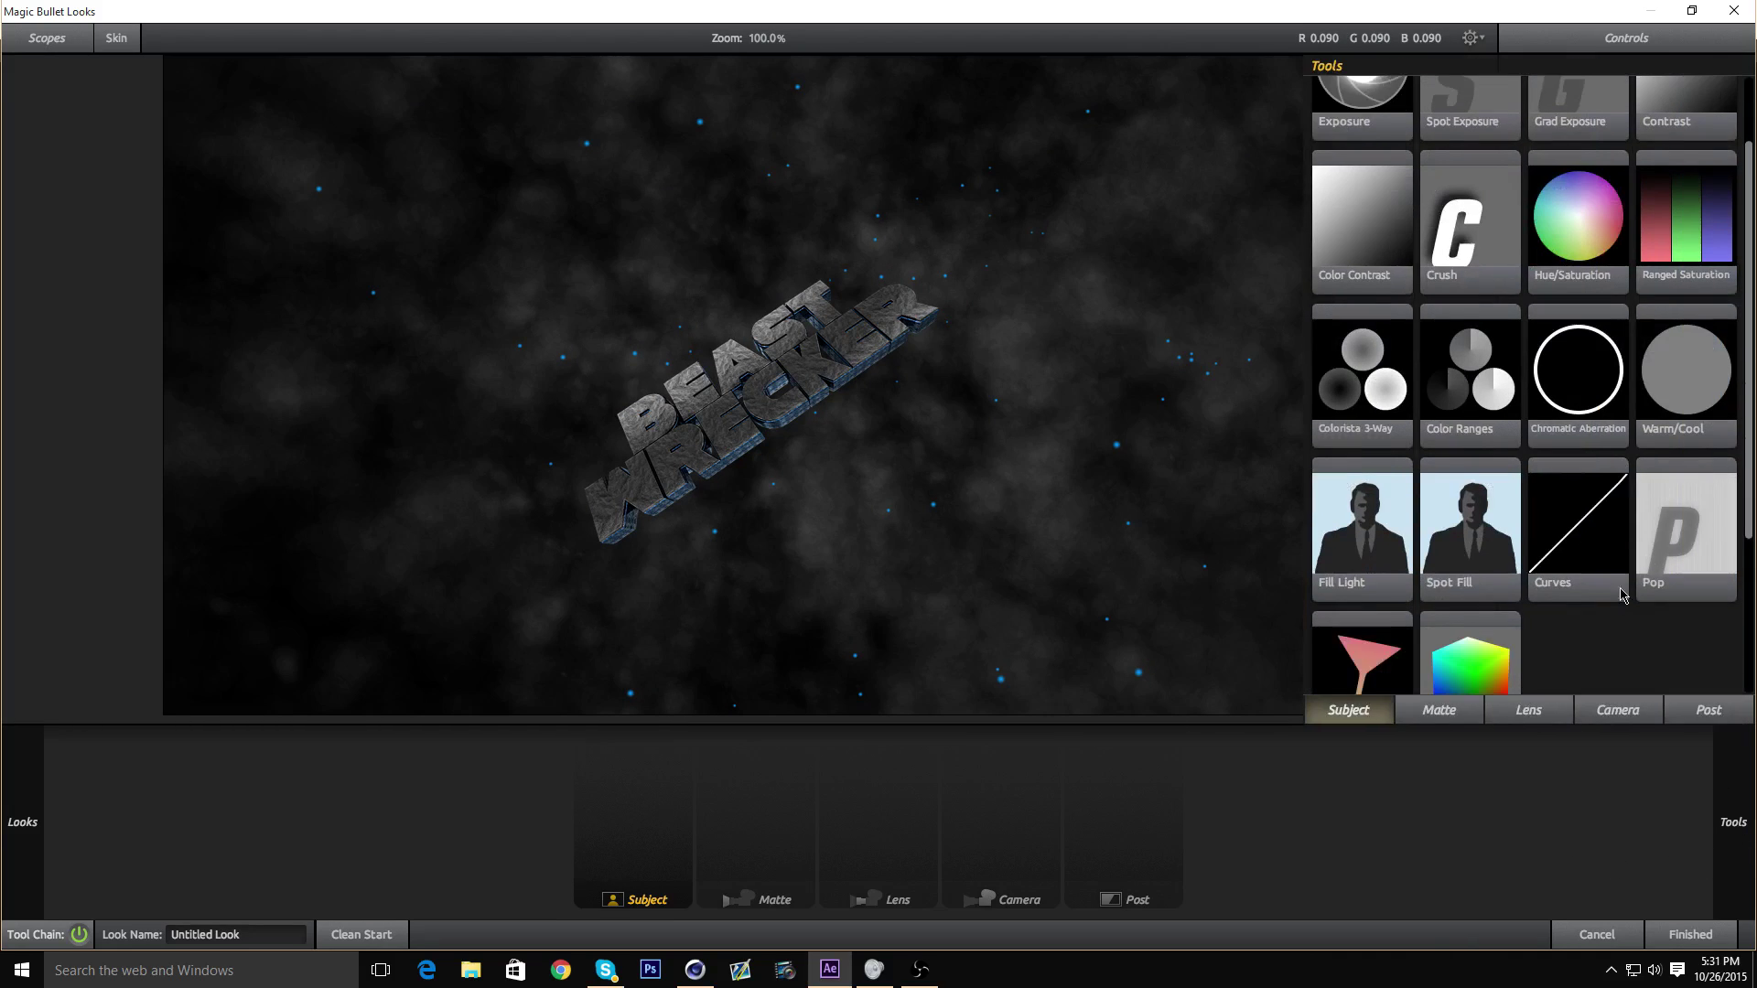
{"action": "left_click_drag", "start_coordinate": [1686, 539], "coordinate": [648, 815]}
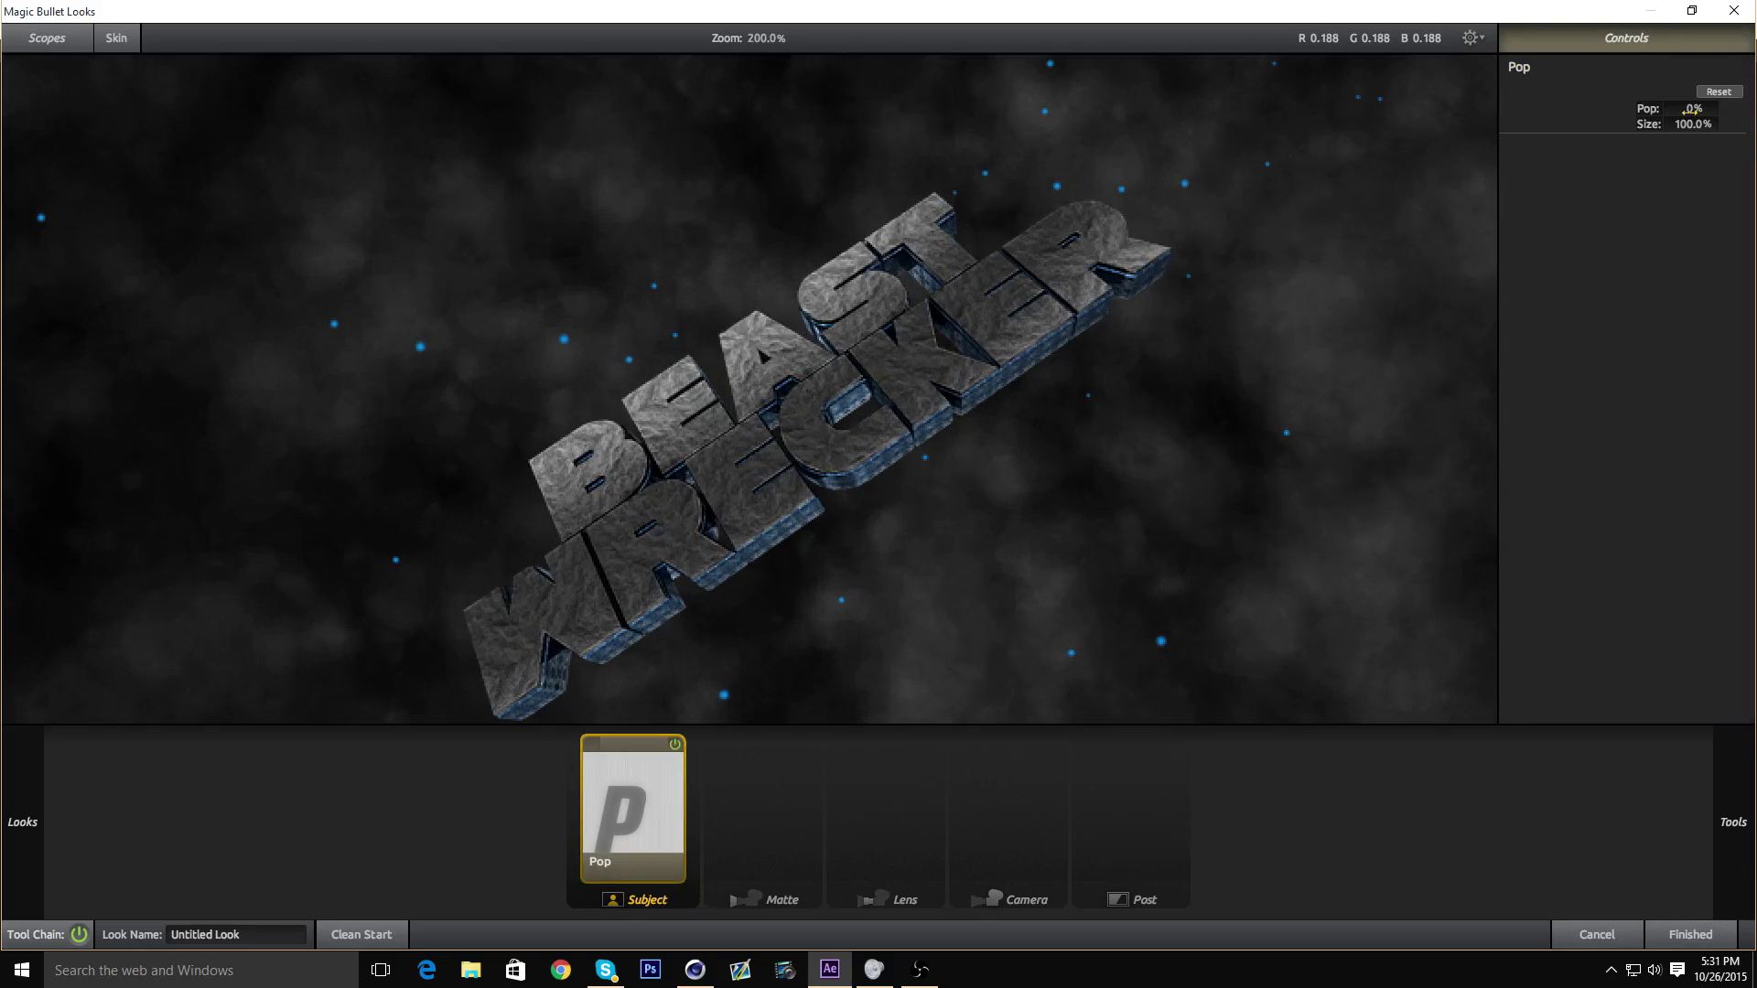
{"action": "left_click", "coordinate": [1684, 107]}
{"action": "type", "text": "25"}
{"action": "key", "text": "Return"}
{"action": "left_click", "coordinate": [1702, 125]}
{"action": "type", "text": "70"}
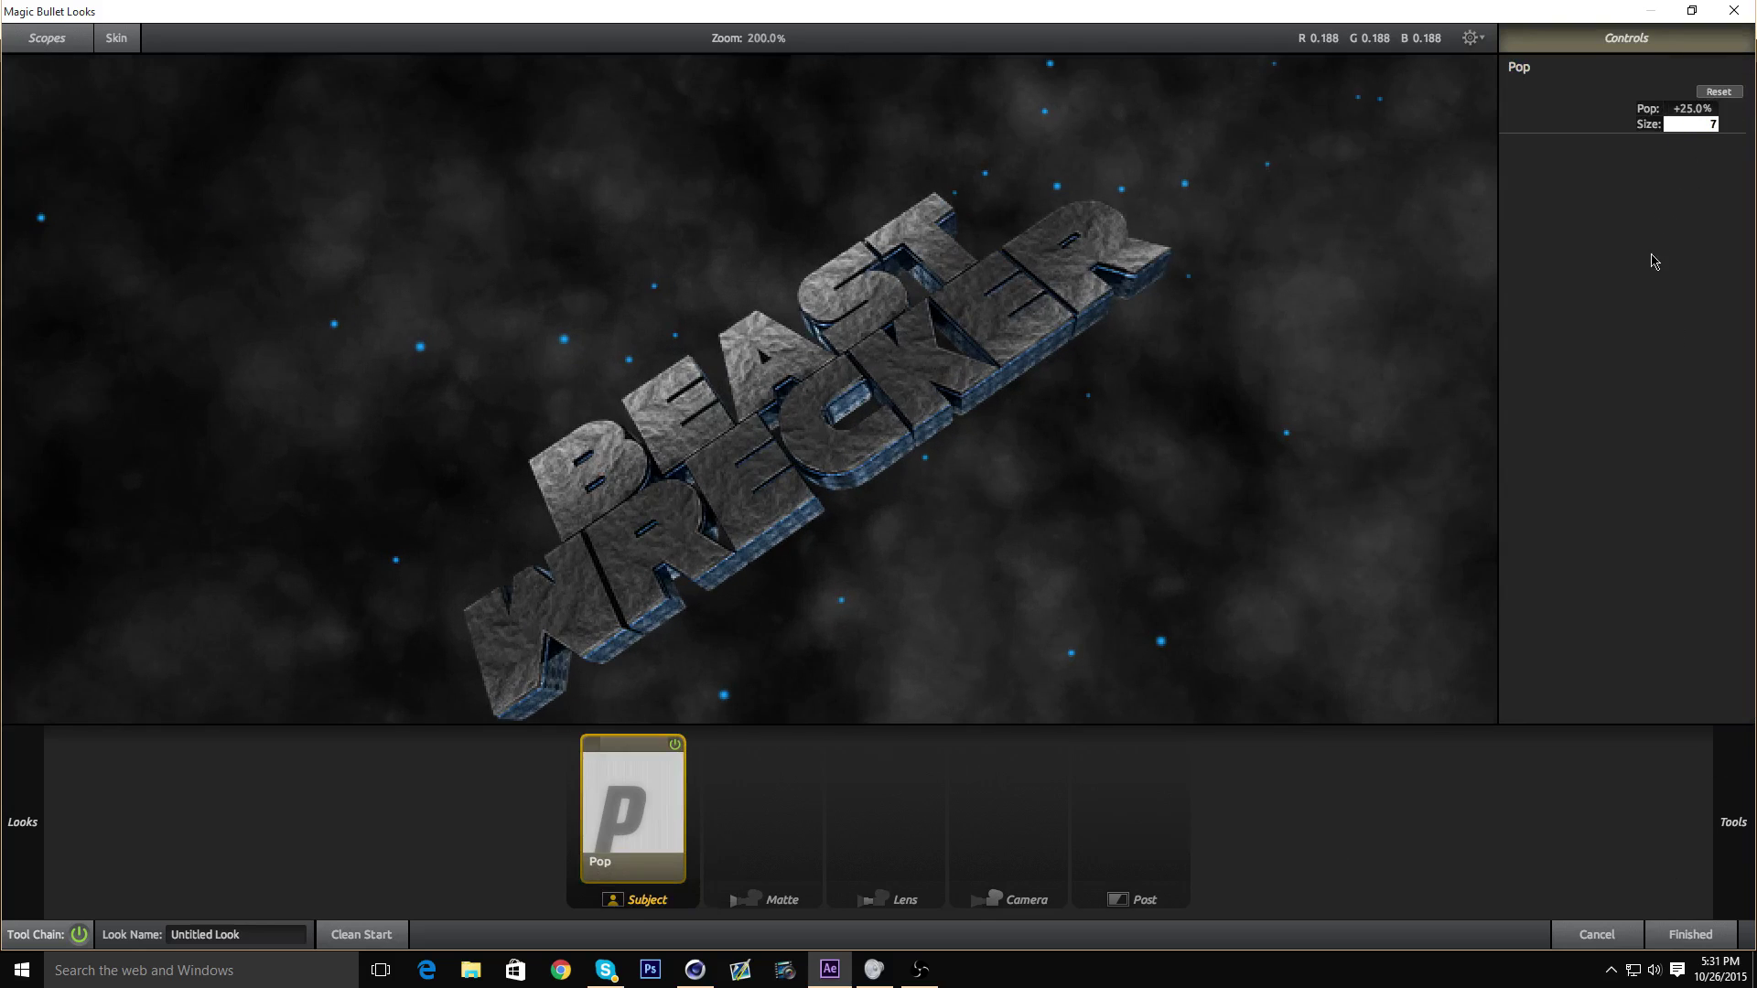
{"action": "key", "text": "Return"}
- Switch the Pop effect off and on to compare its influence on the title close up and at full frame
{"action": "scroll", "coordinate": [741, 407], "scroll_direction": "up", "scroll_amount": 5}
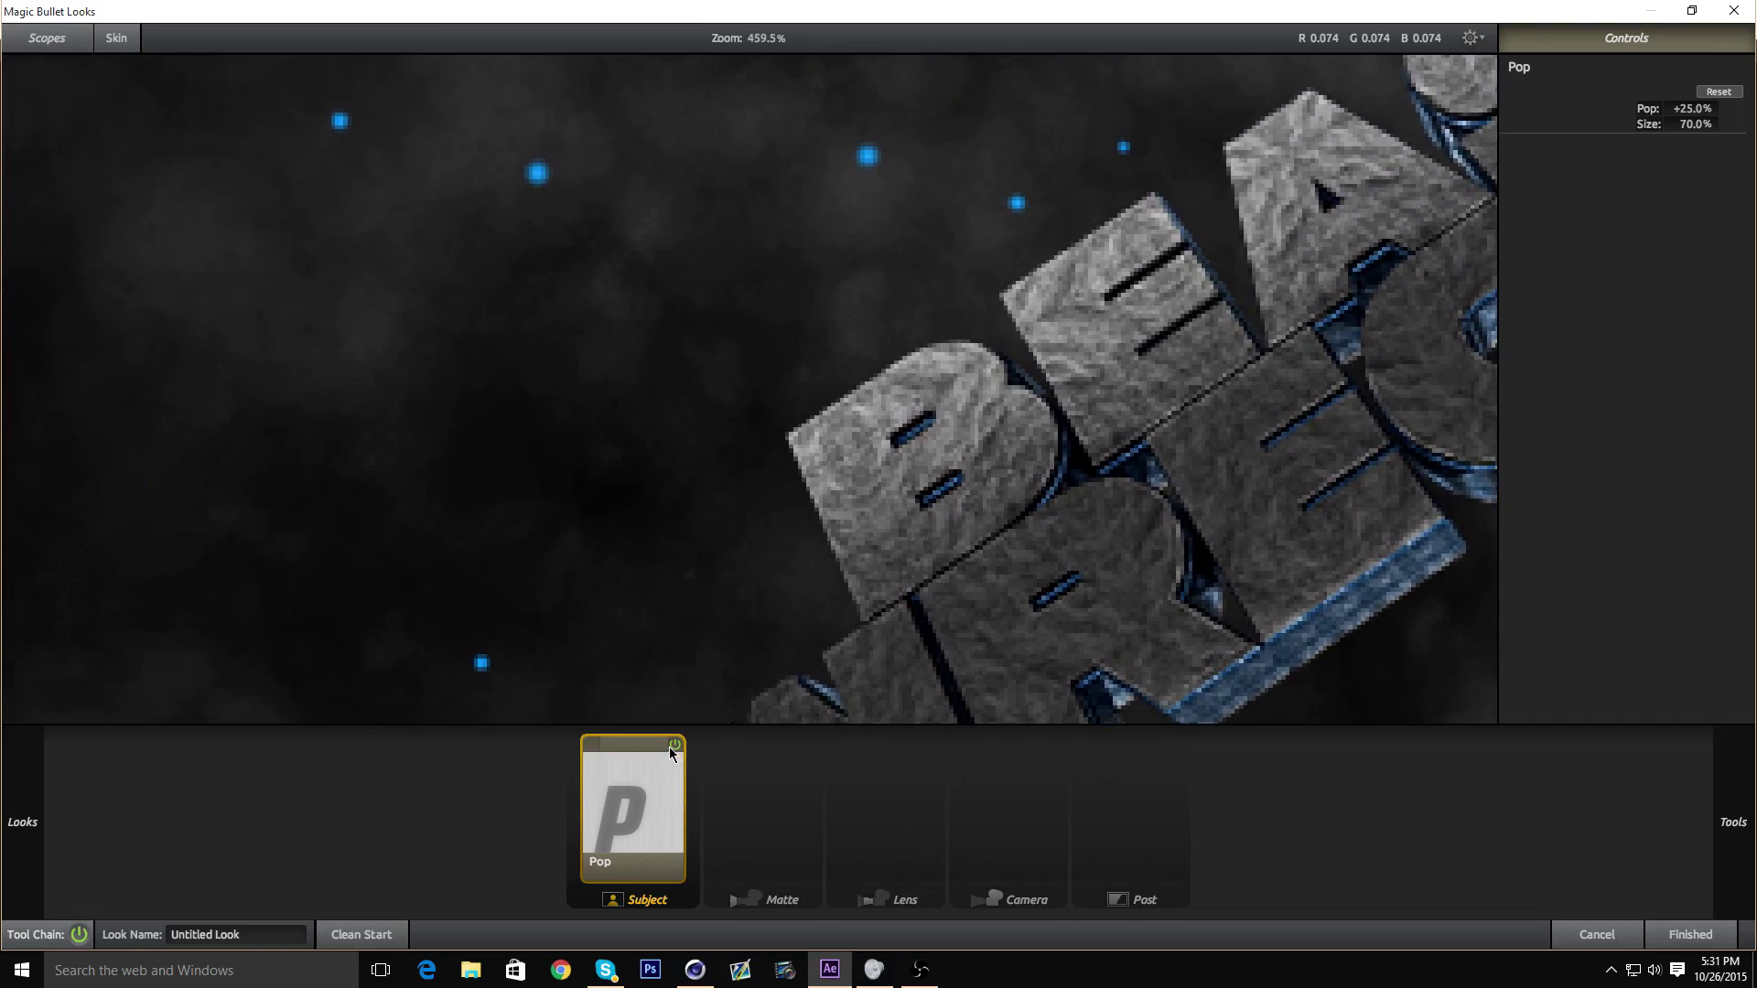
{"action": "left_click", "coordinate": [673, 745]}
{"action": "left_click", "coordinate": [673, 744]}
{"action": "left_click", "coordinate": [674, 744]}
{"action": "left_click", "coordinate": [675, 745]}
{"action": "left_click", "coordinate": [675, 744]}
{"action": "left_click", "coordinate": [674, 745]}
{"action": "scroll", "coordinate": [896, 445], "scroll_direction": "down", "scroll_amount": 8}
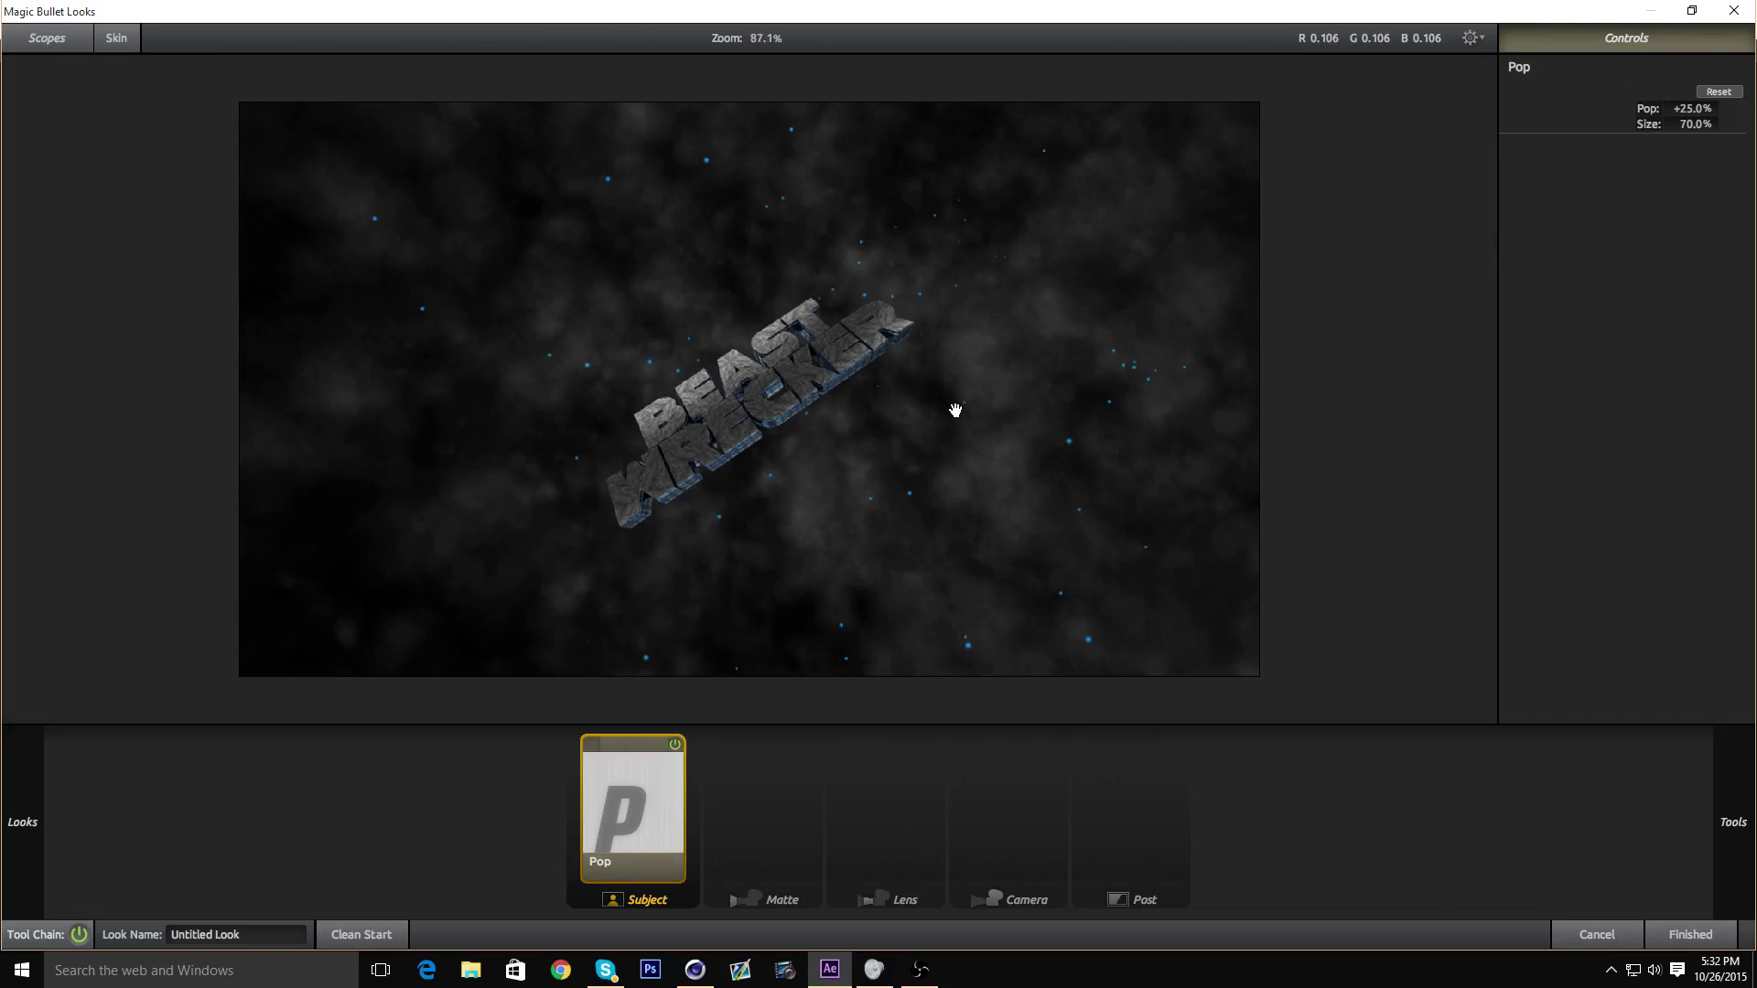
{"action": "left_click", "coordinate": [674, 745]}
{"action": "left_click", "coordinate": [674, 745]}
{"action": "scroll", "coordinate": [717, 458], "scroll_direction": "up", "scroll_amount": 3}
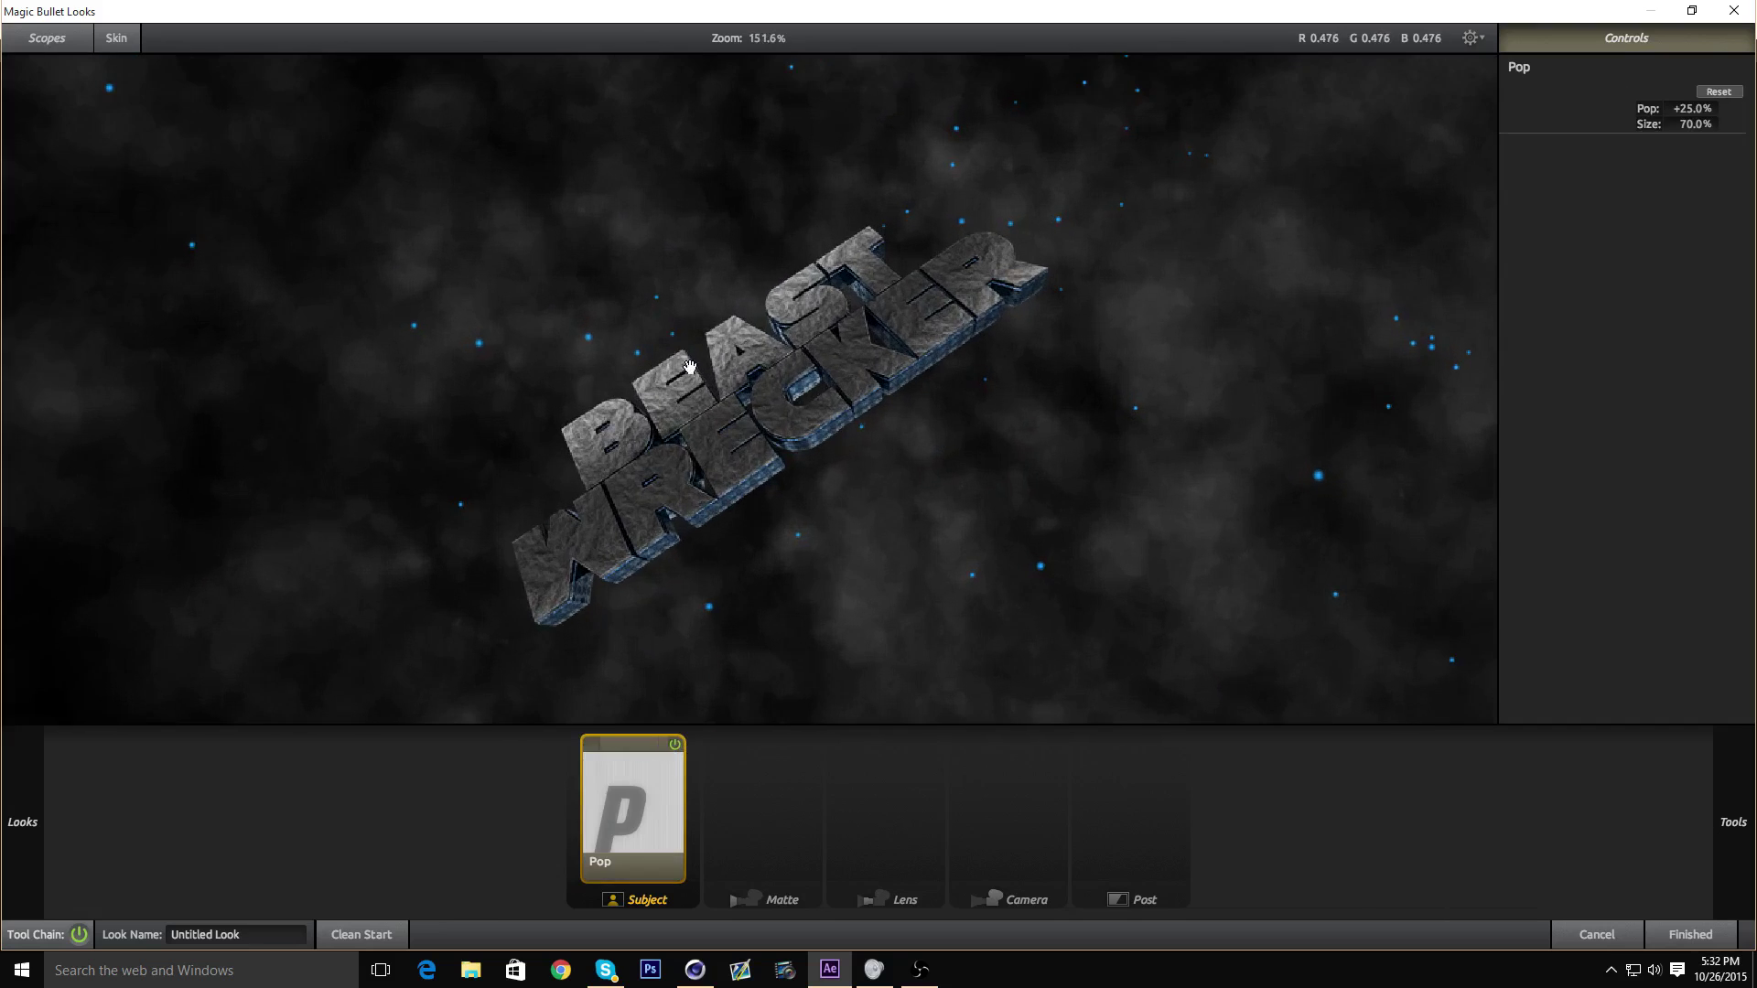
{"action": "scroll", "coordinate": [717, 459], "scroll_direction": "down", "scroll_amount": 3}
- Add the Contrast tool after Pop in the Subject stage
{"action": "mouse_move", "coordinate": [1719, 776]}
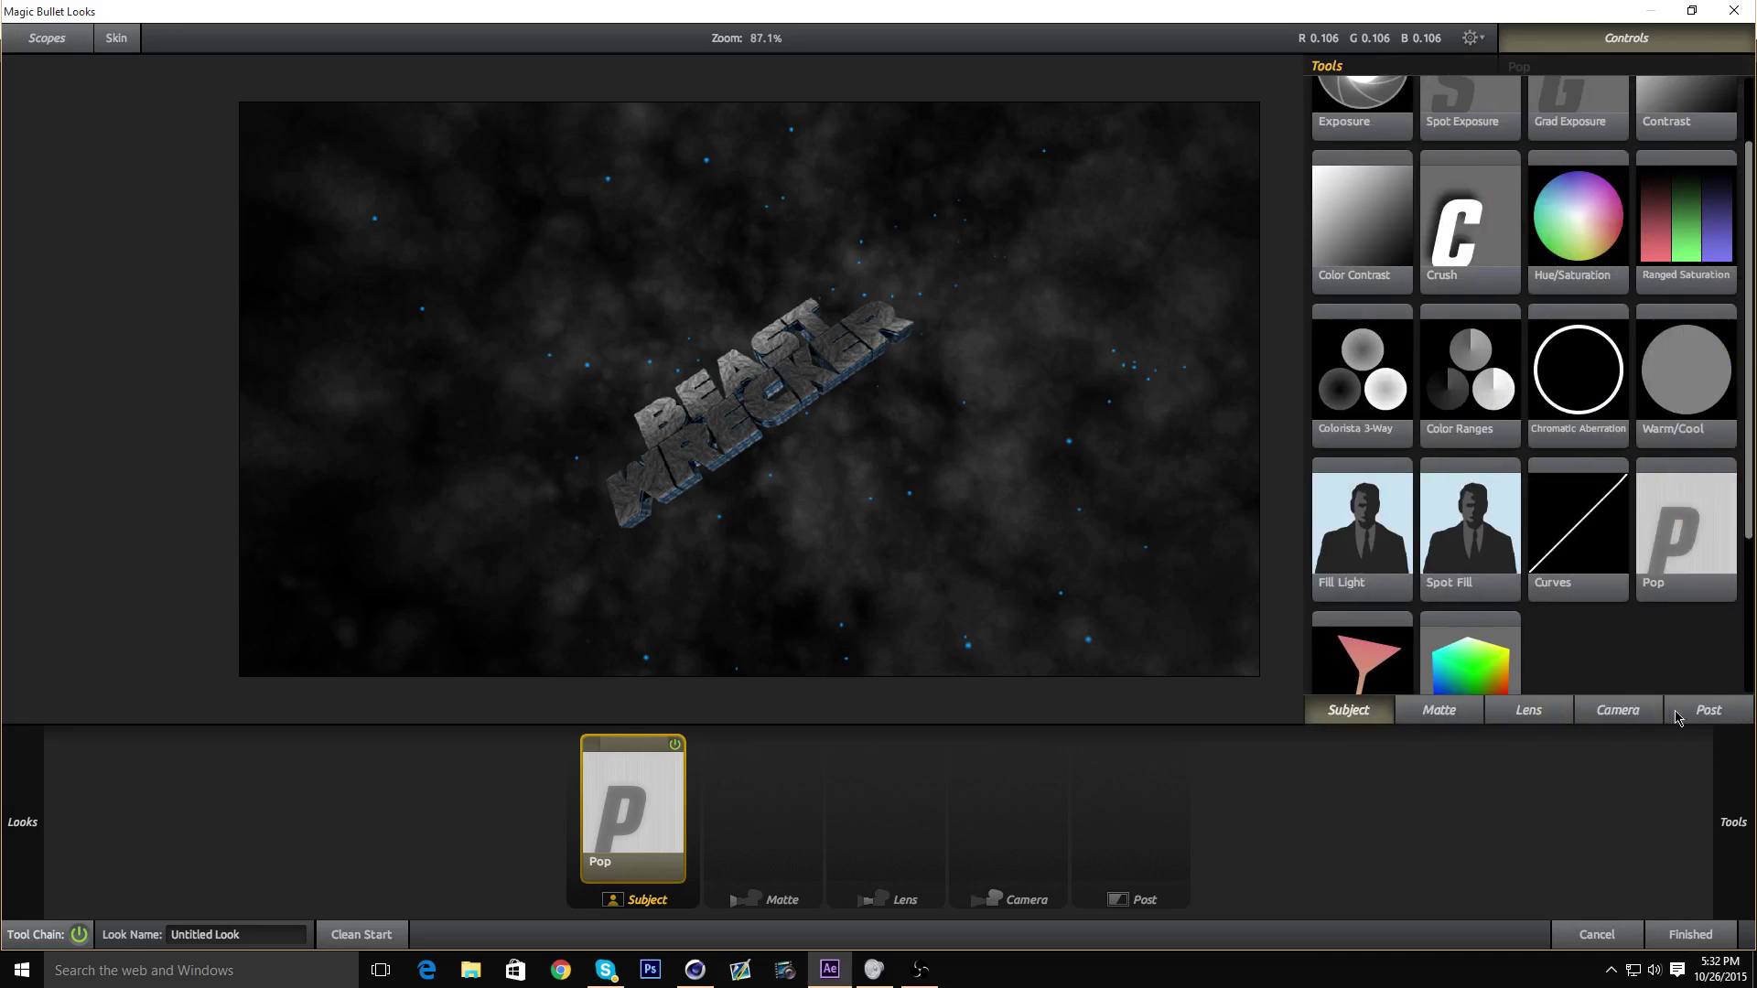
{"action": "scroll", "coordinate": [1613, 522], "scroll_direction": "down", "scroll_amount": 3}
{"action": "scroll", "coordinate": [1597, 457], "scroll_direction": "up", "scroll_amount": 1}
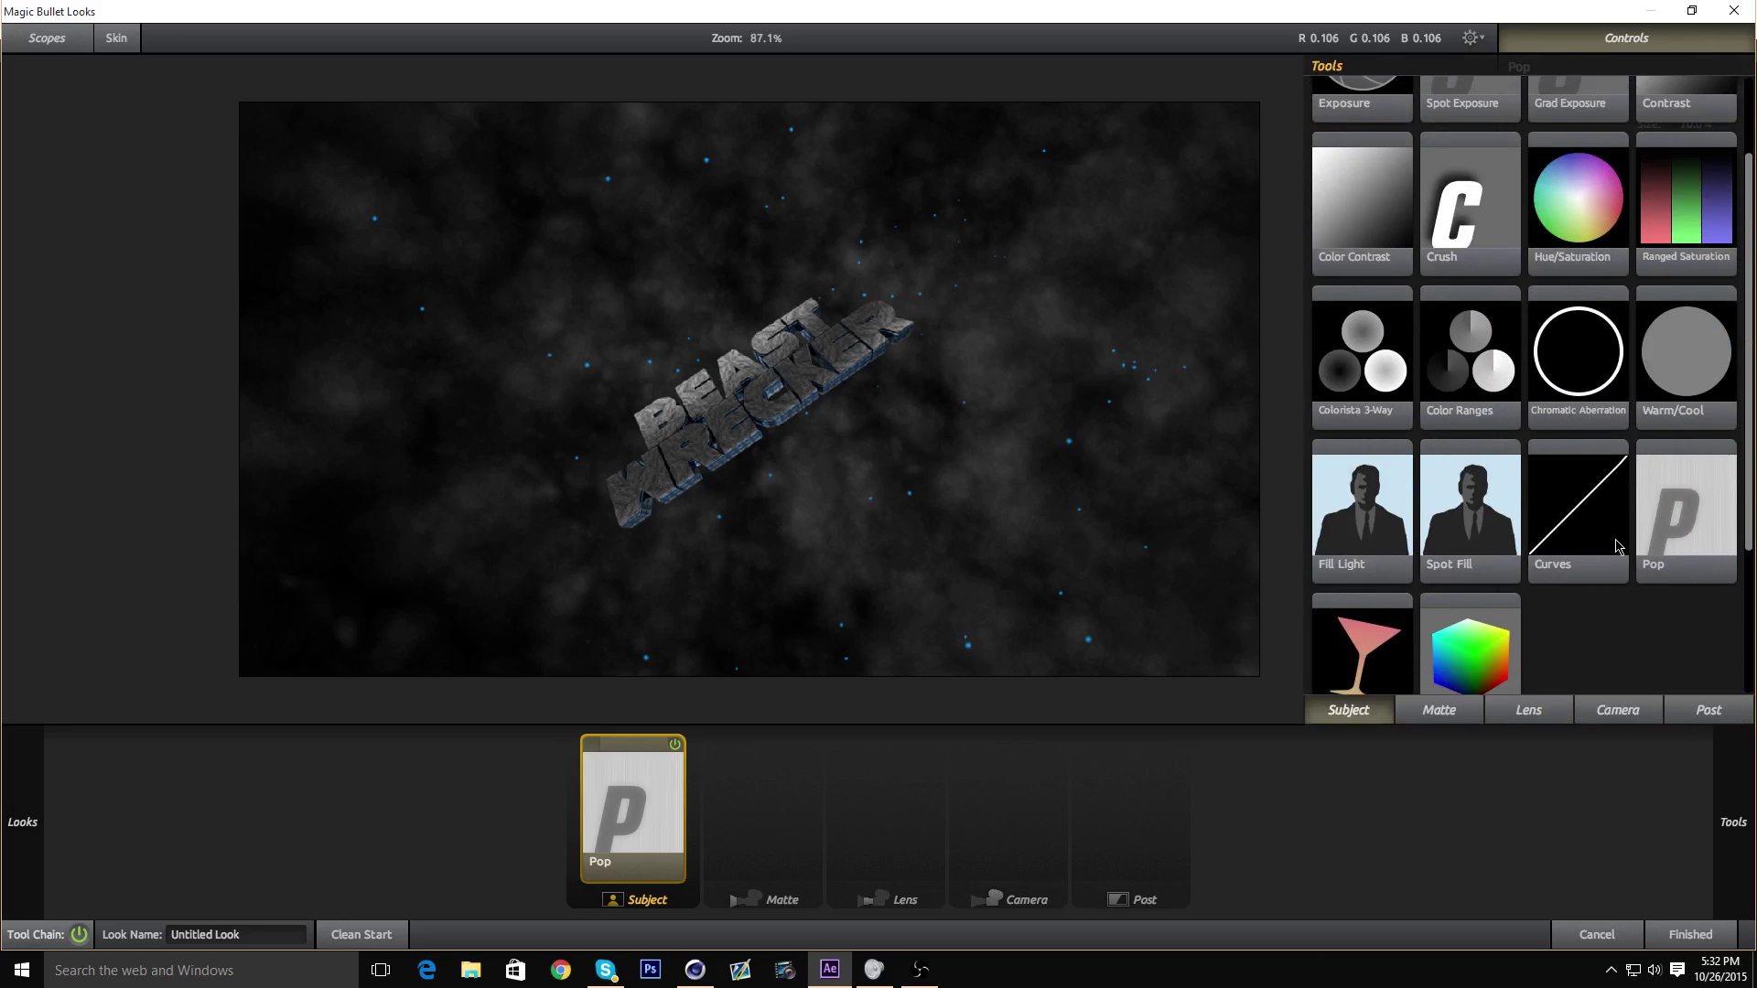
{"action": "left_click_drag", "start_coordinate": [1597, 529], "coordinate": [1592, 474]}
{"action": "scroll", "coordinate": [1584, 466], "scroll_direction": "up", "scroll_amount": 1}
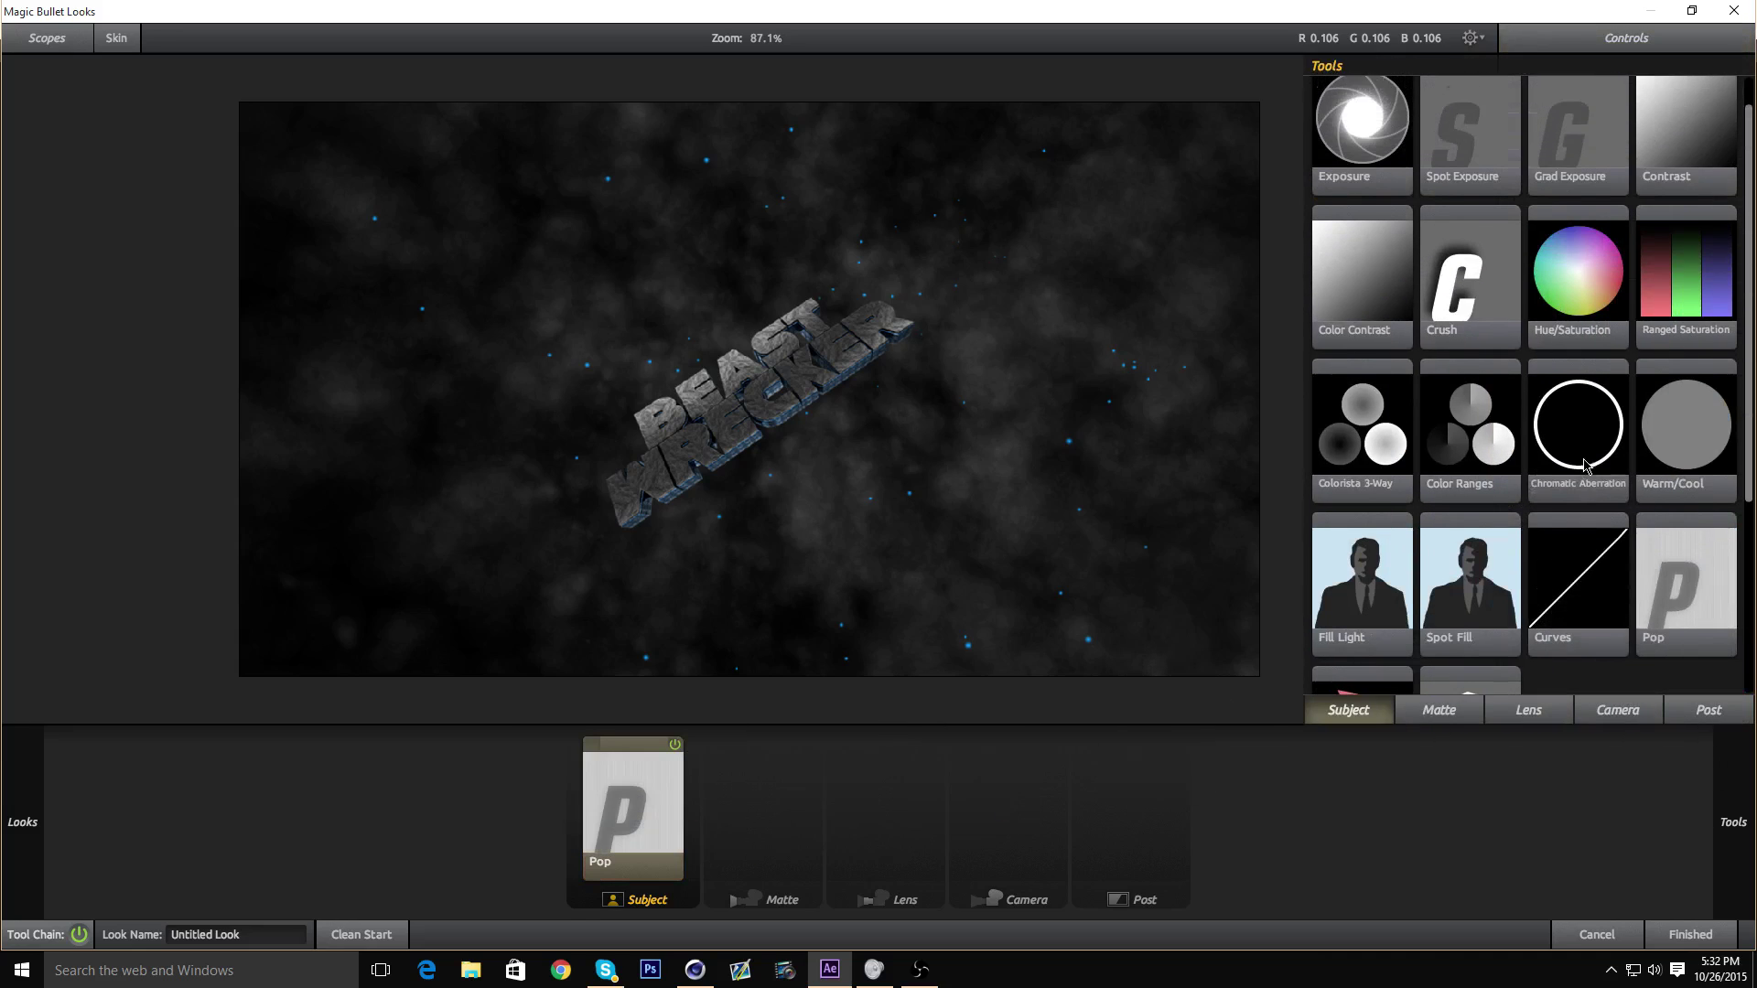
{"action": "scroll", "coordinate": [1583, 412], "scroll_direction": "up", "scroll_amount": 1}
{"action": "left_click_drag", "start_coordinate": [1739, 214], "coordinate": [691, 810]}
- Try a stronger contrast of 0.530 on the image
{"action": "scroll", "coordinate": [579, 403], "scroll_direction": "up", "scroll_amount": 1}
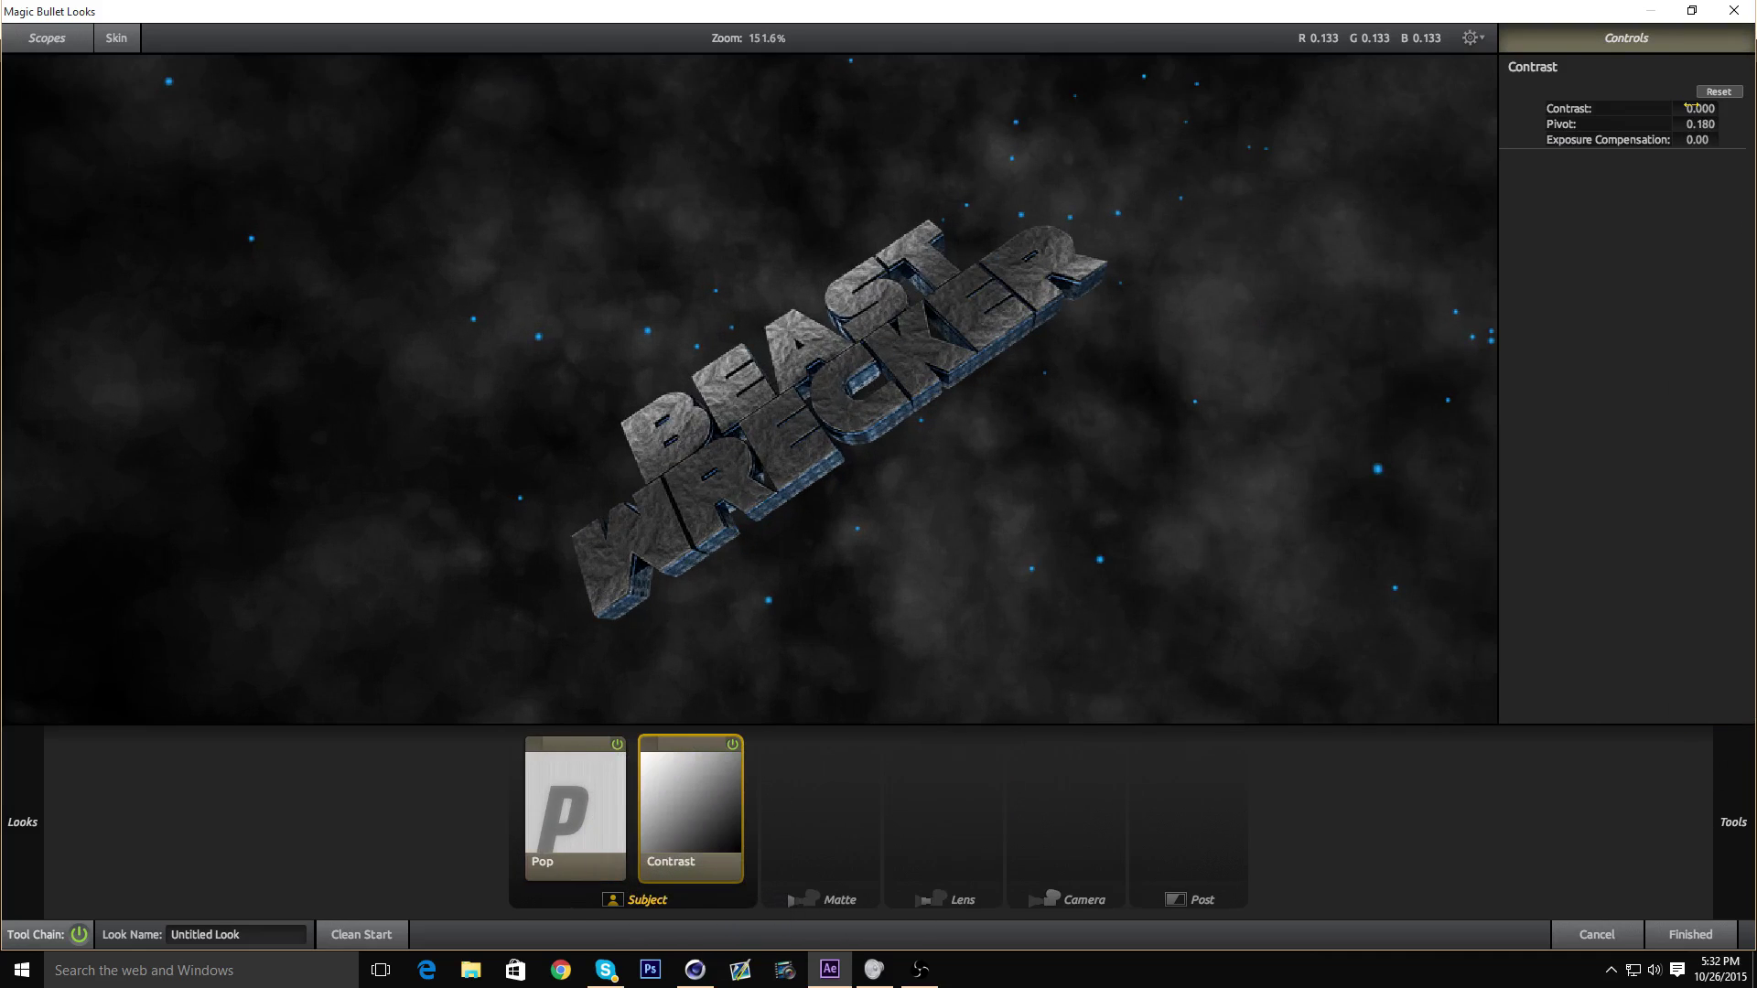
{"action": "left_click", "coordinate": [1690, 108]}
{"action": "type", "text": "0.1"}
{"action": "key", "text": "Return"}
{"action": "left_click_drag", "start_coordinate": [1702, 115], "coordinate": [1704, 109]}
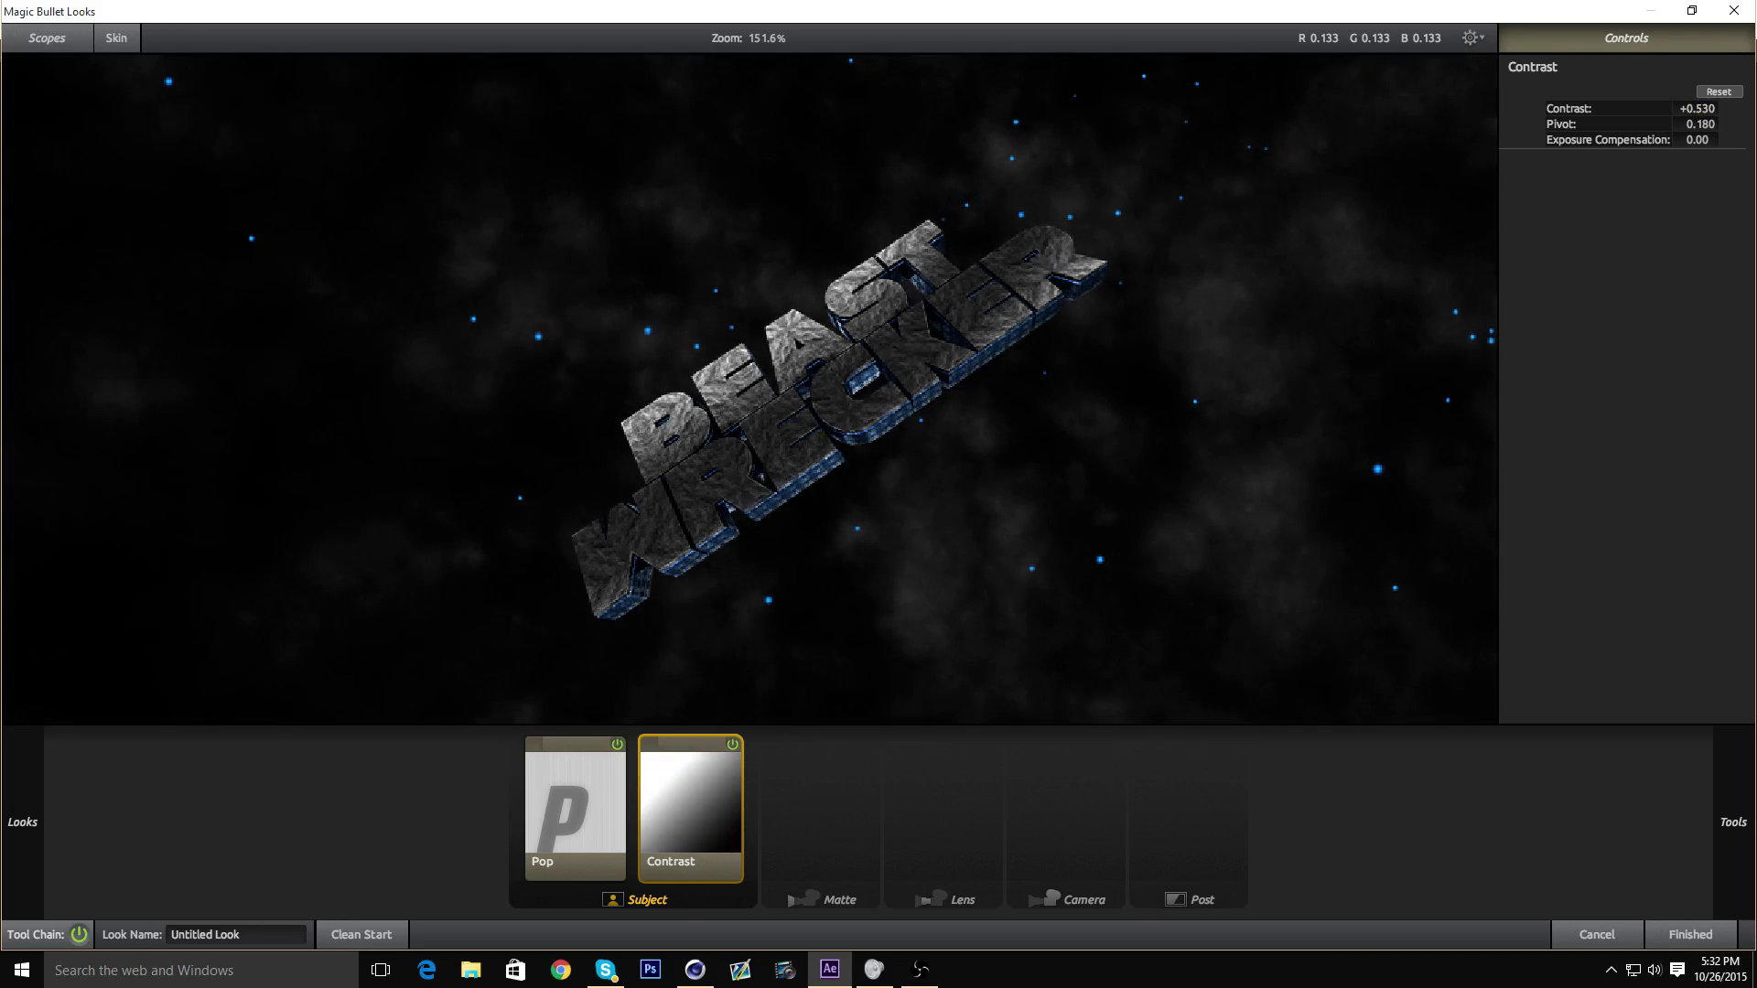
- Set the Contrast tool's contrast value to 0.1
{"action": "left_click", "coordinate": [1702, 108]}
{"action": "type", "text": "0.1"}
{"action": "key", "text": "Return"}
- Examine the contrast-adjusted title and background at several magnifications
{"action": "scroll", "coordinate": [816, 431], "scroll_direction": "up", "scroll_amount": 3}
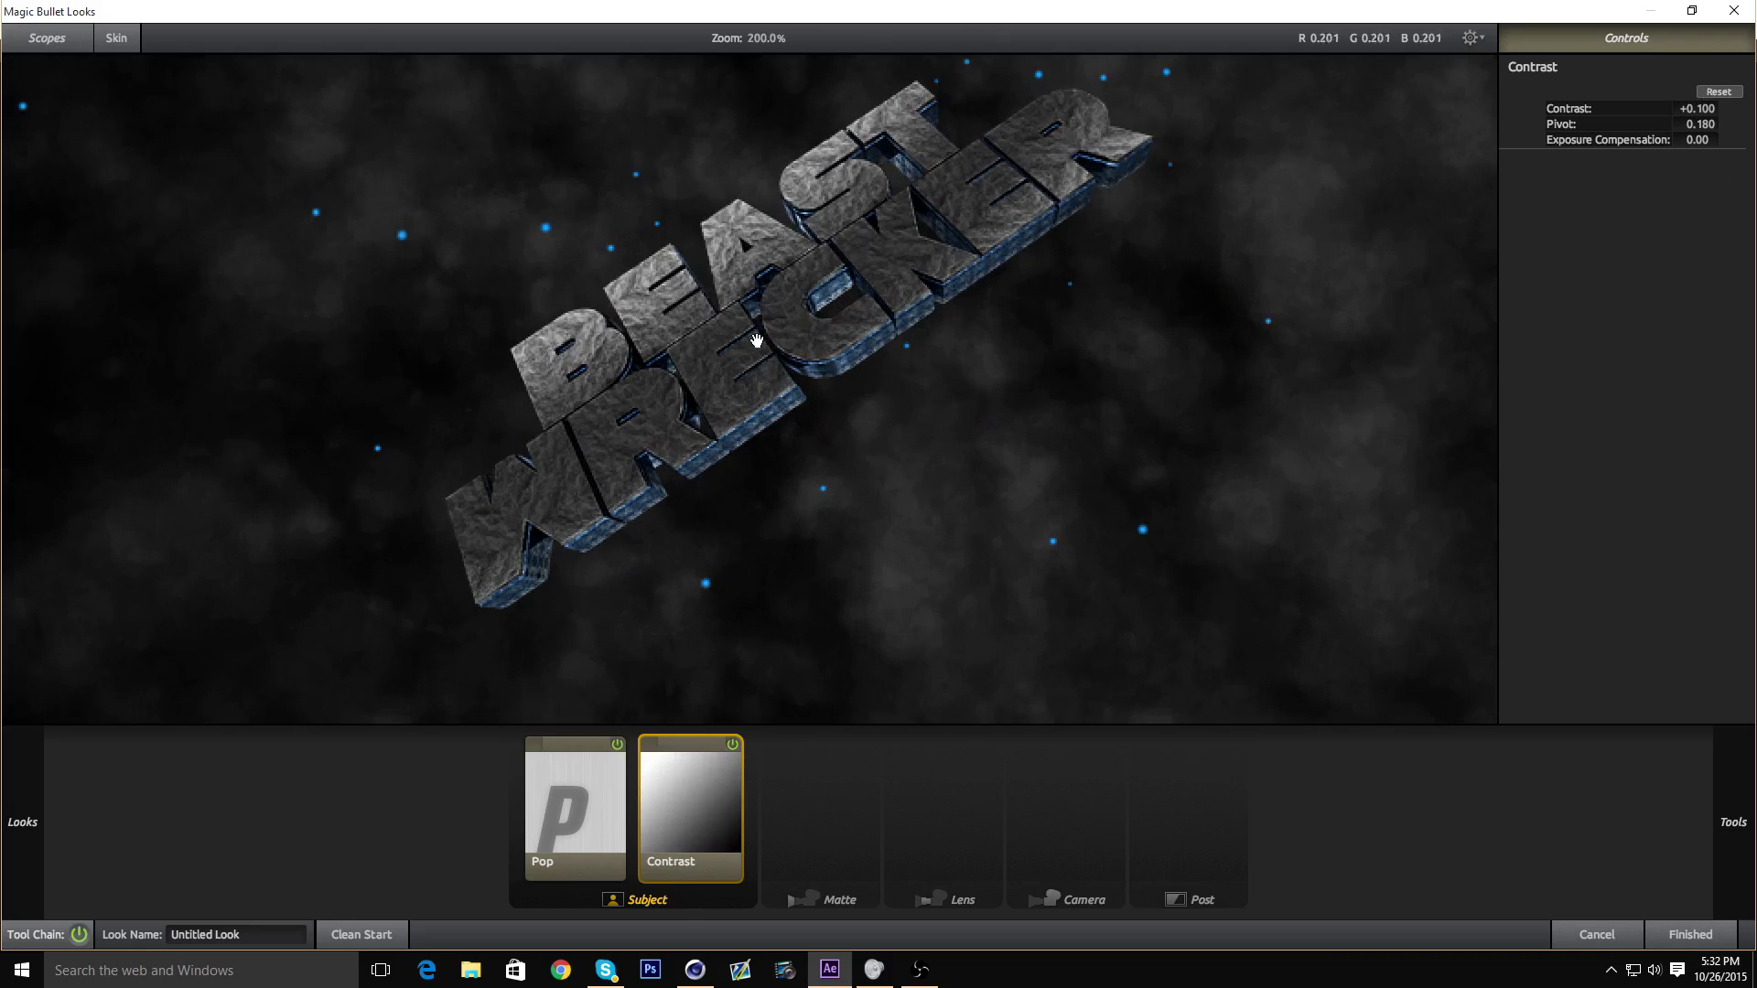
{"action": "scroll", "coordinate": [915, 411], "scroll_direction": "down", "scroll_amount": 5}
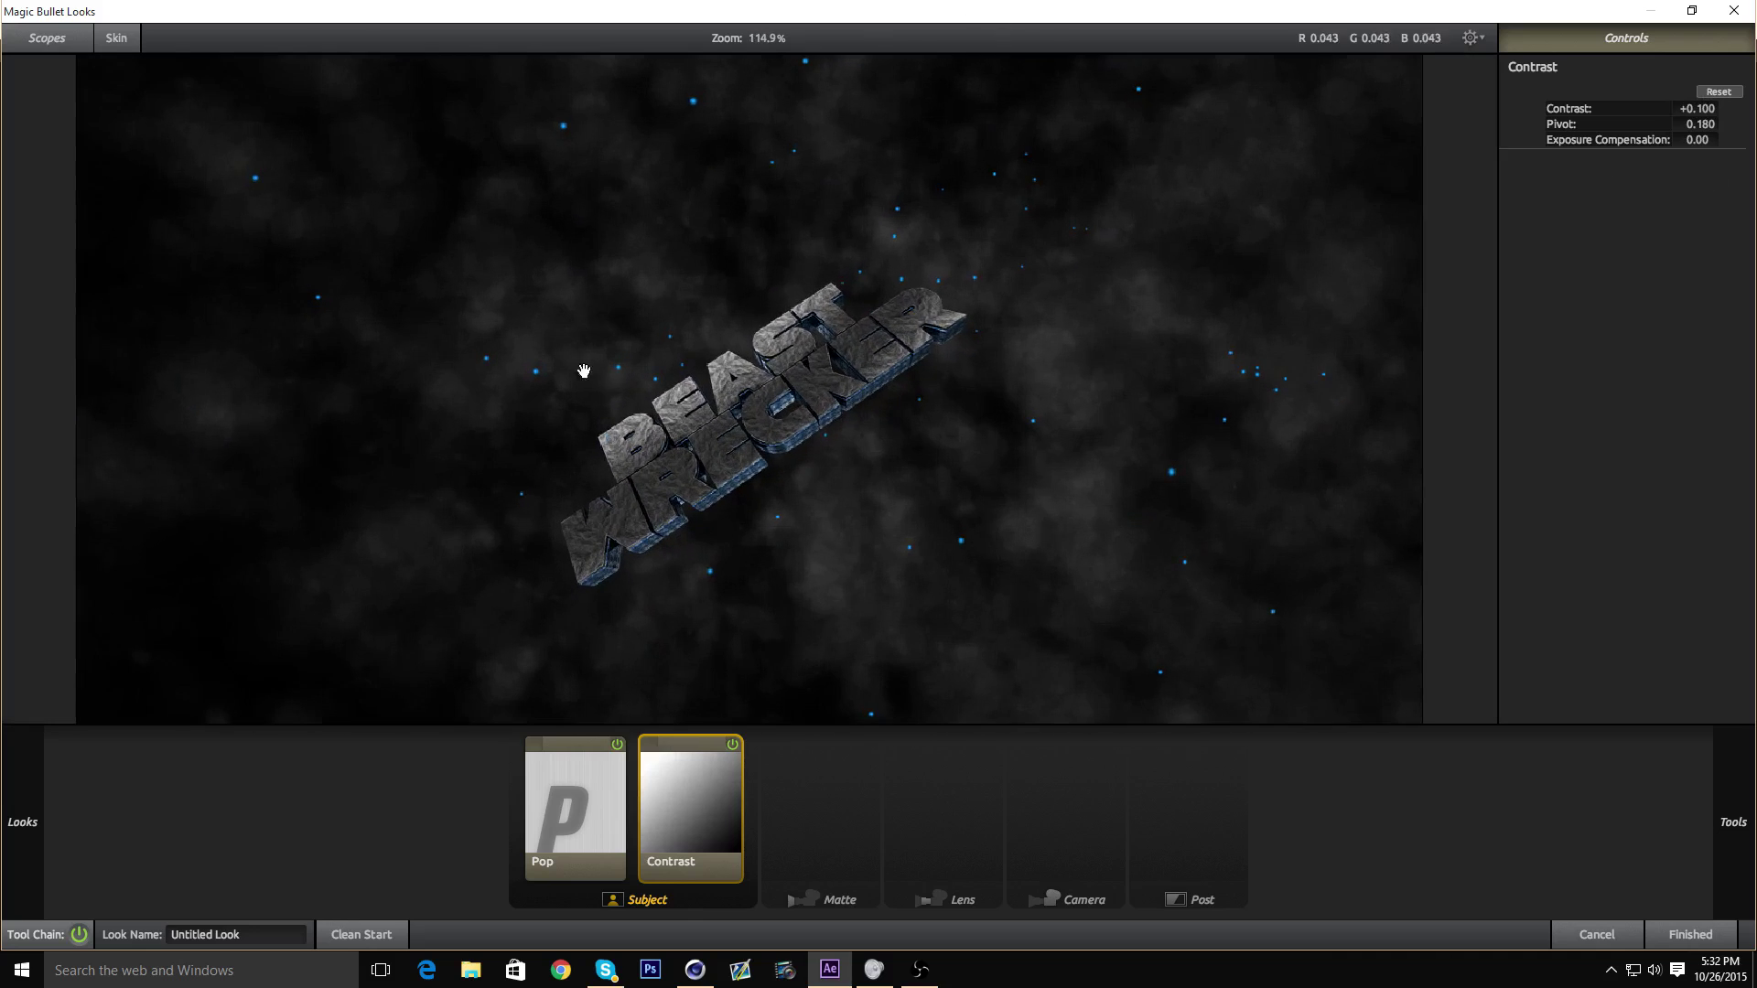
{"action": "scroll", "coordinate": [735, 483], "scroll_direction": "down", "scroll_amount": 3}
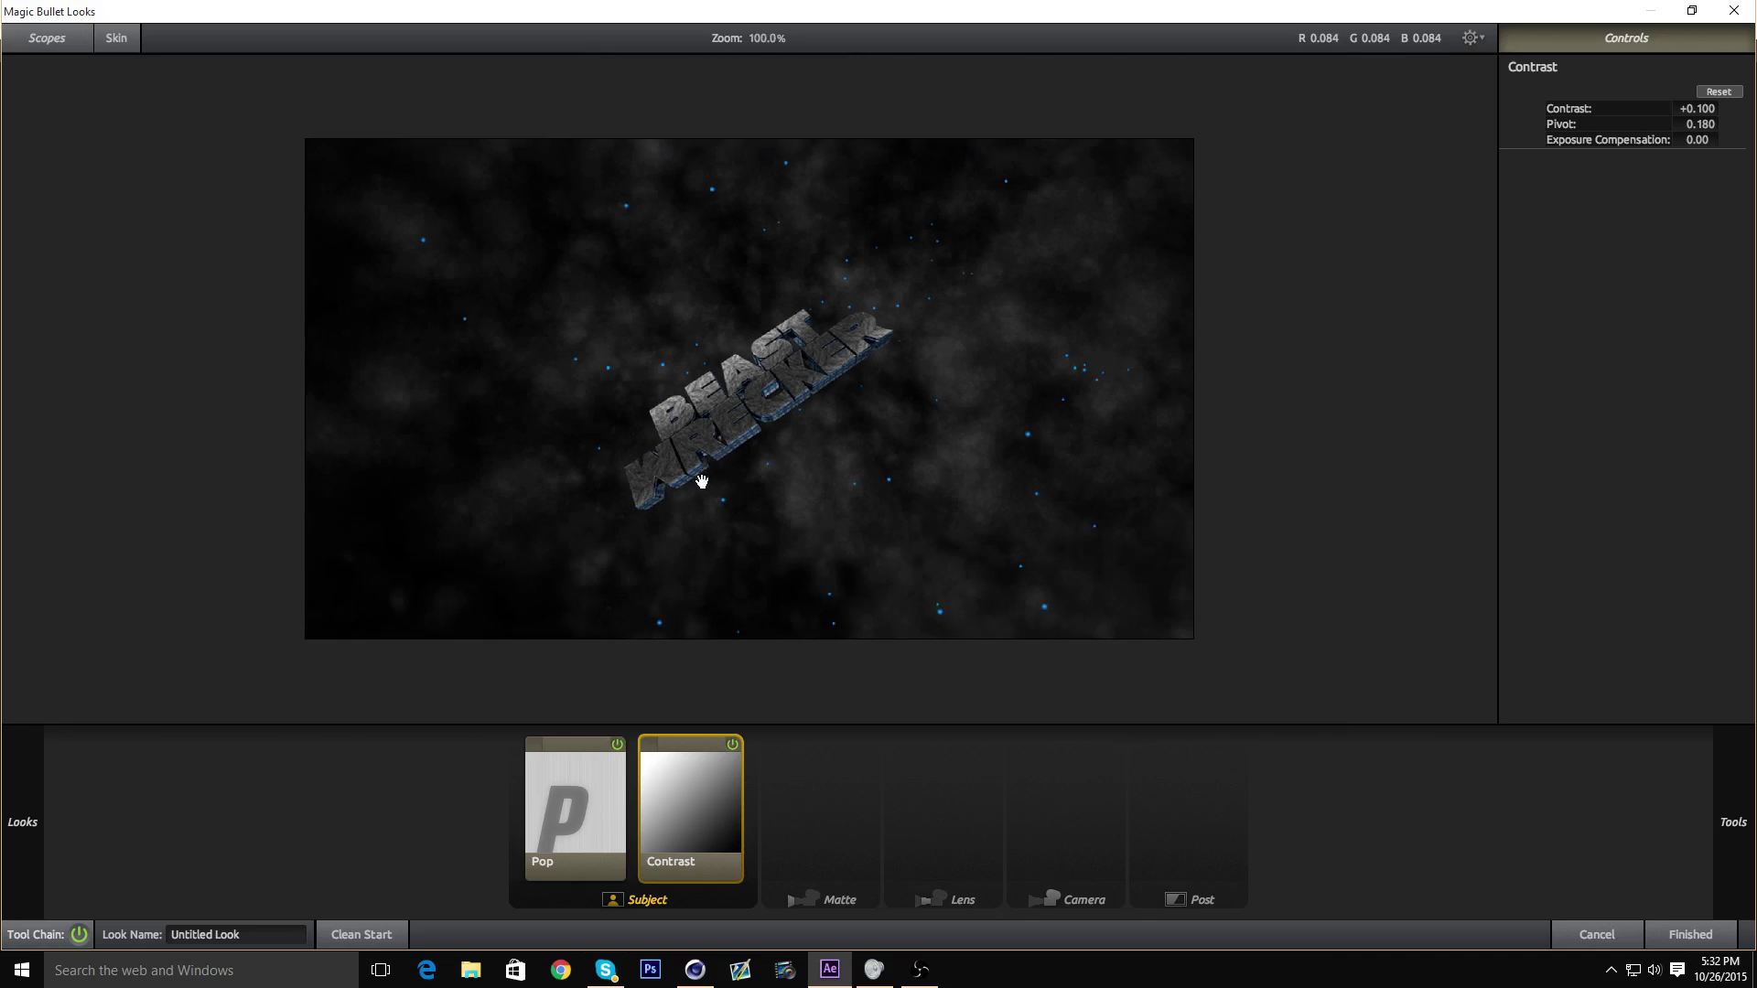
{"action": "scroll", "coordinate": [705, 400], "scroll_direction": "up", "scroll_amount": 5}
{"action": "left_click_drag", "start_coordinate": [706, 400], "coordinate": [757, 470]}
{"action": "scroll", "coordinate": [841, 486], "scroll_direction": "down", "scroll_amount": 5}
{"action": "scroll", "coordinate": [841, 486], "scroll_direction": "up", "scroll_amount": 2}
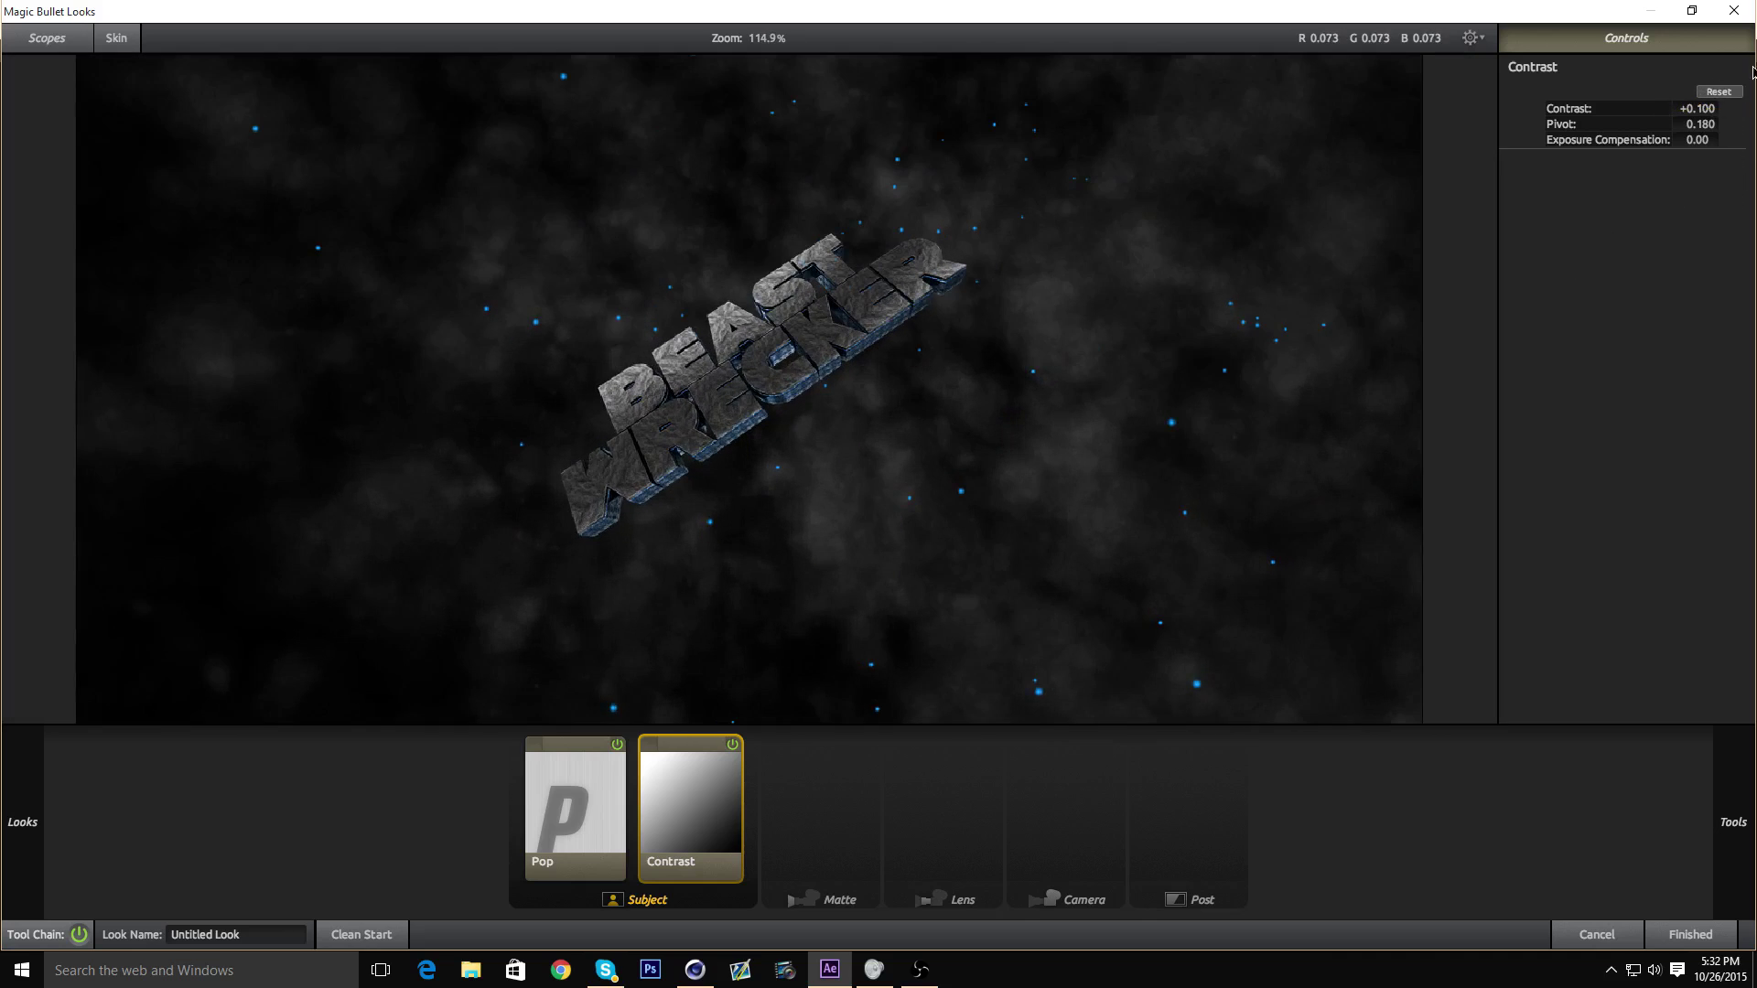
{"action": "scroll", "coordinate": [717, 404], "scroll_direction": "up", "scroll_amount": 2}
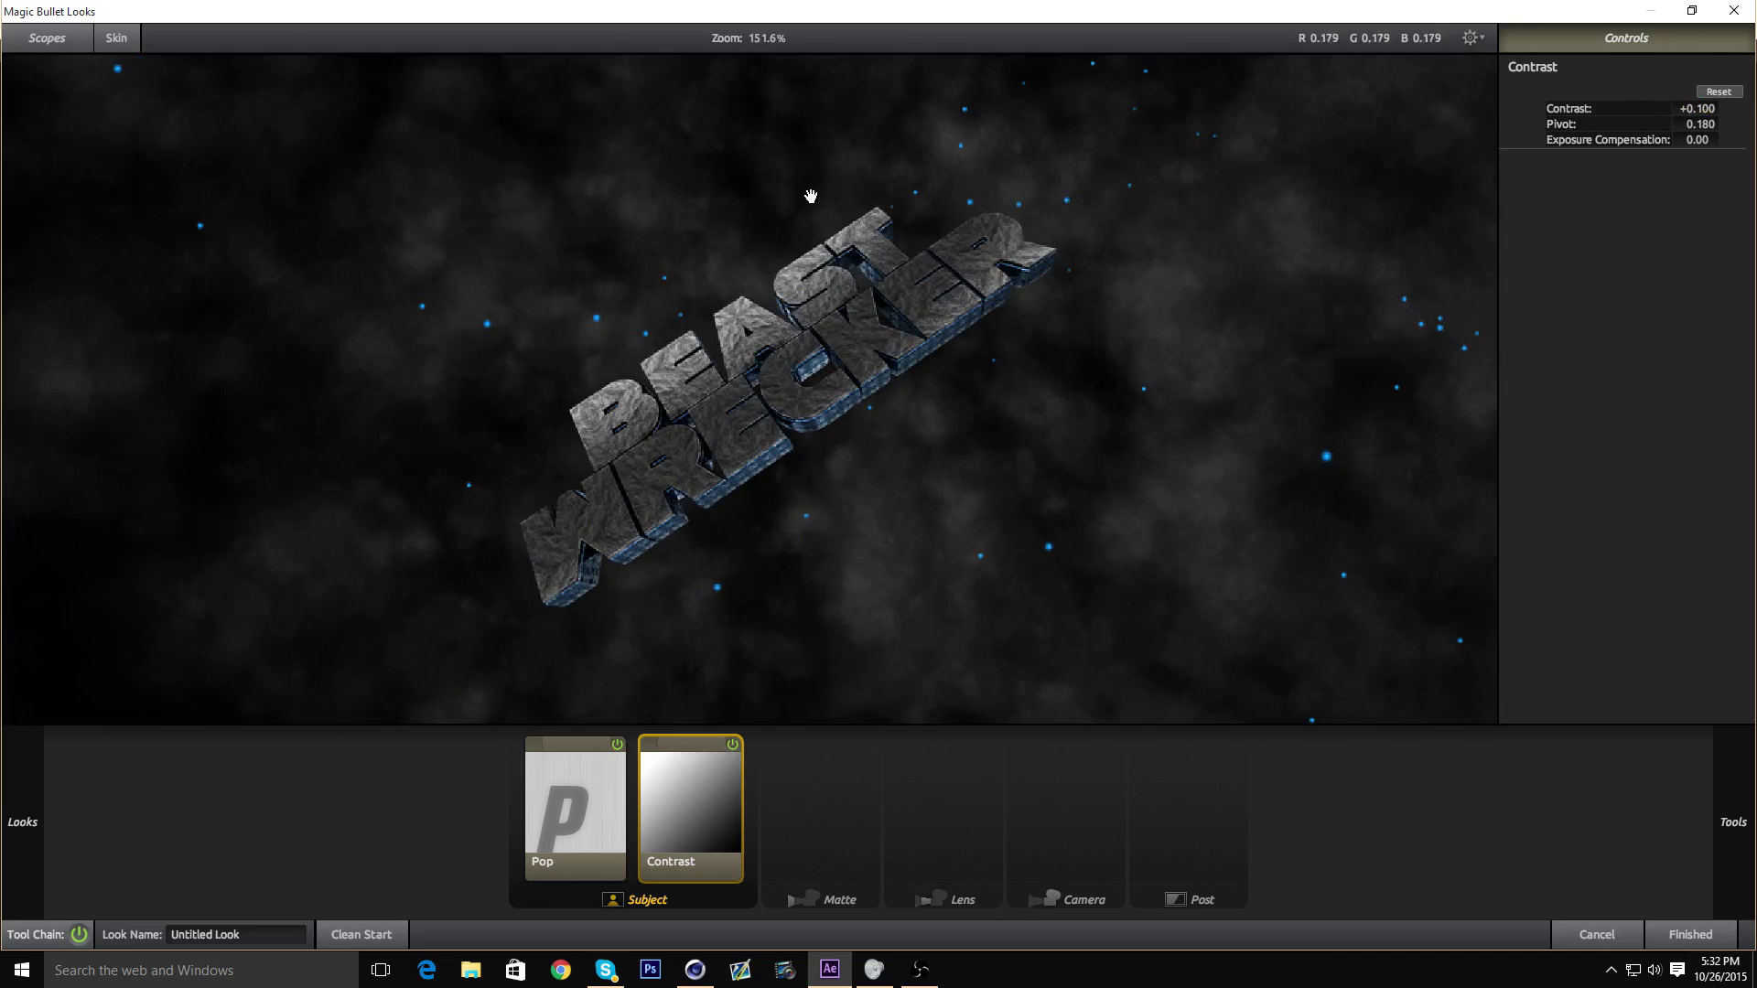
{"action": "scroll", "coordinate": [945, 498], "scroll_direction": "down", "scroll_amount": 4}
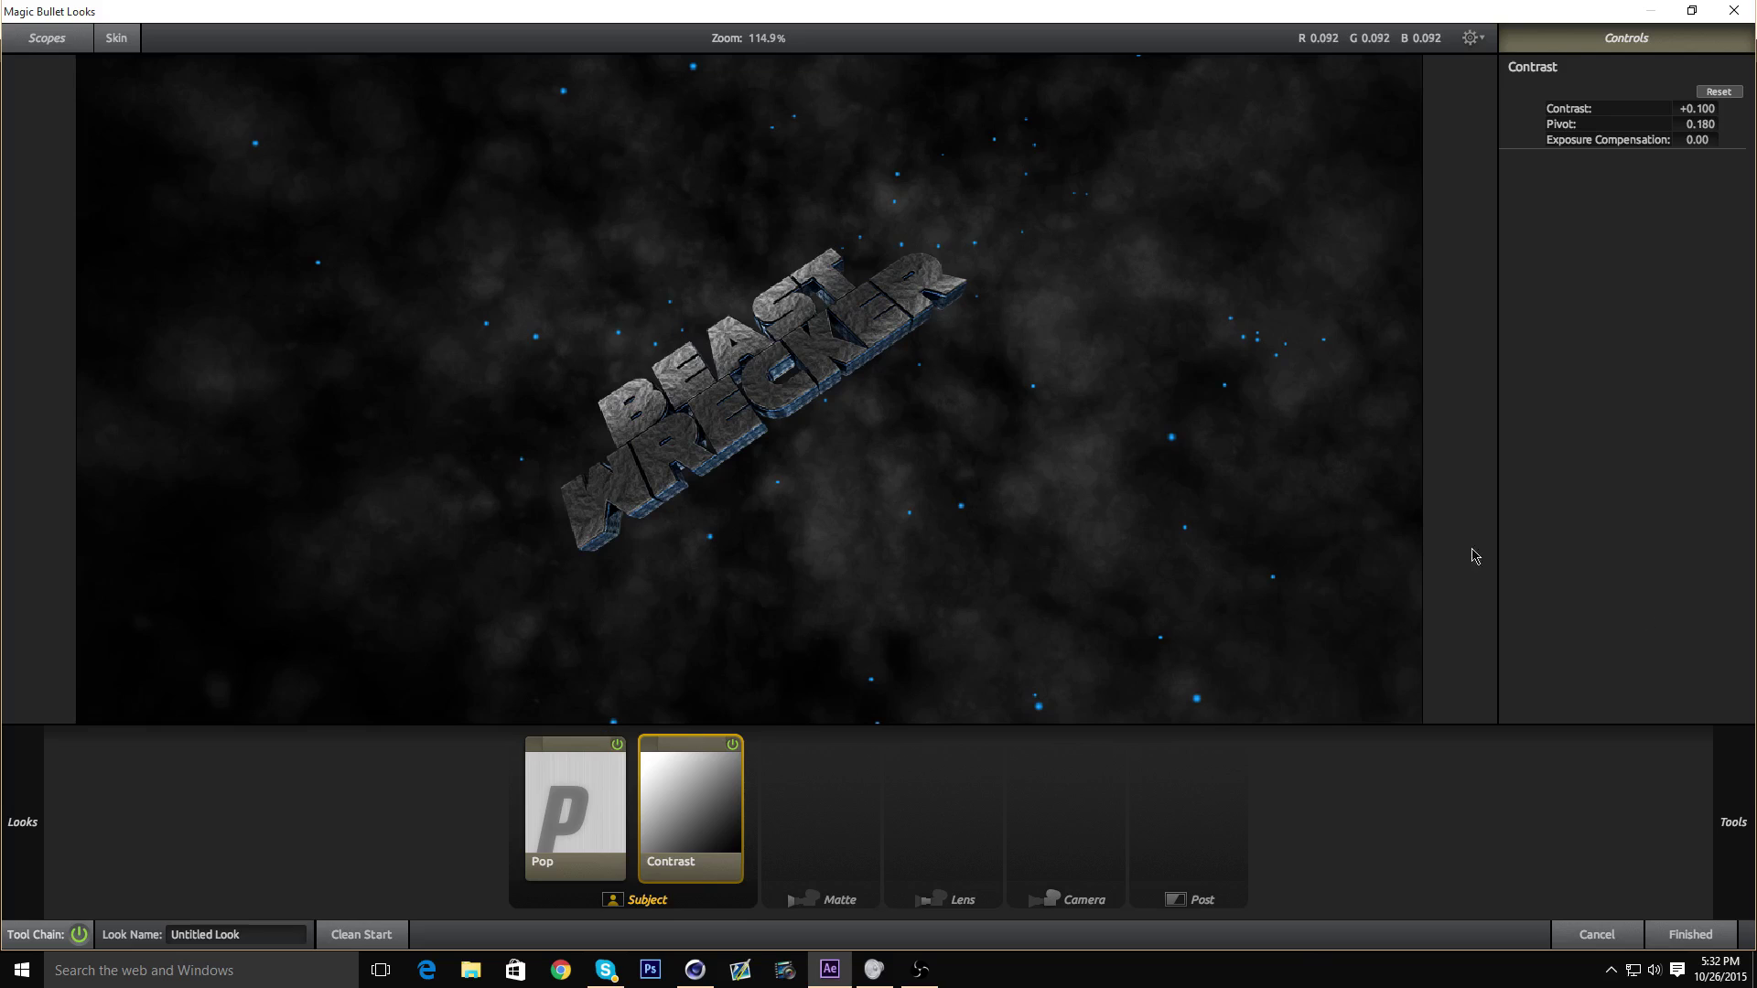
- Add the Exposure tool after Contrast in the Subject stage and set its stops to -0.20
{"action": "mouse_move", "coordinate": [1663, 626]}
{"action": "scroll", "coordinate": [1589, 528], "scroll_direction": "up", "scroll_amount": 2}
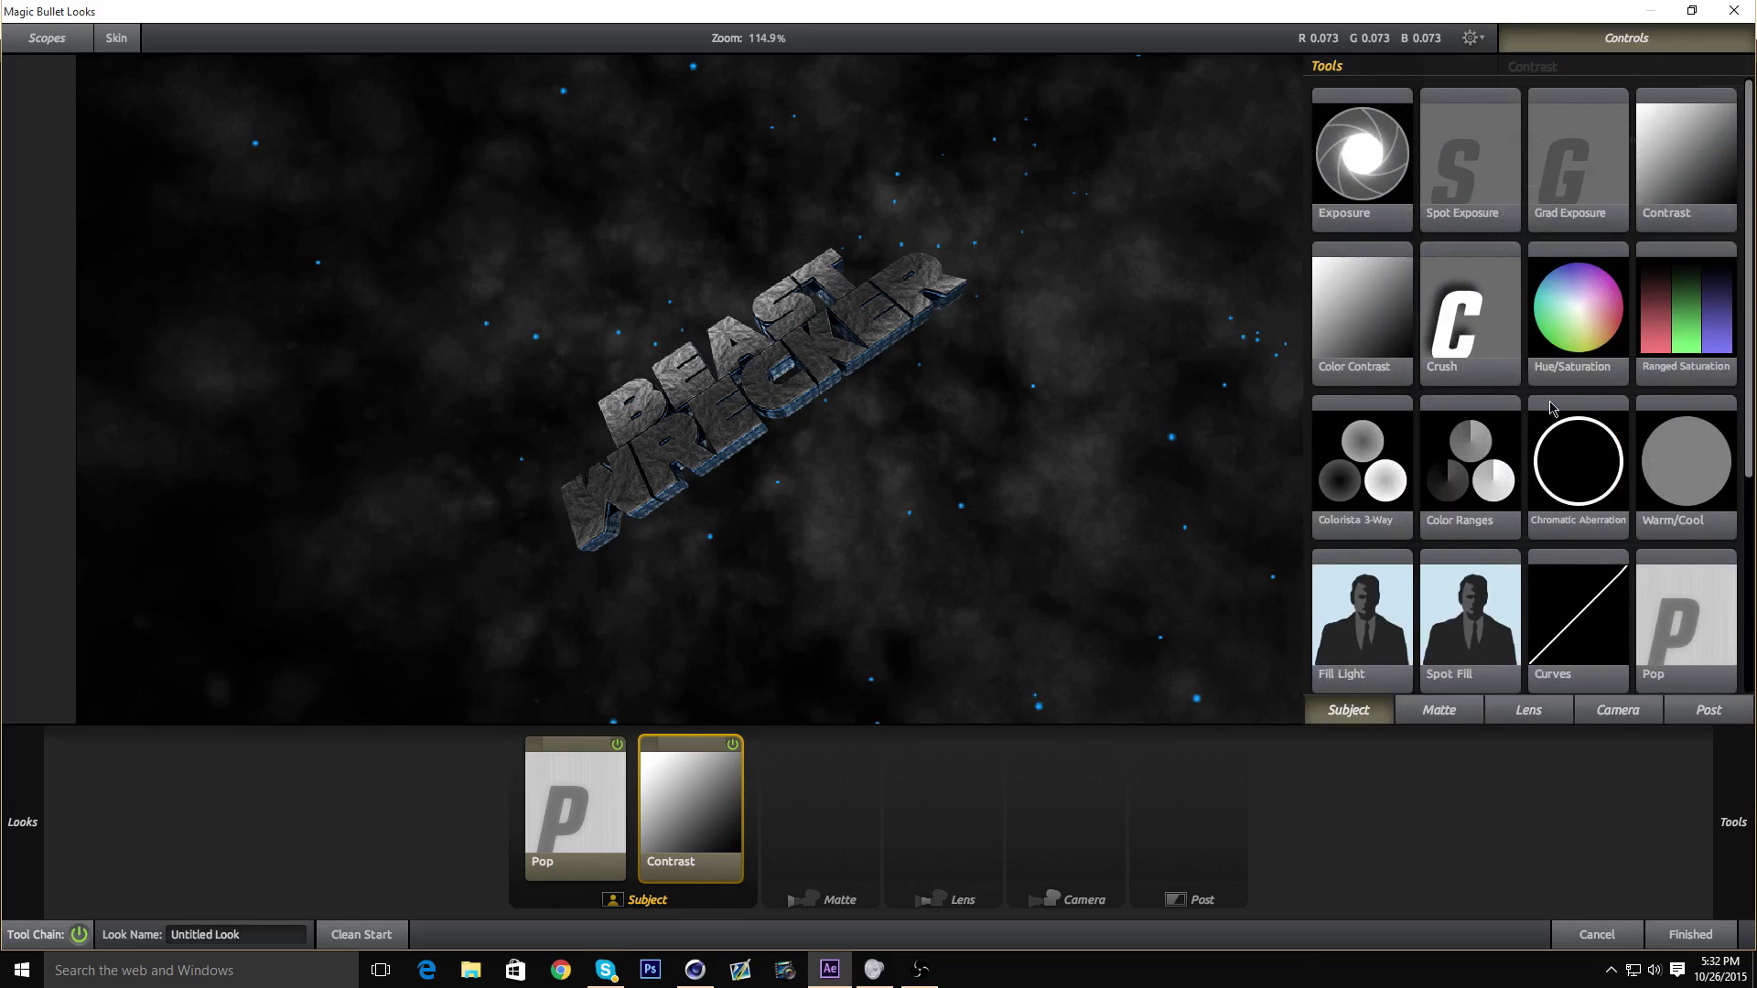
{"action": "left_click_drag", "start_coordinate": [1382, 174], "coordinate": [741, 806]}
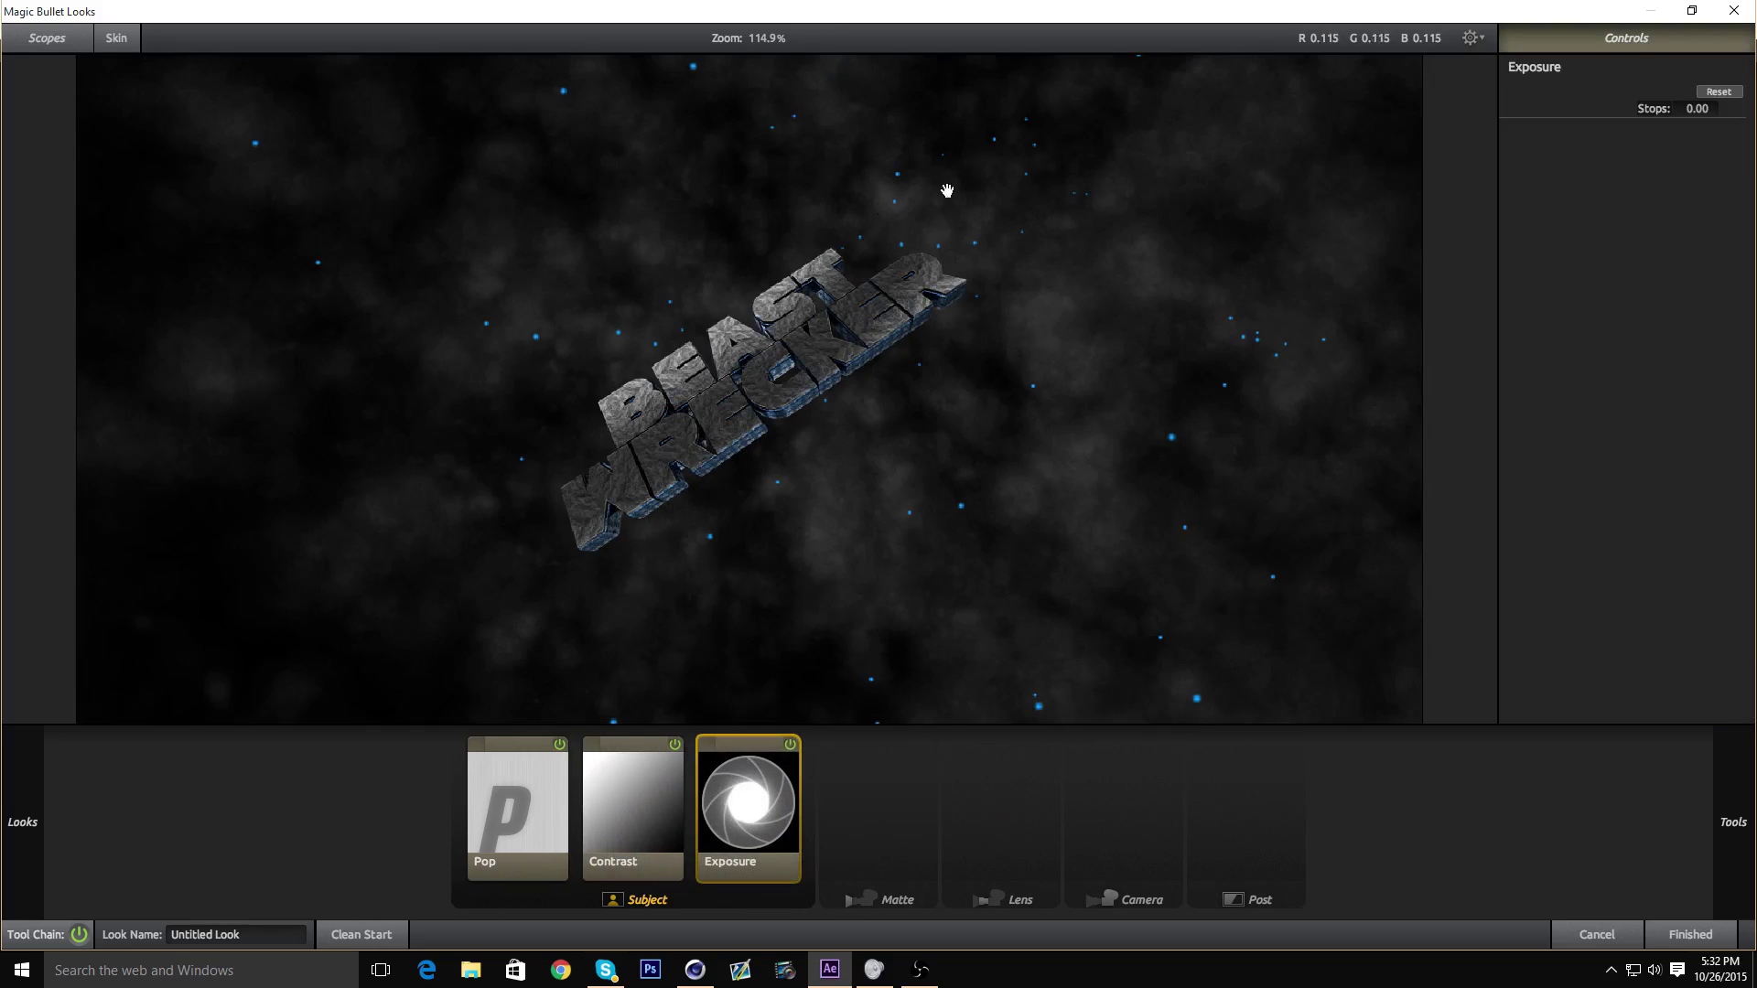
{"action": "scroll", "coordinate": [650, 357], "scroll_direction": "down", "scroll_amount": 3}
{"action": "left_click", "coordinate": [1680, 108]}
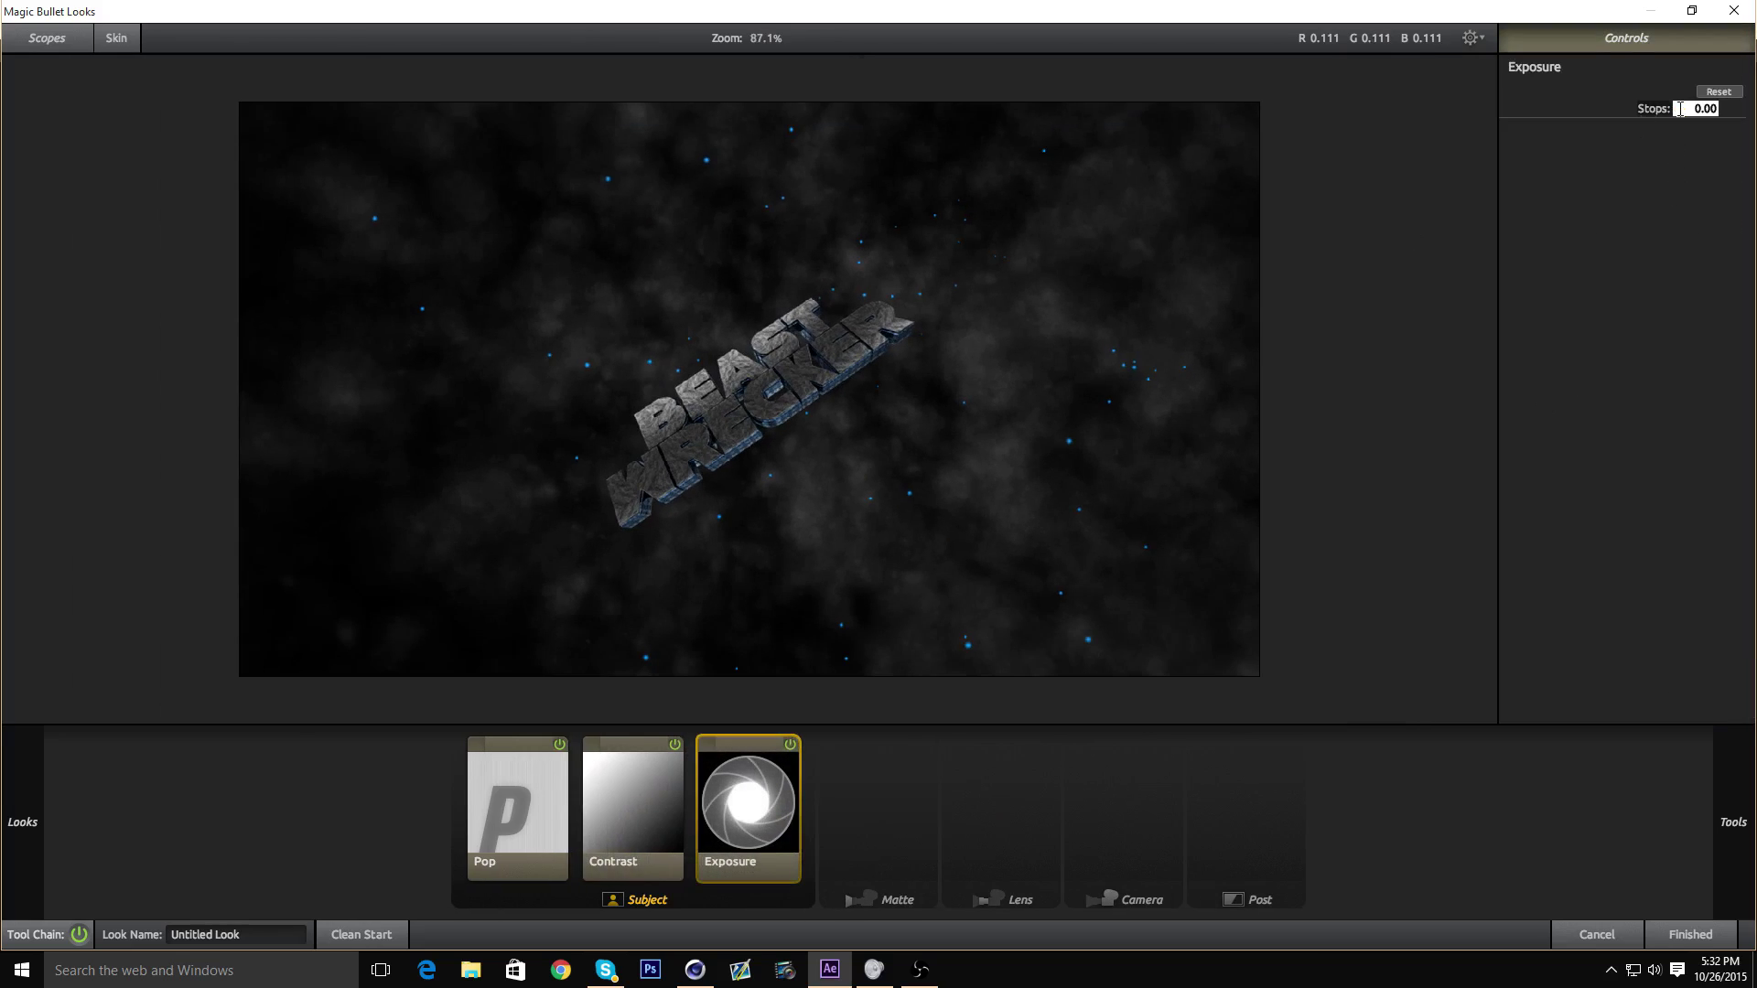
{"action": "left_click", "coordinate": [1667, 193]}
{"action": "double_click", "coordinate": [1694, 106]}
{"action": "key", "text": "Return"}
- Check the exposure change on the title lettering and across the whole frame
{"action": "scroll", "coordinate": [809, 382], "scroll_direction": "up", "scroll_amount": 5}
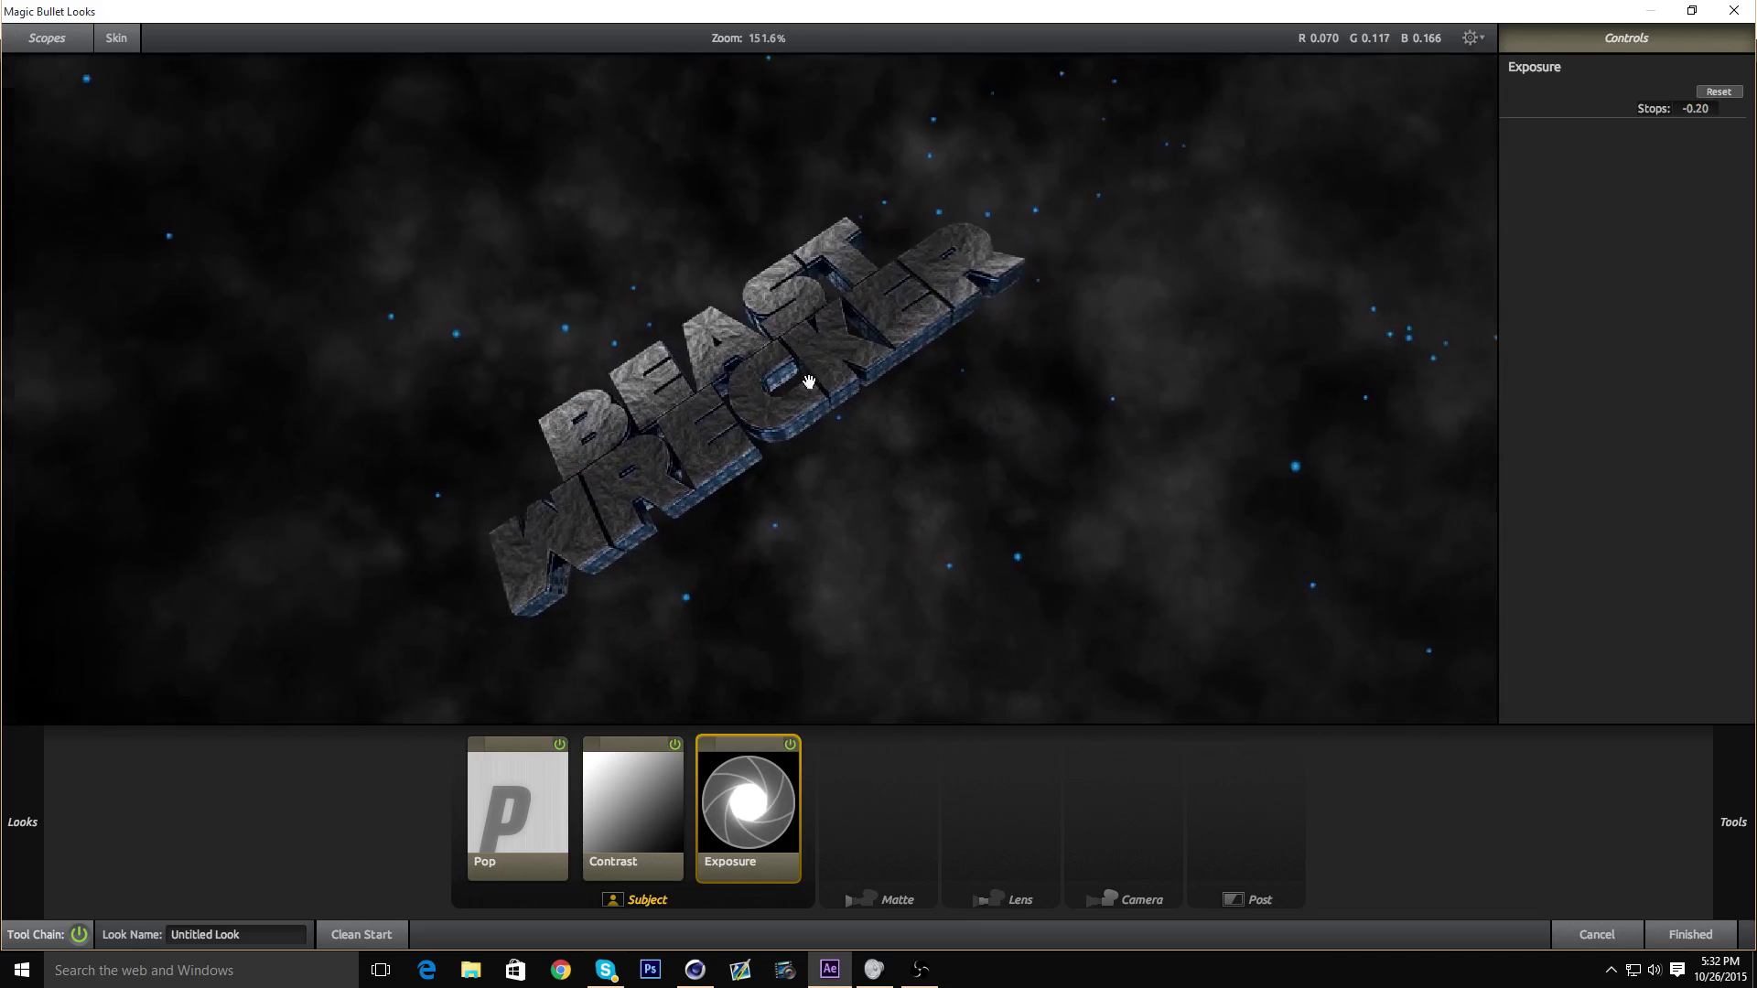
{"action": "left_click_drag", "start_coordinate": [808, 382], "coordinate": [964, 383]}
{"action": "left_click_drag", "start_coordinate": [840, 602], "coordinate": [640, 449]}
{"action": "left_click_drag", "start_coordinate": [863, 455], "coordinate": [878, 418]}
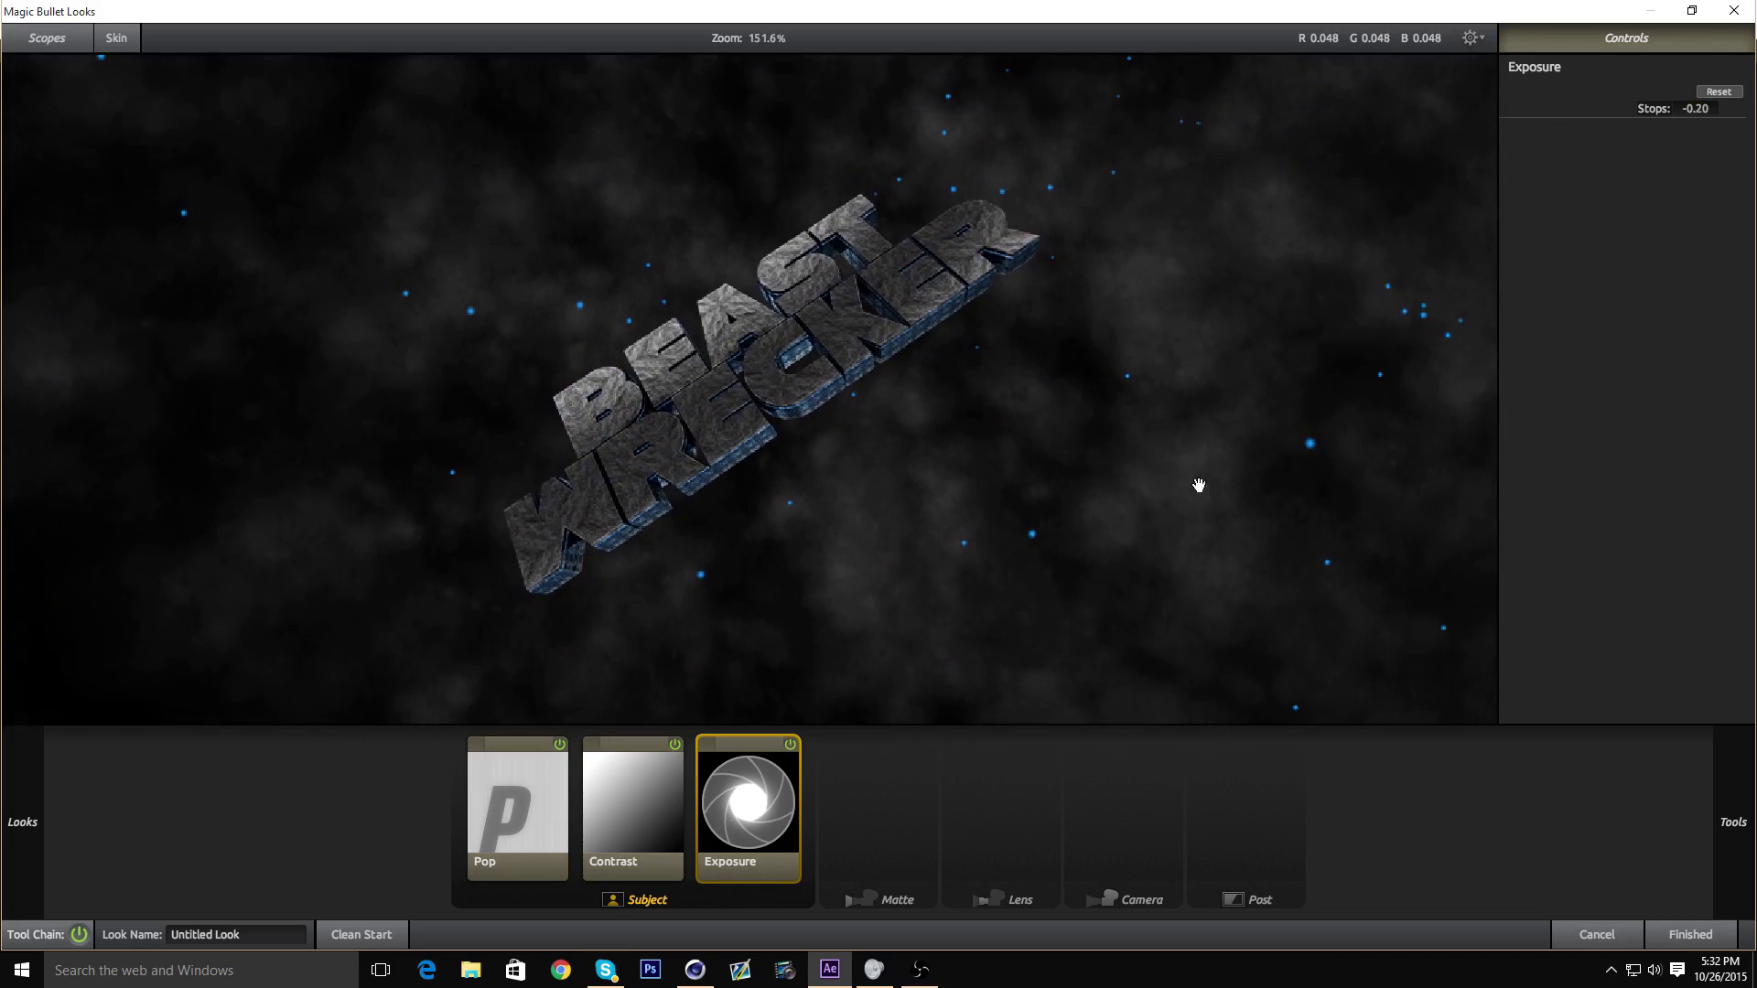
{"action": "scroll", "coordinate": [843, 365], "scroll_direction": "down", "scroll_amount": 7}
{"action": "scroll", "coordinate": [824, 375], "scroll_direction": "up", "scroll_amount": 5}
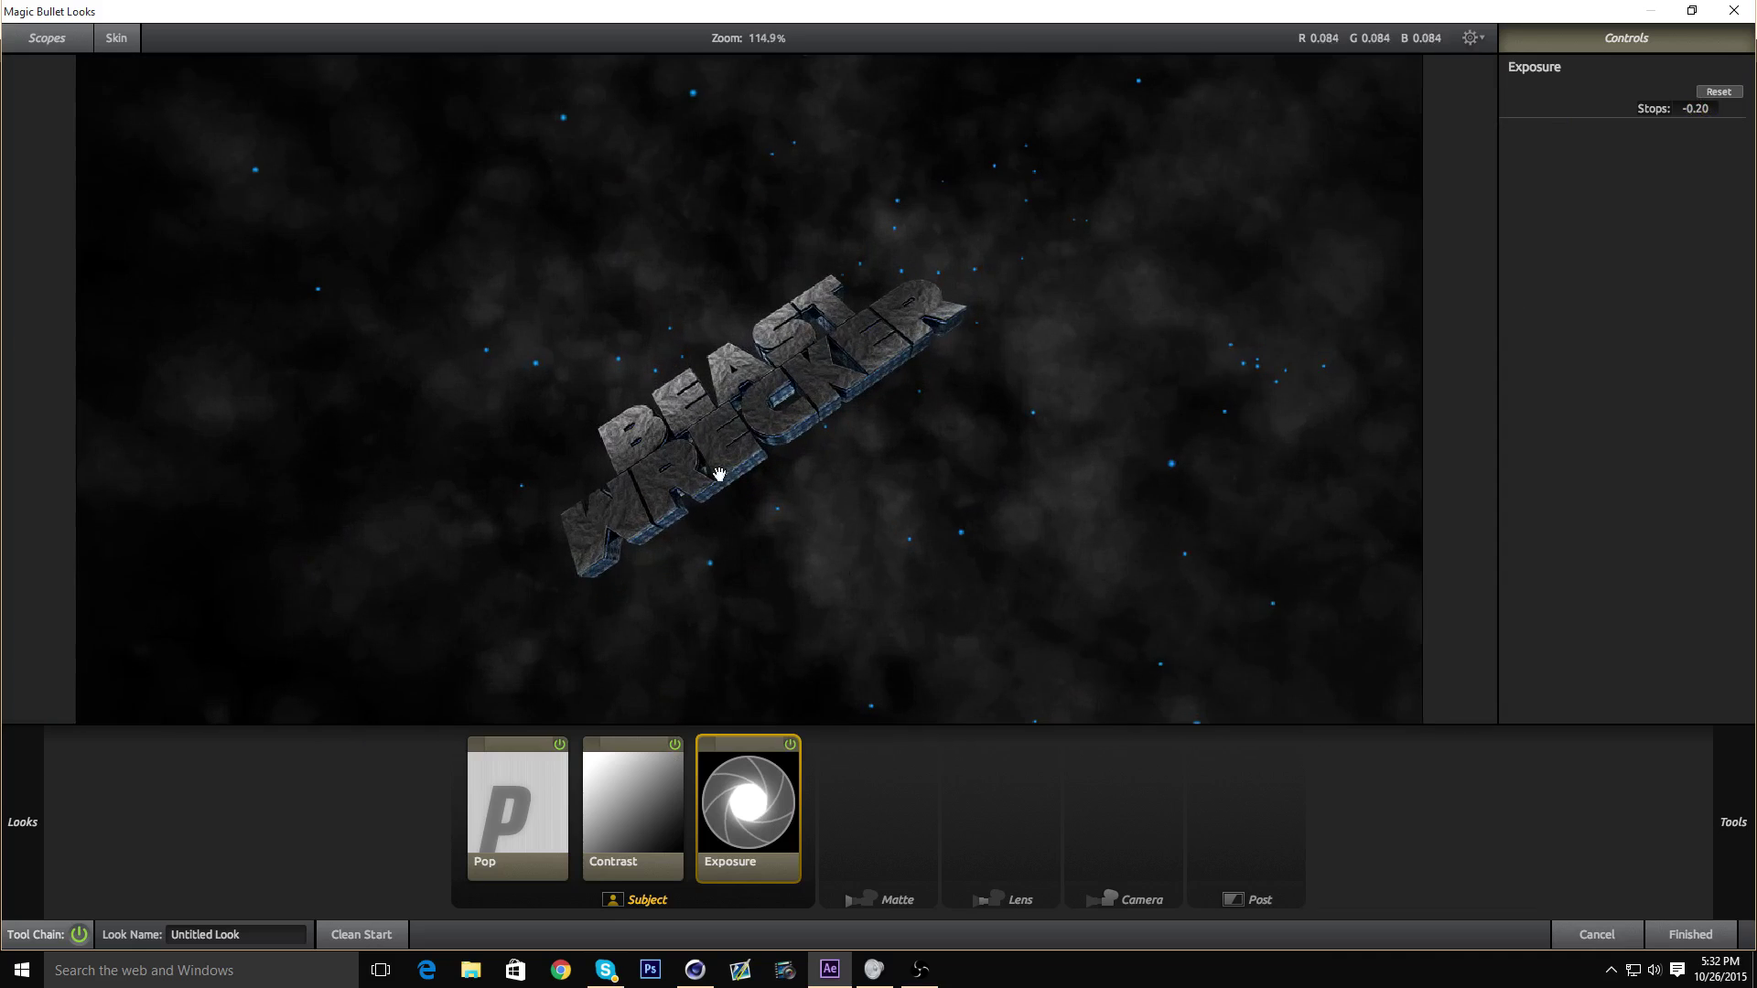
{"action": "scroll", "coordinate": [690, 482], "scroll_direction": "down", "scroll_amount": 2}
{"action": "scroll", "coordinate": [729, 531], "scroll_direction": "up", "scroll_amount": 1}
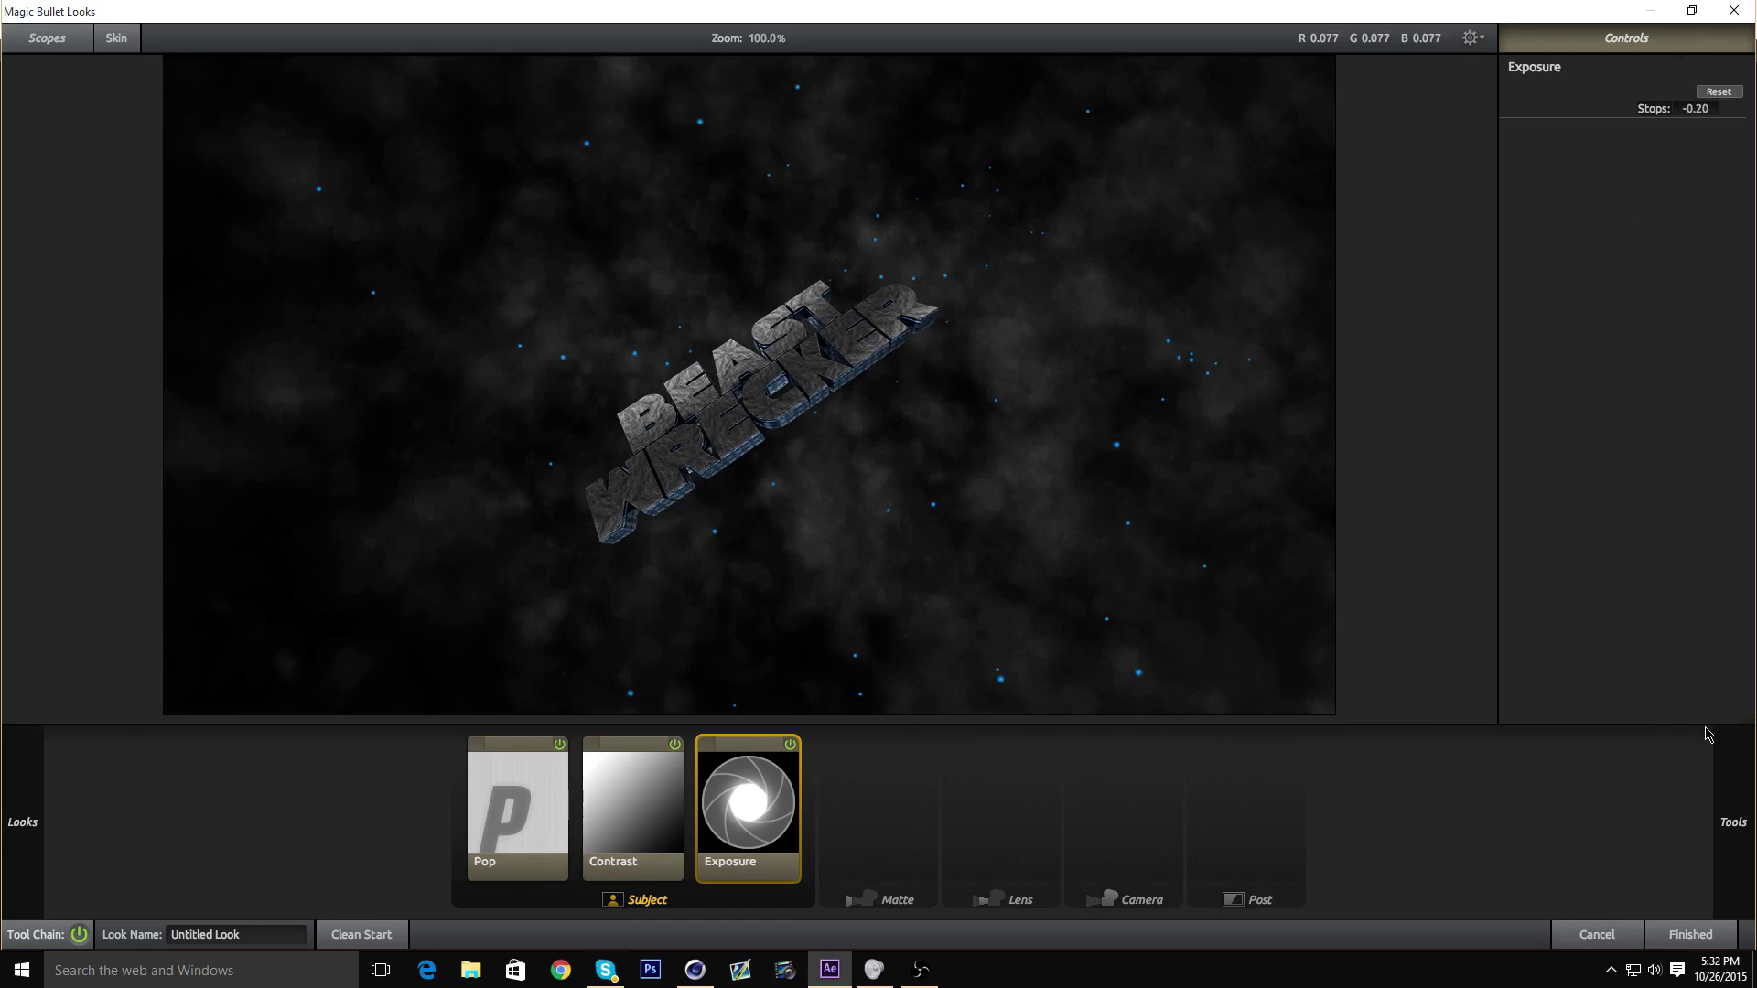
- Browse the tools available for the Subject, Matte, Lens, Camera and Post stages
{"action": "mouse_move", "coordinate": [1743, 735]}
{"action": "scroll", "coordinate": [1598, 552], "scroll_direction": "down", "scroll_amount": 2}
{"action": "scroll", "coordinate": [1559, 466], "scroll_direction": "up", "scroll_amount": 2}
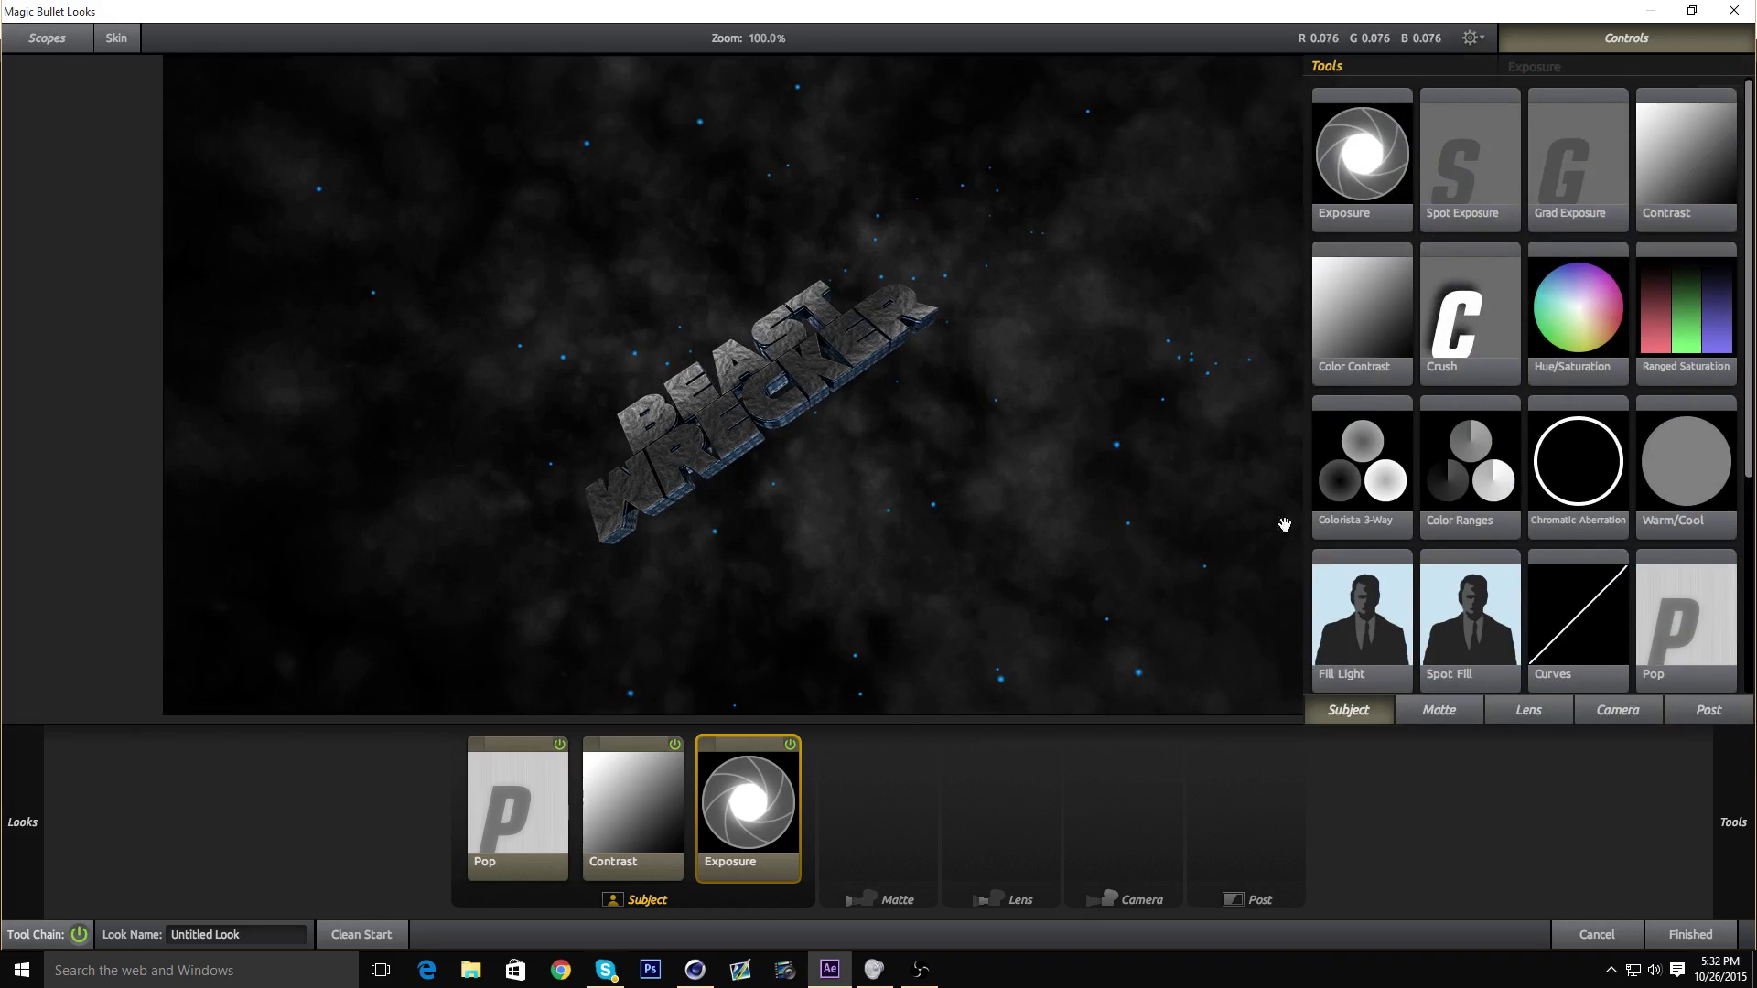
{"action": "scroll", "coordinate": [1517, 284], "scroll_direction": "down", "scroll_amount": 1}
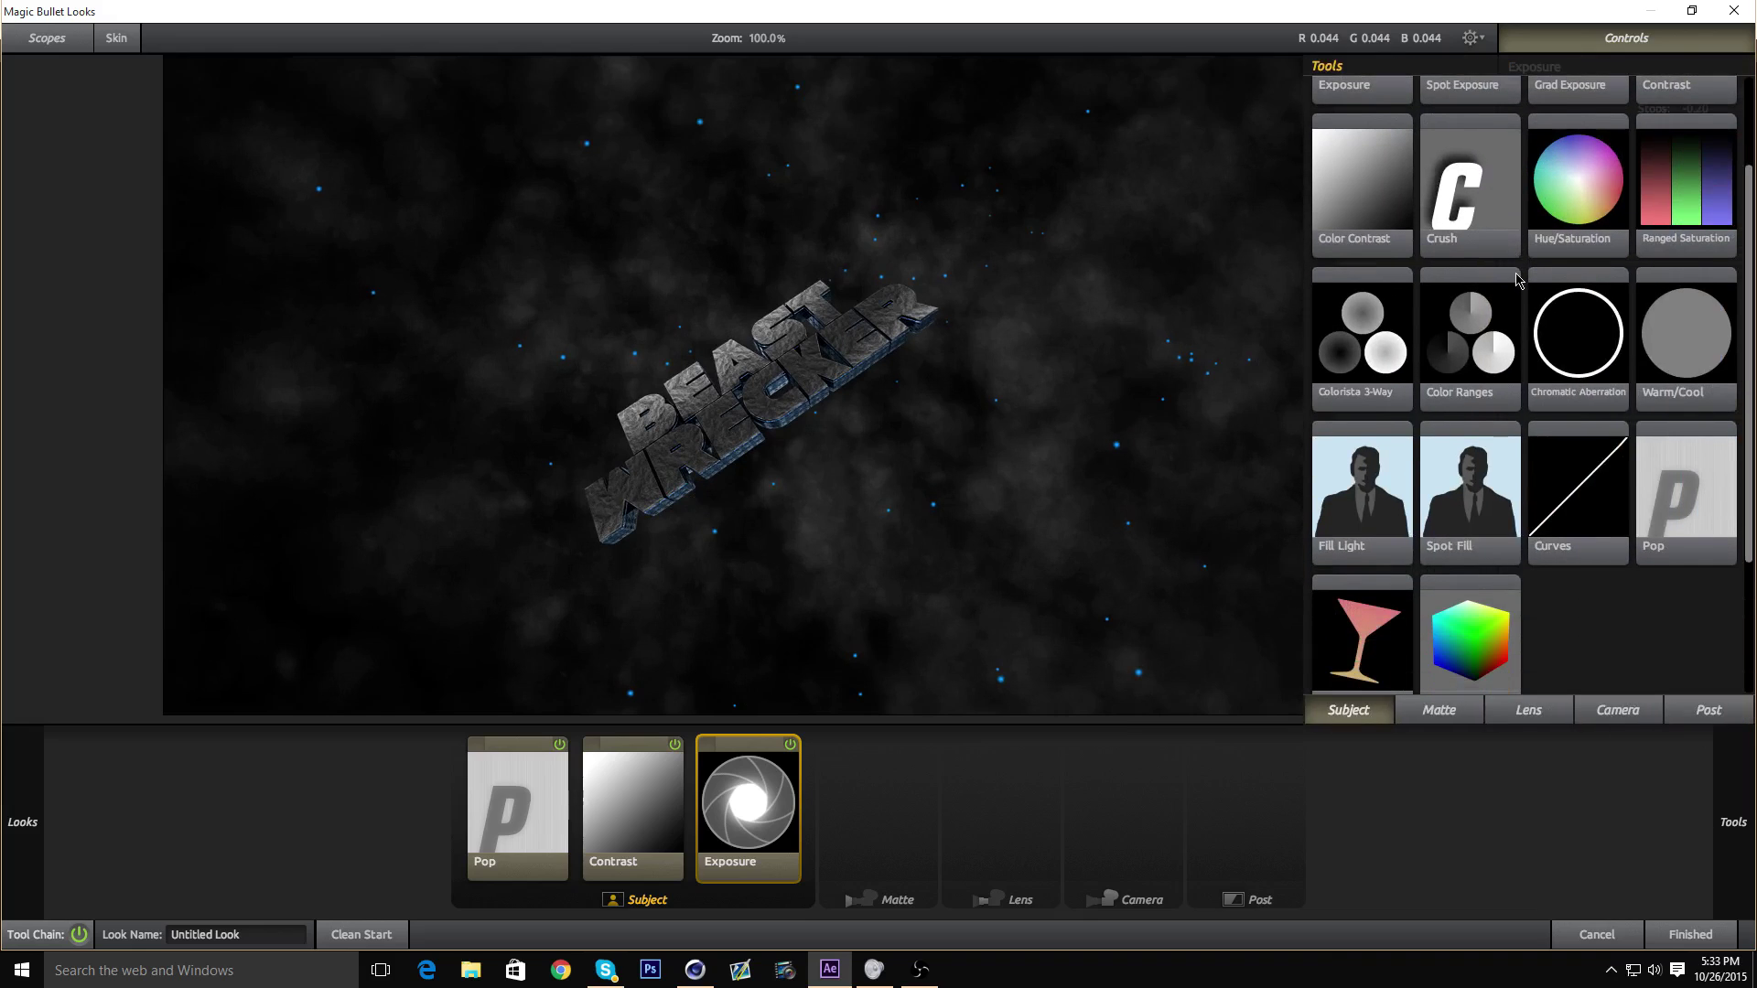
{"action": "scroll", "coordinate": [1461, 317], "scroll_direction": "up", "scroll_amount": 1}
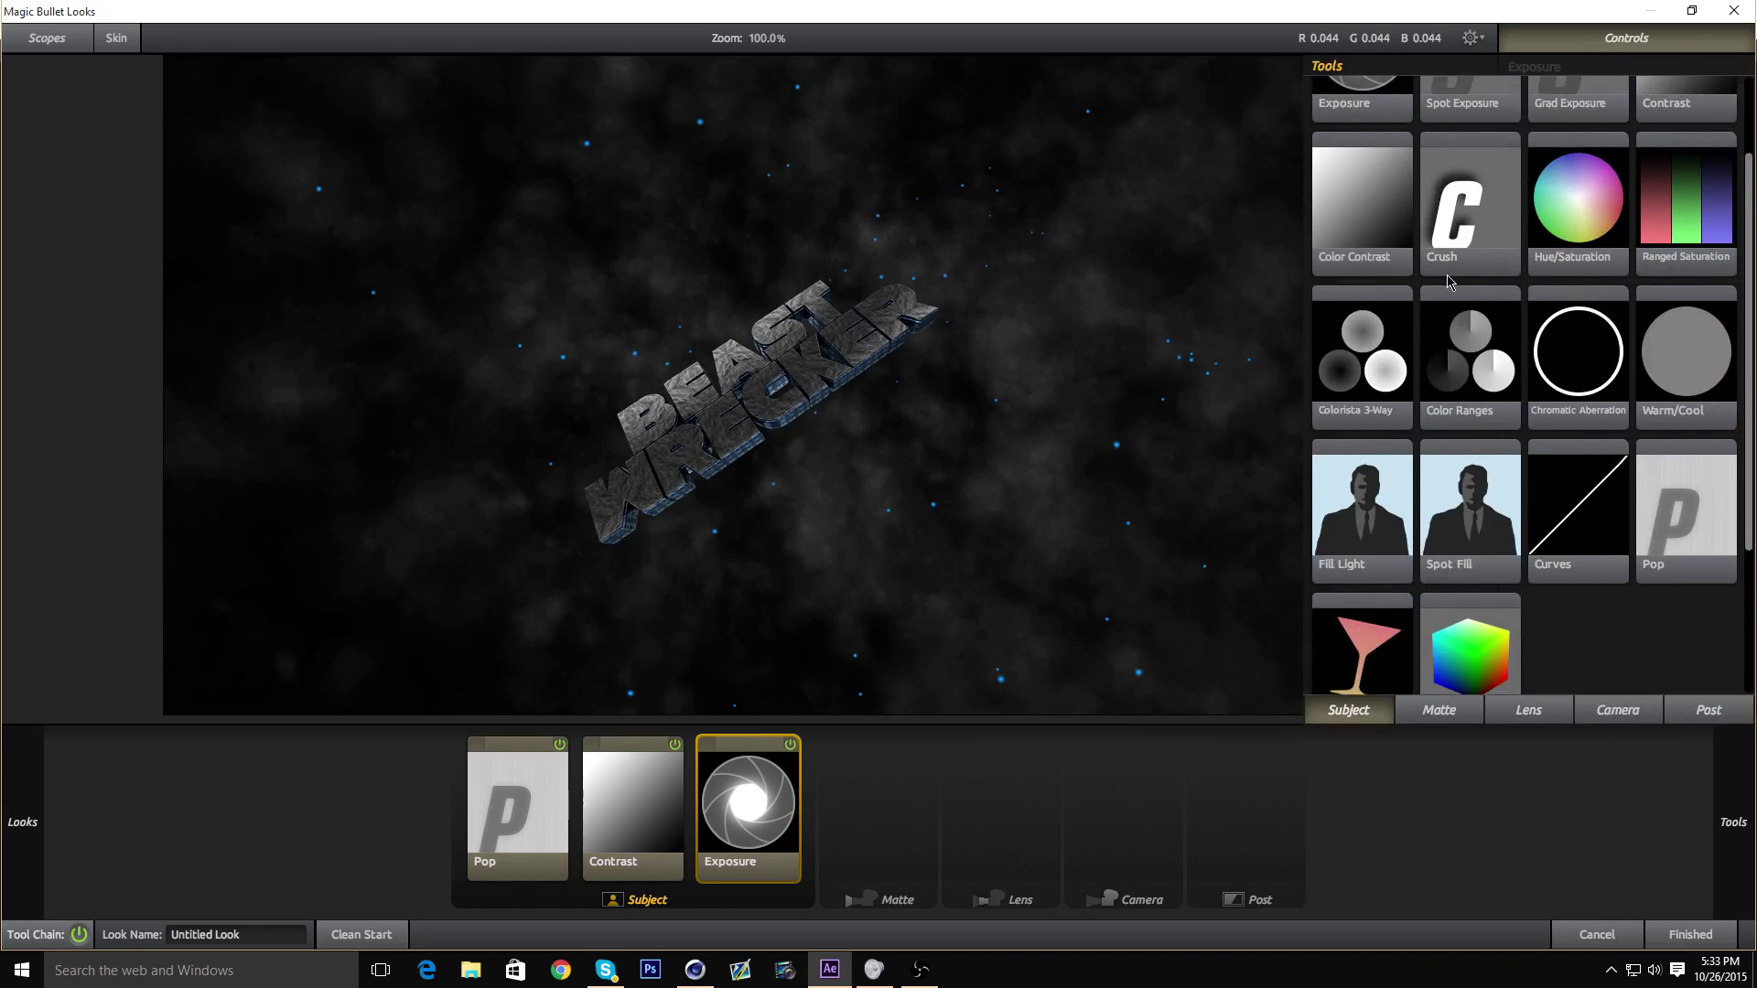
{"action": "left_click", "coordinate": [1434, 715]}
{"action": "left_click", "coordinate": [1519, 714]}
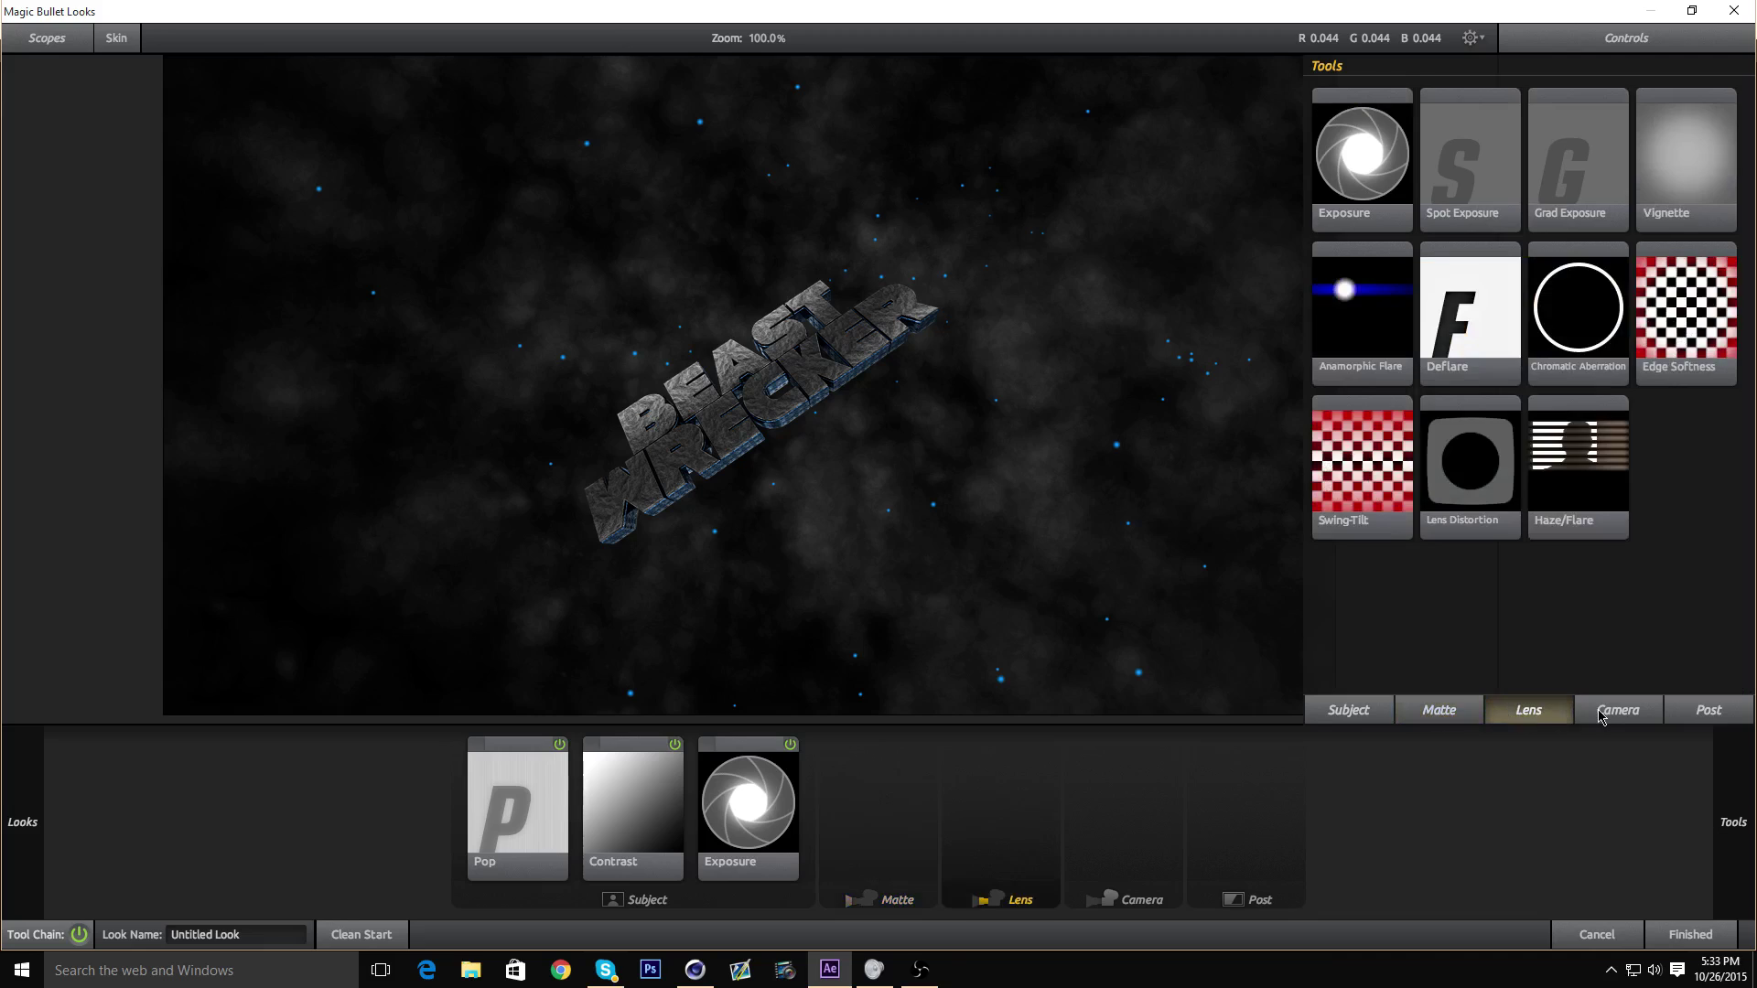
{"action": "left_click", "coordinate": [1633, 714]}
{"action": "scroll", "coordinate": [1640, 492], "scroll_direction": "down", "scroll_amount": 1}
{"action": "left_click", "coordinate": [1707, 710]}
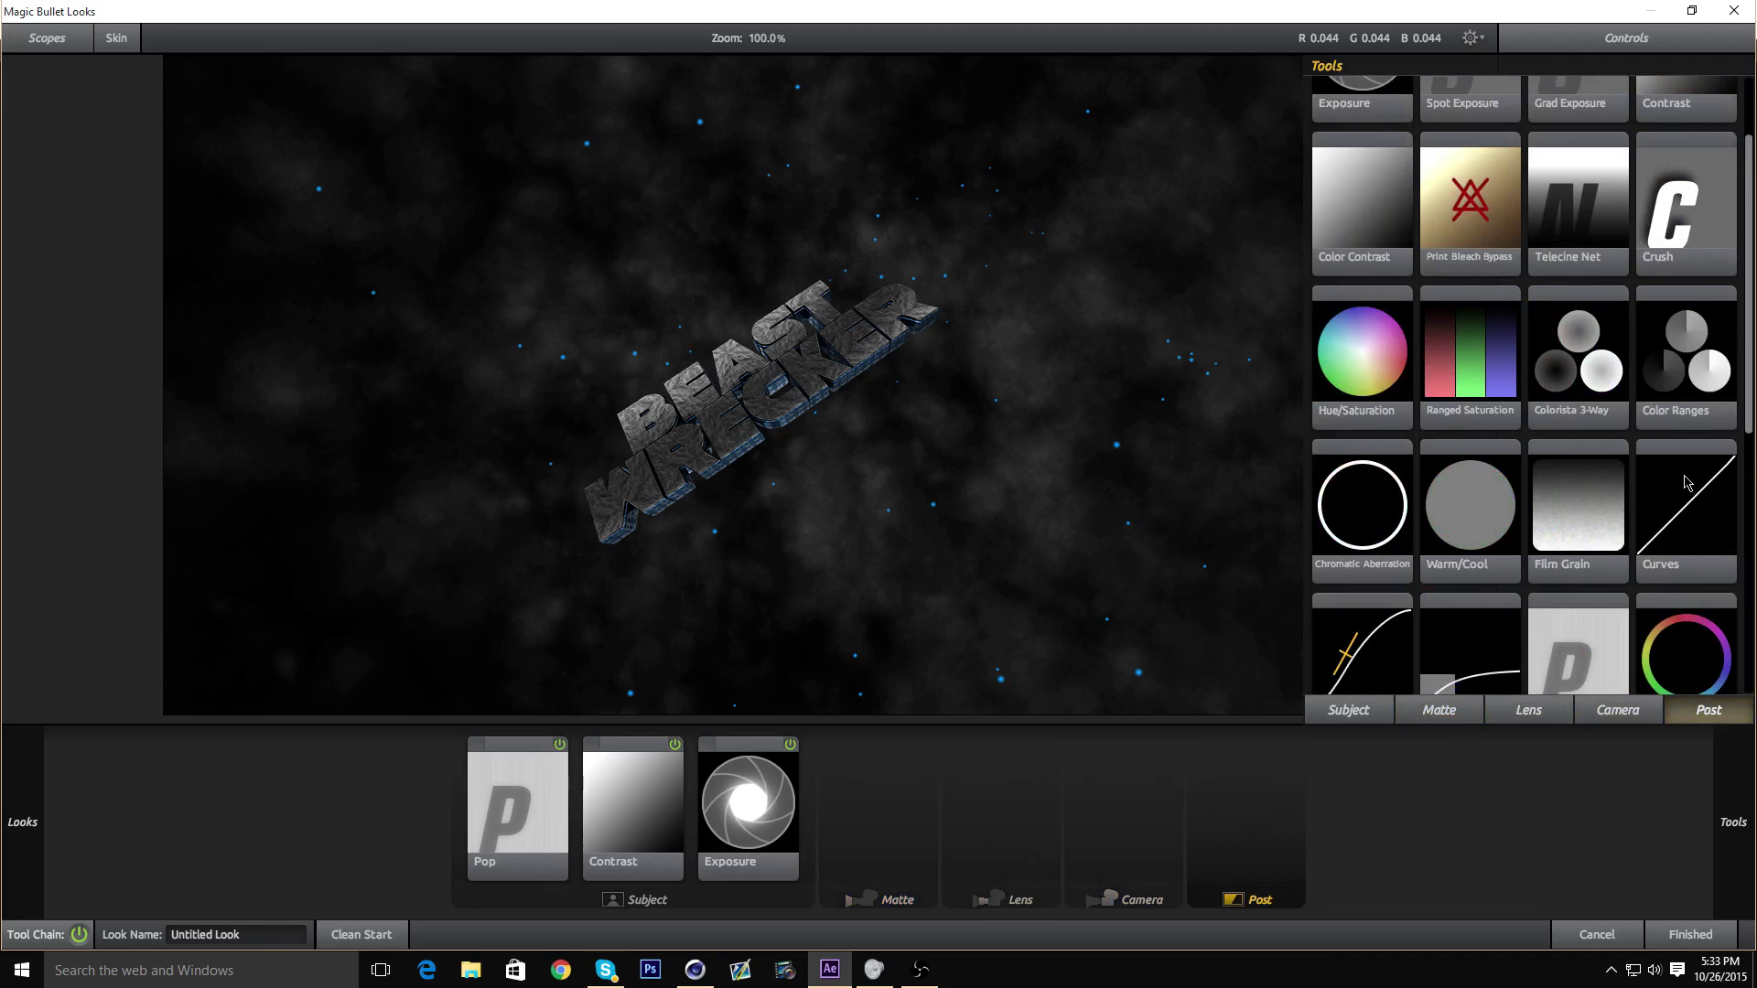
- Add the Crush tool ahead of Pop in the Subject stage
{"action": "left_click", "coordinate": [1375, 712]}
{"action": "scroll", "coordinate": [1642, 334], "scroll_direction": "up", "scroll_amount": 1}
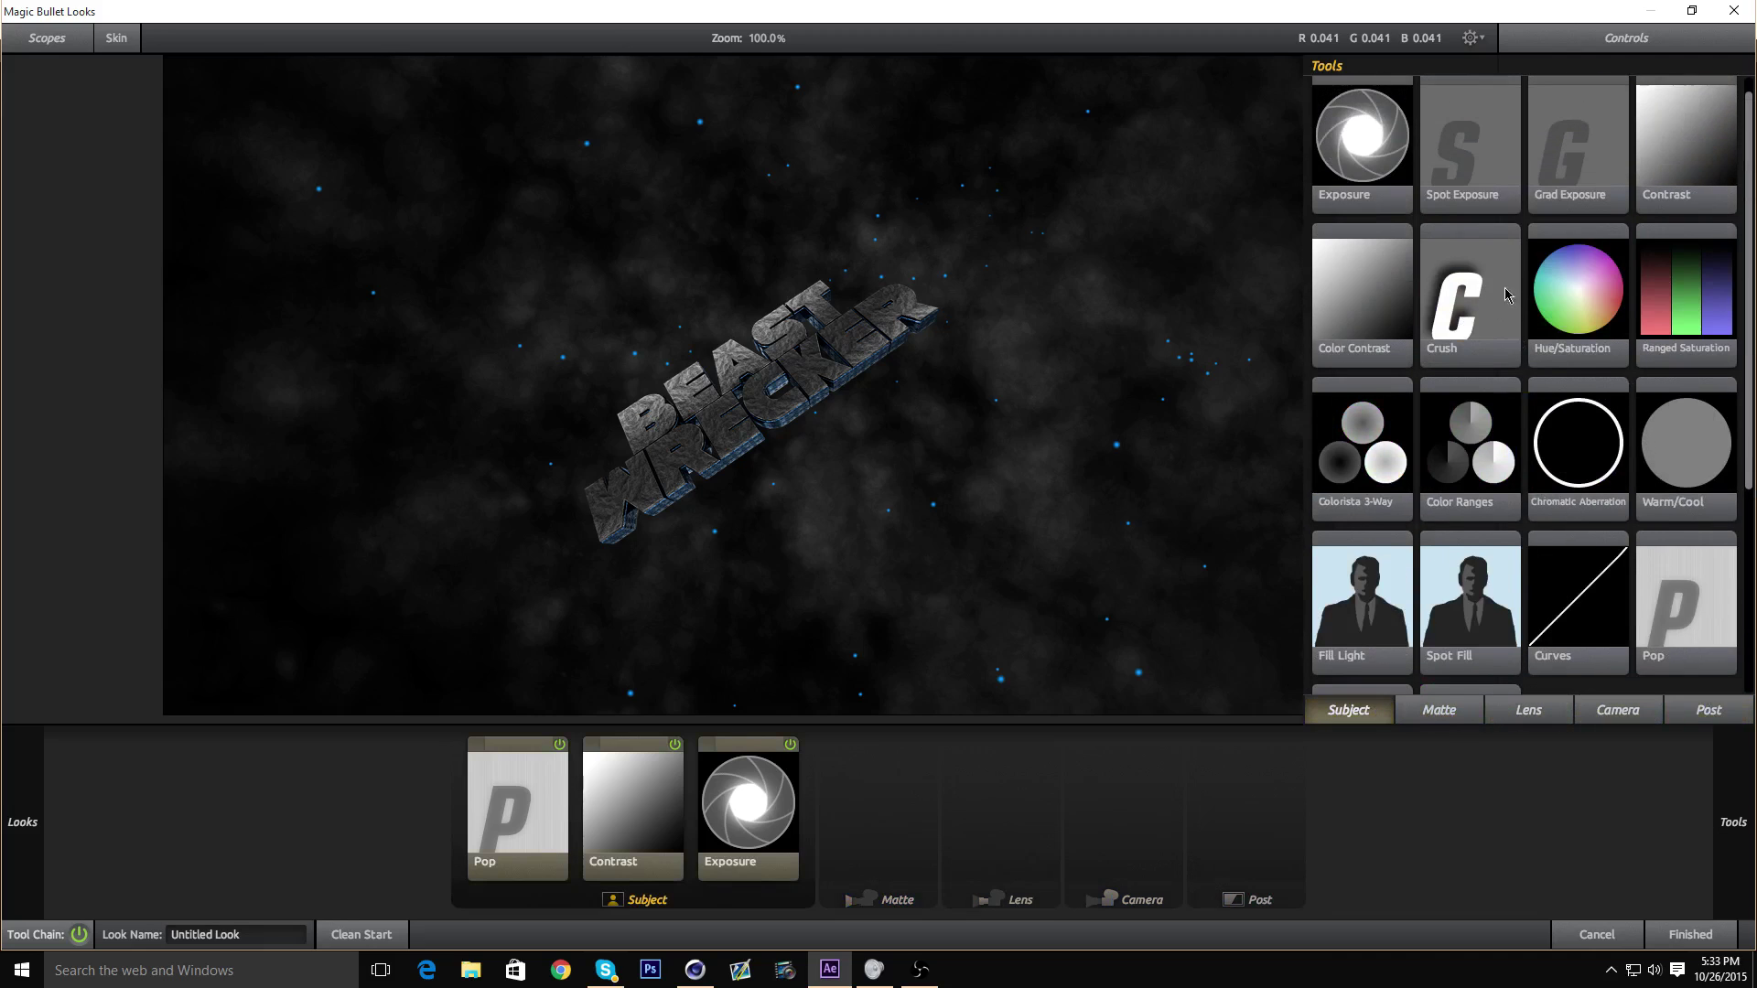
{"action": "left_click_drag", "start_coordinate": [1510, 293], "coordinate": [449, 810]}
{"action": "scroll", "coordinate": [715, 343], "scroll_direction": "down", "scroll_amount": 6}
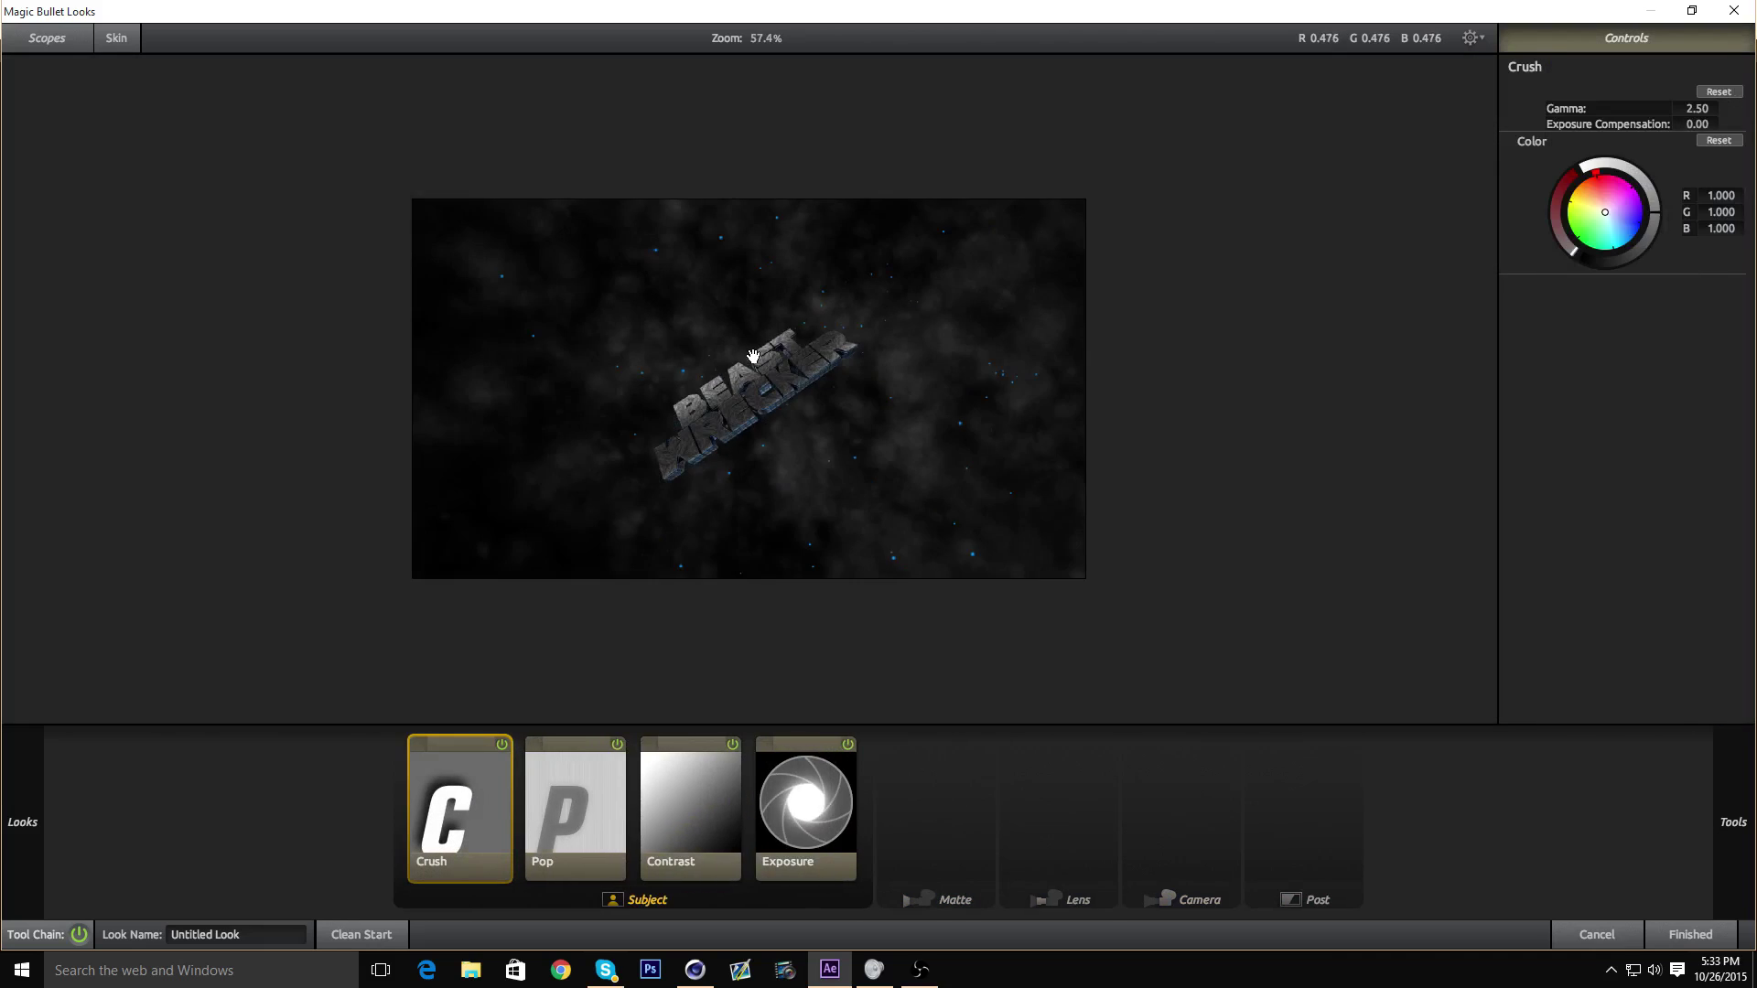
{"action": "scroll", "coordinate": [747, 370], "scroll_direction": "up", "scroll_amount": 7}
- Try a saturated cyan tint in the Crush color, R 0.027, G 0.856, B 1.000, and undo it
{"action": "left_click_drag", "start_coordinate": [1607, 199], "coordinate": [1618, 248]}
{"action": "scroll", "coordinate": [478, 200], "scroll_direction": "down", "scroll_amount": 7}
{"action": "scroll", "coordinate": [825, 409], "scroll_direction": "up", "scroll_amount": 4}
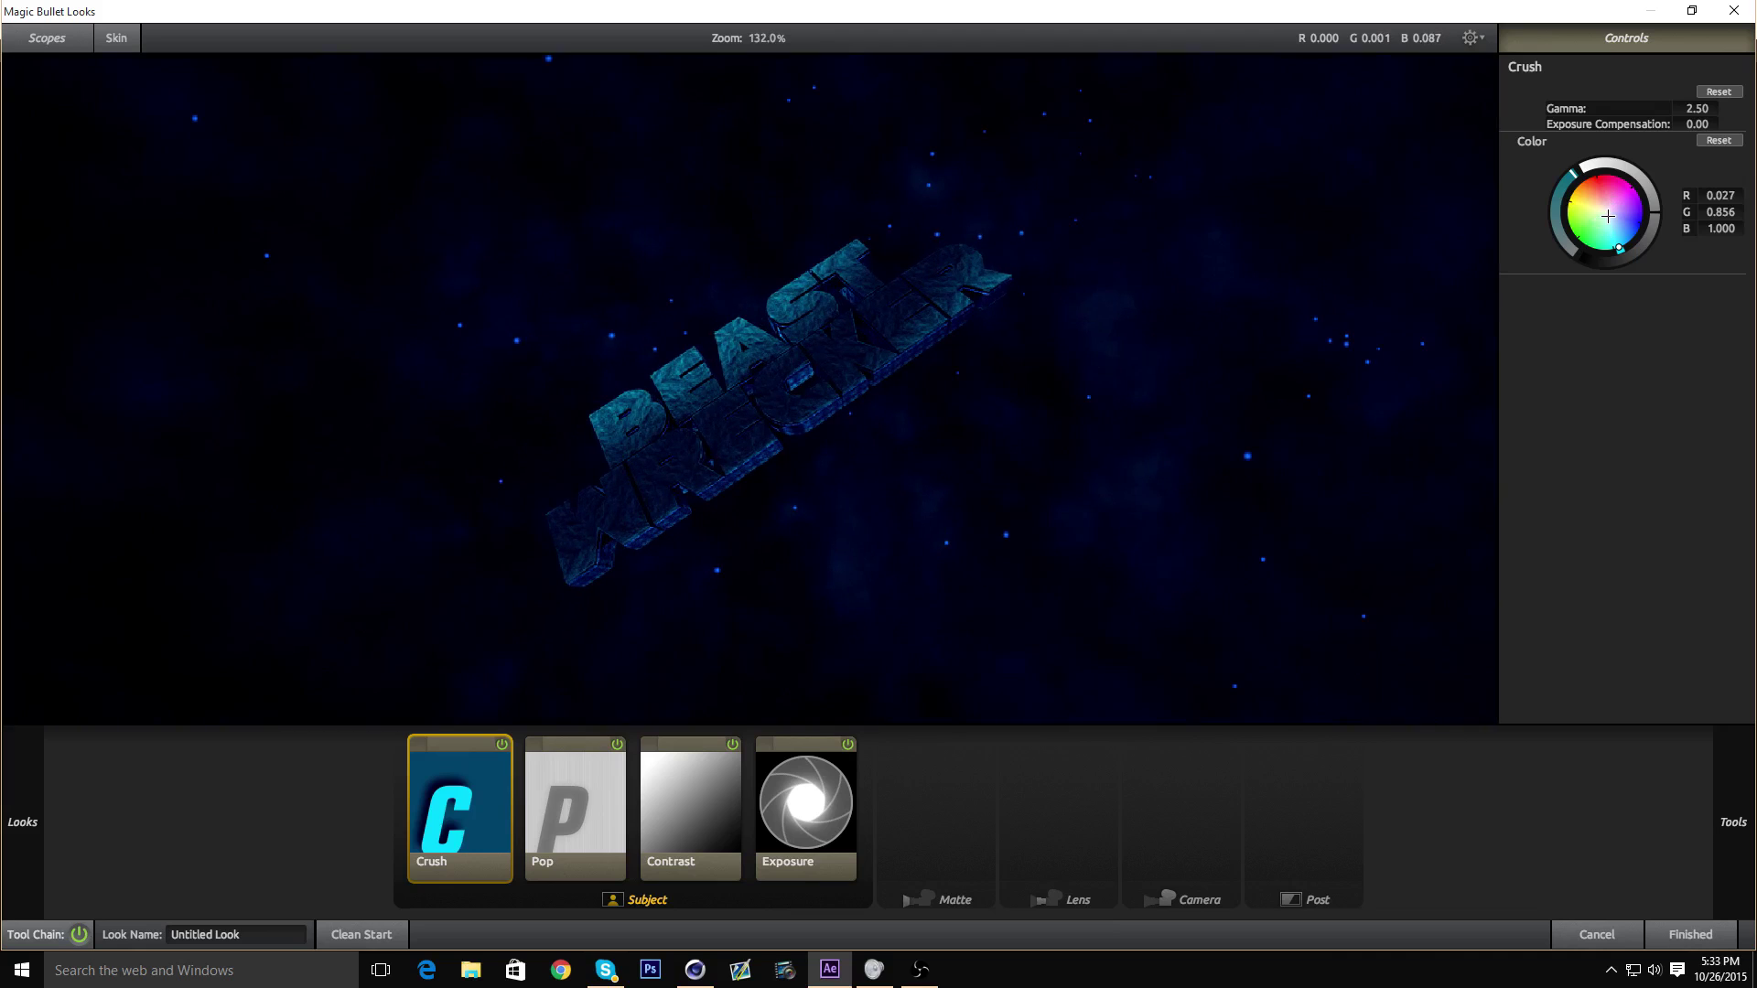
{"action": "key", "text": "ctrl+z"}
- Shift the Crush color to a saturated blue, about R 0.027, G 0.652, B 1.000
{"action": "left_click_drag", "start_coordinate": [1122, 354], "coordinate": [1142, 389]}
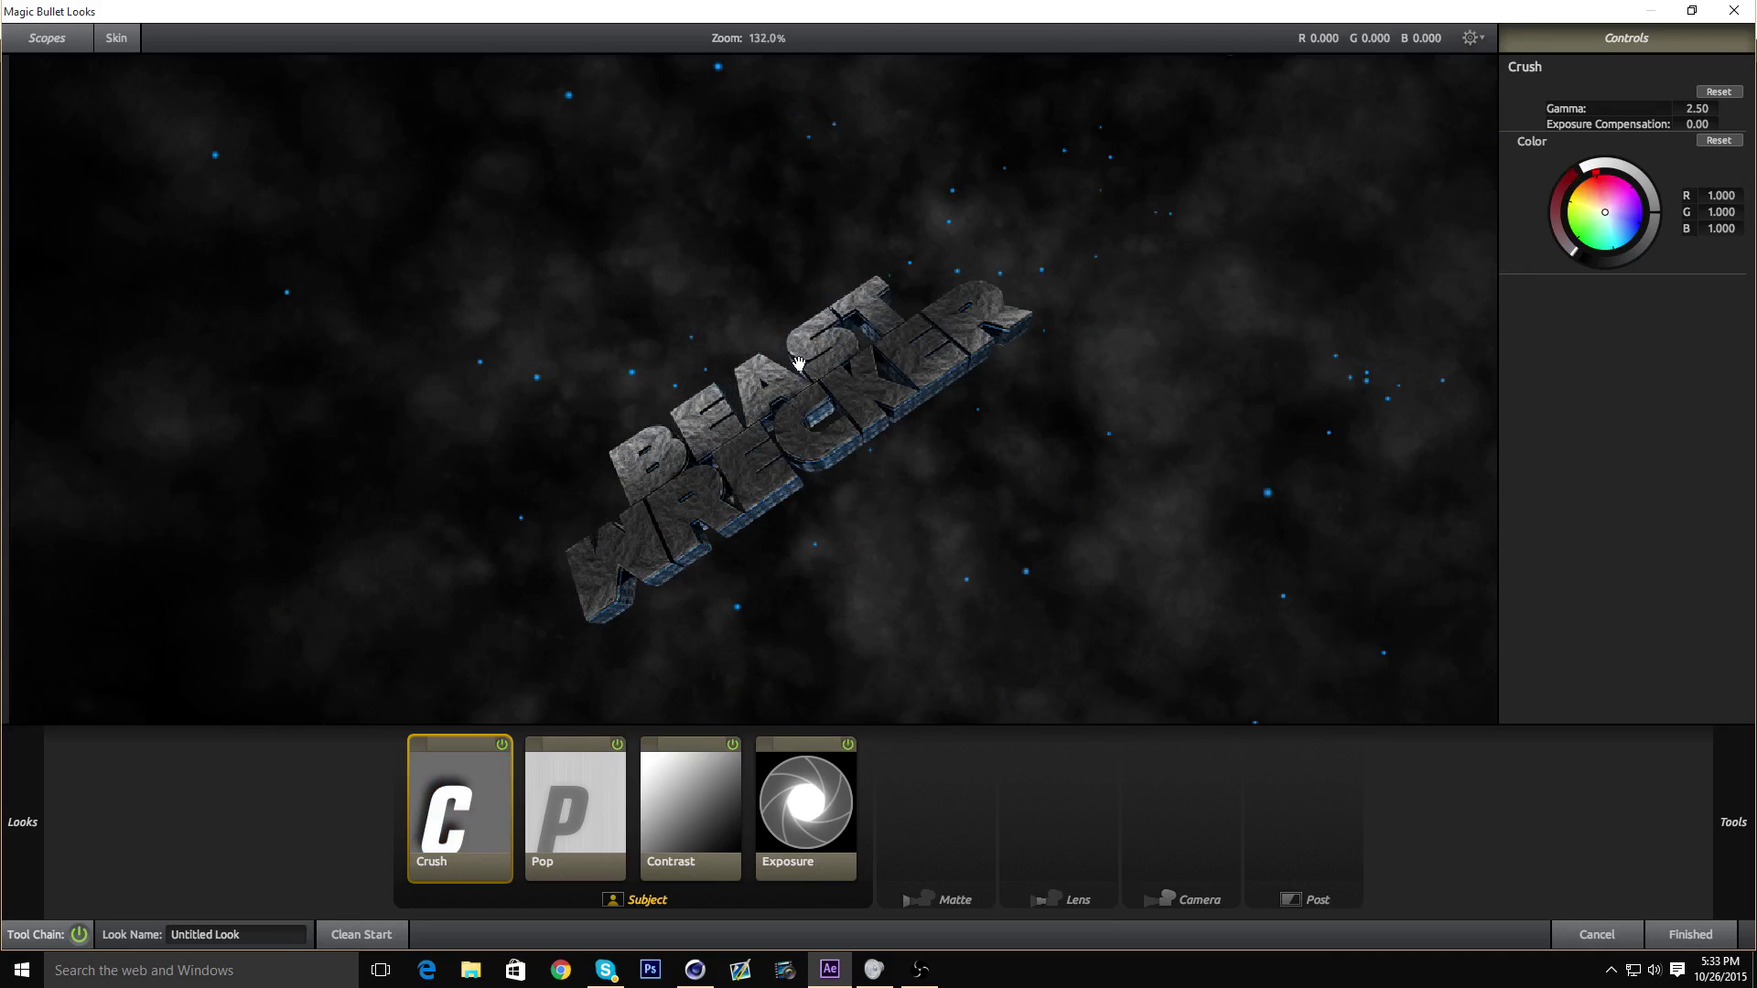
{"action": "left_click_drag", "start_coordinate": [798, 363], "coordinate": [739, 273]}
{"action": "scroll", "coordinate": [702, 400], "scroll_direction": "up", "scroll_amount": 6}
{"action": "scroll", "coordinate": [640, 288], "scroll_direction": "down", "scroll_amount": 6}
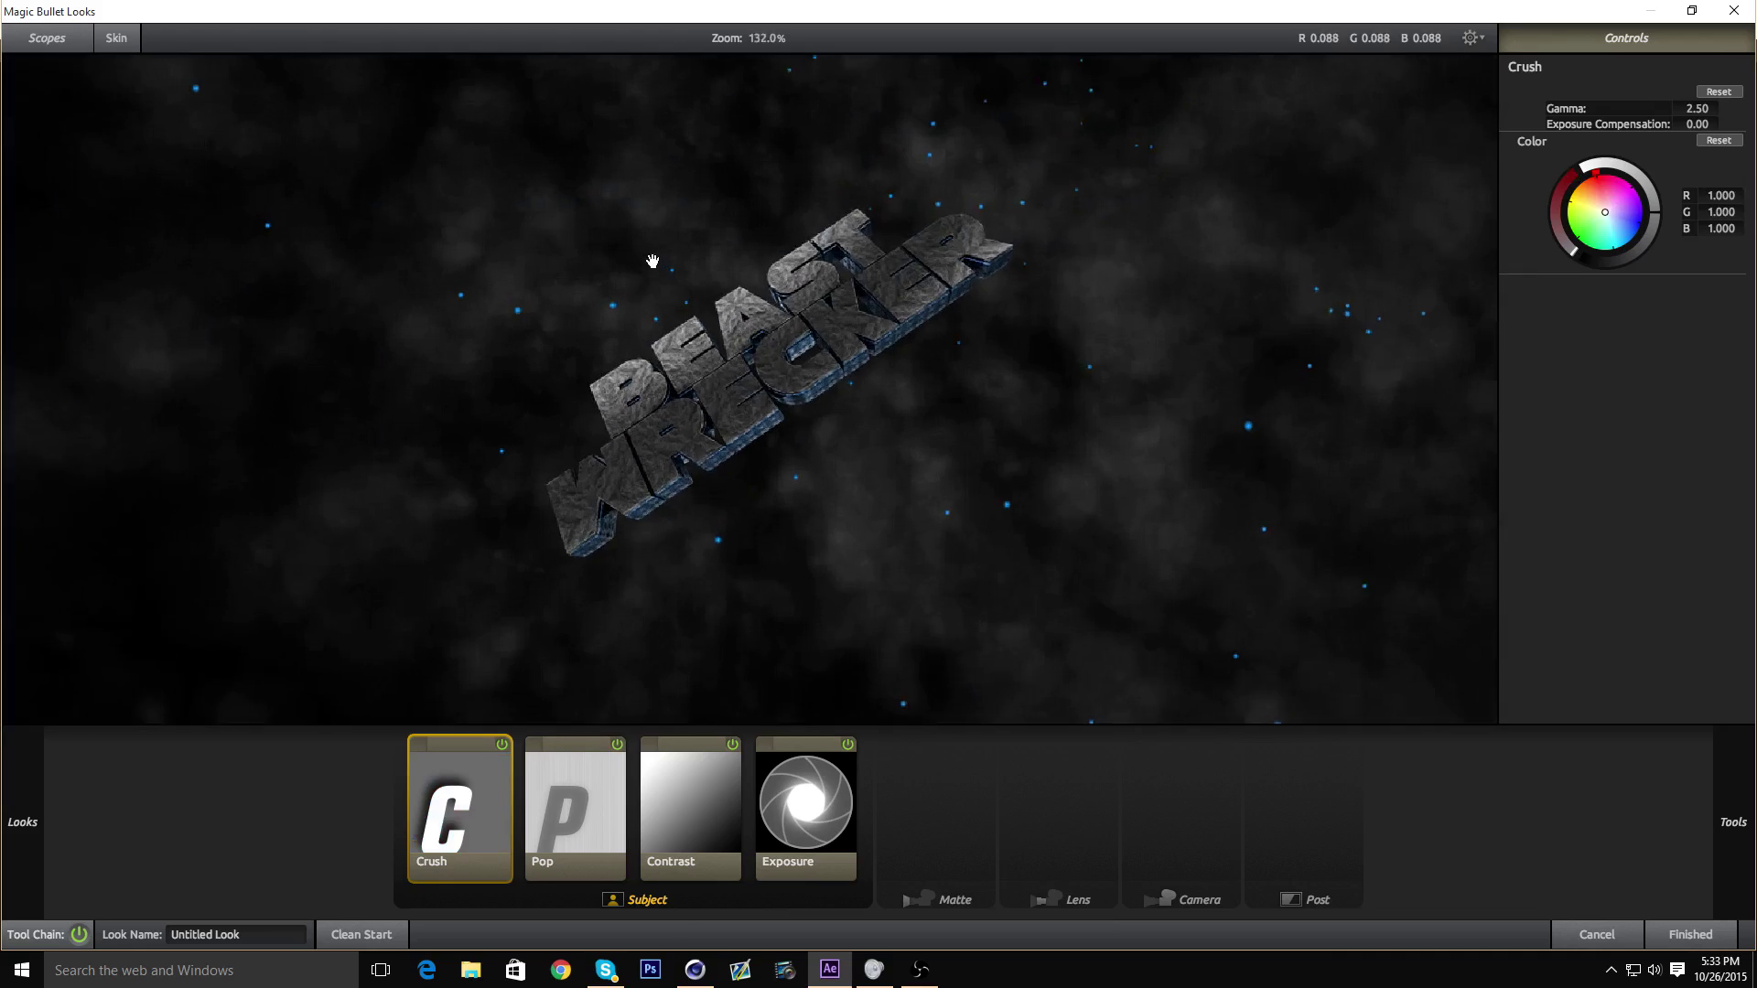
{"action": "scroll", "coordinate": [512, 249], "scroll_direction": "down", "scroll_amount": 1}
{"action": "scroll", "coordinate": [567, 339], "scroll_direction": "down", "scroll_amount": 1}
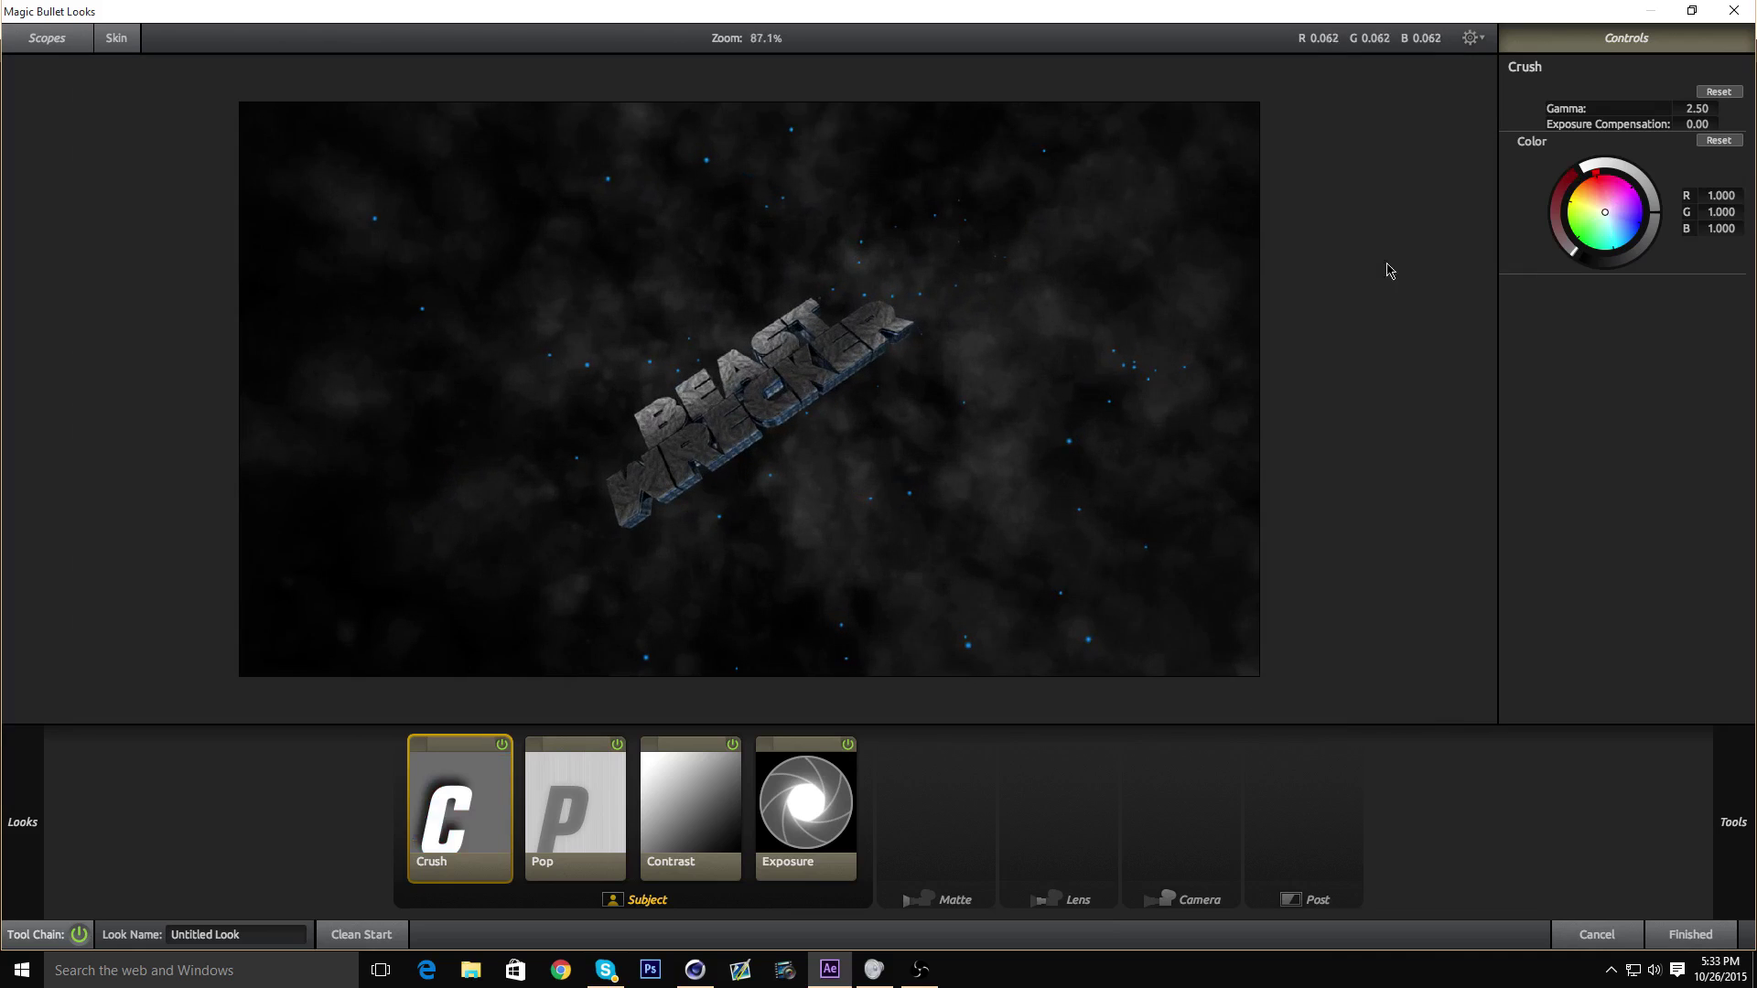
{"action": "left_click_drag", "start_coordinate": [1602, 222], "coordinate": [1627, 243]}
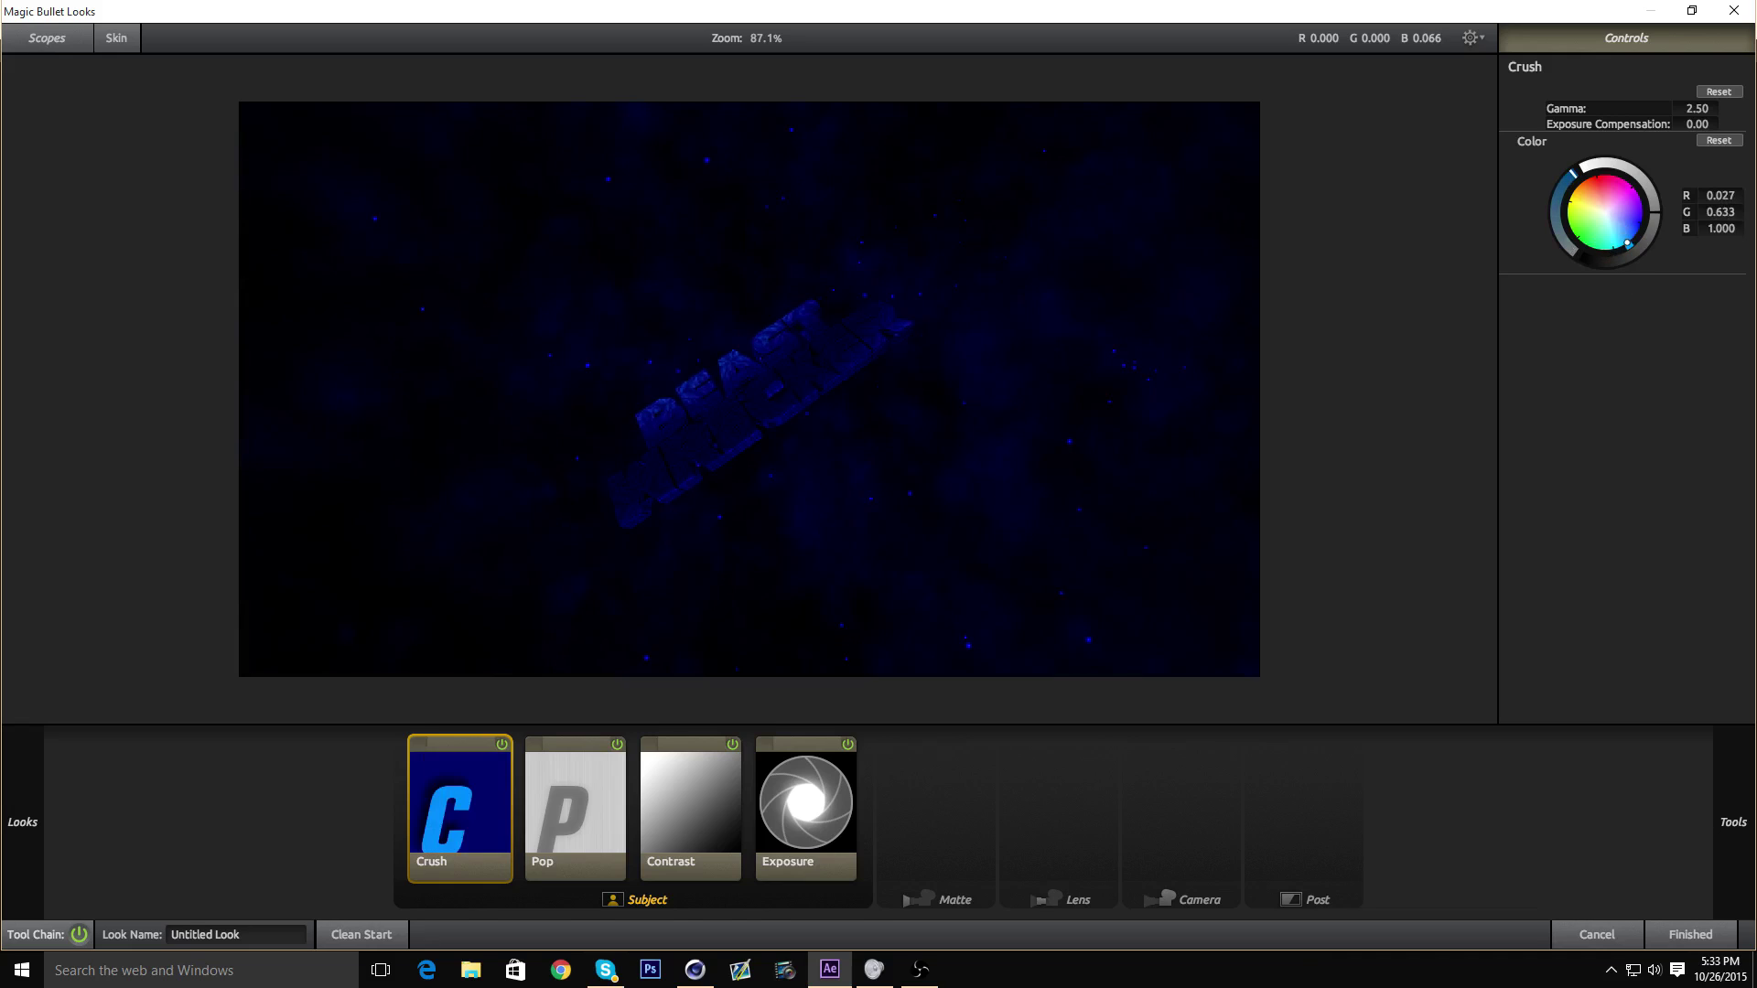
{"action": "scroll", "coordinate": [676, 364], "scroll_direction": "up", "scroll_amount": 3}
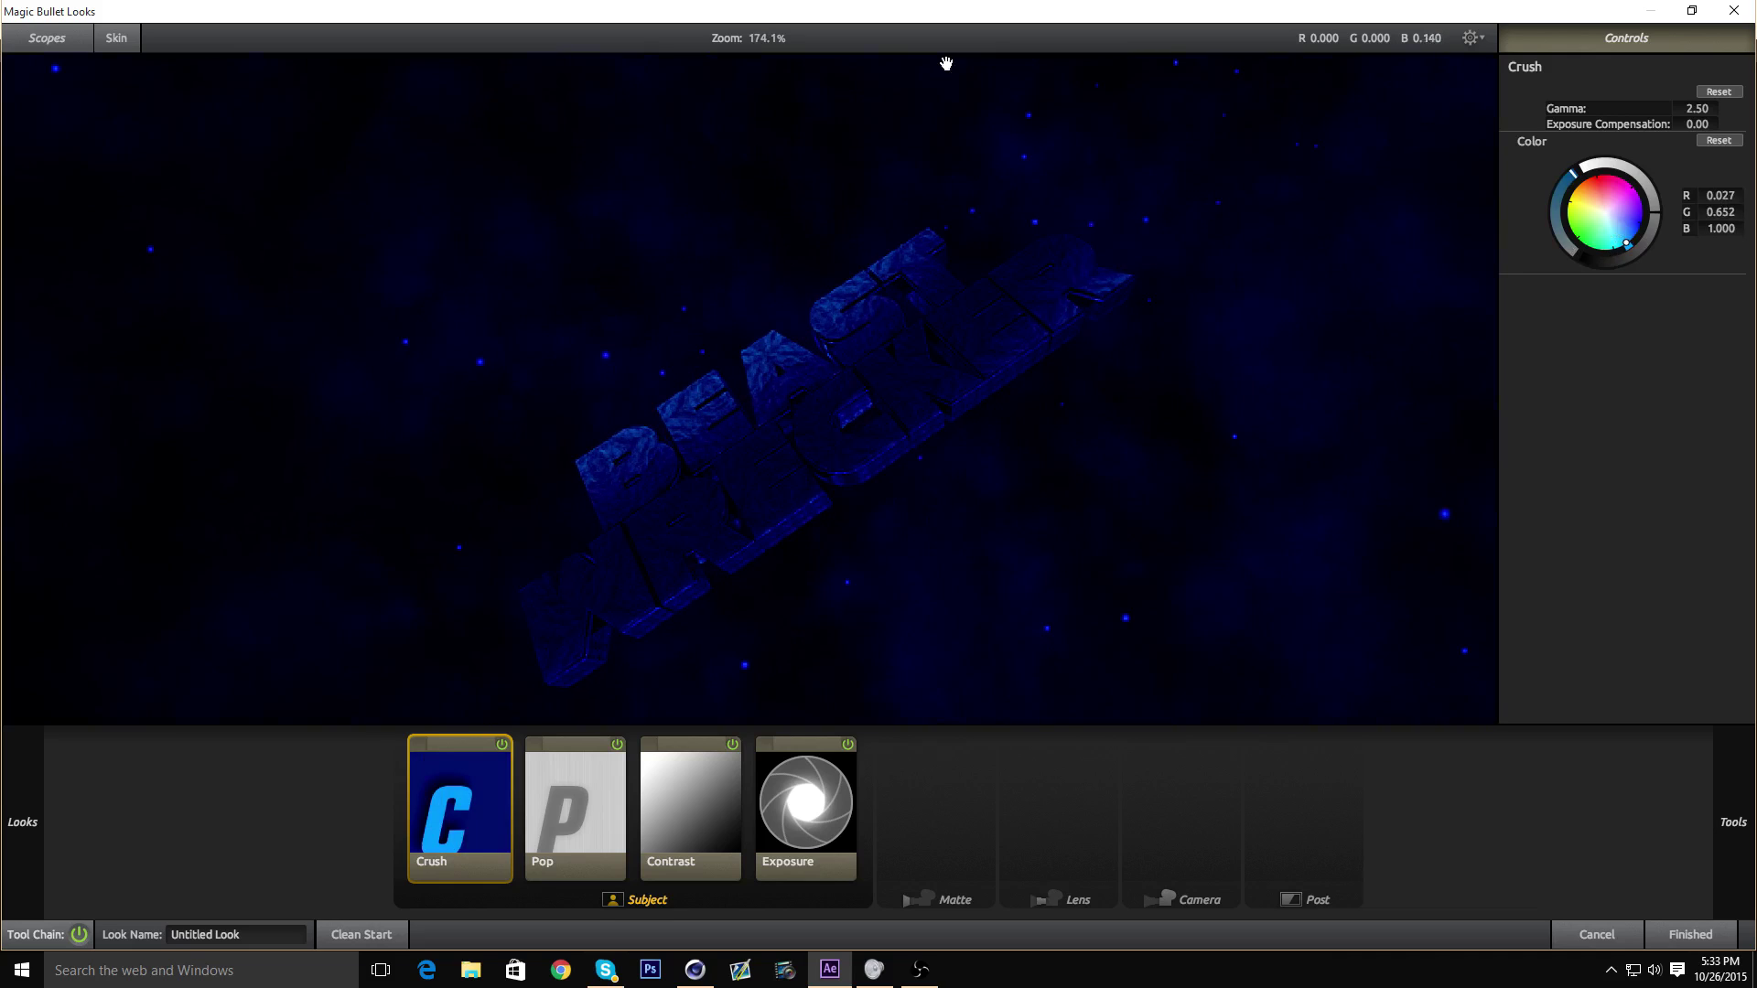
{"action": "scroll", "coordinate": [624, 509], "scroll_direction": "down", "scroll_amount": 2}
{"action": "scroll", "coordinate": [921, 380], "scroll_direction": "up", "scroll_amount": 1}
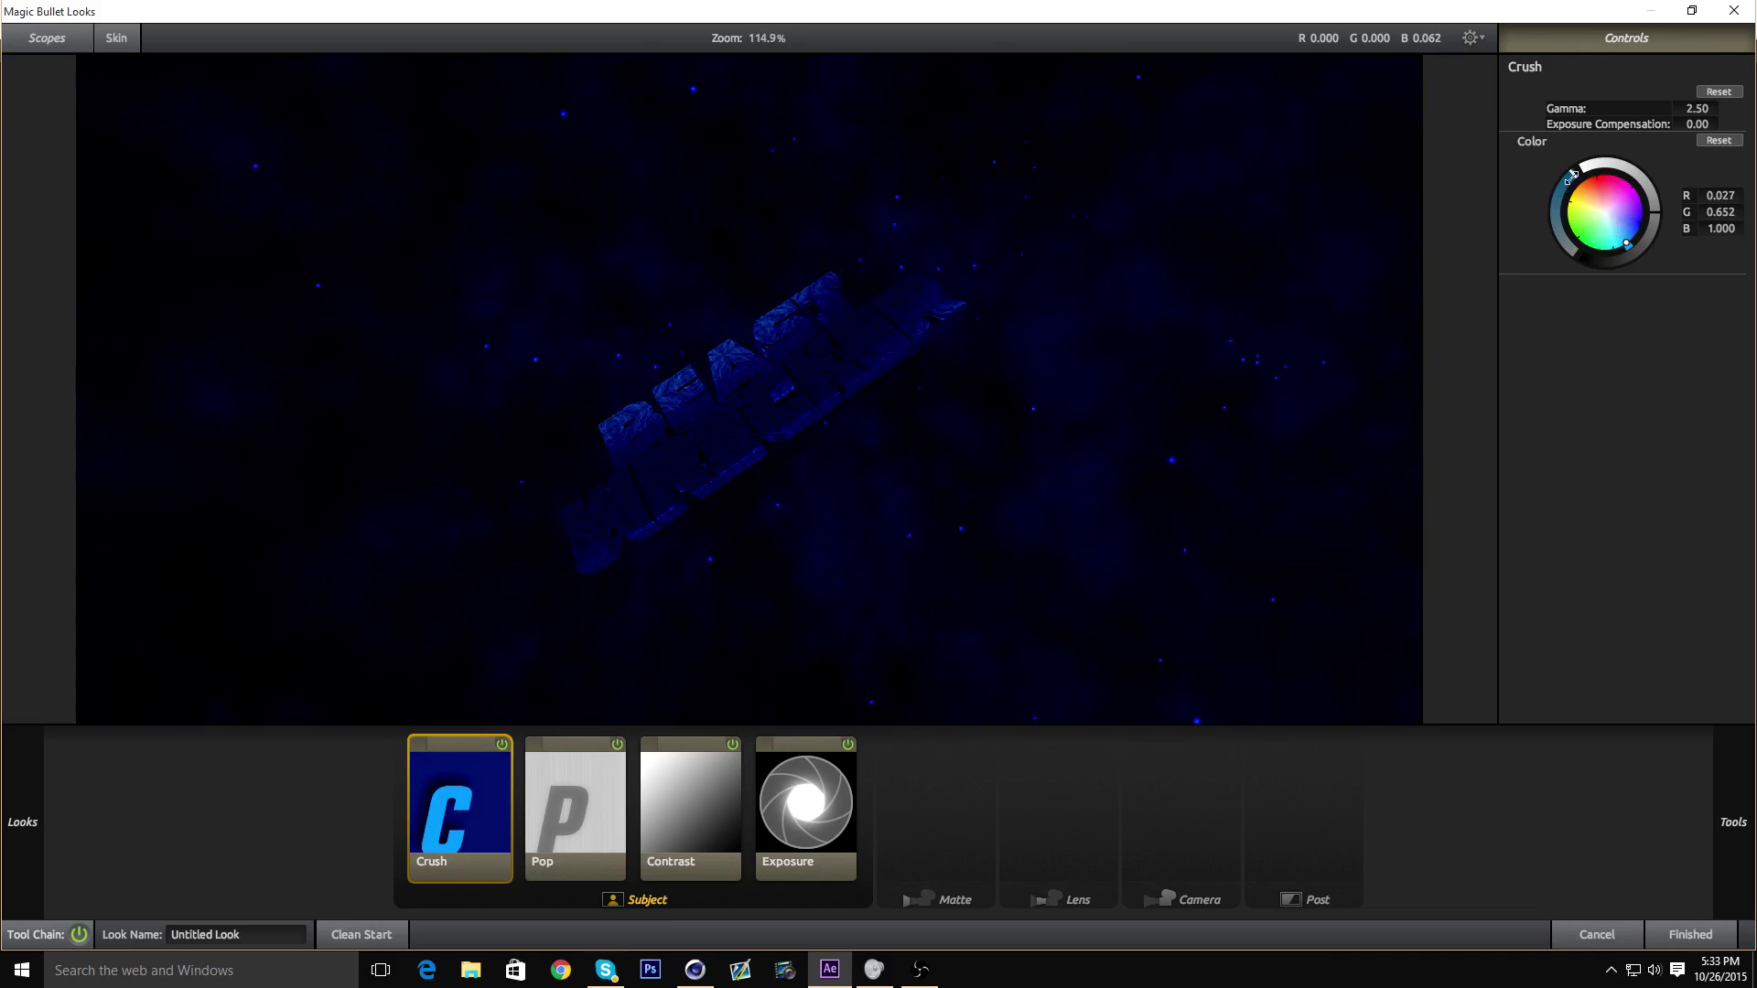
- Reduce the Crush color to a very faint blue tint of R 0.984, G 0.991, B 1.000
{"action": "left_click_drag", "start_coordinate": [1573, 173], "coordinate": [1558, 232]}
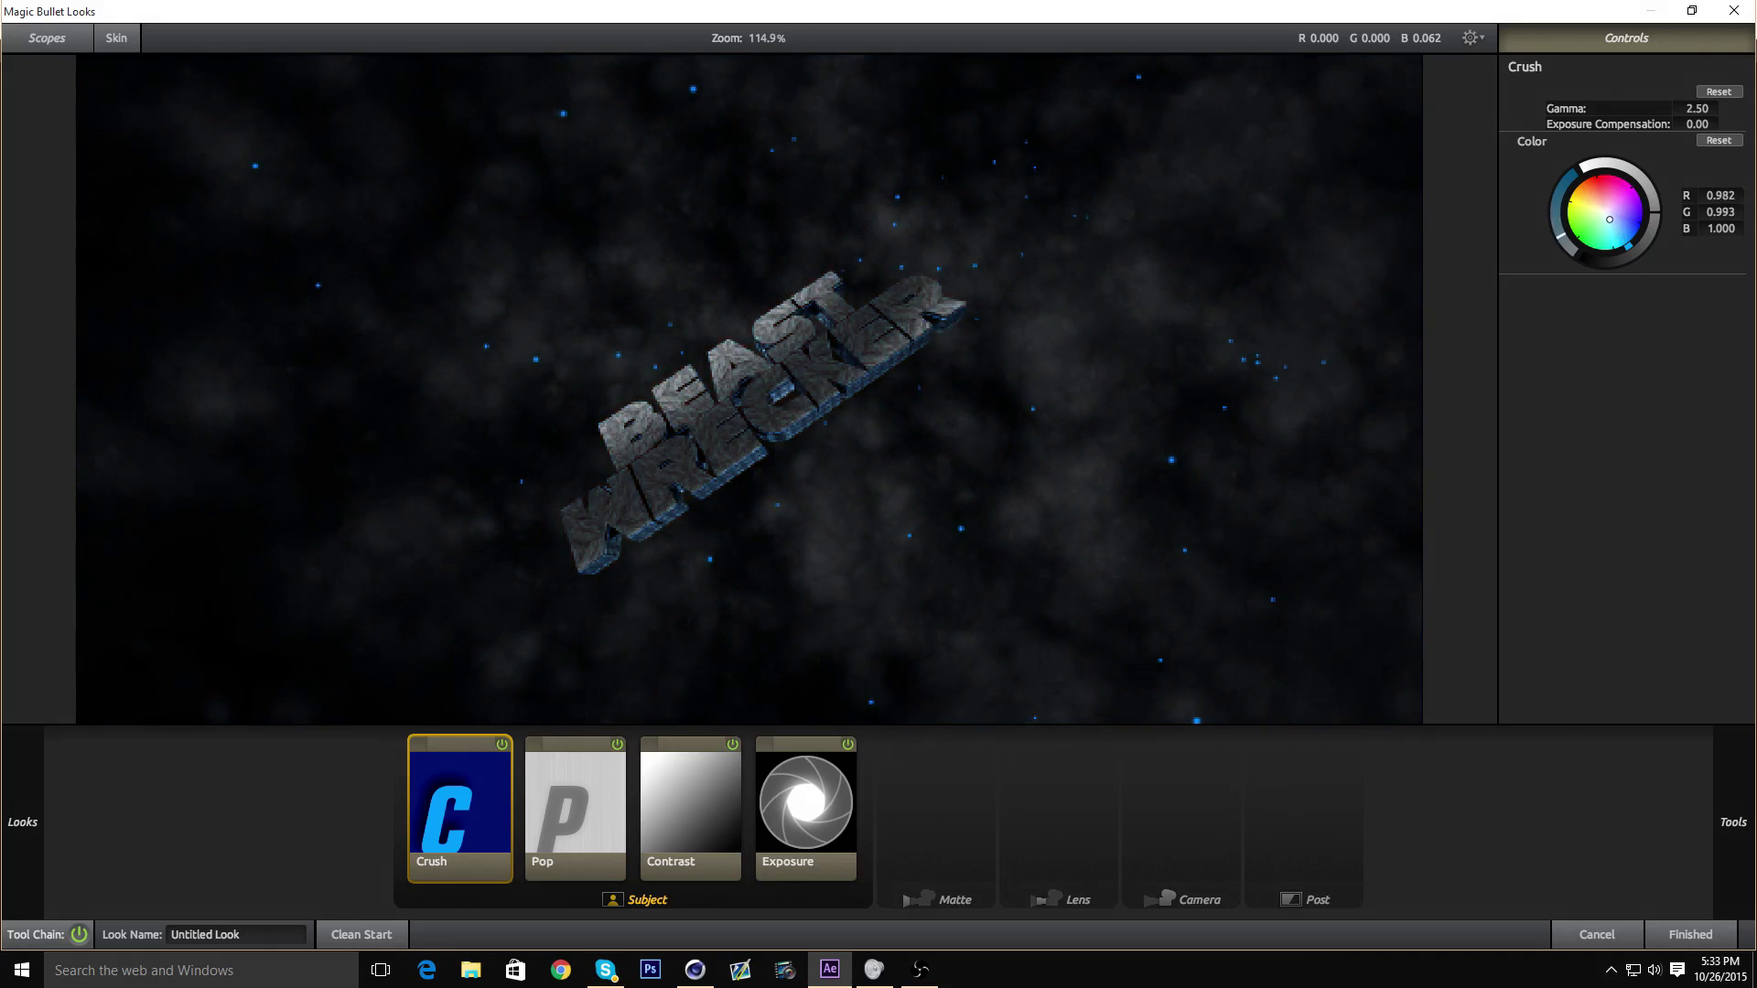
{"action": "left_click_drag", "start_coordinate": [1630, 248], "coordinate": [1641, 229]}
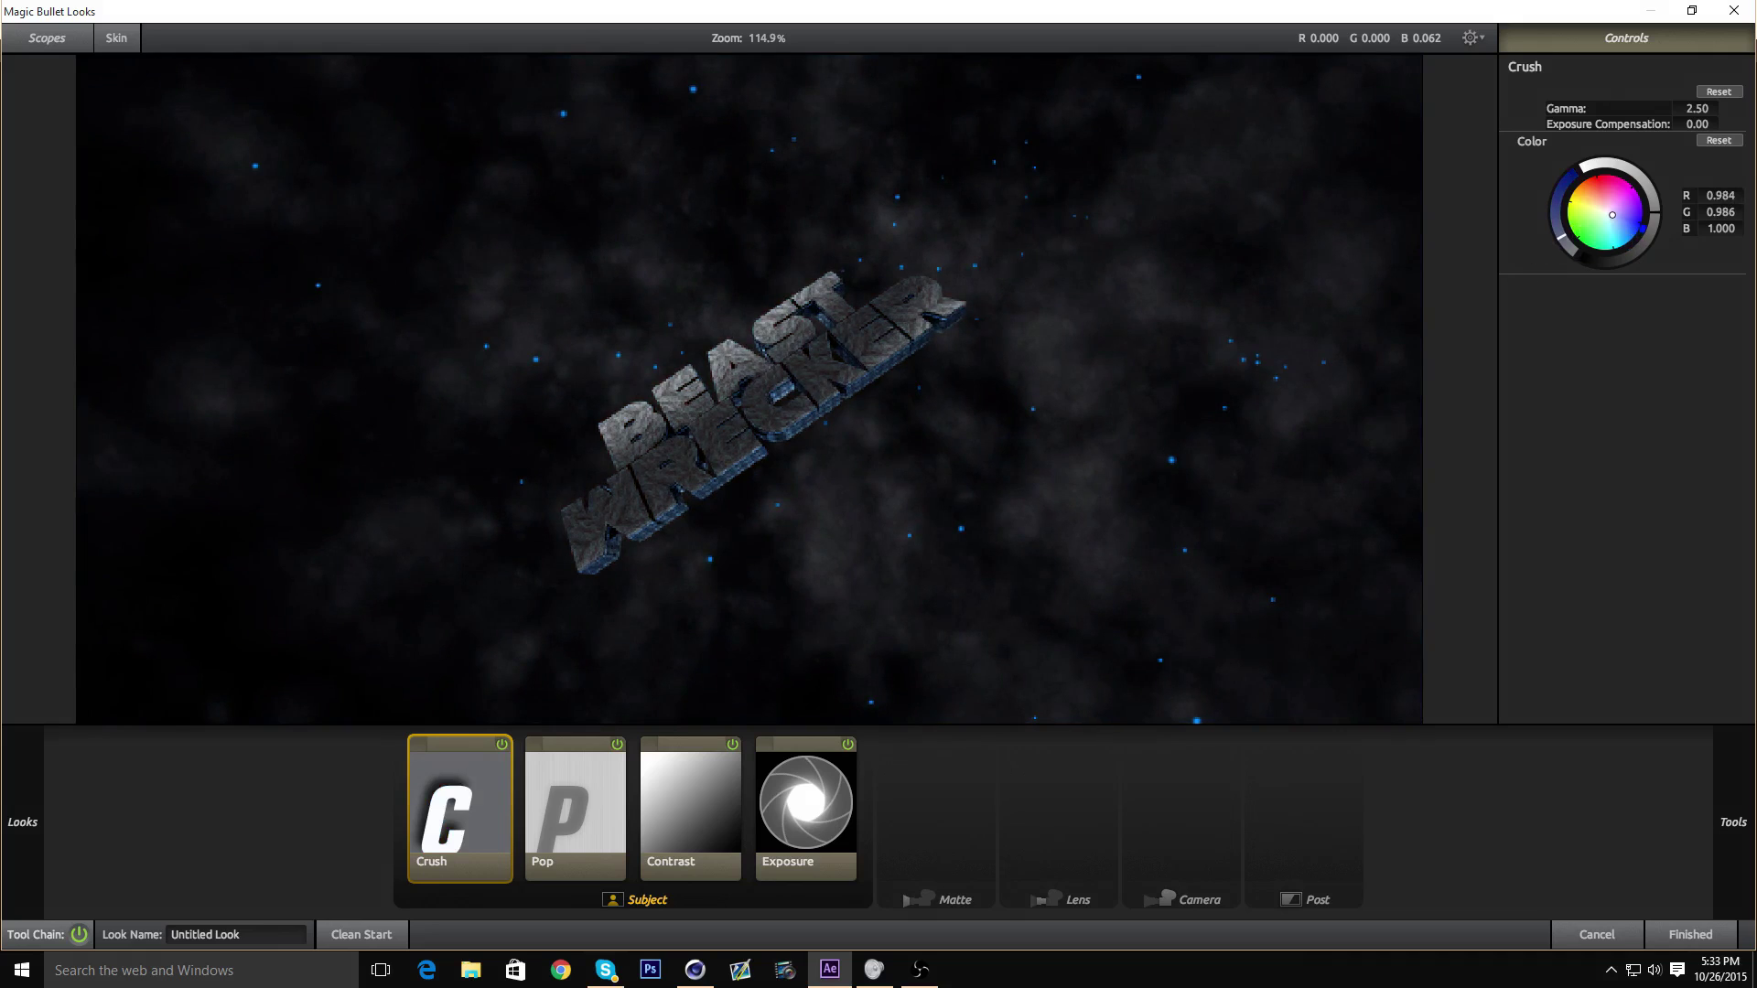
{"action": "left_click_drag", "start_coordinate": [1642, 226], "coordinate": [1640, 225]}
- Compare the title lettering with the Crush tool disabled and enabled, leaving the tool enabled
{"action": "scroll", "coordinate": [518, 507], "scroll_direction": "up", "scroll_amount": 3}
{"action": "left_click_drag", "start_coordinate": [430, 494], "coordinate": [574, 475]}
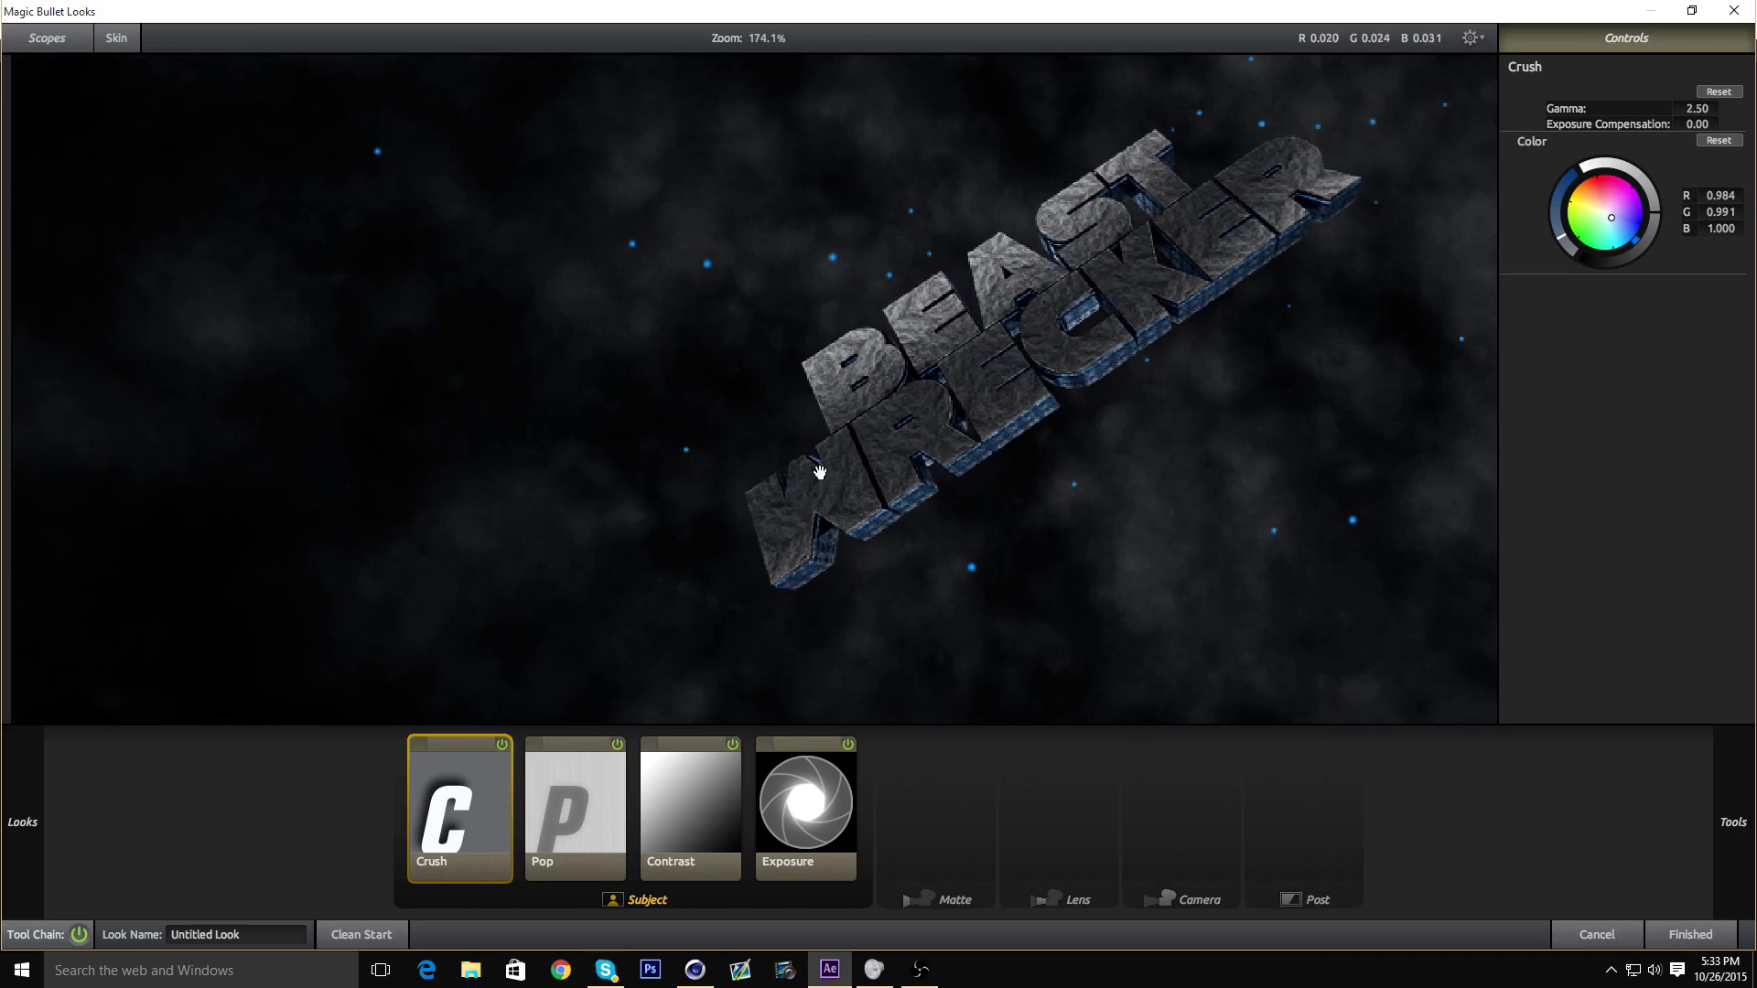
{"action": "left_click", "coordinate": [509, 749]}
{"action": "left_click", "coordinate": [508, 750]}
{"action": "left_click", "coordinate": [507, 750]}
{"action": "left_click", "coordinate": [506, 750]}
{"action": "left_click", "coordinate": [495, 747]}
{"action": "left_click", "coordinate": [495, 747]}
{"action": "scroll", "coordinate": [705, 580], "scroll_direction": "down", "scroll_amount": 4}
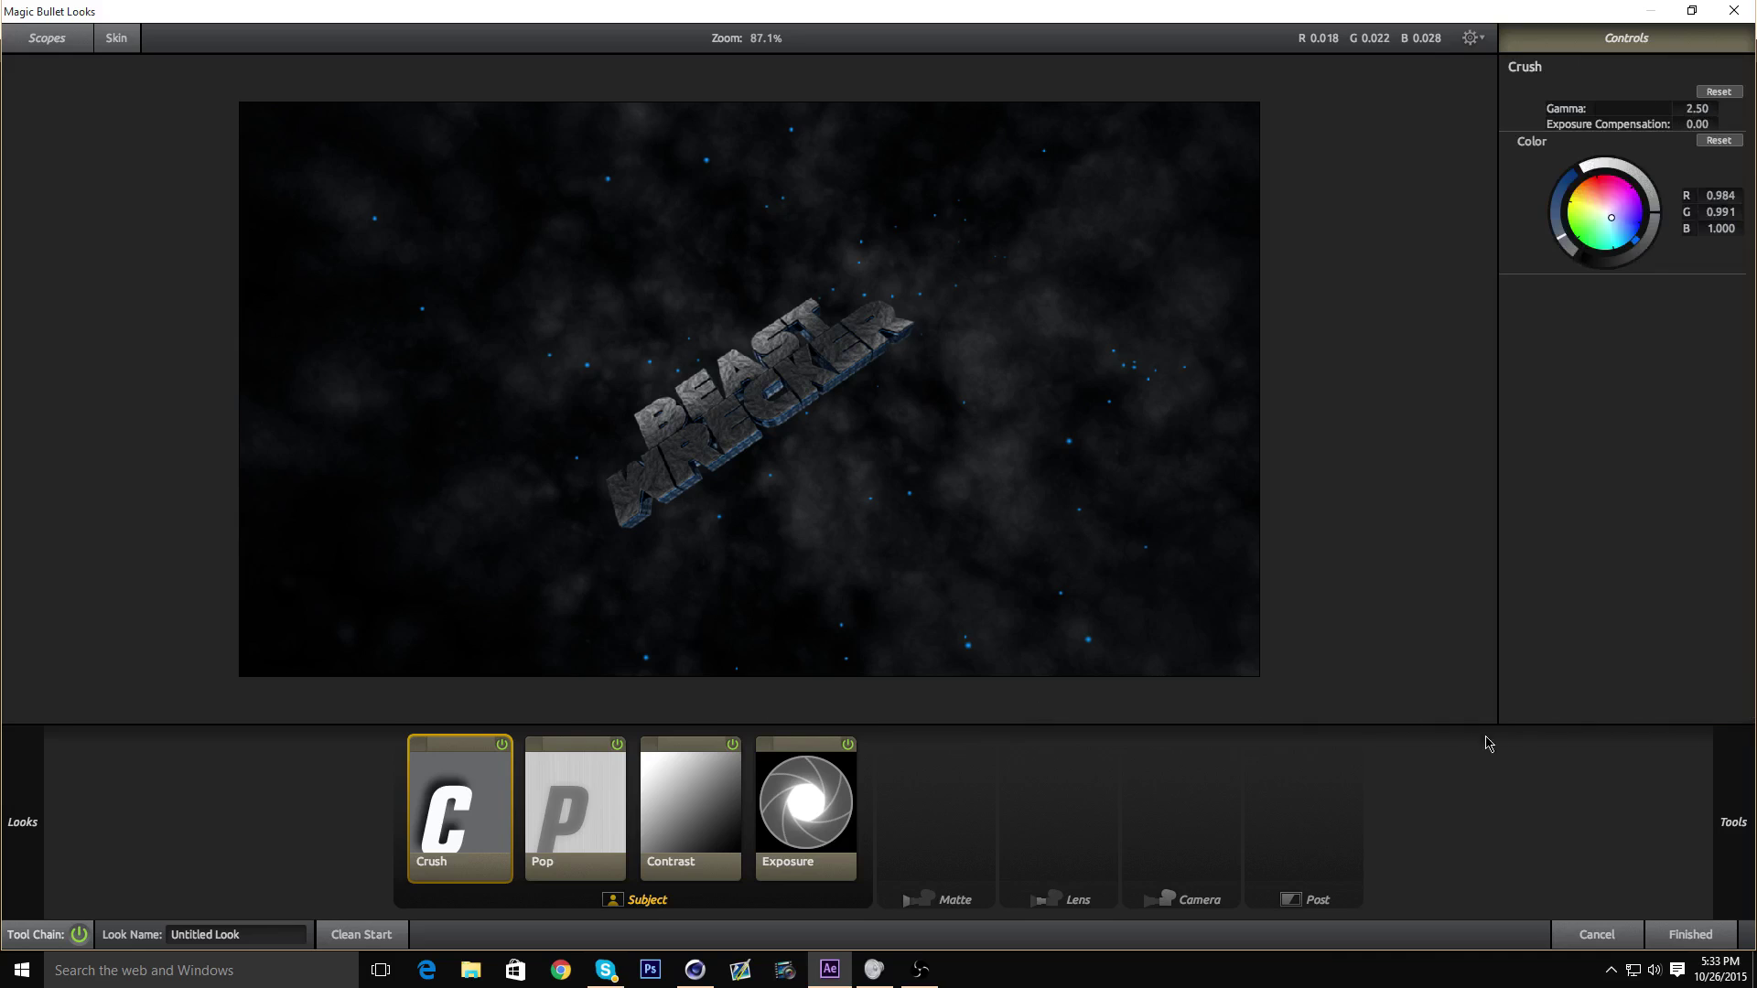
- Add the Lightflex tool to the Matte stage and tint it soft blue with R 0.549, G 0.714, B 0.999
{"action": "mouse_move", "coordinate": [1732, 821]}
{"action": "left_click", "coordinate": [1443, 712]}
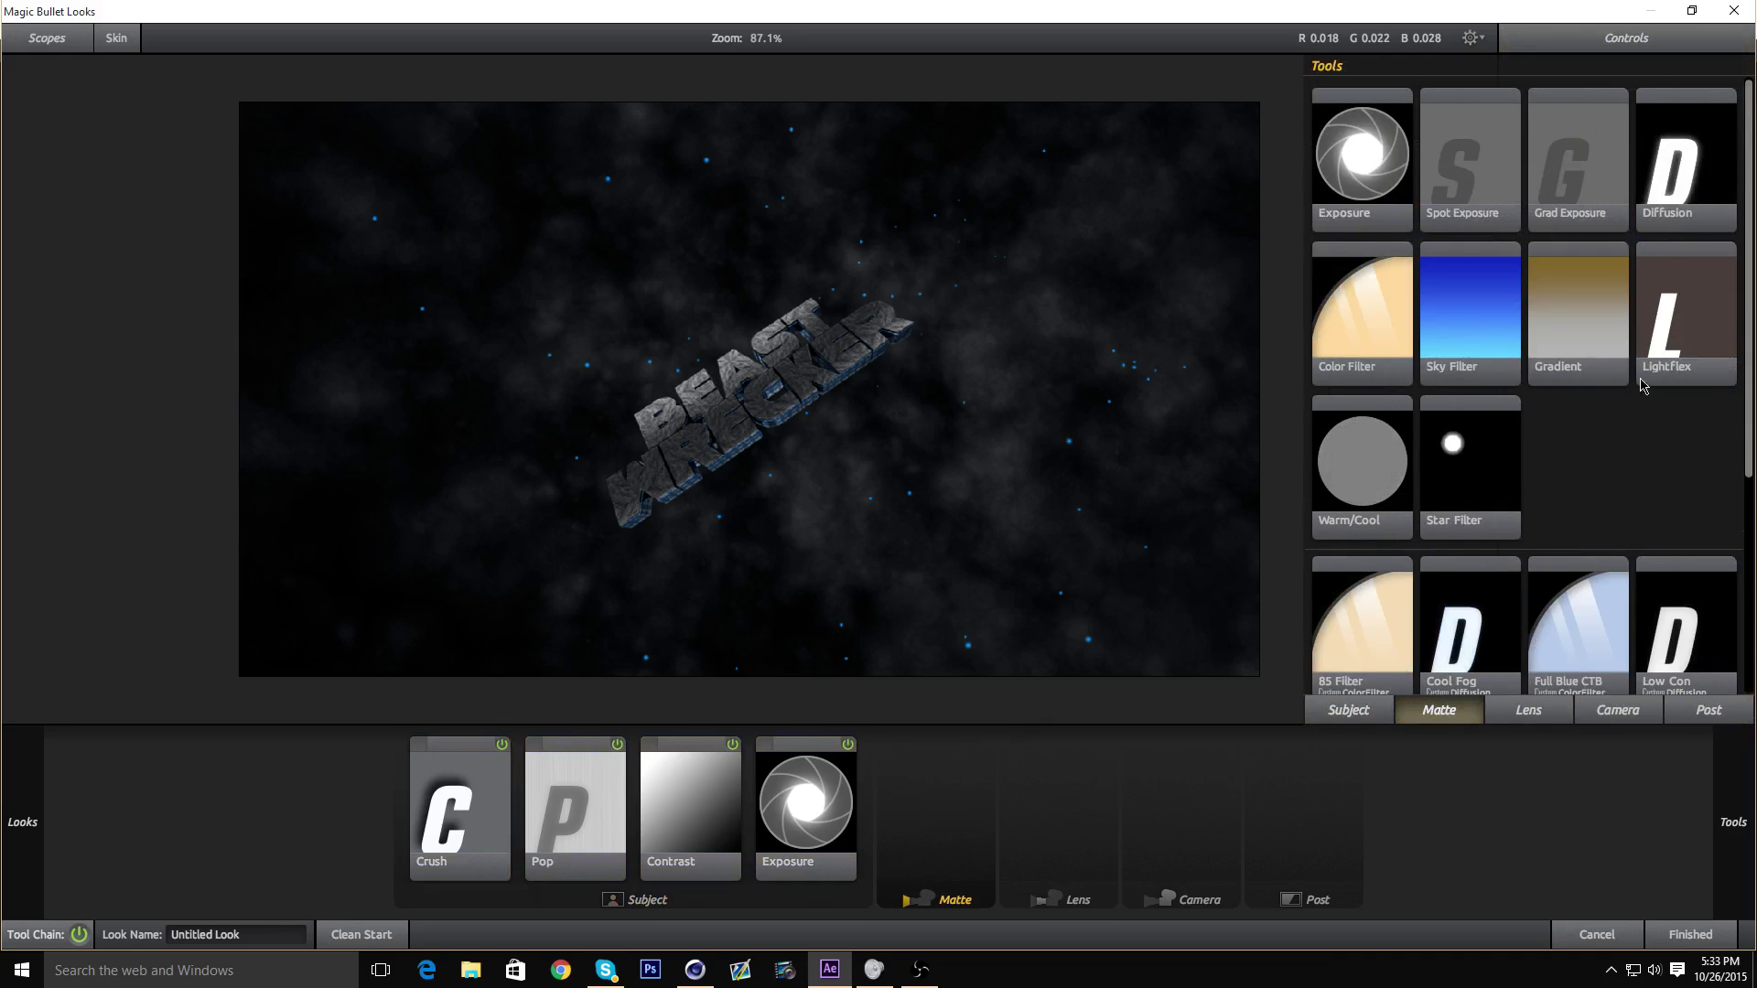
{"action": "left_click_drag", "start_coordinate": [1682, 311], "coordinate": [936, 810]}
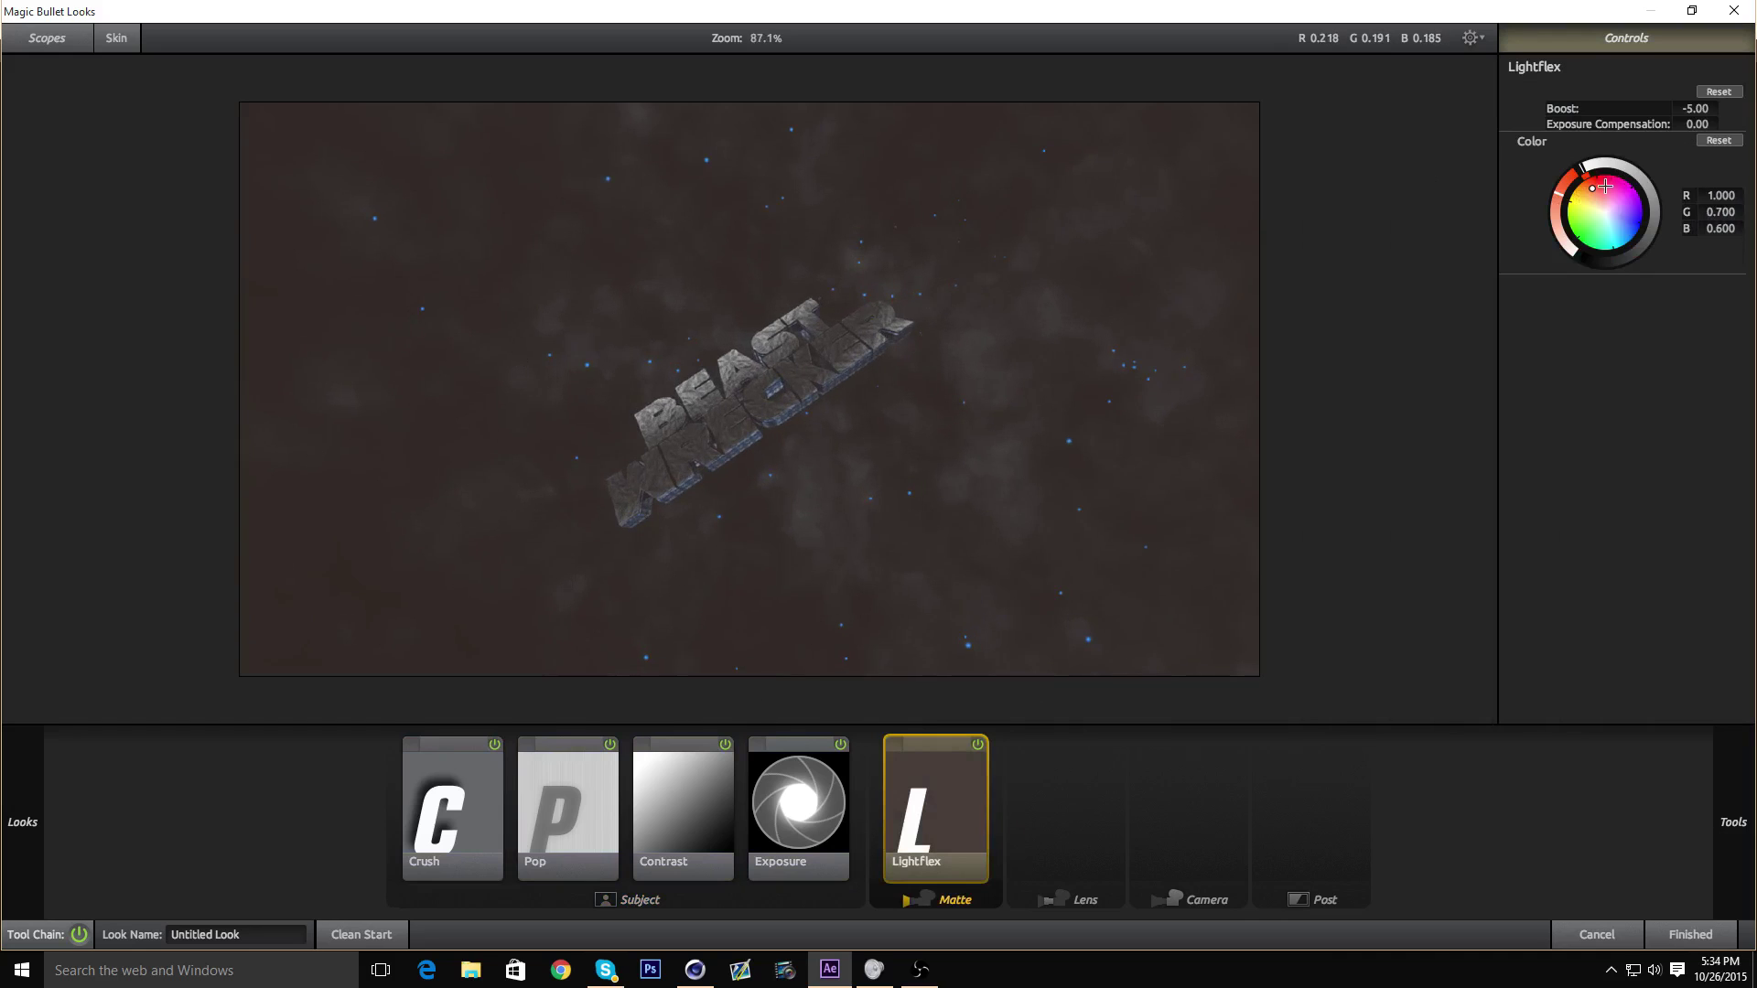
{"action": "left_click_drag", "start_coordinate": [1605, 185], "coordinate": [1634, 236]}
{"action": "scroll", "coordinate": [802, 376], "scroll_direction": "up", "scroll_amount": 4}
{"action": "scroll", "coordinate": [666, 321], "scroll_direction": "down", "scroll_amount": 3}
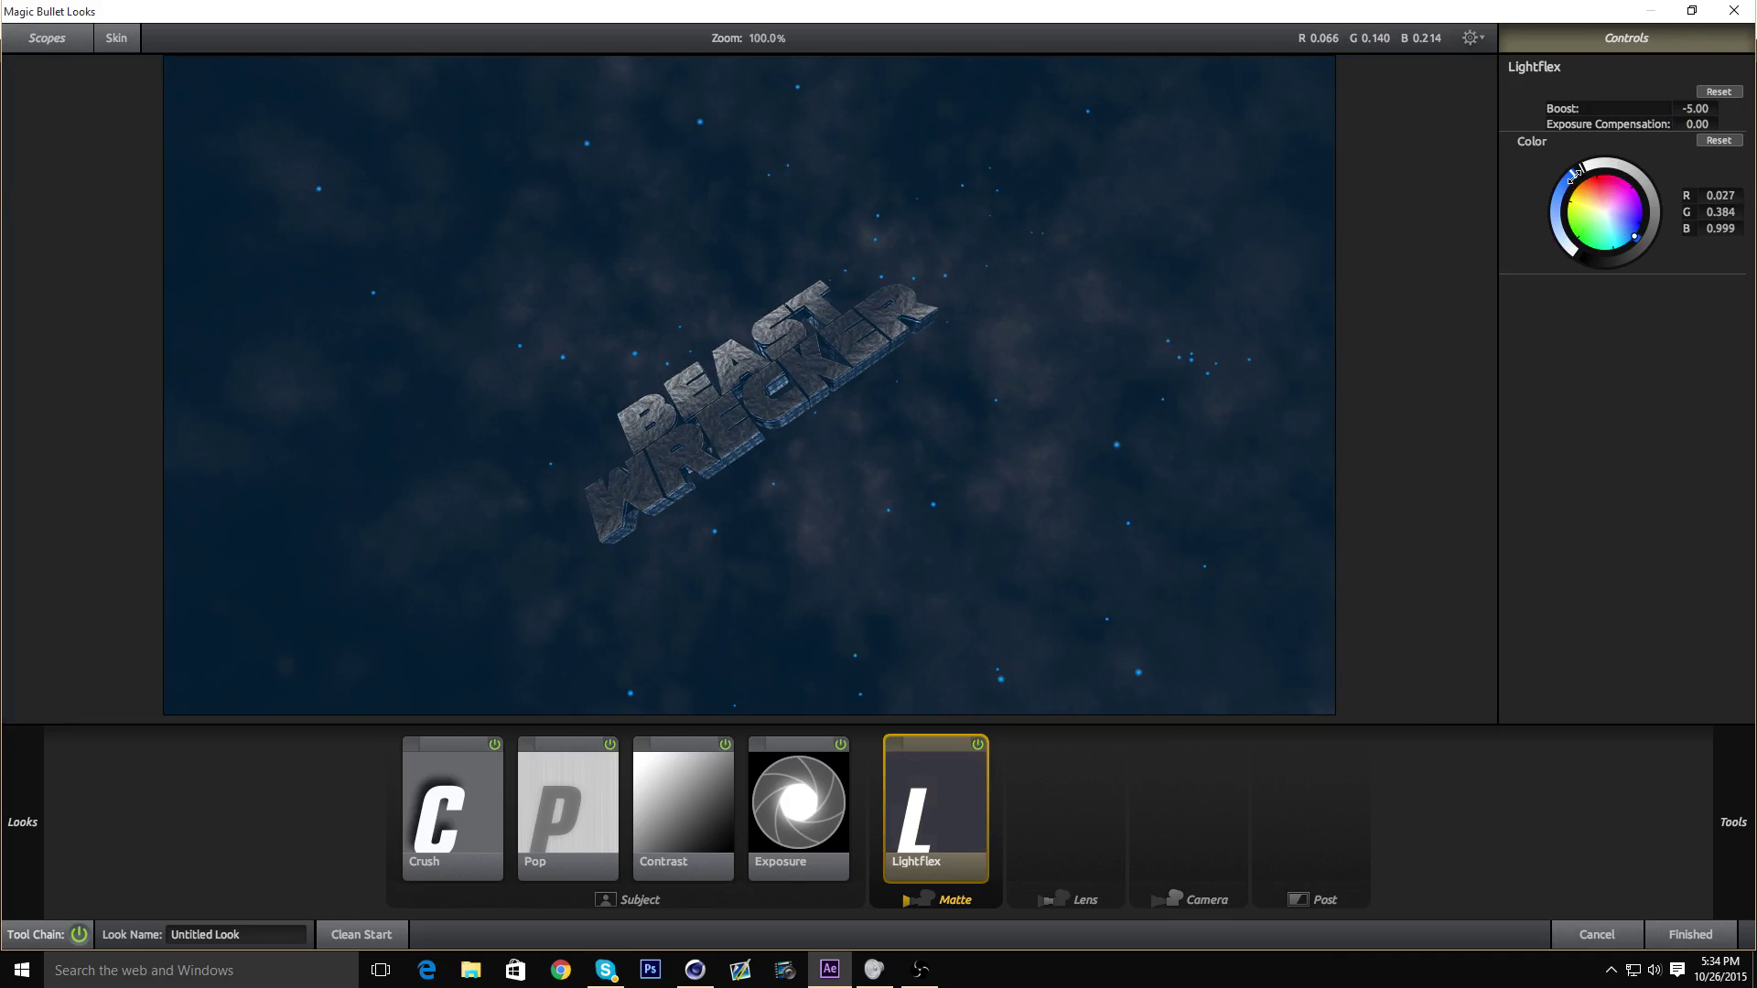
{"action": "left_click_drag", "start_coordinate": [1574, 173], "coordinate": [1582, 169]}
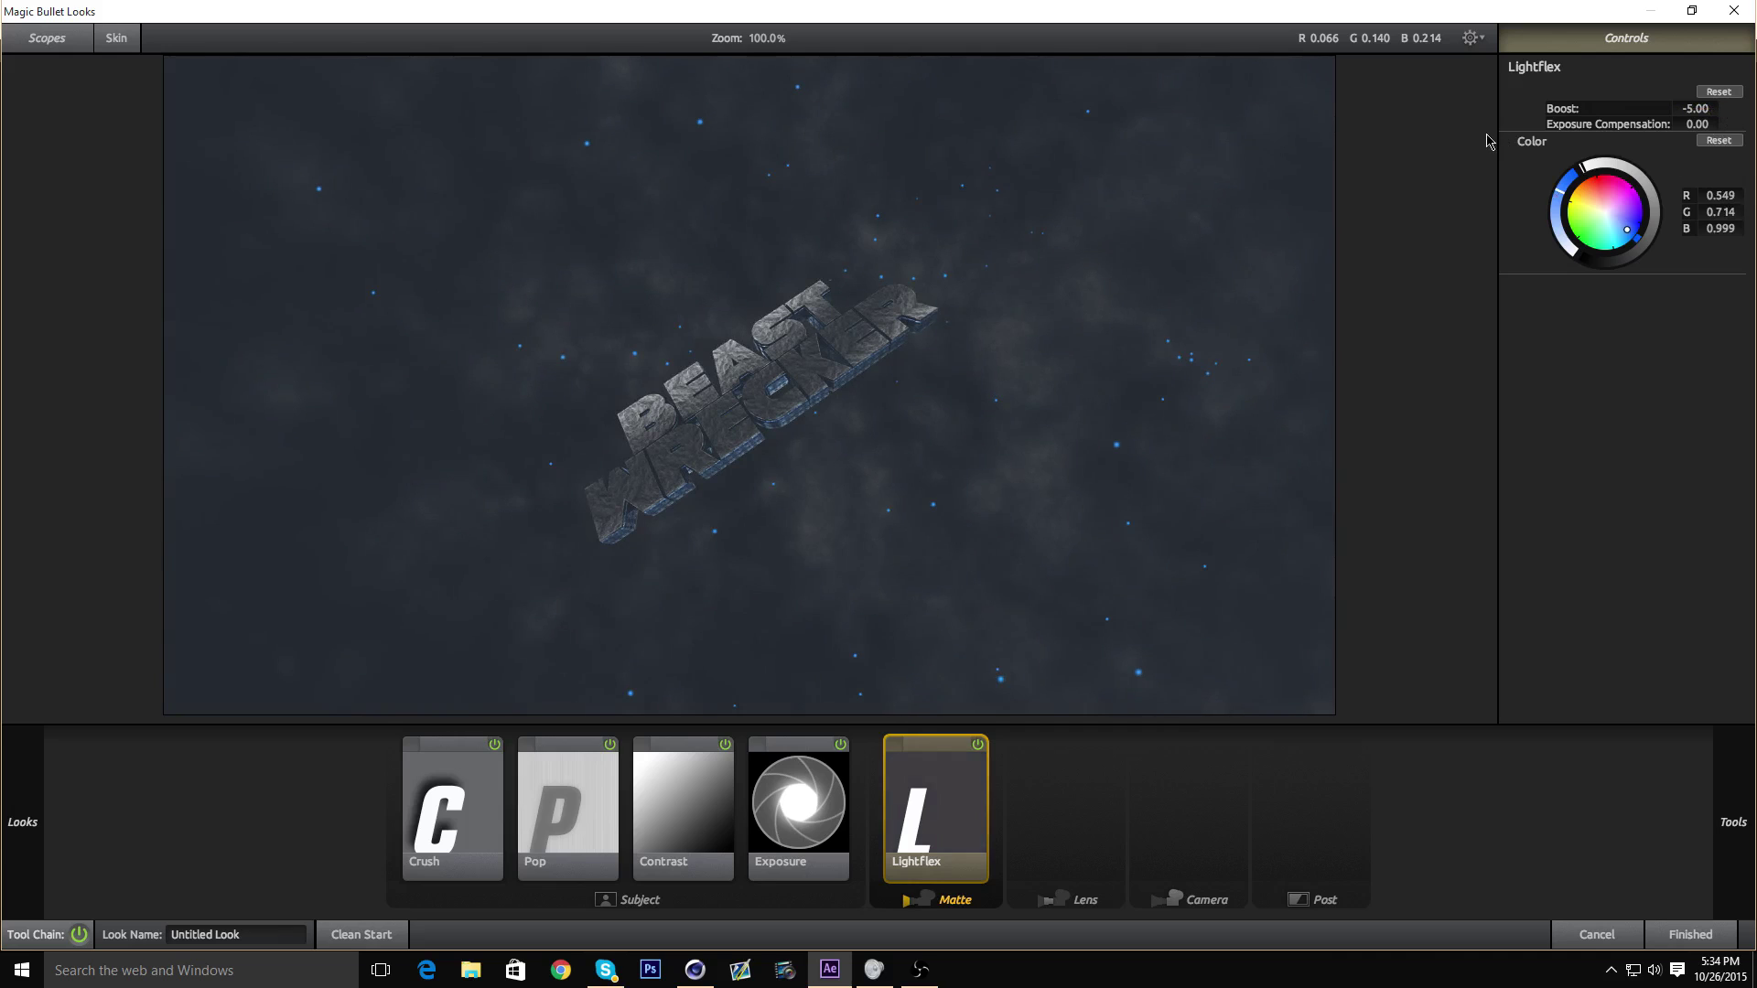
- Set the Lightflex boost to -6.50 and check the effect on the title
{"action": "left_click", "coordinate": [1701, 108]}
{"action": "type", "text": "-6.5"}
{"action": "key", "text": "Return"}
{"action": "scroll", "coordinate": [667, 353], "scroll_direction": "up", "scroll_amount": 3}
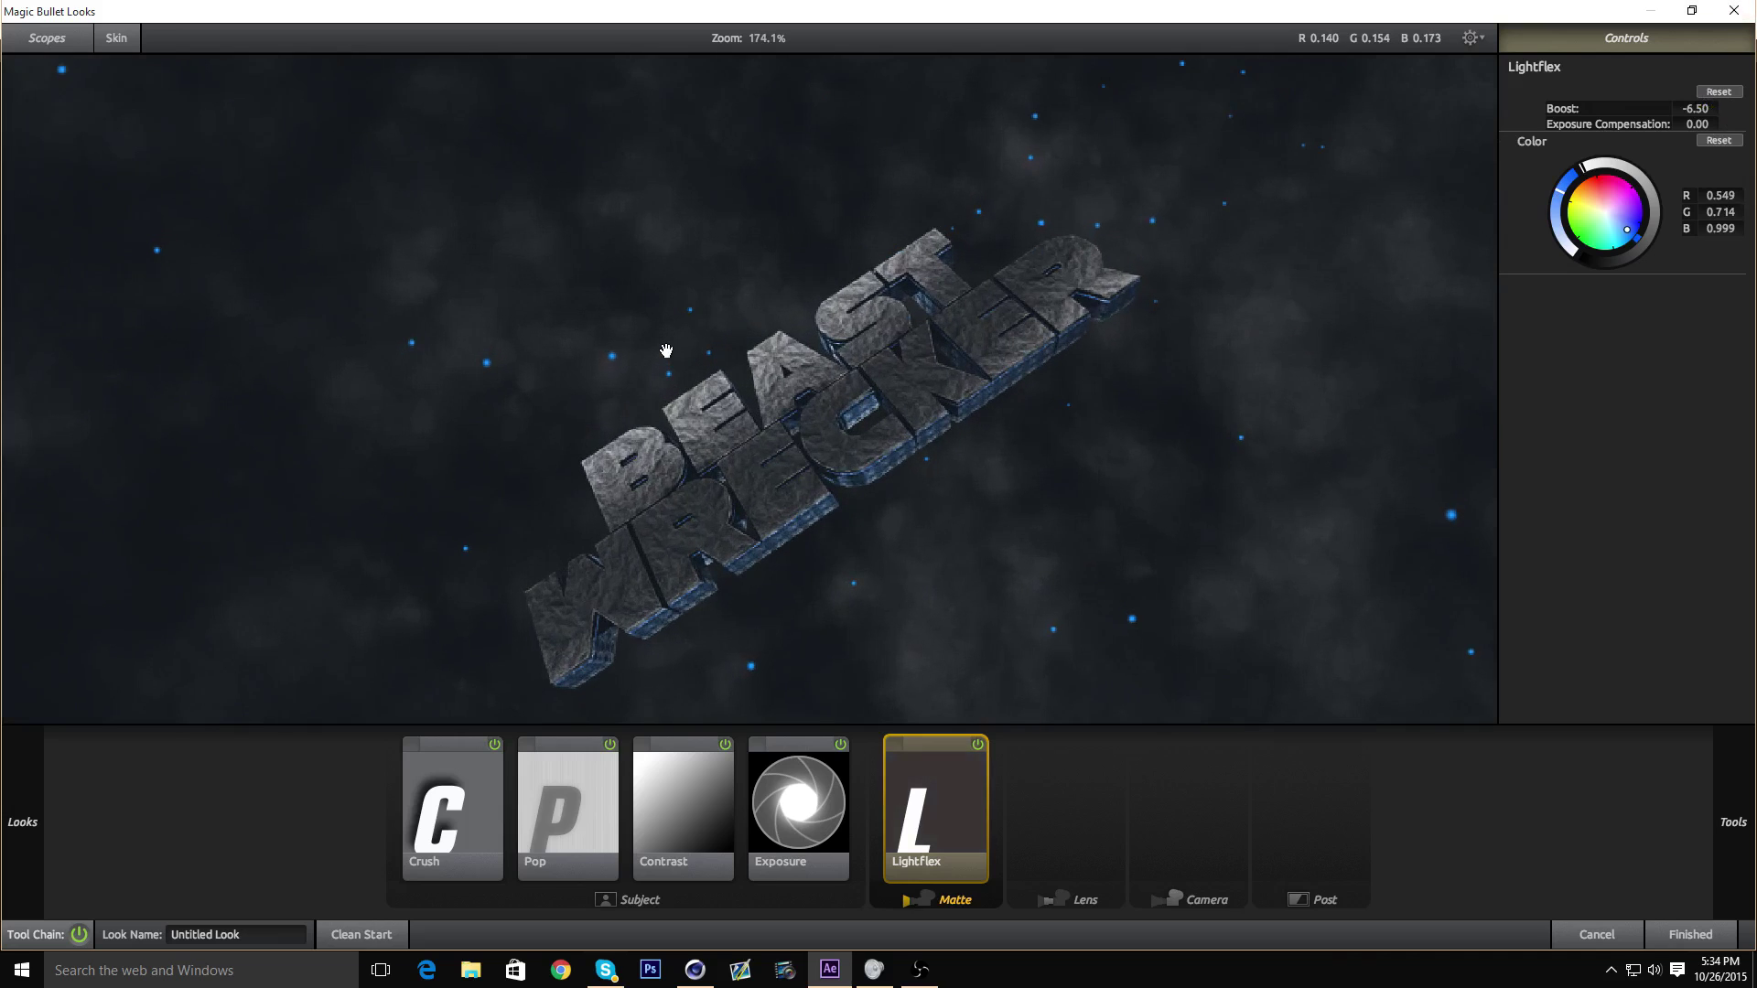
{"action": "left_click_drag", "start_coordinate": [867, 345], "coordinate": [823, 361]}
{"action": "scroll", "coordinate": [823, 360], "scroll_direction": "down", "scroll_amount": 4}
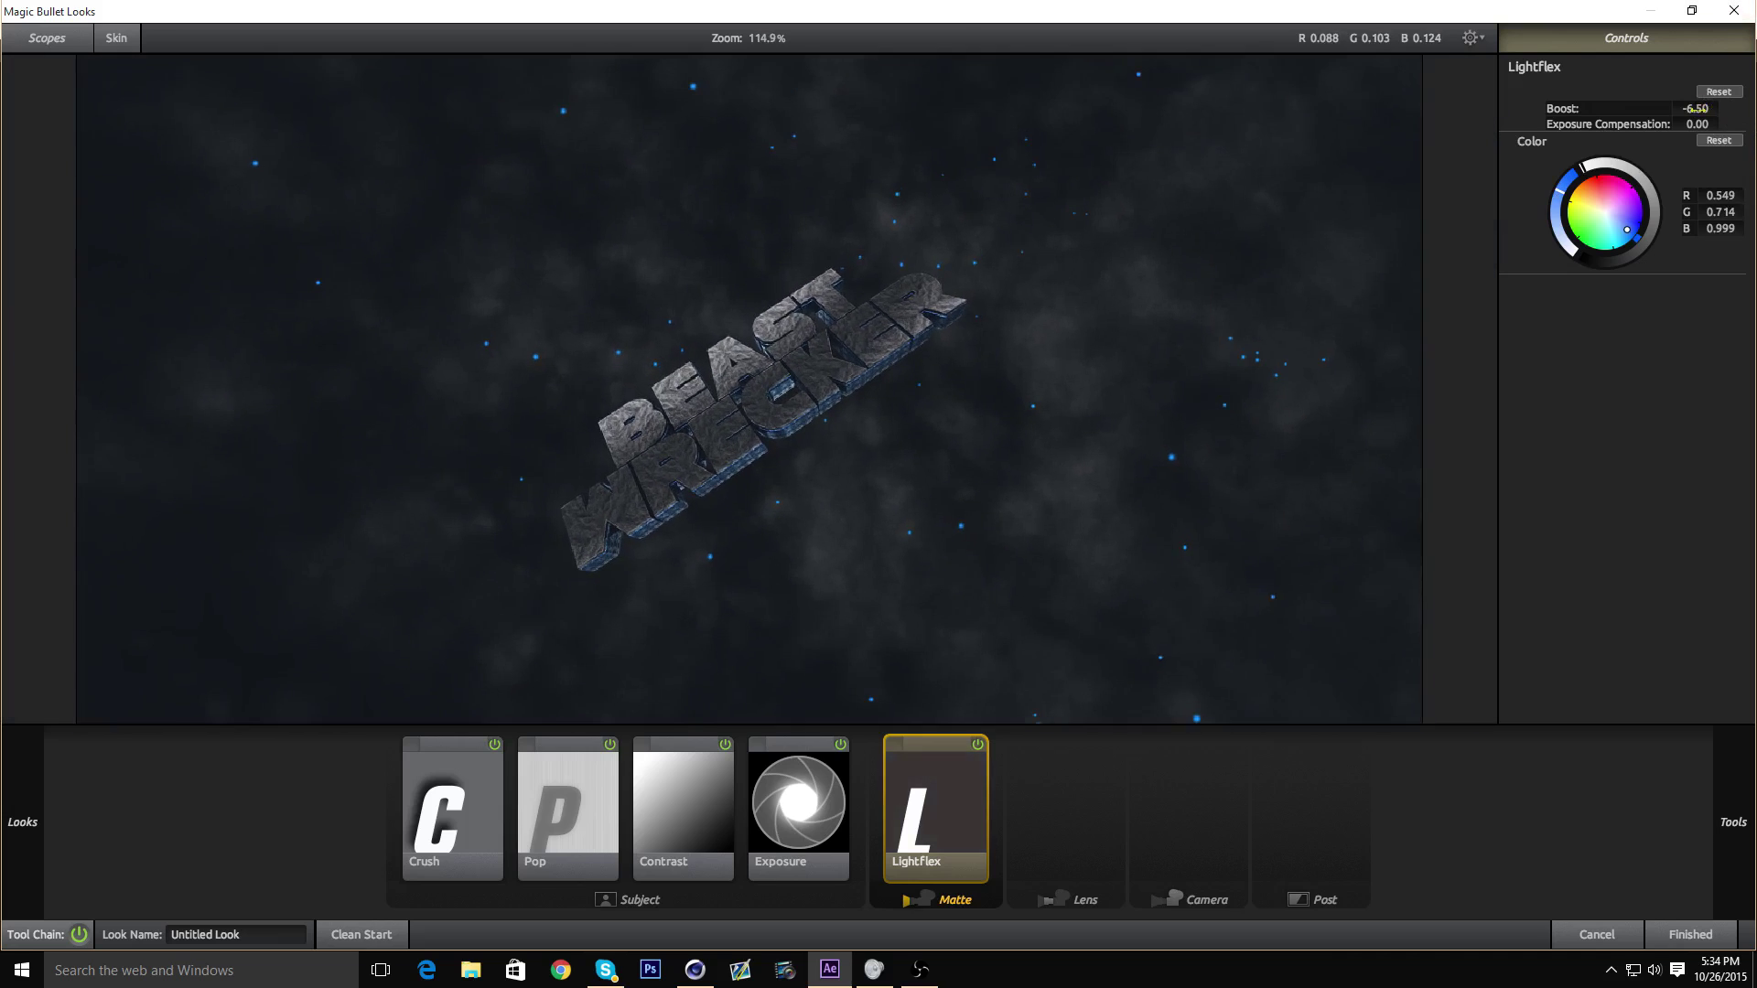
- Set the Lightflex boost to -7.00
{"action": "left_click", "coordinate": [1695, 108]}
{"action": "type", "text": "-7"}
{"action": "key", "text": "Return"}
{"action": "scroll", "coordinate": [639, 349], "scroll_direction": "down", "scroll_amount": 4}
{"action": "scroll", "coordinate": [638, 349], "scroll_direction": "up", "scroll_amount": 1}
- Add the Diffusion tool ahead of Lightflex in the Matte stage
{"action": "mouse_move", "coordinate": [1743, 583]}
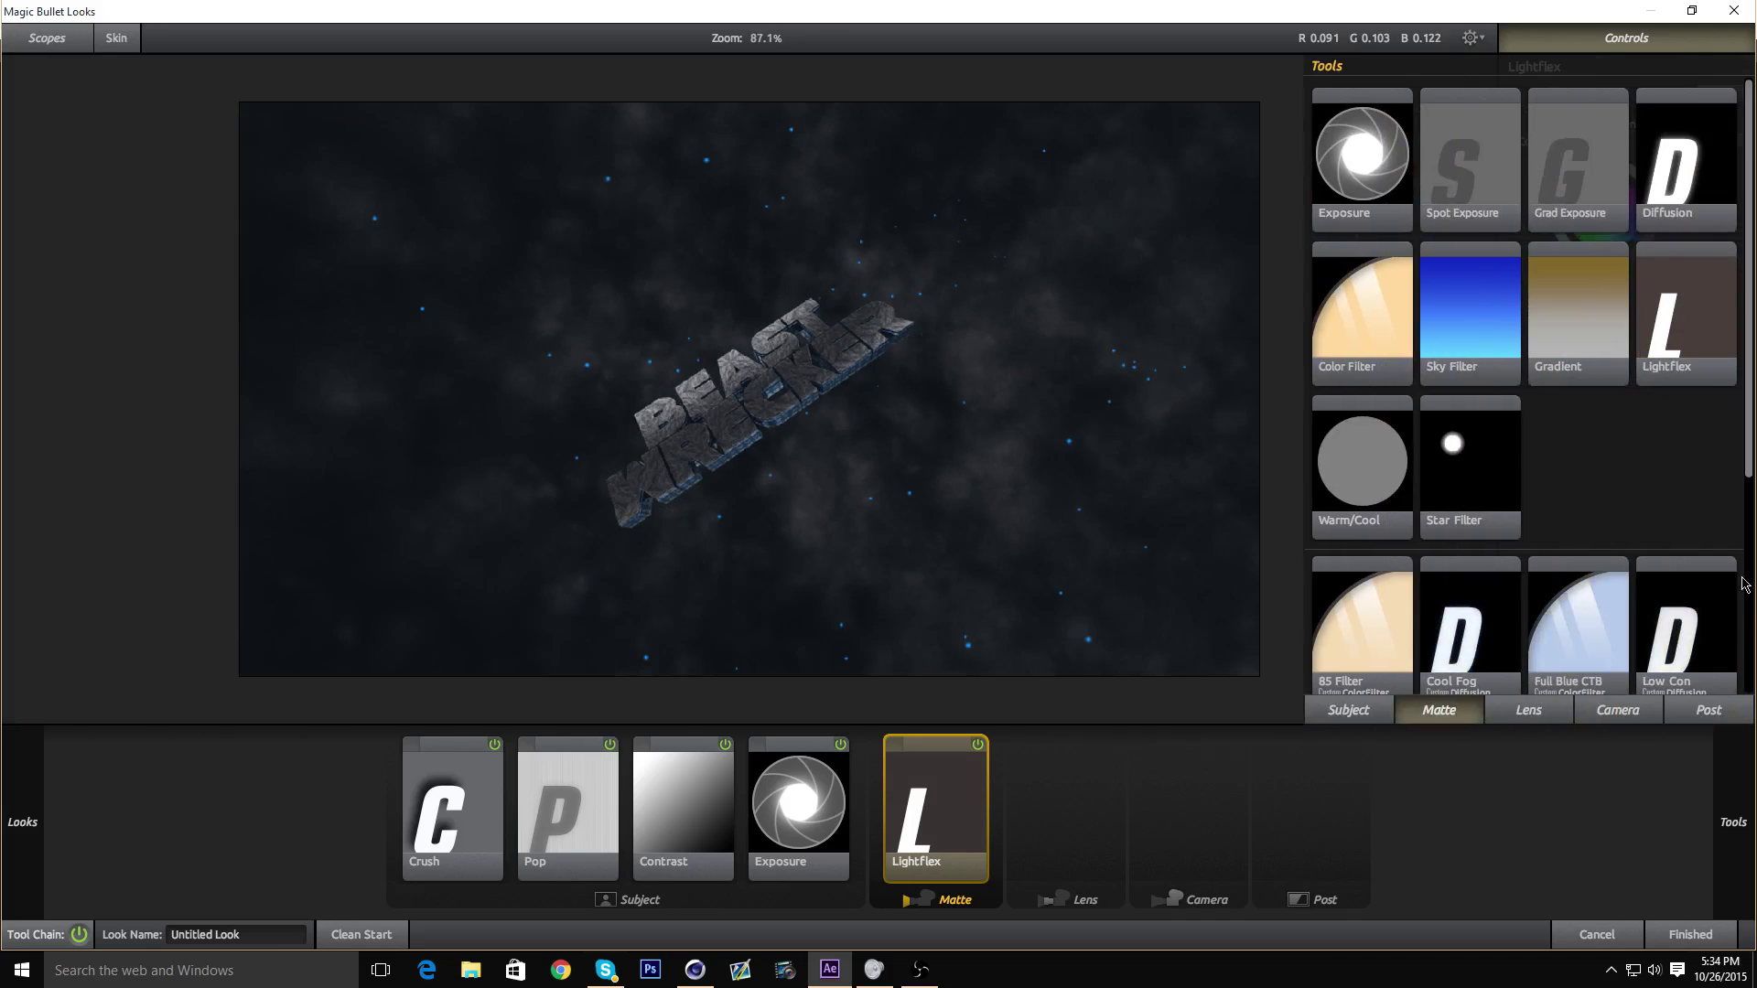
{"action": "left_click_drag", "start_coordinate": [1672, 170], "coordinate": [877, 794]}
{"action": "scroll", "coordinate": [945, 326], "scroll_direction": "up", "scroll_amount": 5}
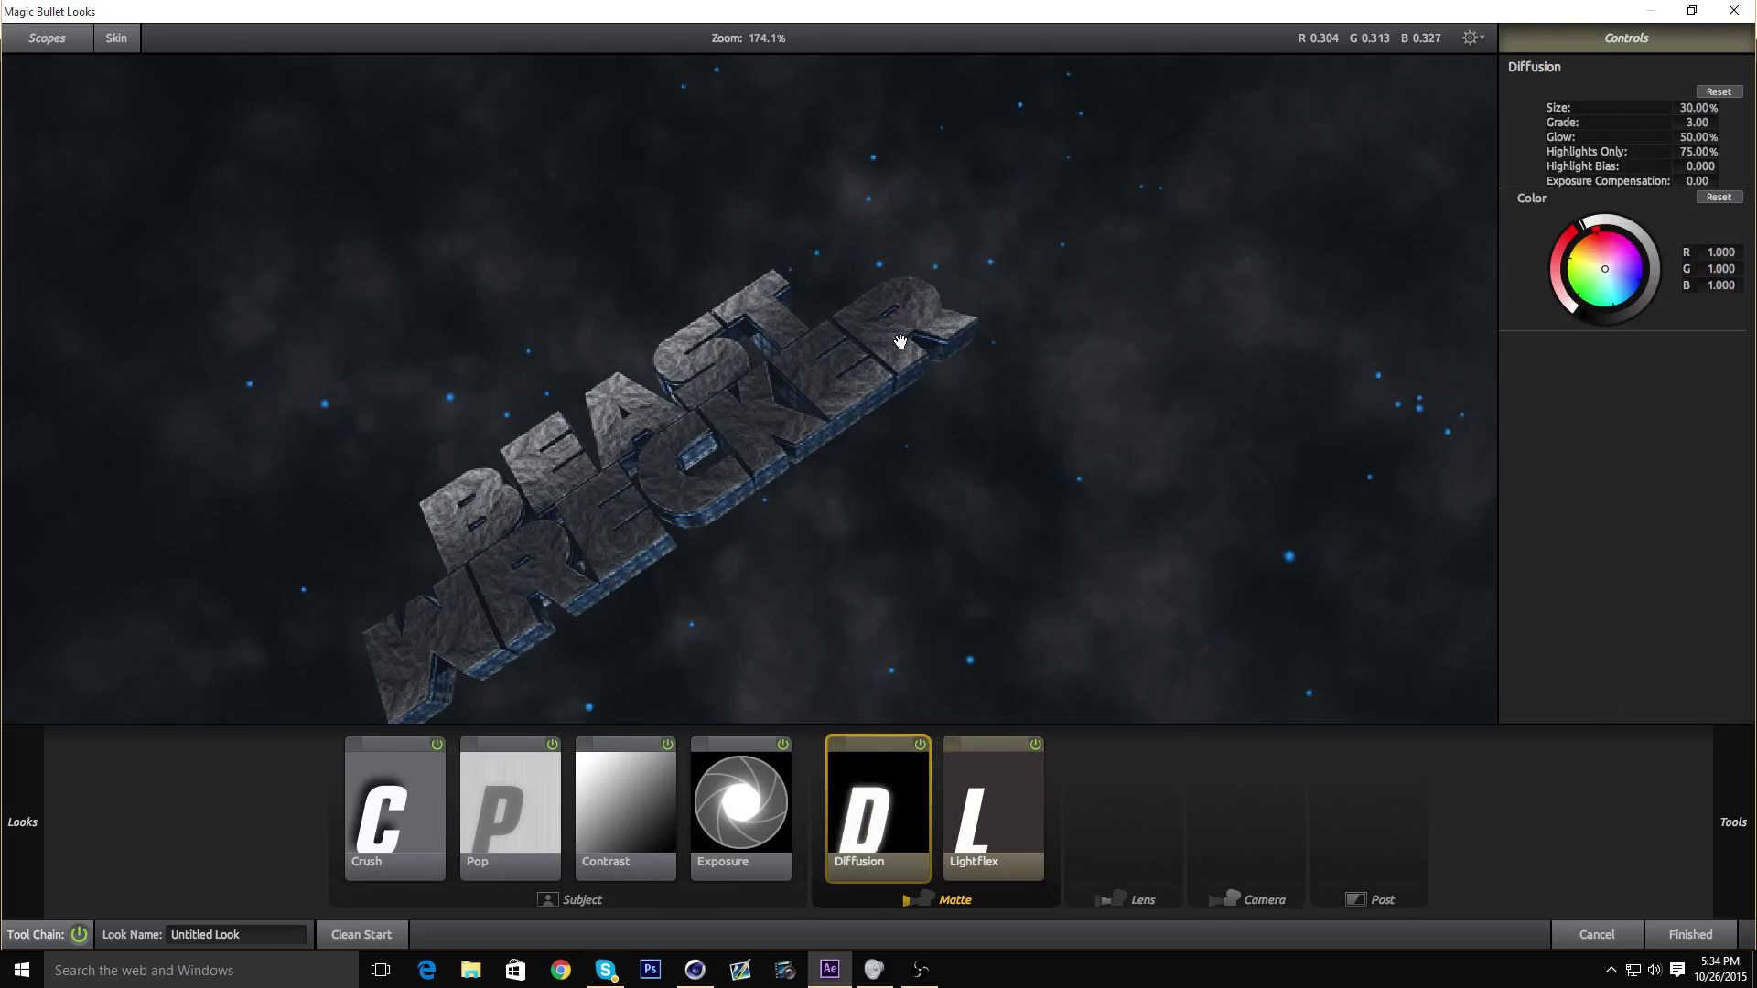
{"action": "left_click_drag", "start_coordinate": [542, 491], "coordinate": [926, 336]}
- Review the Lightflex settings and check the frame at several magnifications
{"action": "left_click", "coordinate": [1010, 804]}
{"action": "scroll", "coordinate": [980, 247], "scroll_direction": "down", "scroll_amount": 4}
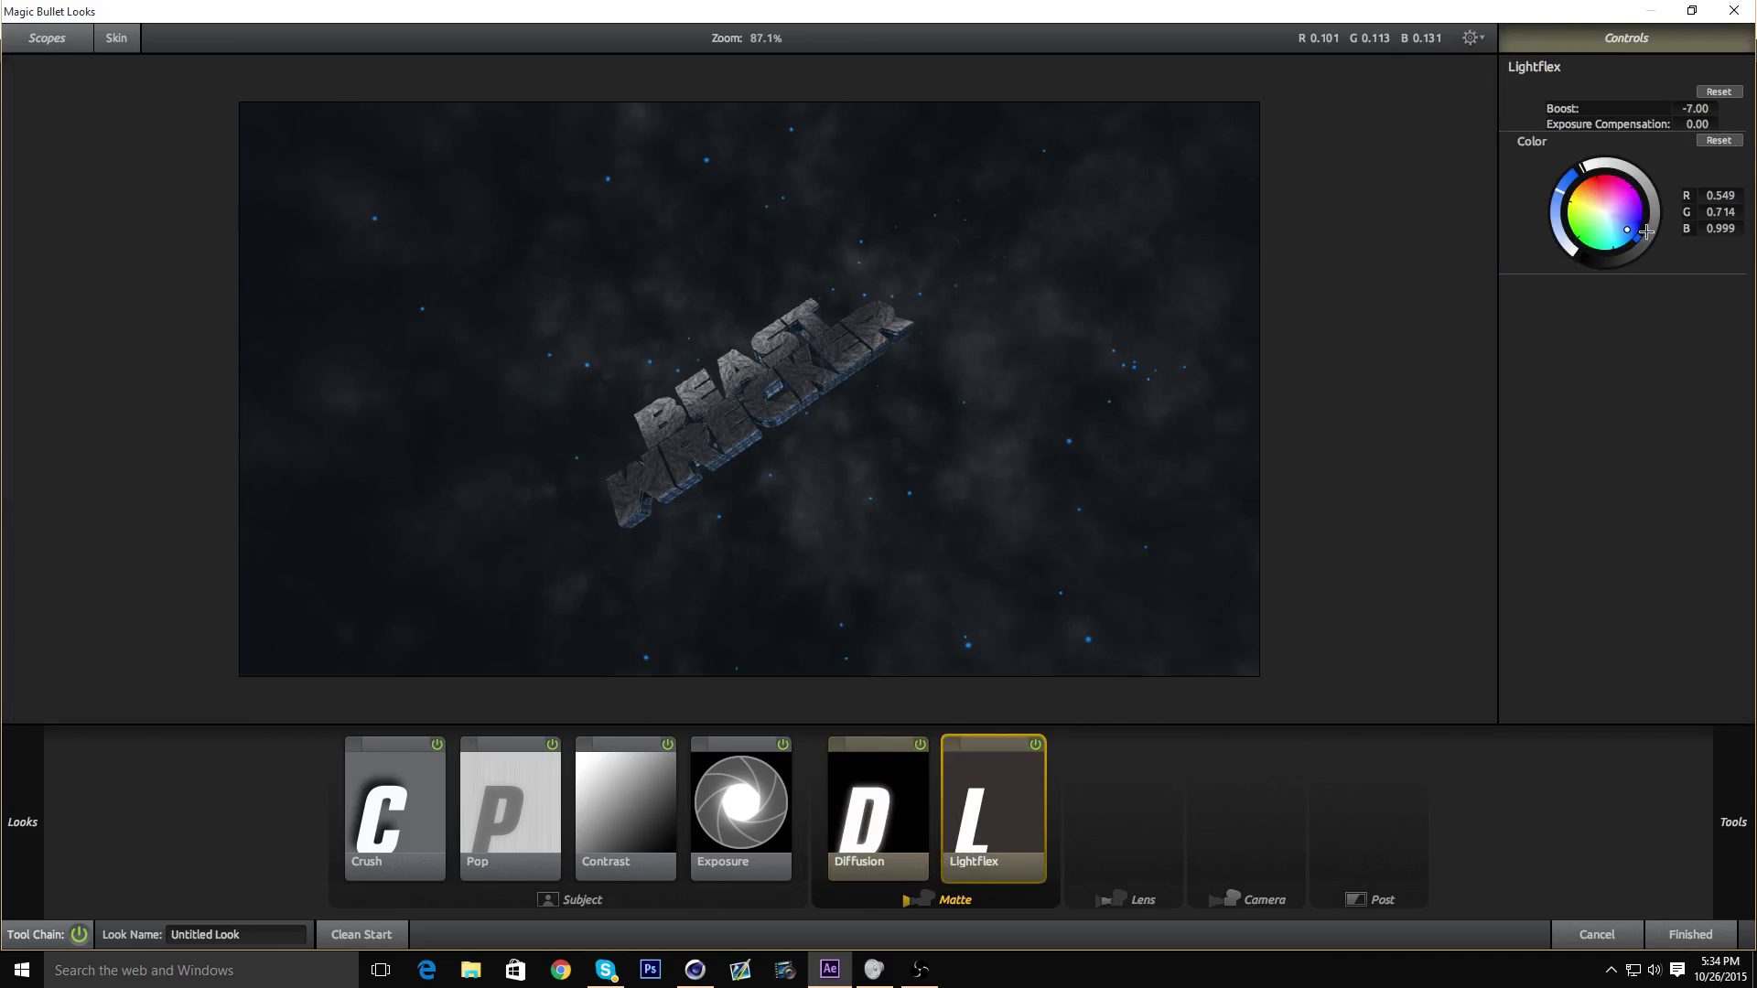
{"action": "scroll", "coordinate": [705, 448], "scroll_direction": "up", "scroll_amount": 5}
{"action": "scroll", "coordinate": [765, 503], "scroll_direction": "down", "scroll_amount": 3}
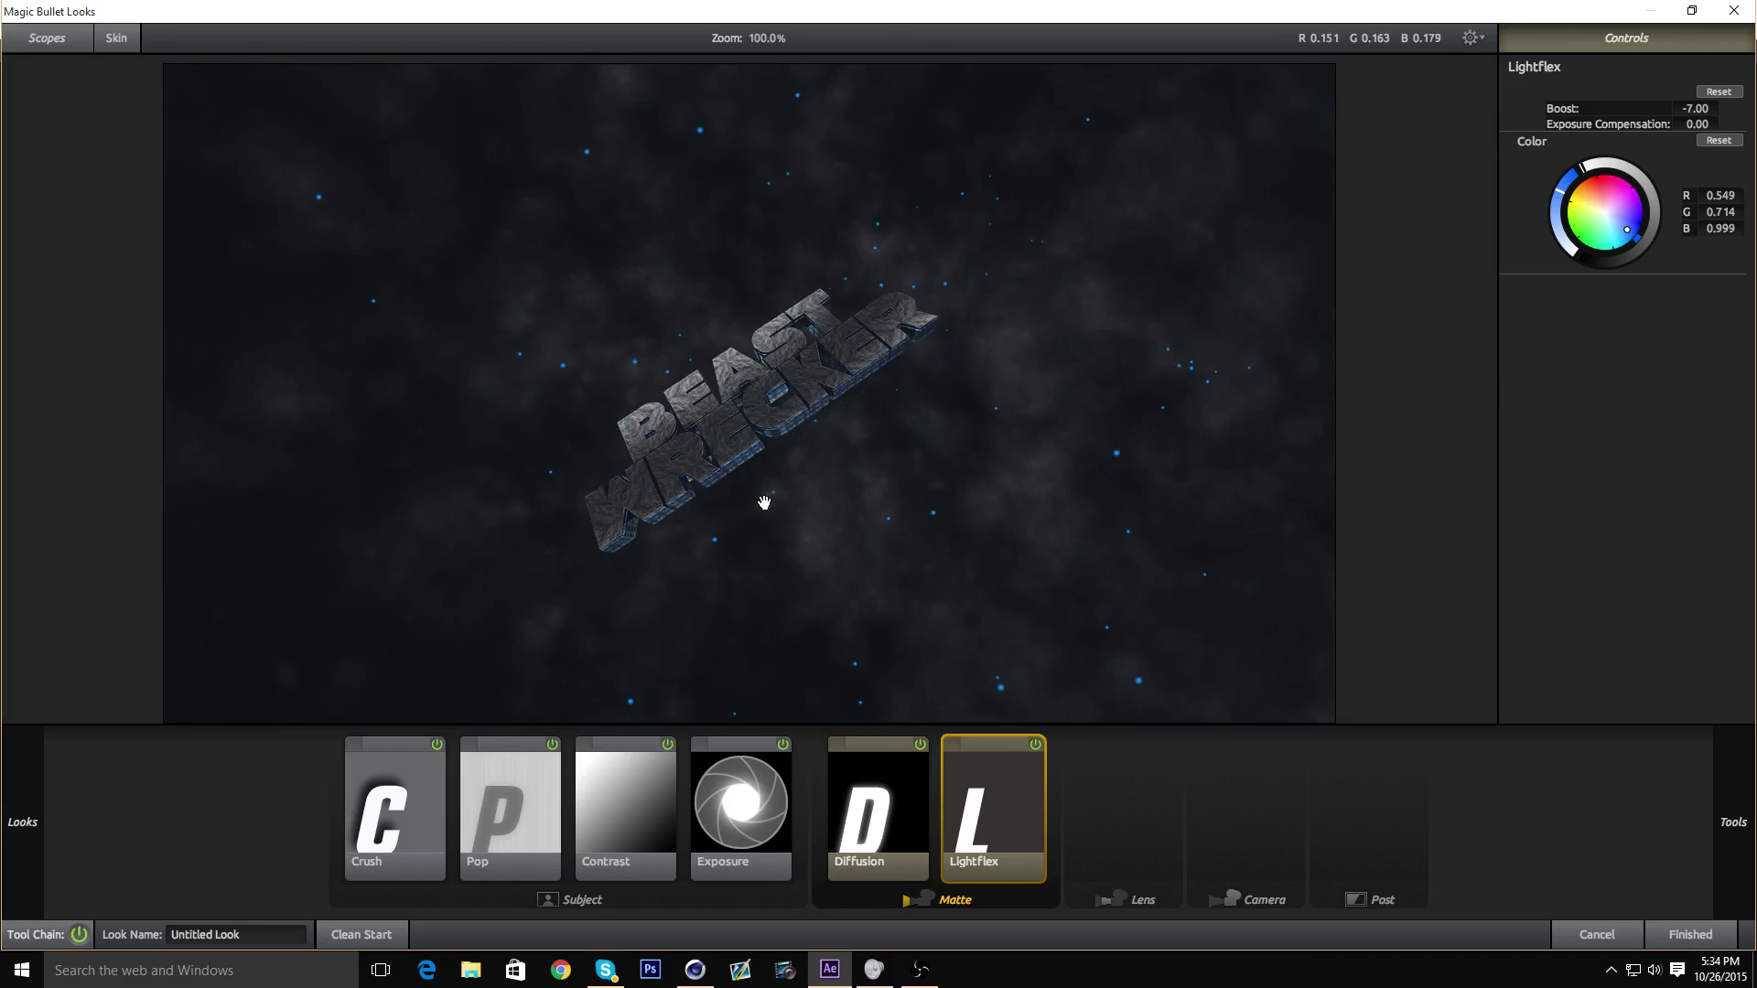
{"action": "scroll", "coordinate": [765, 502], "scroll_direction": "up", "scroll_amount": 2}
- Set the Diffusion tool's size to 68%, grade to 6 and glow to 100%
{"action": "left_click", "coordinate": [843, 780]}
{"action": "scroll", "coordinate": [1039, 376], "scroll_direction": "up", "scroll_amount": 2}
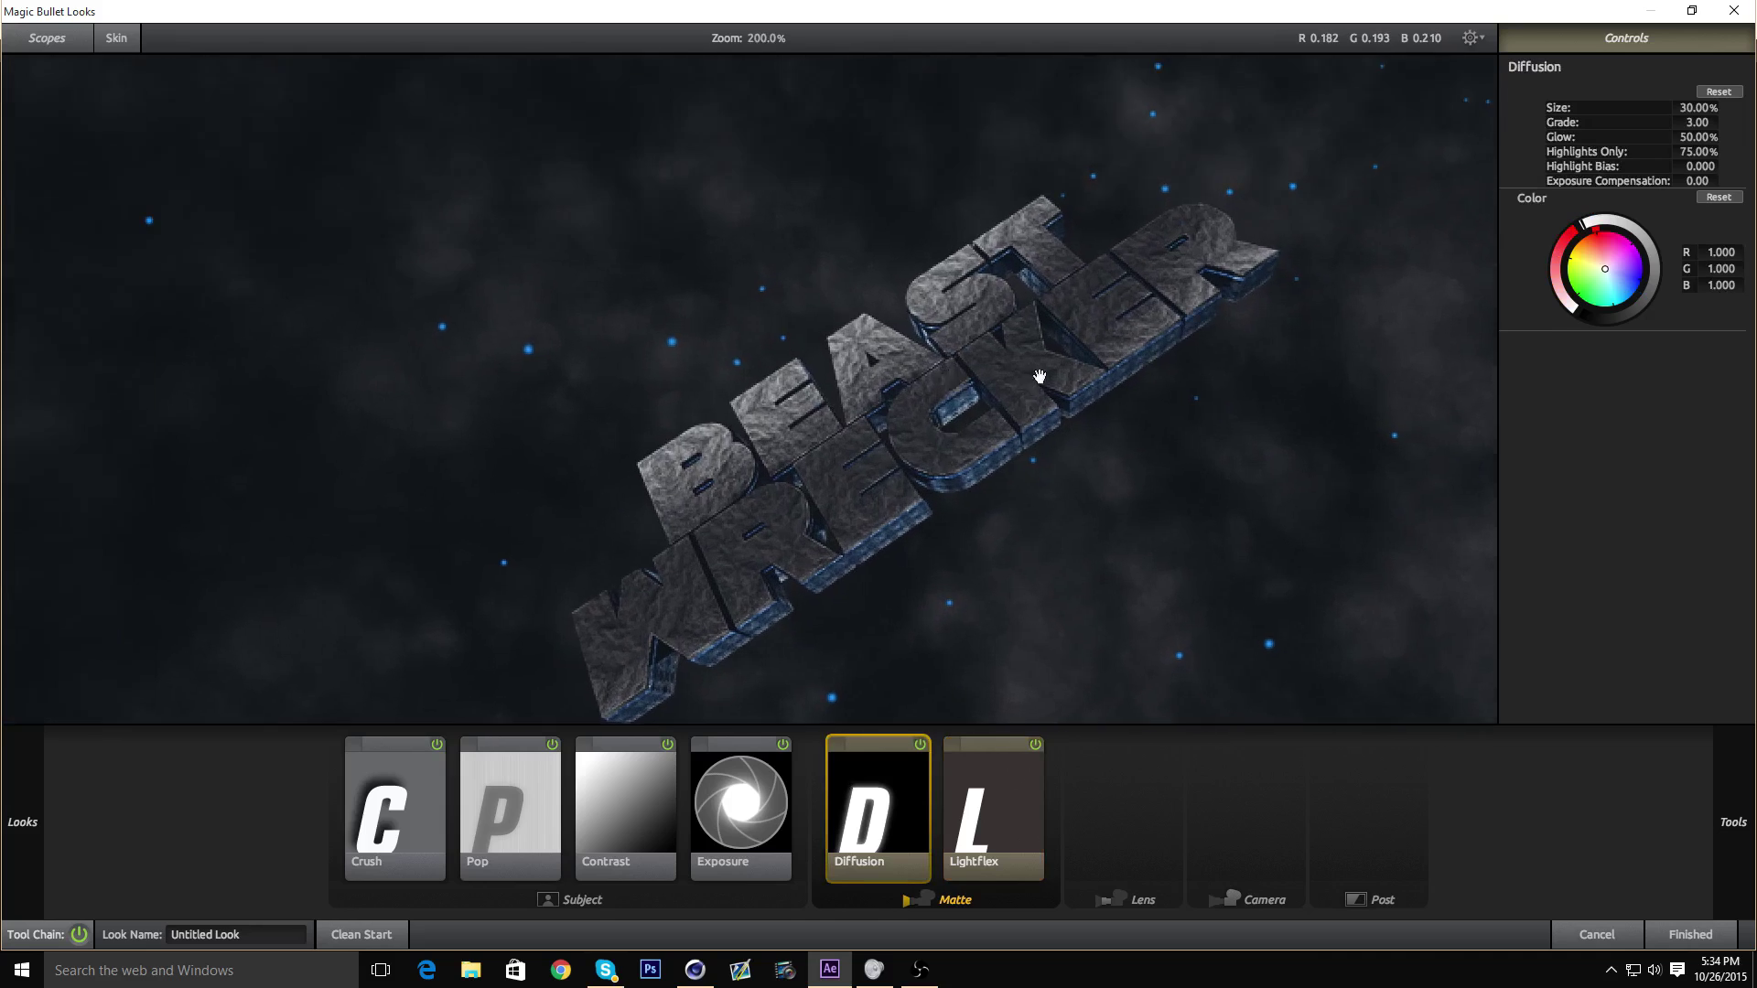
{"action": "left_click", "coordinate": [1698, 107]}
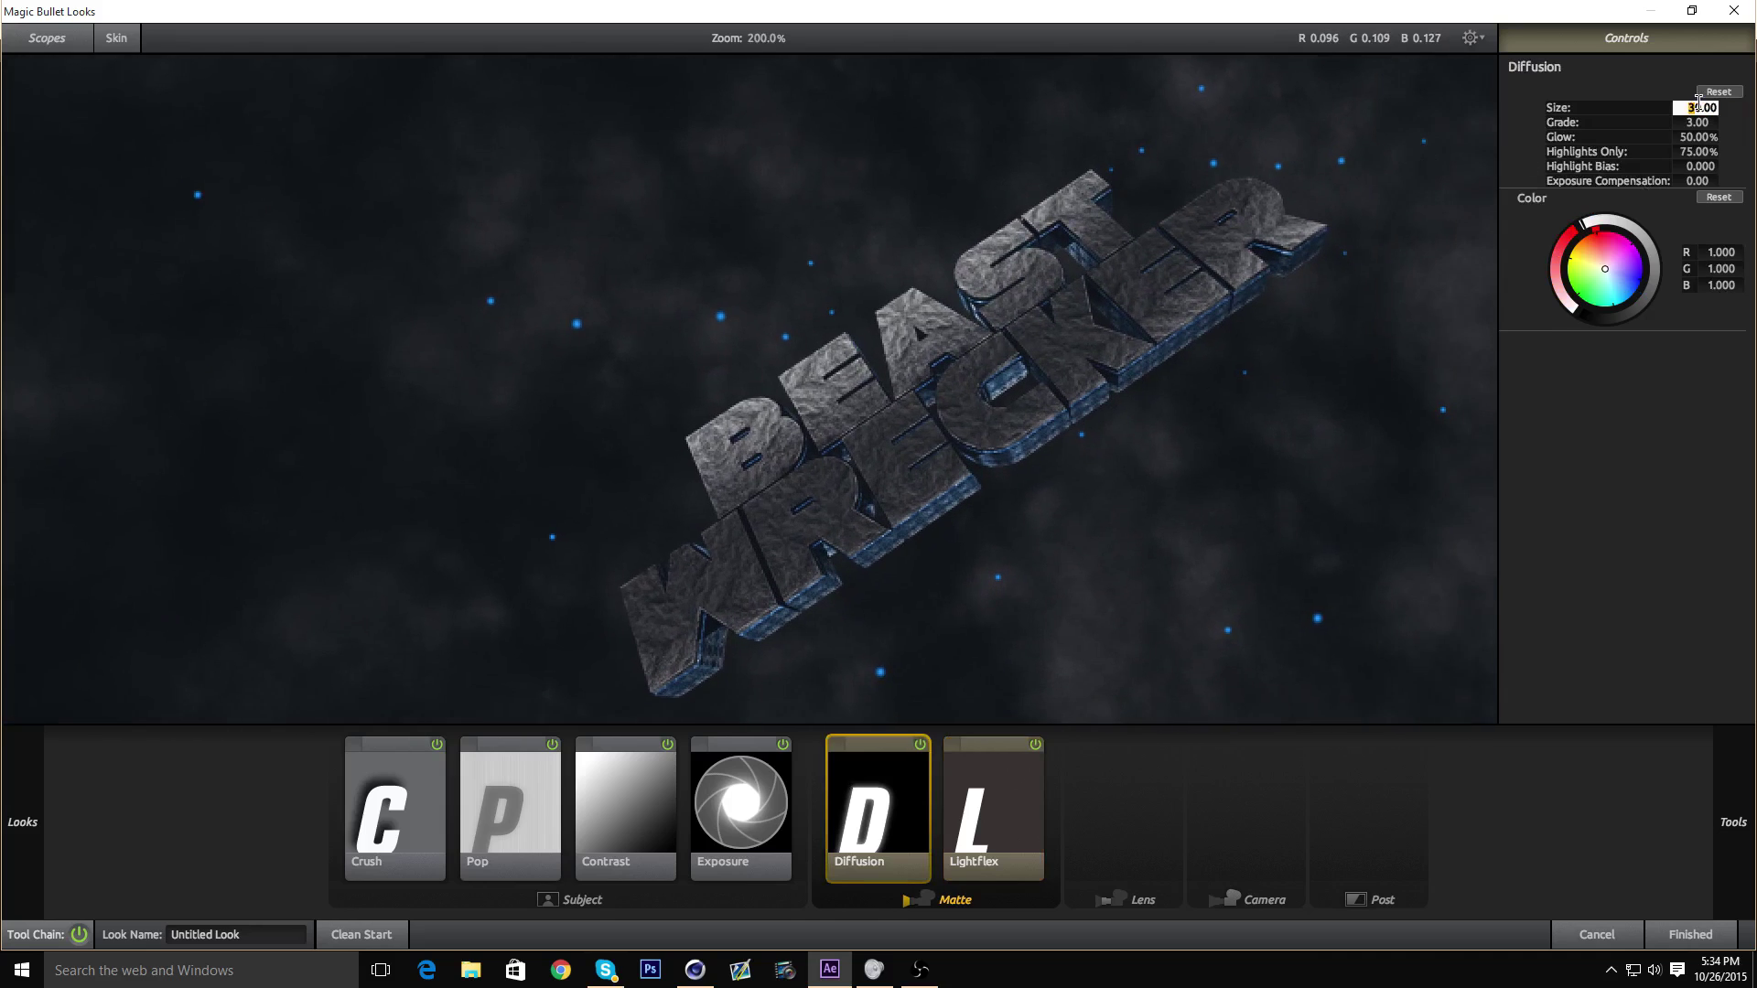
{"action": "left_click", "coordinate": [1719, 435]}
{"action": "left_click", "coordinate": [1689, 105]}
{"action": "type", "text": "68"}
{"action": "key", "text": "Return"}
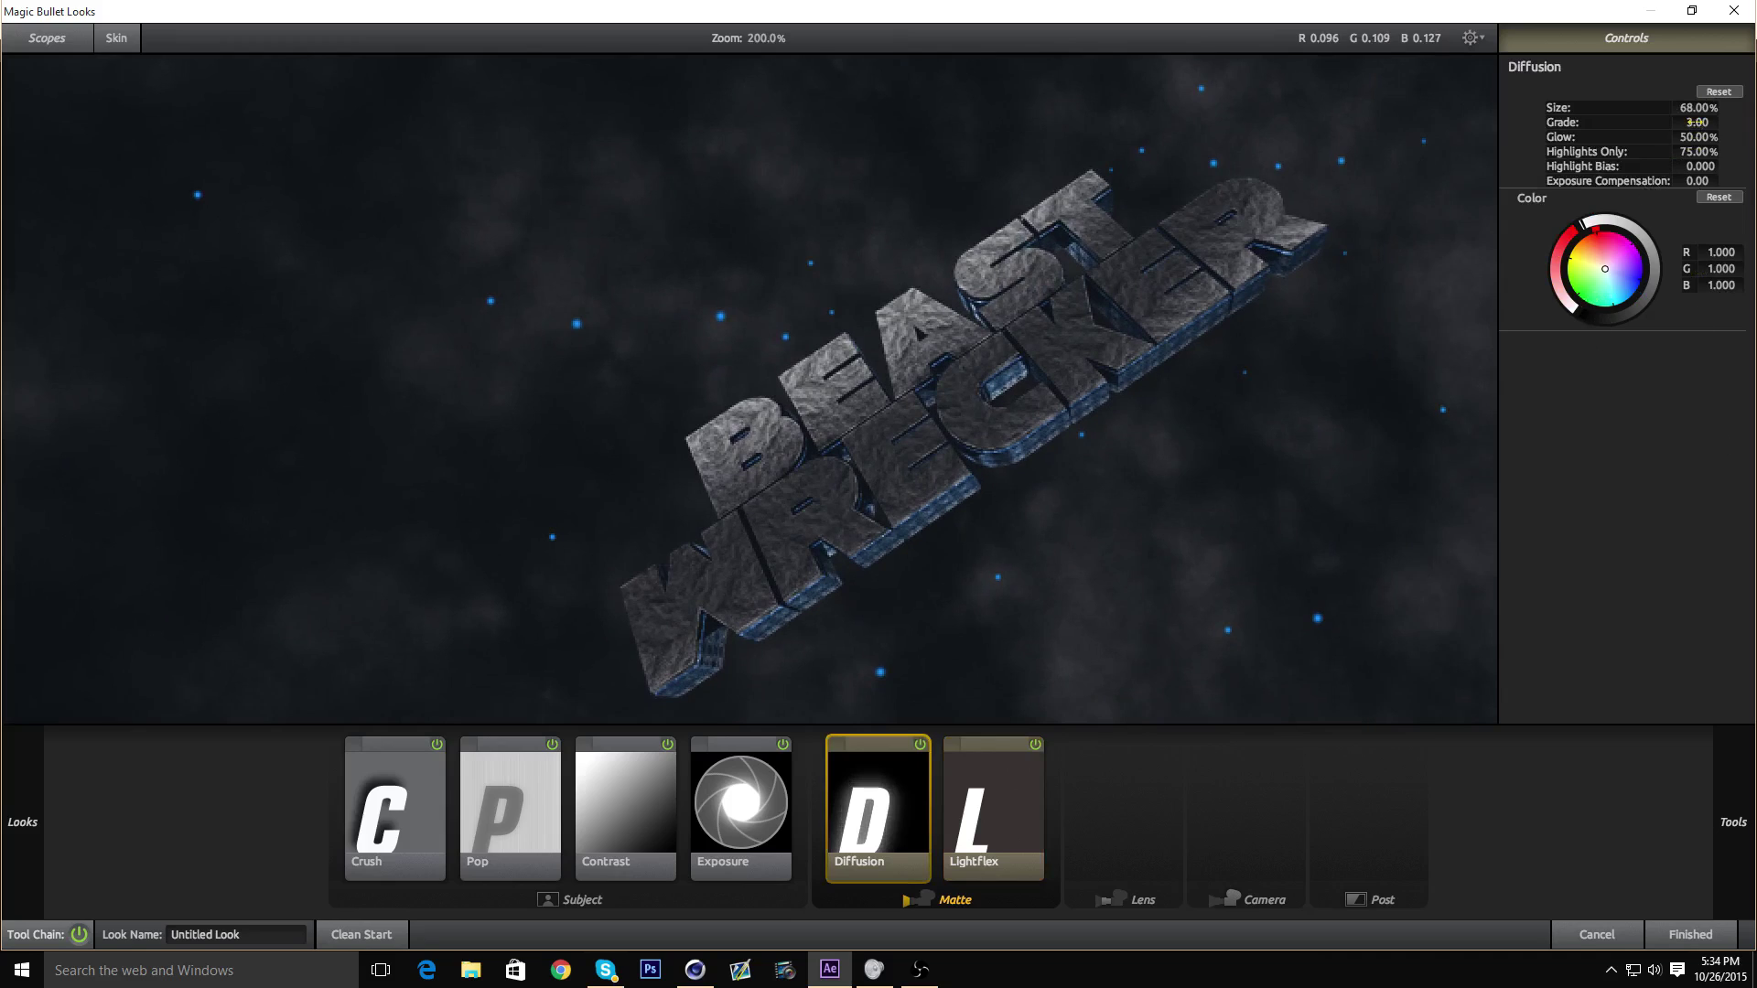
{"action": "left_click", "coordinate": [1691, 123]}
{"action": "type", "text": "6"}
{"action": "key", "text": "Return"}
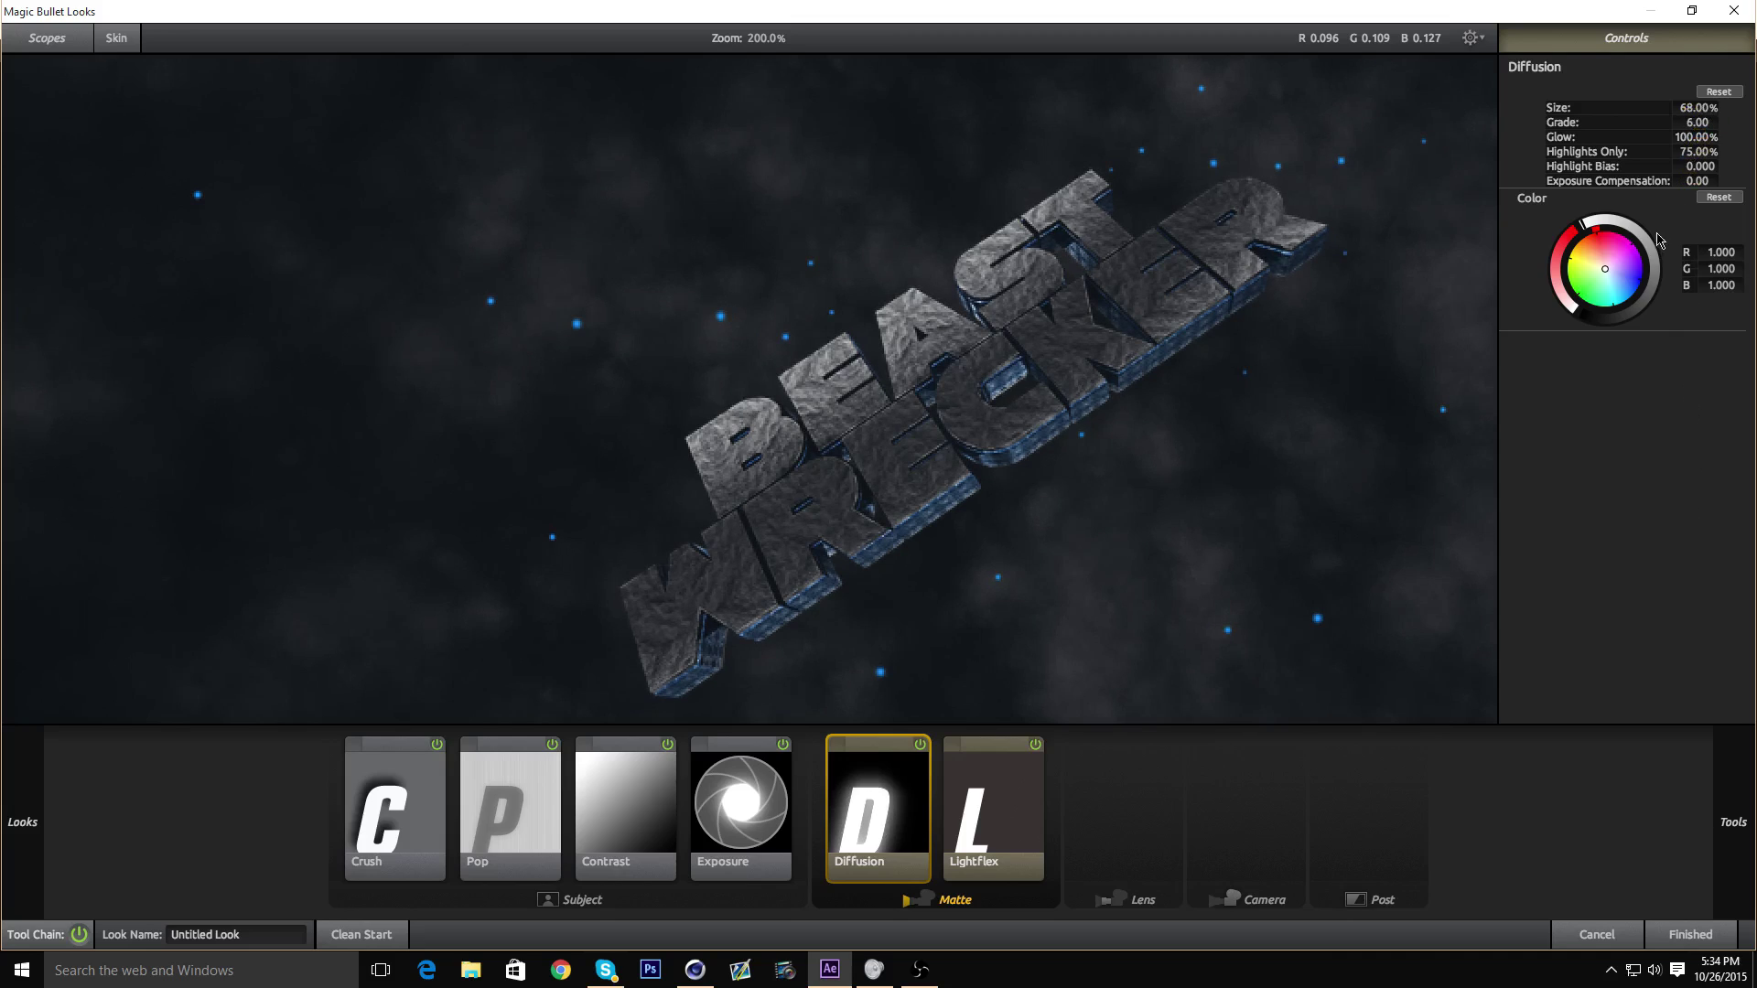
- Set Diffusion's Highlights Only to 90% and Highlight Bias to -1
{"action": "left_click", "coordinate": [1698, 150]}
{"action": "type", "text": "90"}
{"action": "key", "text": "Return"}
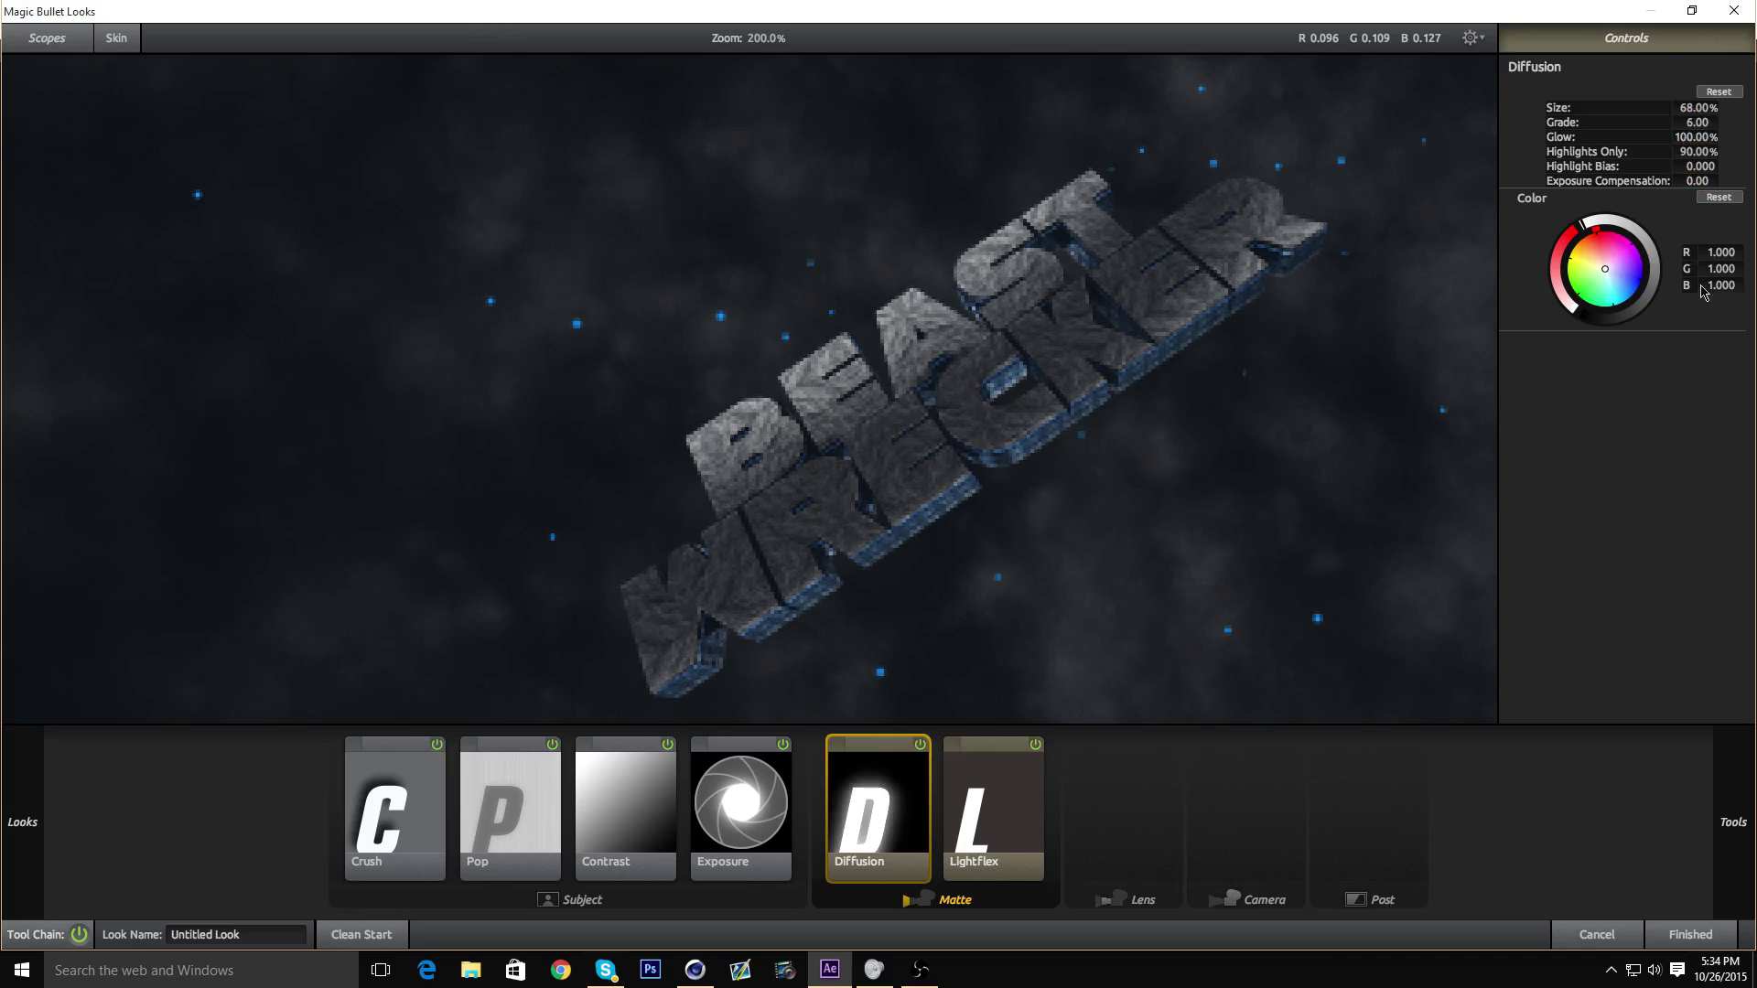
{"action": "left_click", "coordinate": [1698, 165]}
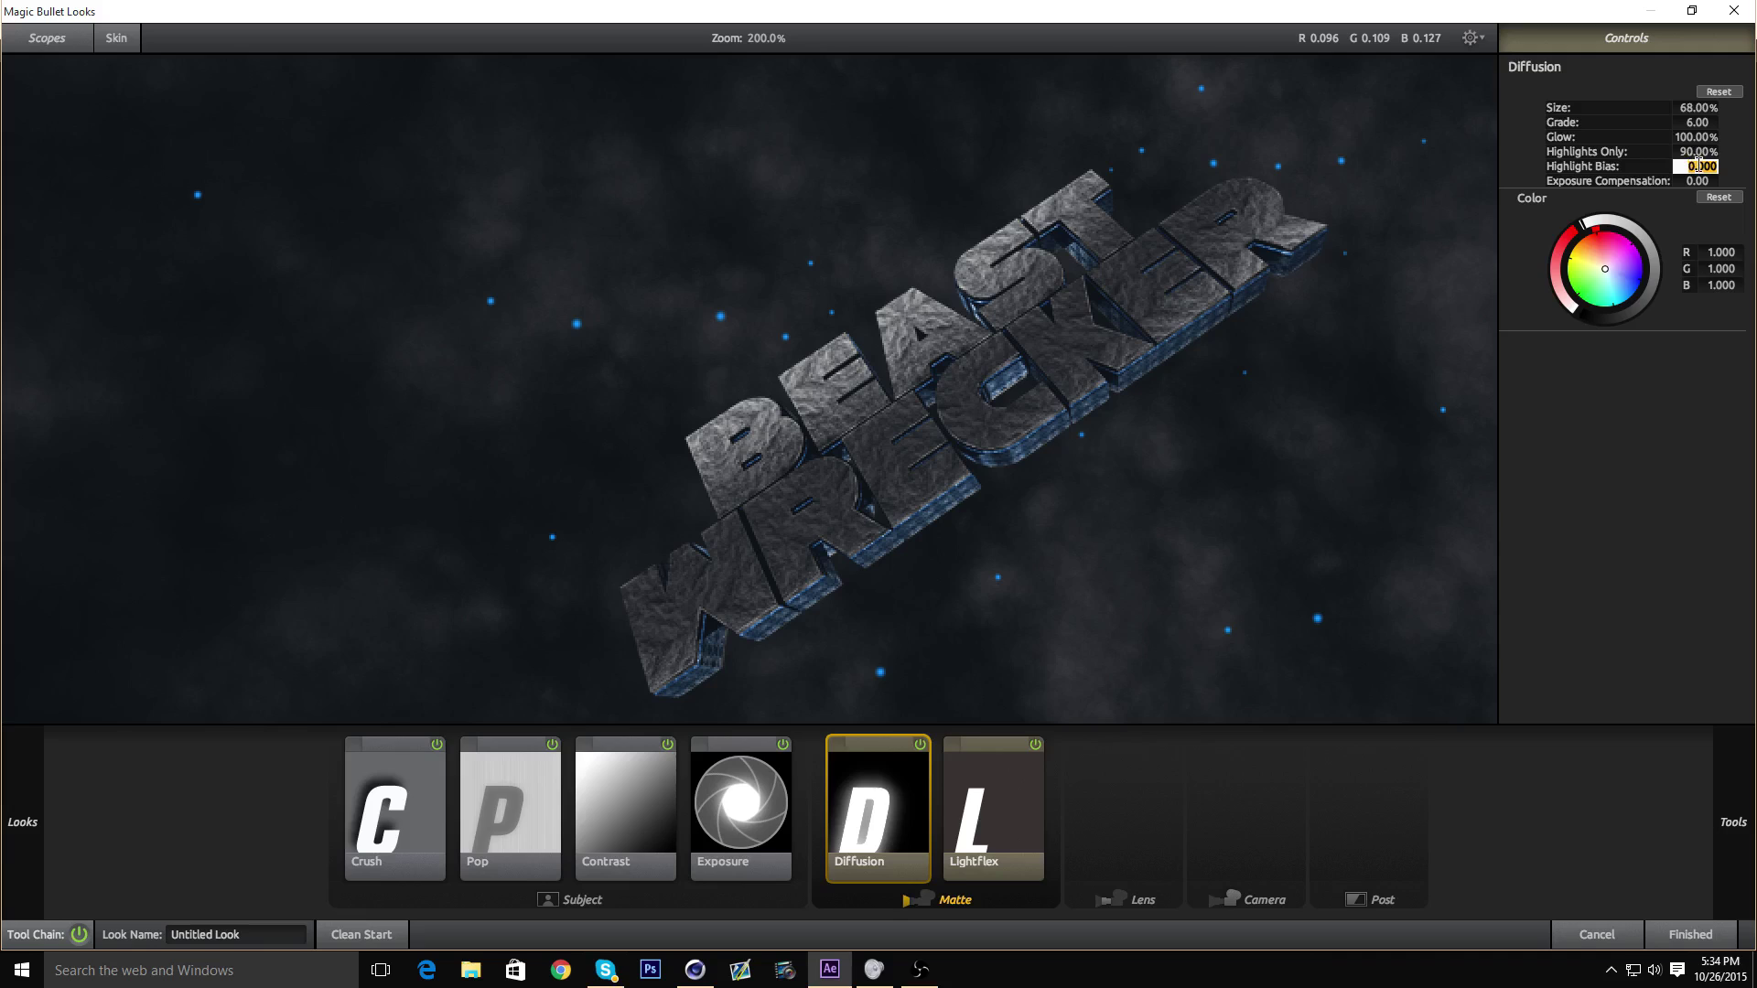
{"action": "key", "text": "BackSpace"}
{"action": "type", "text": "-1"}
{"action": "key", "text": "Return"}
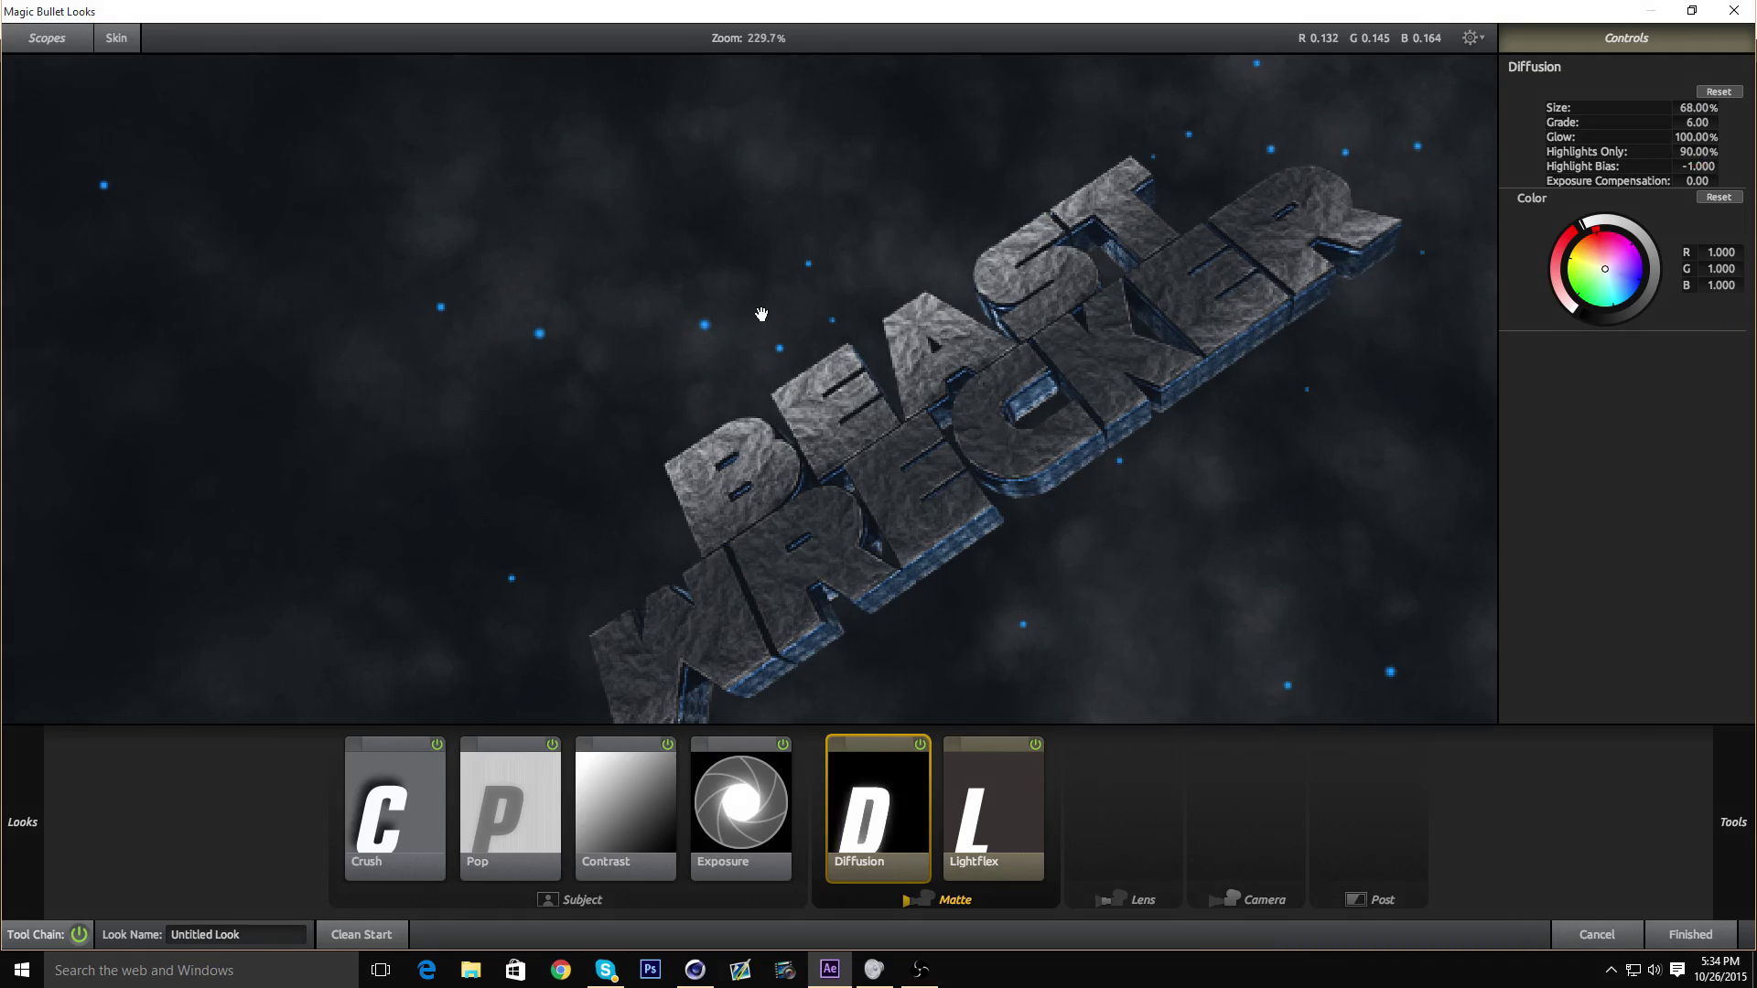
- Set the Diffusion tool's colour to blue with R 0.027, G 0.525 and B 0.999
{"action": "scroll", "coordinate": [919, 201], "scroll_direction": "up", "scroll_amount": 2}
{"action": "left_click_drag", "start_coordinate": [1601, 295], "coordinate": [1630, 297]}
{"action": "scroll", "coordinate": [640, 329], "scroll_direction": "down", "scroll_amount": 5}
{"action": "scroll", "coordinate": [655, 384], "scroll_direction": "up", "scroll_amount": 3}
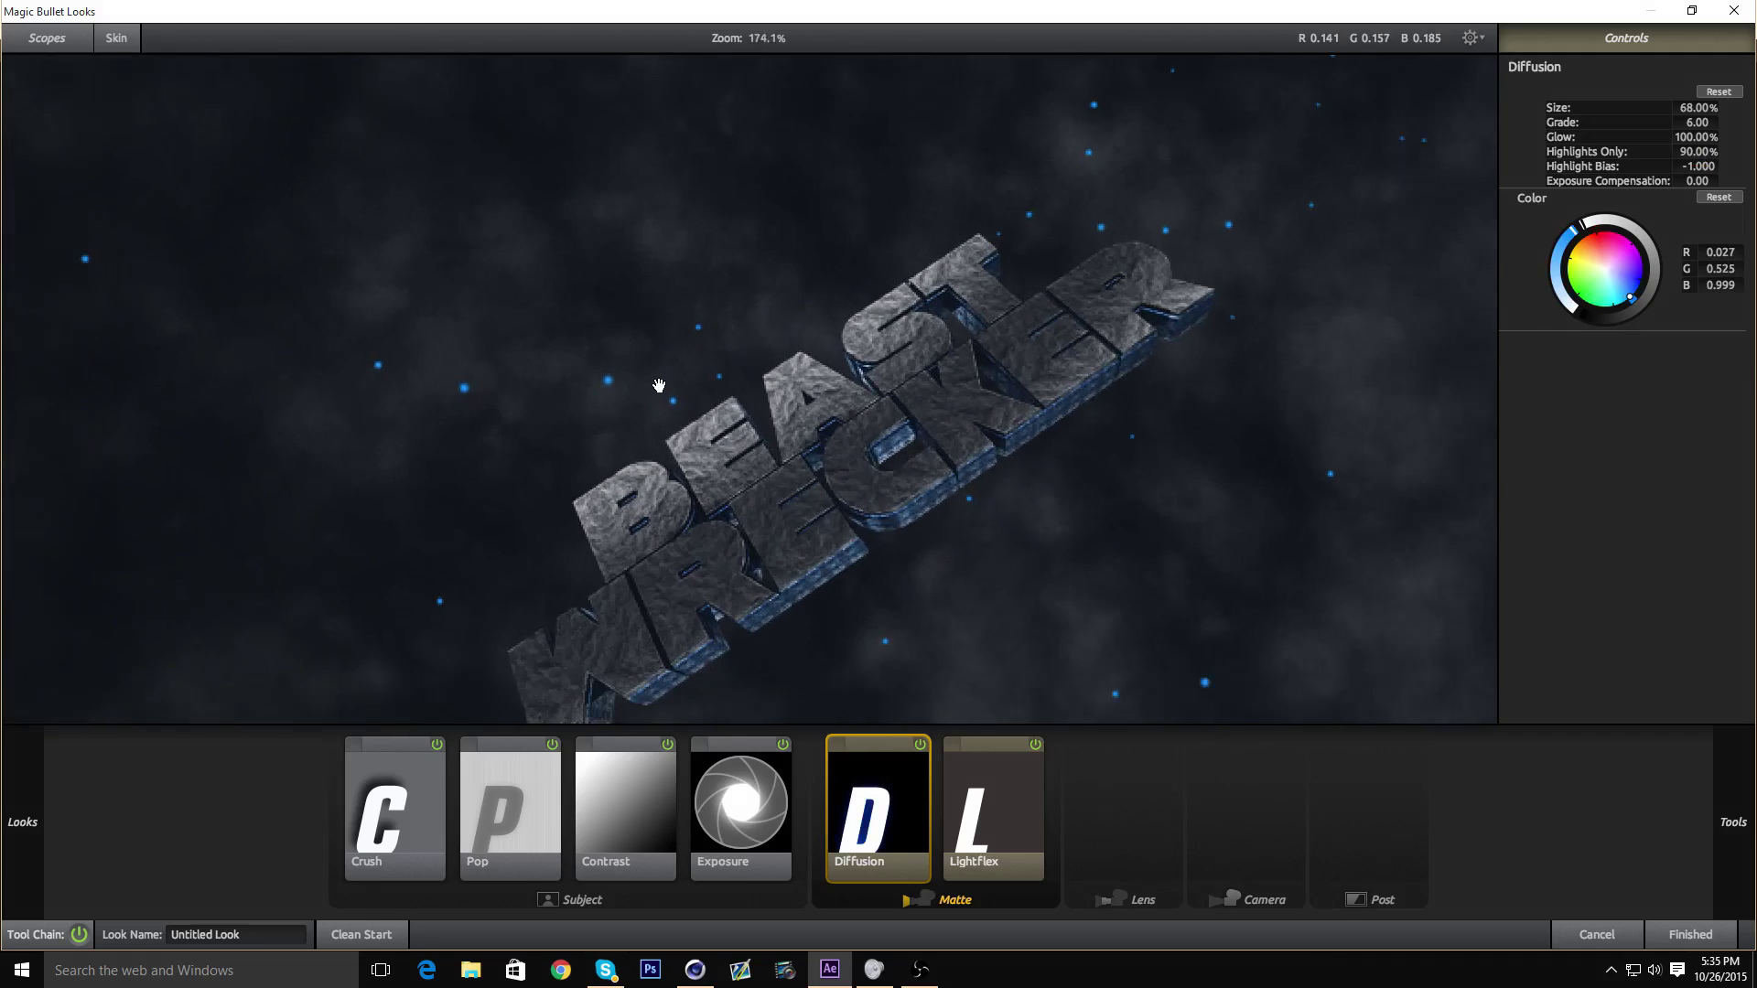
- Compare the title and background with the Diffusion tool disabled and enabled at several magnifications
{"action": "scroll", "coordinate": [588, 314], "scroll_direction": "down", "scroll_amount": 2}
{"action": "left_click", "coordinate": [921, 744]}
{"action": "left_click", "coordinate": [920, 745]}
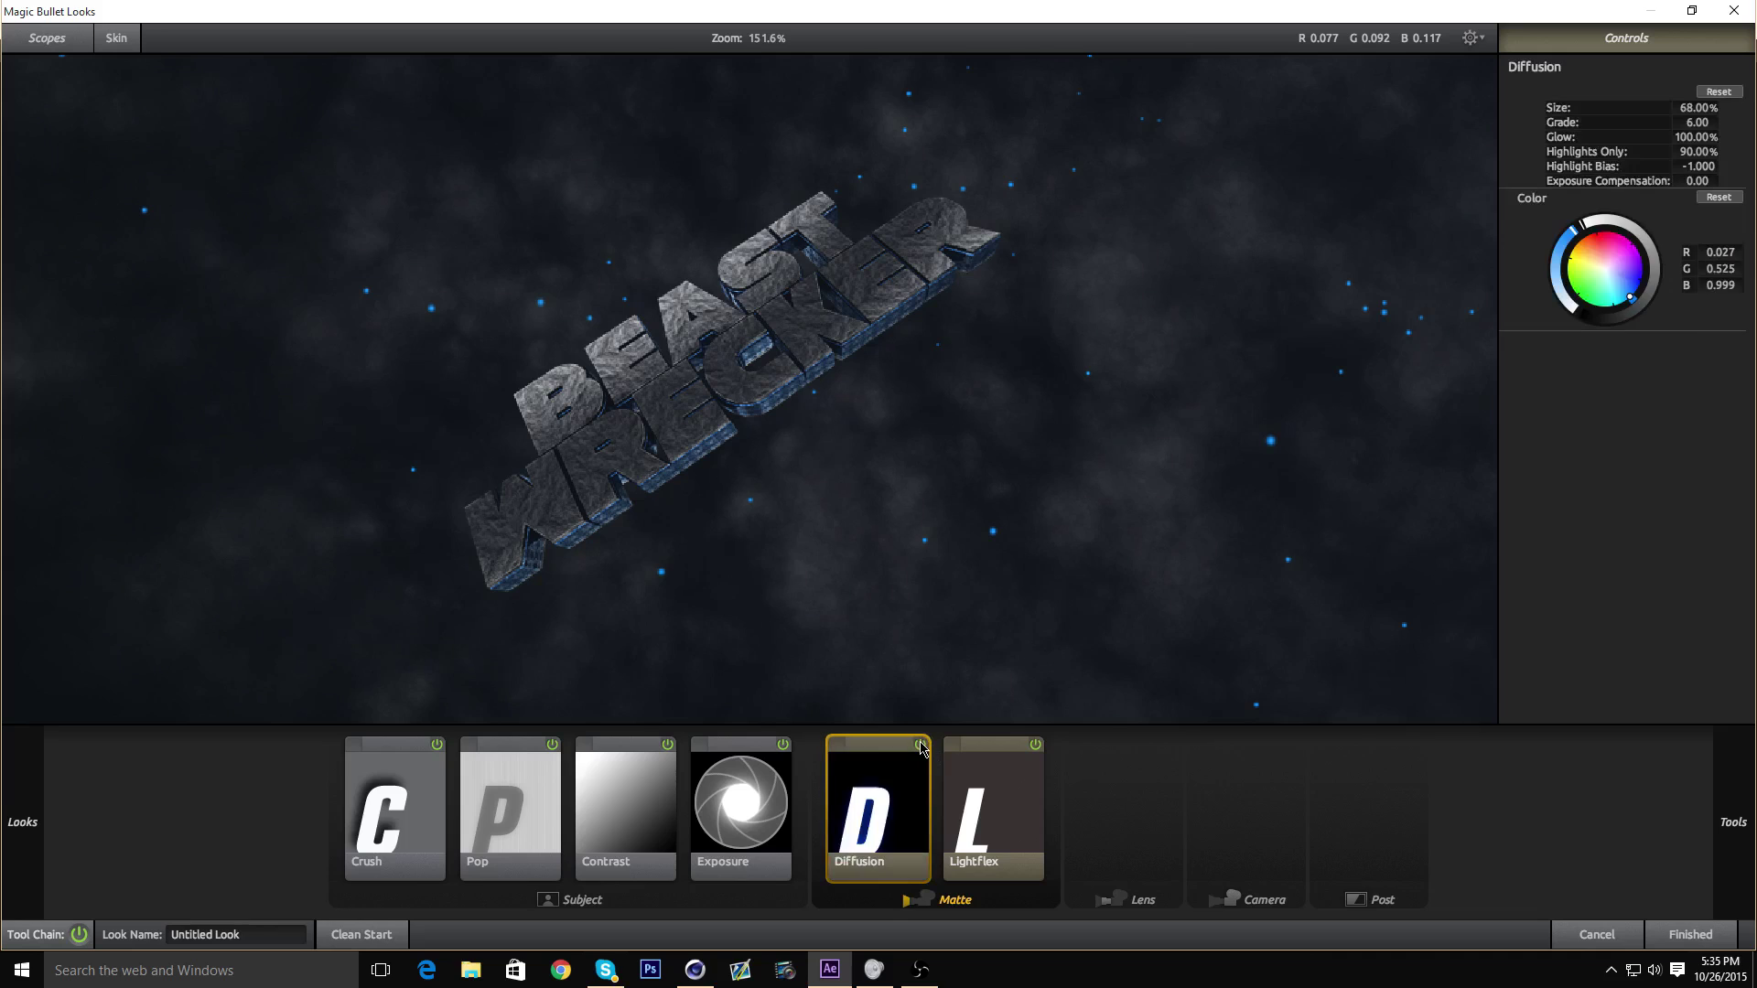
{"action": "left_click", "coordinate": [920, 745]}
{"action": "left_click", "coordinate": [921, 745]}
{"action": "left_click_drag", "start_coordinate": [629, 218], "coordinate": [737, 325]}
{"action": "scroll", "coordinate": [737, 325], "scroll_direction": "up", "scroll_amount": 2}
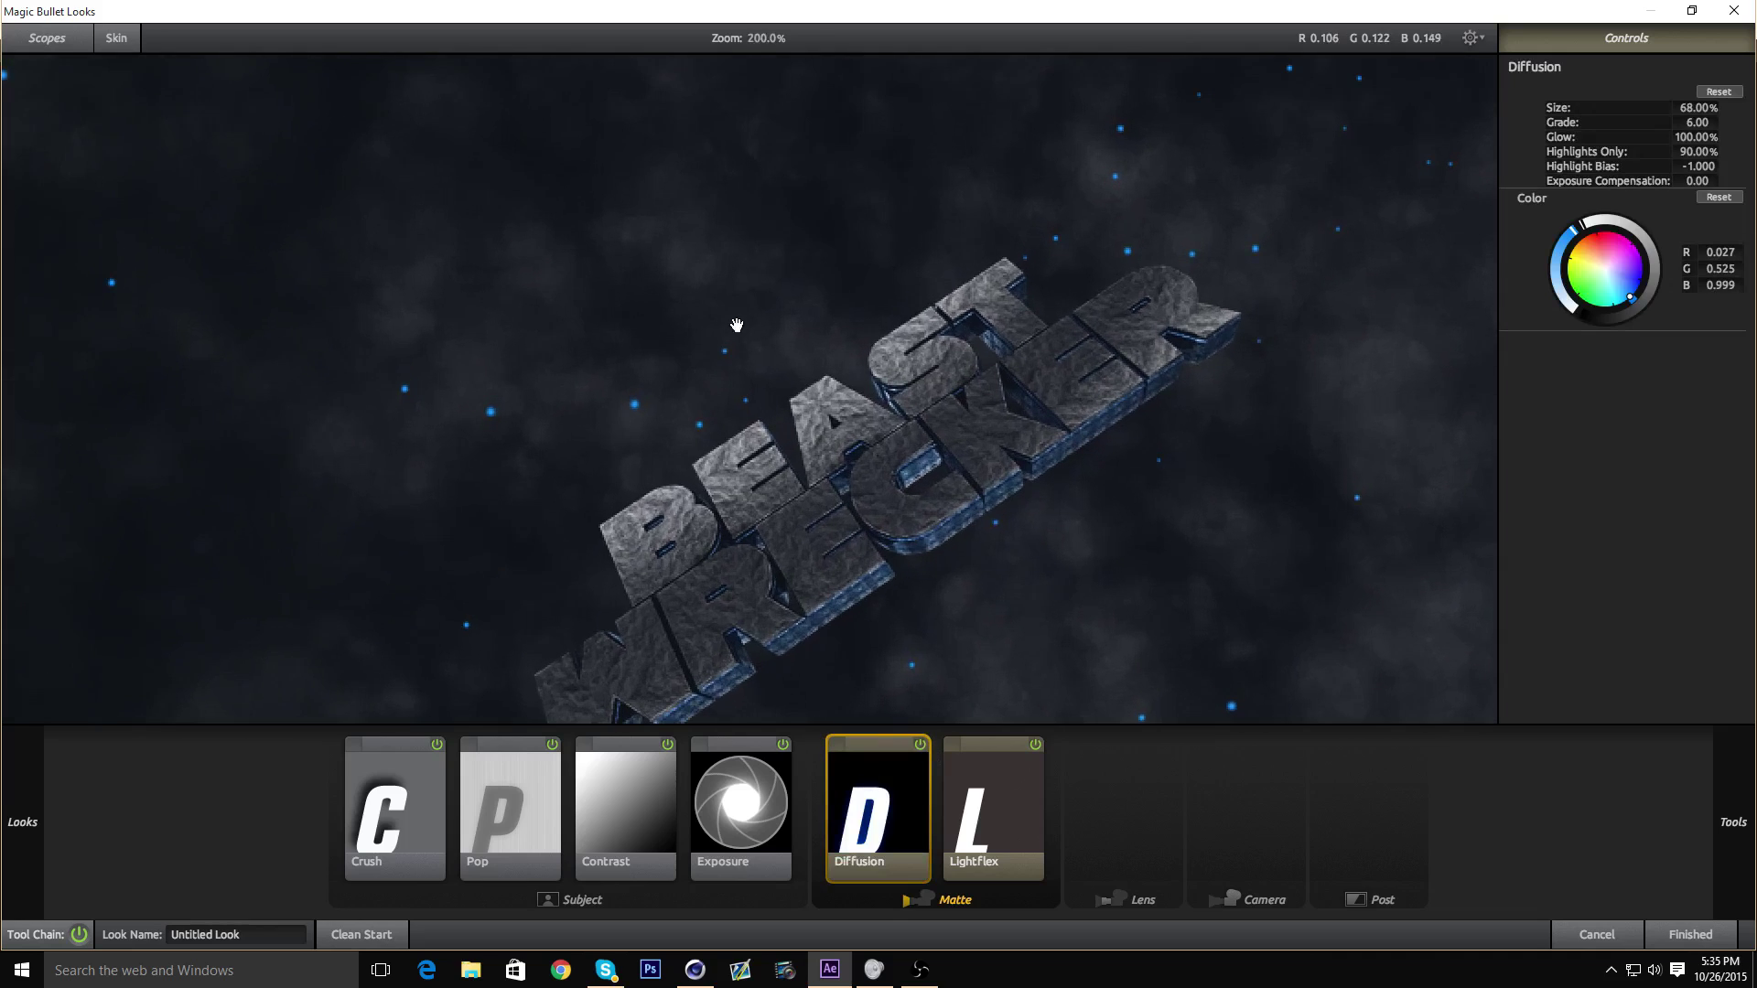
{"action": "left_click_drag", "start_coordinate": [885, 439], "coordinate": [860, 356]}
{"action": "scroll", "coordinate": [860, 356], "scroll_direction": "down", "scroll_amount": 5}
- Add a second Diffusion tool ahead of Lightflex in the Matte stage, with glow 100% and Highlight Bias -0.5
{"action": "mouse_move", "coordinate": [1751, 512]}
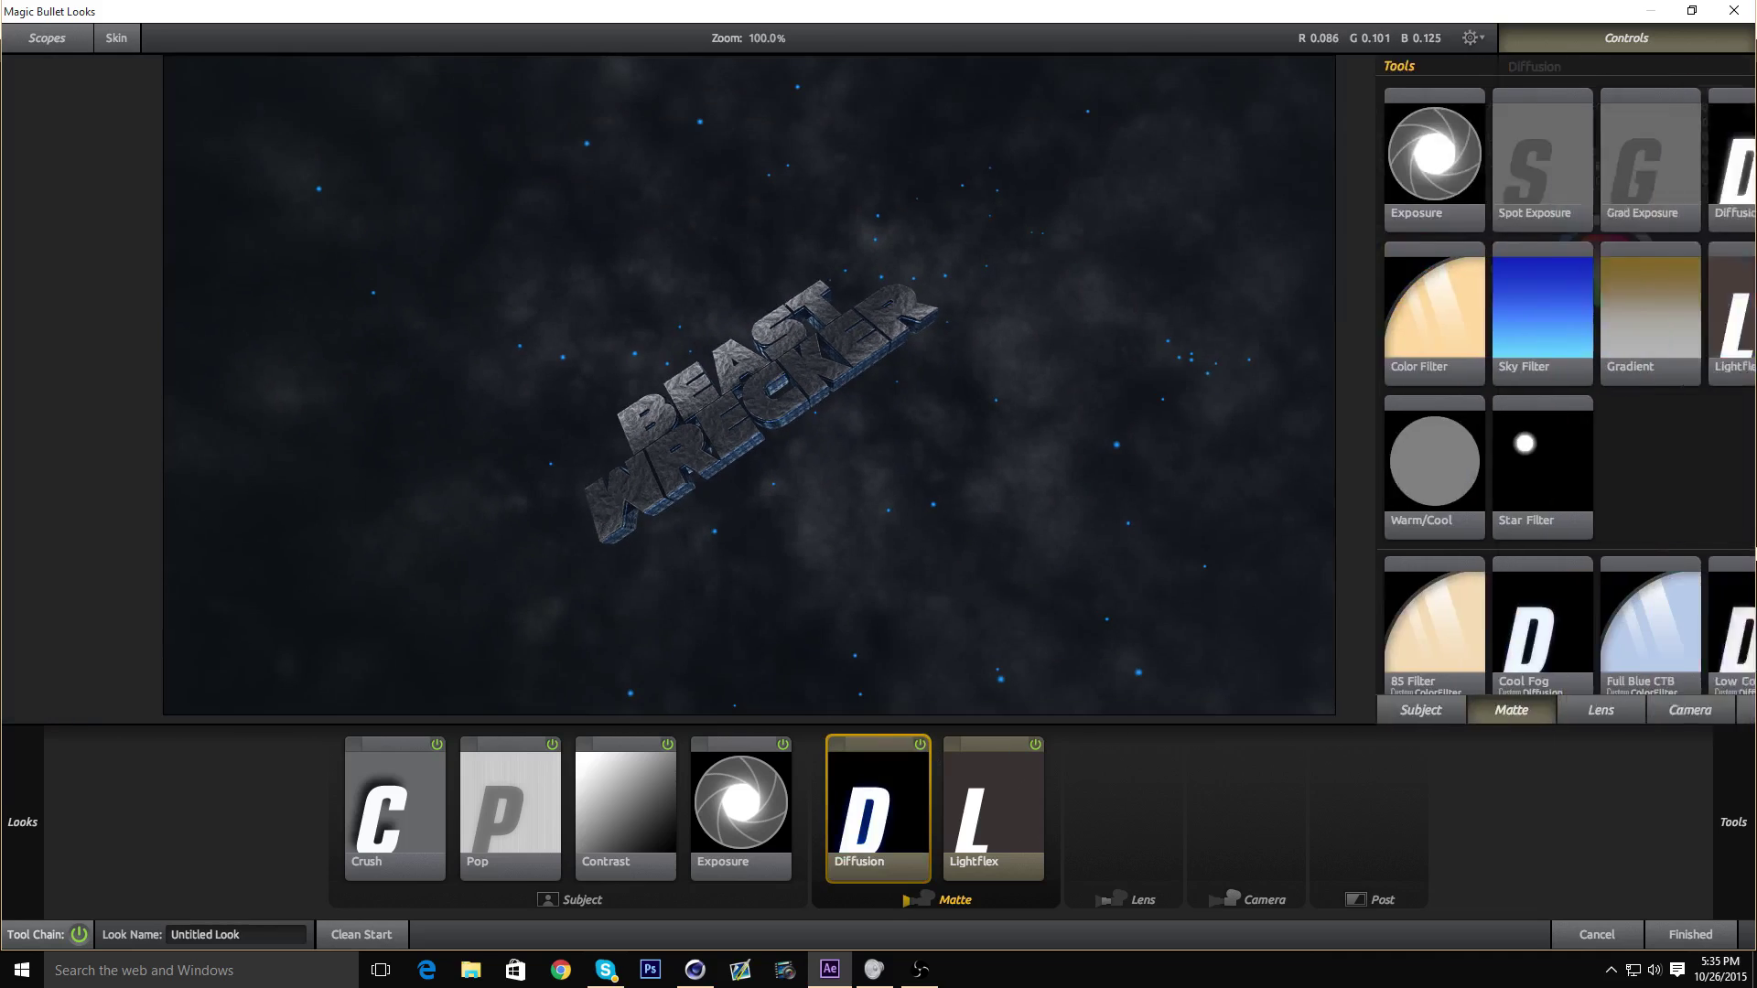
{"action": "left_click_drag", "start_coordinate": [1672, 229], "coordinate": [920, 778]}
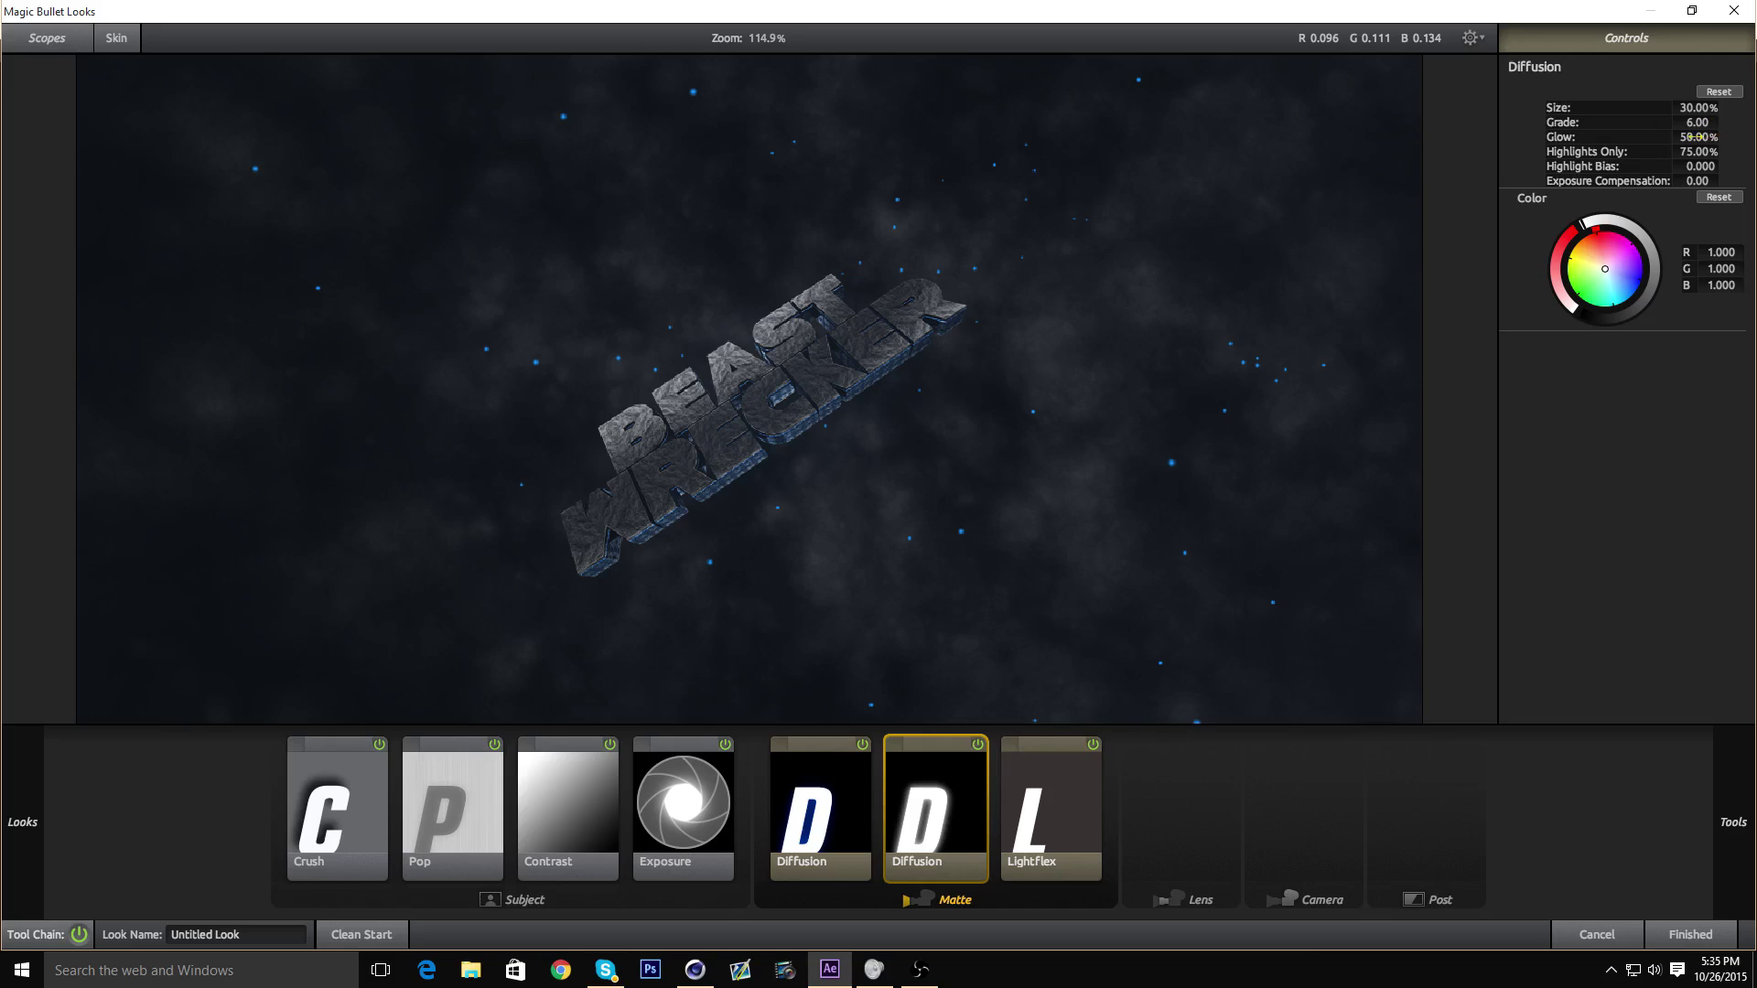
{"action": "left_click_drag", "start_coordinate": [1692, 136], "coordinate": [1720, 137]}
{"action": "left_click", "coordinate": [1700, 166]}
{"action": "type", "text": "-0.5"}
{"action": "key", "text": "Return"}
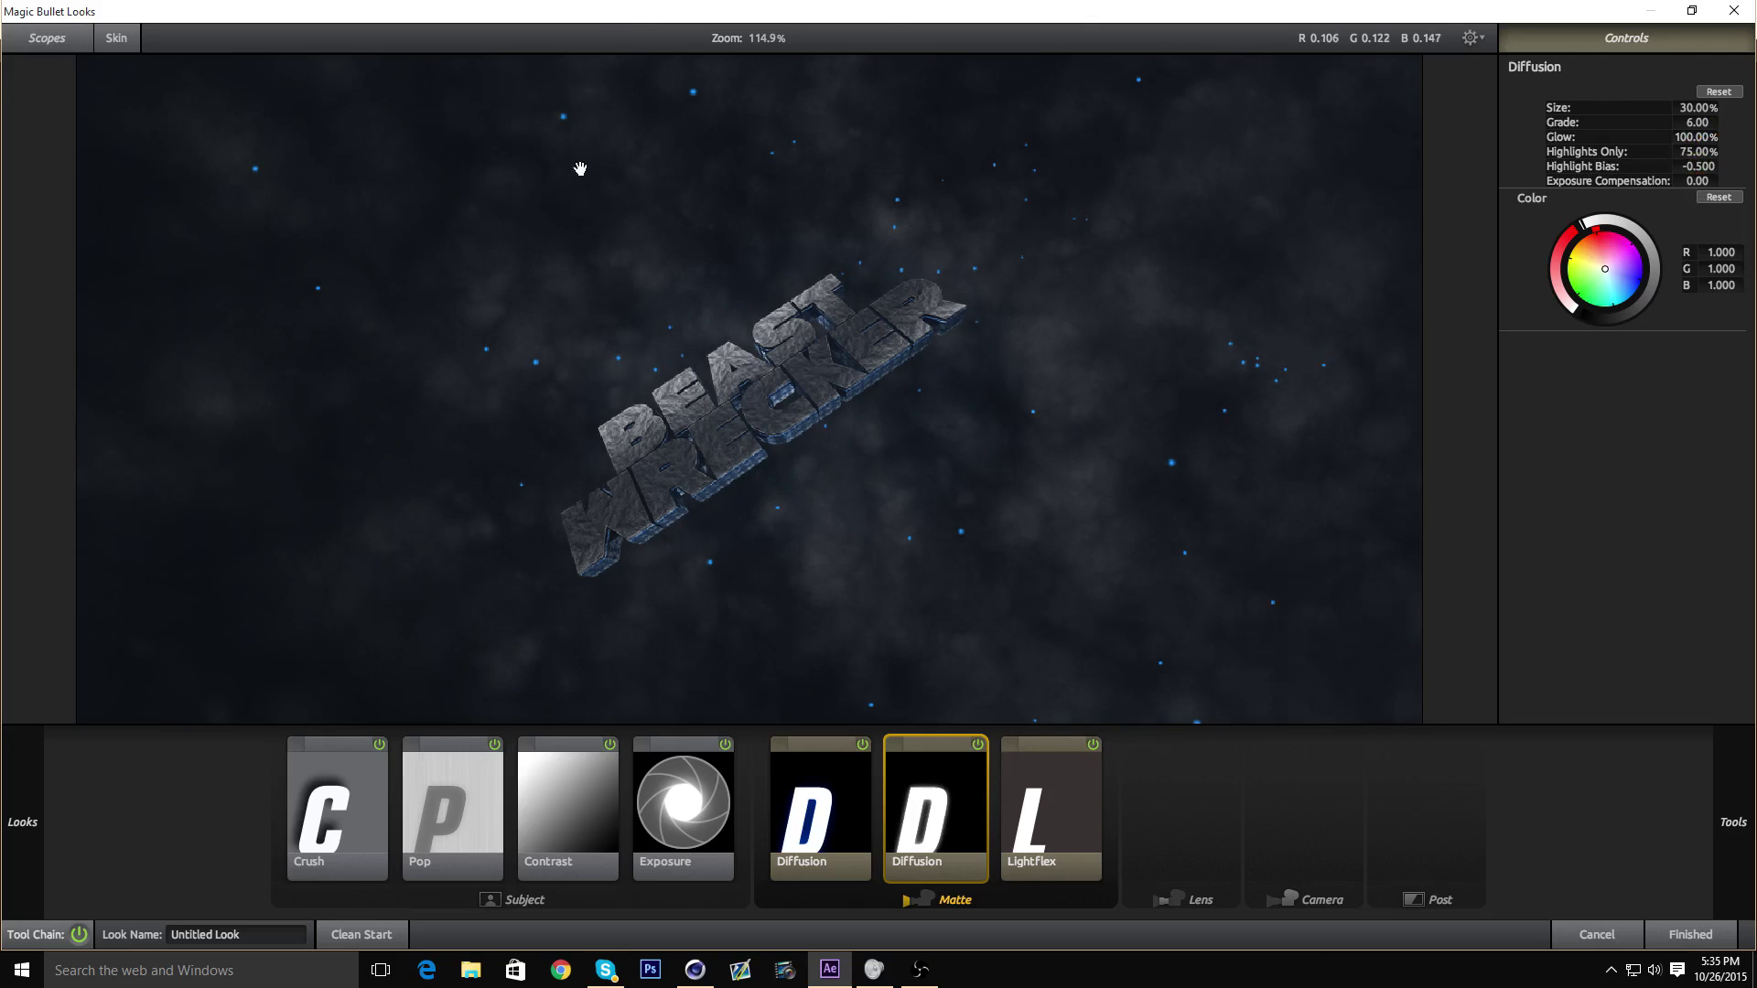
- Set the second Diffusion tool's colour to deep blue with R 0.039, G 0.027 and B 0.999
{"action": "scroll", "coordinate": [580, 164], "scroll_direction": "up", "scroll_amount": 2}
{"action": "left_click_drag", "start_coordinate": [1647, 283], "coordinate": [1640, 278]}
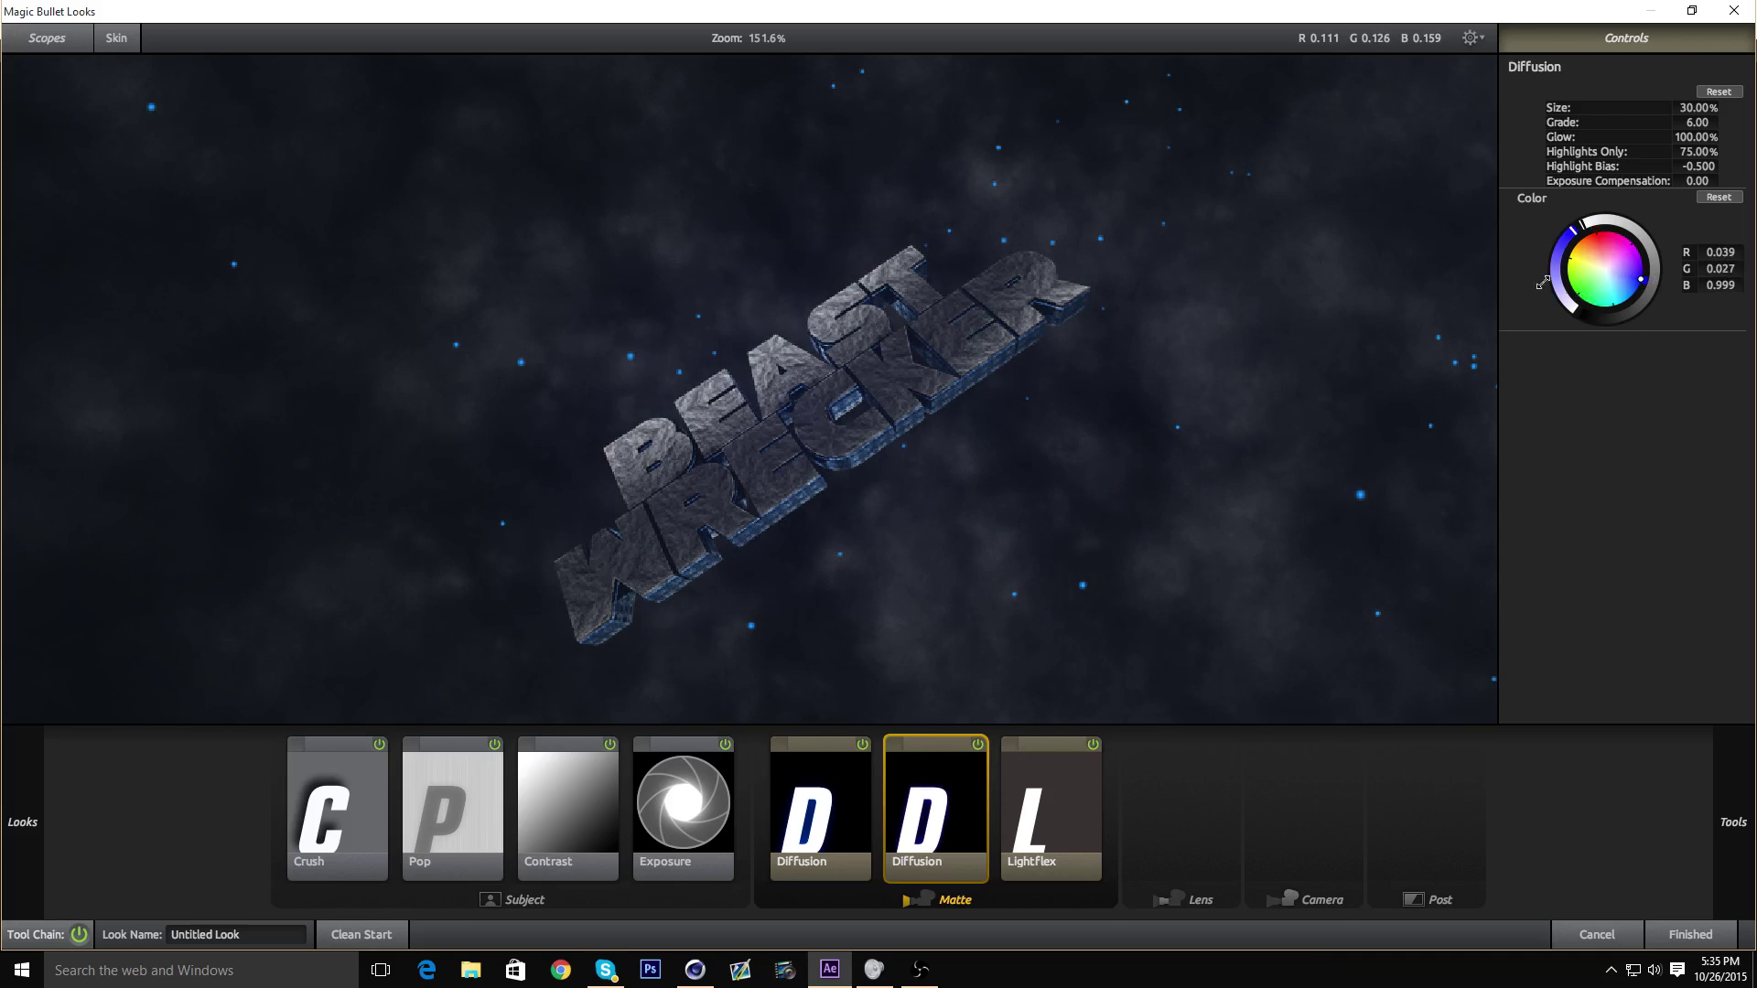
{"action": "scroll", "coordinate": [832, 449], "scroll_direction": "up", "scroll_amount": 3}
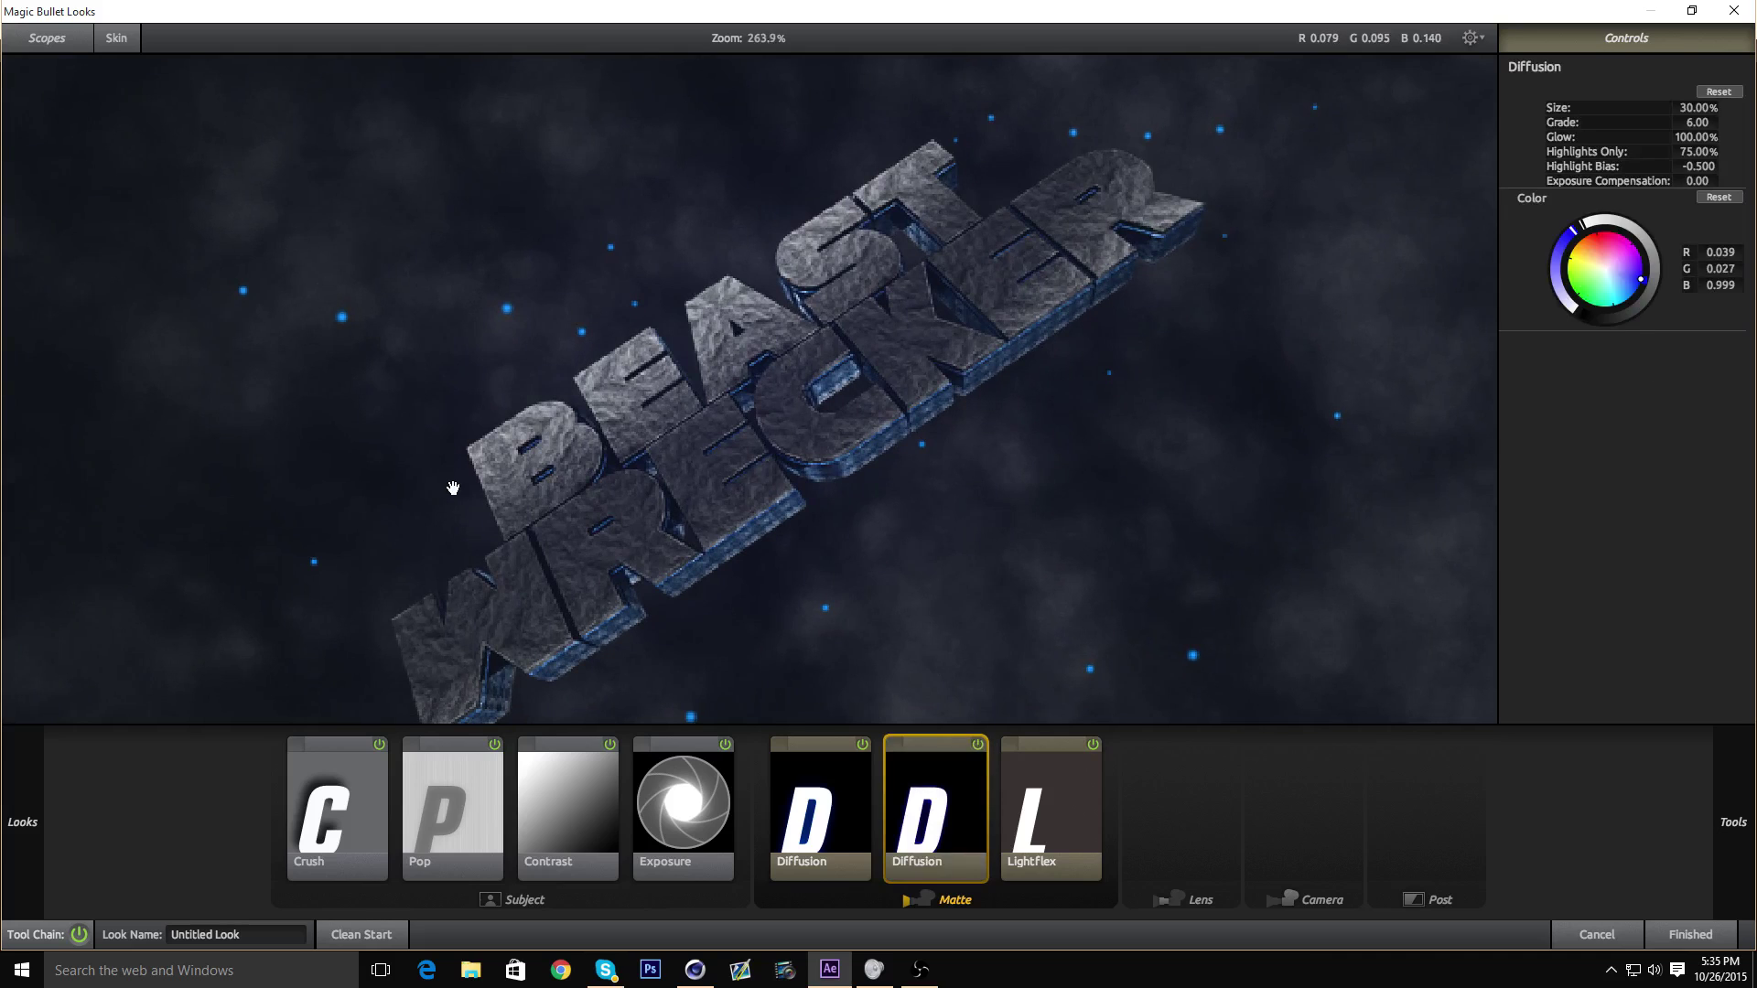
- Examine the effect of the second Diffusion tool on the title lettering and background, close up and at full extent
{"action": "scroll", "coordinate": [619, 271], "scroll_direction": "up", "scroll_amount": 3}
{"action": "left_click_drag", "start_coordinate": [619, 271], "coordinate": [518, 272]}
{"action": "scroll", "coordinate": [430, 525], "scroll_direction": "up", "scroll_amount": 1}
{"action": "left_click_drag", "start_coordinate": [486, 432], "coordinate": [678, 272]}
{"action": "scroll", "coordinate": [613, 590], "scroll_direction": "down", "scroll_amount": 4}
{"action": "scroll", "coordinate": [619, 521], "scroll_direction": "up", "scroll_amount": 3}
{"action": "left_click_drag", "start_coordinate": [718, 392], "coordinate": [634, 399]}
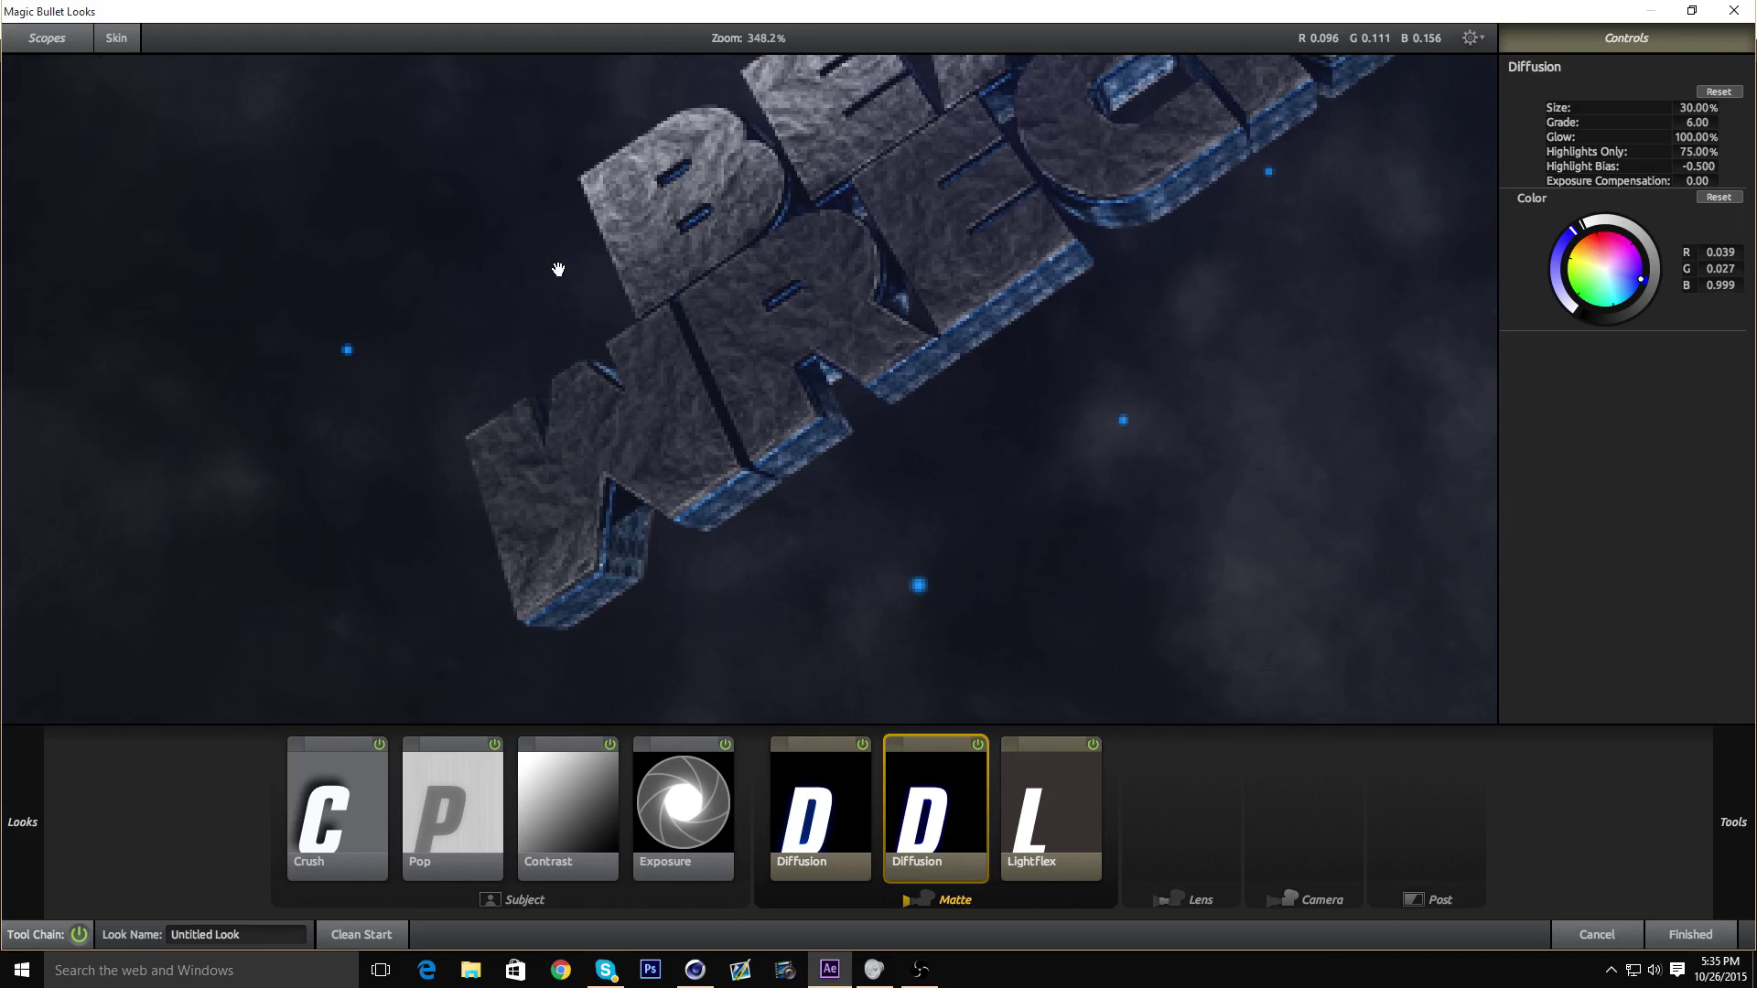
{"action": "scroll", "coordinate": [772, 411], "scroll_direction": "down", "scroll_amount": 3}
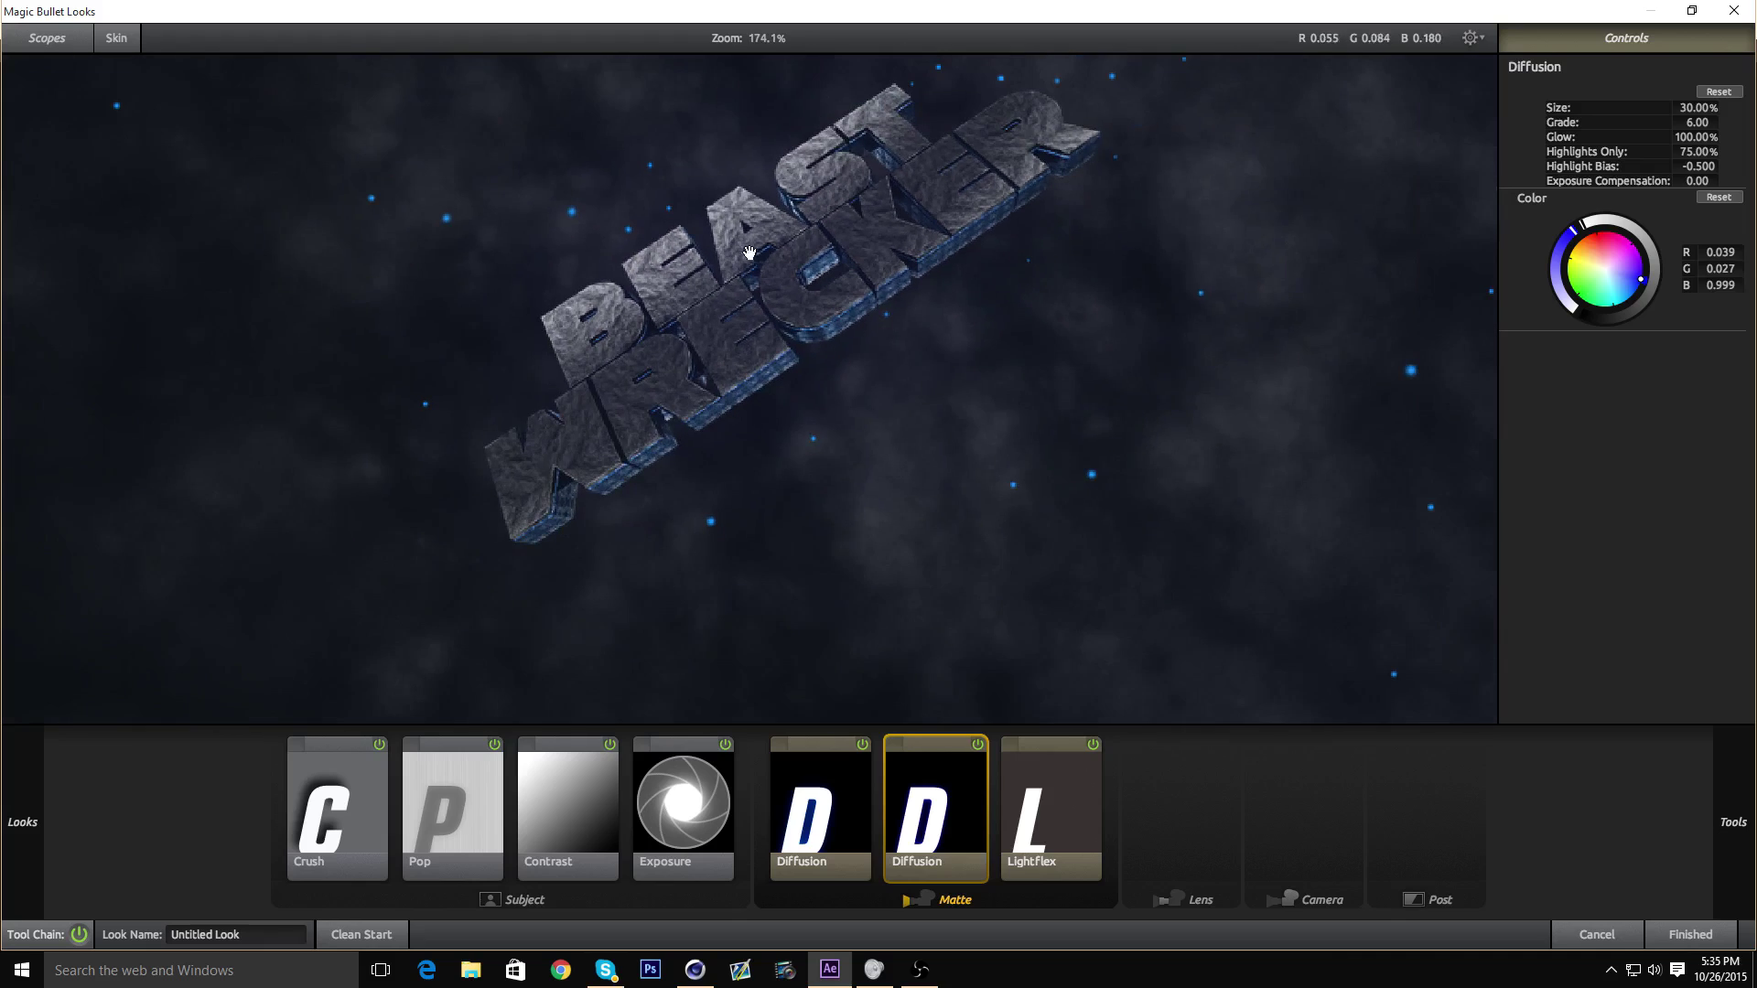
{"action": "scroll", "coordinate": [747, 442], "scroll_direction": "up", "scroll_amount": 3}
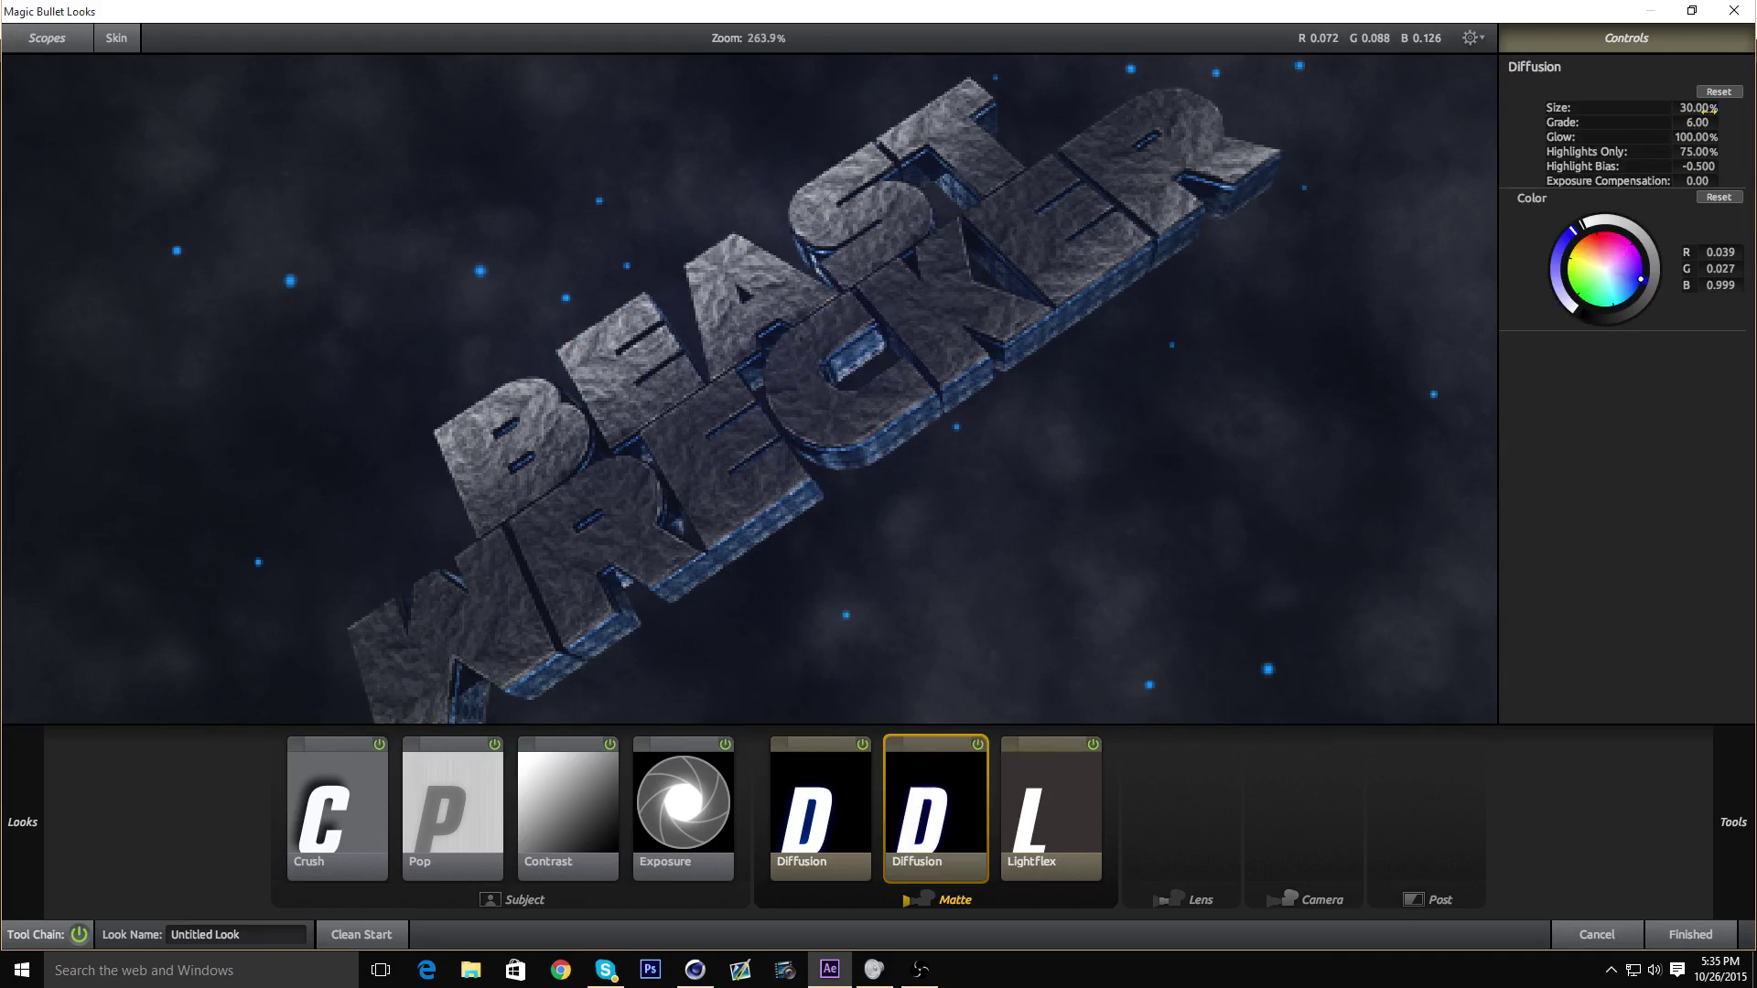
- Try a grade of 3 on the second Diffusion tool, and return it to 6
{"action": "left_click", "coordinate": [1704, 121]}
{"action": "type", "text": "3"}
{"action": "key", "text": "Return"}
{"action": "left_click", "coordinate": [1694, 122]}
{"action": "type", "text": "6"}
{"action": "key", "text": "Return"}
{"action": "scroll", "coordinate": [819, 320], "scroll_direction": "down", "scroll_amount": 2}
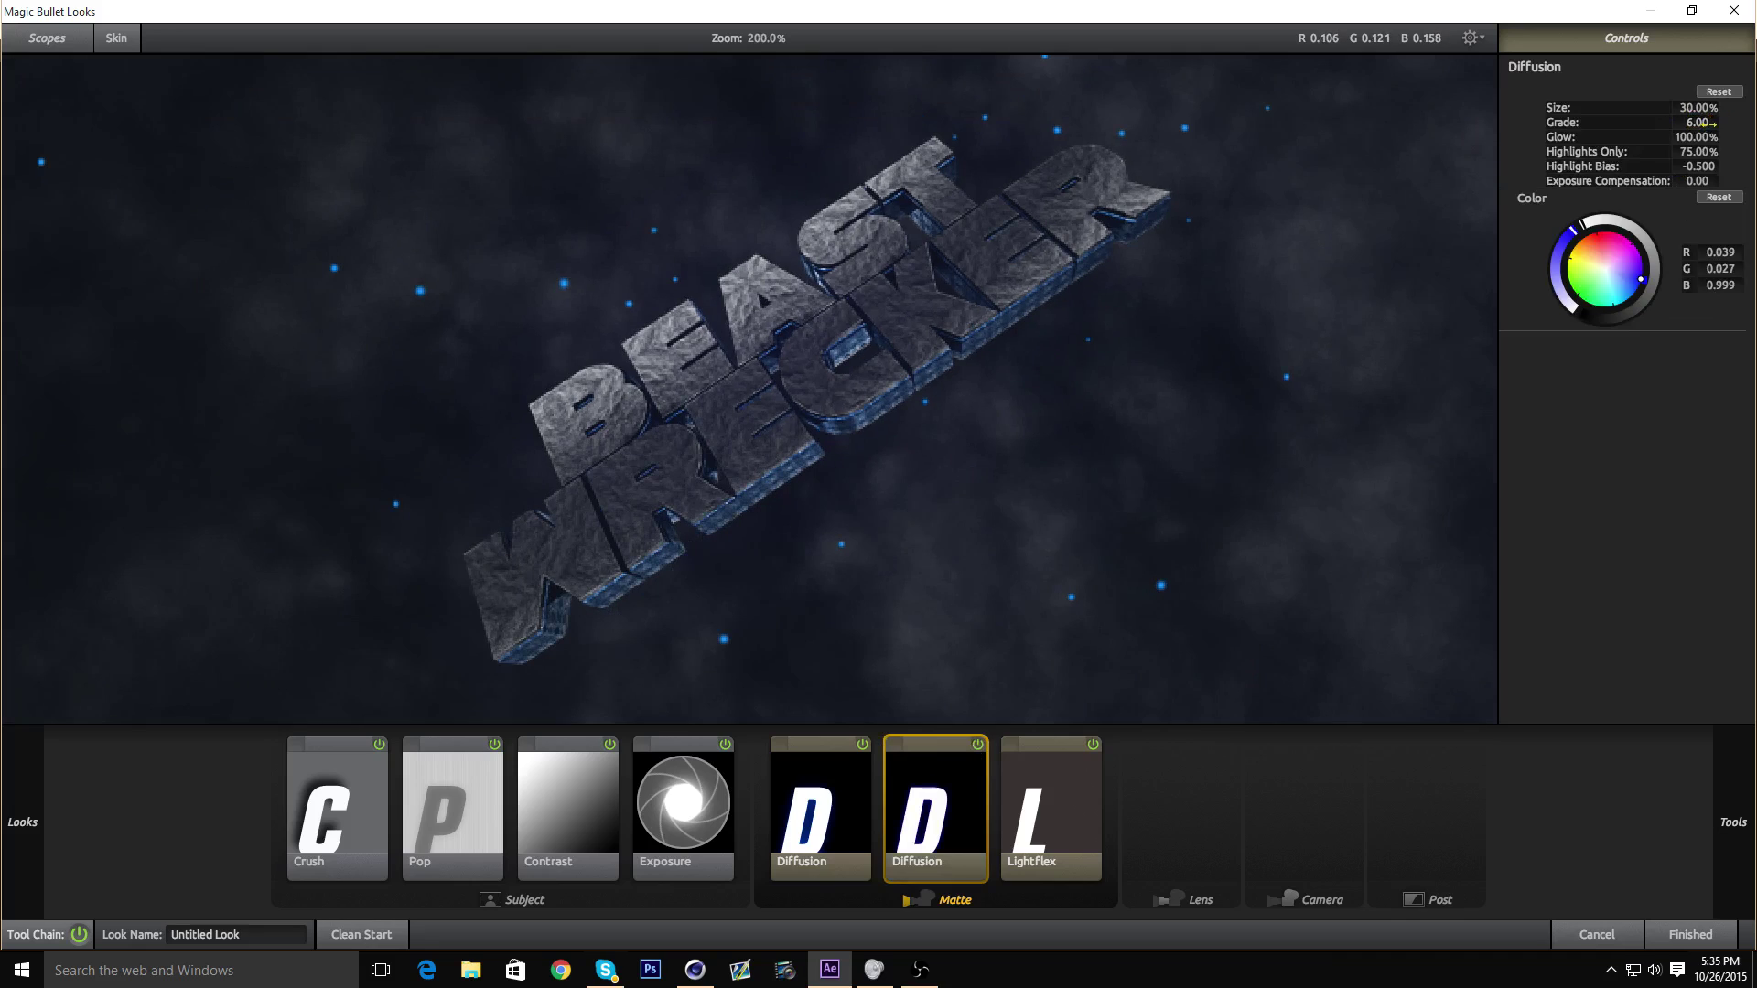
- Set the second Diffusion tool's grade to 3.5
{"action": "left_click", "coordinate": [1707, 123]}
{"action": "type", "text": "3.5"}
{"action": "key", "text": "Return"}
{"action": "scroll", "coordinate": [733, 319], "scroll_direction": "down", "scroll_amount": 7}
- Add a Color Filter tool after Lightflex in the Matte stage
{"action": "mouse_move", "coordinate": [1733, 822]}
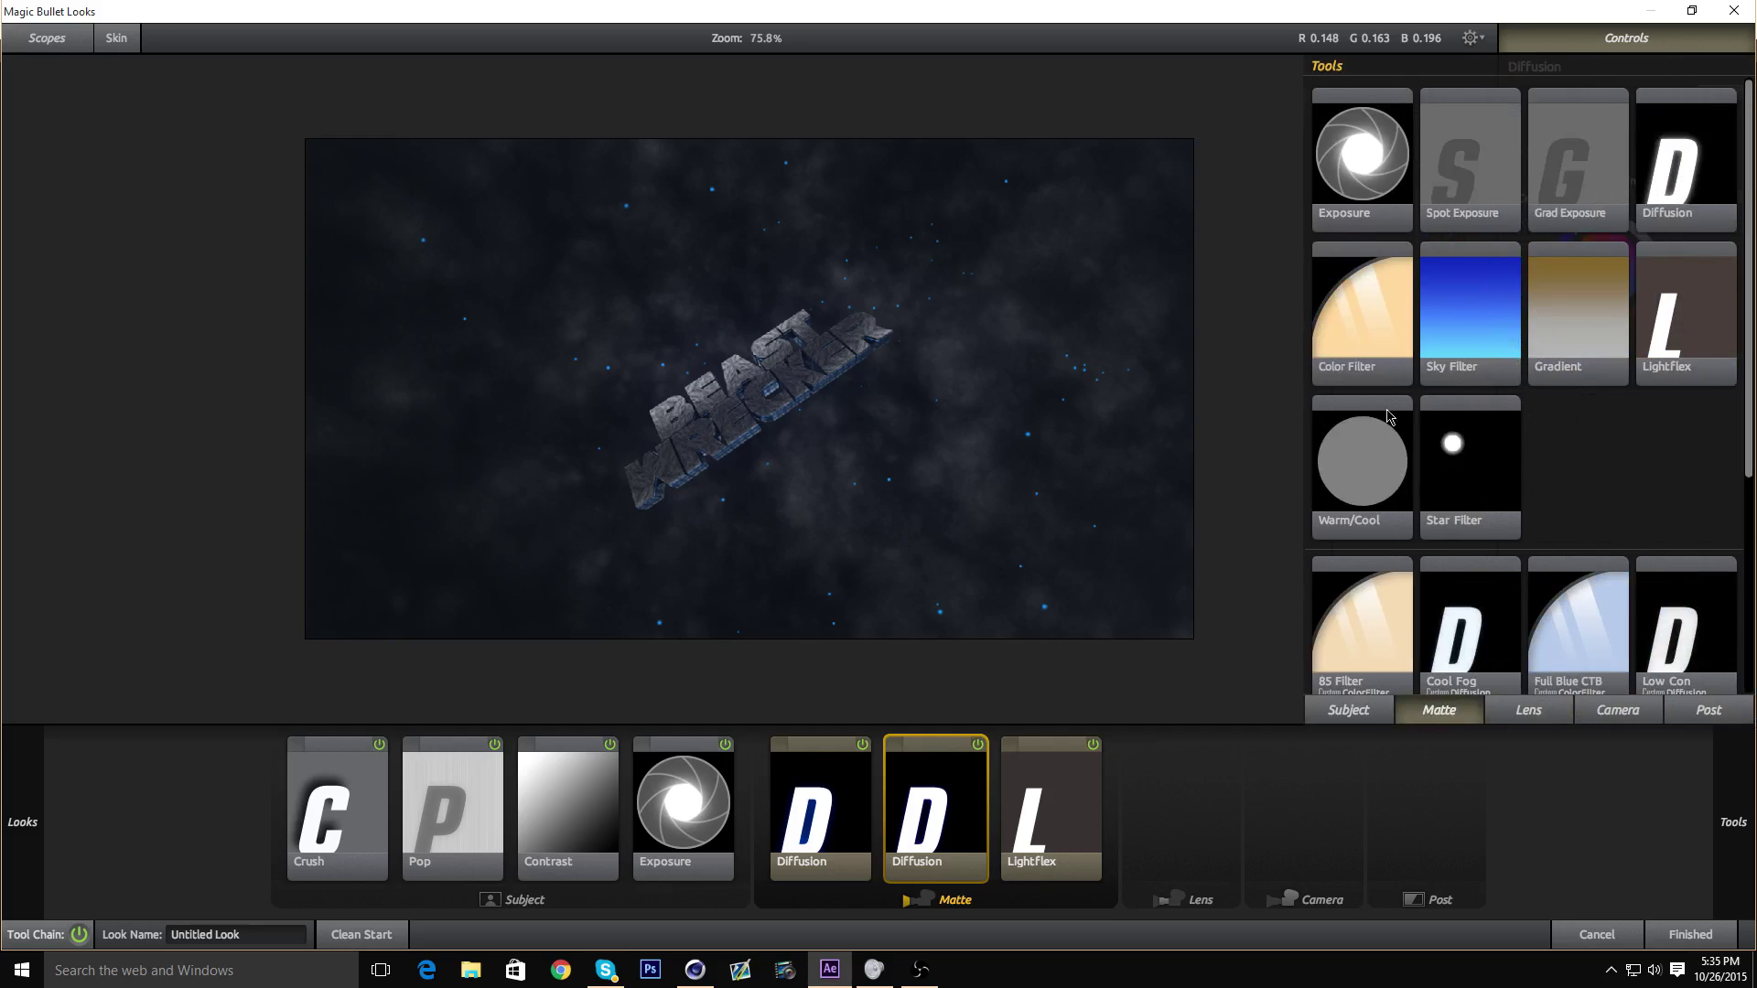
{"action": "mouse_move", "coordinate": [1617, 305]}
{"action": "left_mouse_down"}
{"action": "mouse_move", "coordinate": [1500, 430]}
{"action": "mouse_move", "coordinate": [1208, 613]}
{"action": "mouse_move", "coordinate": [1596, 307]}
{"action": "left_mouse_up"}
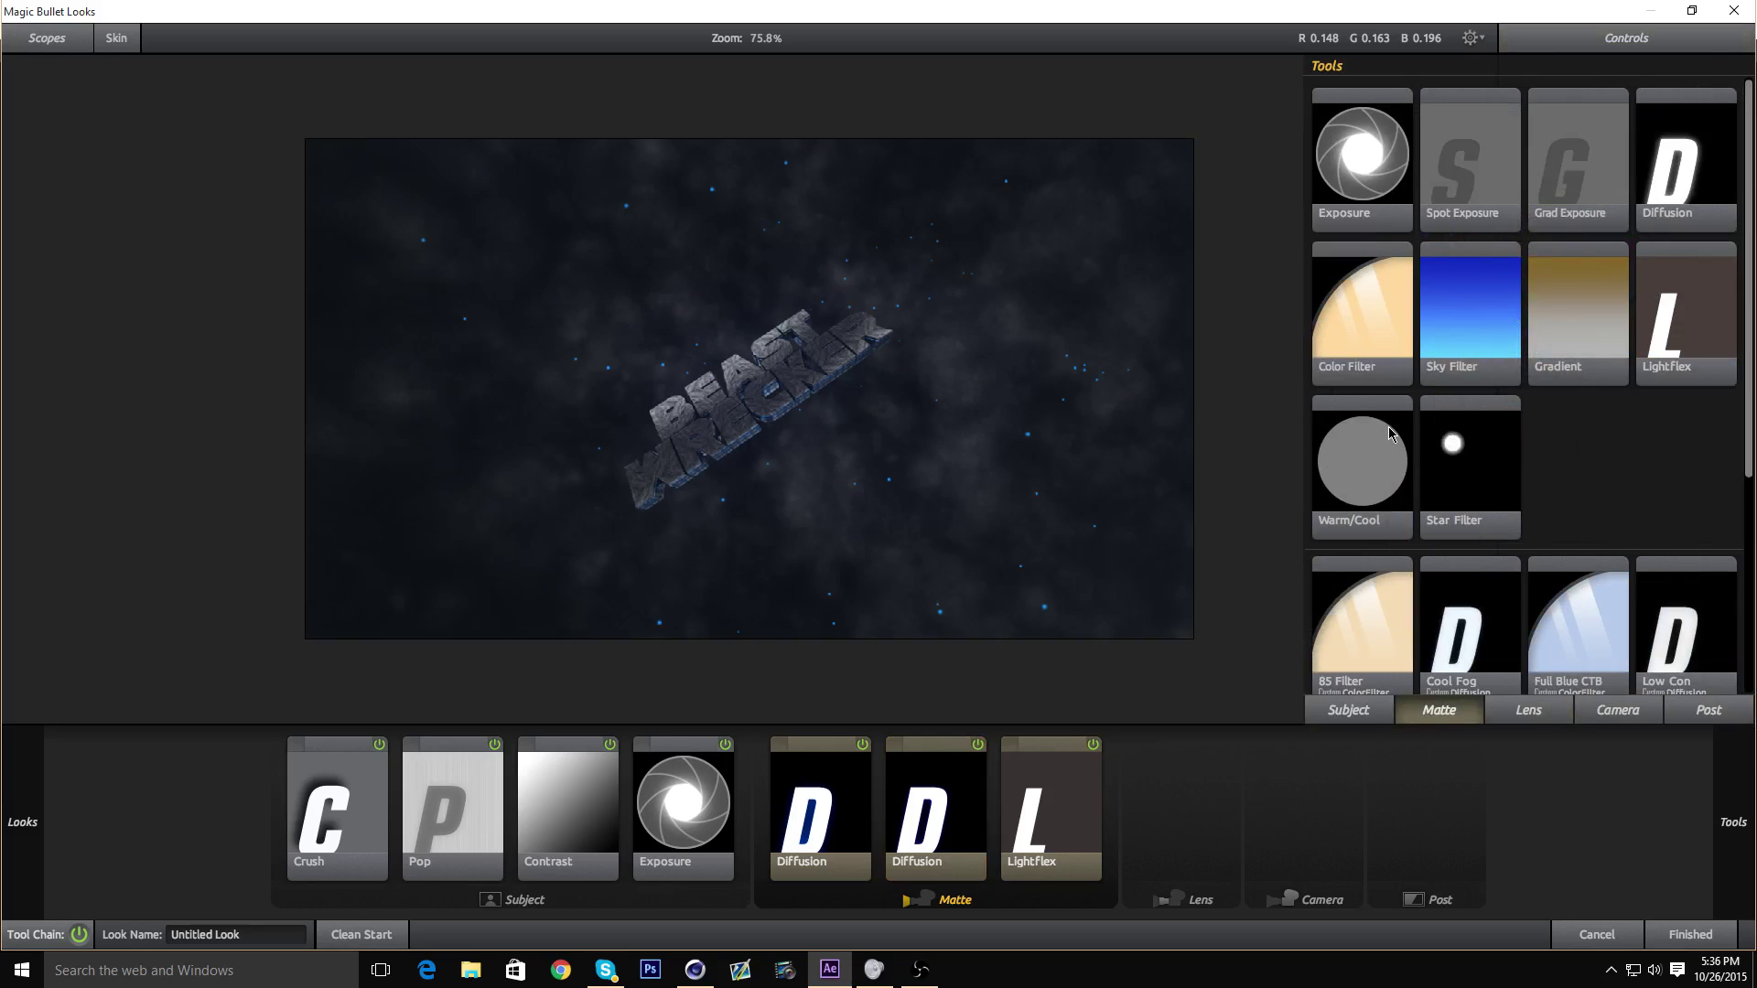
{"action": "left_click_drag", "start_coordinate": [1361, 316], "coordinate": [796, 286]}
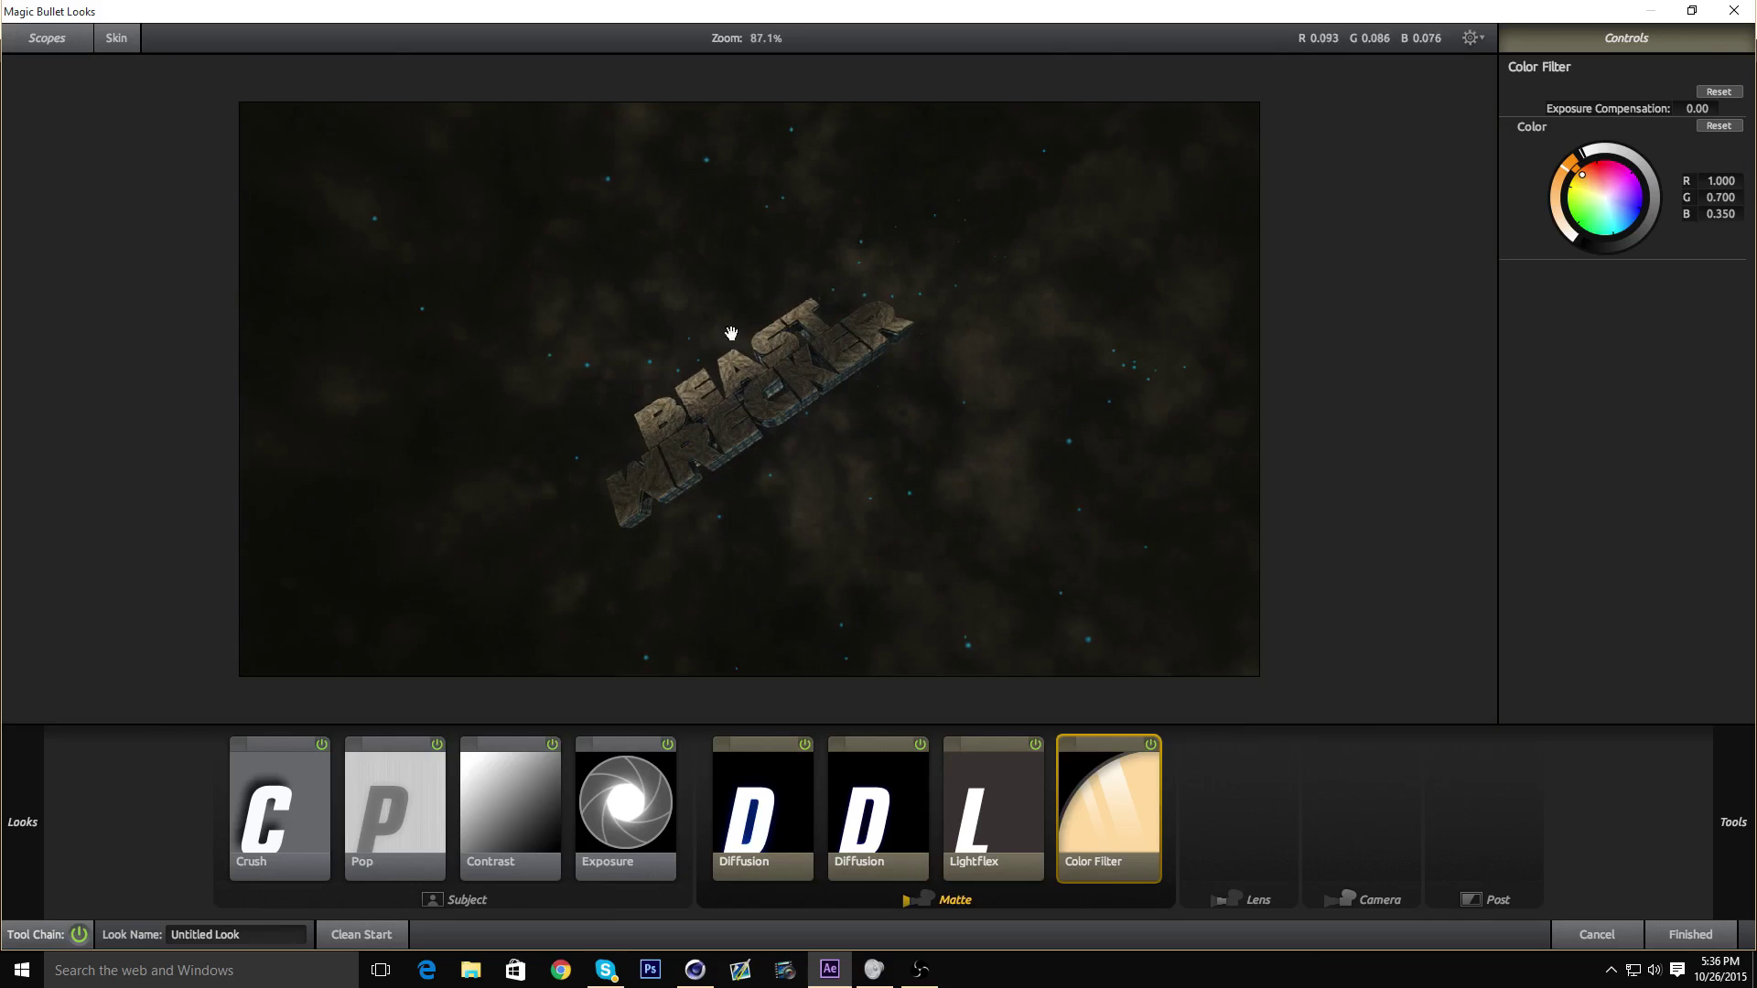
- Try a light blue Color Filter with R 0.027, G 0.617 and B 0.999, and check it on the title
{"action": "scroll", "coordinate": [1455, 208], "scroll_direction": "up", "scroll_amount": 3}
{"action": "left_click_drag", "start_coordinate": [822, 367], "coordinate": [833, 305]}
{"action": "left_click_drag", "start_coordinate": [1610, 208], "coordinate": [1627, 227]}
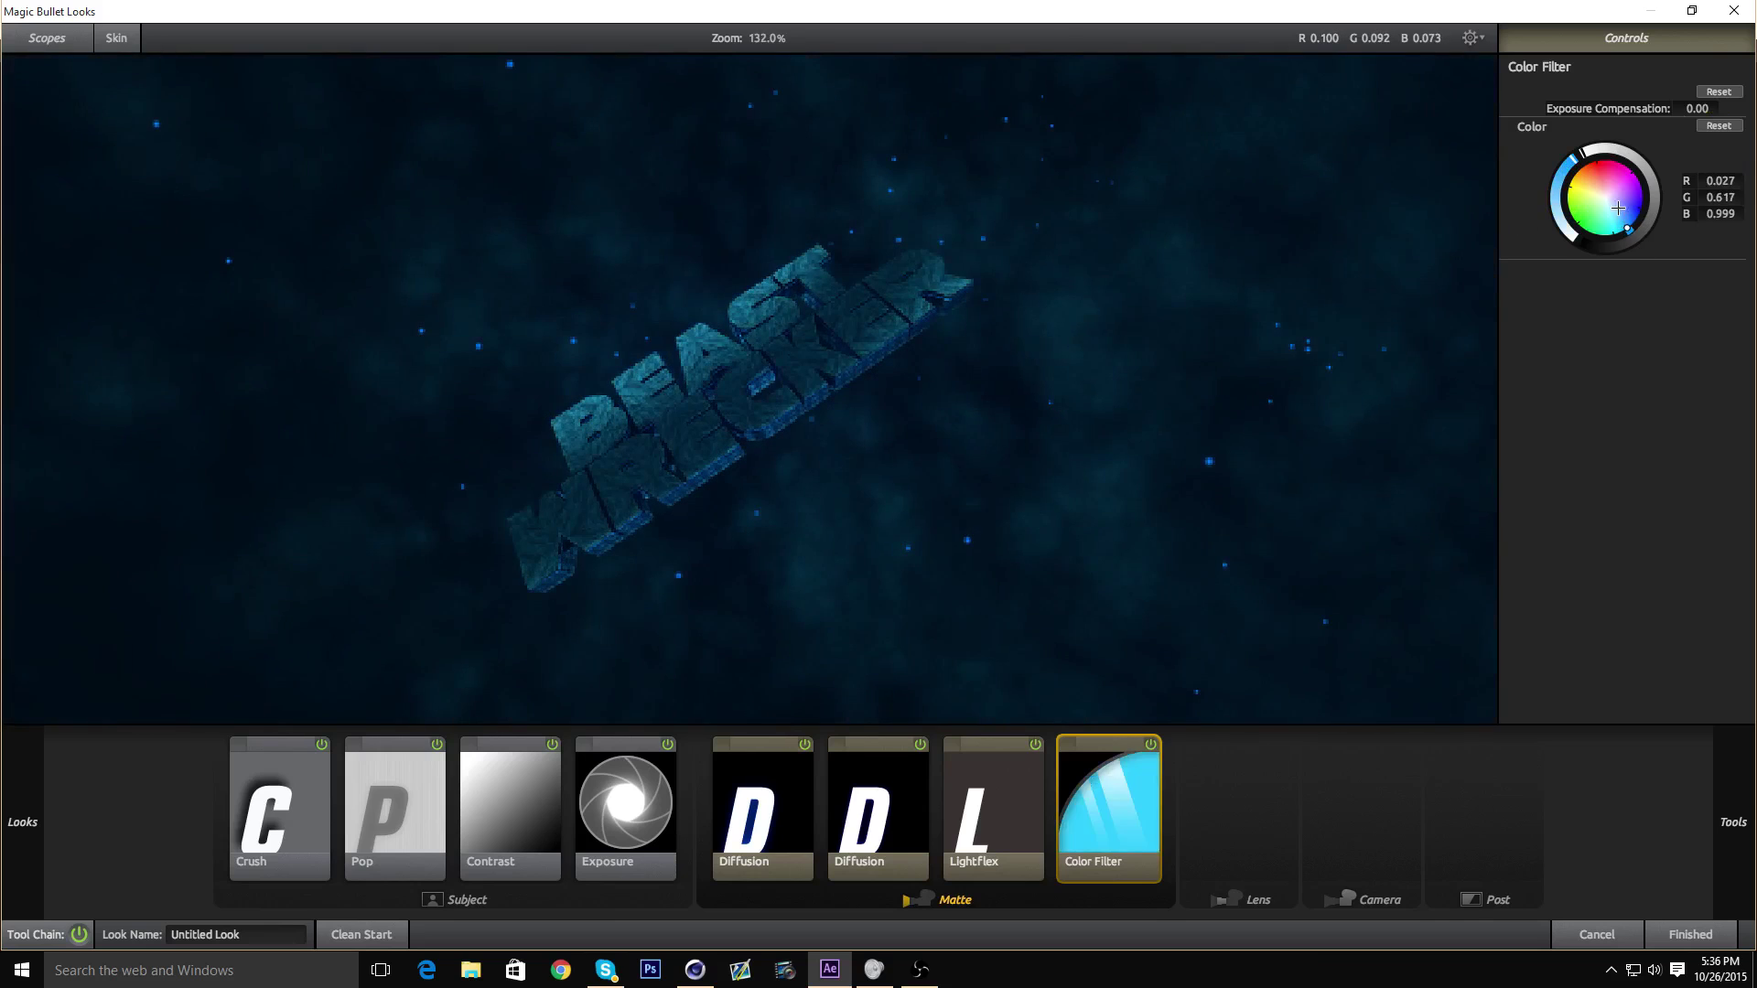
{"action": "left_click", "coordinate": [272, 824]}
{"action": "left_click", "coordinate": [1076, 785]}
{"action": "scroll", "coordinate": [767, 503], "scroll_direction": "down", "scroll_amount": 3}
{"action": "scroll", "coordinate": [753, 504], "scroll_direction": "up", "scroll_amount": 3}
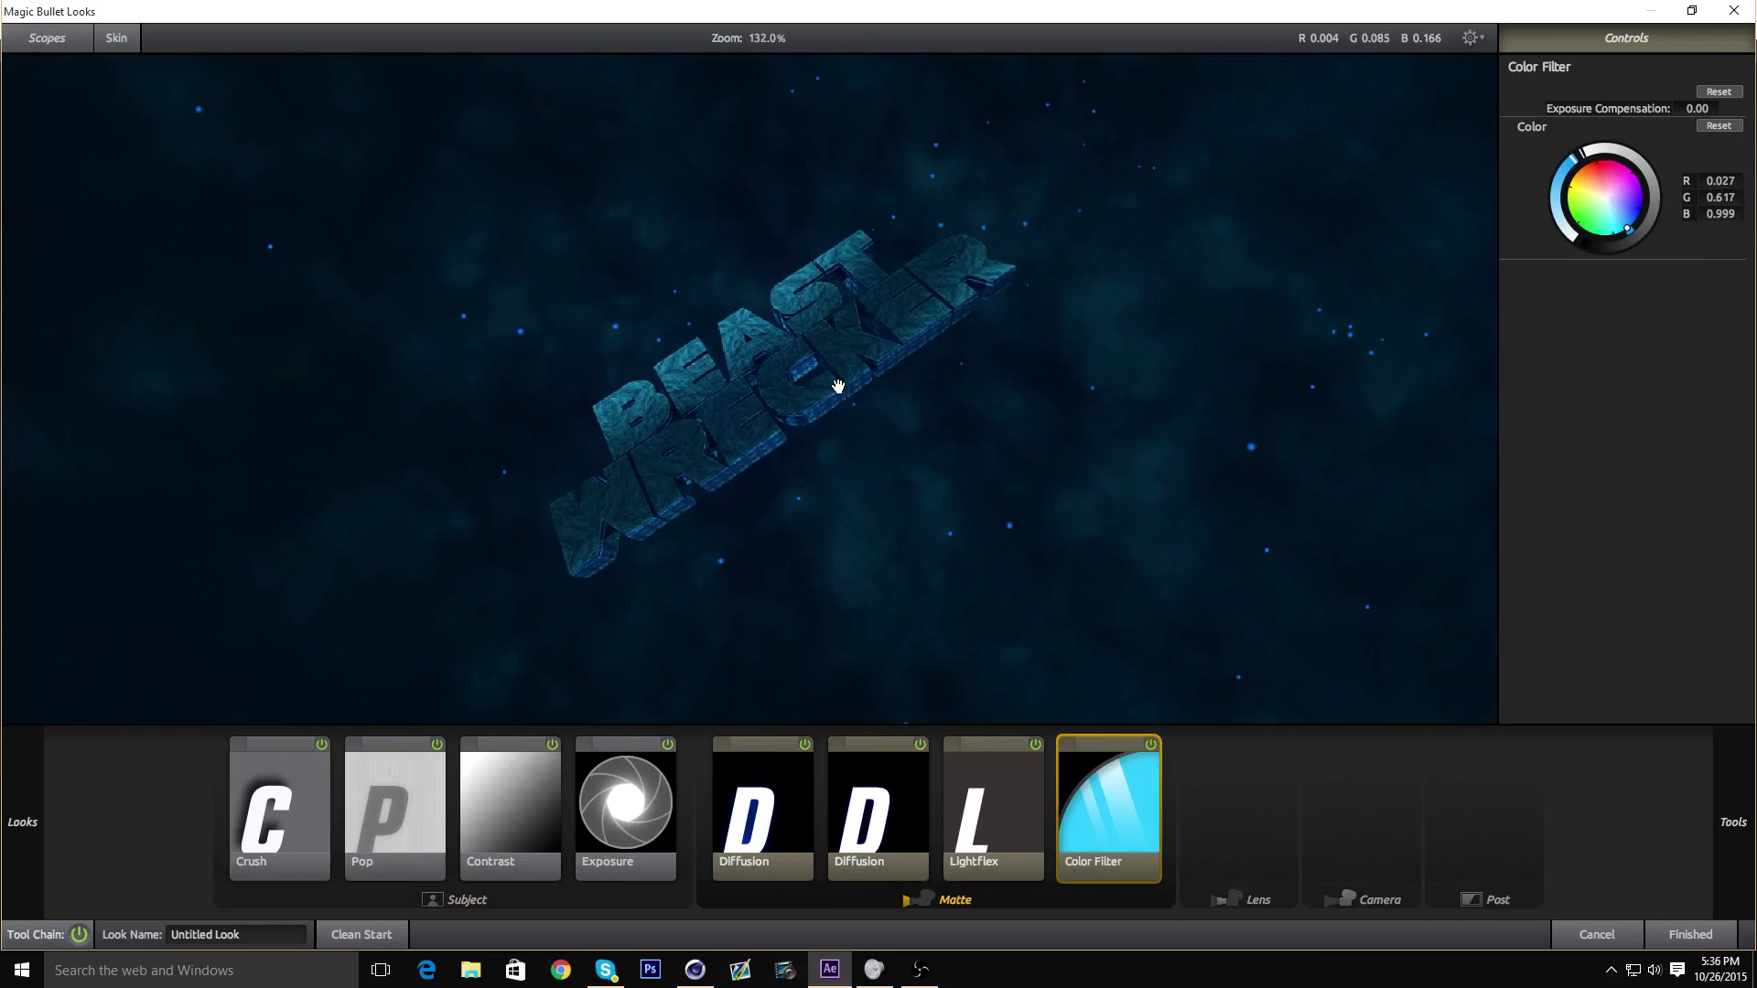
{"action": "left_click_drag", "start_coordinate": [839, 386], "coordinate": [991, 381]}
{"action": "scroll", "coordinate": [733, 384], "scroll_direction": "up", "scroll_amount": 3}
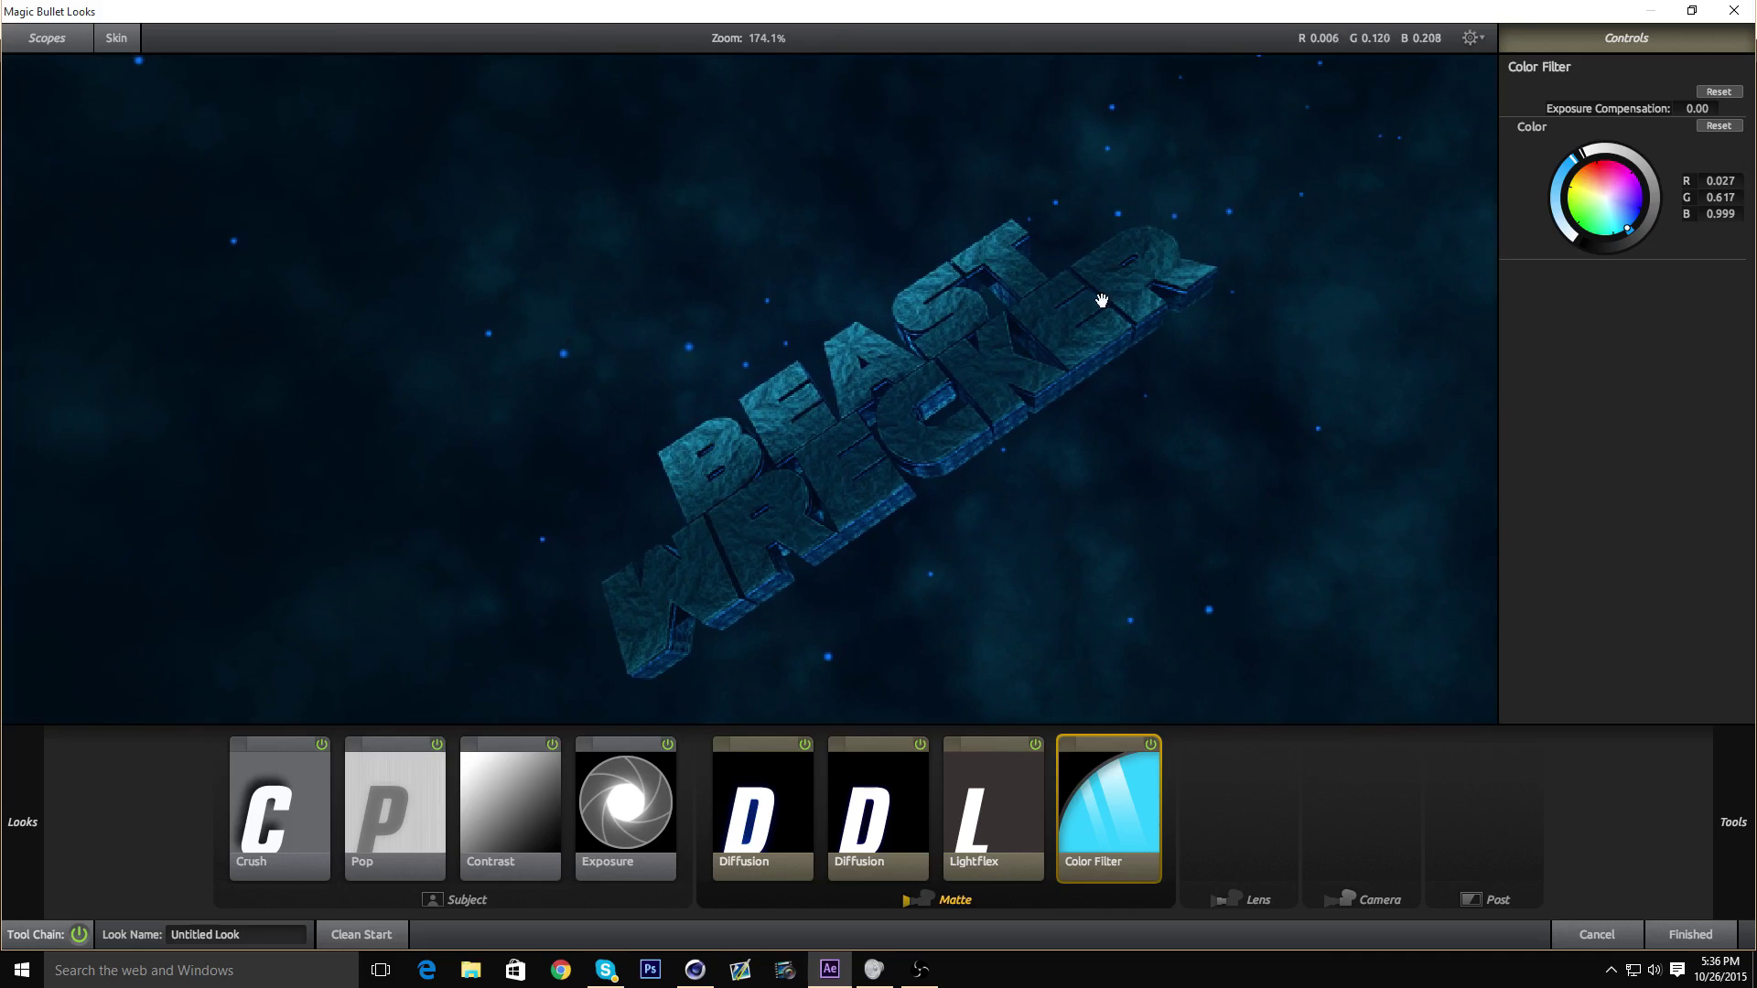
- Shift the Color Filter's hue to a deeper blue and soften it to R 0.848, G 0.909, B 0.999
{"action": "left_click_drag", "start_coordinate": [1626, 211], "coordinate": [1633, 223]}
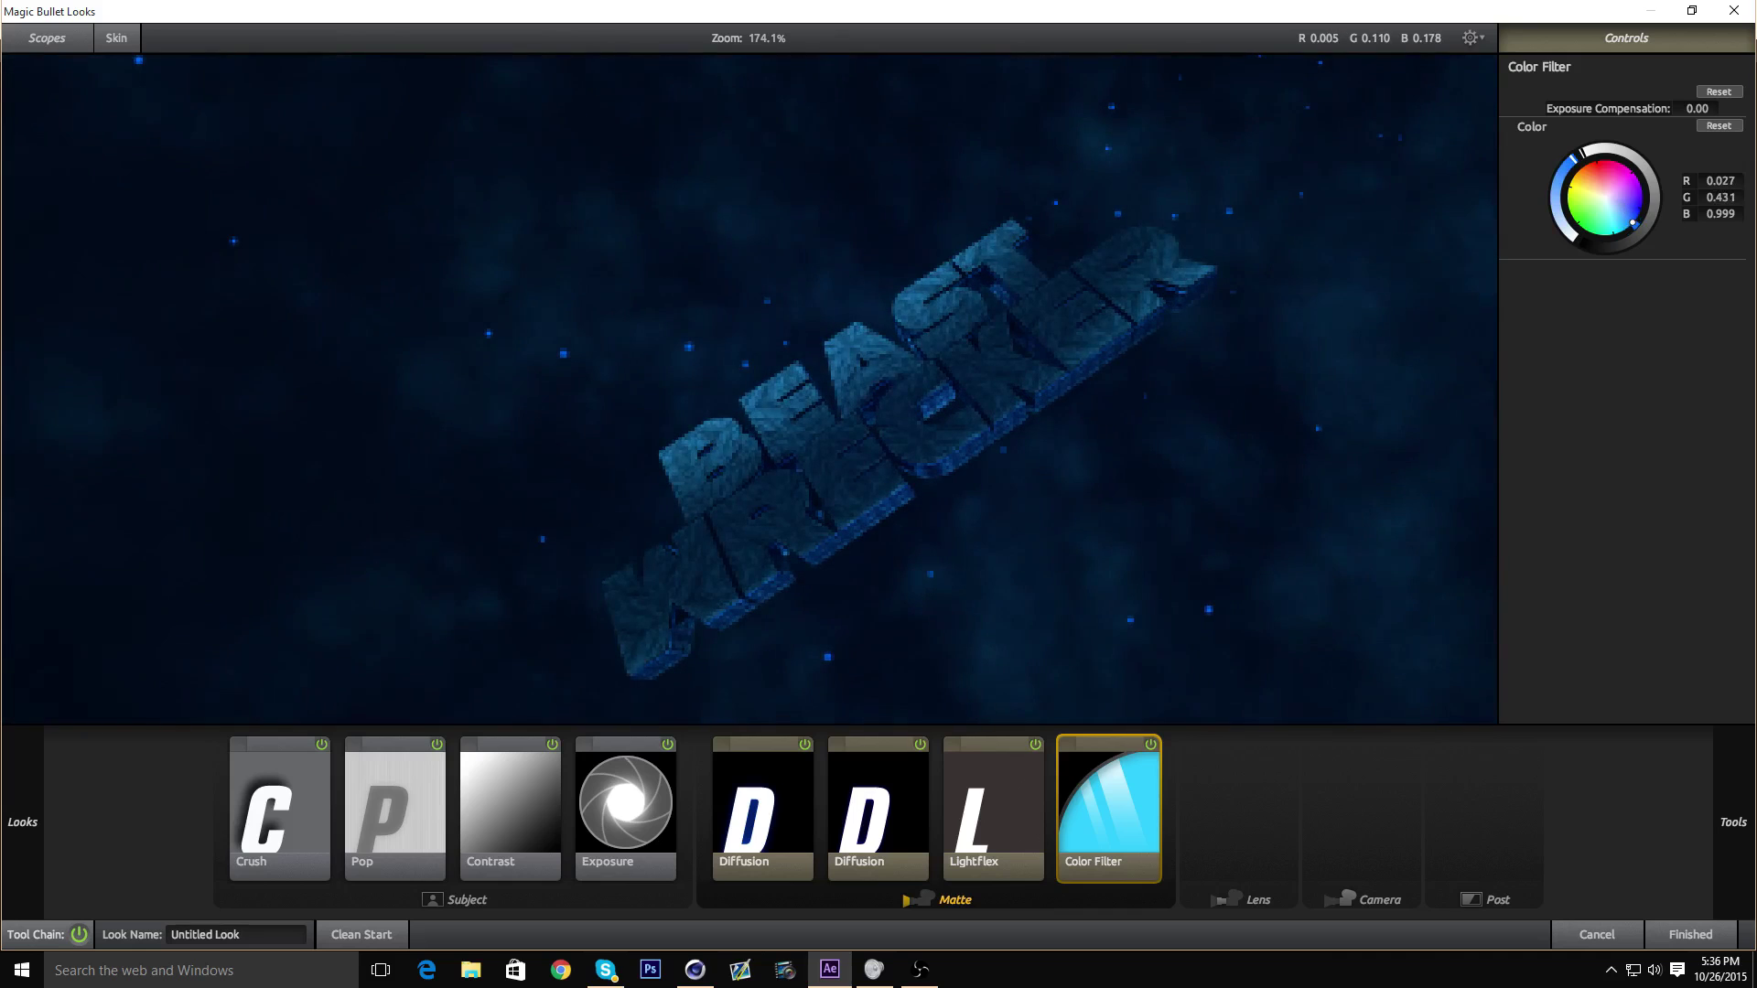
{"action": "left_click_drag", "start_coordinate": [1574, 156], "coordinate": [1582, 150]}
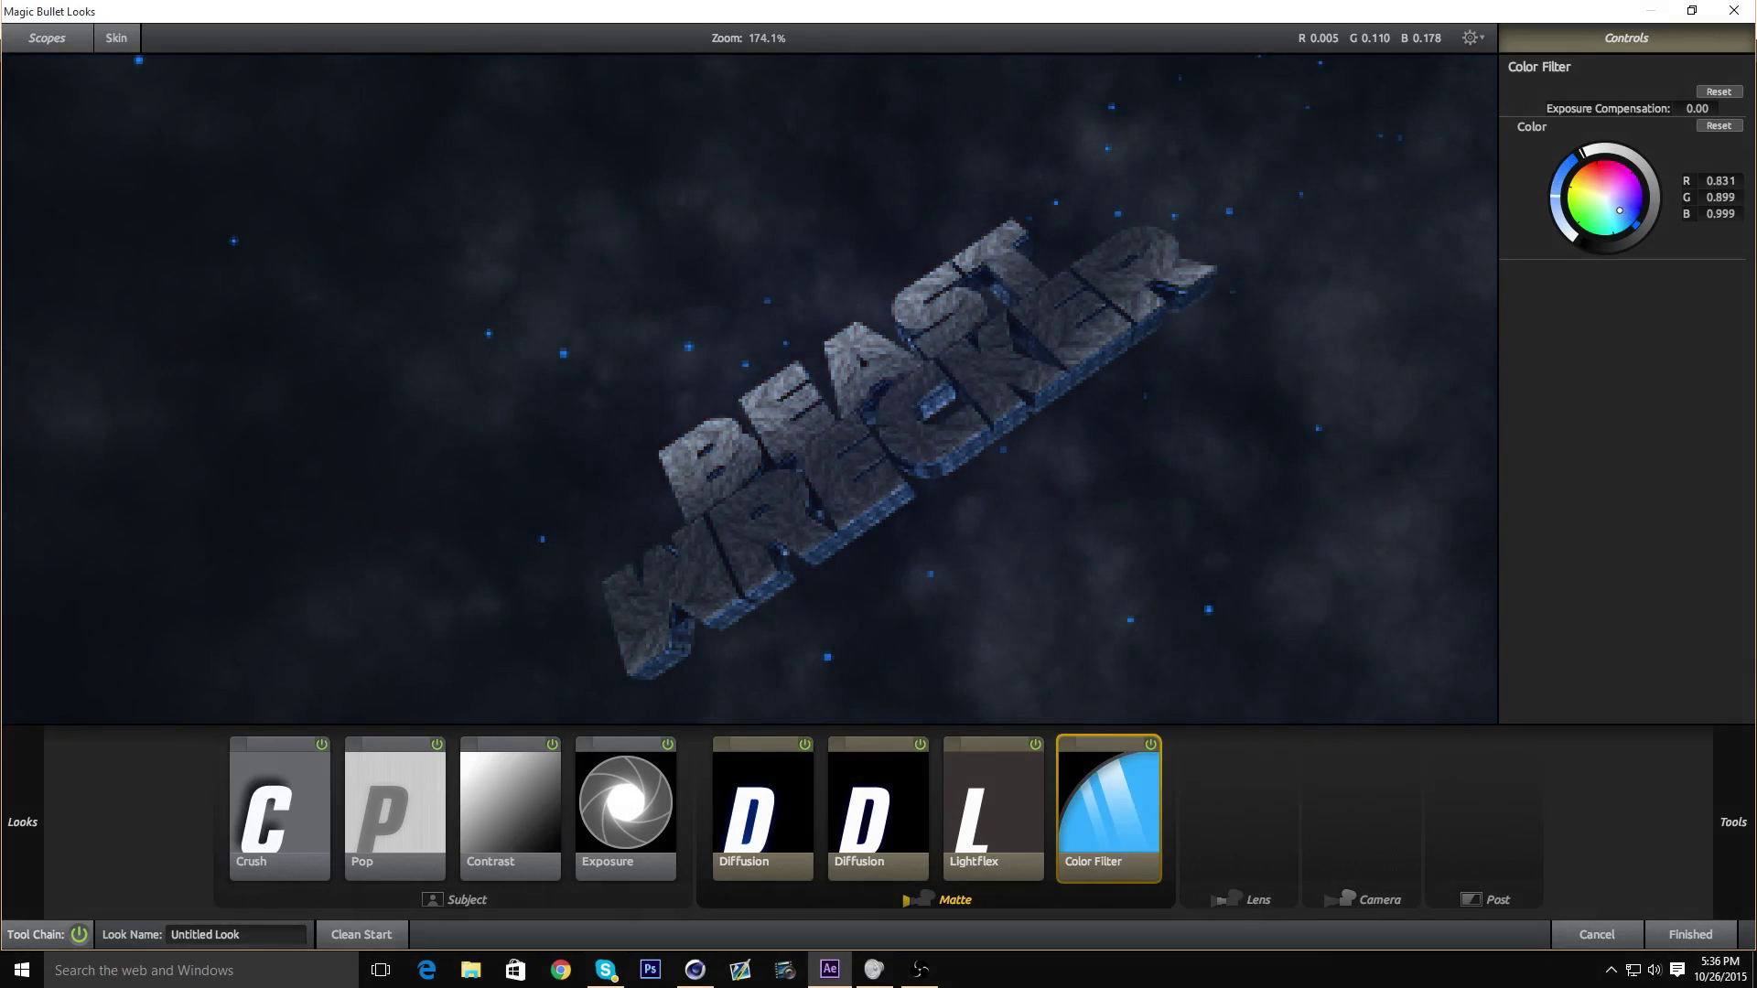
{"action": "scroll", "coordinate": [949, 238], "scroll_direction": "down", "scroll_amount": 3}
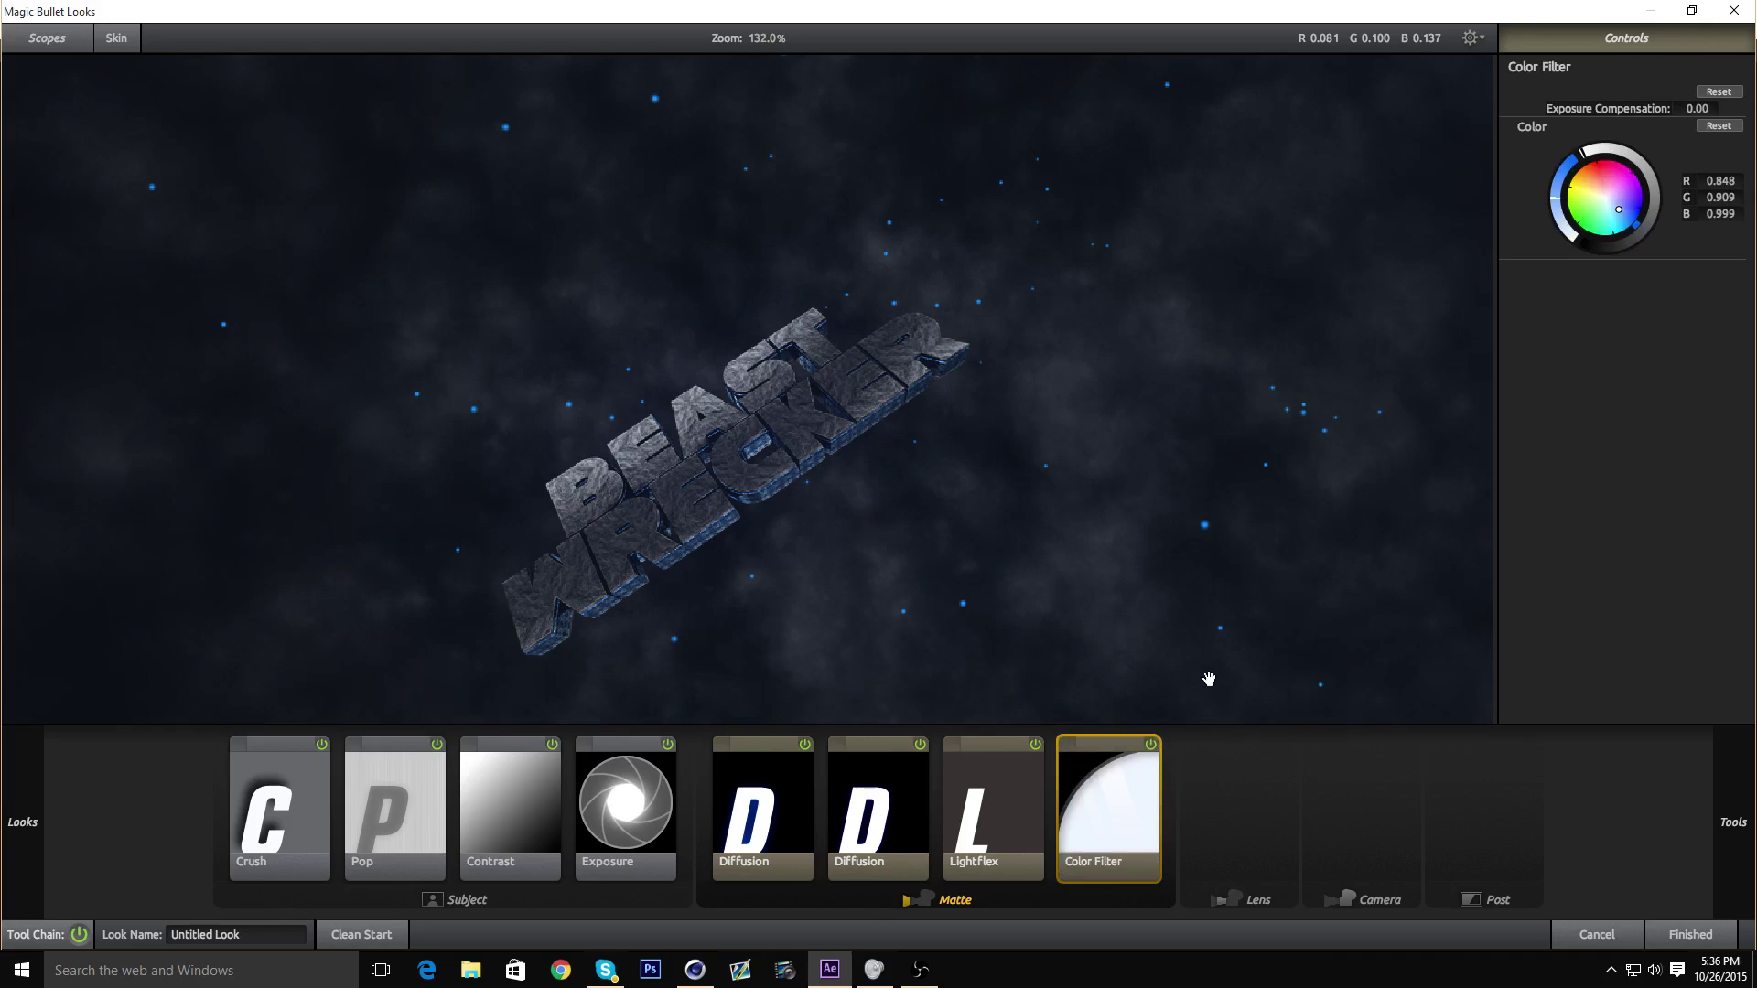
- Weaken the Color Filter to R 0.955, G 0.973, B 0.999 and compare the frame with the filter off and on
{"action": "left_click_drag", "start_coordinate": [1557, 197], "coordinate": [1558, 218]}
{"action": "left_click", "coordinate": [1150, 744]}
{"action": "left_click", "coordinate": [1150, 744]}
{"action": "scroll", "coordinate": [605, 427], "scroll_direction": "up", "scroll_amount": 3}
{"action": "left_click_drag", "start_coordinate": [604, 427], "coordinate": [1021, 242]}
{"action": "scroll", "coordinate": [820, 372], "scroll_direction": "up", "scroll_amount": 2}
{"action": "left_click_drag", "start_coordinate": [780, 404], "coordinate": [600, 448]}
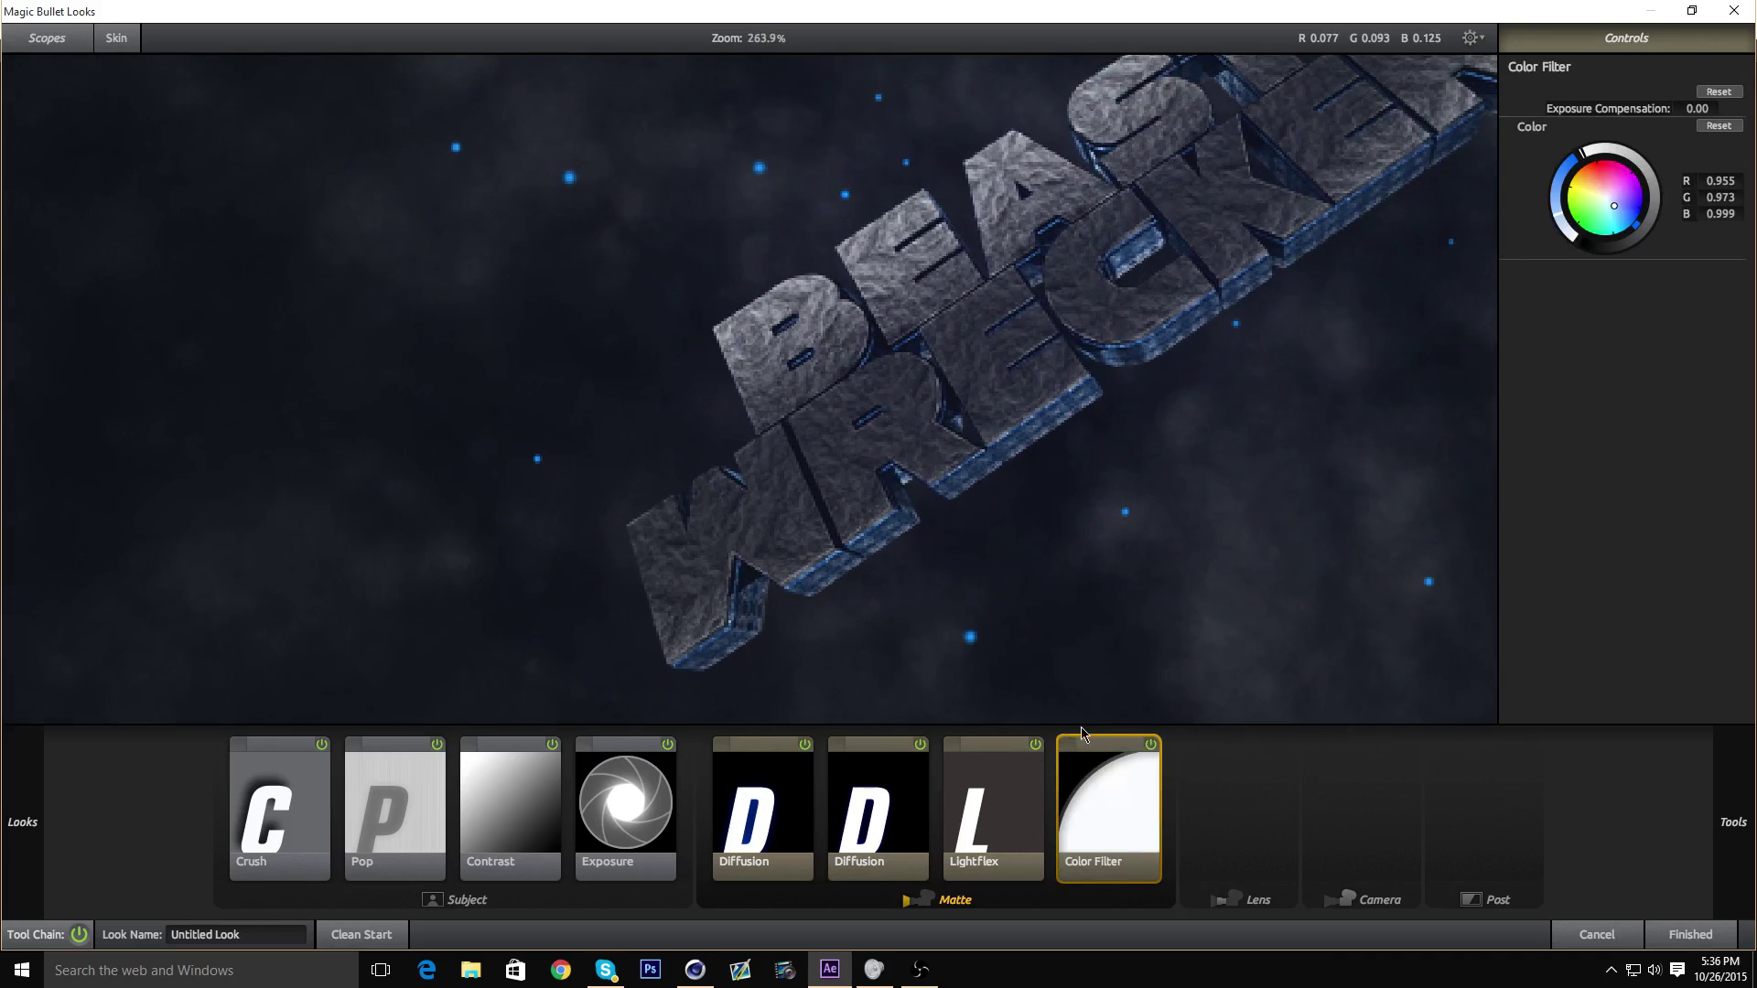
{"action": "left_click", "coordinate": [1148, 746]}
{"action": "left_click", "coordinate": [1149, 746]}
- Strengthen the Color Filter slightly to R 0.942, G 0.965, B 0.999 and compare the frame without and with it
{"action": "left_click_drag", "start_coordinate": [1559, 213], "coordinate": [1557, 208]}
{"action": "left_click", "coordinate": [1153, 748]}
{"action": "left_click", "coordinate": [1153, 749]}
{"action": "left_click", "coordinate": [1153, 748]}
{"action": "left_click", "coordinate": [1153, 749]}
{"action": "scroll", "coordinate": [941, 302], "scroll_direction": "down", "scroll_amount": 5}
{"action": "scroll", "coordinate": [1050, 388], "scroll_direction": "up", "scroll_amount": 1}
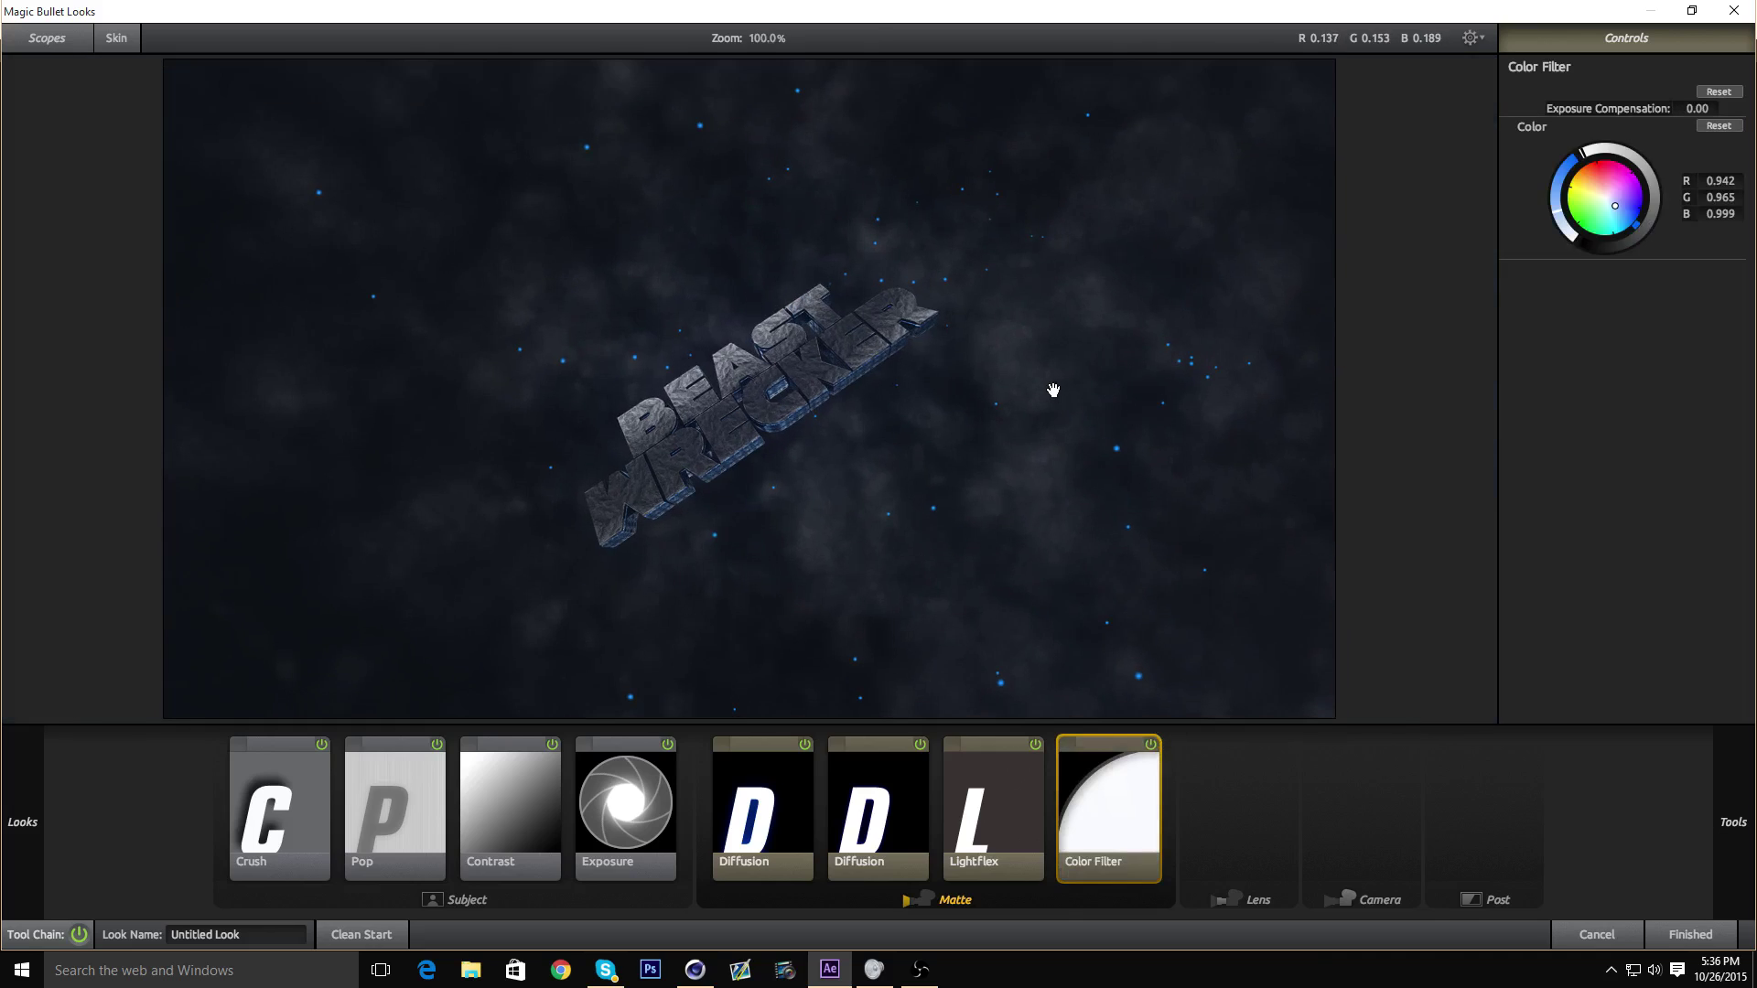
- Add a Warm/Cool tool after the Color Filter in the Matte stage
{"action": "mouse_move", "coordinate": [1702, 748]}
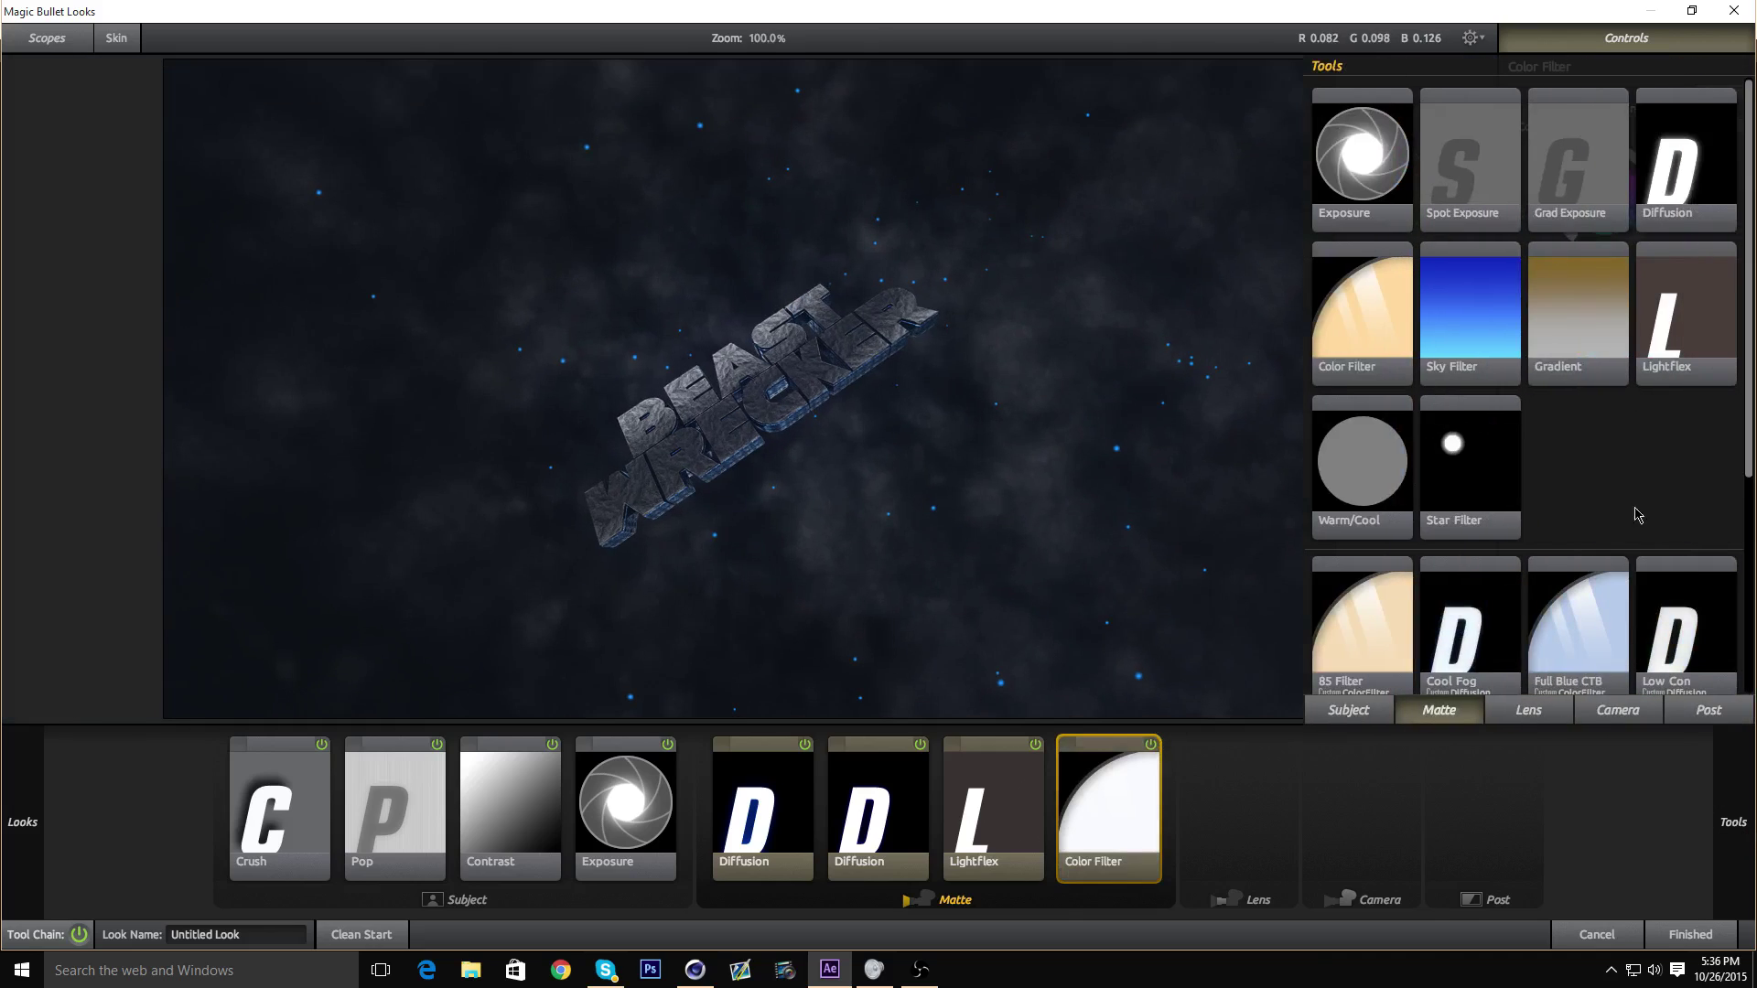
{"action": "scroll", "coordinate": [1535, 334], "scroll_direction": "down", "scroll_amount": 2}
{"action": "scroll", "coordinate": [1534, 334], "scroll_direction": "up", "scroll_amount": 1}
{"action": "left_click_drag", "start_coordinate": [1362, 407], "coordinate": [1135, 798]}
{"action": "scroll", "coordinate": [845, 382], "scroll_direction": "up", "scroll_amount": 1}
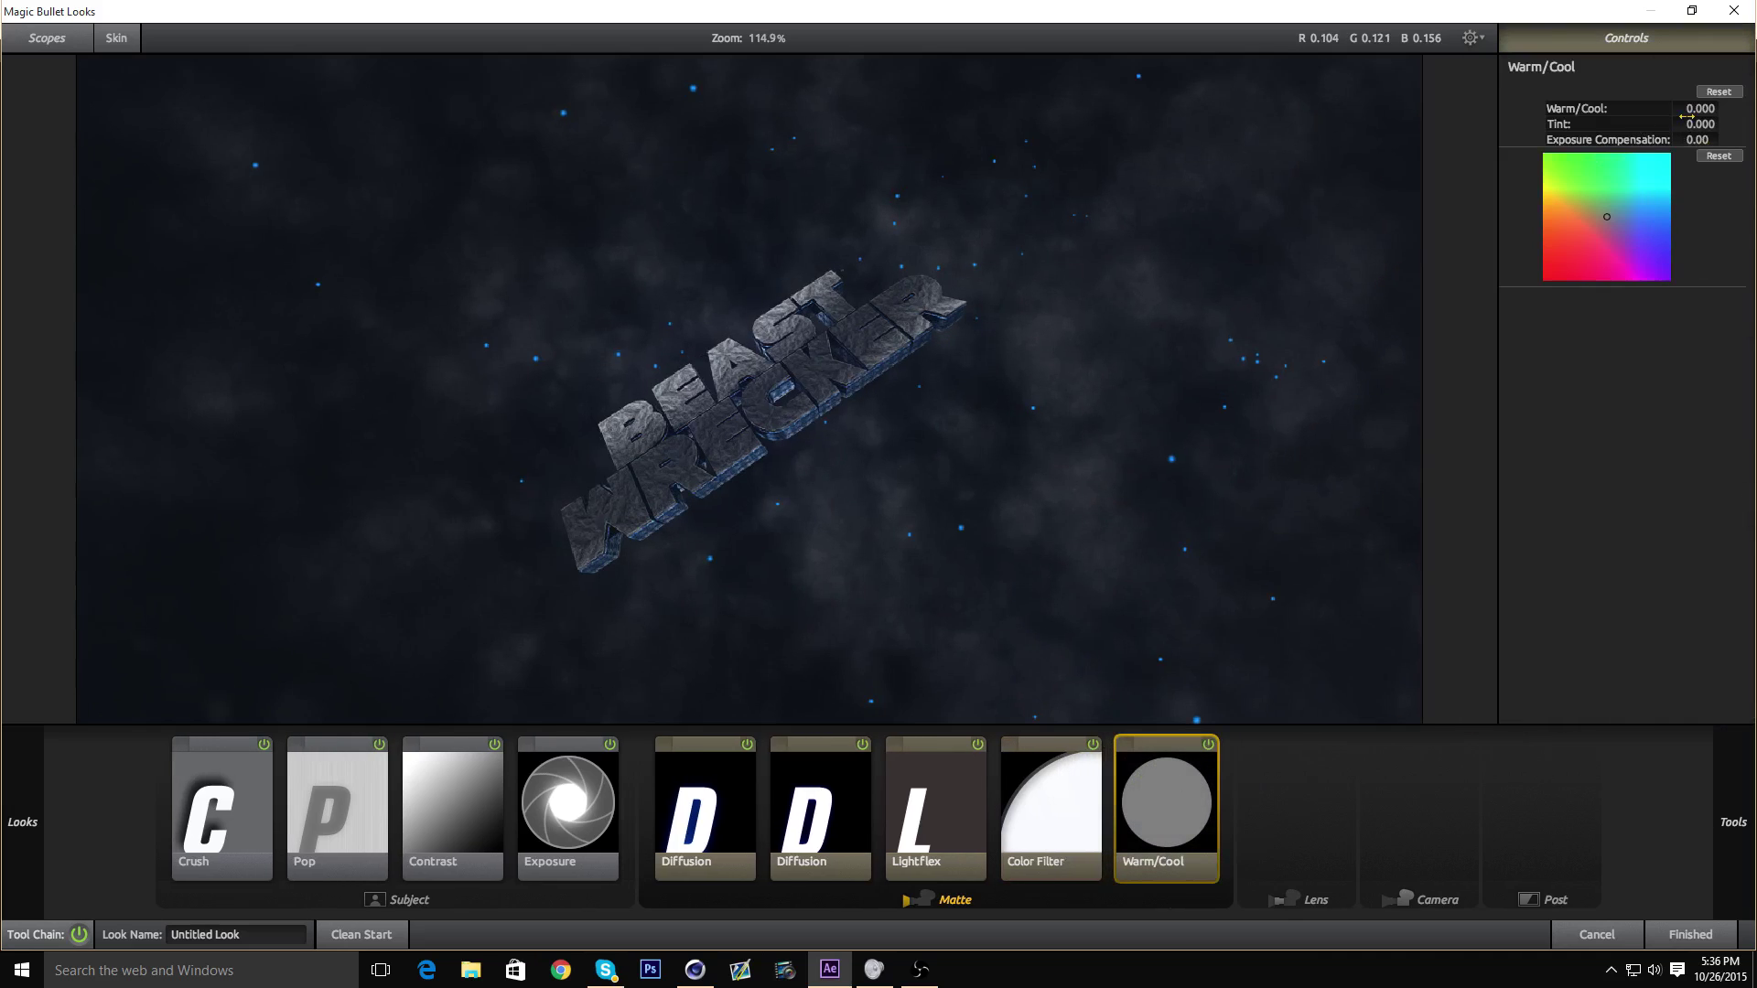
- Try different tints on the Warm/Cool tool, including -3.380, and reset its settings to the defaults
{"action": "mouse_move", "coordinate": [1693, 123]}
{"action": "left_mouse_down"}
{"action": "mouse_move", "coordinate": [1743, 122]}
{"action": "mouse_move", "coordinate": [1700, 120]}
{"action": "left_mouse_up"}
{"action": "mouse_move", "coordinate": [1605, 217]}
{"action": "left_mouse_down"}
{"action": "mouse_move", "coordinate": [1582, 202]}
{"action": "mouse_move", "coordinate": [1625, 212]}
{"action": "left_mouse_up"}
{"action": "mouse_move", "coordinate": [1698, 122]}
{"action": "left_mouse_down"}
{"action": "mouse_move", "coordinate": [1739, 123]}
{"action": "mouse_move", "coordinate": [1380, 259]}
{"action": "left_mouse_up"}
{"action": "left_click", "coordinate": [1708, 91]}
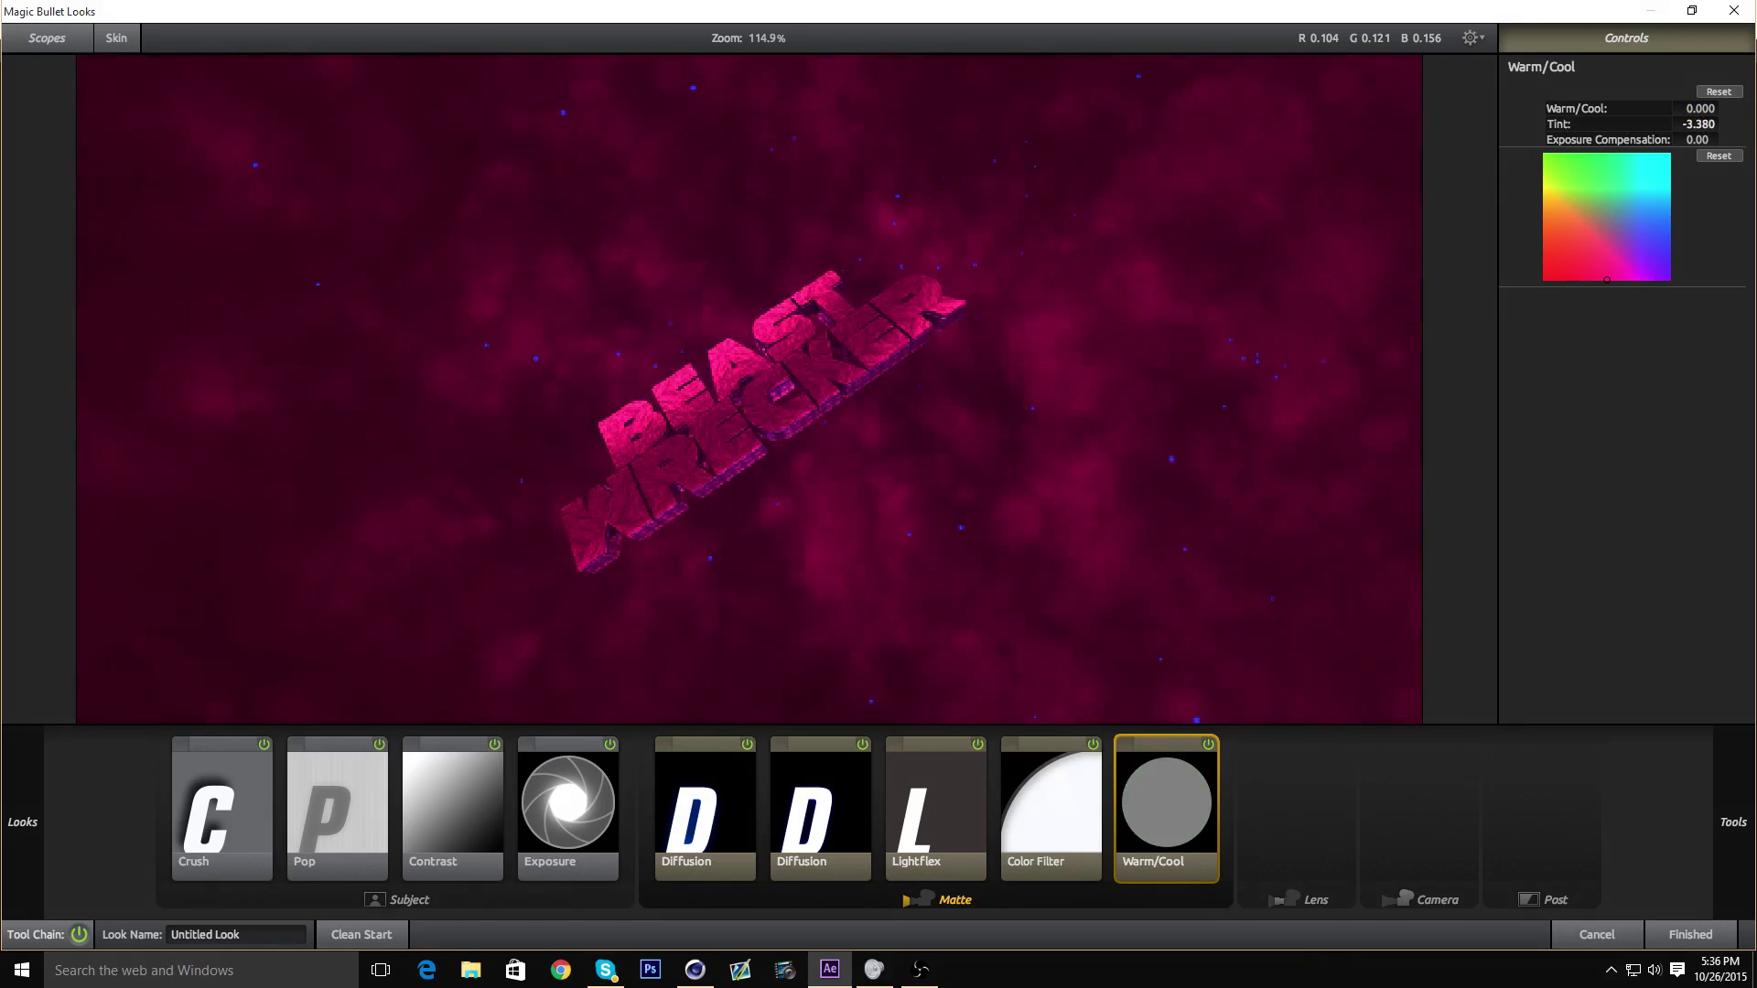
{"action": "left_click", "coordinate": [1718, 156]}
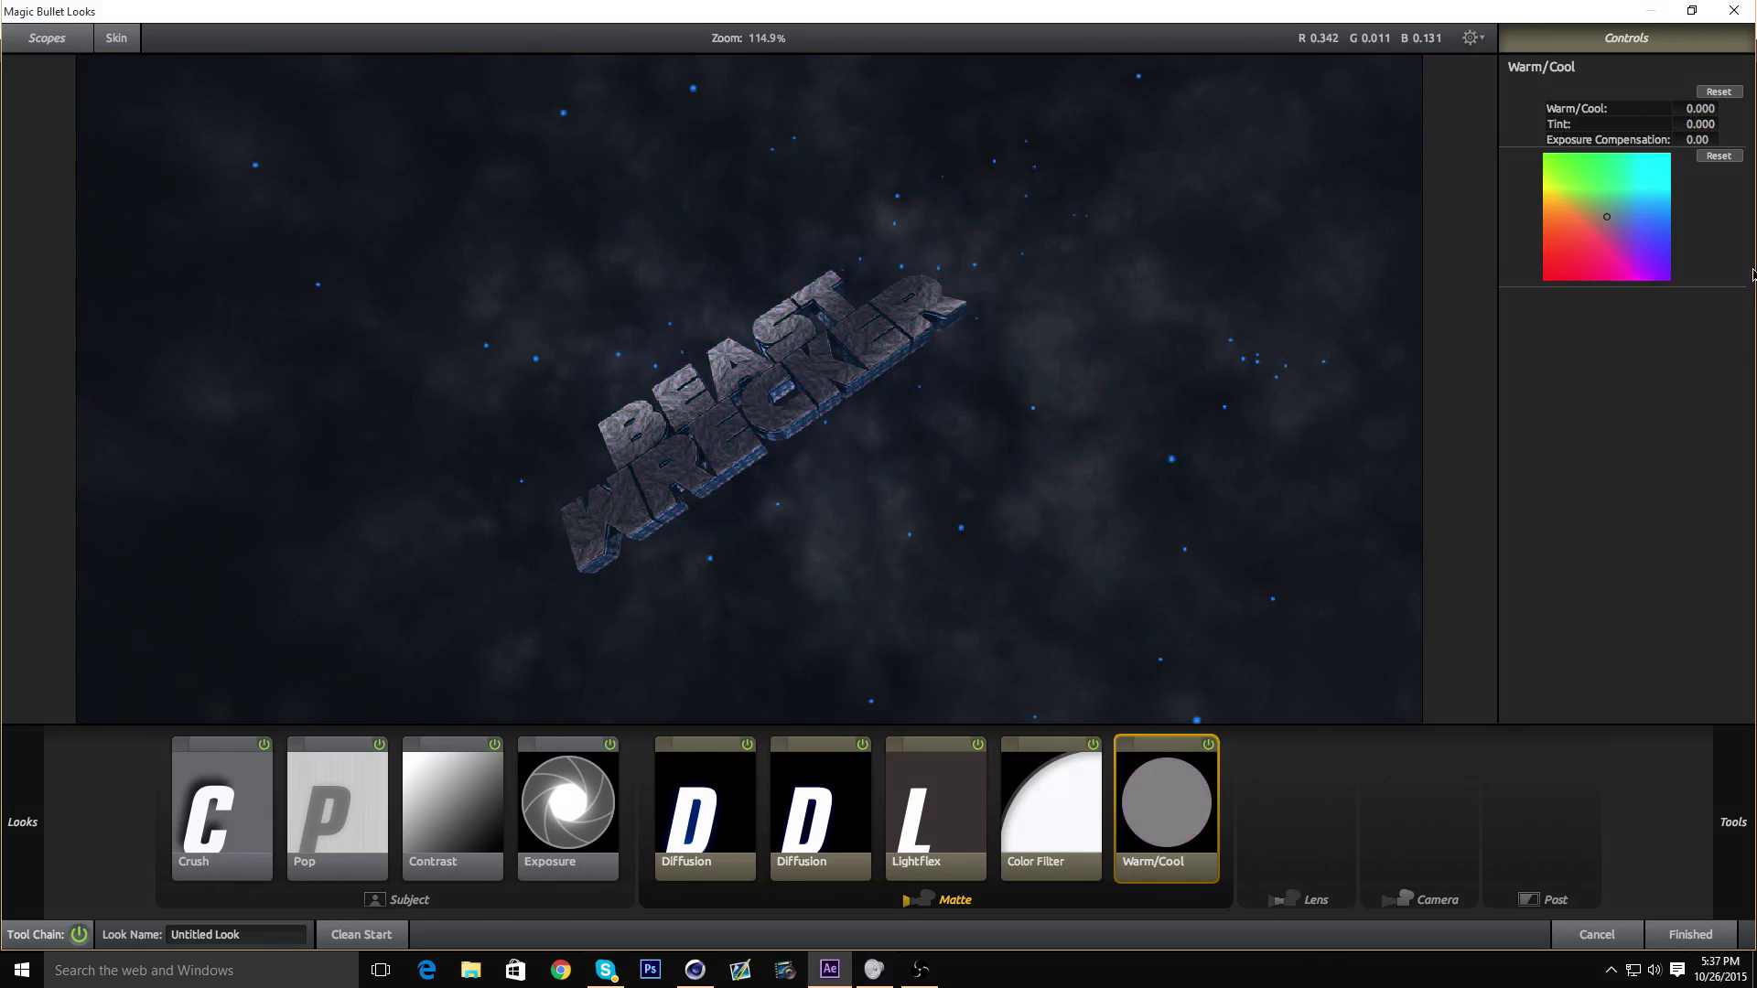
- Try a strong cool shift of +5.500 and a slight warm shift of -0.140 on the Warm/Cool tool
{"action": "left_click_drag", "start_coordinate": [1697, 108], "coordinate": [1748, 108]}
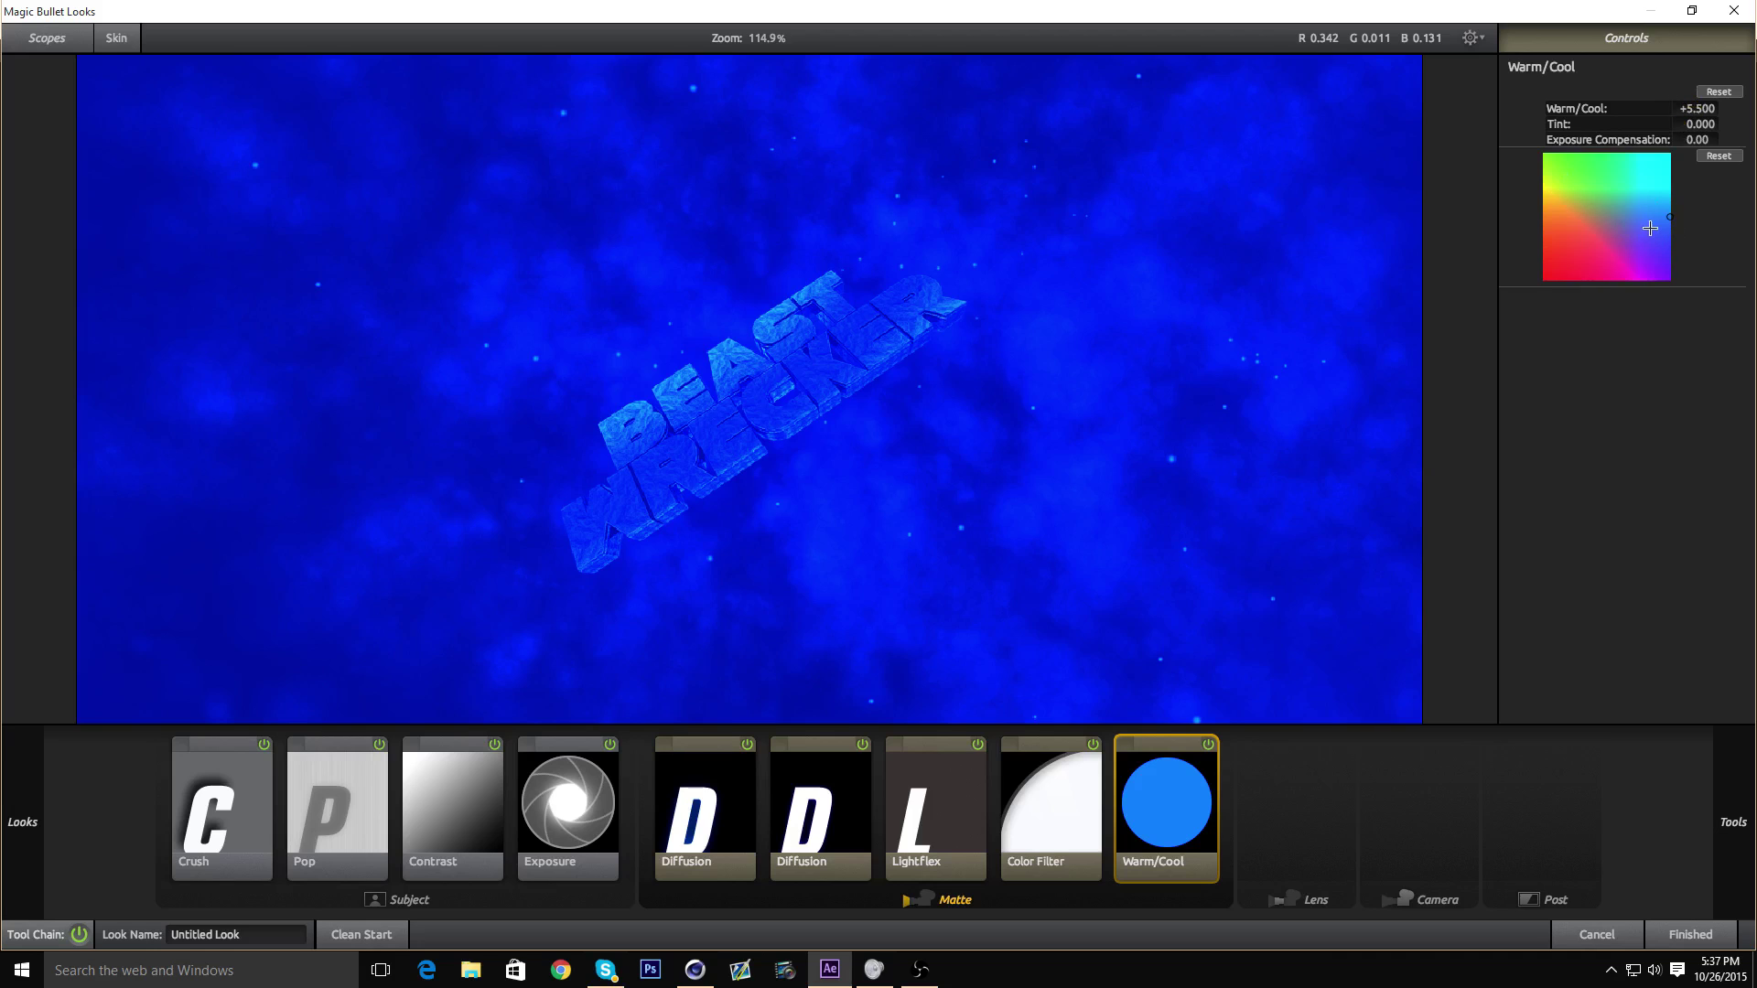
{"action": "mouse_move", "coordinate": [1707, 110]}
{"action": "left_mouse_down"}
{"action": "mouse_move", "coordinate": [805, 110]}
{"action": "mouse_move", "coordinate": [1113, 110]}
{"action": "left_mouse_up"}
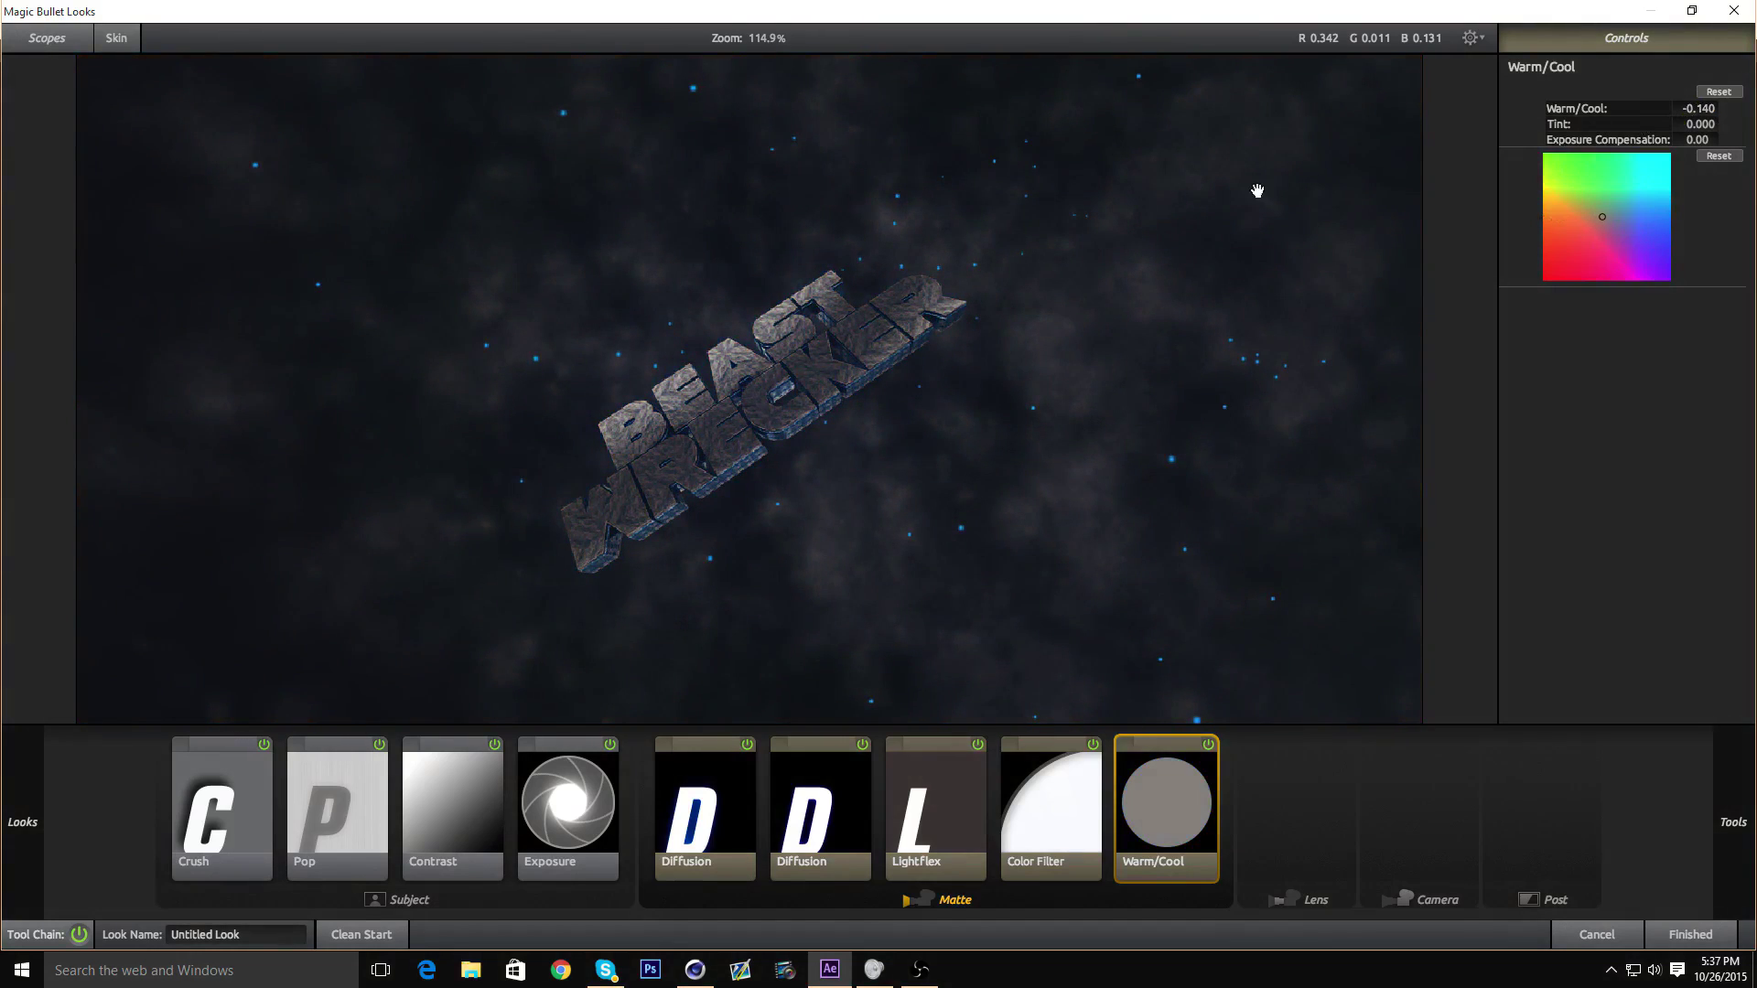
{"action": "scroll", "coordinate": [843, 373], "scroll_direction": "up", "scroll_amount": 4}
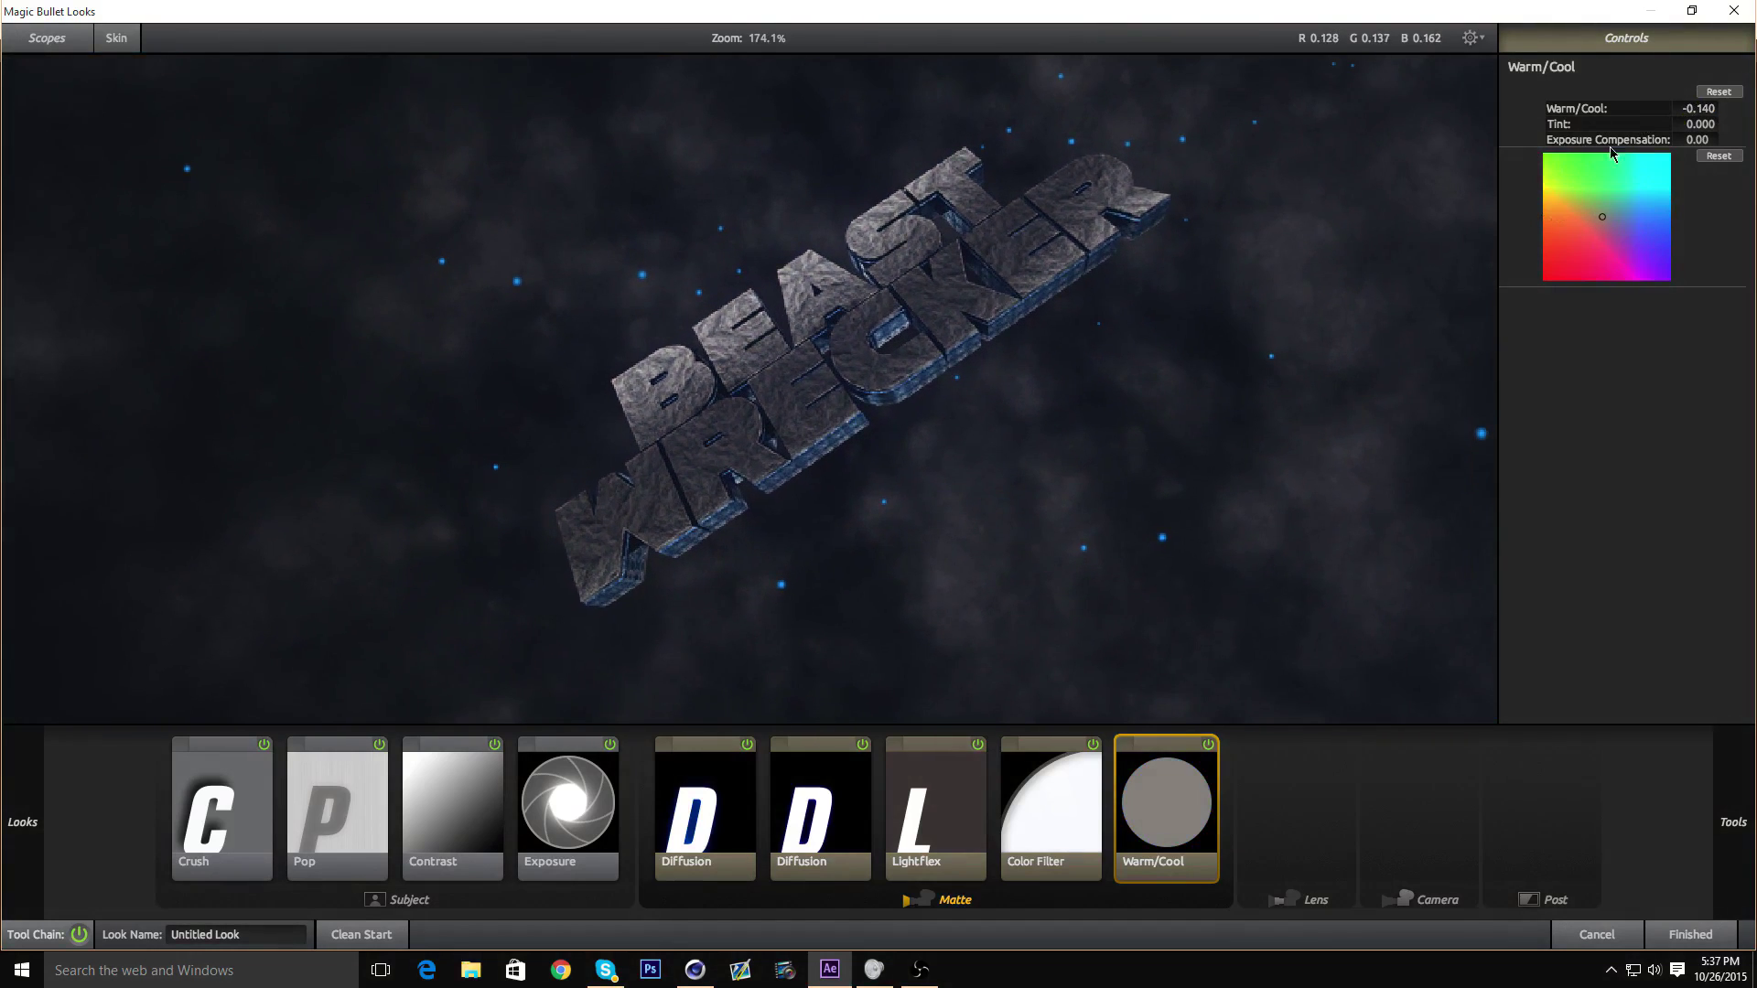
{"action": "left_click", "coordinate": [1685, 107]}
{"action": "left_click", "coordinate": [1721, 294]}
- Set the Warm/Cool value to 0.1
{"action": "left_click", "coordinate": [1695, 108]}
{"action": "type", "text": "0.1"}
{"action": "key", "text": "Return"}
{"action": "scroll", "coordinate": [993, 553], "scroll_direction": "down", "scroll_amount": 1}
{"action": "scroll", "coordinate": [745, 470], "scroll_direction": "up", "scroll_amount": 2}
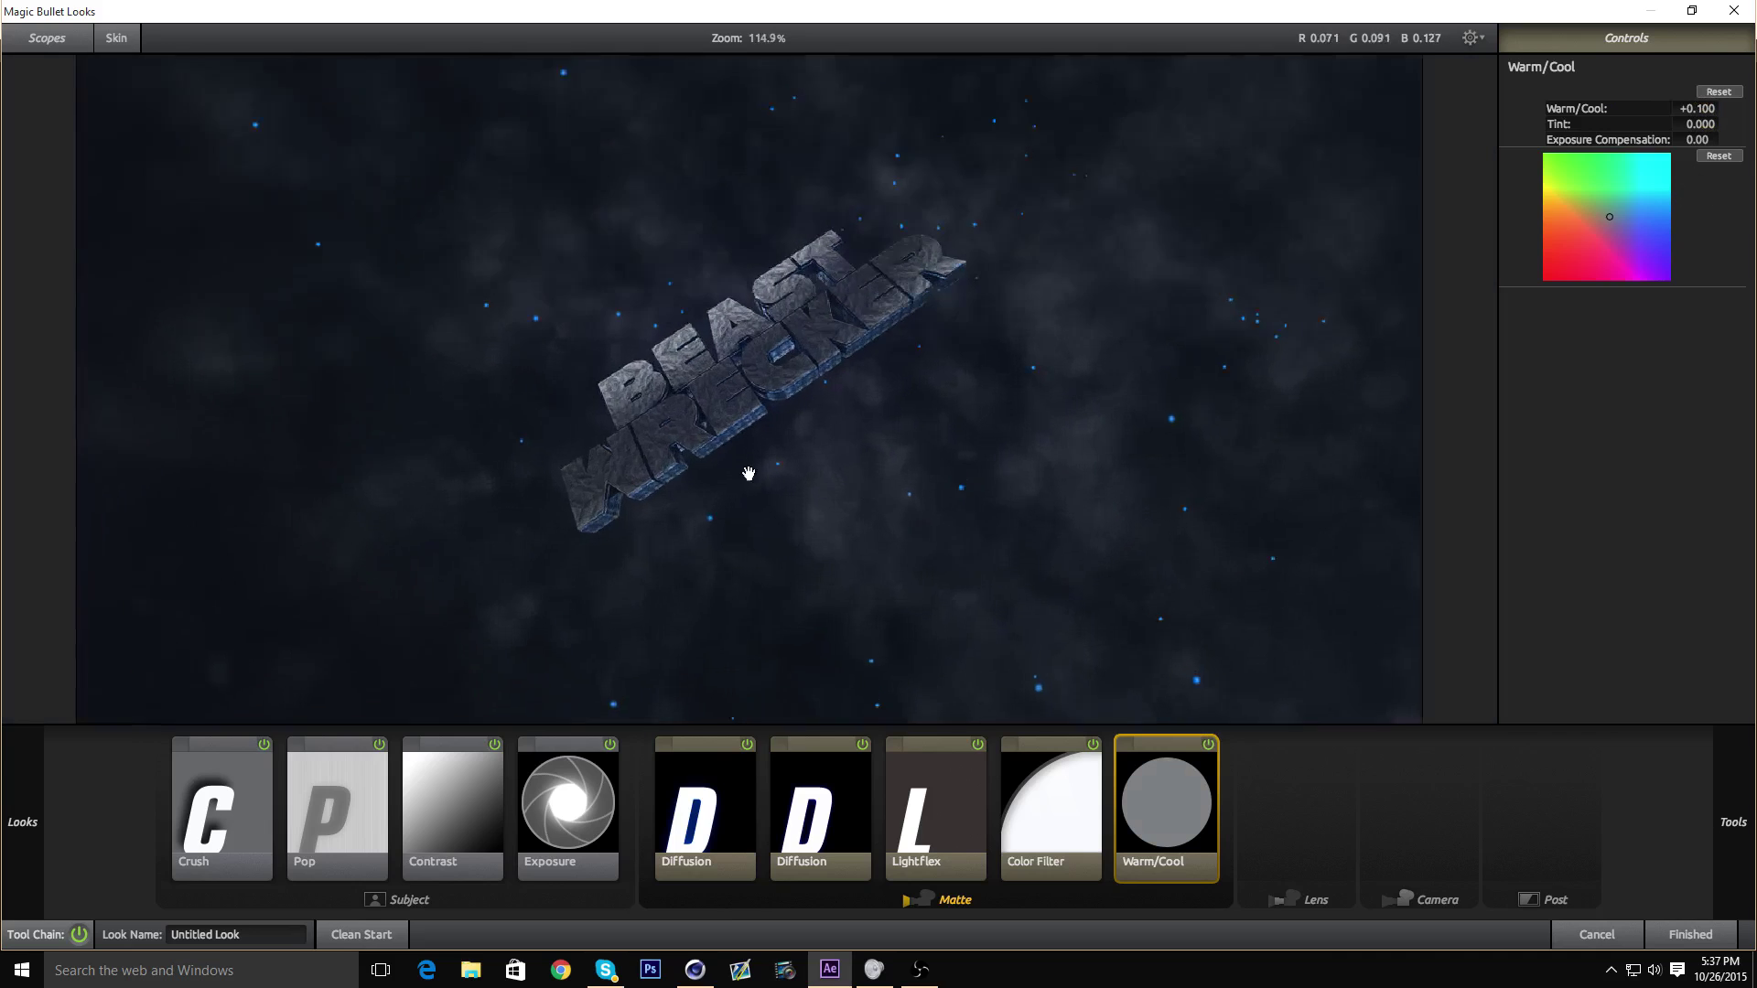
- Compare the frame with the Warm/Cool tool disabled and enabled at several magnifications
{"action": "left_click", "coordinate": [1209, 746]}
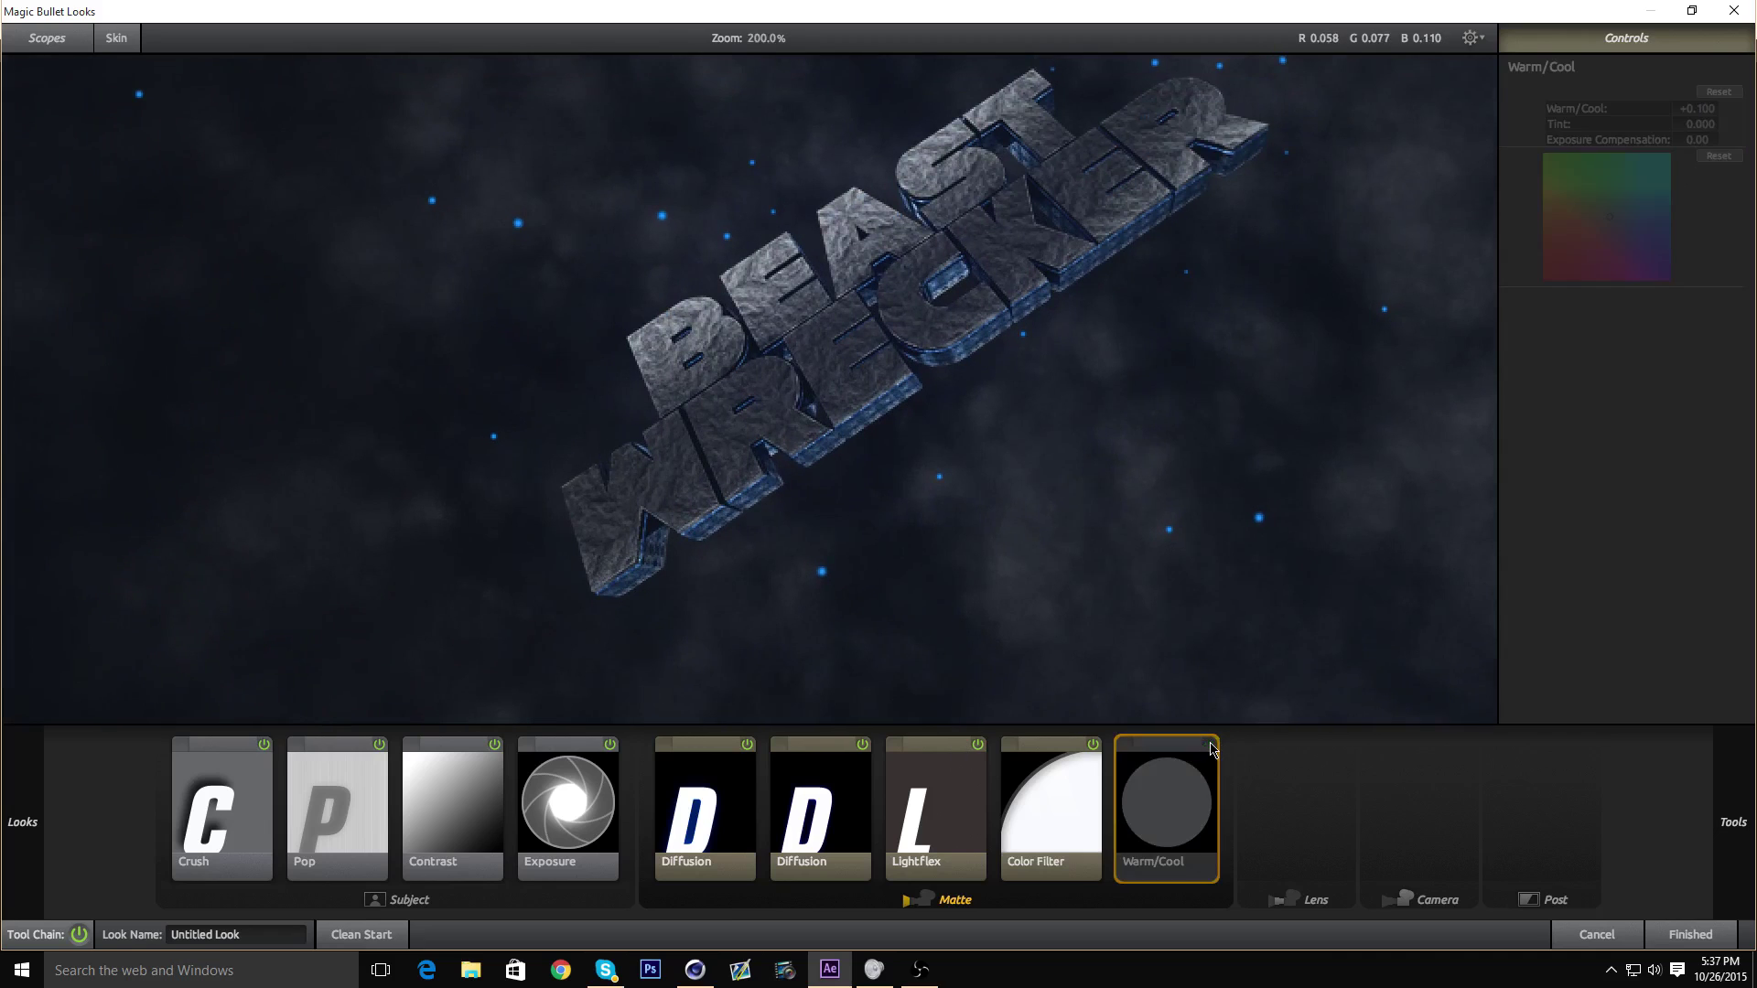
{"action": "left_click", "coordinate": [1208, 746]}
{"action": "left_click", "coordinate": [1209, 747]}
{"action": "left_click", "coordinate": [1208, 748]}
{"action": "left_click", "coordinate": [1209, 749]}
{"action": "left_click", "coordinate": [1209, 749]}
{"action": "scroll", "coordinate": [777, 443], "scroll_direction": "down", "scroll_amount": 2}
{"action": "scroll", "coordinate": [799, 385], "scroll_direction": "up", "scroll_amount": 2}
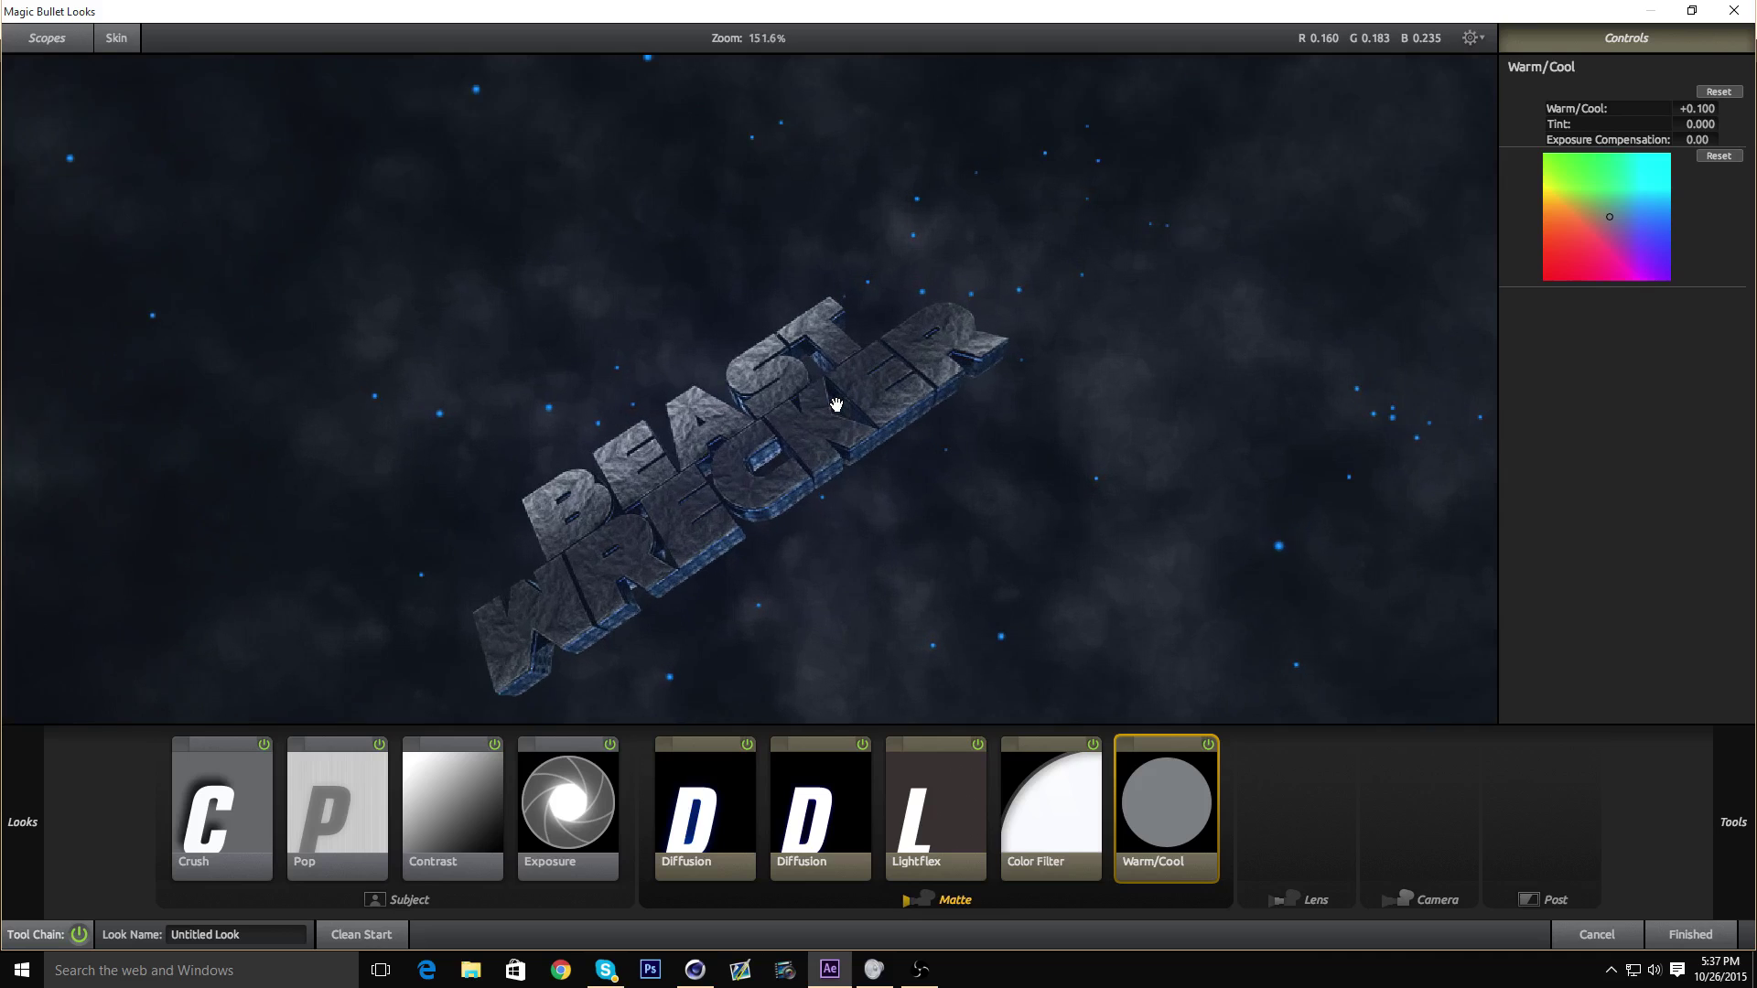
{"action": "left_click_drag", "start_coordinate": [836, 400], "coordinate": [935, 377]}
{"action": "scroll", "coordinate": [912, 423], "scroll_direction": "down", "scroll_amount": 1}
- Examine the settings of the Color Filter and Crush tools against the whole frame
{"action": "left_click", "coordinate": [1072, 859]}
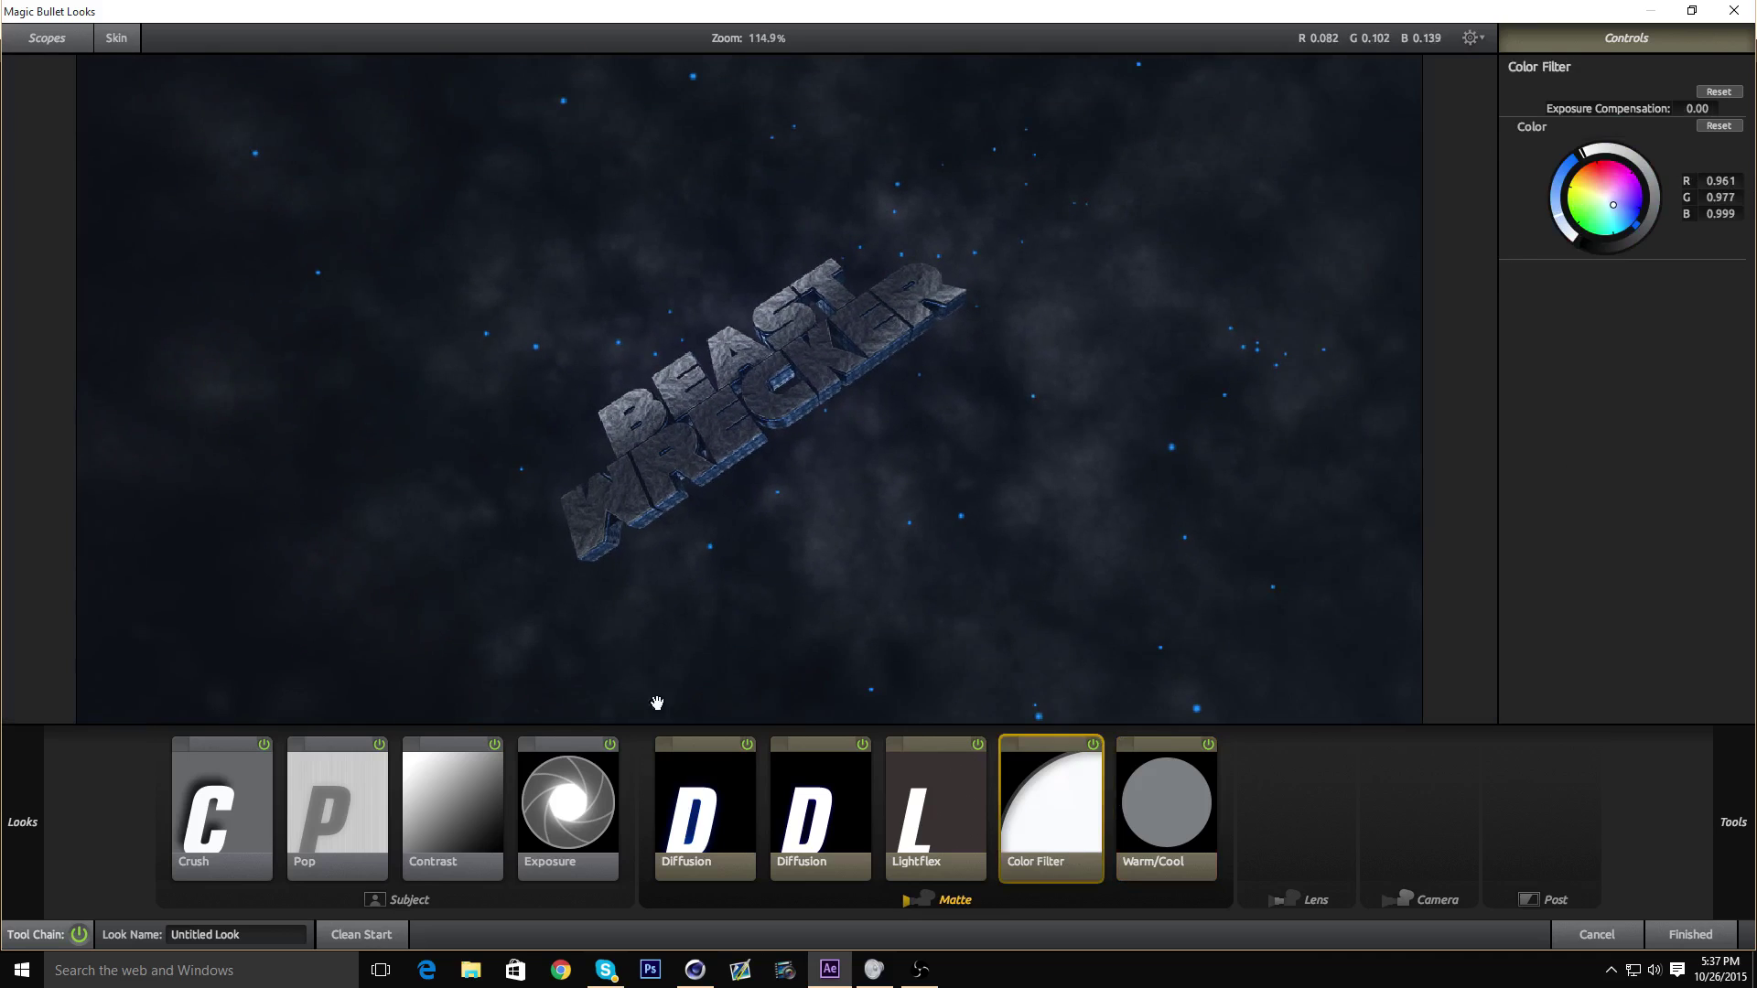
{"action": "left_click", "coordinate": [237, 798]}
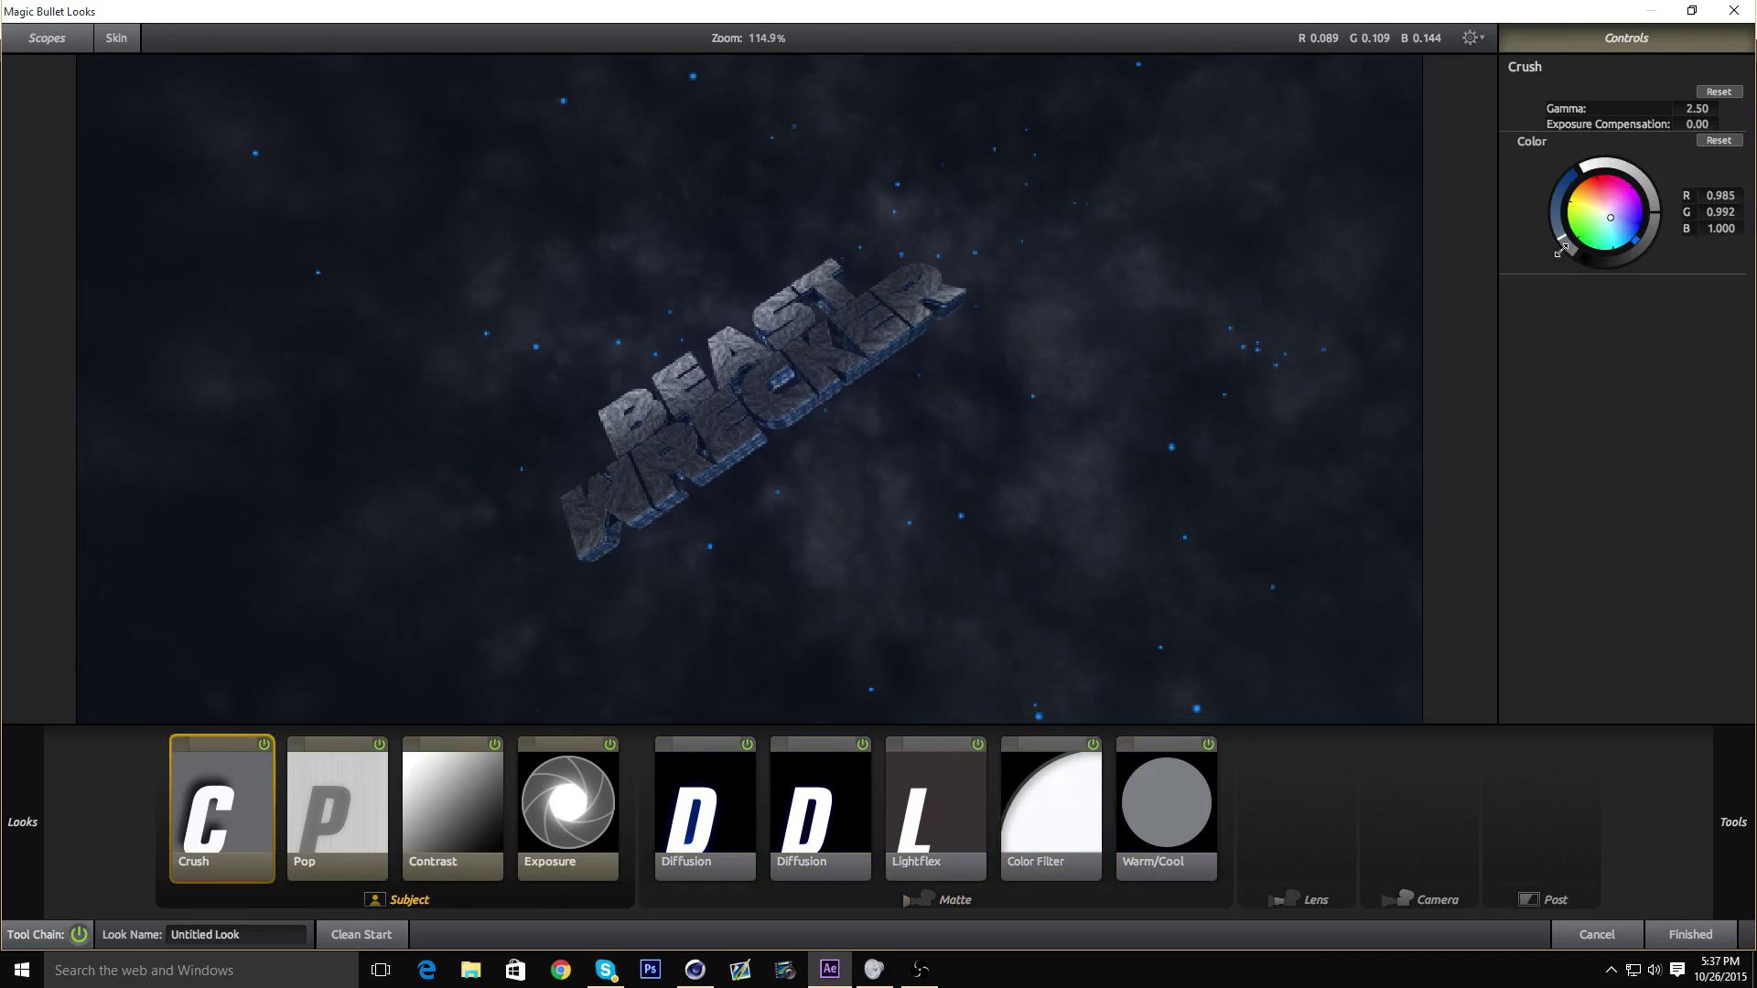
{"action": "scroll", "coordinate": [854, 398], "scroll_direction": "down", "scroll_amount": 1}
{"action": "scroll", "coordinate": [767, 375], "scroll_direction": "up", "scroll_amount": 1}
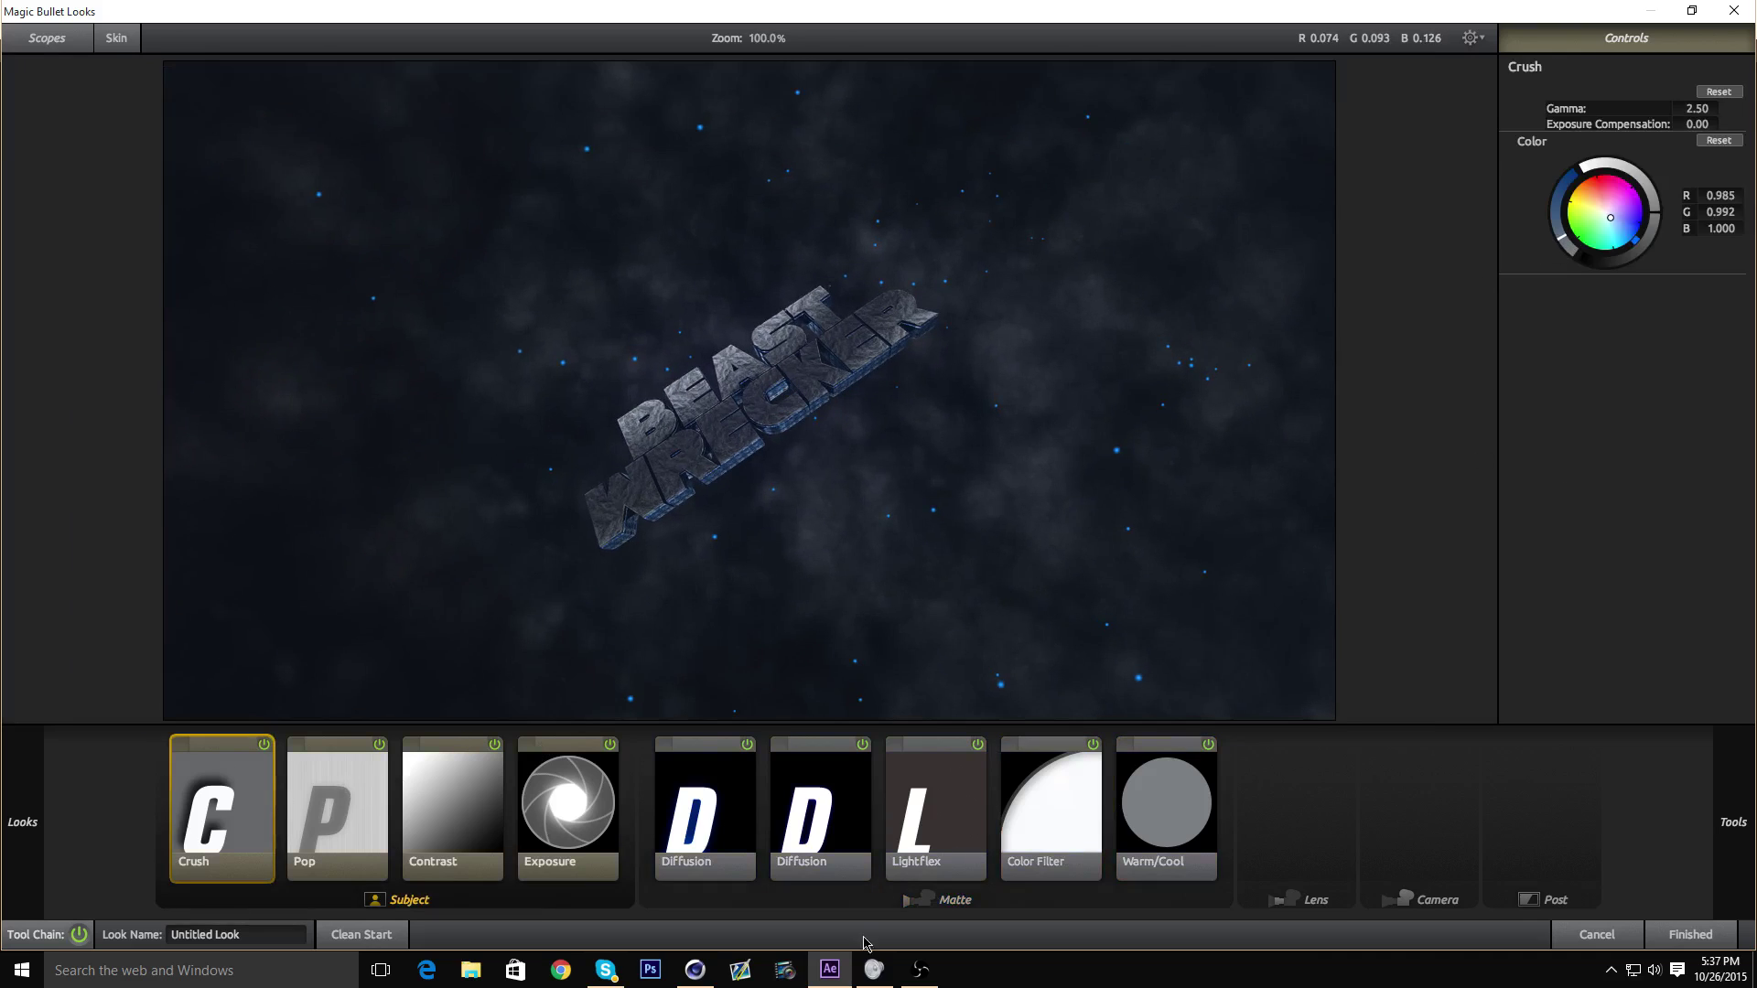
- Add a Vignette tool to the Lens stage and widen its ellipse to an aspect of 1.153
{"action": "left_click", "coordinate": [1325, 819]}
{"action": "left_click", "coordinate": [1740, 749]}
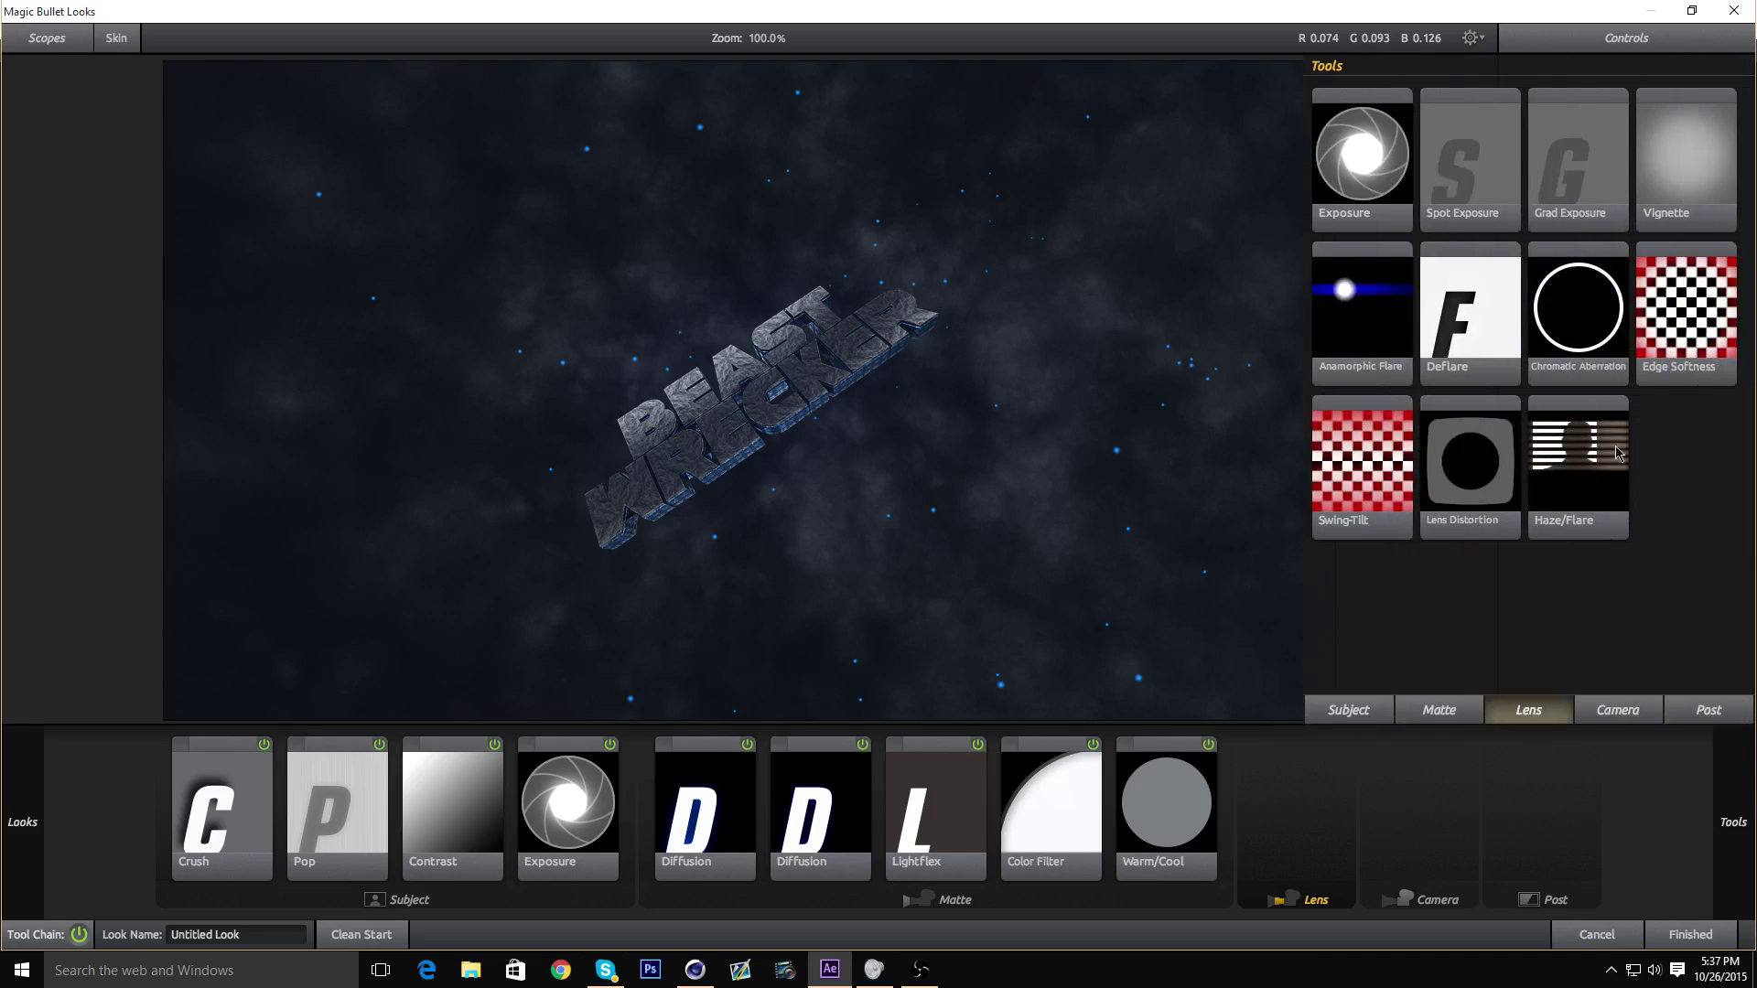
{"action": "left_click_drag", "start_coordinate": [1688, 154], "coordinate": [1294, 805]}
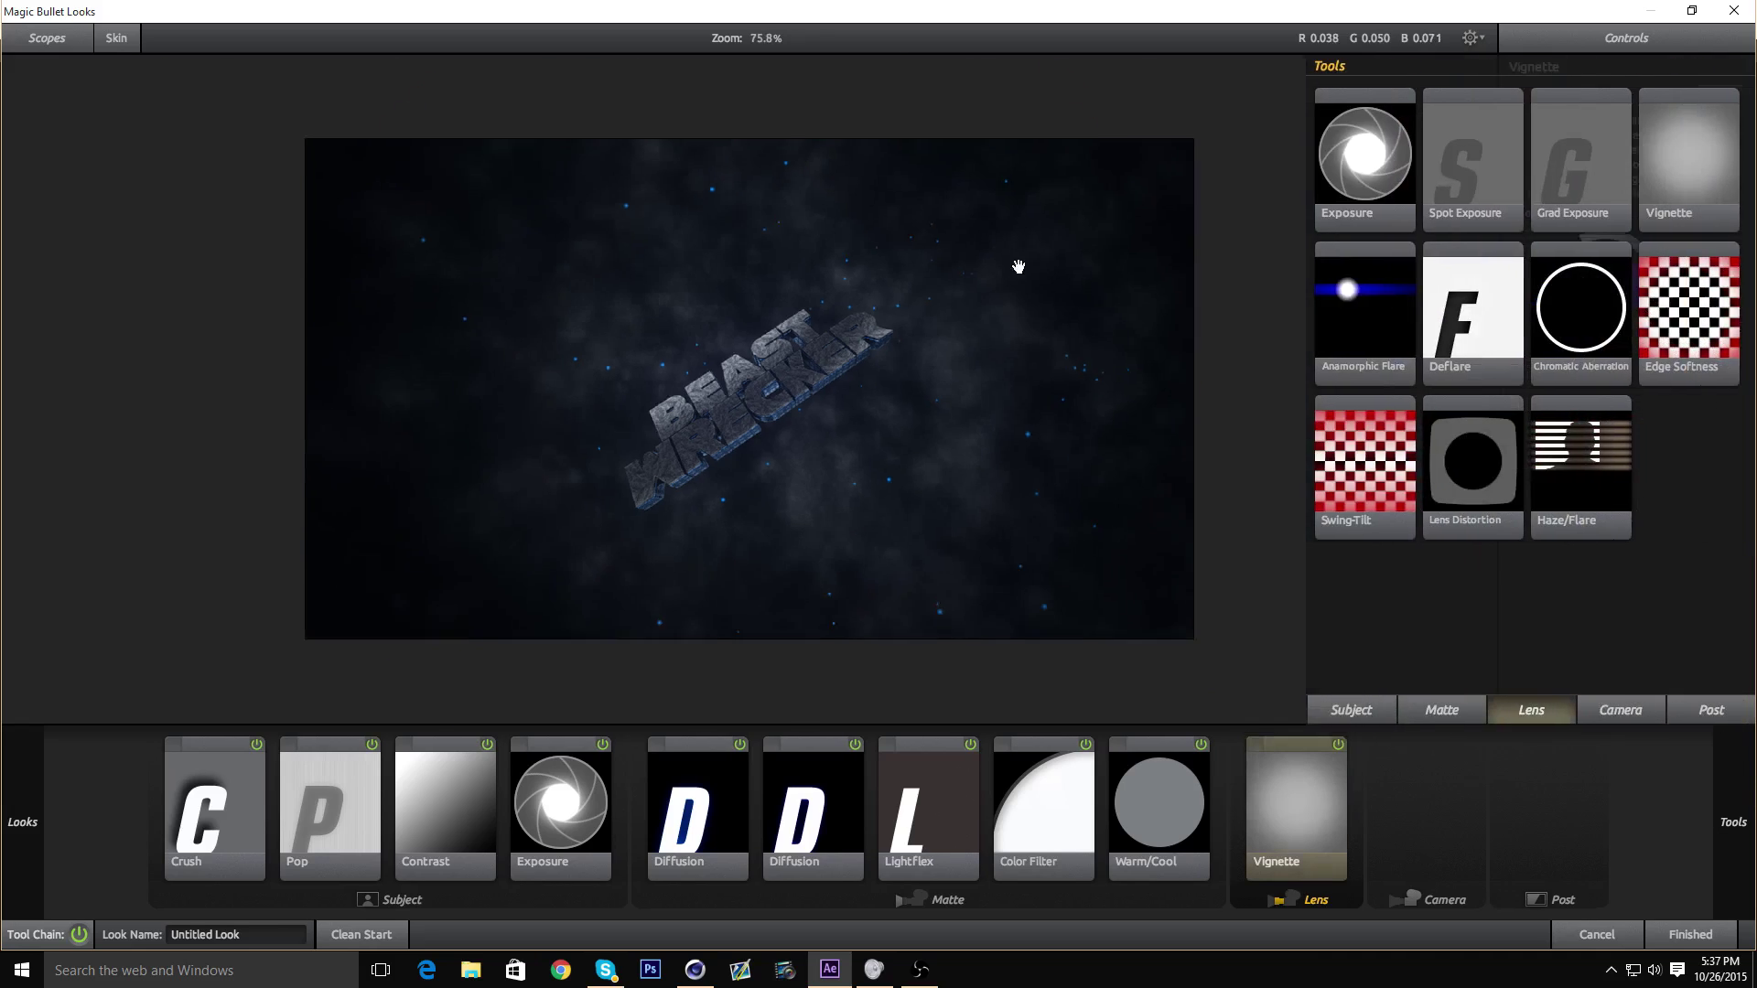
{"action": "left_click_drag", "start_coordinate": [1048, 391], "coordinate": [1086, 390]}
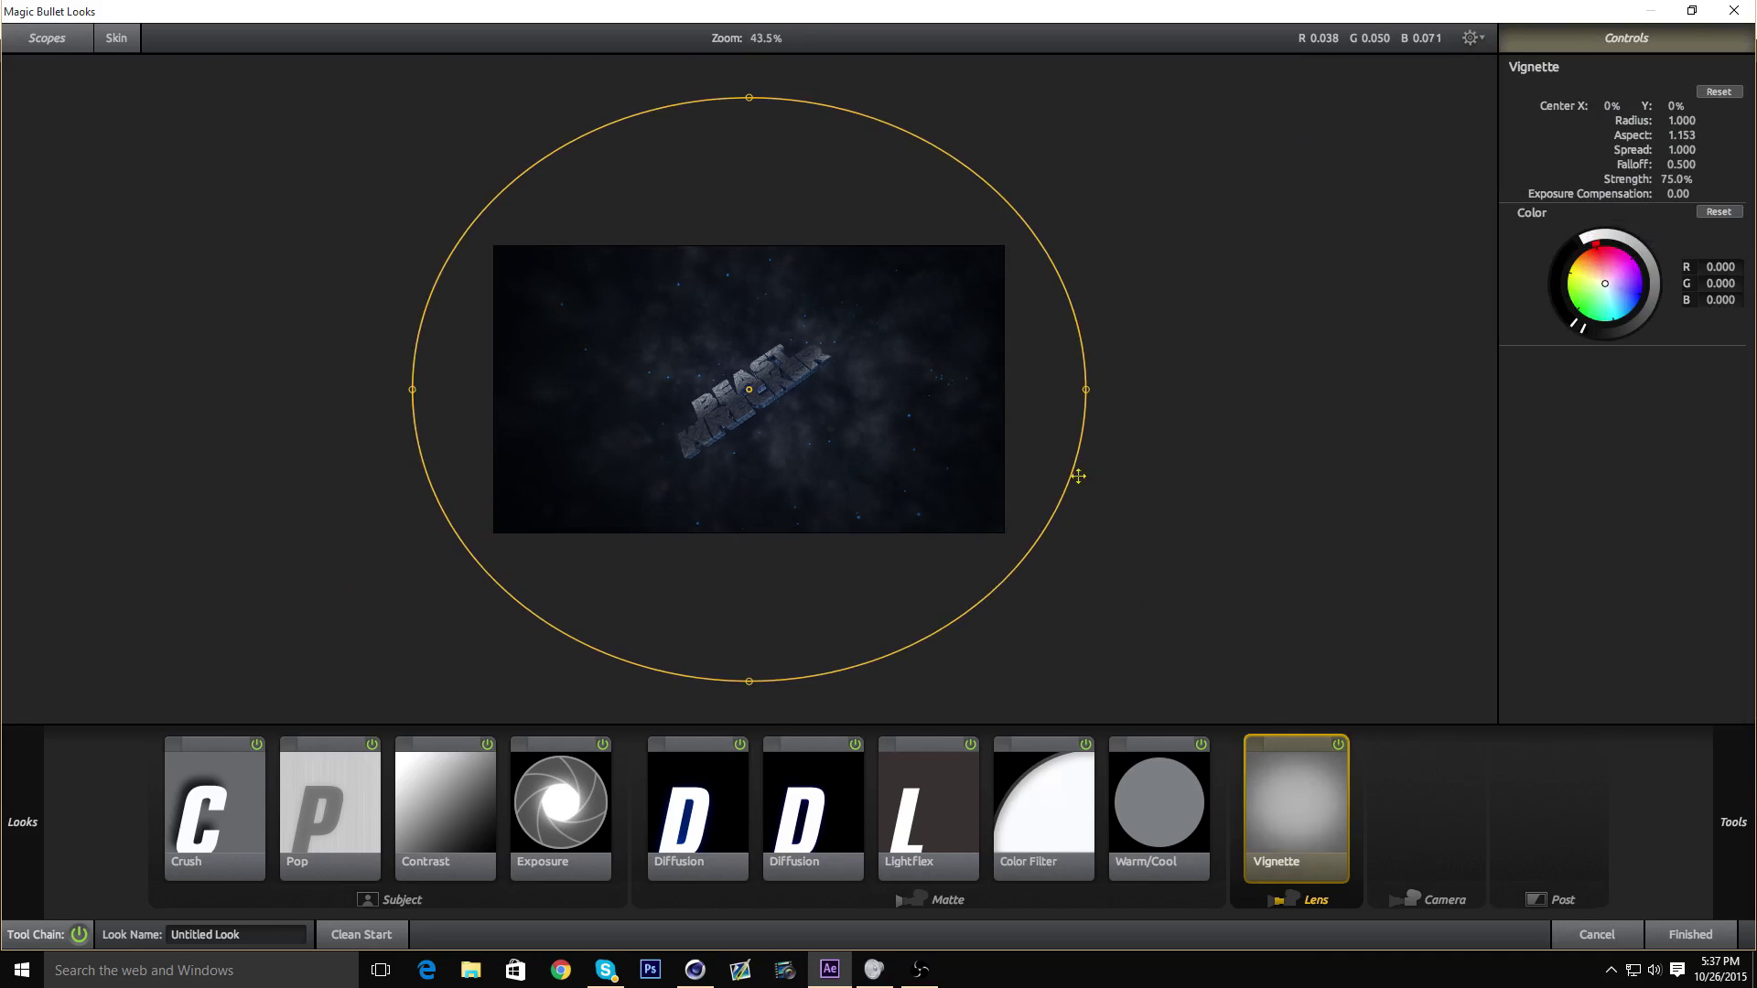
- Tighten the vignette ellipse around the frame to a radius of about 0.92 and widen its aspect to about 1.58
{"action": "scroll", "coordinate": [748, 213], "scroll_direction": "down", "scroll_amount": 2}
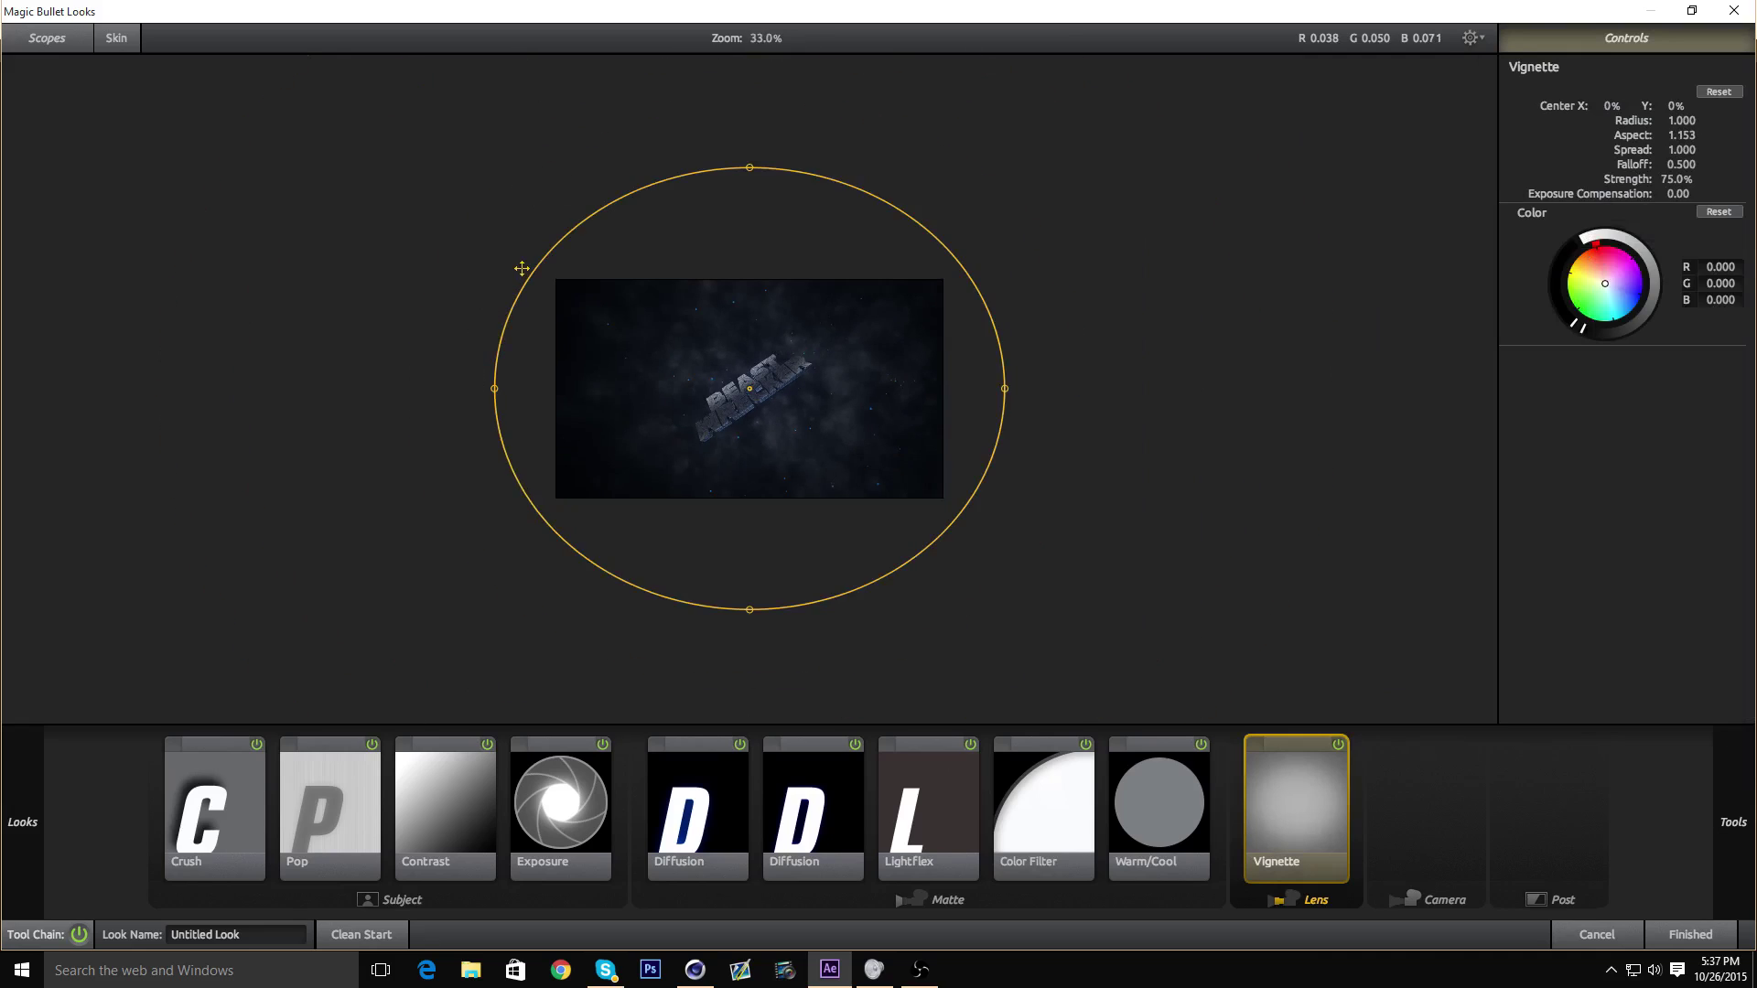
{"action": "left_click_drag", "start_coordinate": [521, 268], "coordinate": [538, 280]}
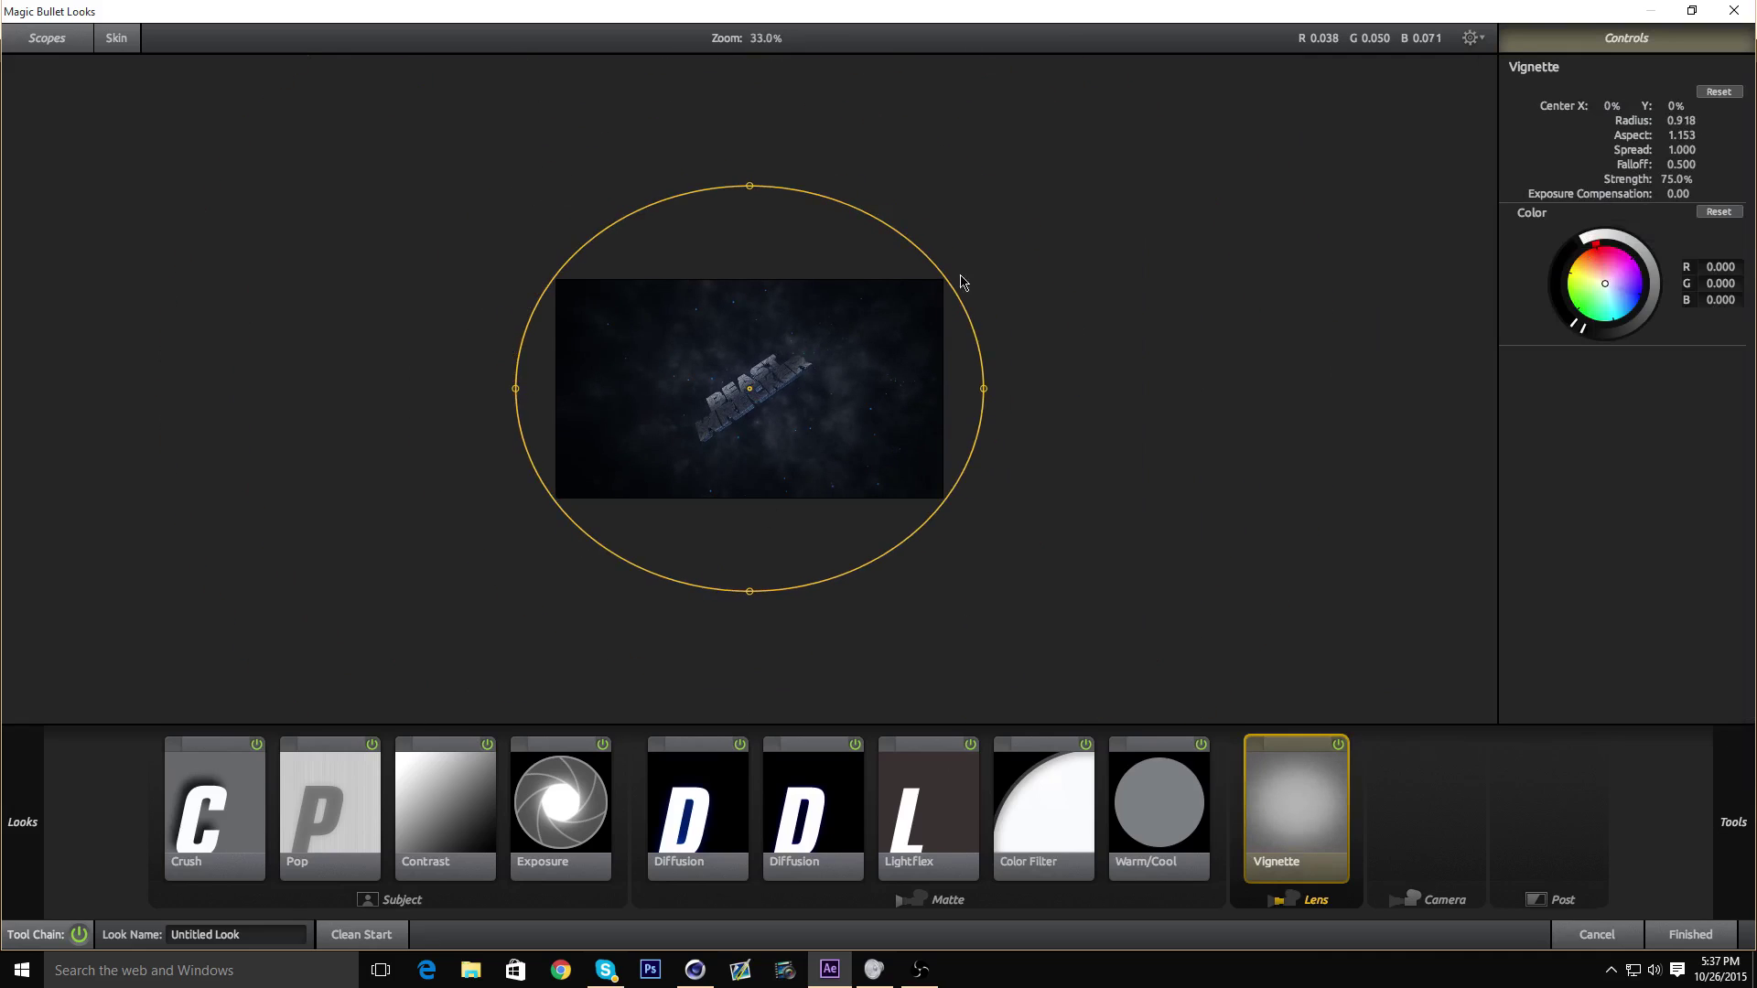
{"action": "left_click_drag", "start_coordinate": [952, 282], "coordinate": [955, 281]}
{"action": "scroll", "coordinate": [1373, 464], "scroll_direction": "up", "scroll_amount": 4}
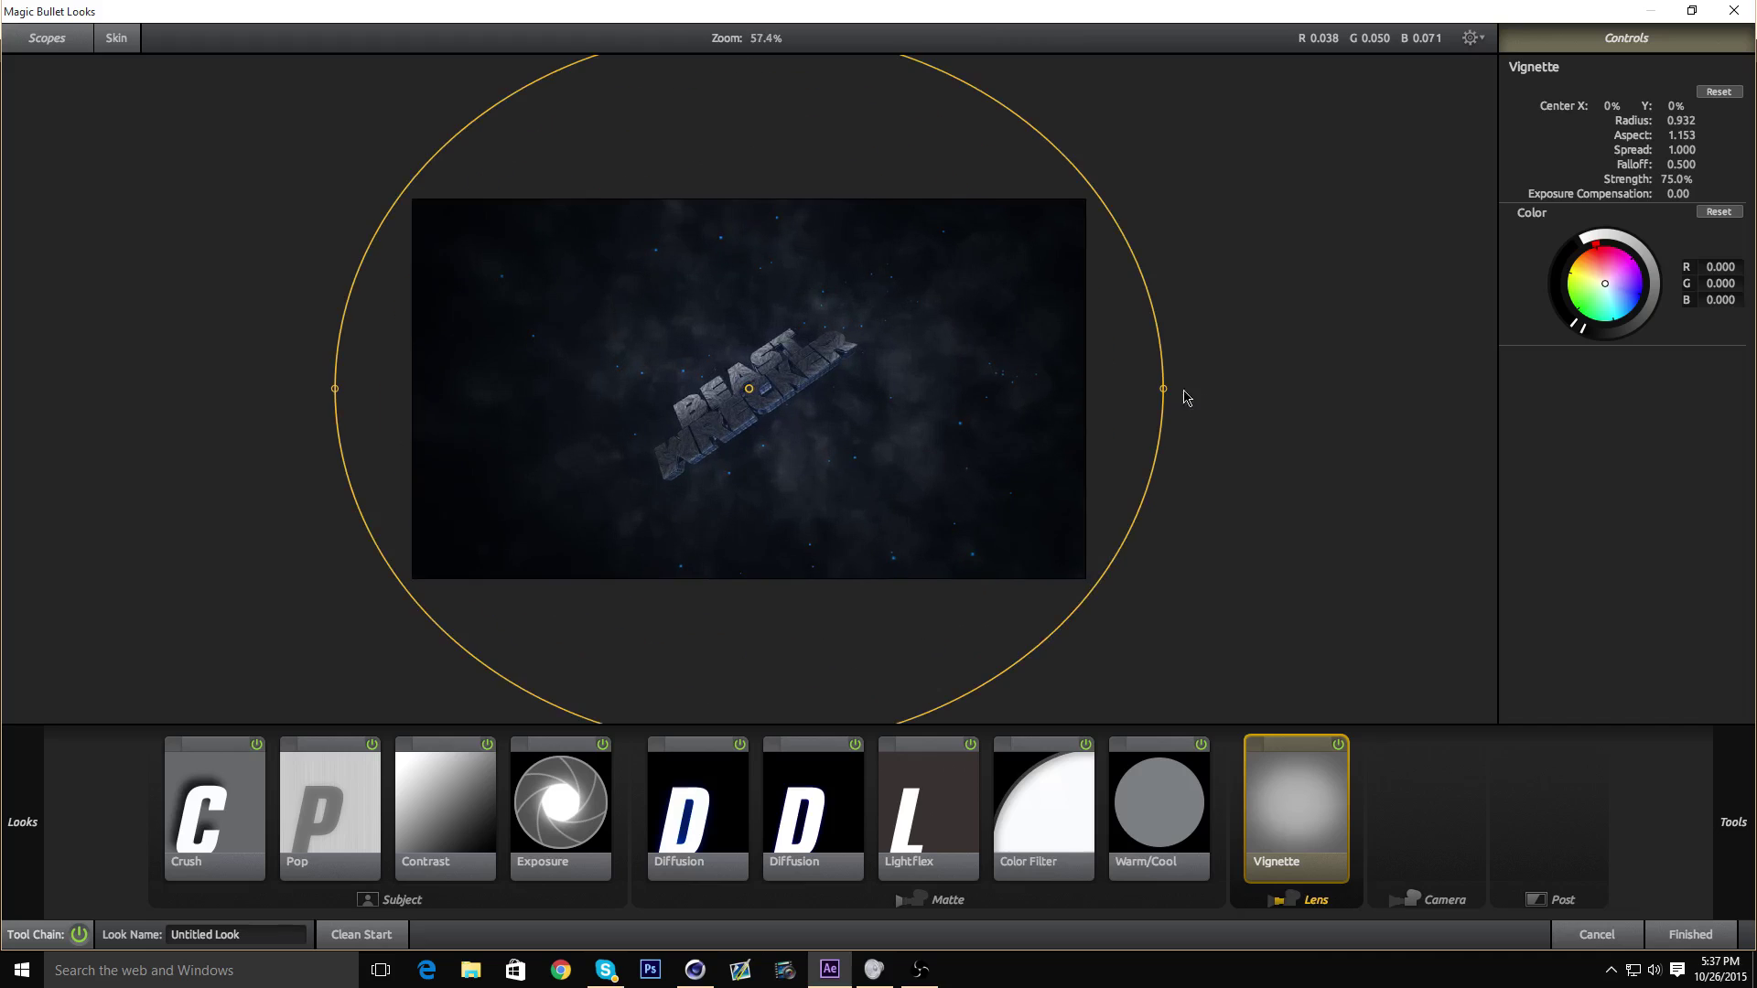
{"action": "left_click_drag", "start_coordinate": [1163, 388], "coordinate": [1315, 390]}
{"action": "scroll", "coordinate": [723, 403], "scroll_direction": "up", "scroll_amount": 4}
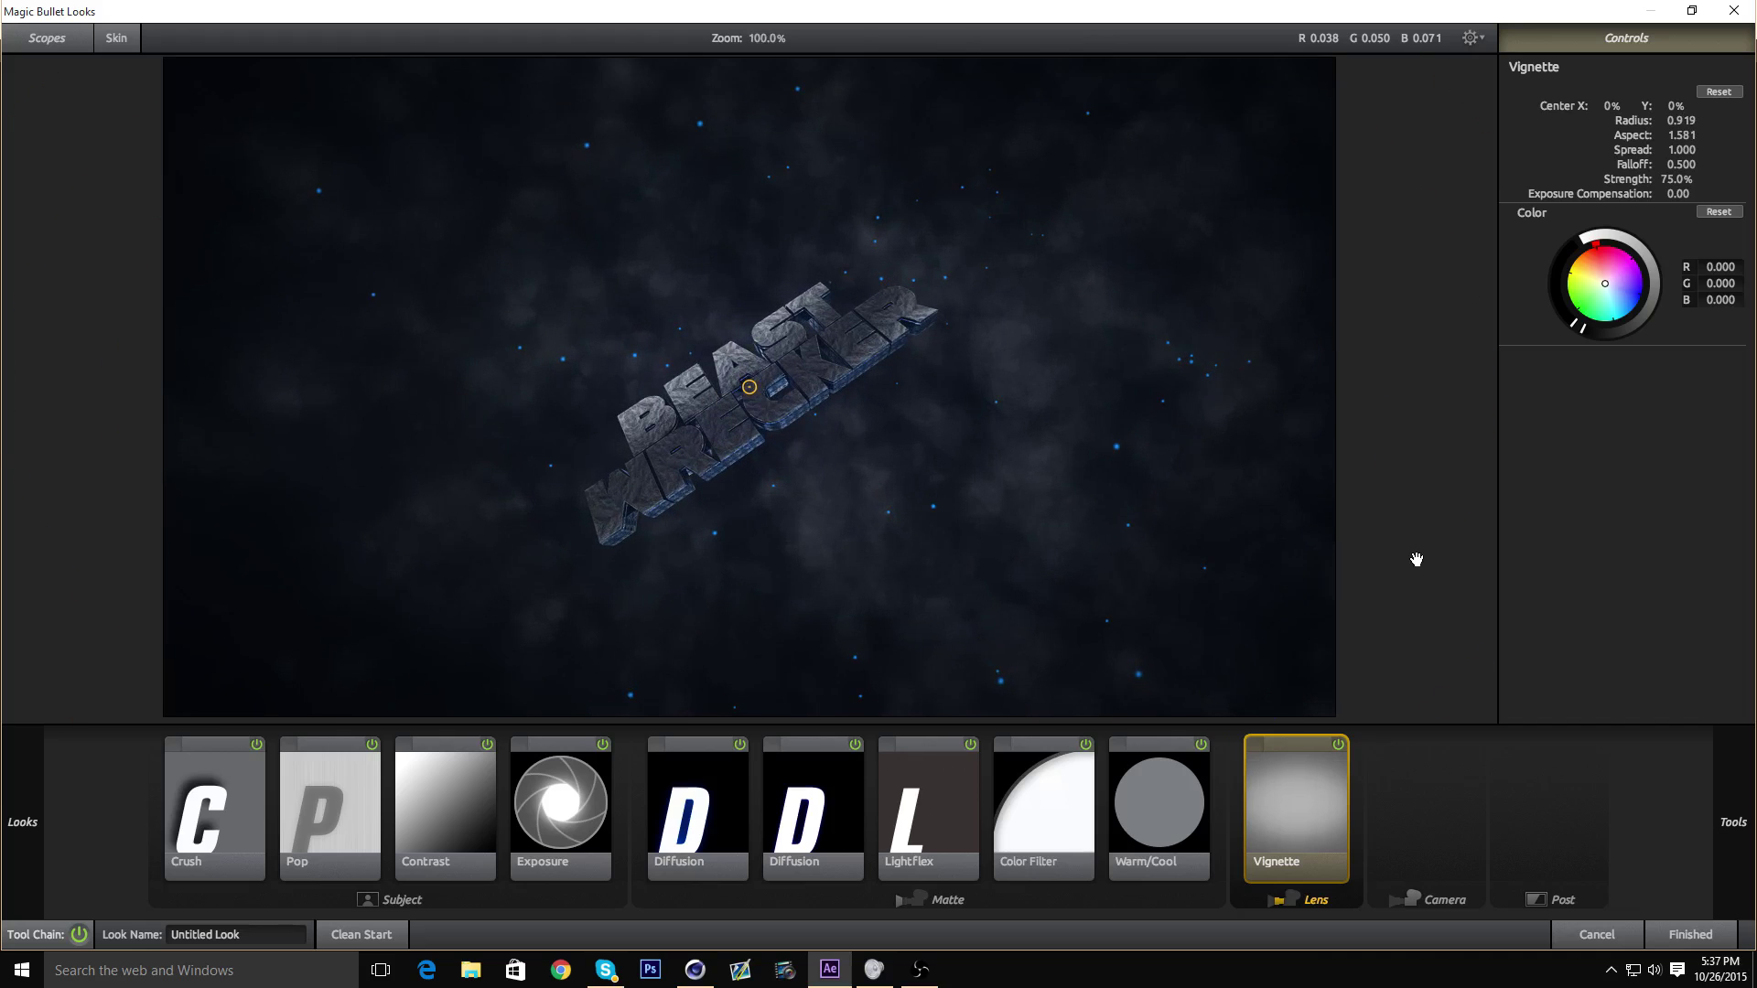
- Add an Edge Softness tool to the Lens stage and widen its ellipse to an aspect of 1.410
{"action": "mouse_move", "coordinate": [1755, 604]}
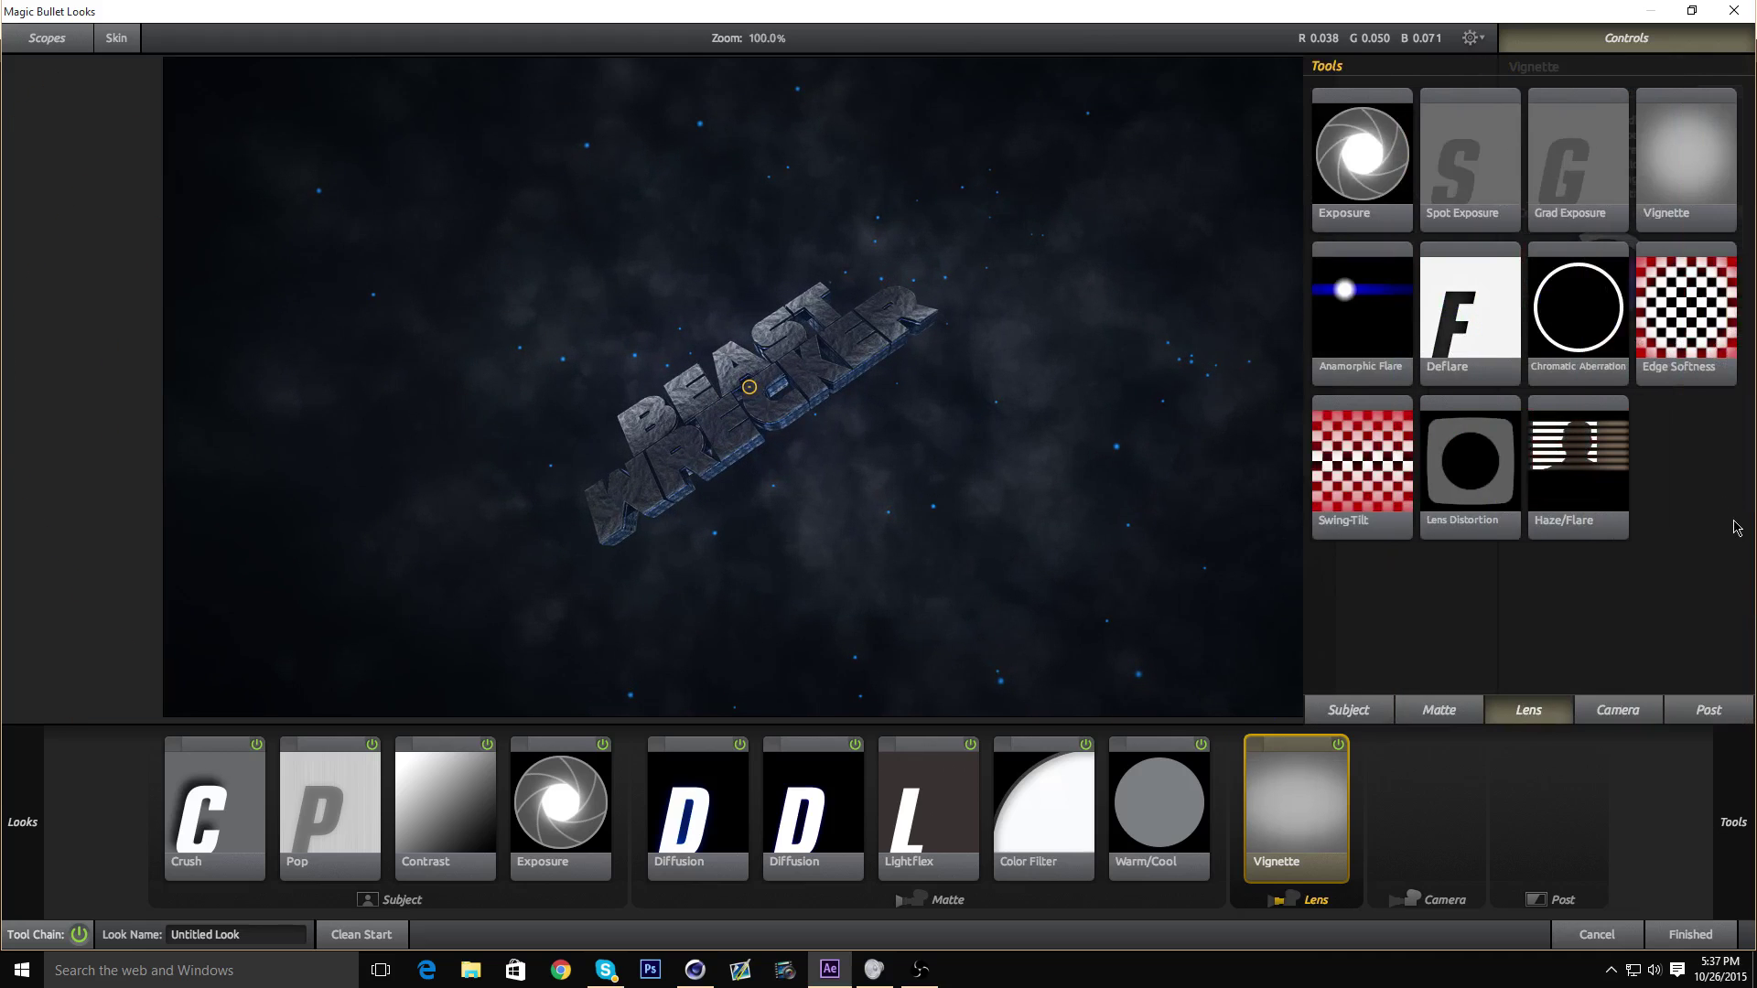
{"action": "left_click_drag", "start_coordinate": [1729, 371], "coordinate": [1263, 778]}
{"action": "left_click_drag", "start_coordinate": [1041, 392], "coordinate": [1161, 389]}
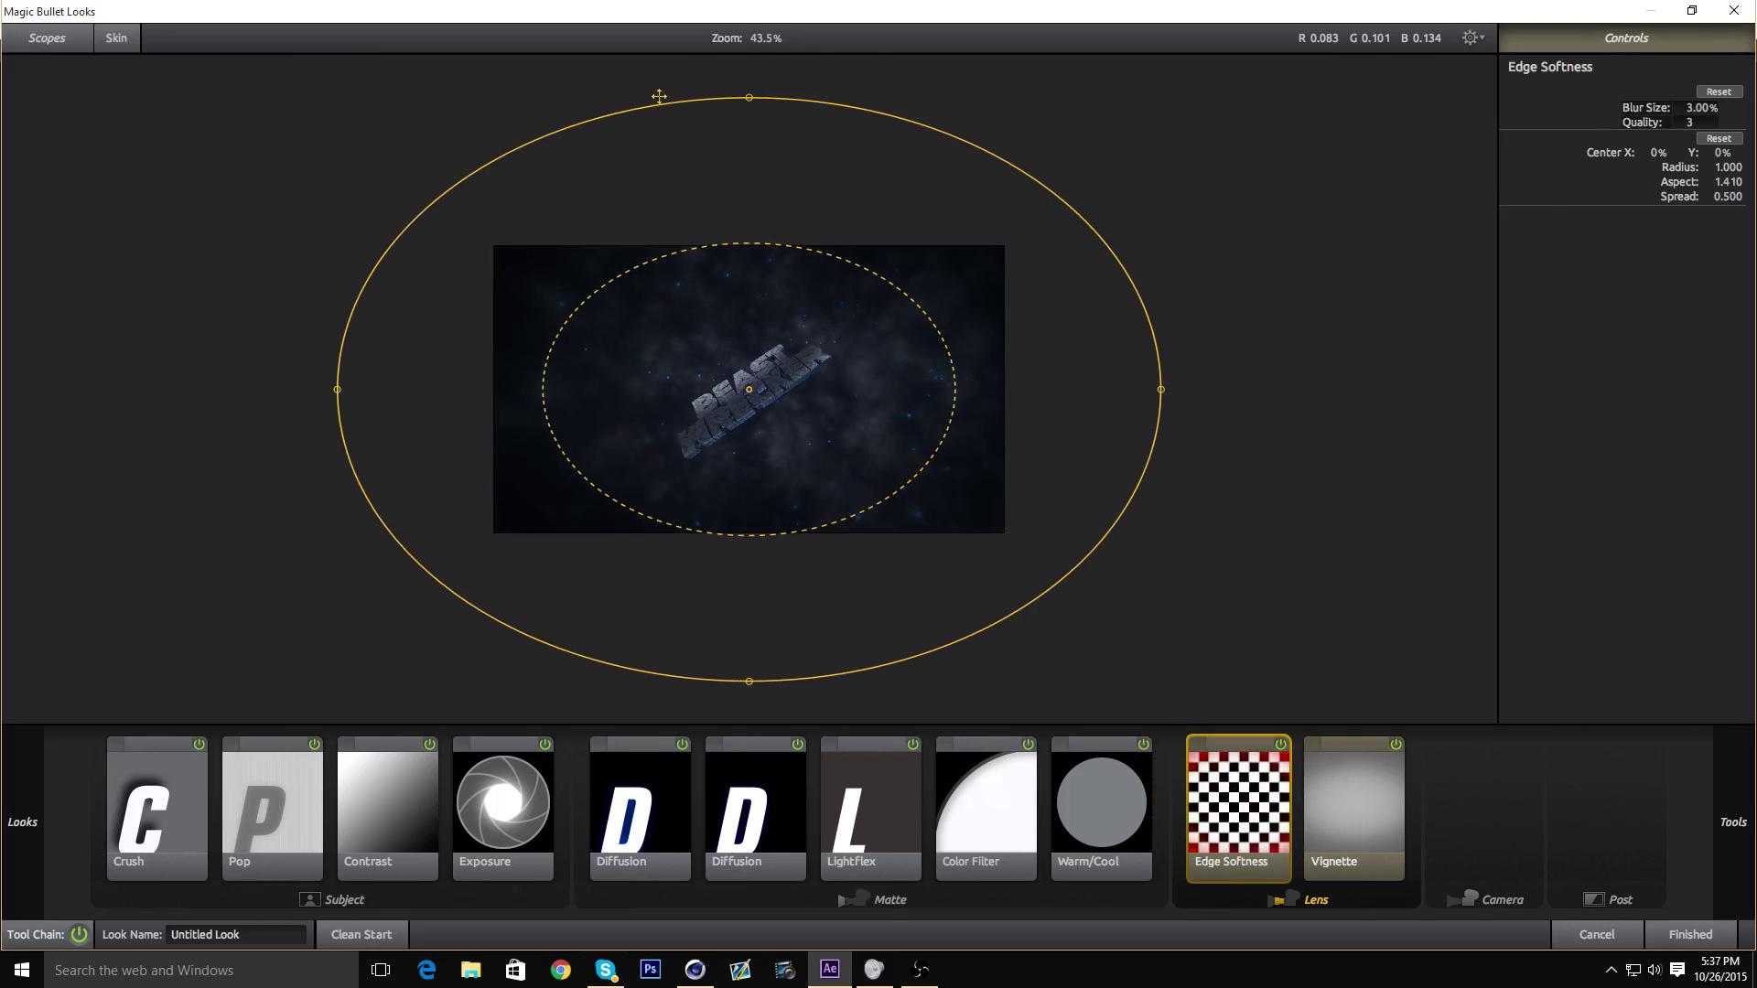
- Fit the Edge Softness area around the title with radius 0.692, spread 0.485 and the center at X +0.2%, Y -0.6%
{"action": "left_click_drag", "start_coordinate": [922, 319], "coordinate": [883, 371]}
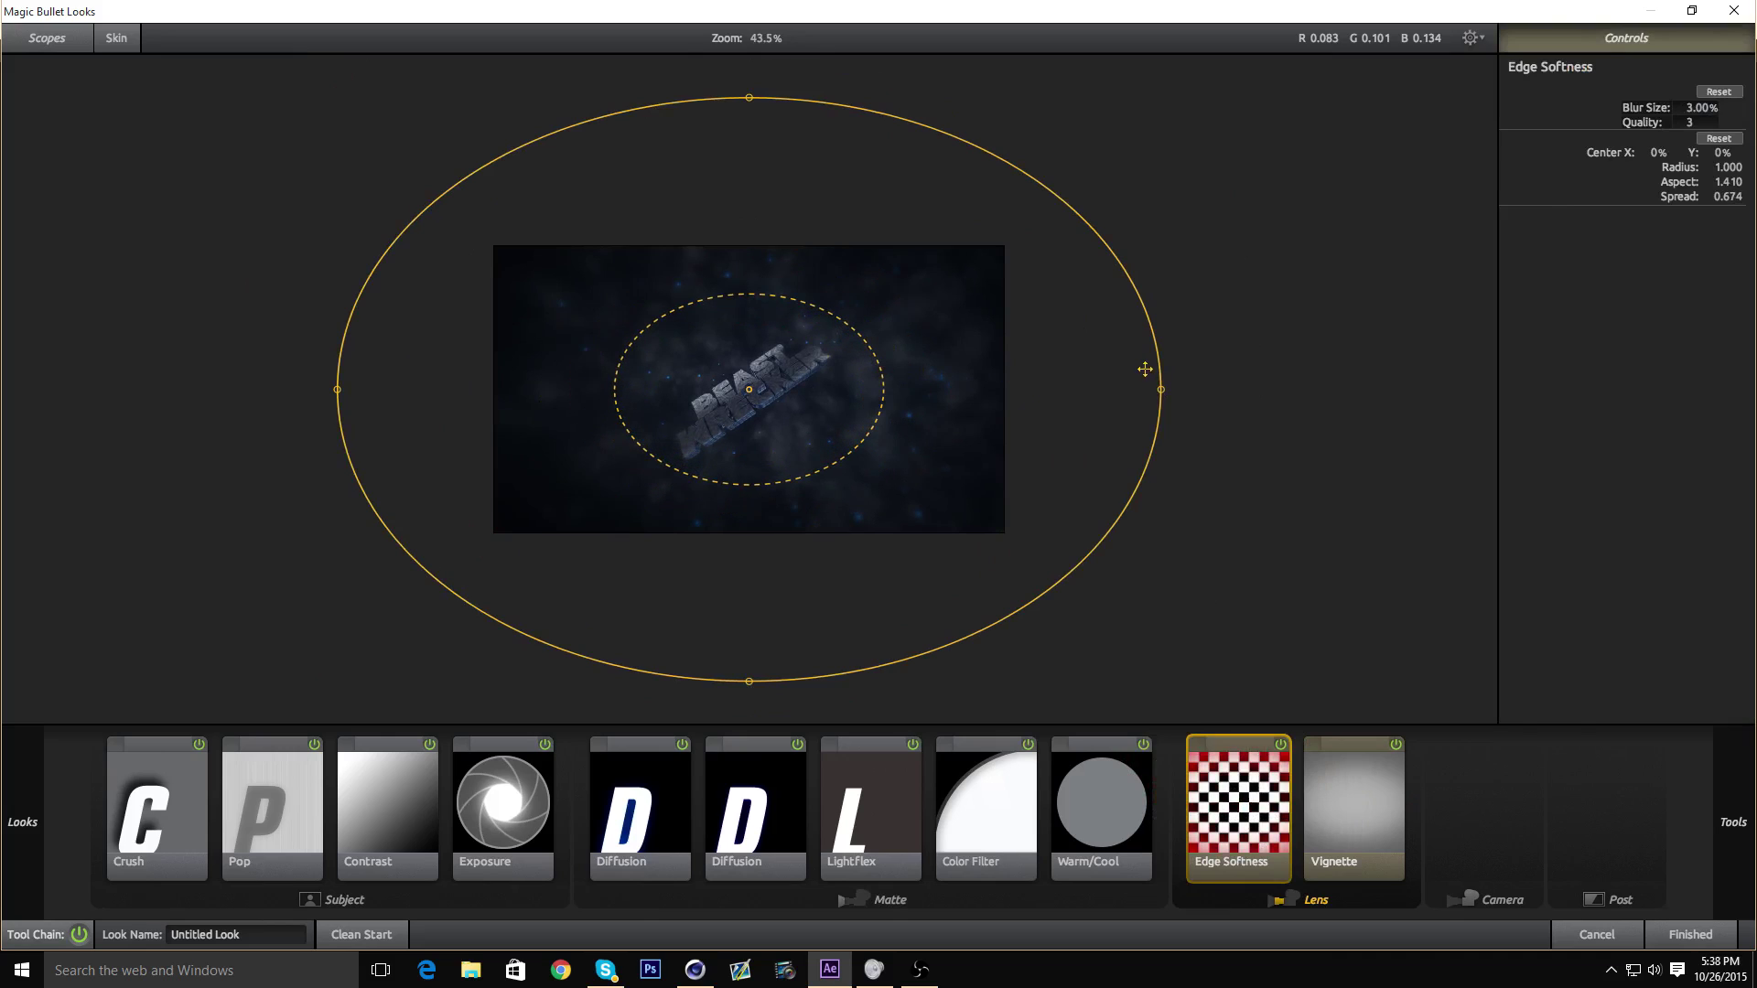
{"action": "left_click_drag", "start_coordinate": [1152, 350], "coordinate": [1033, 371]}
{"action": "left_click_drag", "start_coordinate": [842, 375], "coordinate": [889, 371]}
{"action": "scroll", "coordinate": [824, 330], "scroll_direction": "up", "scroll_amount": 3}
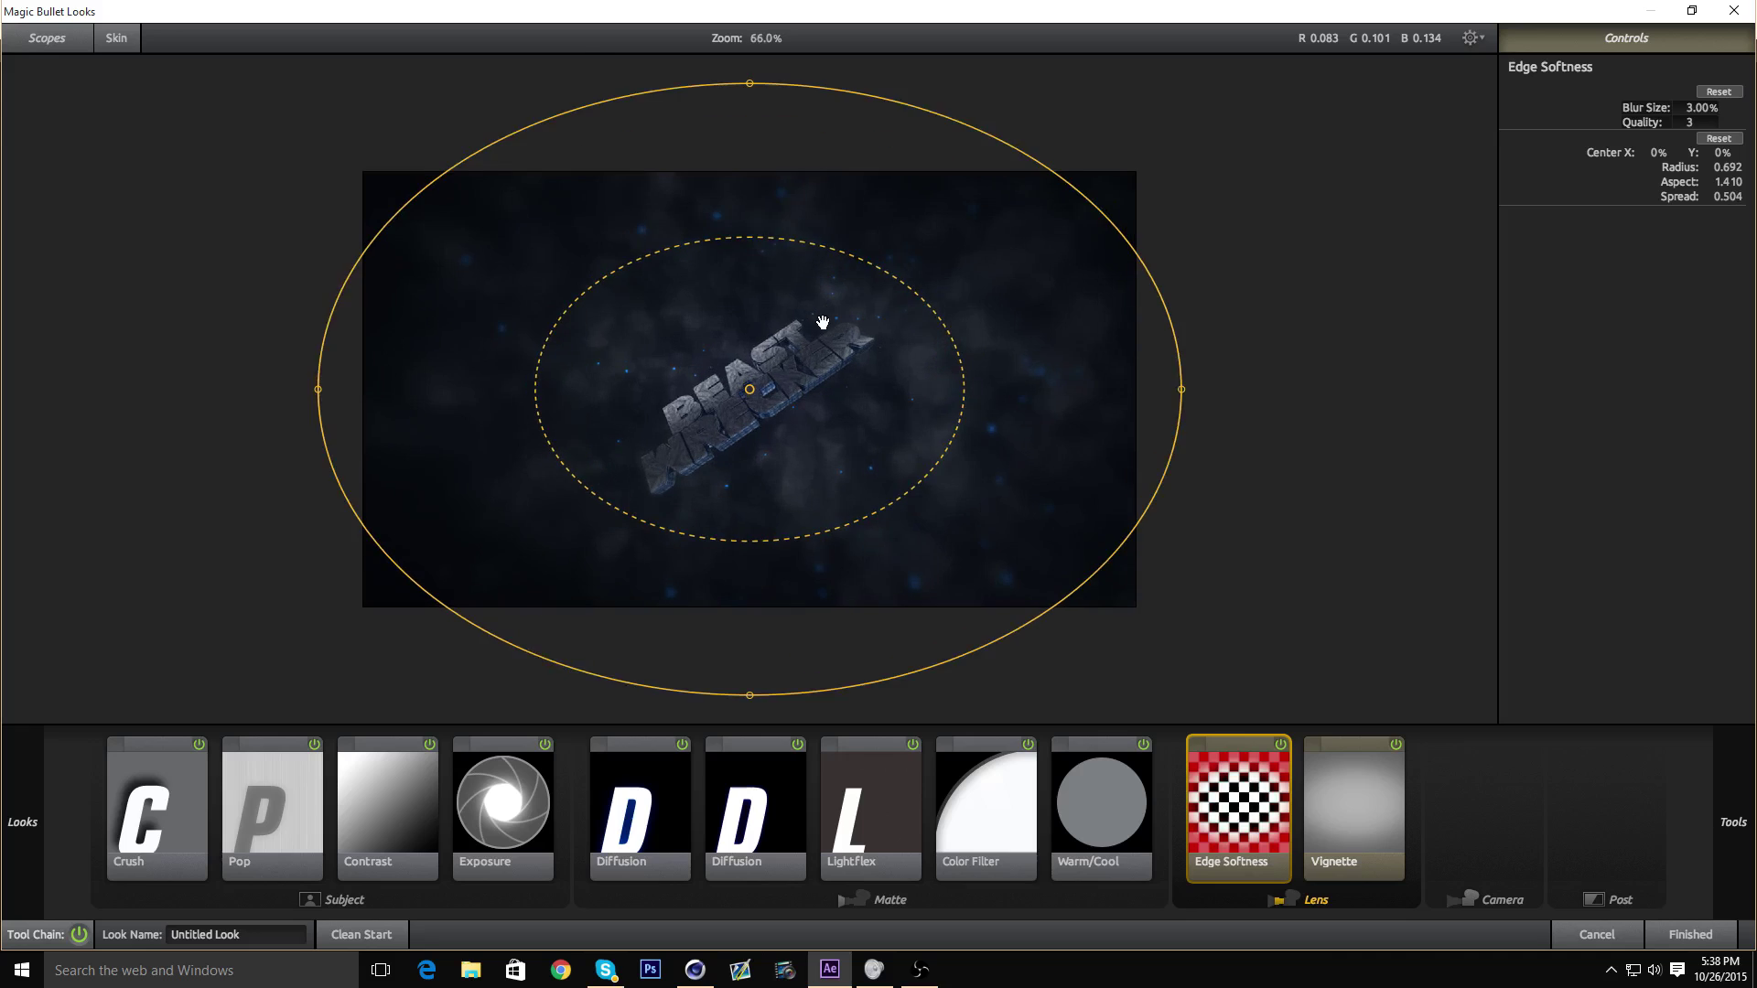
{"action": "left_click_drag", "start_coordinate": [1024, 318], "coordinate": [1043, 314]}
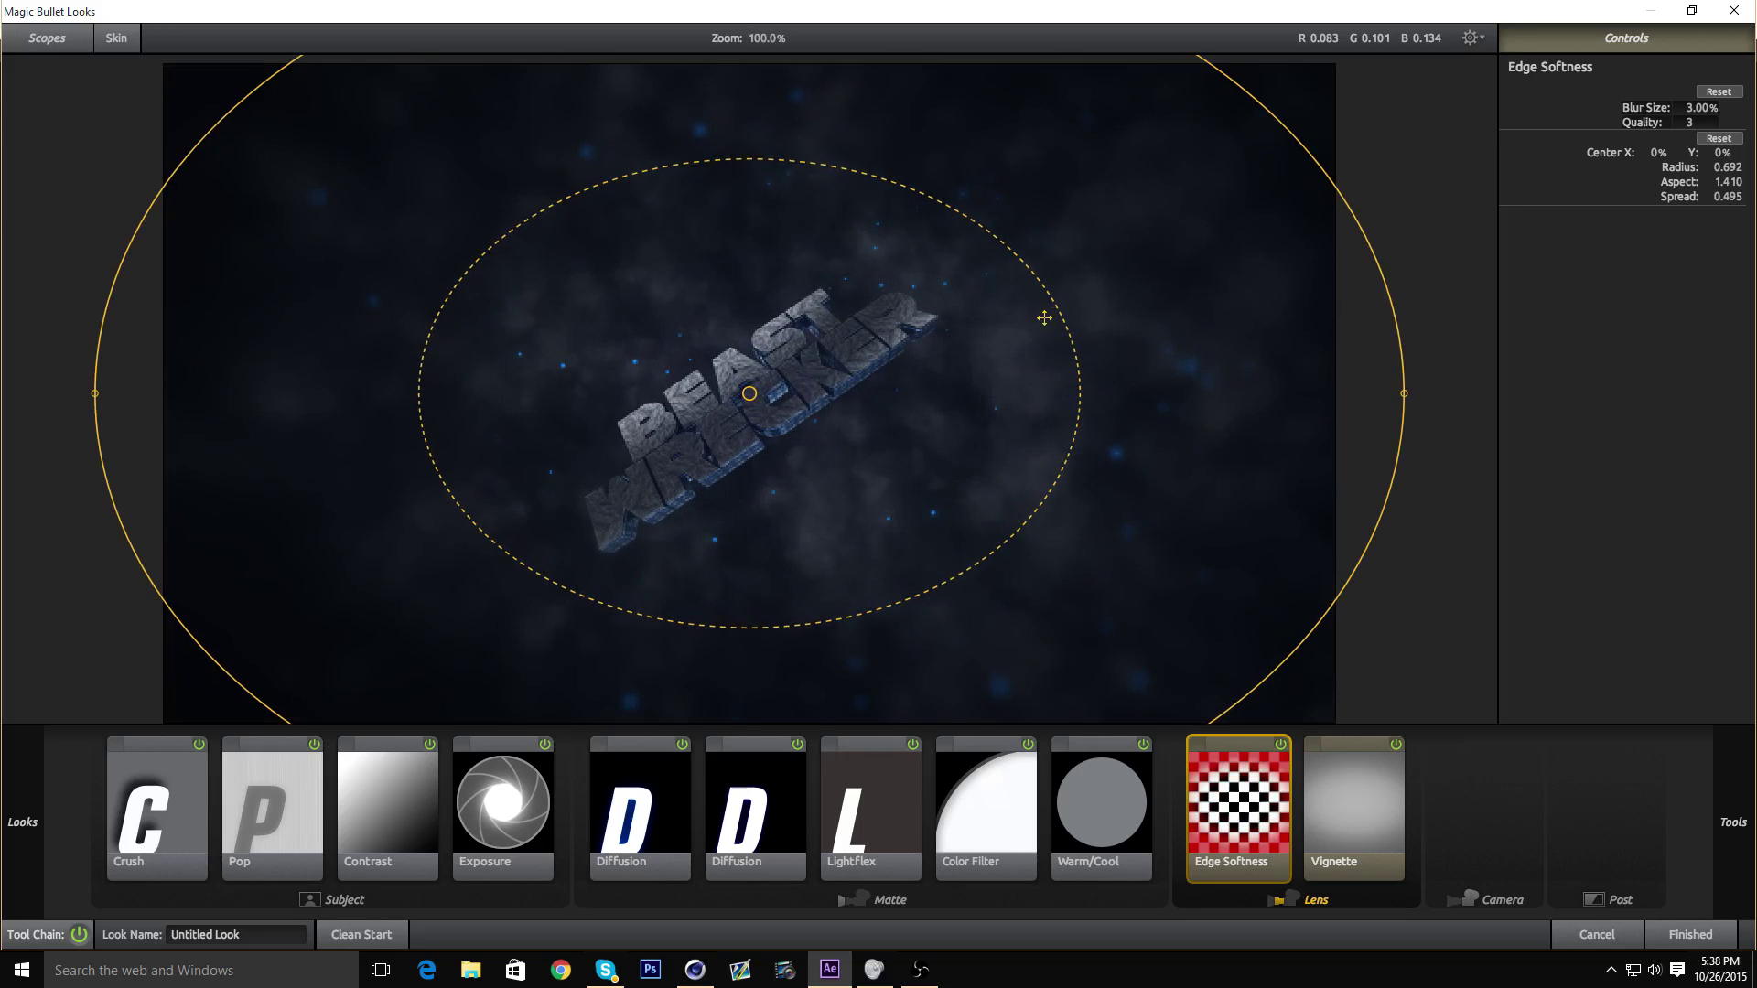
{"action": "left_click_drag", "start_coordinate": [764, 394], "coordinate": [761, 392]}
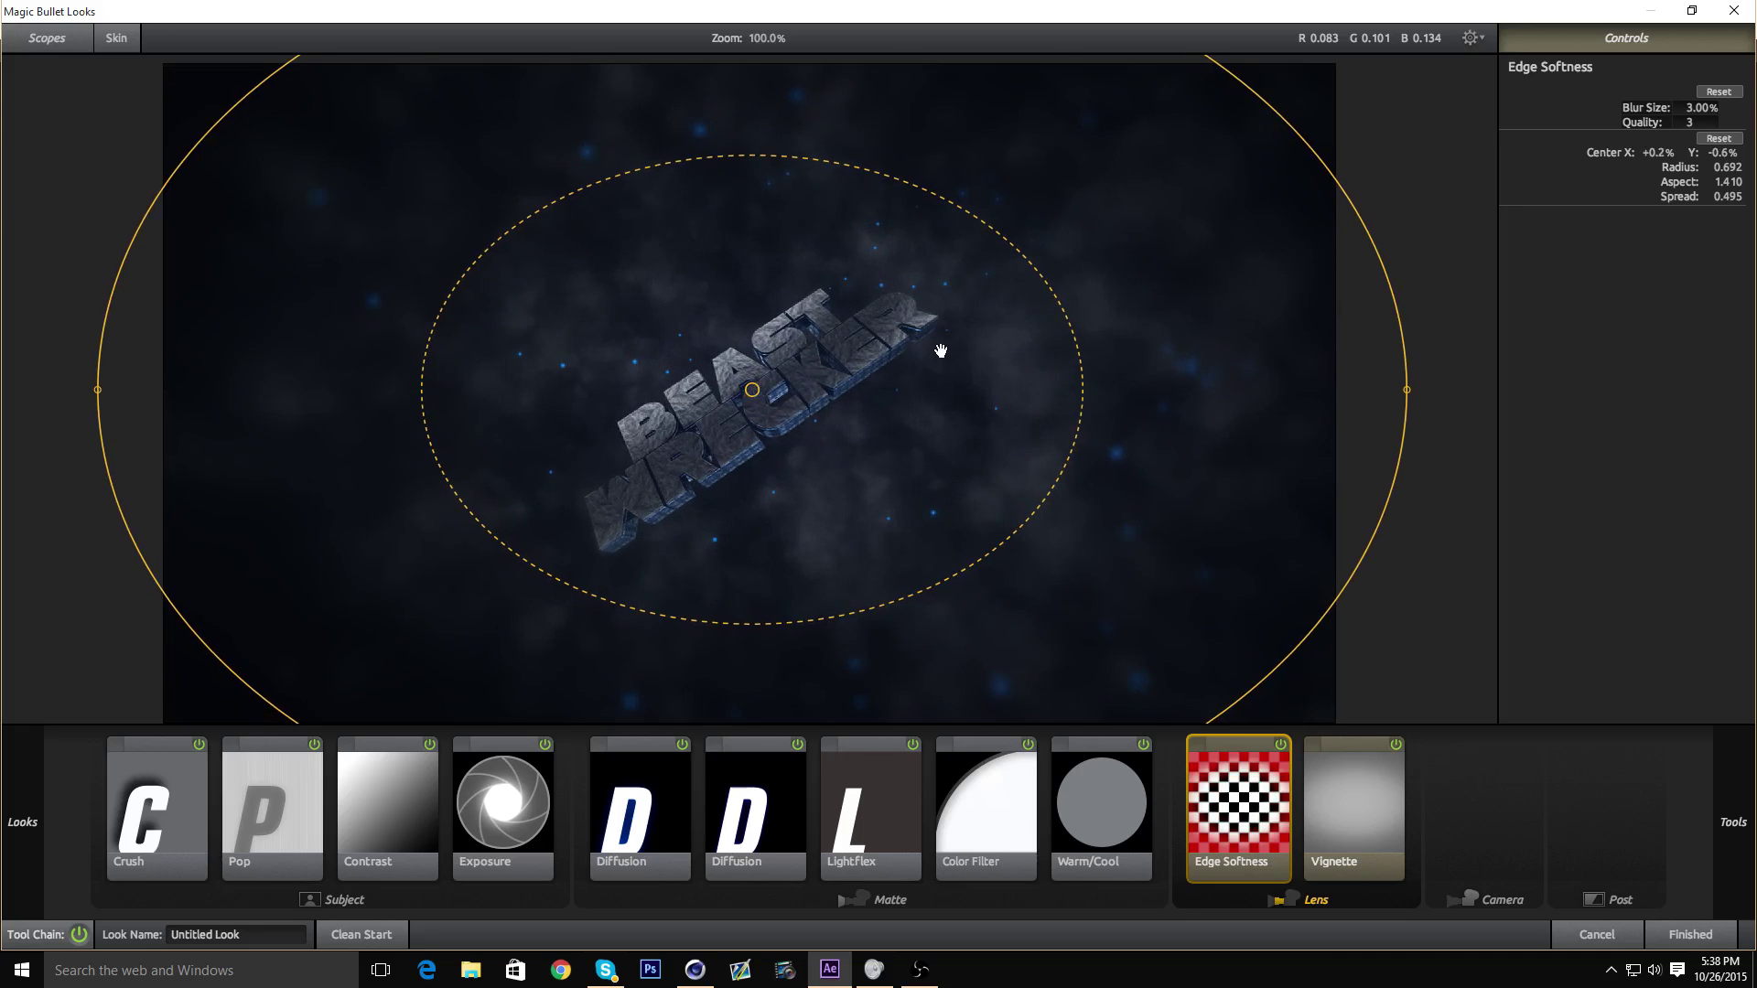
{"action": "left_click_drag", "start_coordinate": [1044, 291], "coordinate": [1056, 280]}
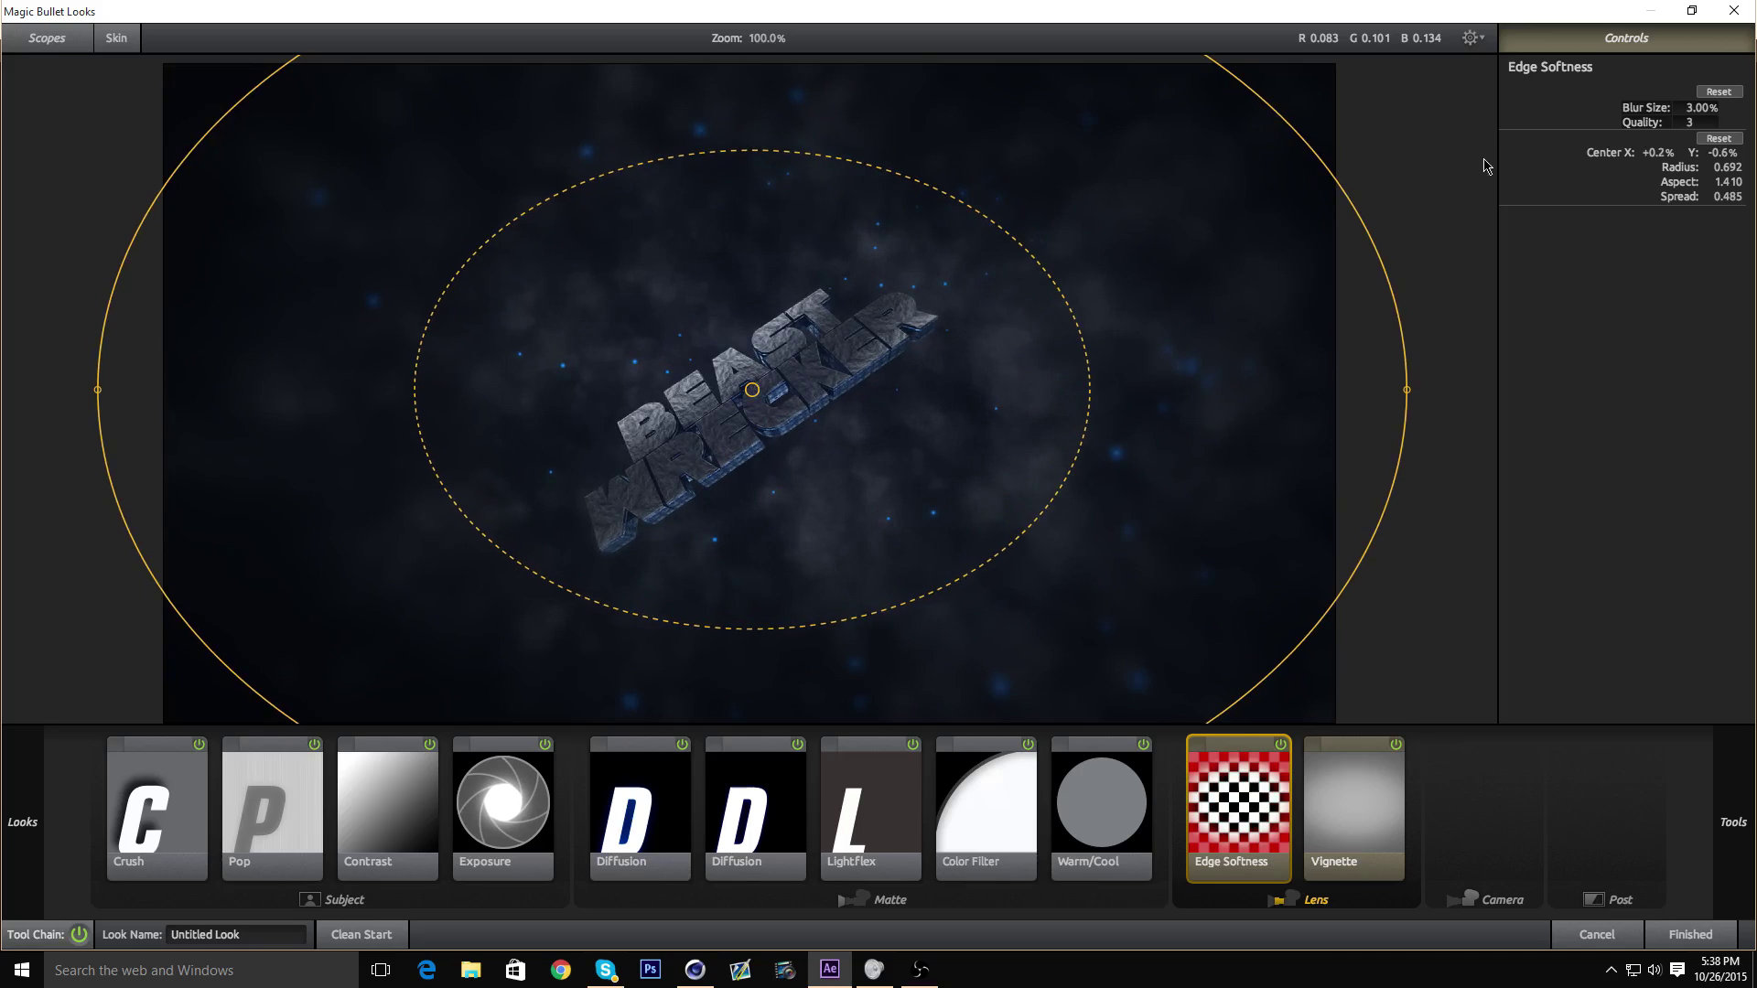
- Set the Edge Softness blur size to 1%
{"action": "left_click", "coordinate": [1692, 108]}
{"action": "type", "text": "1"}
{"action": "key", "text": "Return"}
- Add a Lens Distortion tool to the Lens stage and set its distortion to -10%
{"action": "mouse_move", "coordinate": [1732, 805]}
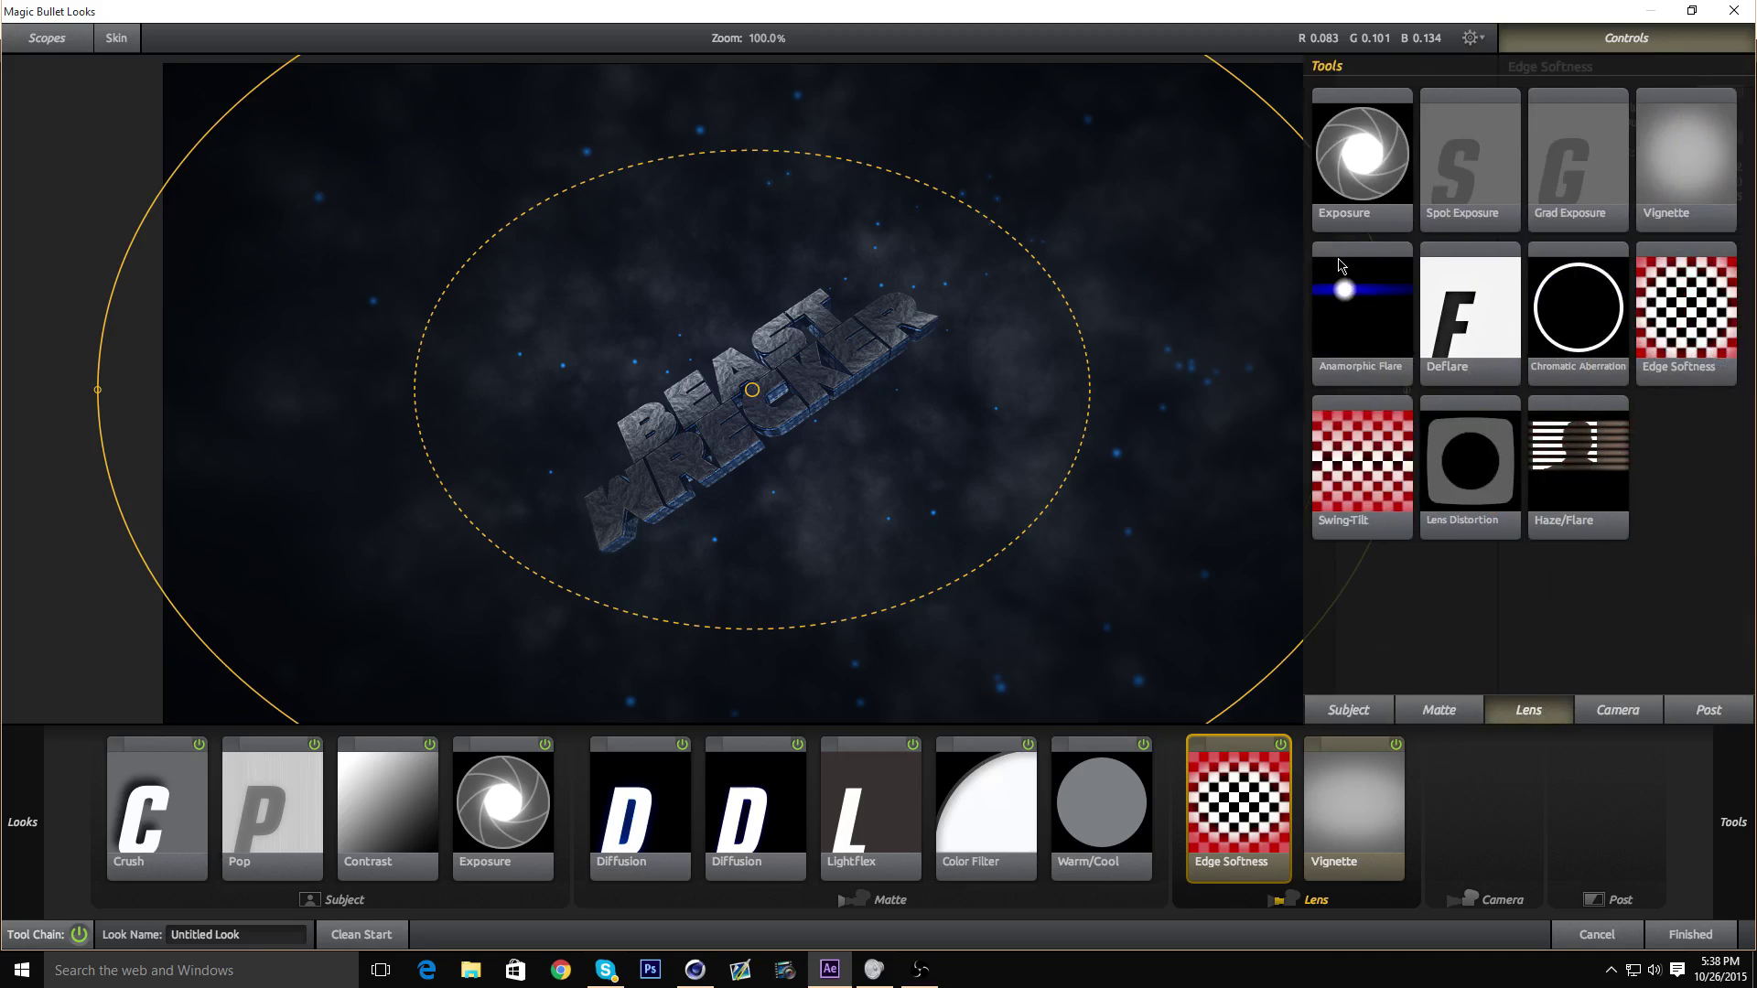
{"action": "left_click_drag", "start_coordinate": [1360, 312], "coordinate": [1381, 344]}
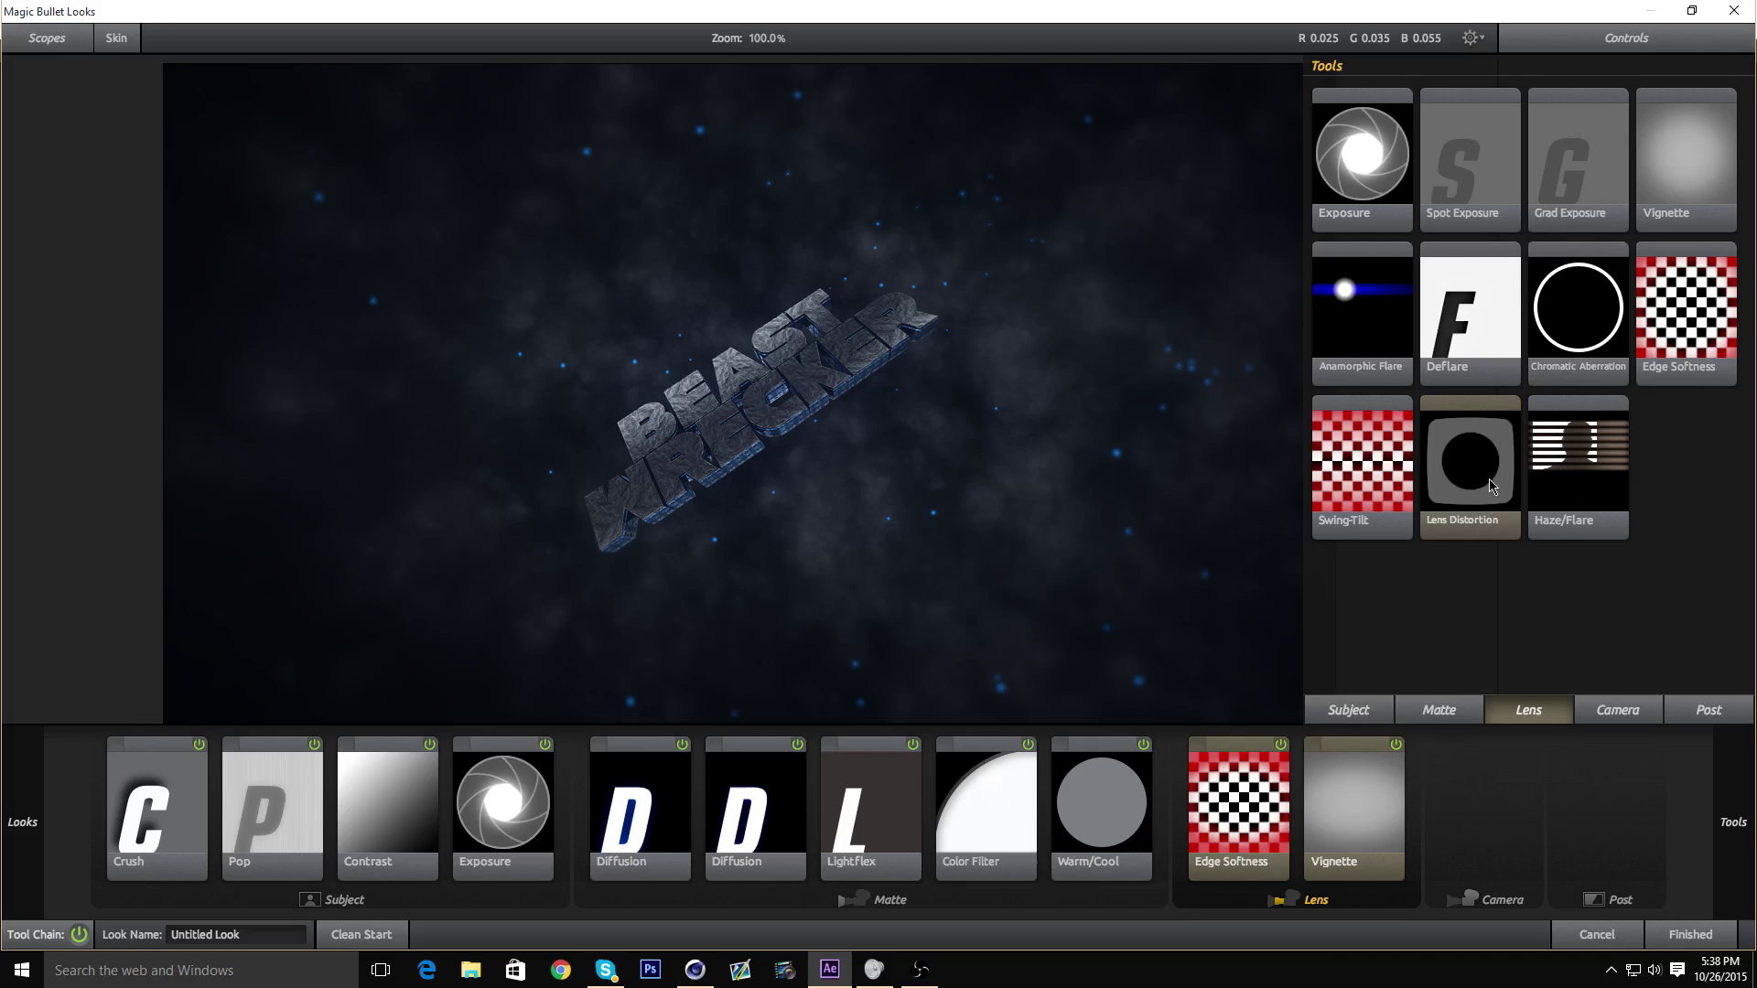
{"action": "left_click_drag", "start_coordinate": [1470, 462], "coordinate": [1391, 796]}
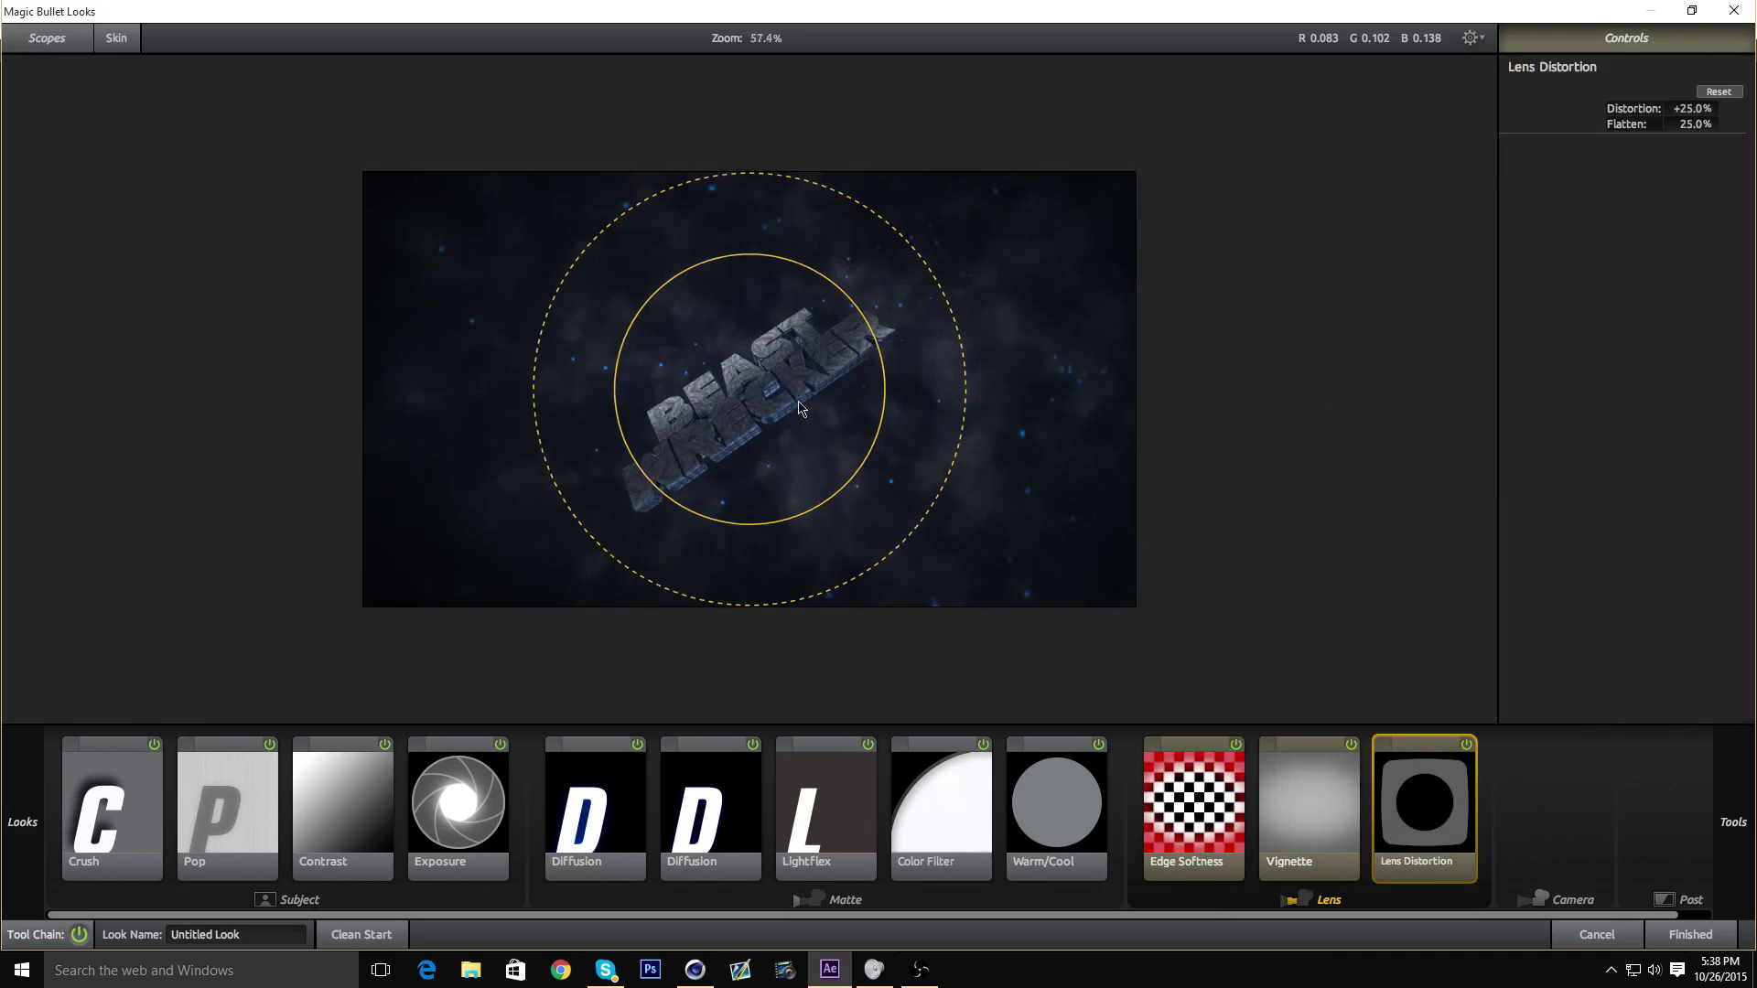
{"action": "scroll", "coordinate": [716, 463], "scroll_direction": "up", "scroll_amount": 1}
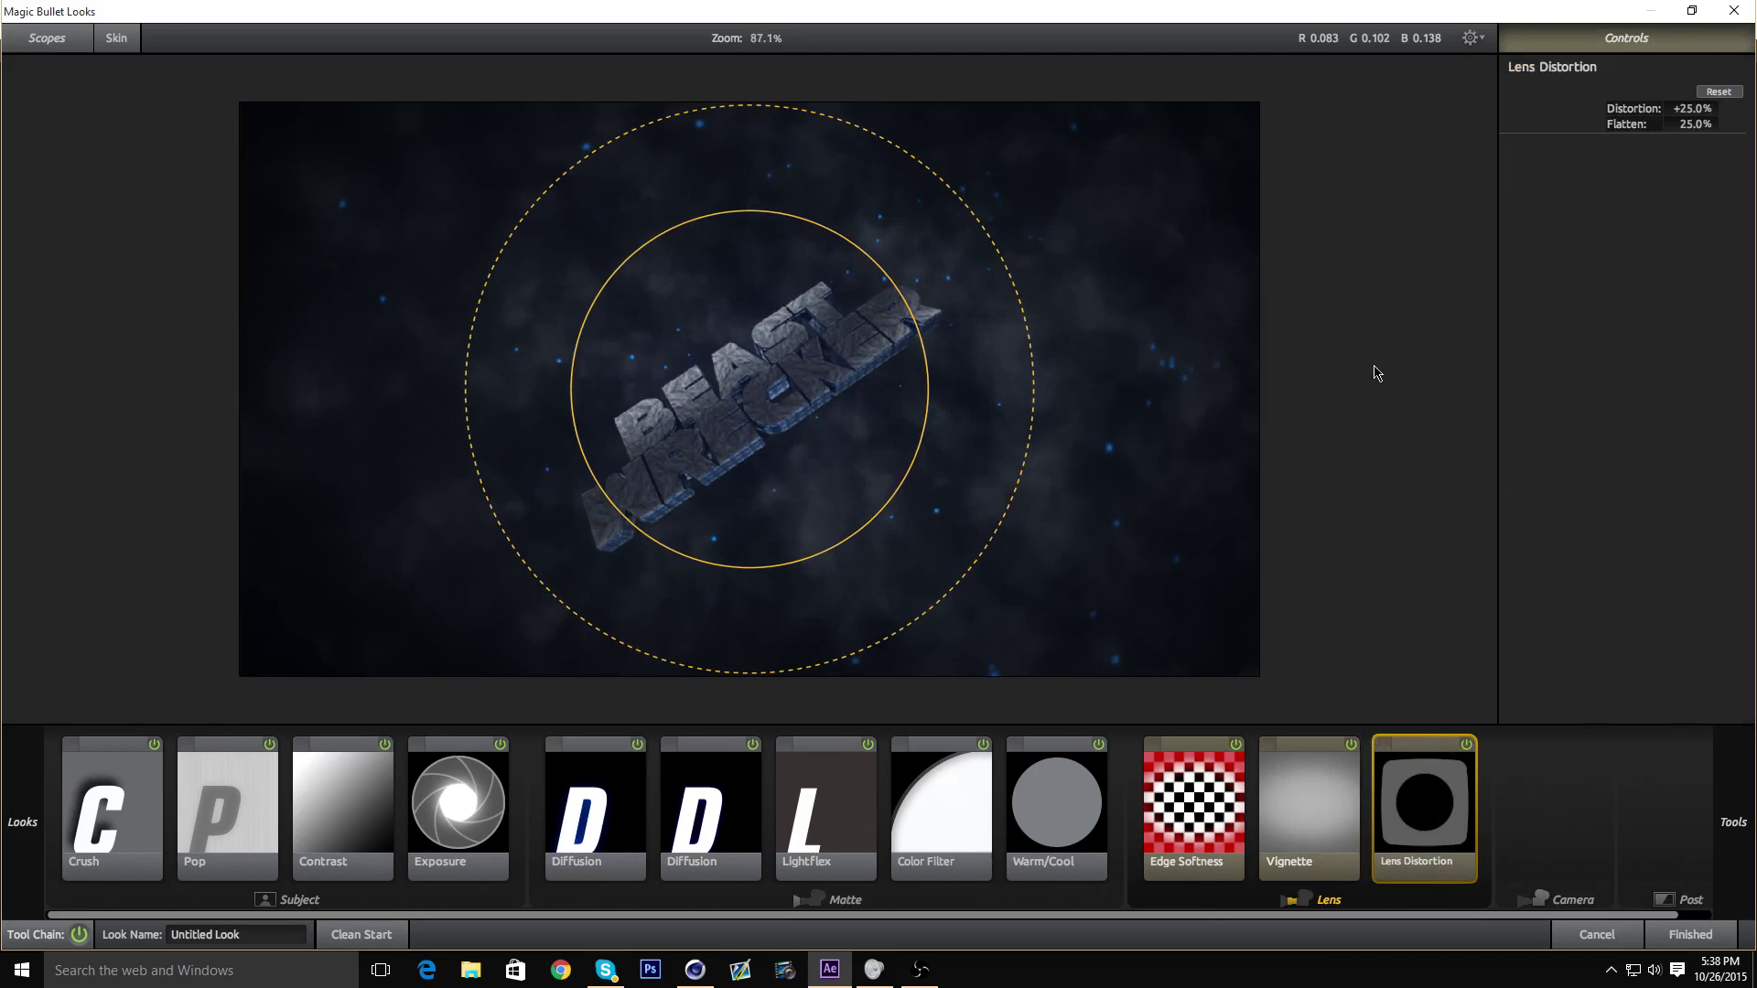
{"action": "scroll", "coordinate": [661, 325], "scroll_direction": "up", "scroll_amount": 1}
{"action": "scroll", "coordinate": [822, 396], "scroll_direction": "down", "scroll_amount": 1}
{"action": "left_click", "coordinate": [1711, 108]}
{"action": "type", "text": "-10"}
{"action": "key", "text": "Return"}
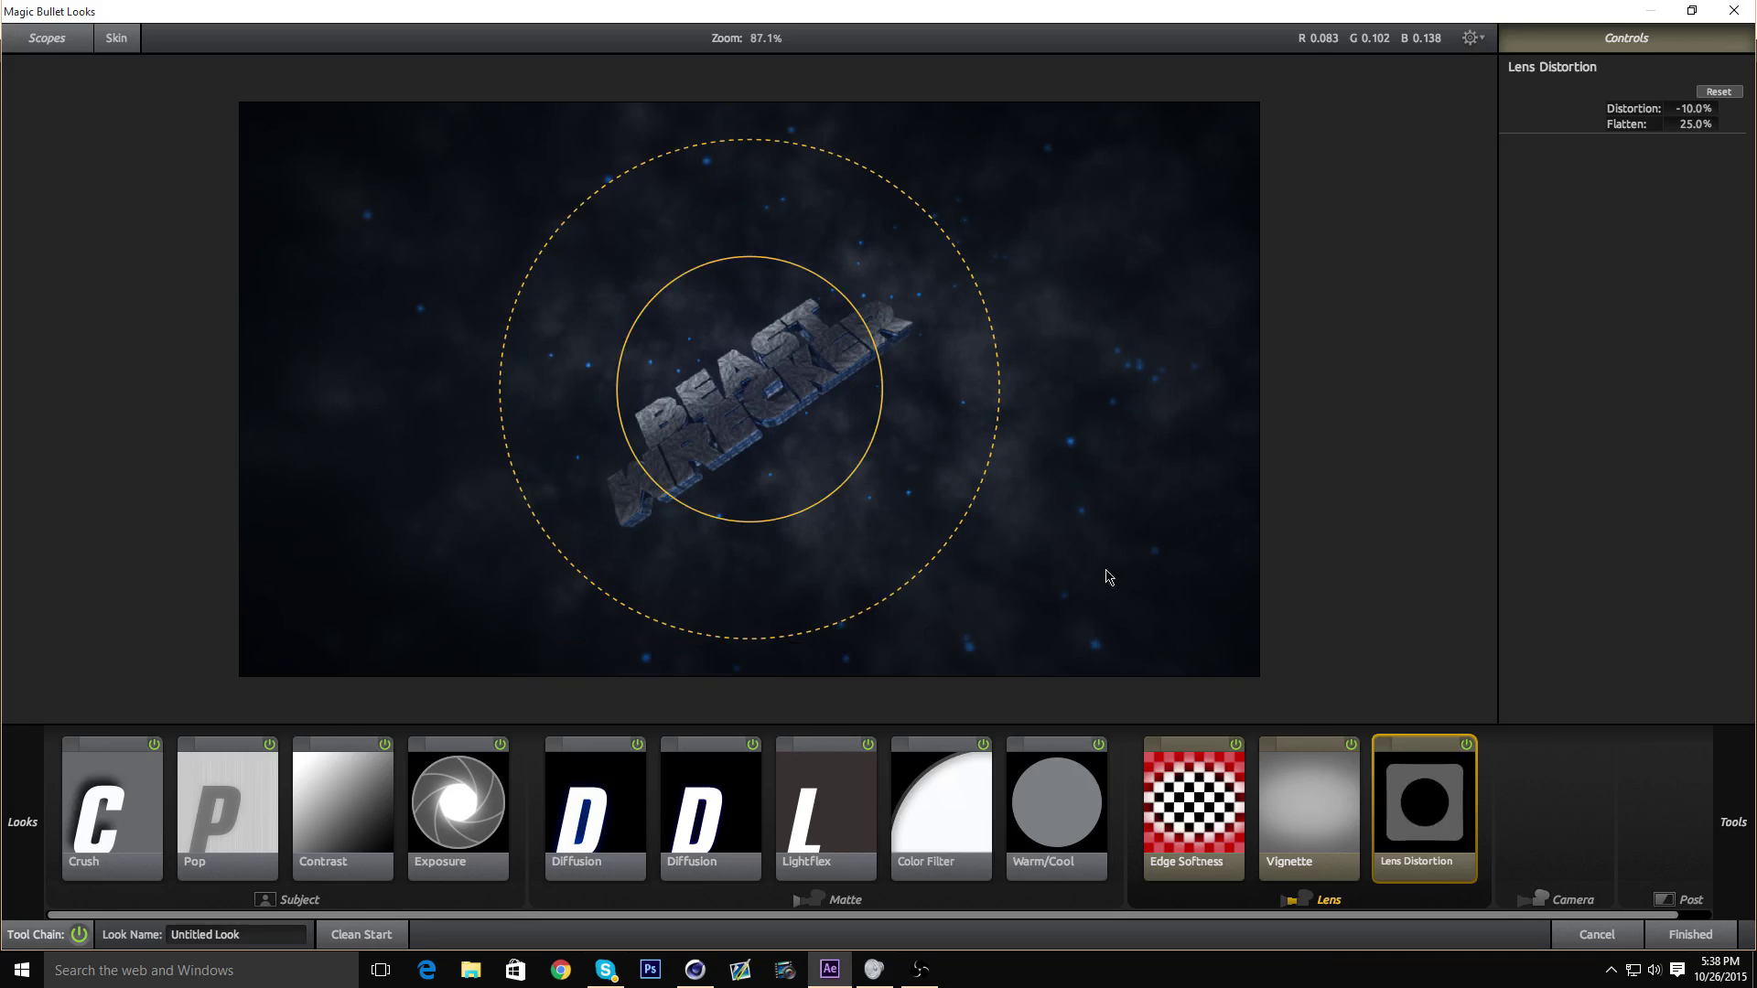
- Compare the frame with the Lens Distortion tool disabled and enabled at different magnifications
{"action": "left_click", "coordinate": [1468, 745]}
{"action": "left_click", "coordinate": [1468, 744]}
{"action": "scroll", "coordinate": [722, 345], "scroll_direction": "up", "scroll_amount": 4}
{"action": "left_click", "coordinate": [1467, 745]}
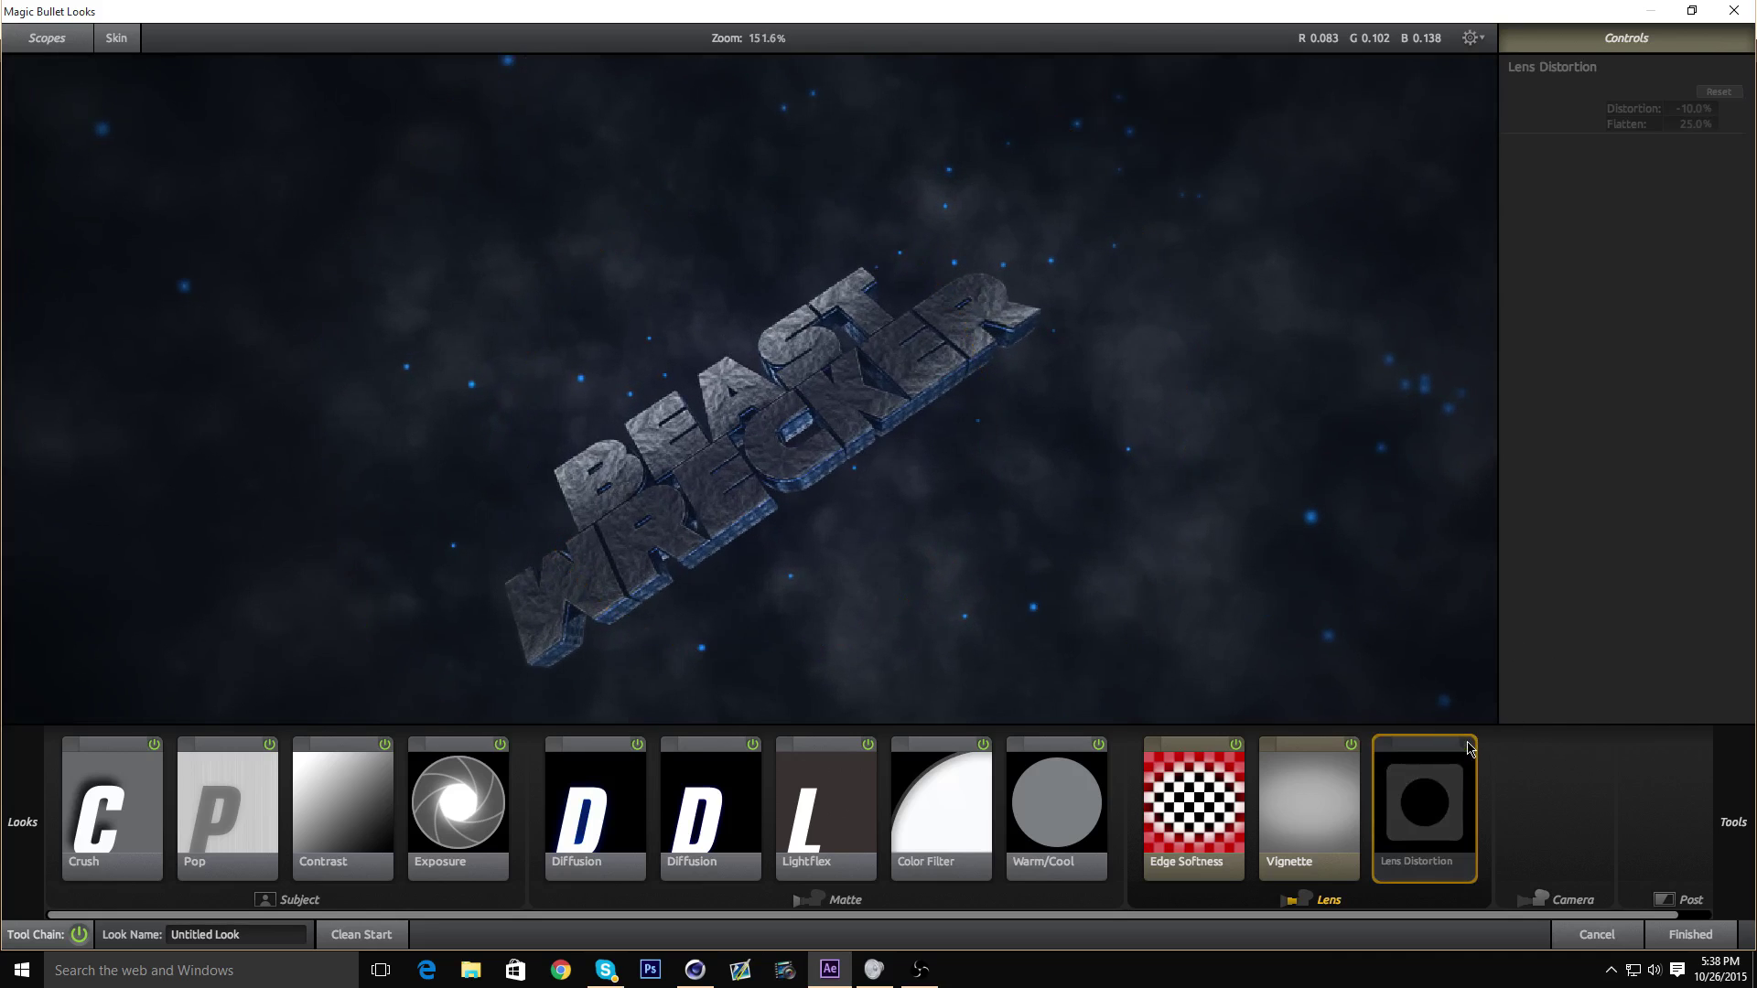
{"action": "left_click", "coordinate": [1467, 744]}
{"action": "scroll", "coordinate": [1083, 528], "scroll_direction": "down", "scroll_amount": 5}
- Try Lens Distortion values of -100% and +100%, and set the distortion back to -10%
{"action": "left_click_drag", "start_coordinate": [1678, 114], "coordinate": [306, 375]}
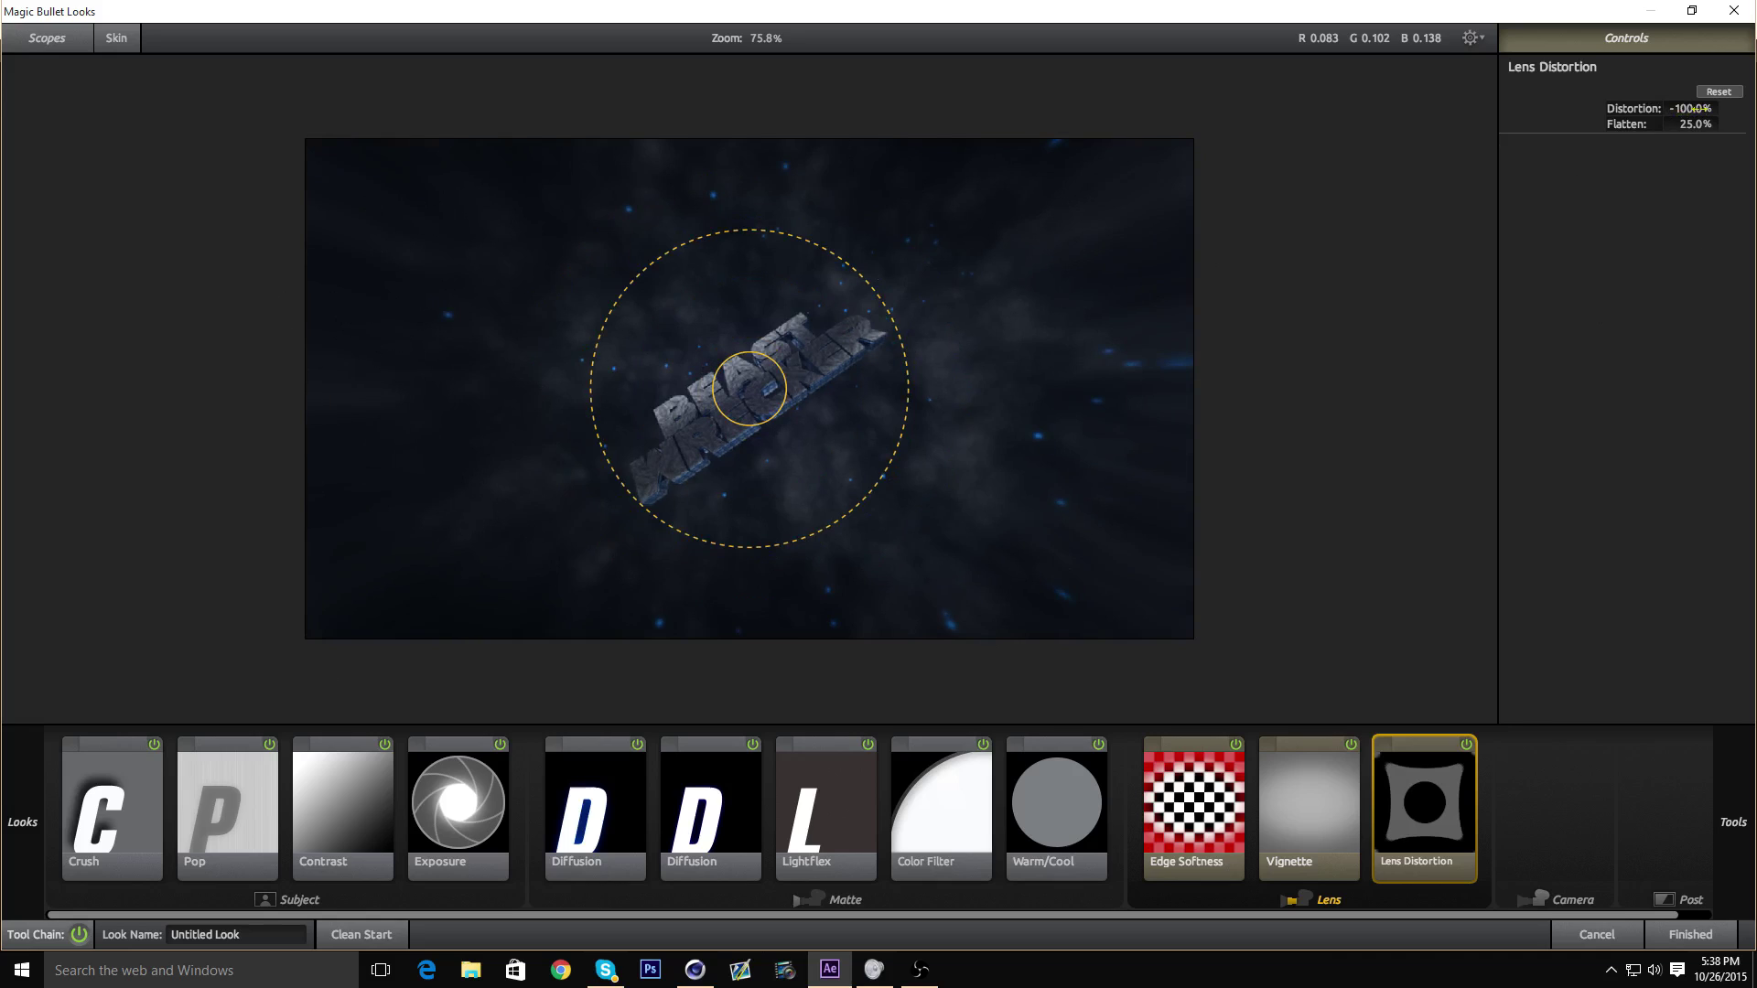
{"action": "left_click_drag", "start_coordinate": [1700, 109], "coordinate": [1756, 109]}
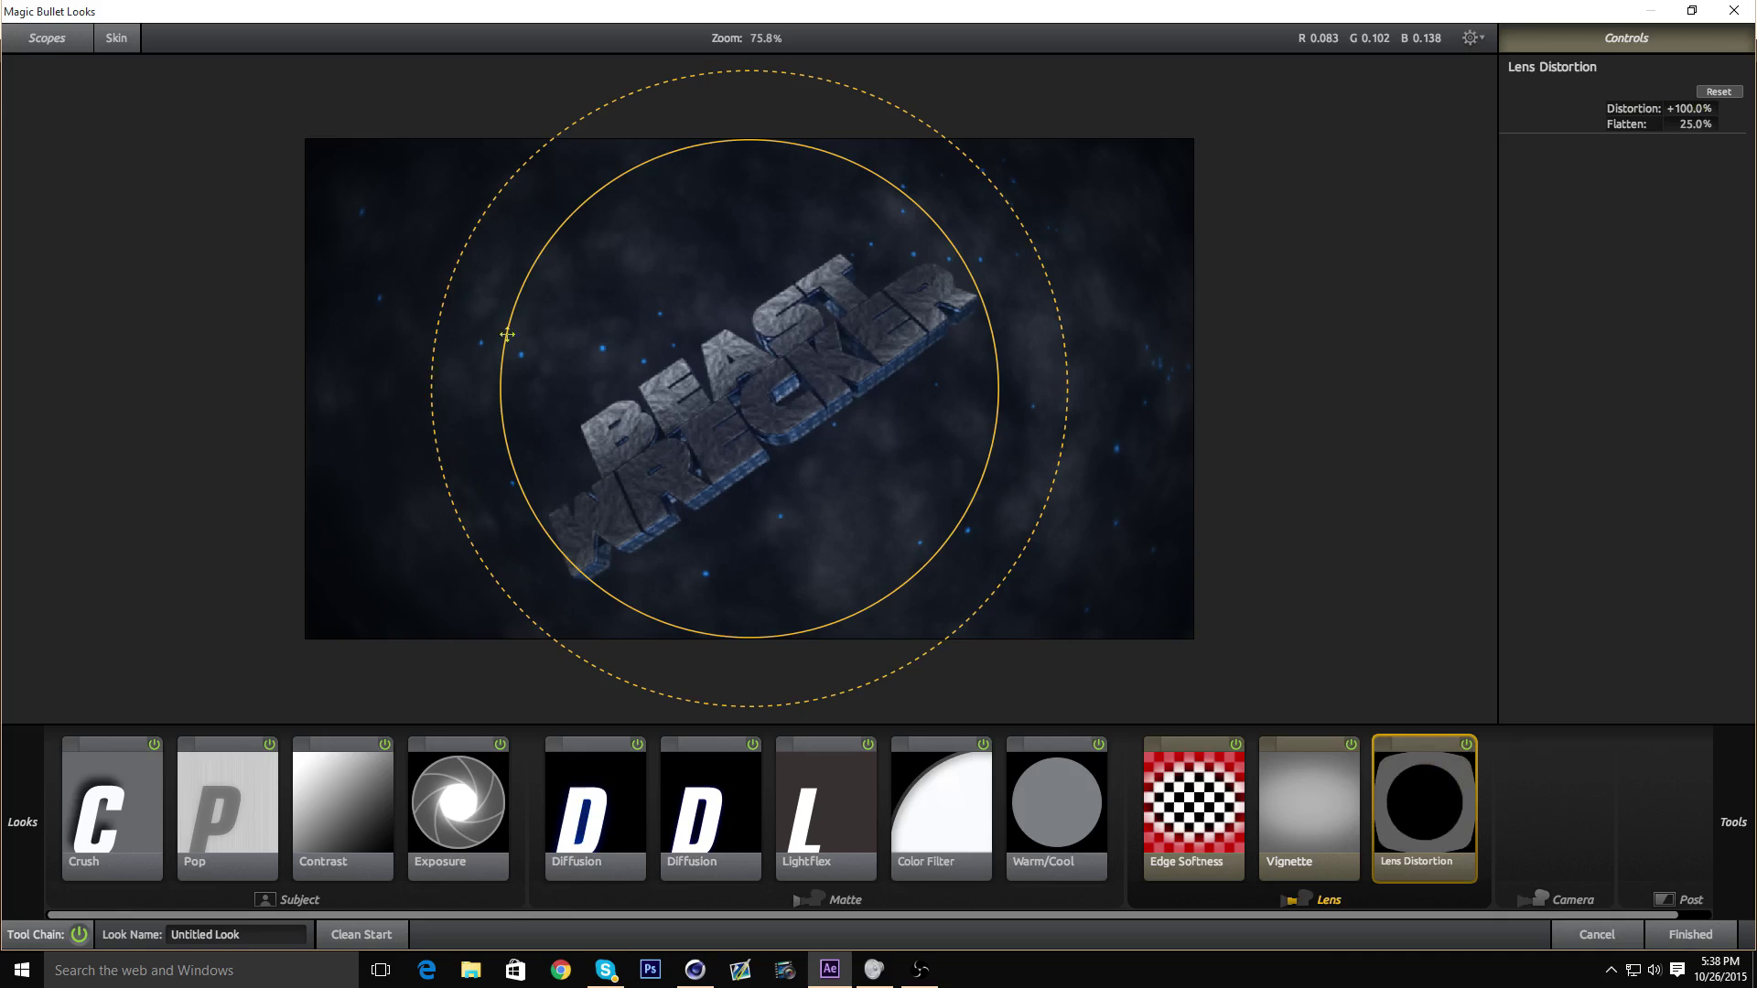
{"action": "left_click_drag", "start_coordinate": [1693, 110], "coordinate": [1684, 110]}
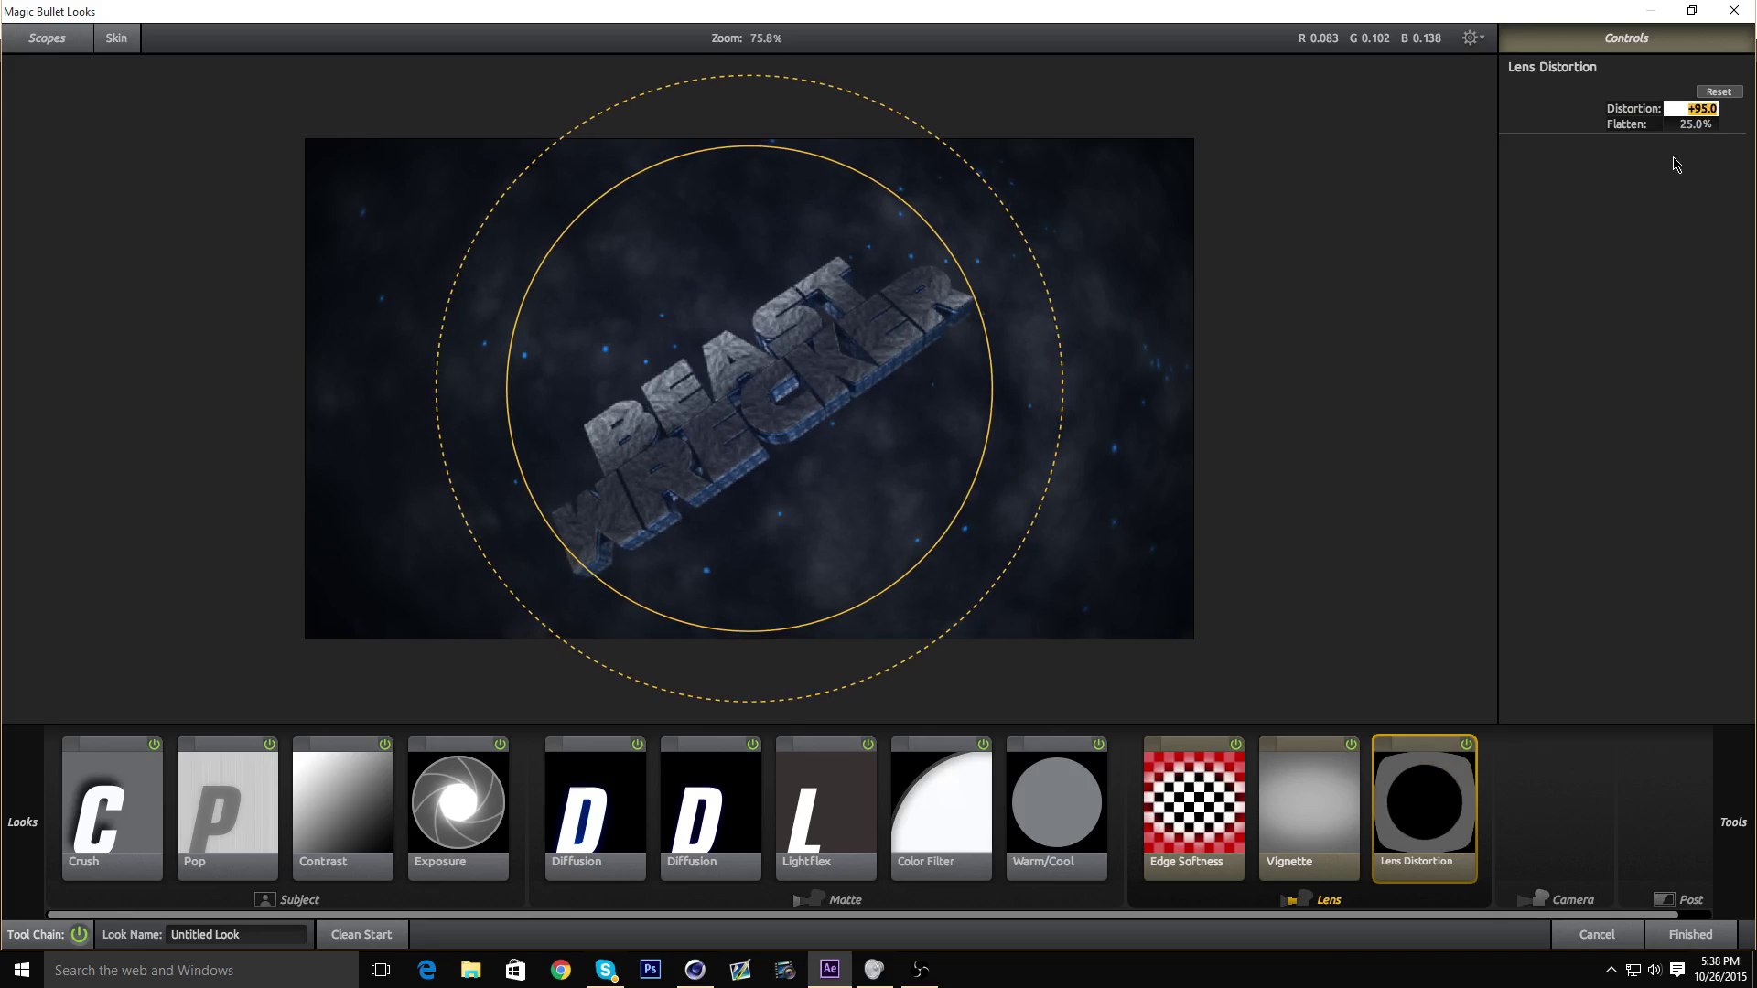
{"action": "type", "text": "-10"}
{"action": "key", "text": "Return"}
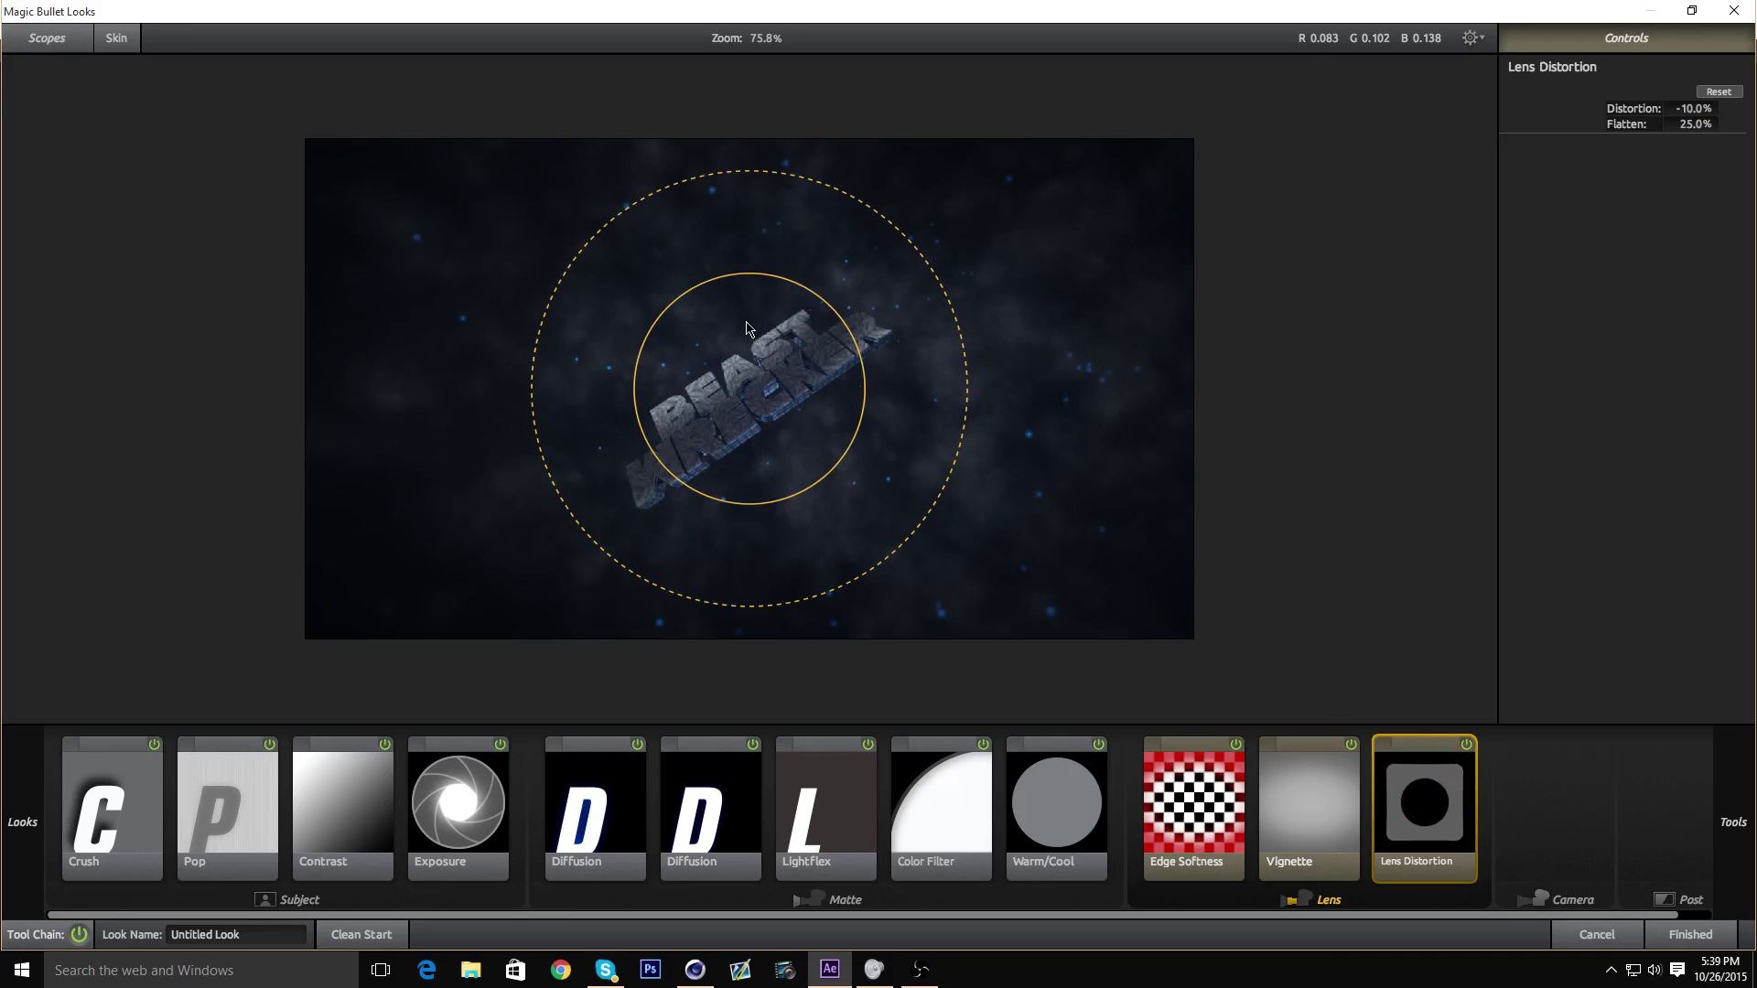
- Set the Lens Distortion's distortion to -5% and compare the frame with the tool disabled and enabled
{"action": "scroll", "coordinate": [747, 322], "scroll_direction": "up", "scroll_amount": 1}
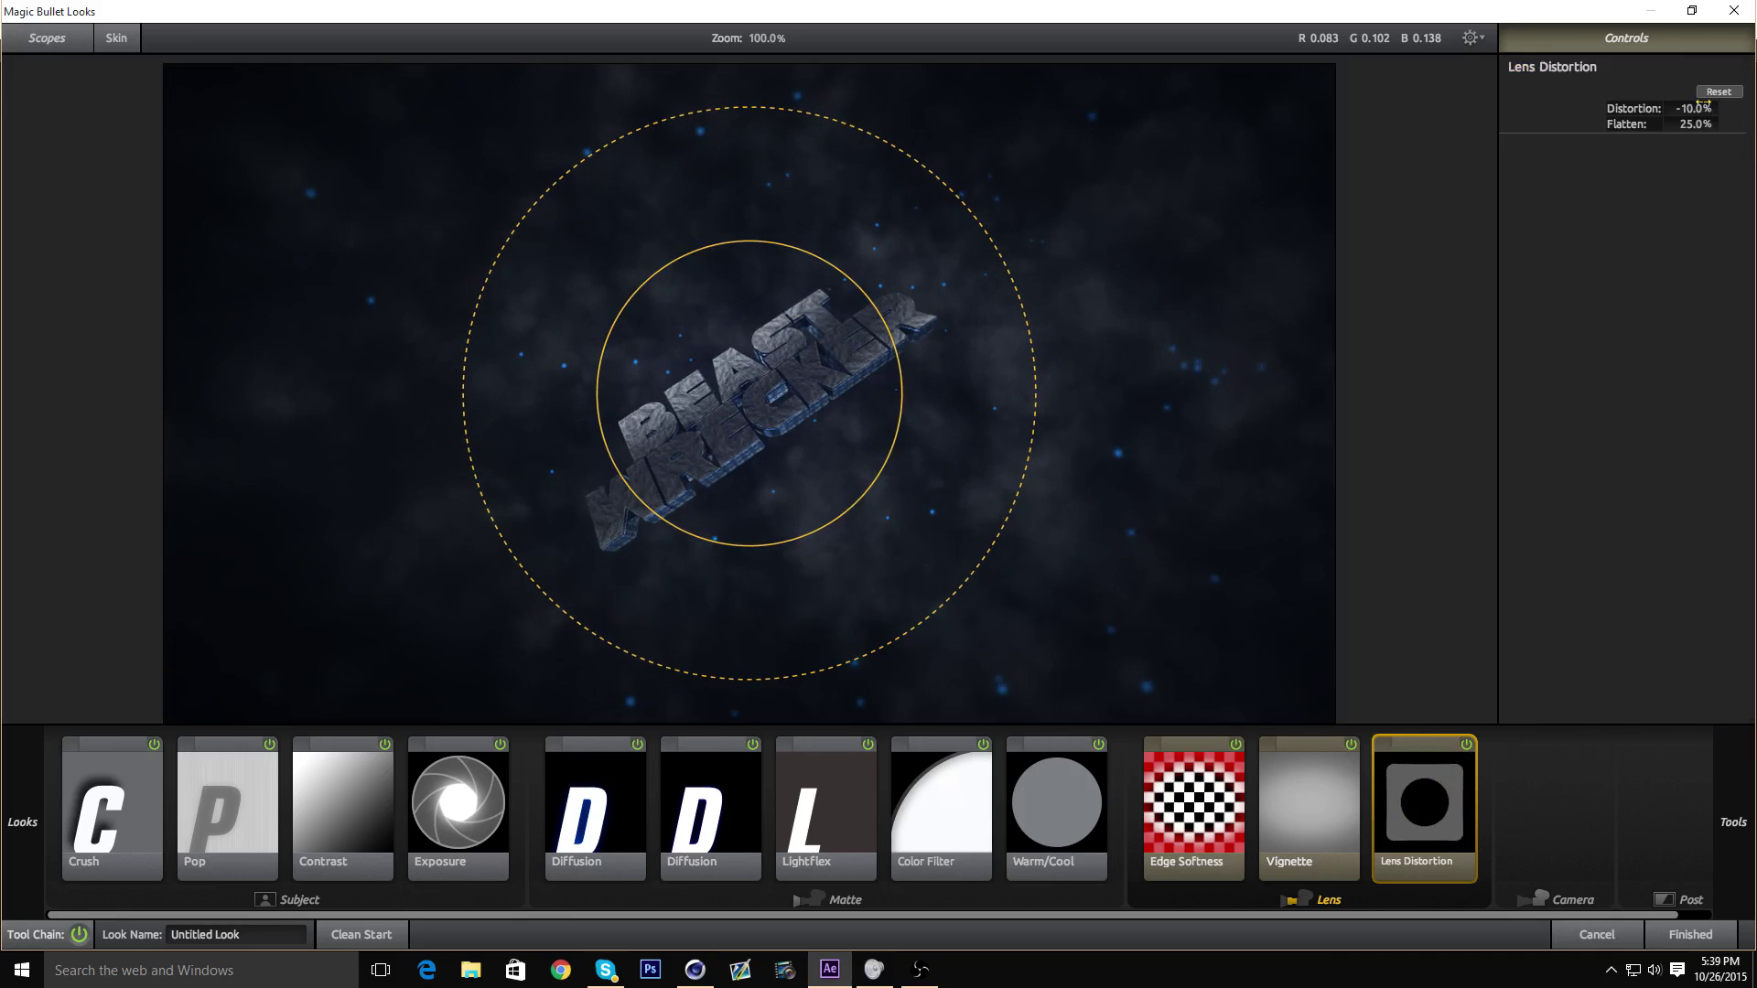
{"action": "left_click", "coordinate": [1702, 107]}
{"action": "type", "text": "-5"}
{"action": "key", "text": "Return"}
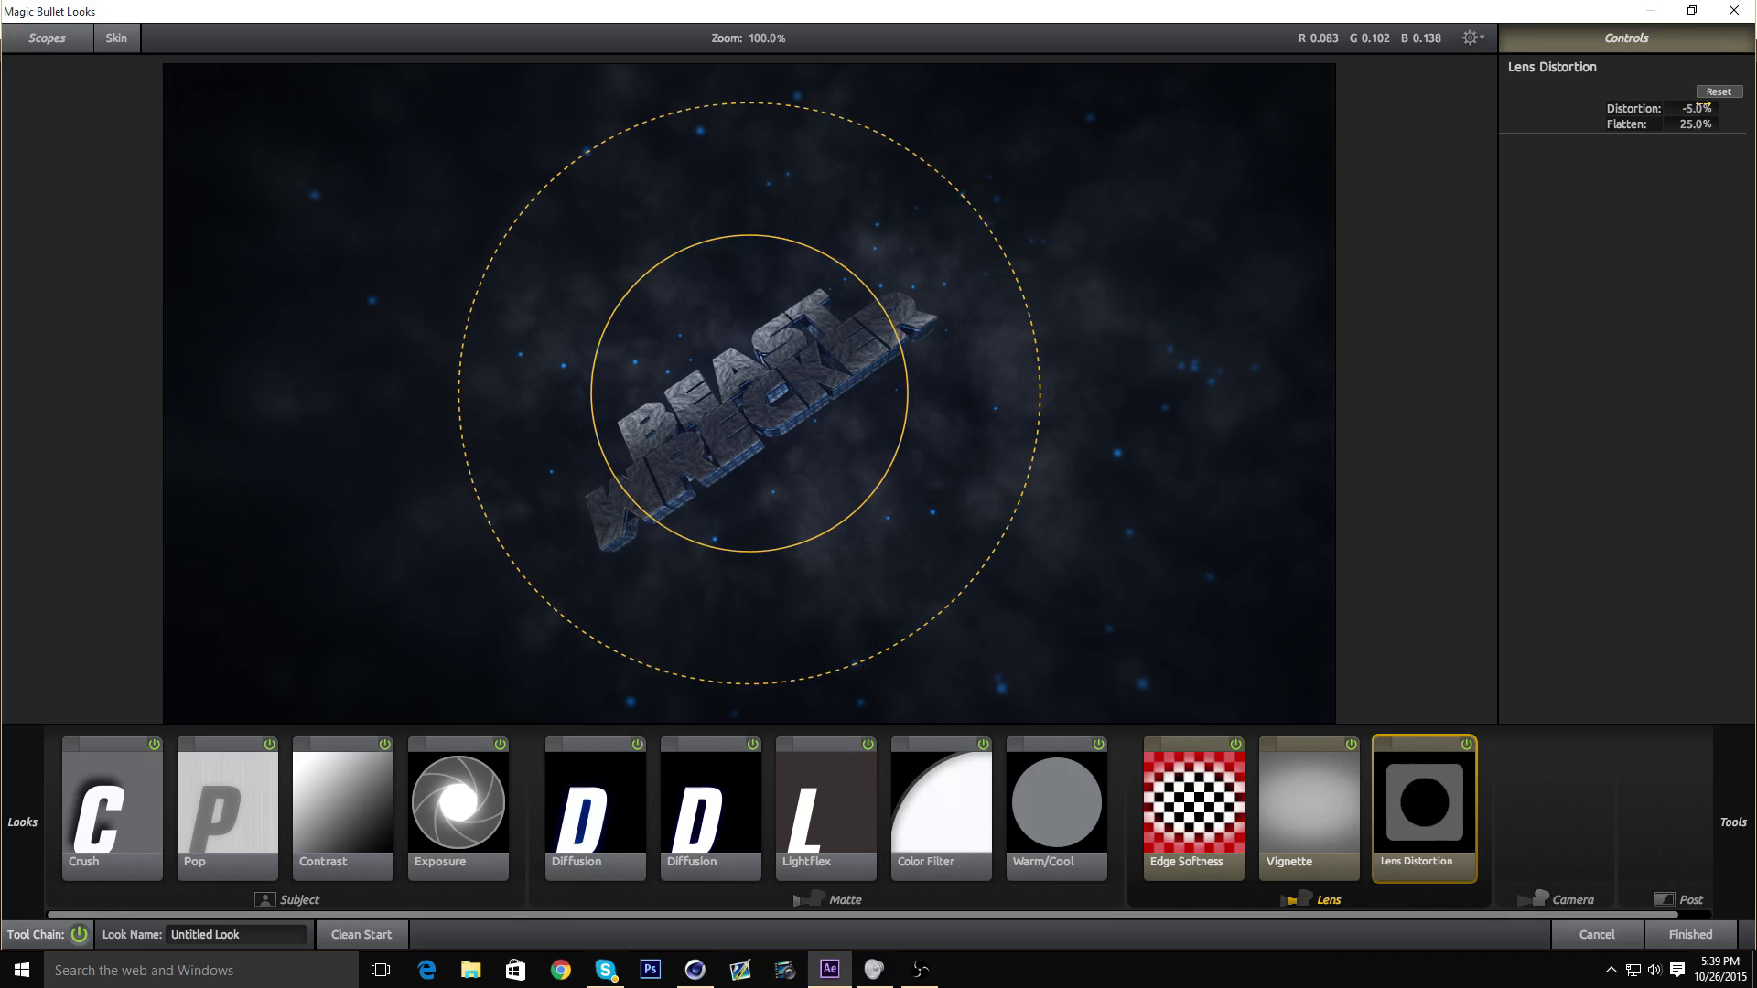
{"action": "left_click", "coordinate": [1467, 746]}
{"action": "left_click", "coordinate": [1469, 745]}
{"action": "scroll", "coordinate": [952, 455], "scroll_direction": "down", "scroll_amount": 1}
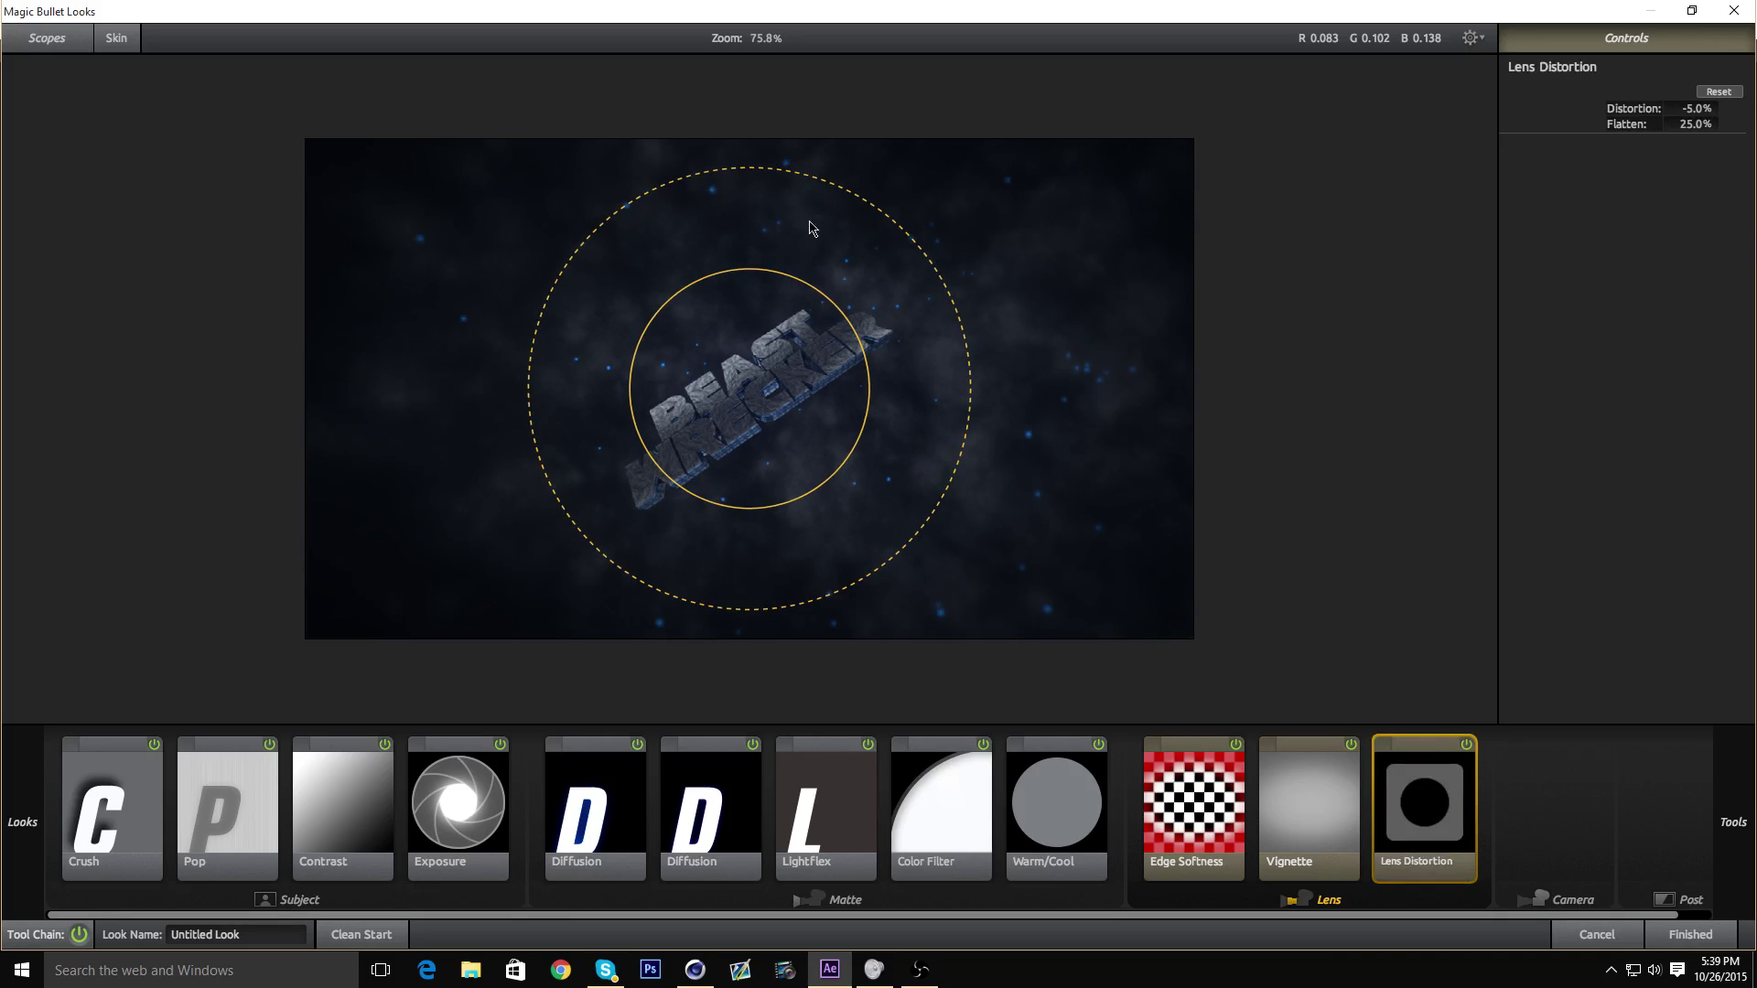
{"action": "left_click_drag", "start_coordinate": [861, 391], "coordinate": [931, 493]}
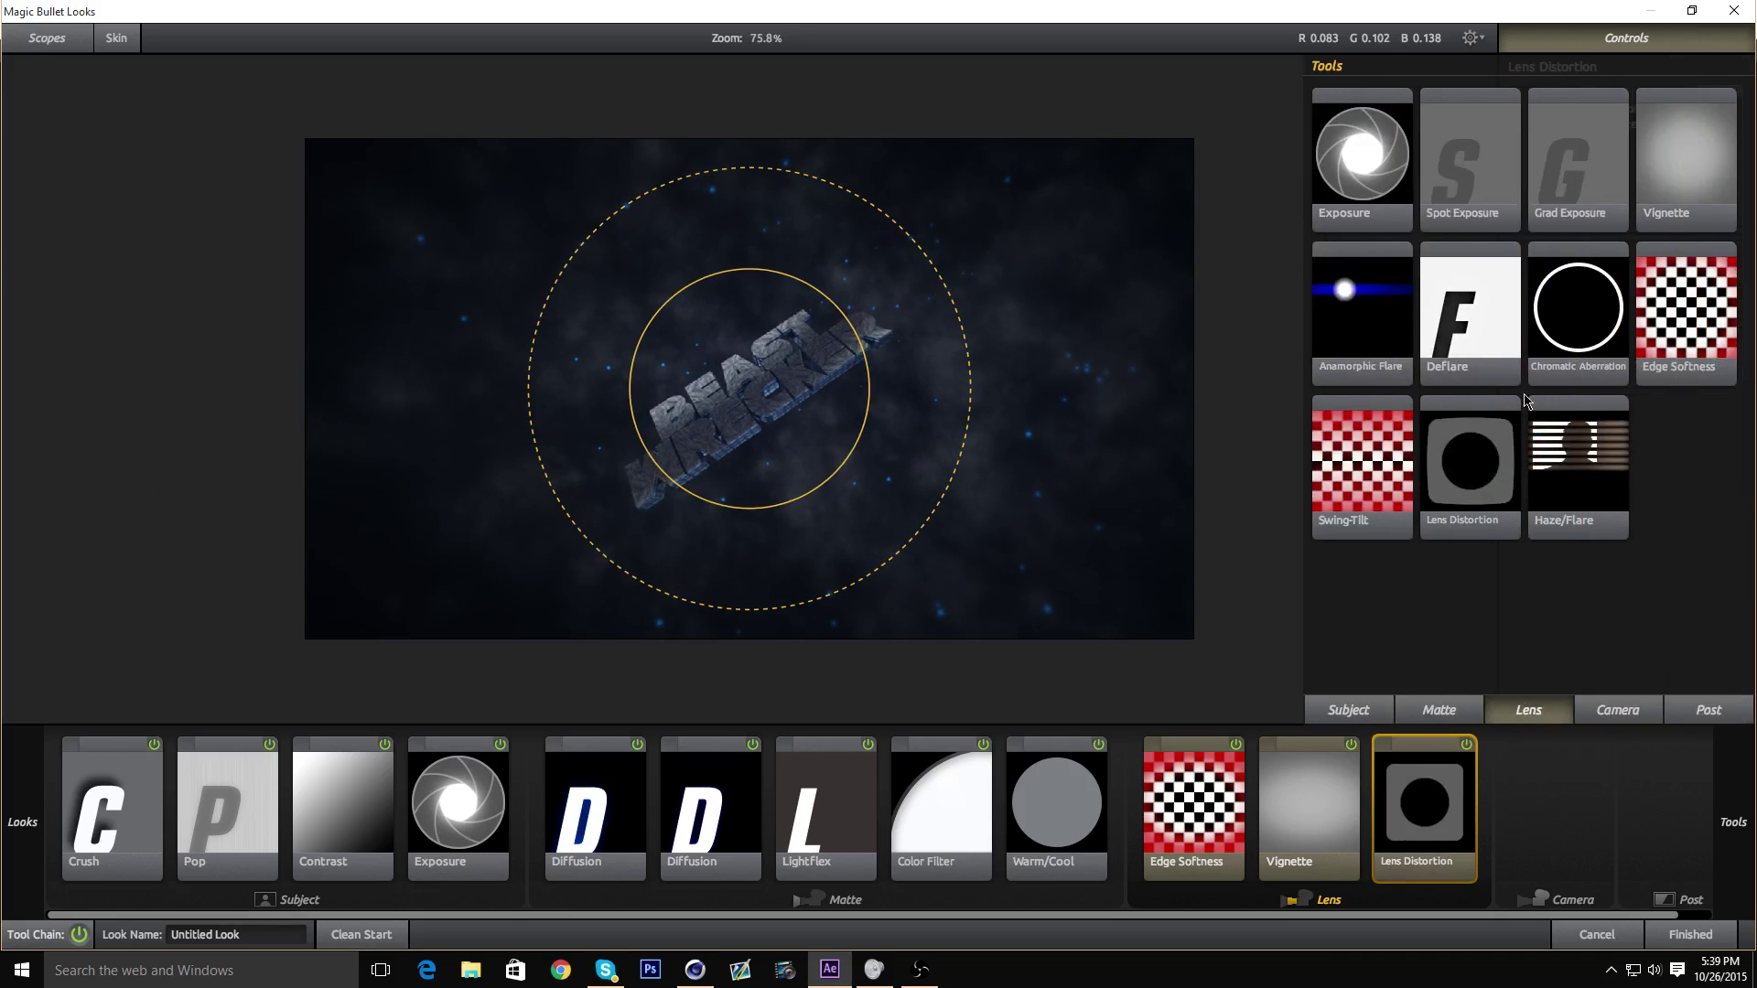
- Add a Chromatic Aberration tool to the Lens stage, set Red/Cyan to -0.250 and inspect the title's edges
{"action": "mouse_move", "coordinate": [1754, 604]}
{"action": "left_click_drag", "start_coordinate": [1575, 307], "coordinate": [1469, 804]}
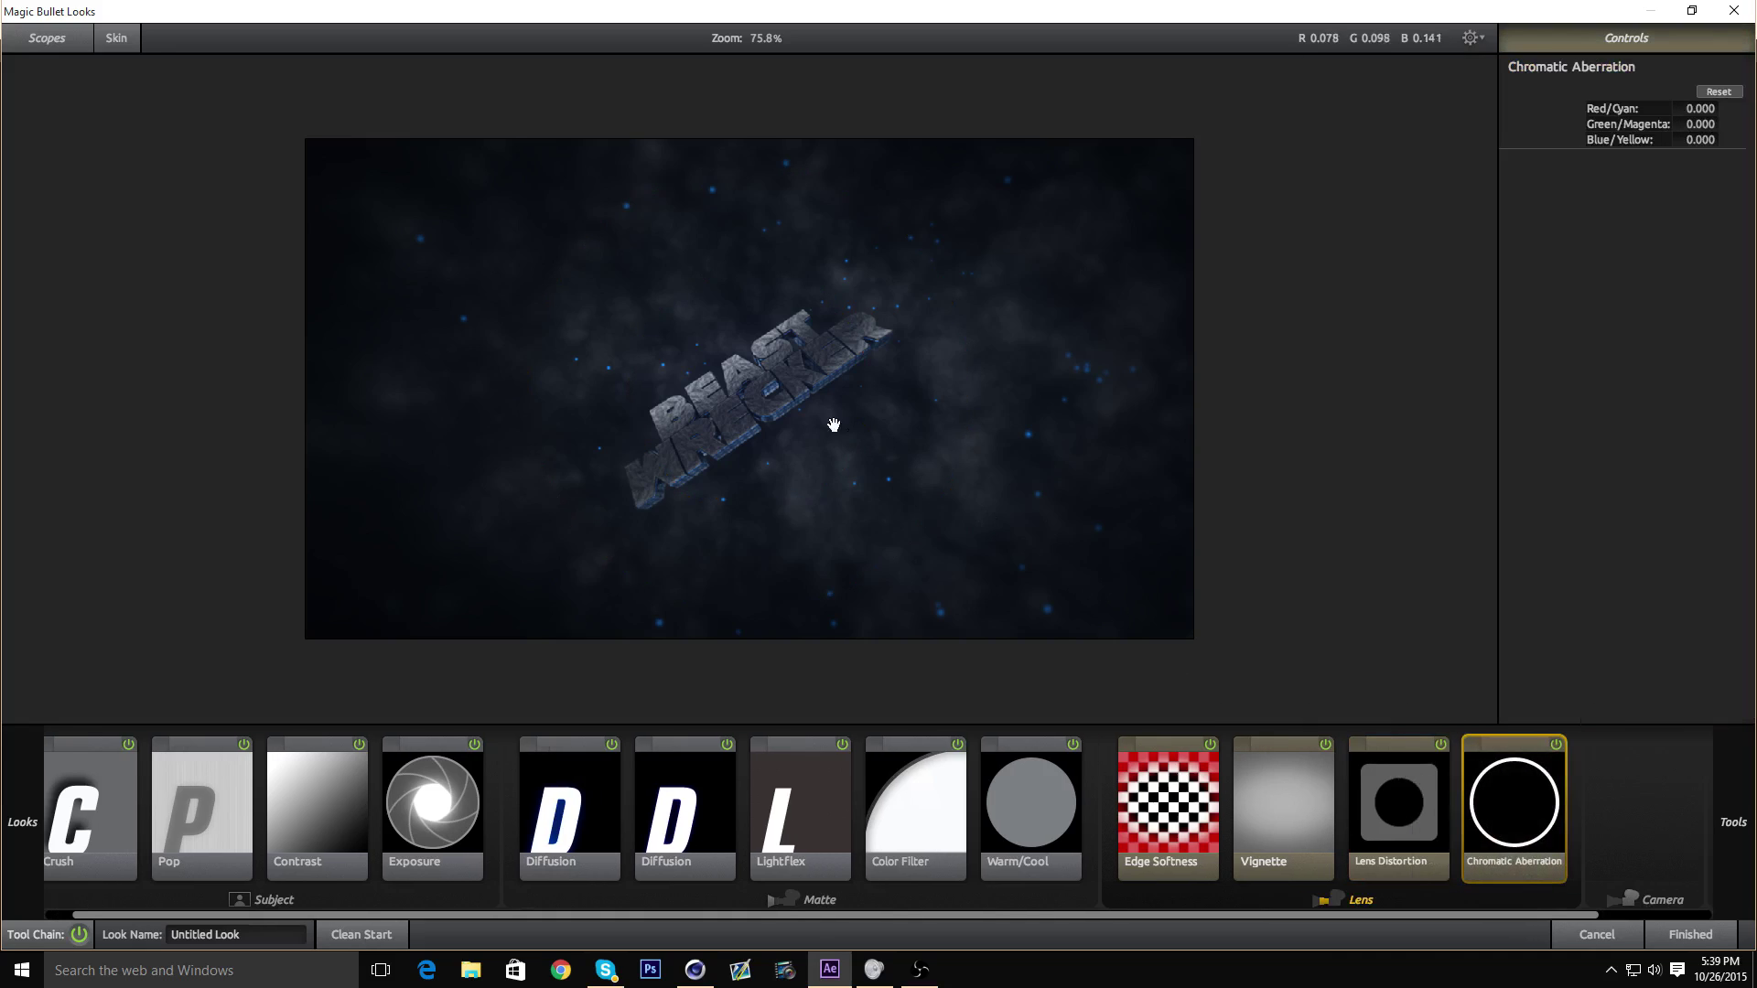
{"action": "left_click", "coordinate": [1717, 110]}
{"action": "key", "text": "BackSpace"}
{"action": "key", "text": "Return"}
{"action": "scroll", "coordinate": [755, 406], "scroll_direction": "up", "scroll_amount": 1}
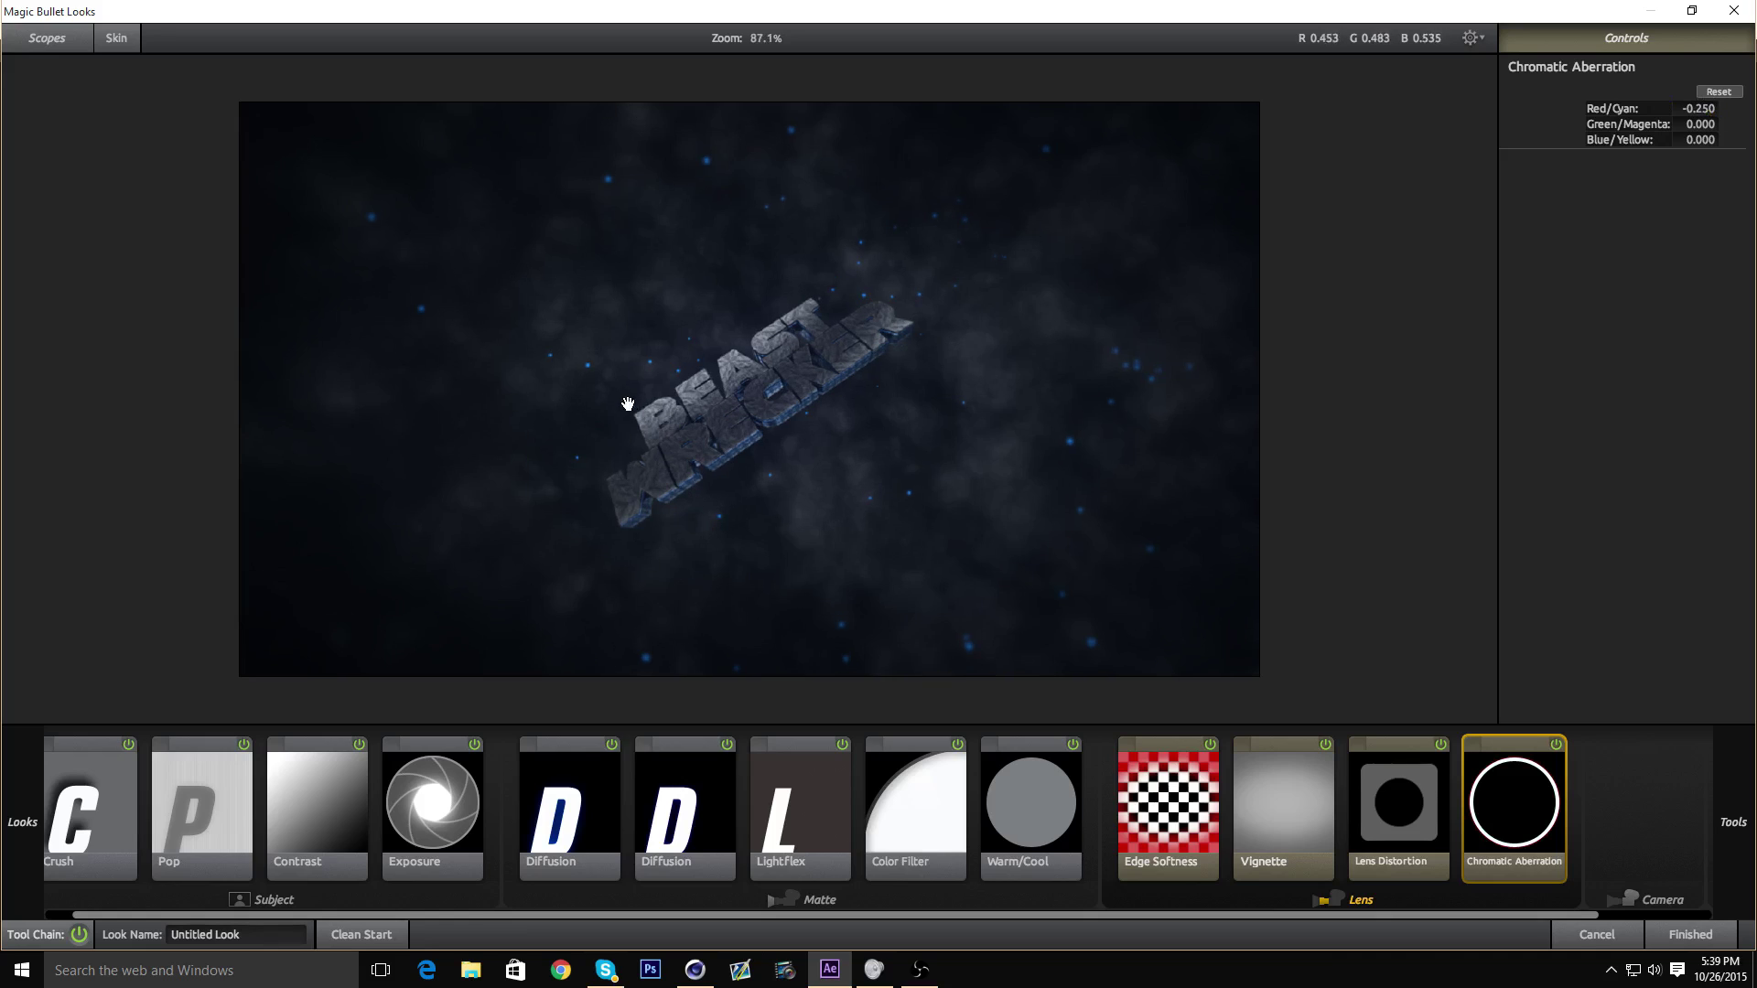
{"action": "scroll", "coordinate": [598, 407], "scroll_direction": "up", "scroll_amount": 4}
{"action": "scroll", "coordinate": [597, 406], "scroll_direction": "up", "scroll_amount": 18}
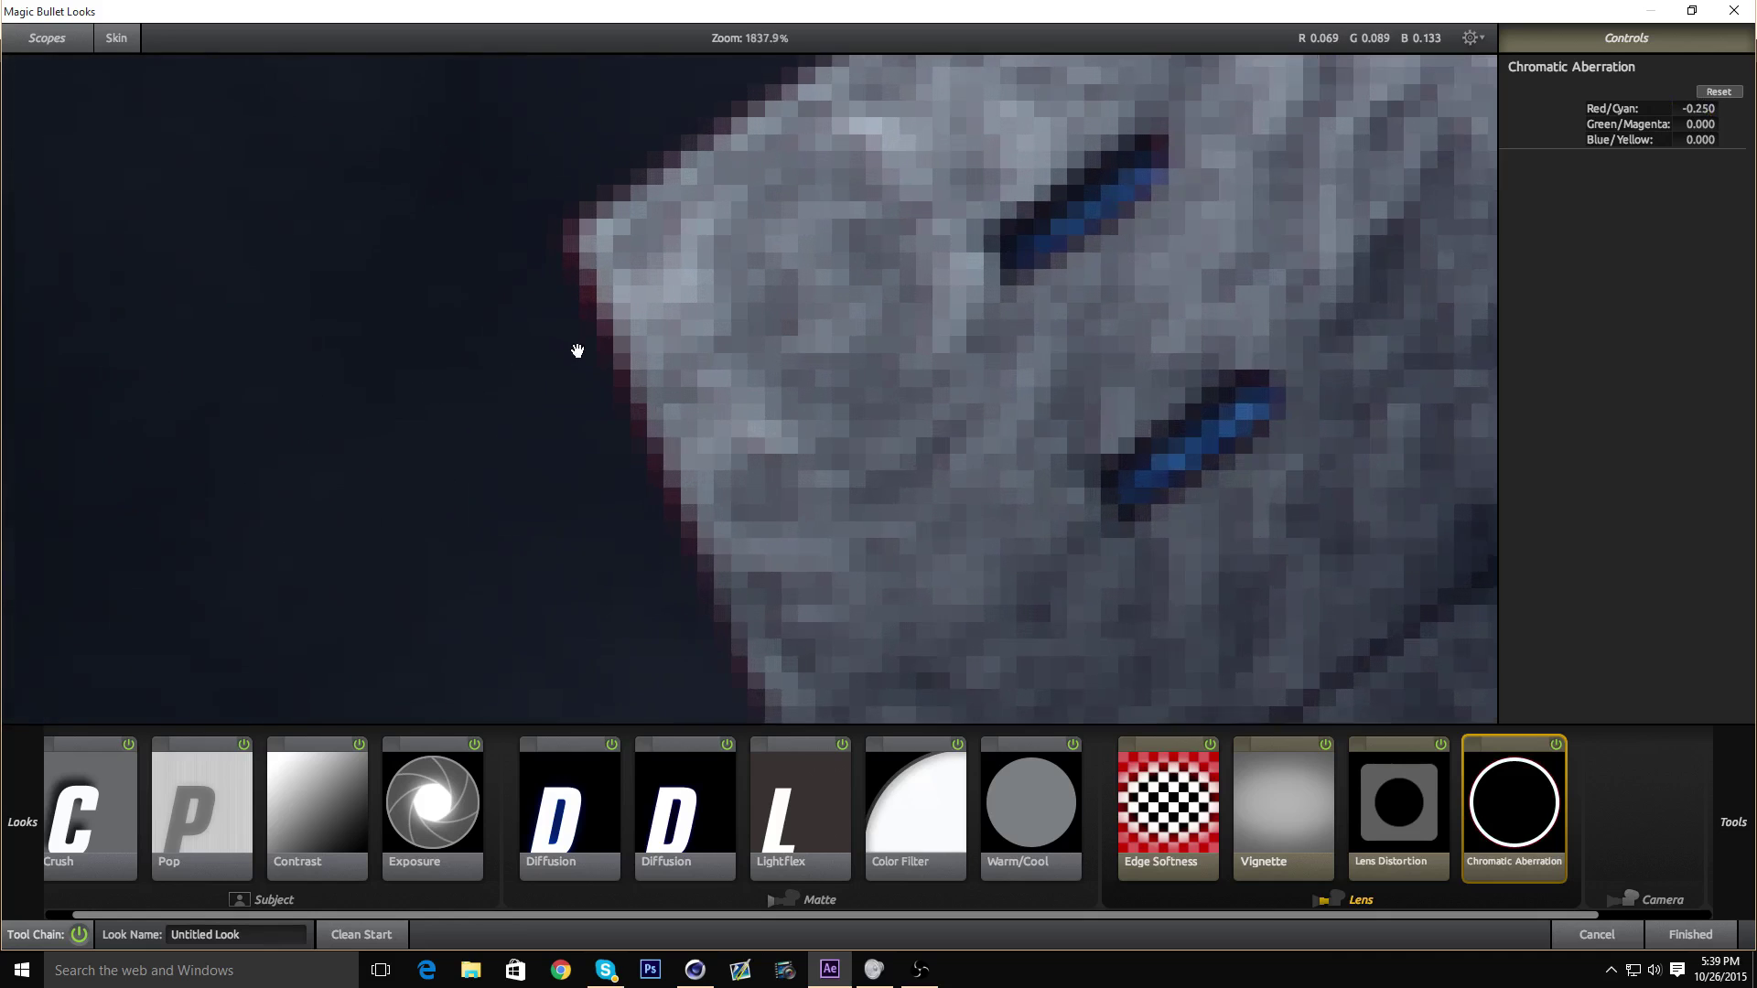
{"action": "scroll", "coordinate": [548, 120], "scroll_direction": "down", "scroll_amount": 4}
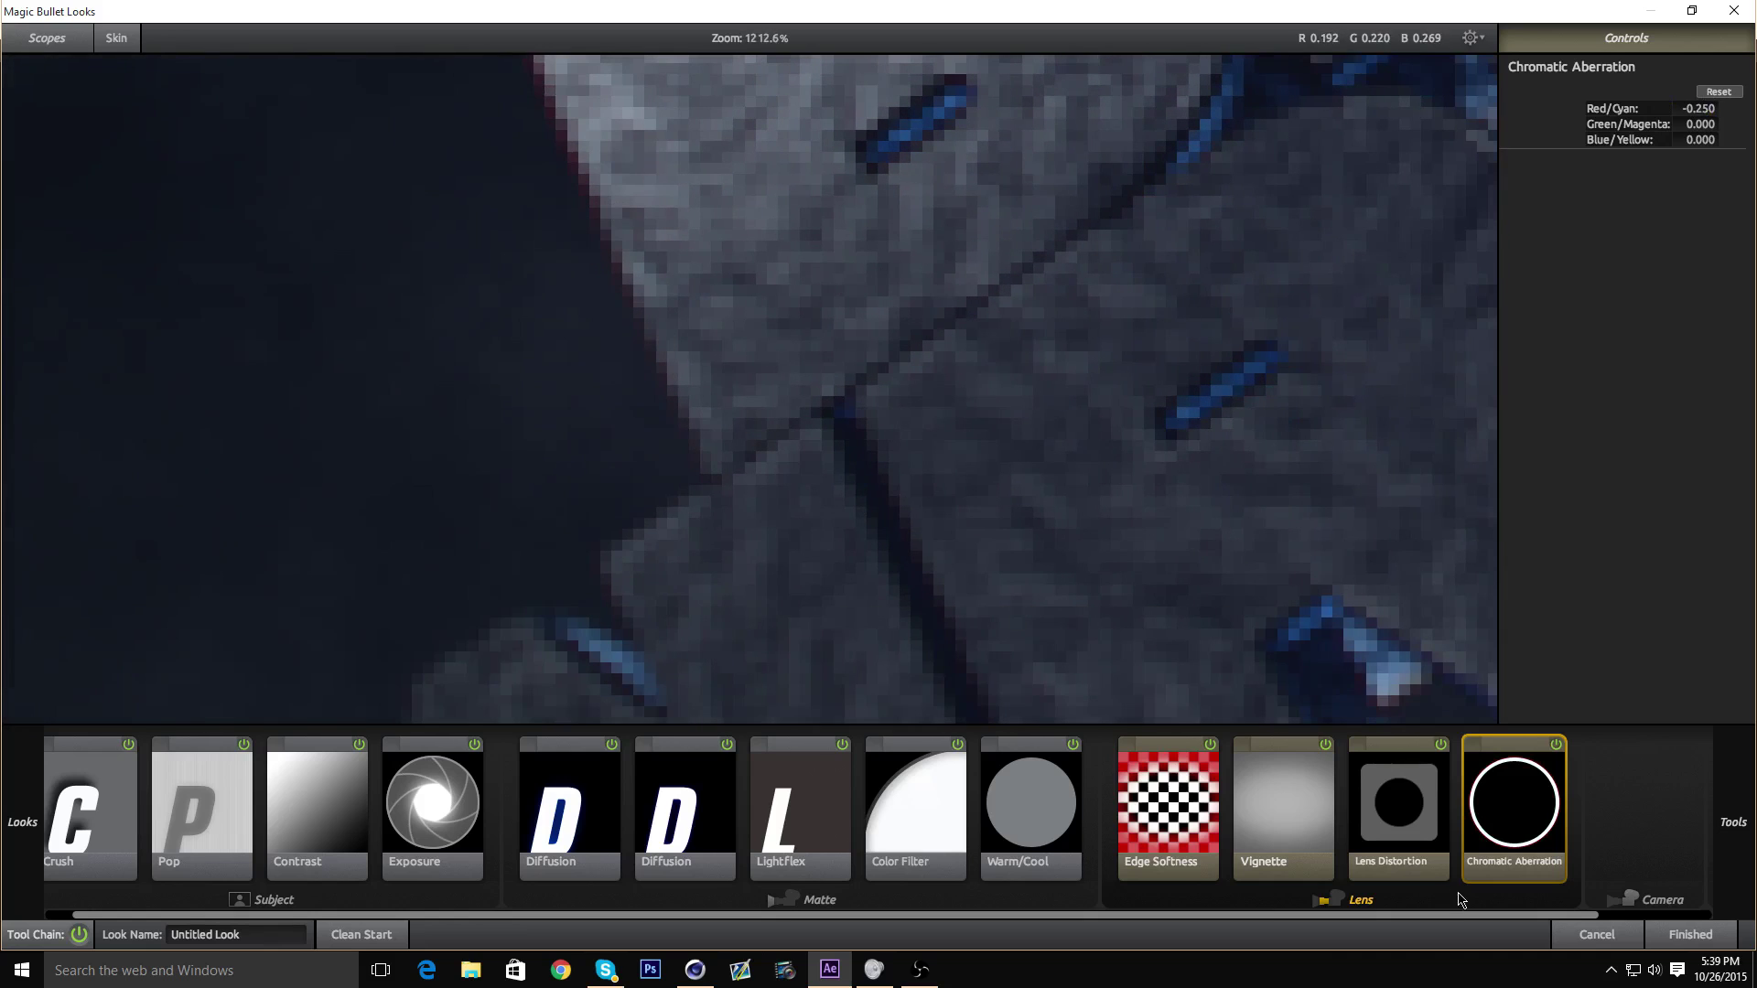
- Compare the title's edges with the Chromatic Aberration tool disabled and enabled
{"action": "left_click", "coordinate": [1553, 746]}
{"action": "left_click", "coordinate": [1552, 746]}
{"action": "left_click", "coordinate": [1553, 746]}
{"action": "left_click", "coordinate": [1553, 745]}
{"action": "left_click", "coordinate": [1556, 746]}
{"action": "left_click", "coordinate": [1555, 746]}
{"action": "scroll", "coordinate": [1110, 463], "scroll_direction": "down", "scroll_amount": 11}
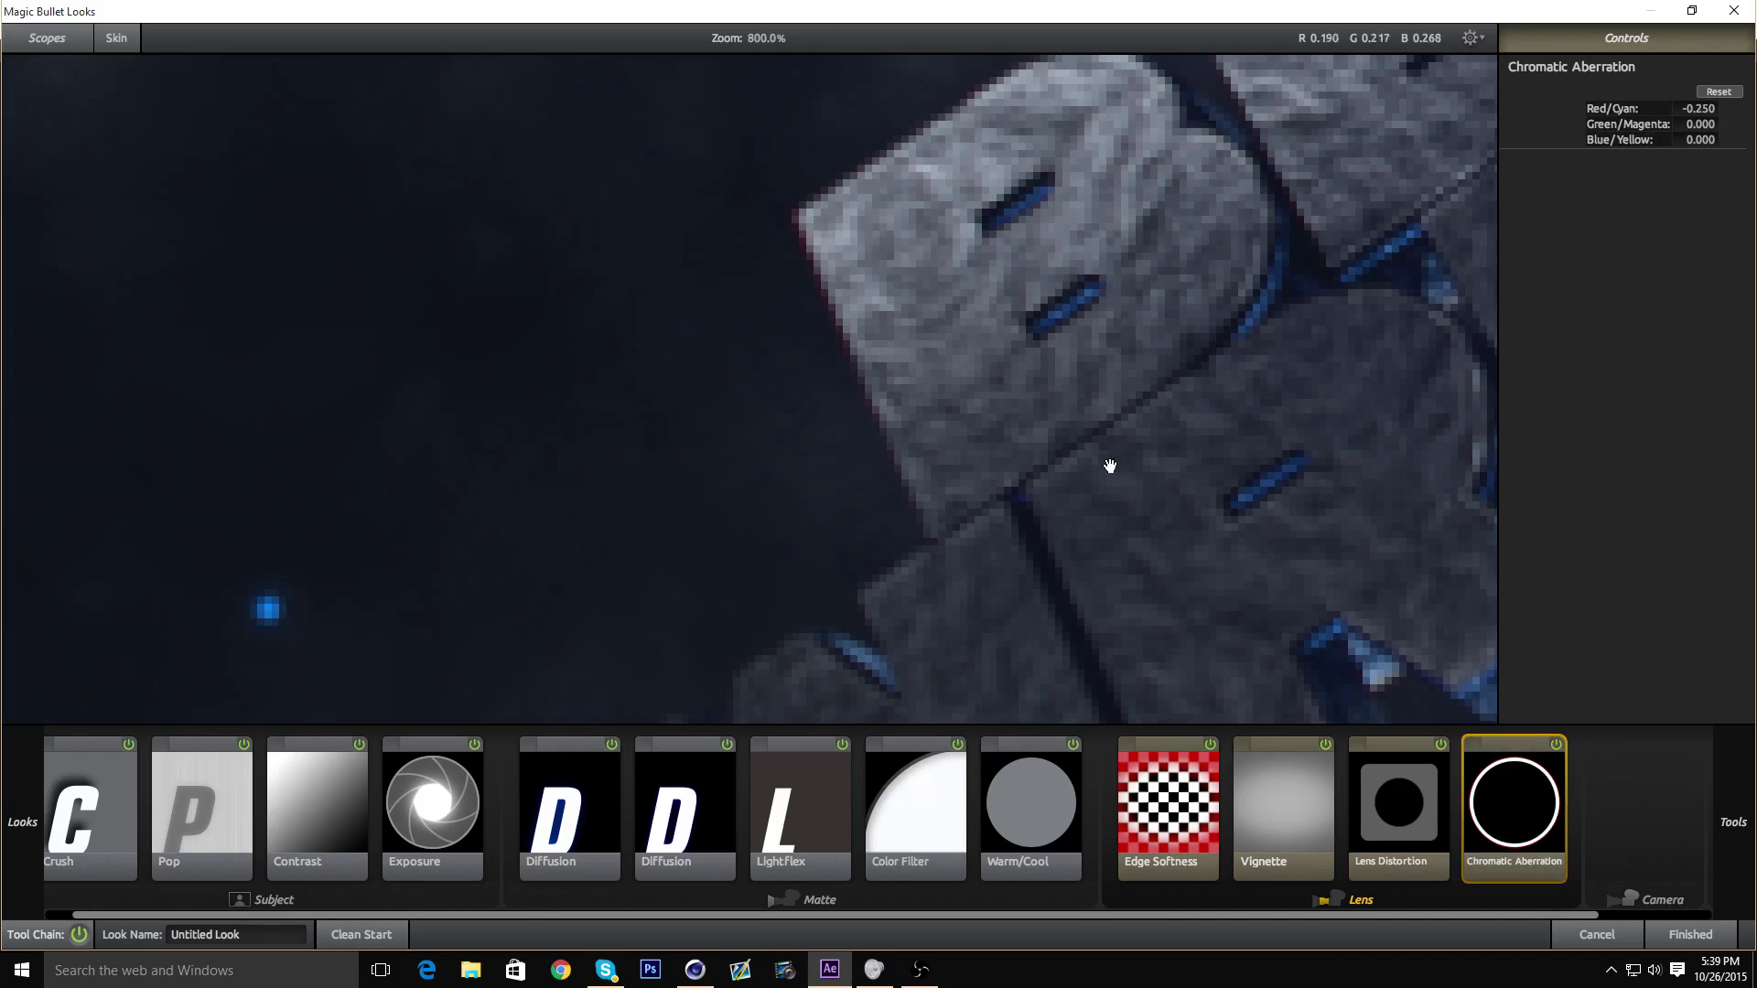
- Inspect the corner of the letter B at several magnifications, comparing it with Chromatic Aberration disabled and enabled
{"action": "left_click_drag", "start_coordinate": [1239, 470], "coordinate": [370, 596]}
{"action": "scroll", "coordinate": [369, 595], "scroll_direction": "down", "scroll_amount": 7}
{"action": "scroll", "coordinate": [455, 581], "scroll_direction": "up", "scroll_amount": 8}
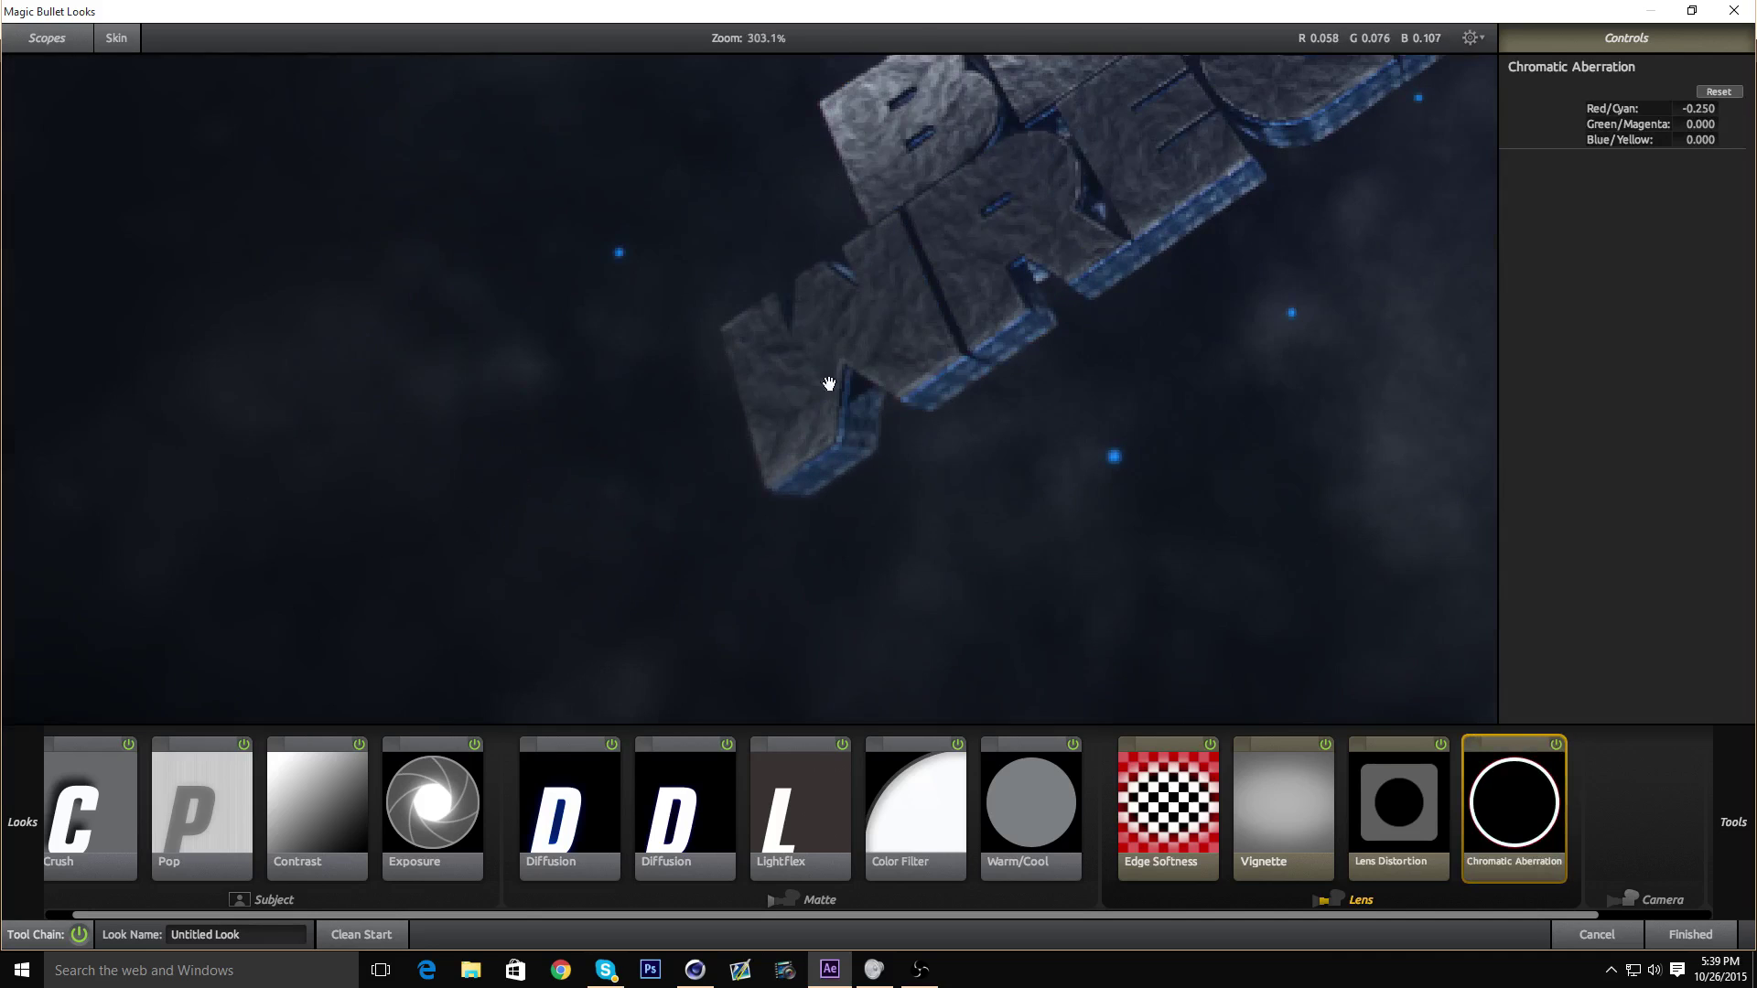
{"action": "left_click_drag", "start_coordinate": [906, 340], "coordinate": [831, 558]}
{"action": "scroll", "coordinate": [832, 575], "scroll_direction": "up", "scroll_amount": 6}
{"action": "scroll", "coordinate": [823, 458], "scroll_direction": "down", "scroll_amount": 4}
{"action": "scroll", "coordinate": [832, 470], "scroll_direction": "up", "scroll_amount": 8}
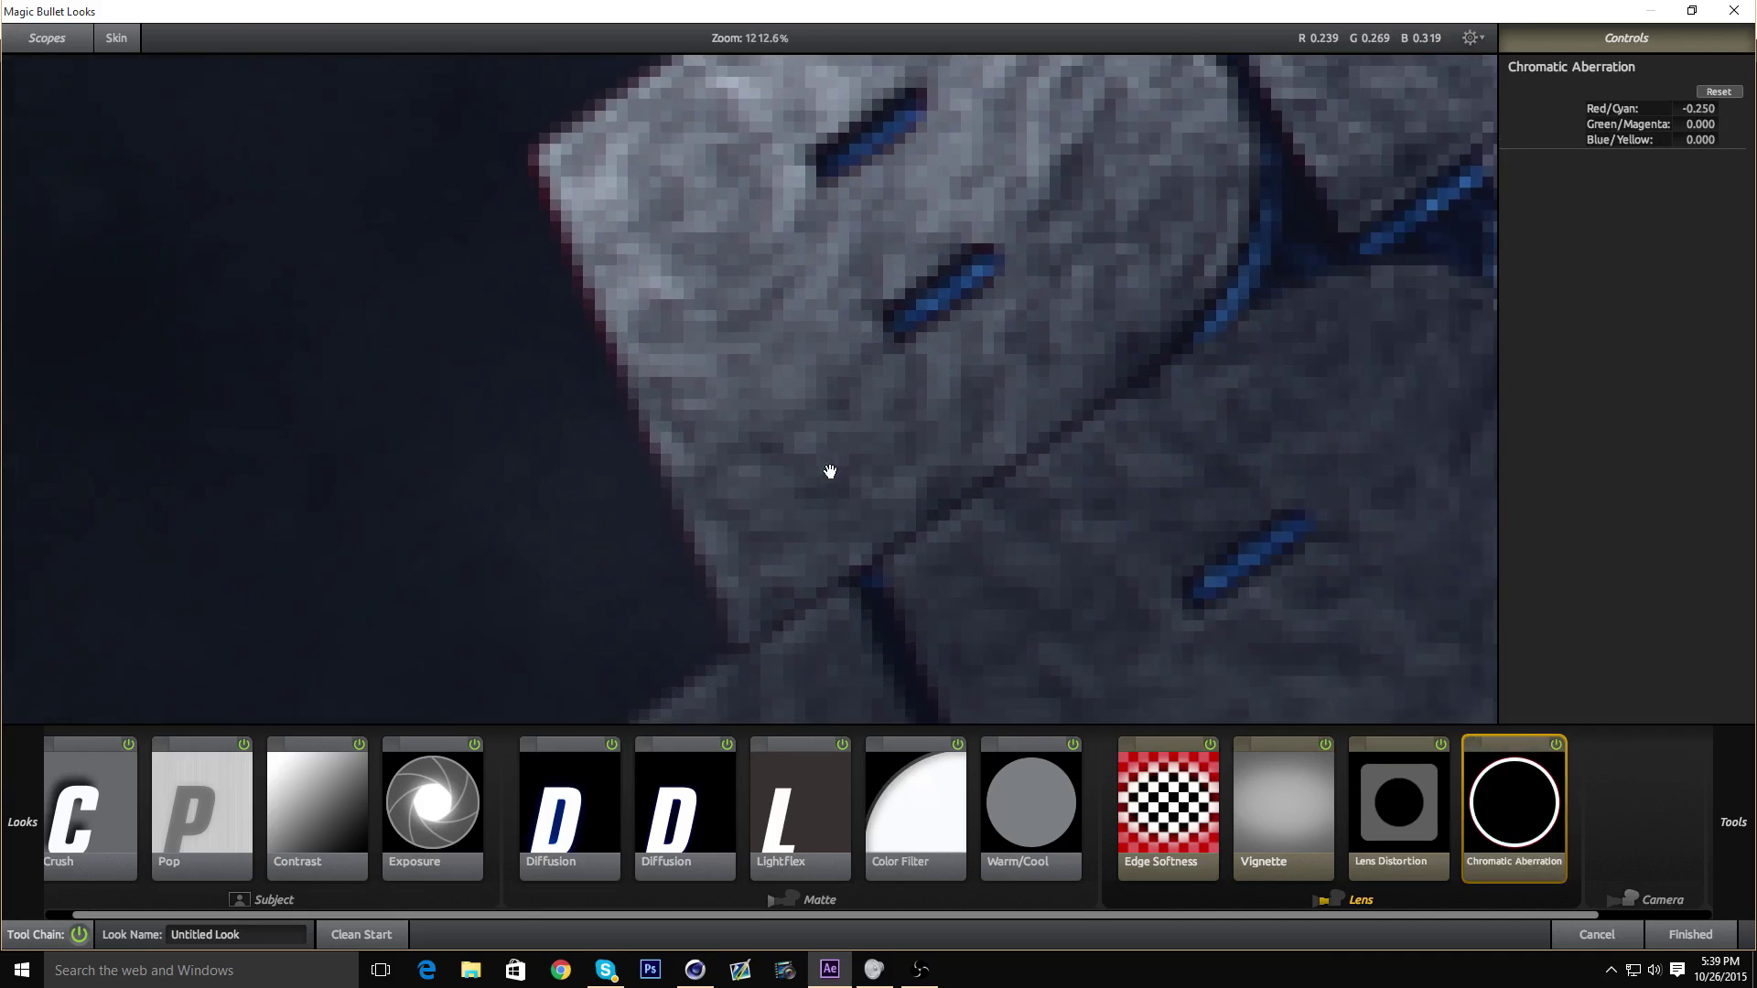
{"action": "left_click", "coordinate": [1555, 745]}
{"action": "left_click", "coordinate": [1556, 745]}
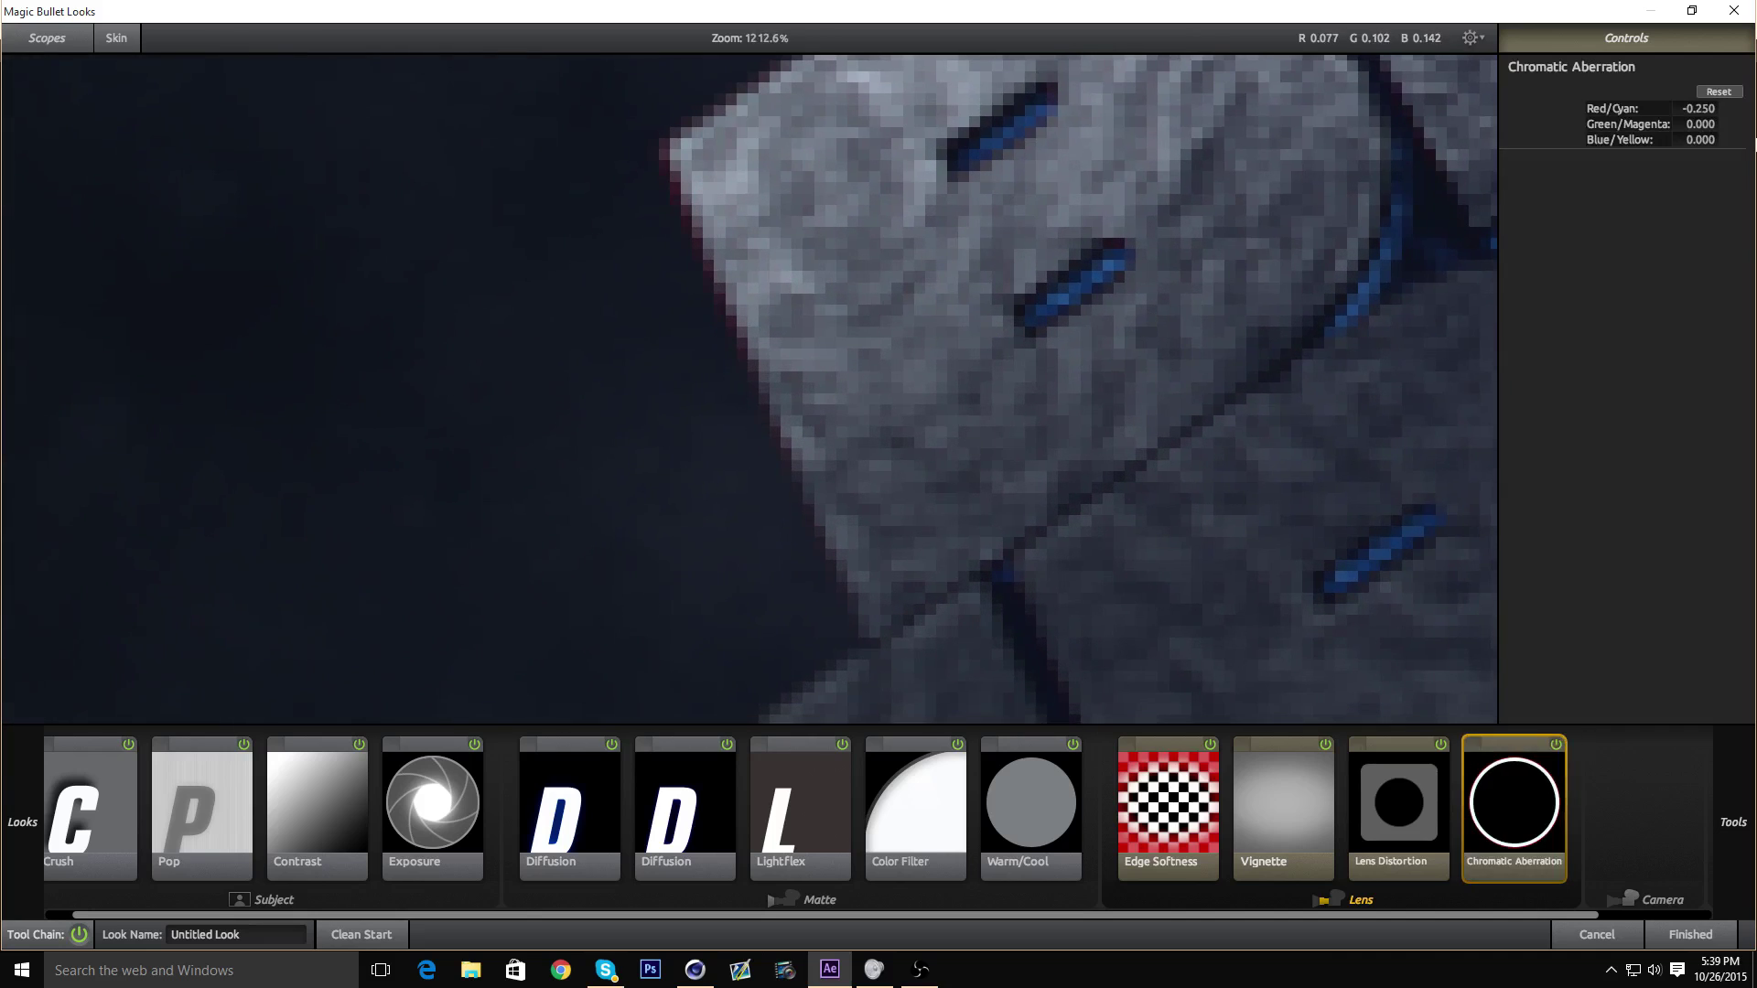
- Try Chromatic Aberration with Green/Magenta at +1.350 and Blue/Yellow at +0.800, and reset the tool to its defaults
{"action": "mouse_move", "coordinate": [1689, 124]}
{"action": "left_mouse_down"}
{"action": "mouse_move", "coordinate": [1672, 126]}
{"action": "mouse_move", "coordinate": [1694, 142]}
{"action": "left_mouse_up"}
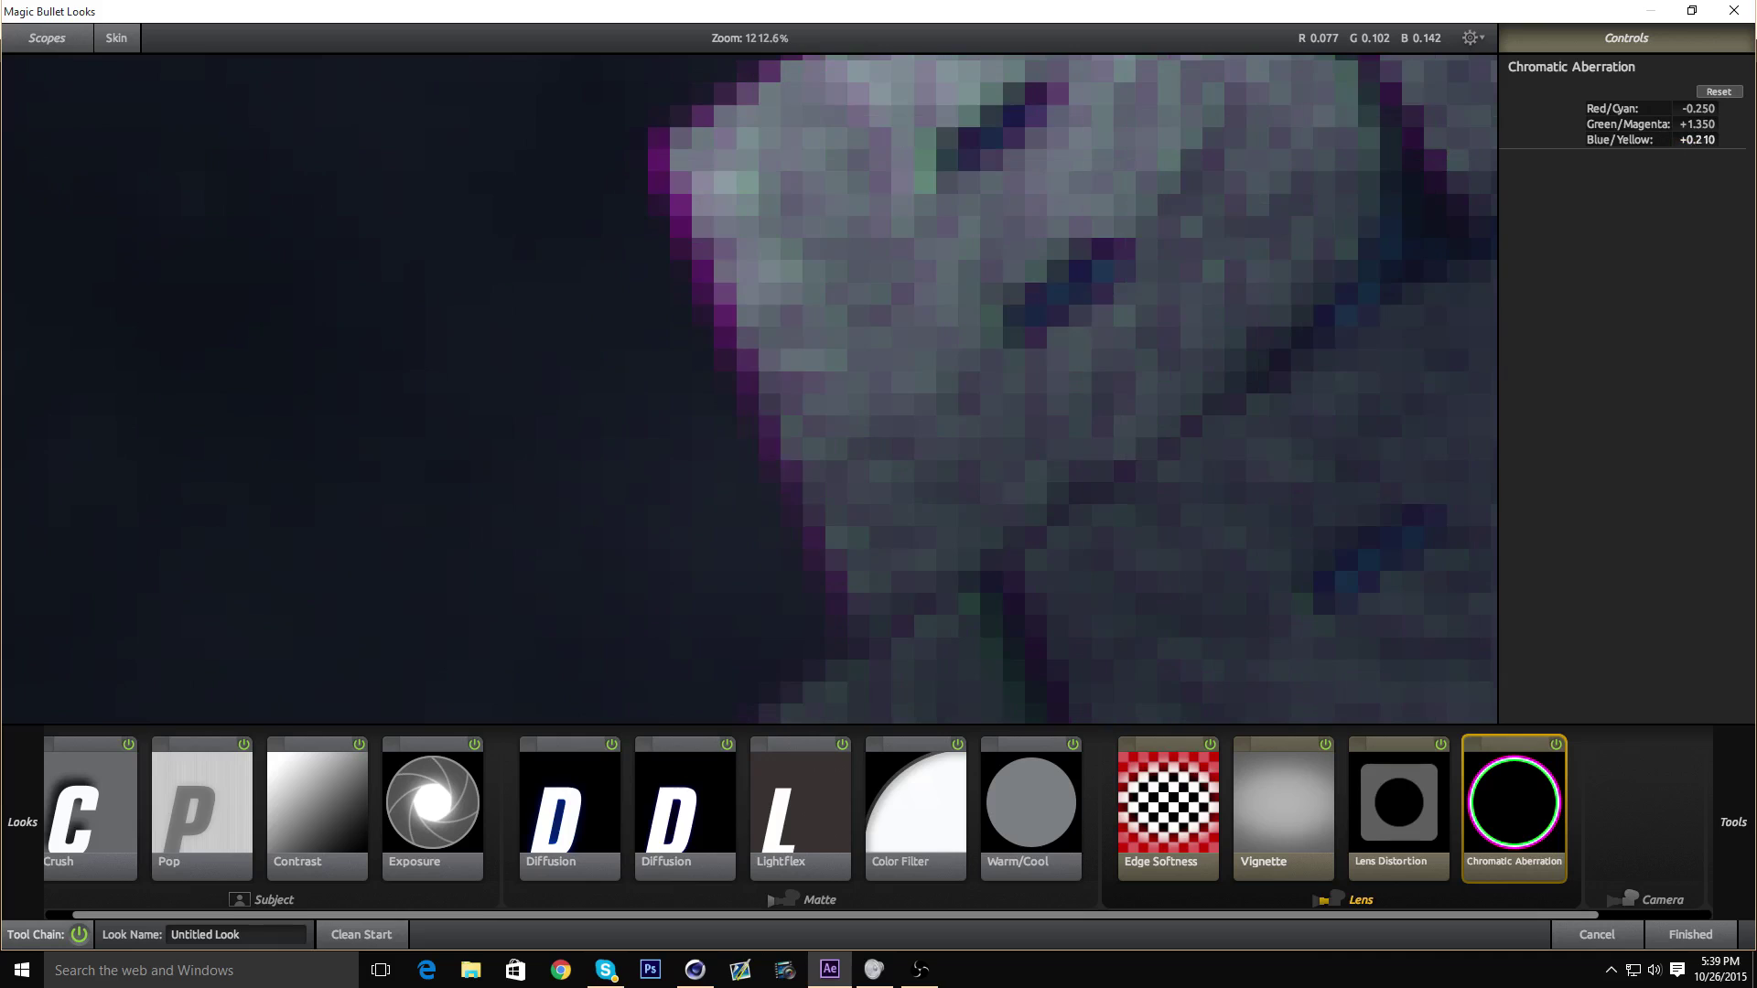
{"action": "scroll", "coordinate": [1228, 226], "scroll_direction": "down", "scroll_amount": 5}
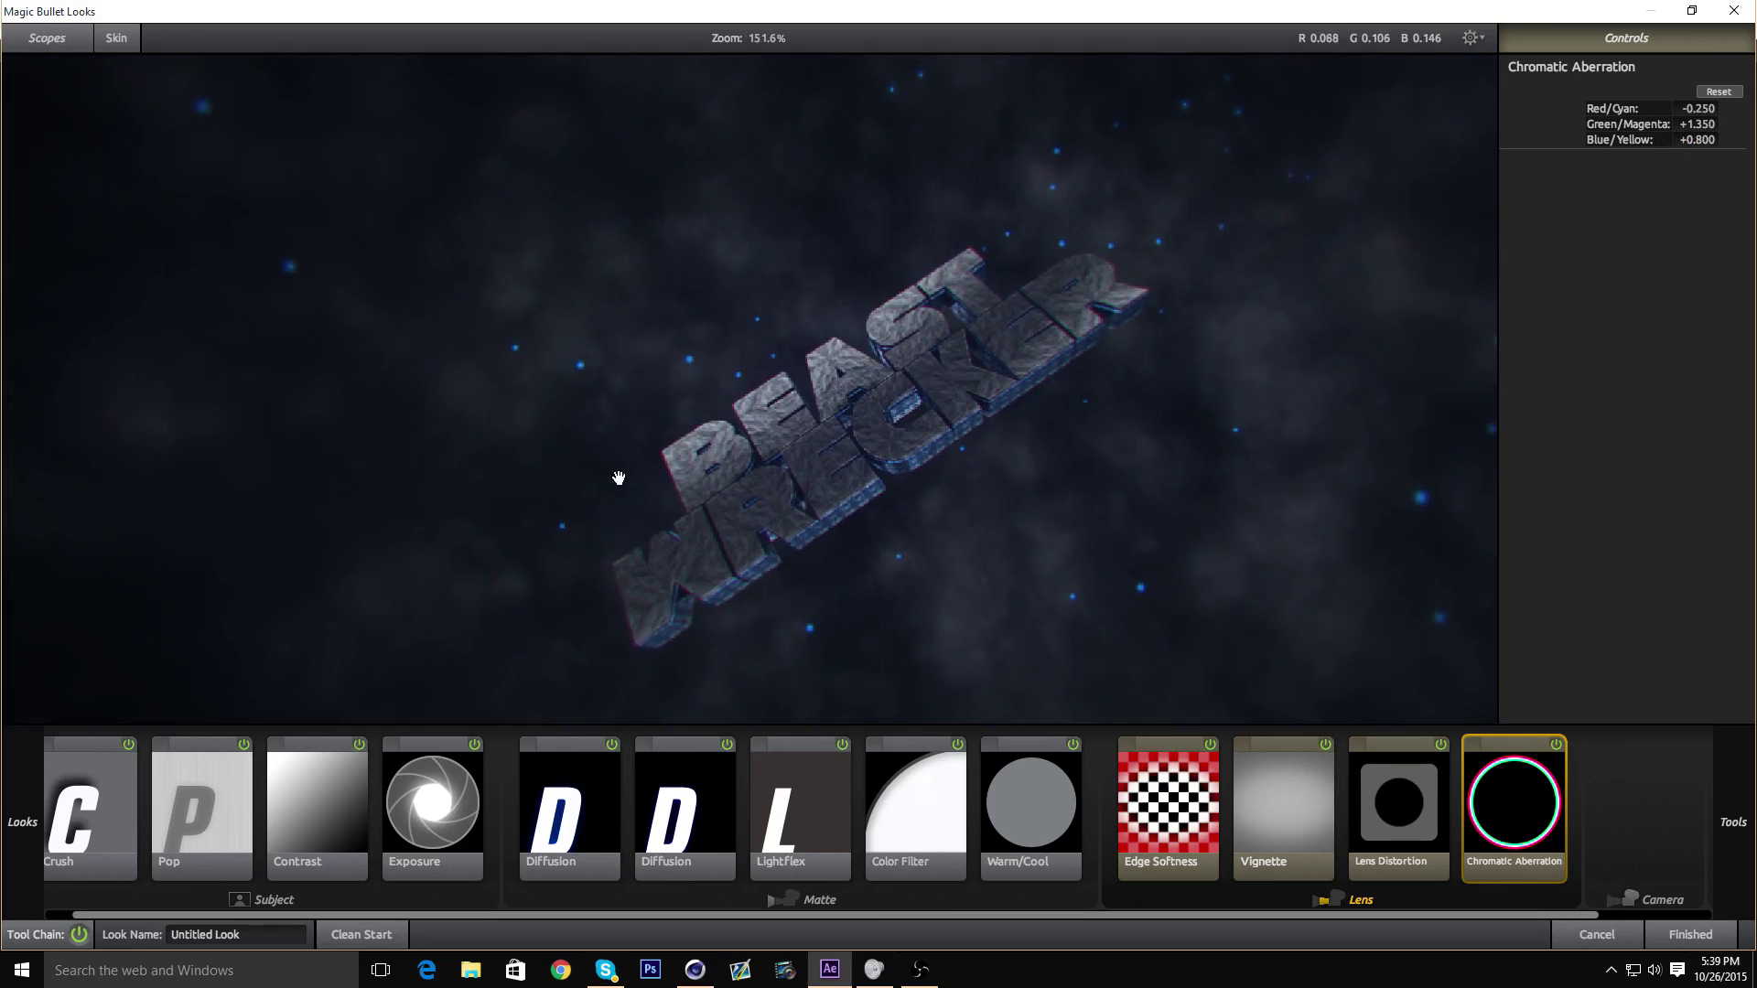
{"action": "scroll", "coordinate": [1185, 393], "scroll_direction": "up", "scroll_amount": 3}
{"action": "left_click", "coordinate": [1710, 92]}
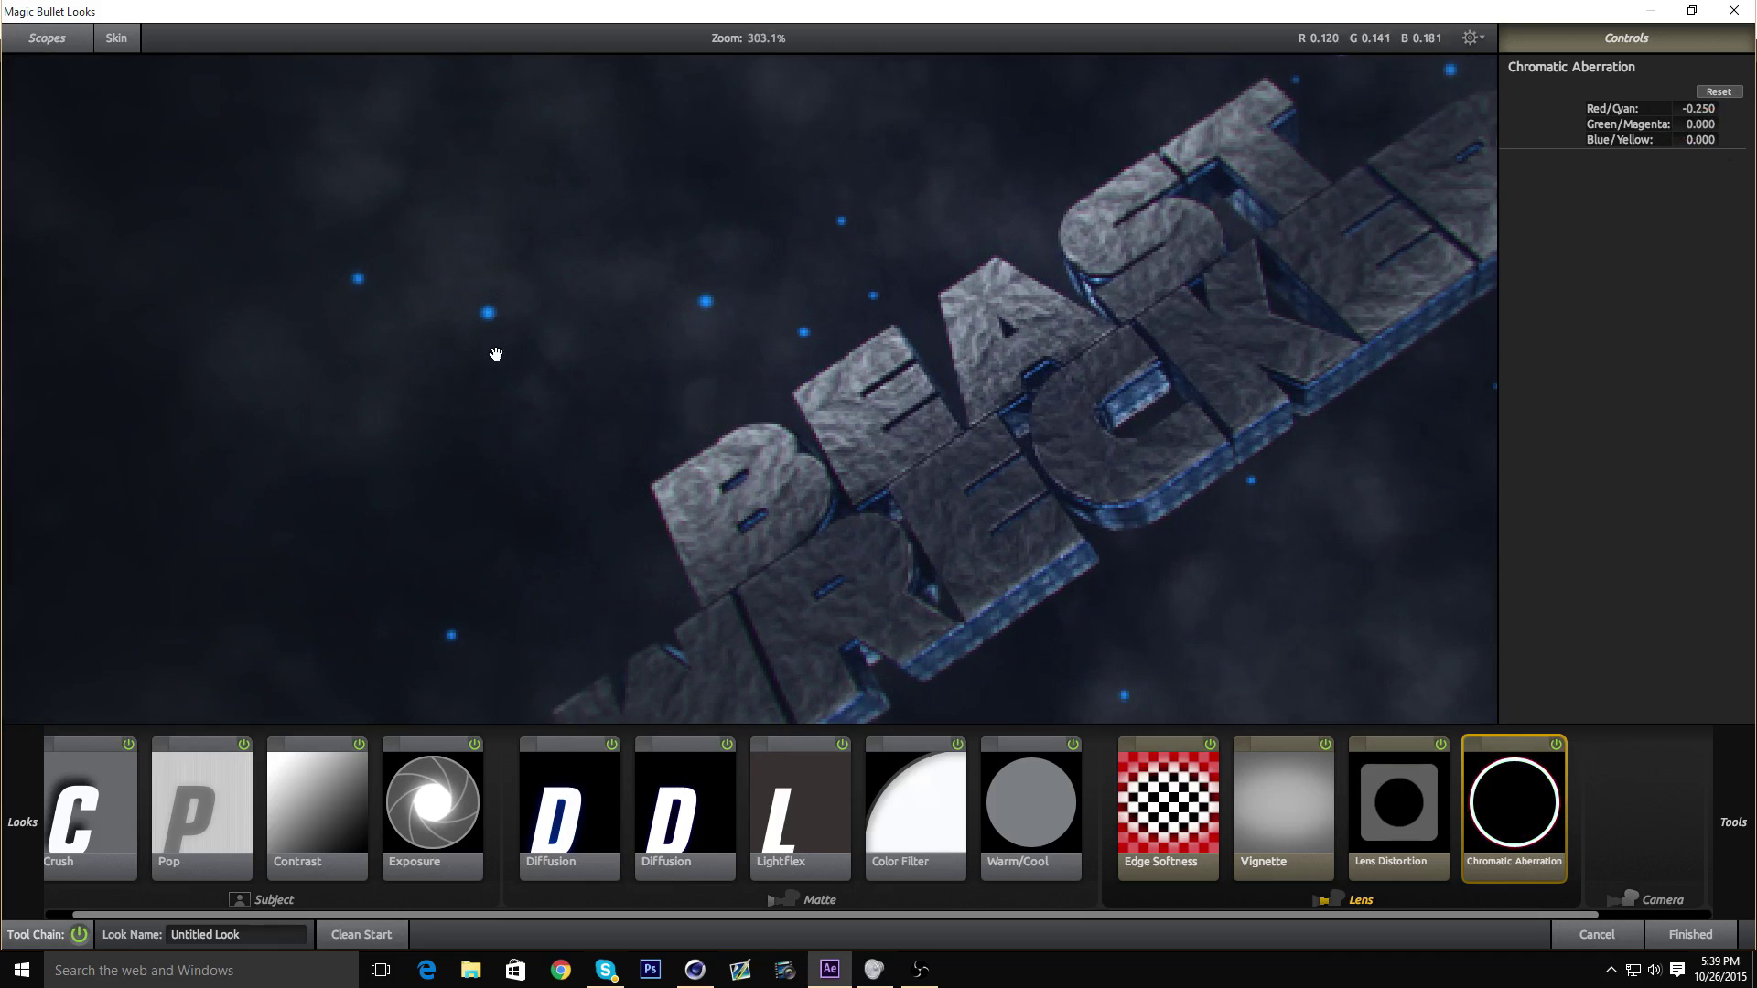
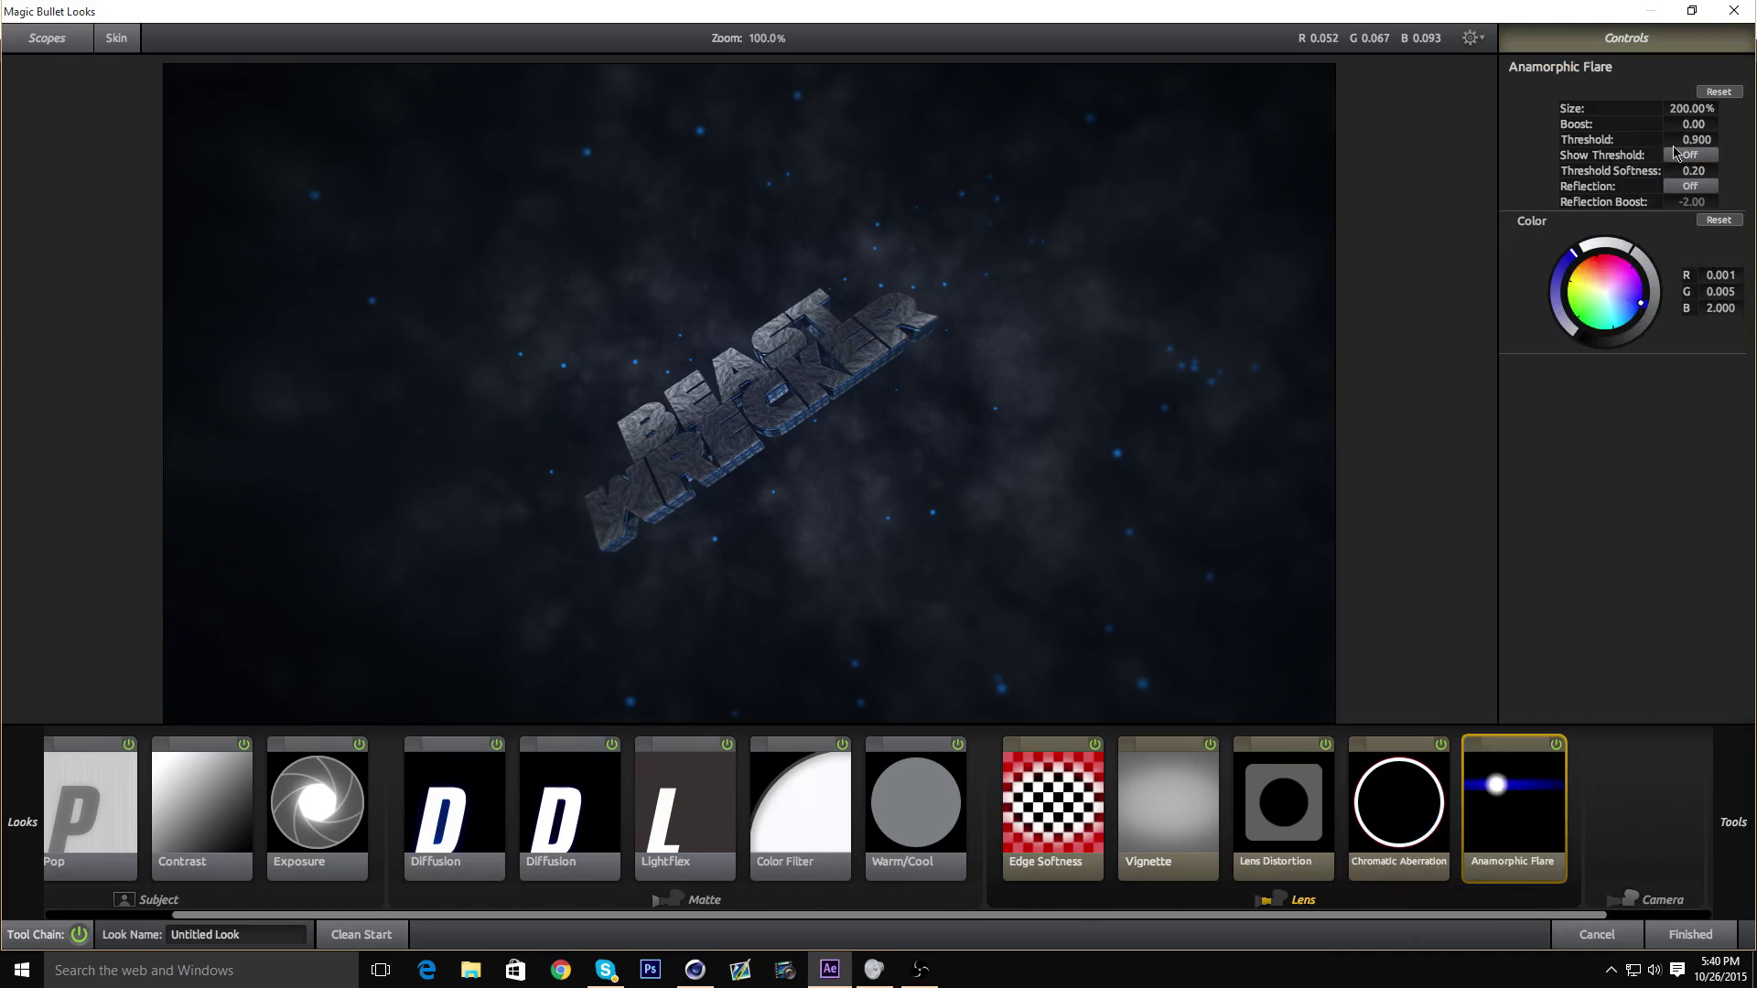
- Set the Anamorphic Flare's threshold to 0.2, try a size of 500%, and set the size to 68%
{"action": "left_click", "coordinate": [1705, 138]}
{"action": "type", "text": "0.2"}
{"action": "key", "text": "Return"}
{"action": "left_click", "coordinate": [1705, 123]}
{"action": "left_click", "coordinate": [1683, 108]}
{"action": "type", "text": "500"}
{"action": "key", "text": "Return"}
{"action": "left_click", "coordinate": [1675, 113]}
{"action": "type", "text": "68"}
{"action": "key", "text": "Return"}
- Set the Anamorphic Flare's boost to -3 and shift its color to a lighter blue (R 0.054, G 1.054, B 2.000)
{"action": "left_click", "coordinate": [1707, 124]}
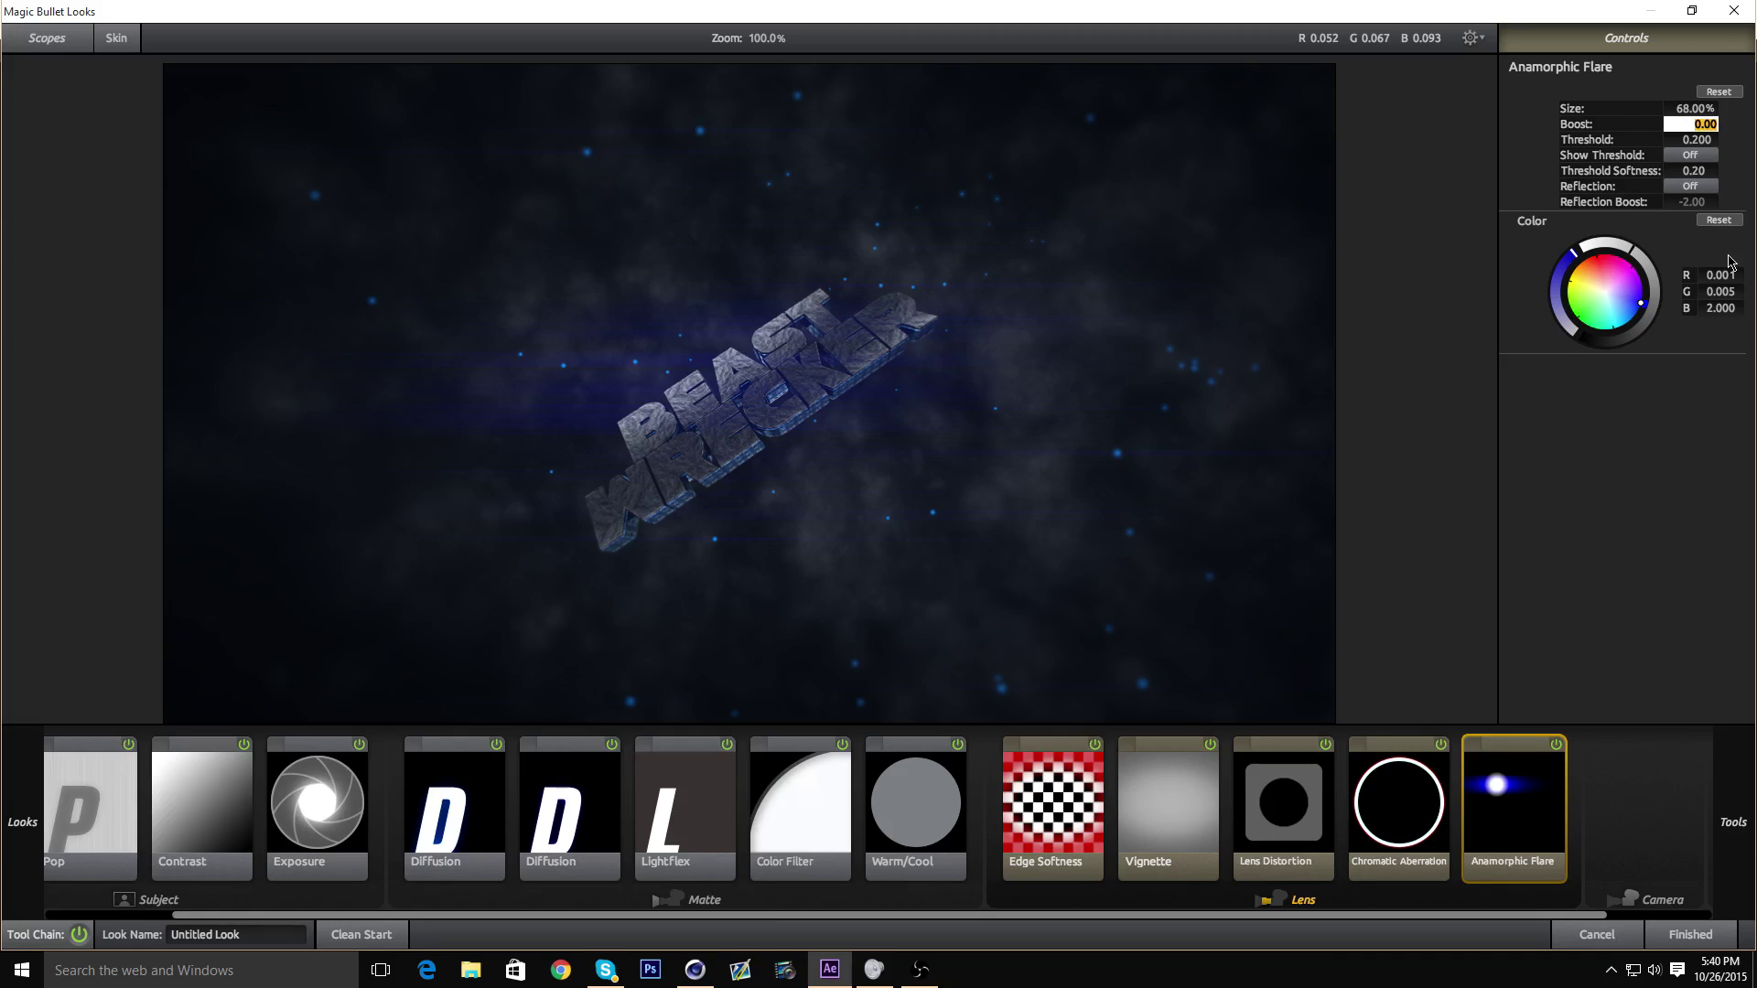
{"action": "type", "text": "-3"}
{"action": "key", "text": "Return"}
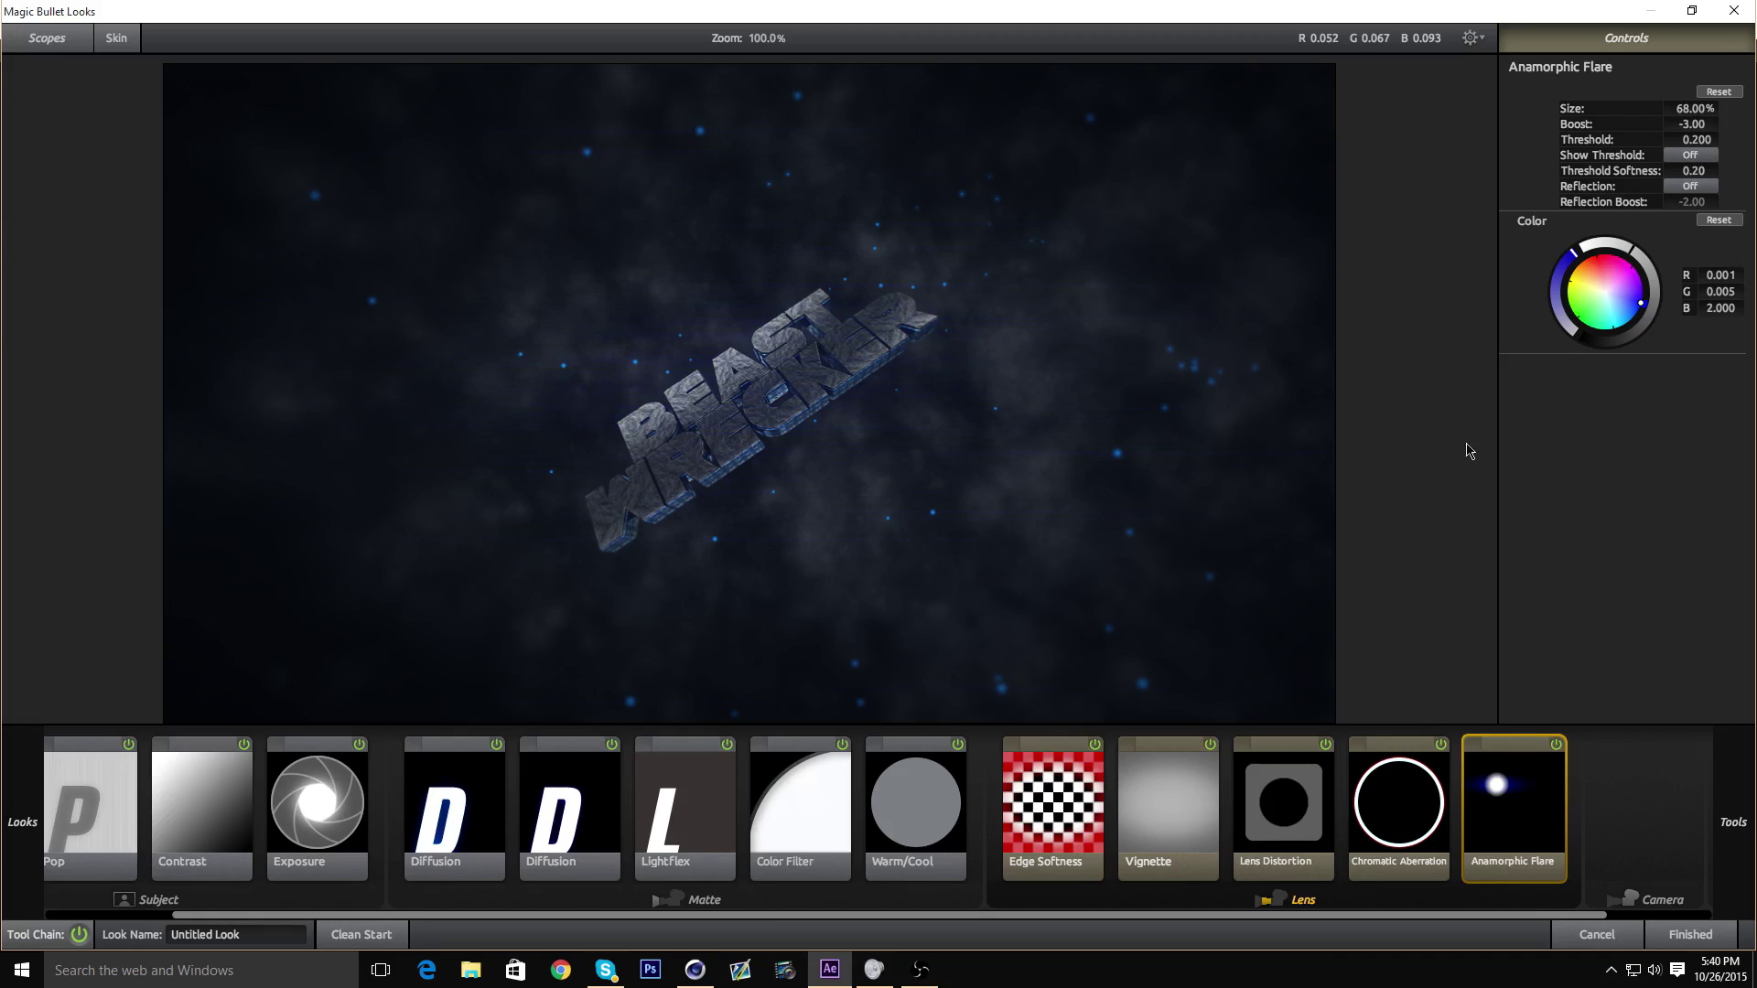
{"action": "left_click_drag", "start_coordinate": [1637, 302], "coordinate": [1630, 320]}
{"action": "scroll", "coordinate": [897, 371], "scroll_direction": "up", "scroll_amount": 1}
{"action": "left_click_drag", "start_coordinate": [673, 349], "coordinate": [1031, 276]}
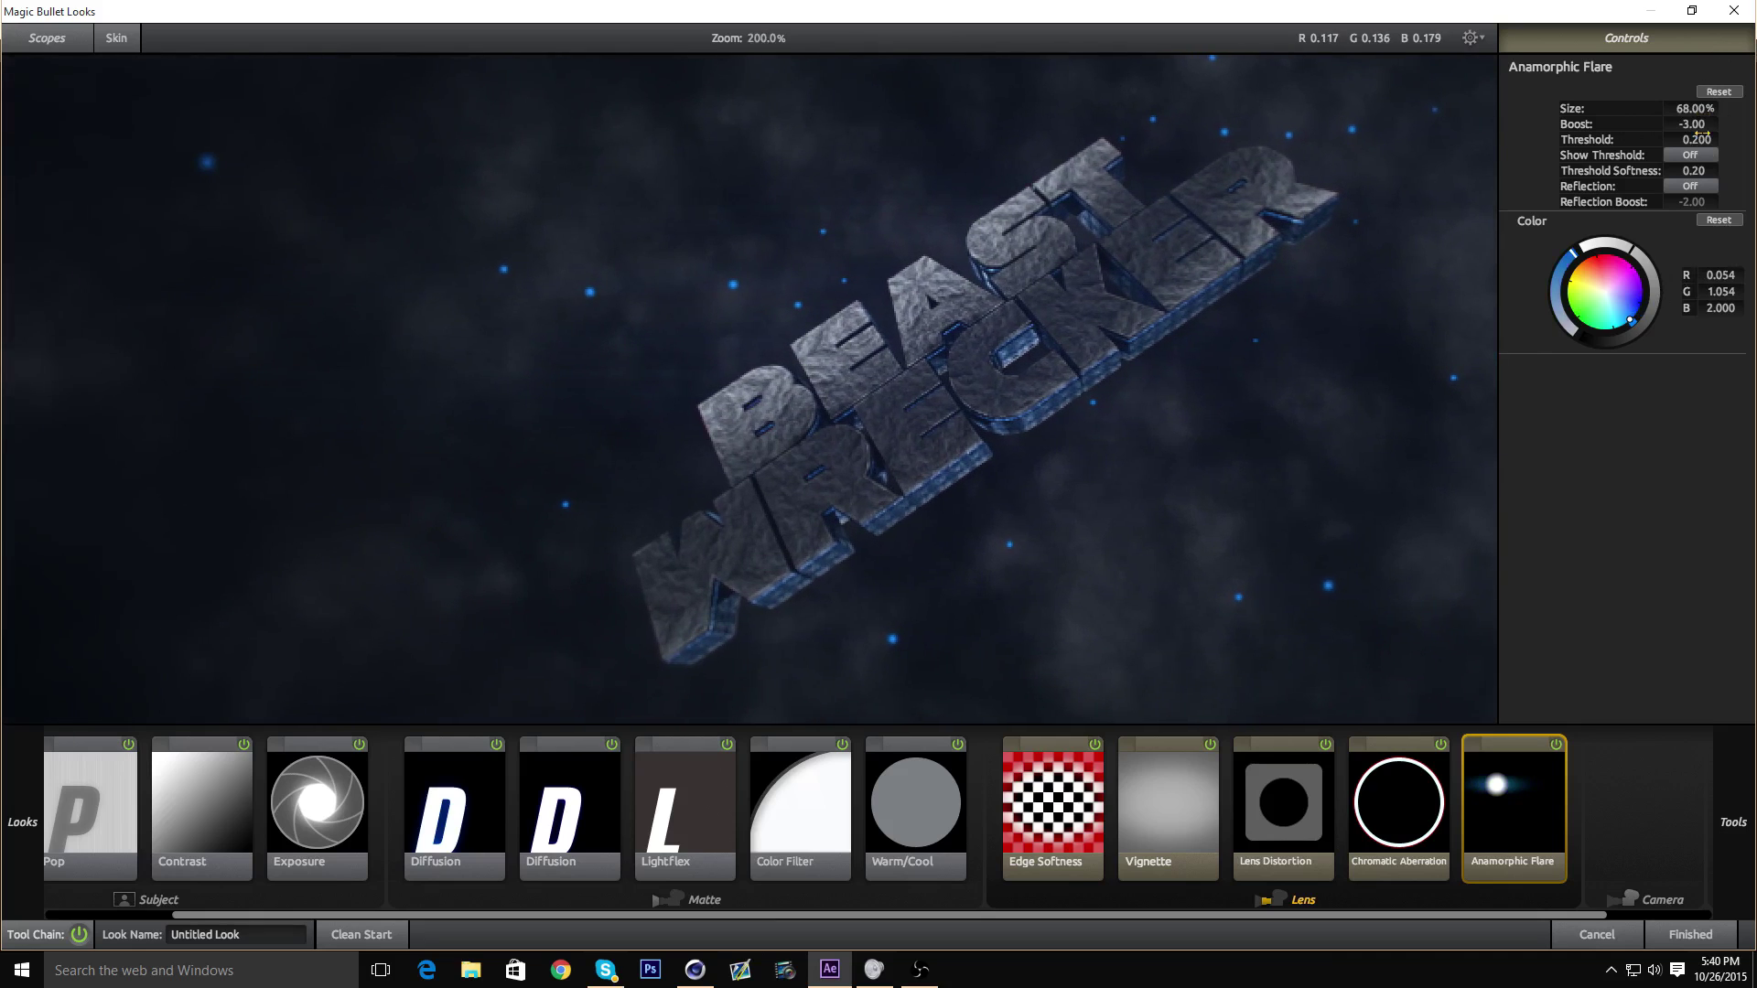
- Lower the Anamorphic Flare's threshold to 0 and set its boost to -2.5
{"action": "left_click_drag", "start_coordinate": [1701, 138], "coordinate": [1414, 234]}
{"action": "left_click_drag", "start_coordinate": [1693, 124], "coordinate": [1686, 124]}
{"action": "left_click", "coordinate": [1692, 124]}
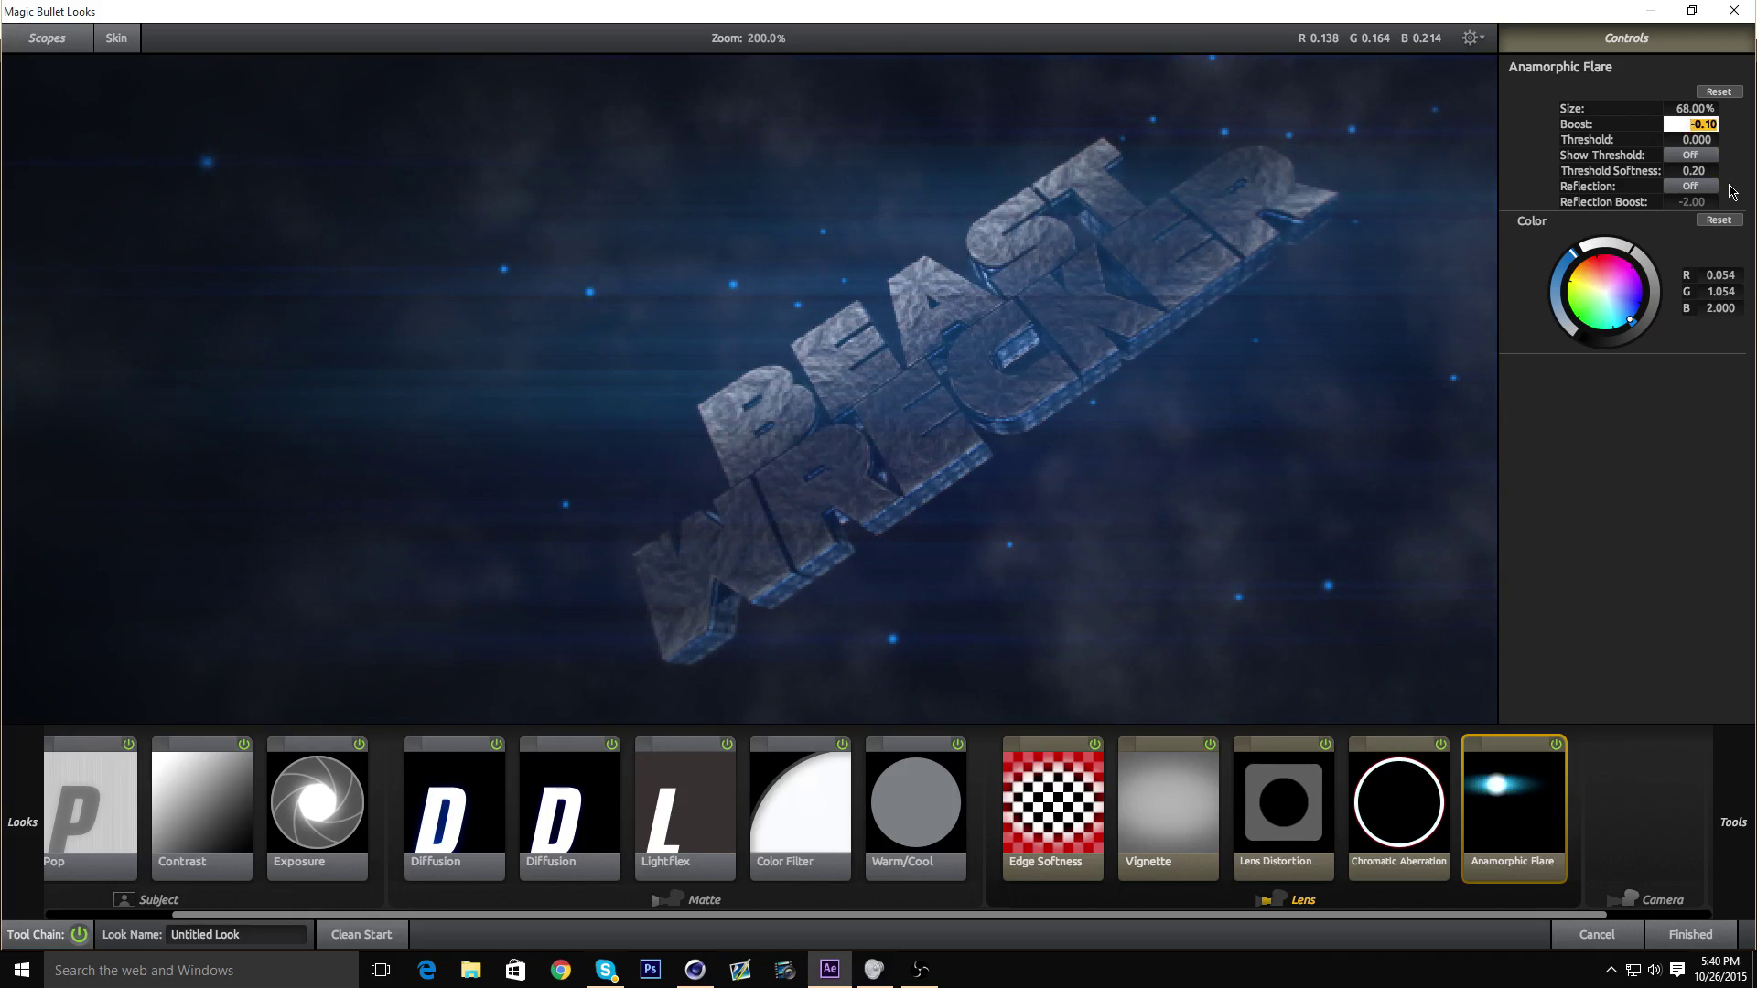
{"action": "type", "text": "-2.5"}
{"action": "key", "text": "Return"}
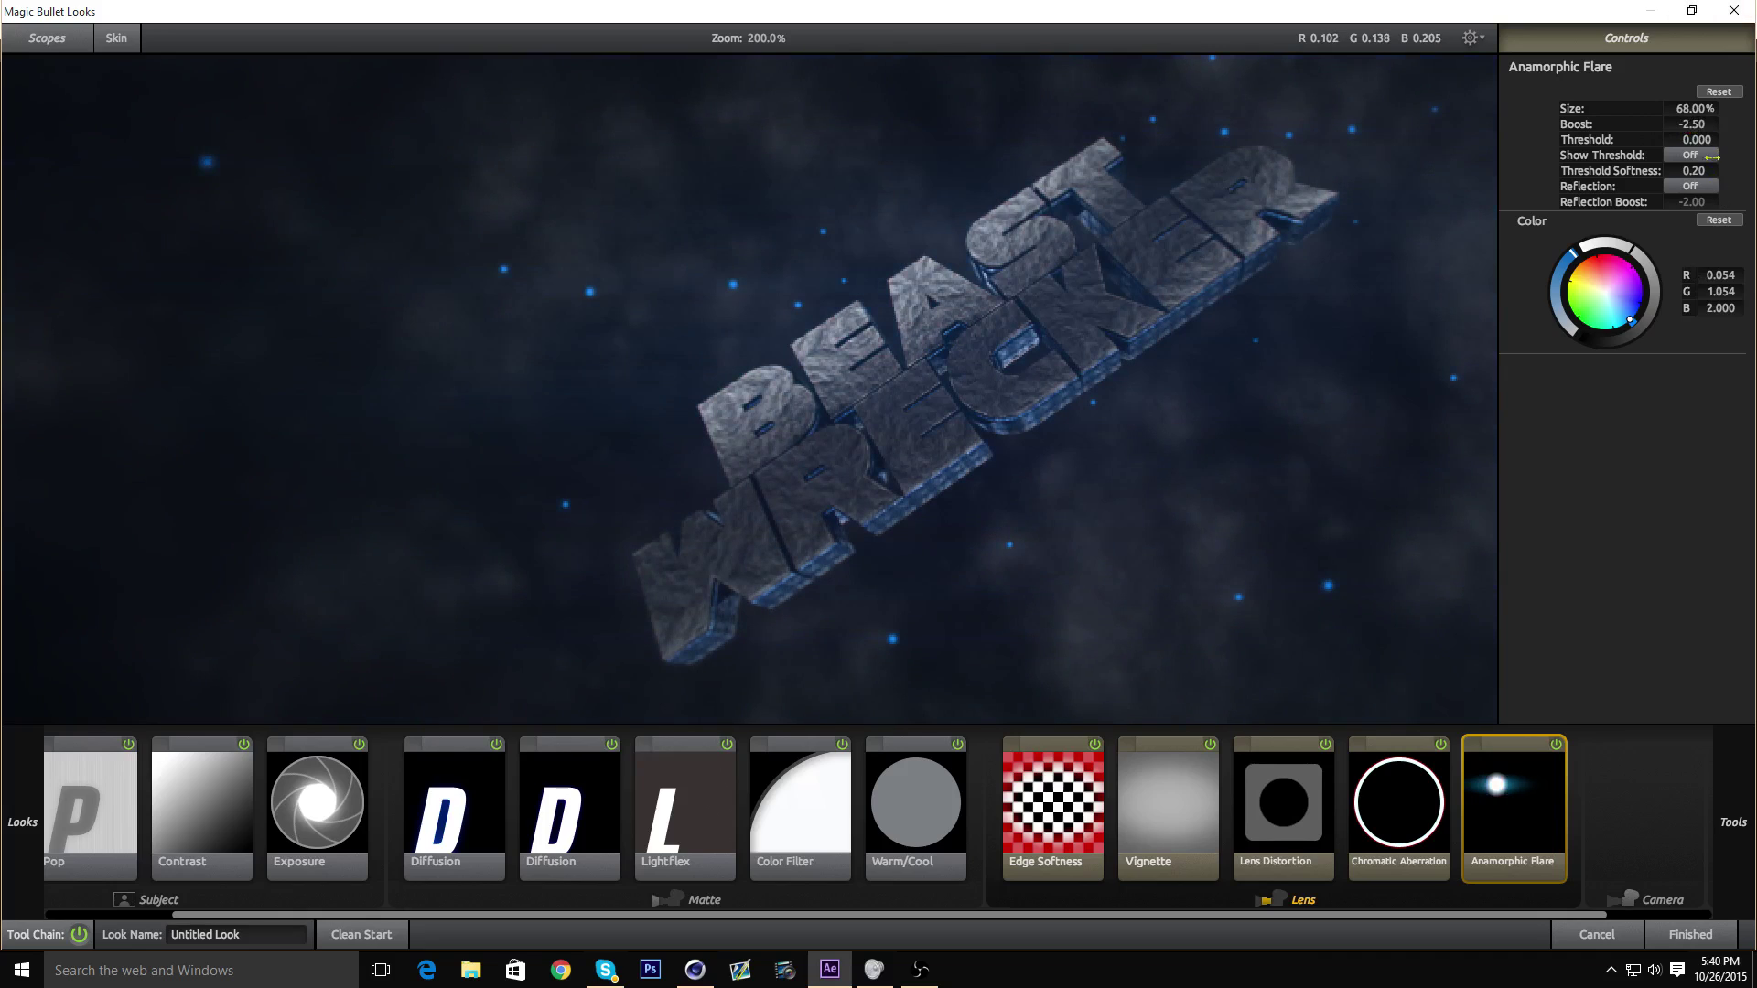
- Set the Anamorphic Flare's threshold to 0.2 and try boost values of -2, +0.80 and +0.10
{"action": "left_click", "coordinate": [1697, 124]}
{"action": "type", "text": "-2"}
{"action": "key", "text": "Return"}
{"action": "left_click", "coordinate": [1697, 139]}
{"action": "type", "text": ".2"}
{"action": "key", "text": "Return"}
{"action": "left_click_drag", "start_coordinate": [1690, 124], "coordinate": [1722, 123]}
{"action": "left_click", "coordinate": [1690, 122]}
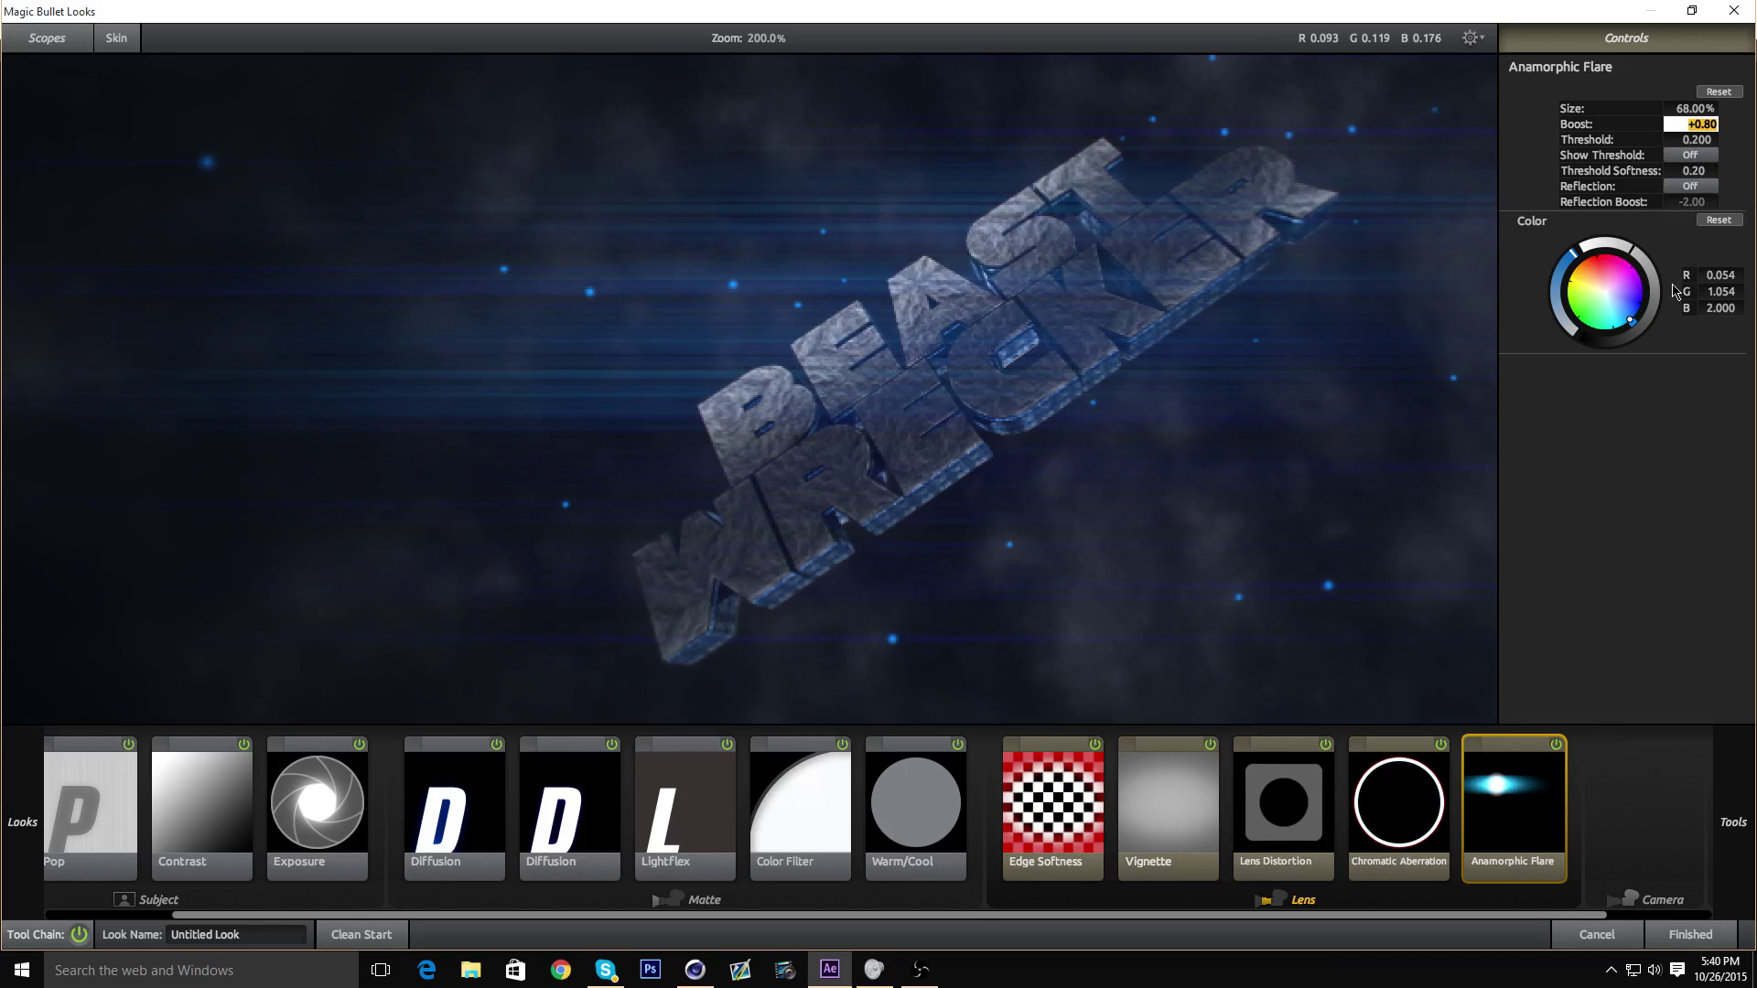
{"action": "type", "text": "0.1"}
{"action": "key", "text": "Return"}
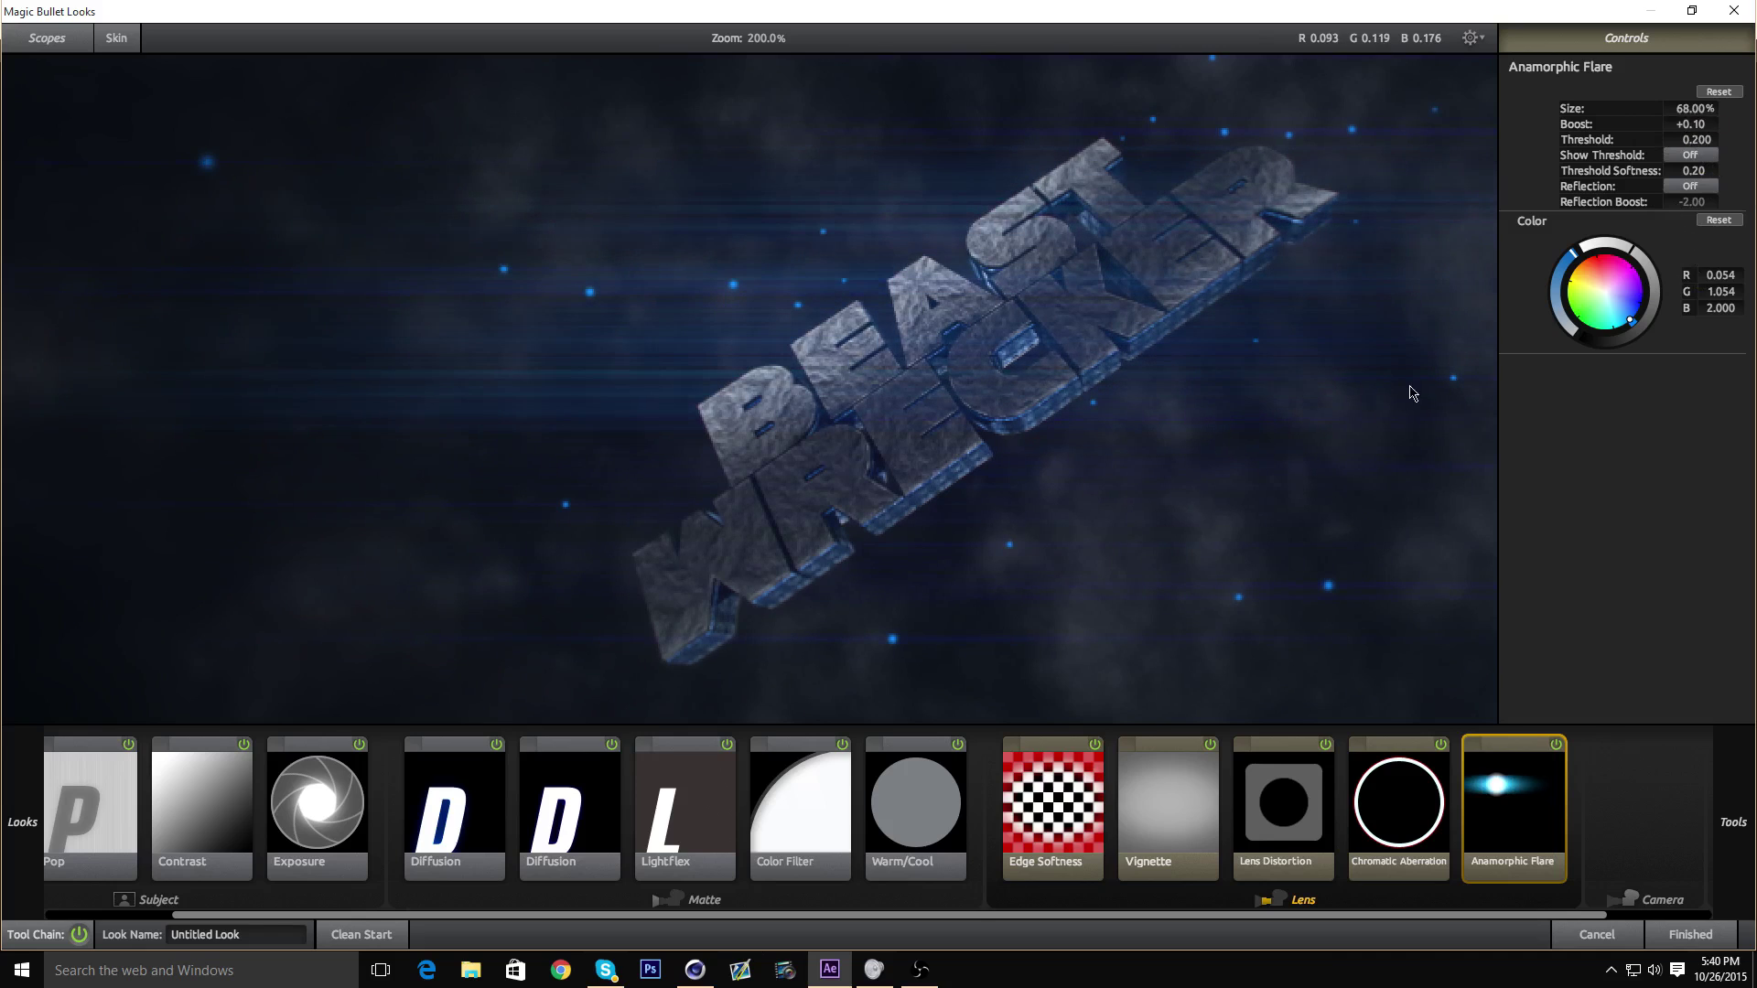
- Try Anamorphic Flare boost values of -0.10 and -1, checking the streaks around the title
{"action": "scroll", "coordinate": [878, 458], "scroll_direction": "down", "scroll_amount": 1}
{"action": "left_click", "coordinate": [1700, 123]}
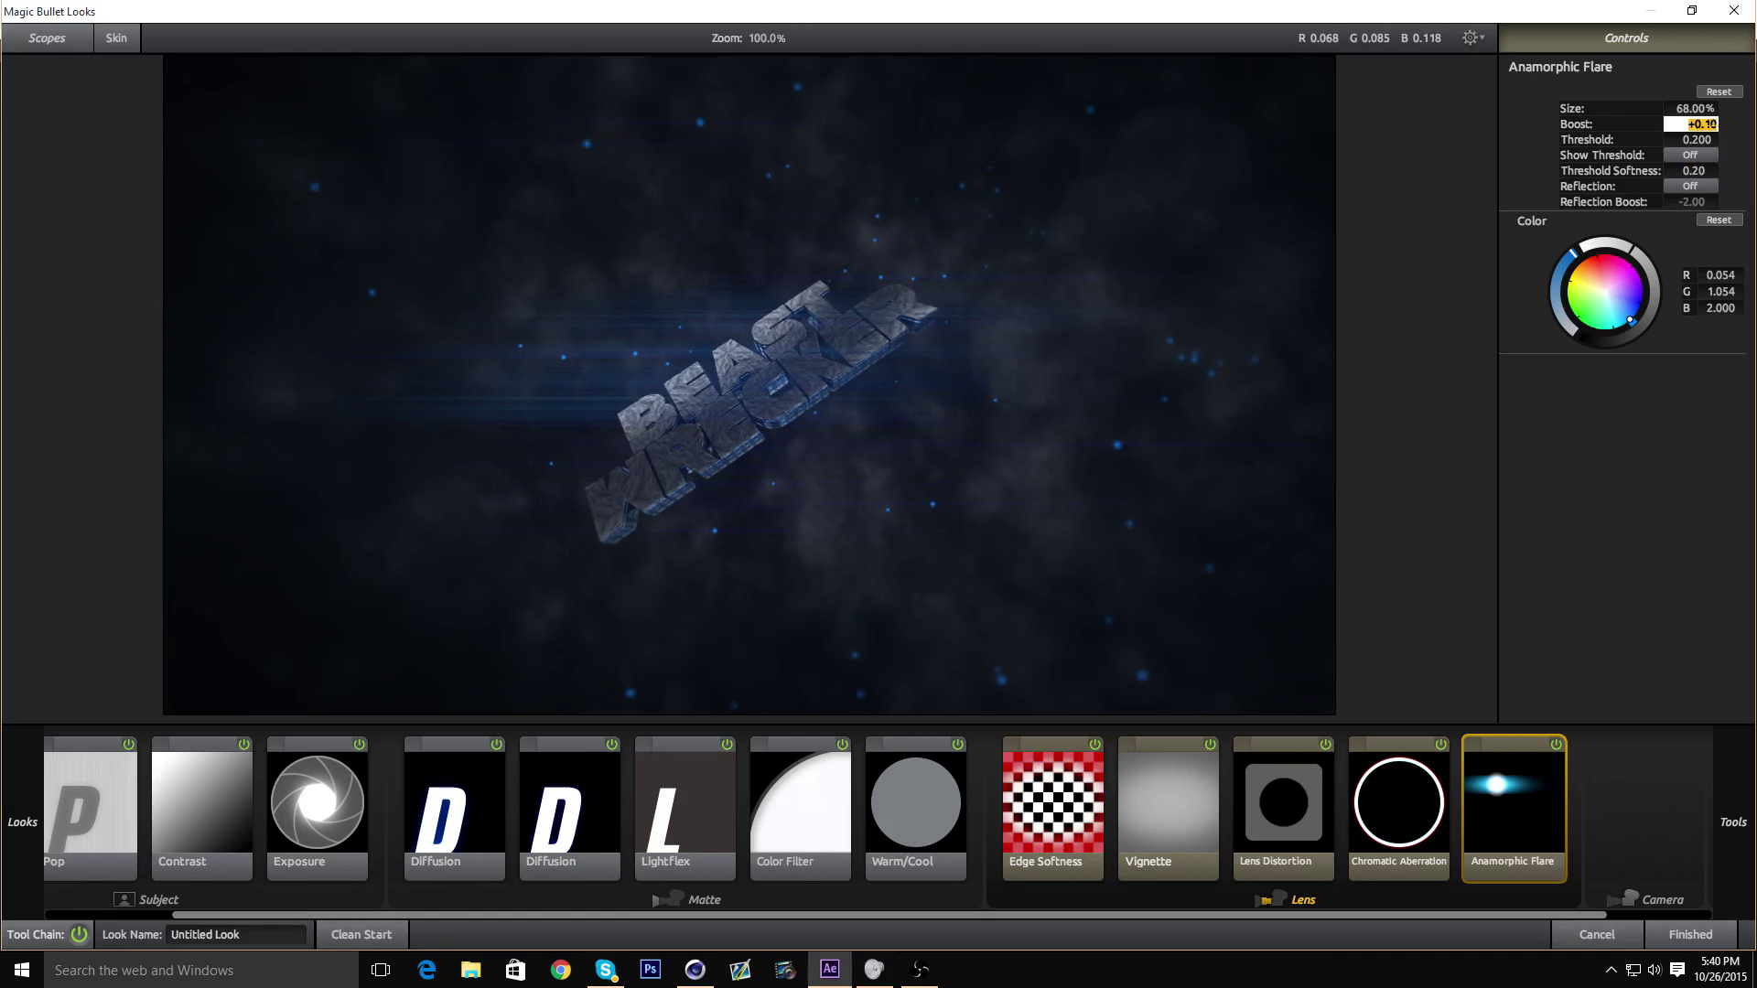
{"action": "type", "text": "0"}
{"action": "type", "text": "0.1"}
{"action": "key", "text": "Return"}
{"action": "scroll", "coordinate": [729, 489], "scroll_direction": "up", "scroll_amount": 4}
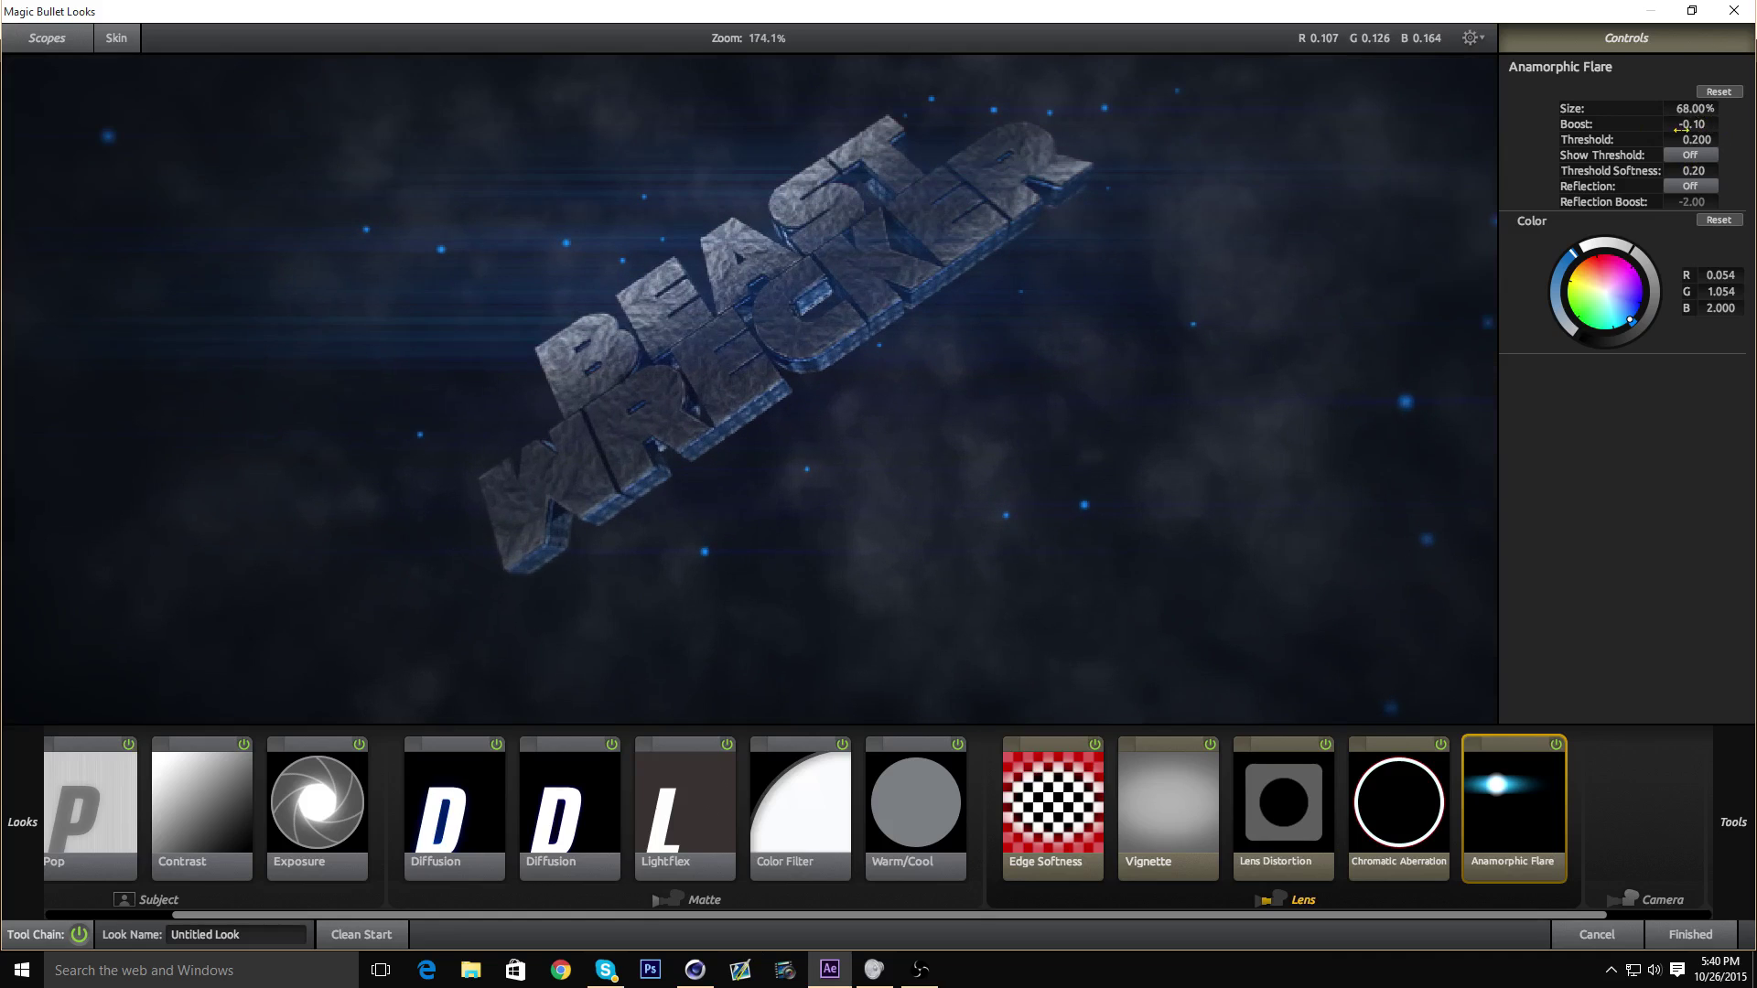
{"action": "left_click", "coordinate": [1697, 124]}
{"action": "type", "text": "-1"}
{"action": "key", "text": "Return"}
{"action": "scroll", "coordinate": [580, 184], "scroll_direction": "up", "scroll_amount": 3}
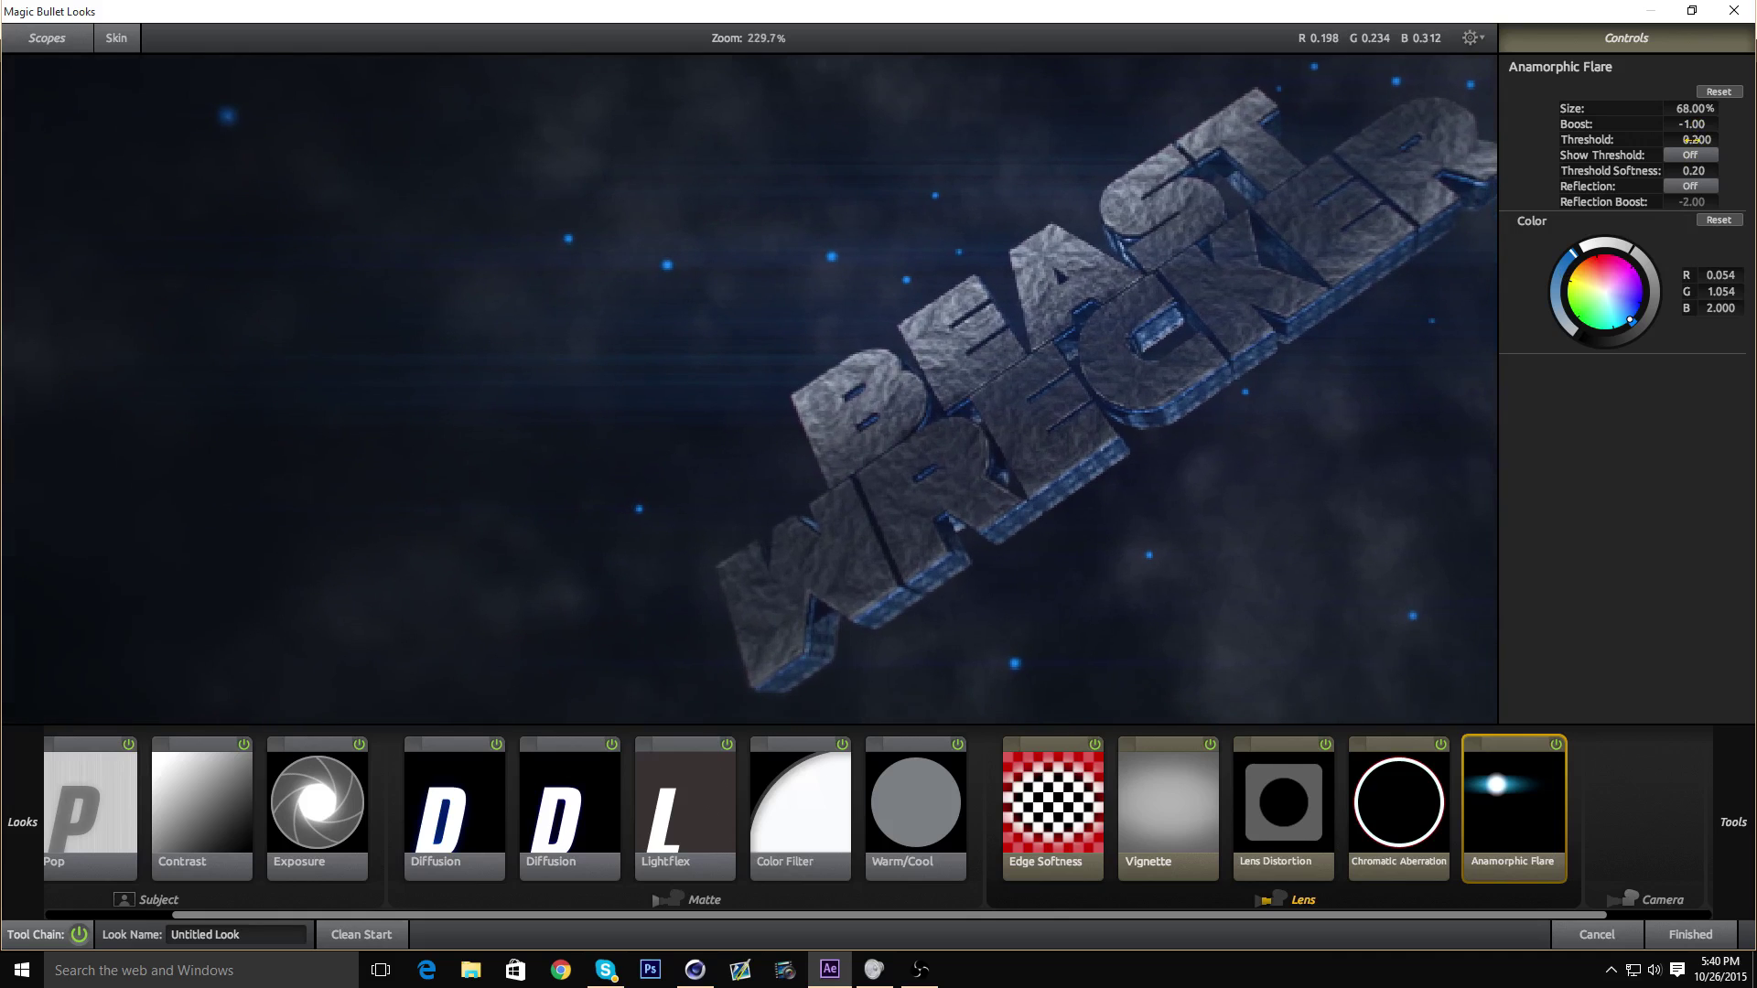
- Try Anamorphic Flare threshold values of 0.1 and 0, and lower the boost to -1.80
{"action": "left_click", "coordinate": [1693, 137]}
{"action": "type", "text": "0.1"}
{"action": "key", "text": "Return"}
{"action": "scroll", "coordinate": [958, 245], "scroll_direction": "down", "scroll_amount": 8}
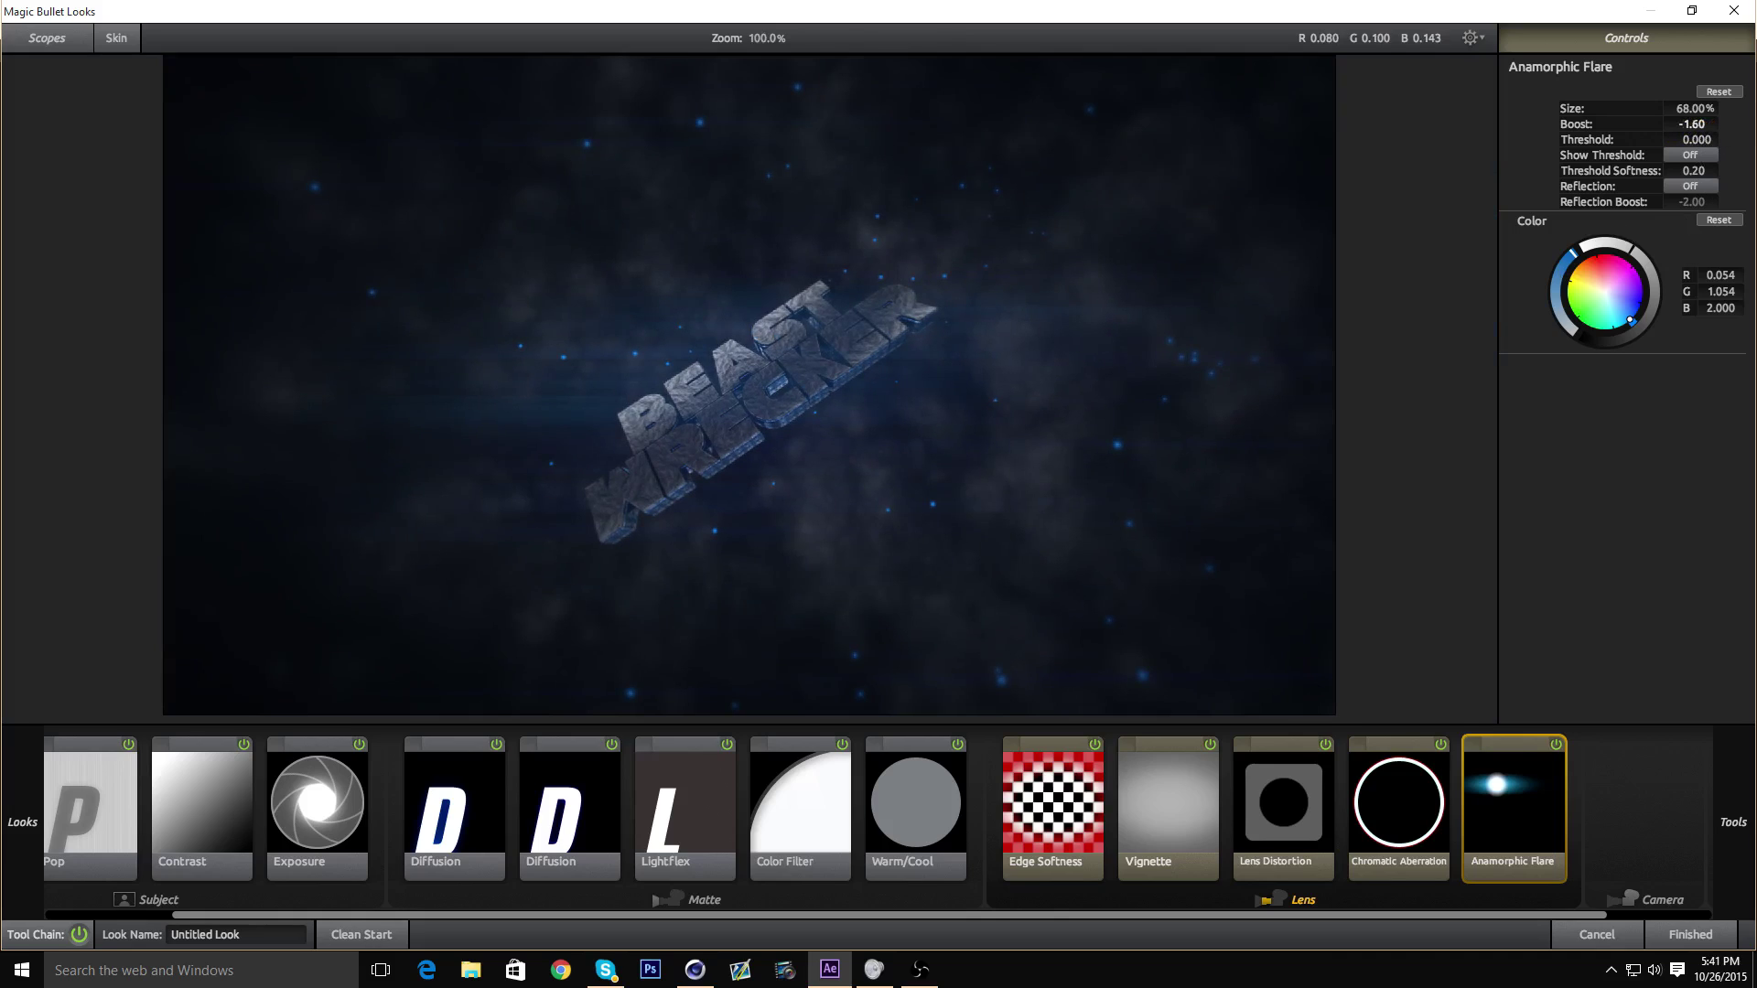
{"action": "left_click_drag", "start_coordinate": [1691, 124], "coordinate": [1645, 124]}
{"action": "scroll", "coordinate": [804, 333], "scroll_direction": "up", "scroll_amount": 3}
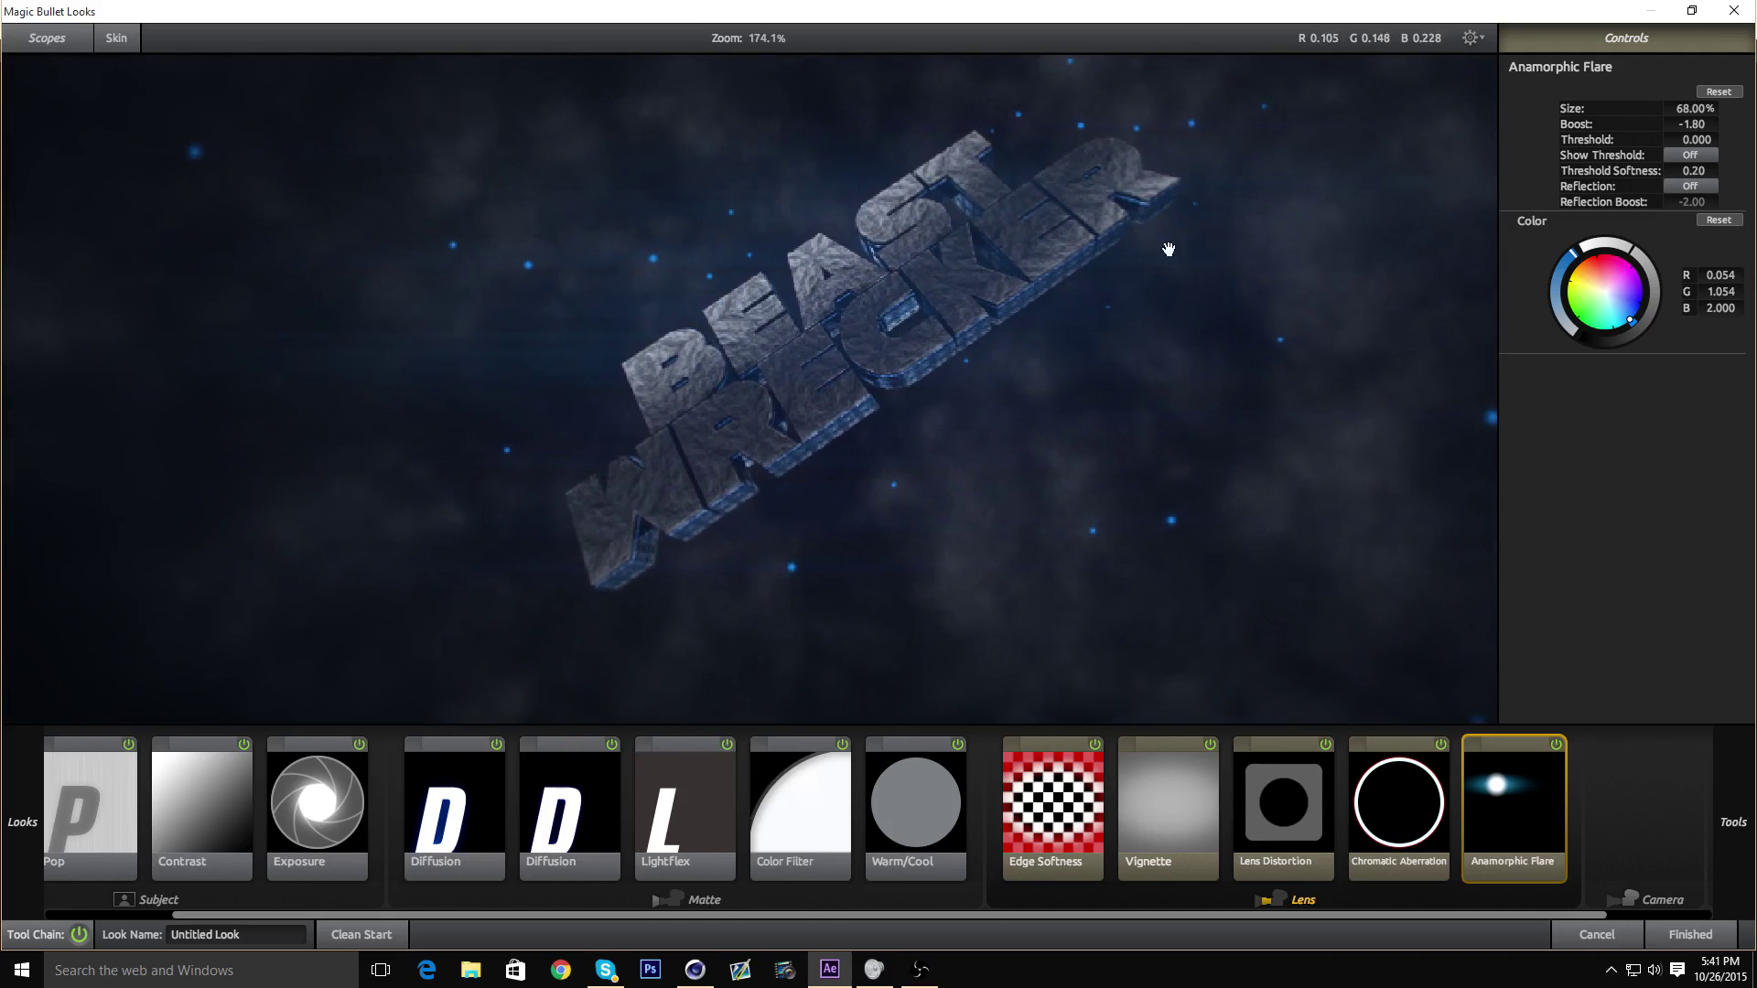
- Raise the Anamorphic Flare's boost to -1.25 and check the whole title
{"action": "left_click_drag", "start_coordinate": [1701, 127], "coordinate": [1709, 127]}
{"action": "left_click", "coordinate": [1691, 123]}
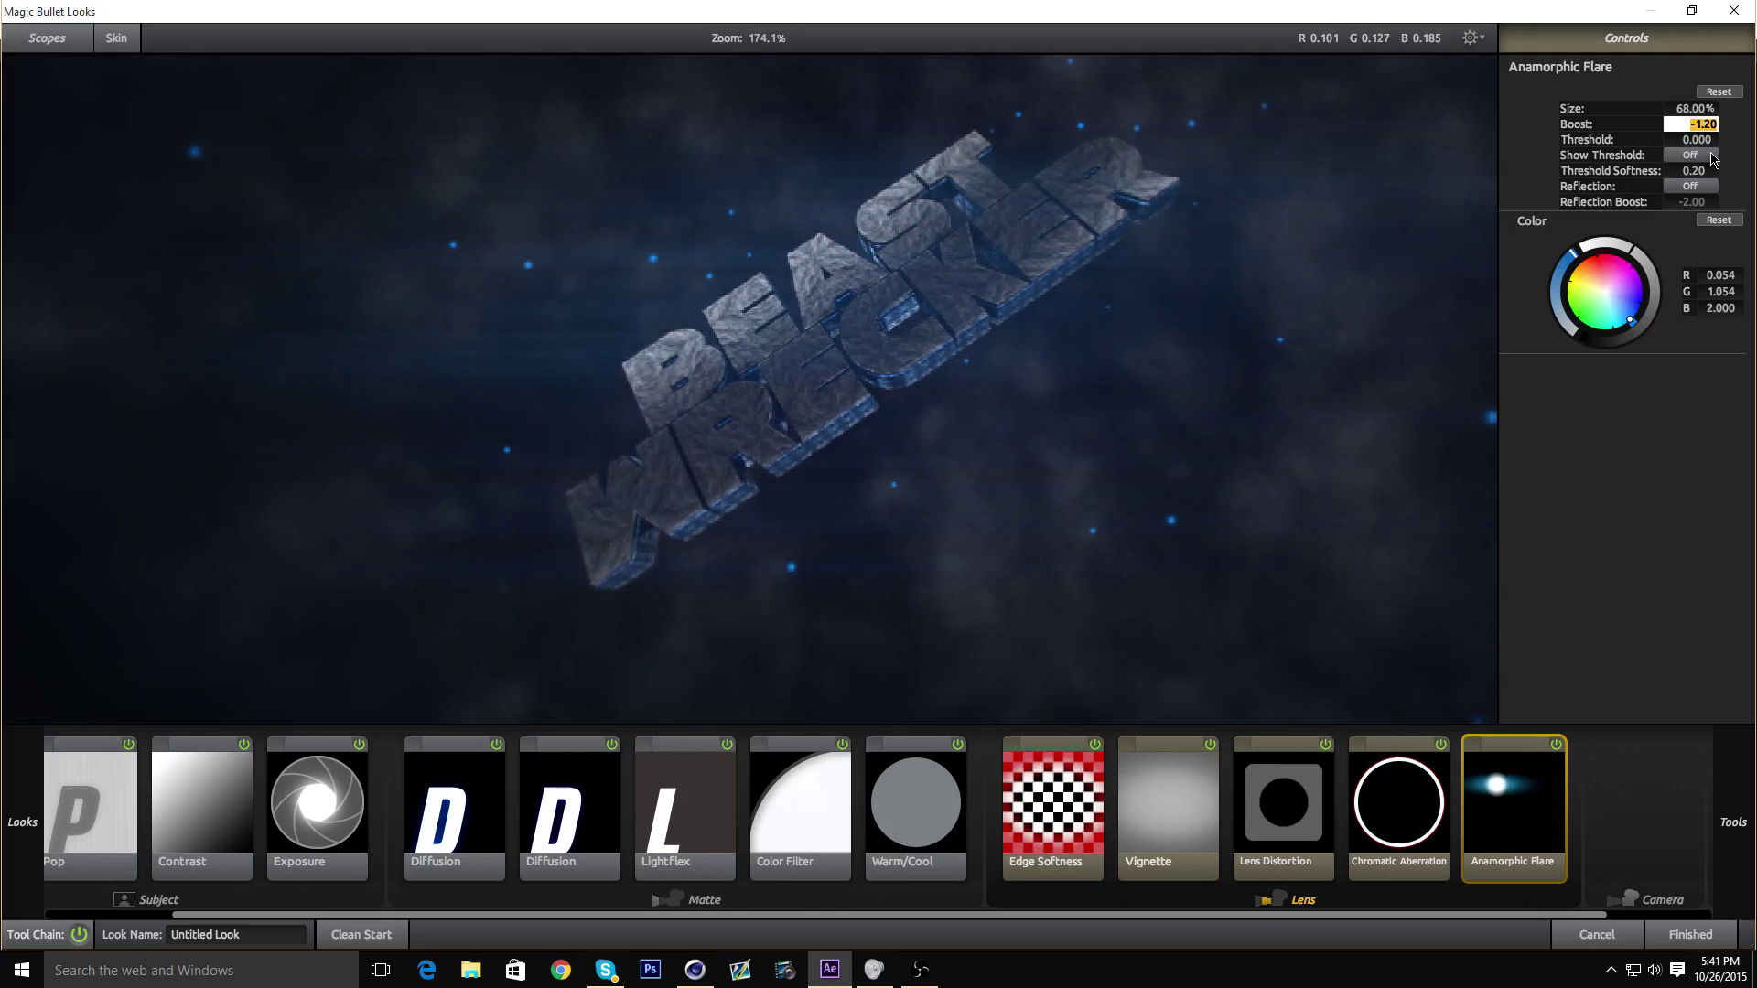
{"action": "type", "text": "-1.25"}
{"action": "key", "text": "Return"}
{"action": "scroll", "coordinate": [926, 399], "scroll_direction": "down", "scroll_amount": 3}
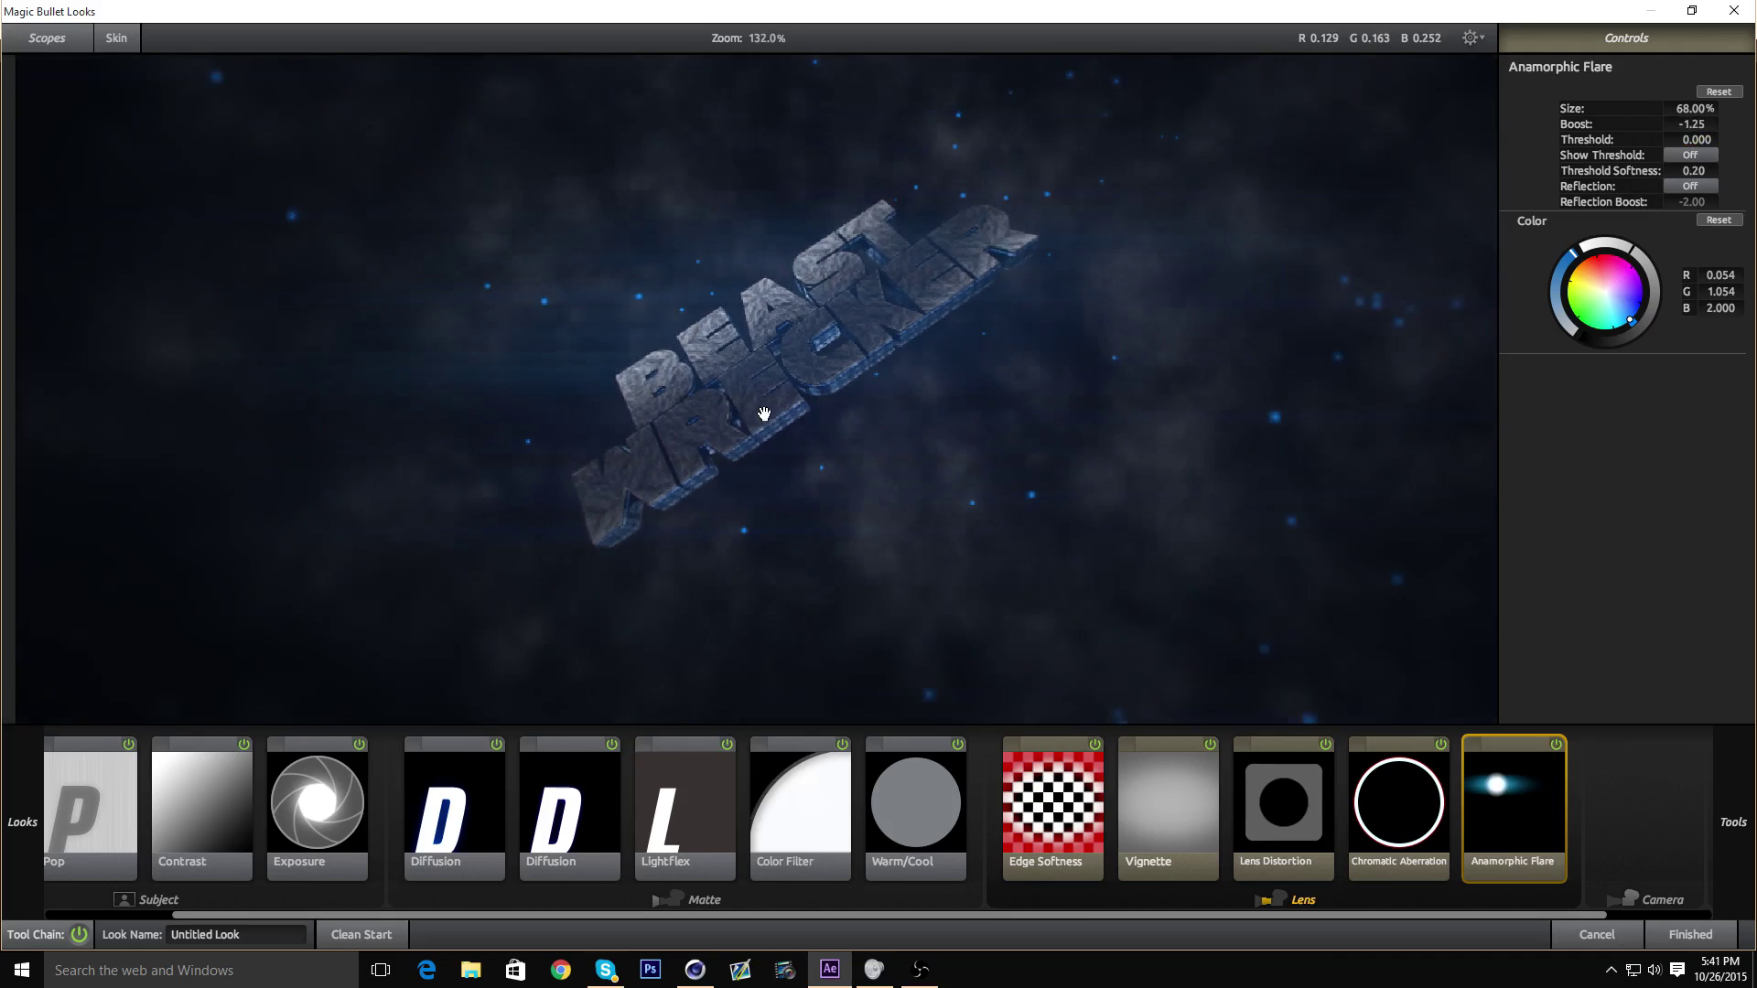
- Set the Anamorphic Flare's boost to -1.5 and its threshold to 0.025
{"action": "left_click", "coordinate": [1695, 124]}
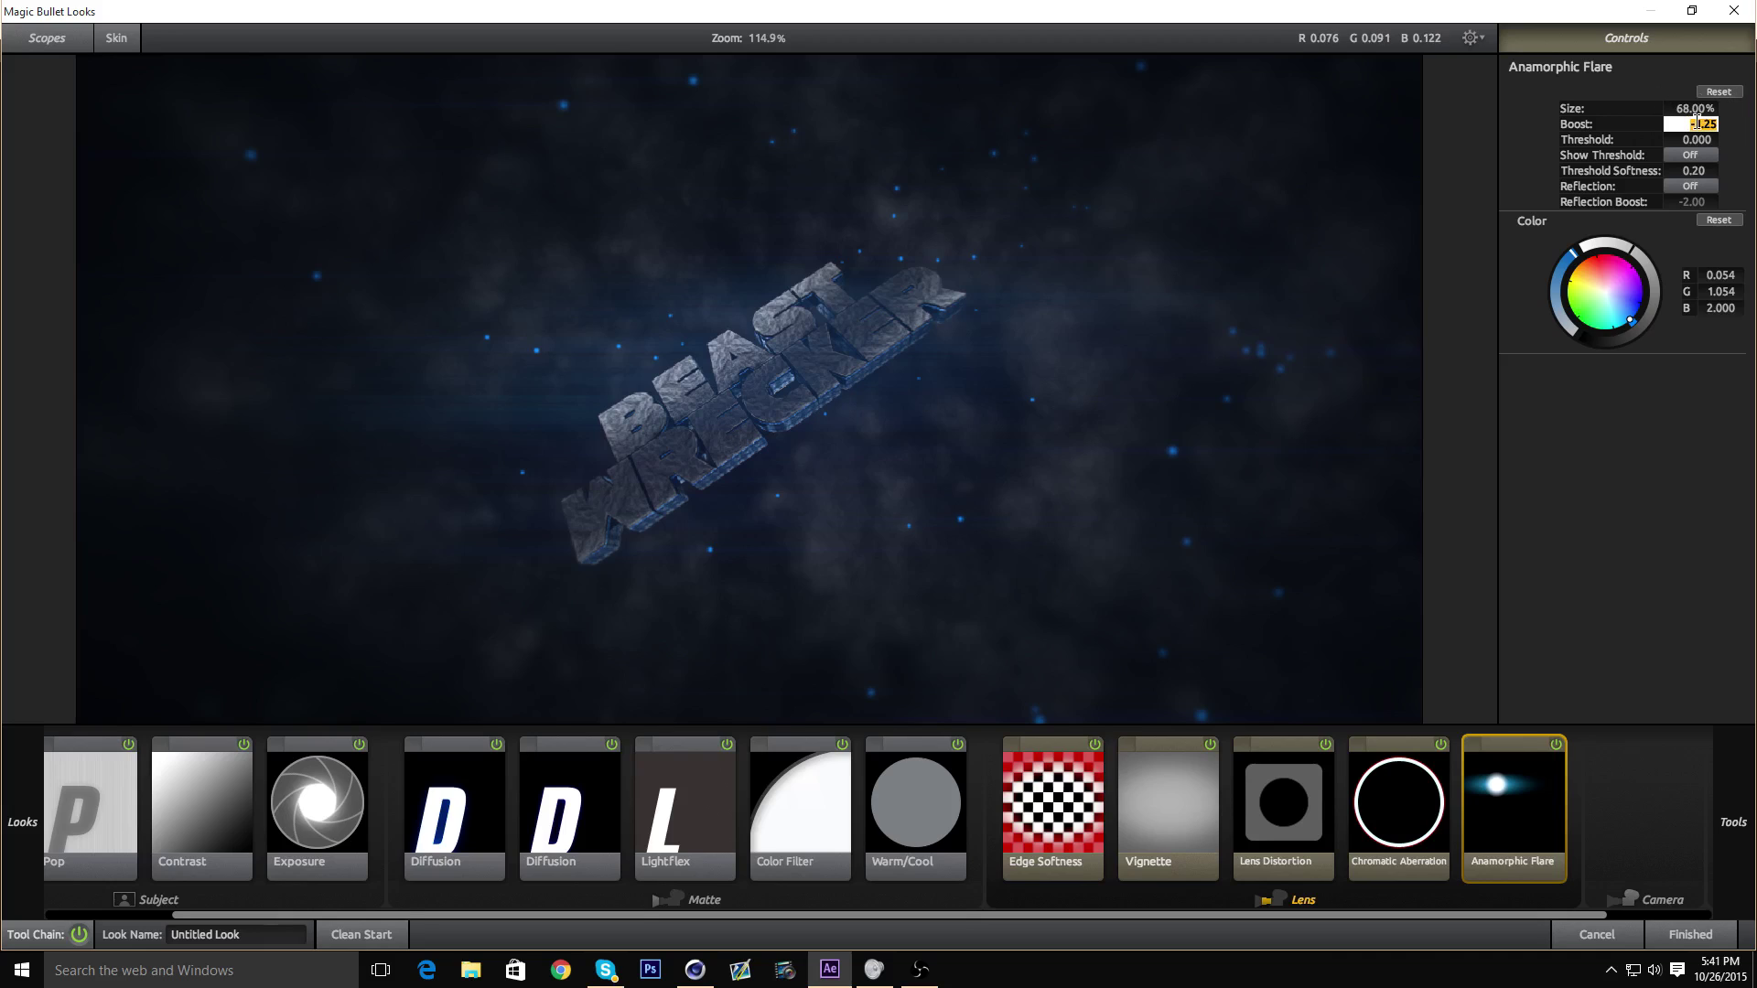
{"action": "type", "text": "-1.5"}
{"action": "key", "text": "Return"}
{"action": "scroll", "coordinate": [540, 289], "scroll_direction": "up", "scroll_amount": 2}
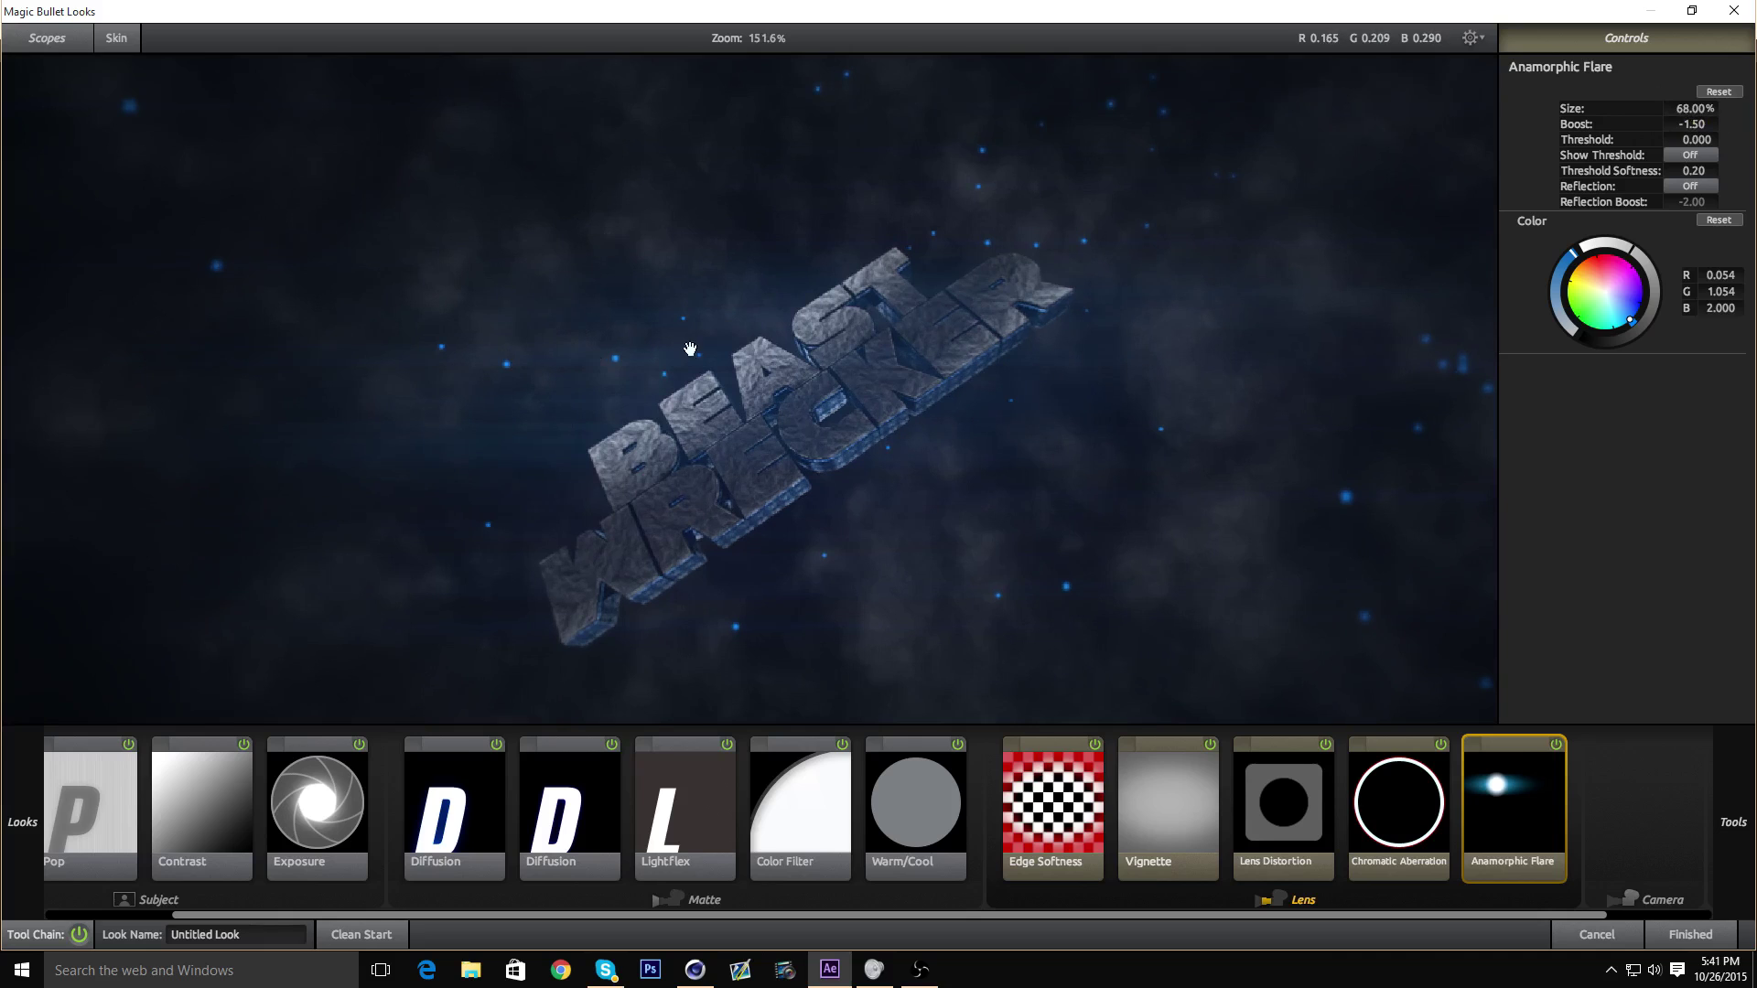
{"action": "left_click_drag", "start_coordinate": [869, 384], "coordinate": [678, 240]}
{"action": "scroll", "coordinate": [732, 259], "scroll_direction": "down", "scroll_amount": 5}
{"action": "scroll", "coordinate": [732, 259], "scroll_direction": "up", "scroll_amount": 3}
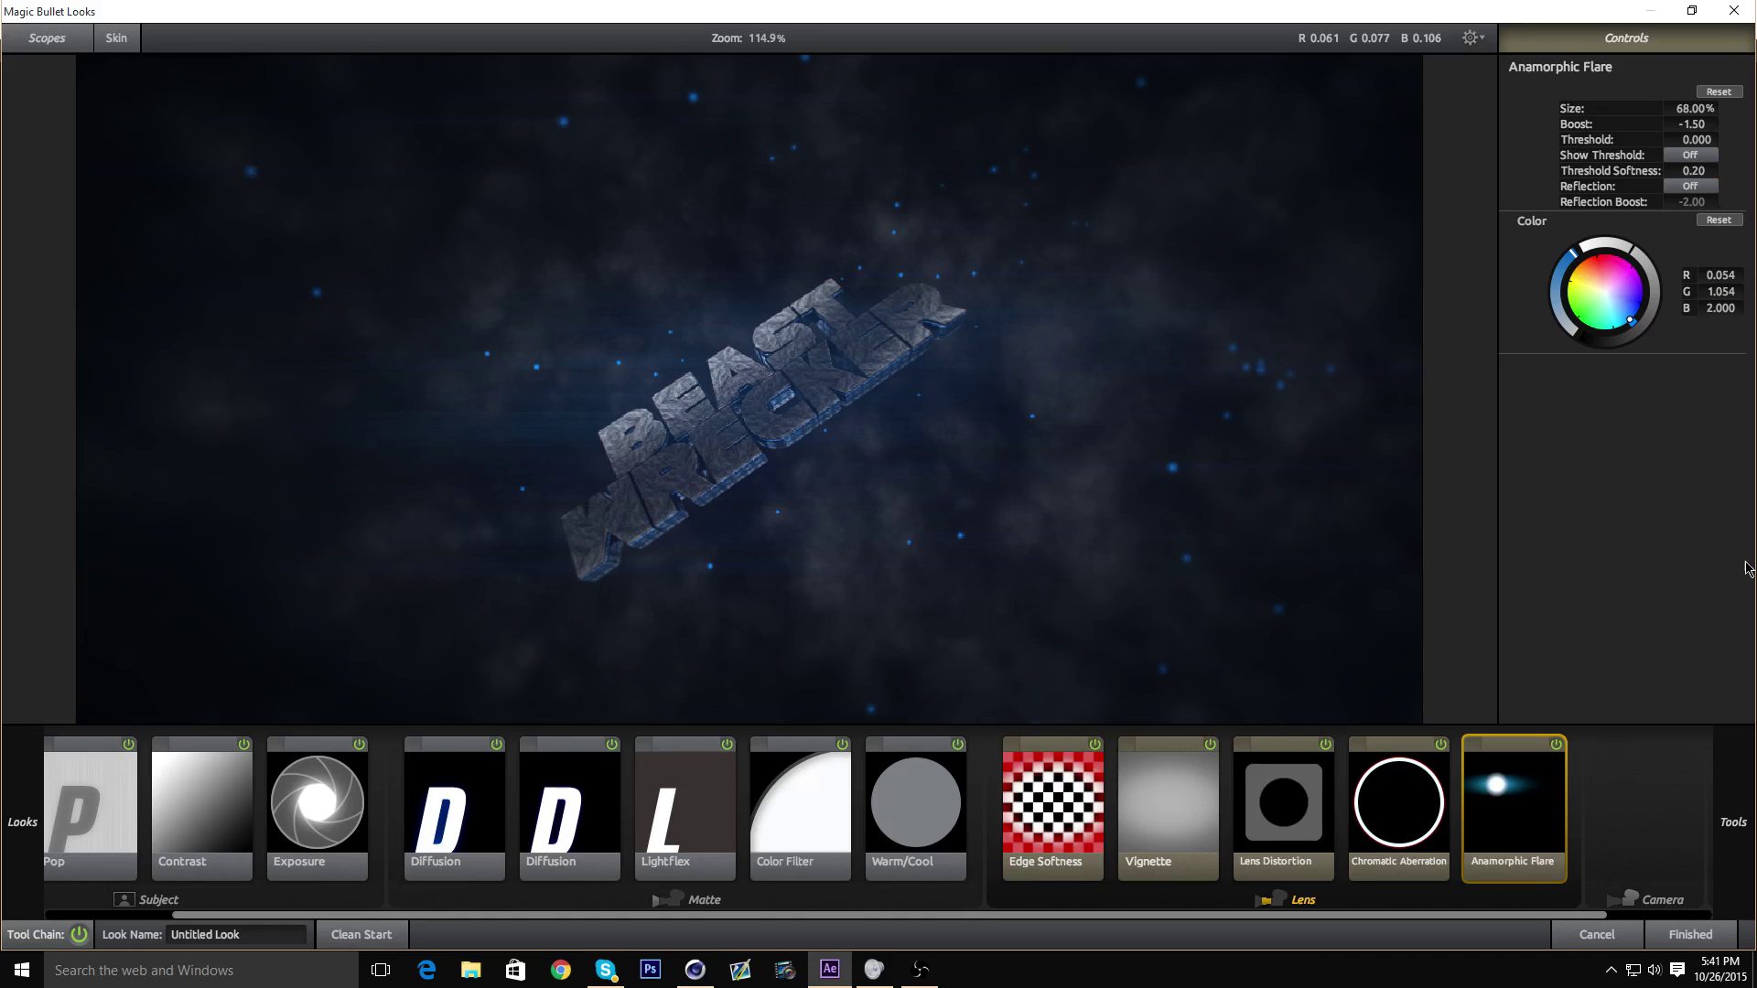
{"action": "left_click", "coordinate": [1683, 142]}
{"action": "type", "text": "0.025"}
{"action": "key", "text": "Return"}
- Add a Color Reversal tool to the Camera stage and set its strength to 25%
{"action": "mouse_move", "coordinate": [1749, 599]}
{"action": "left_click", "coordinate": [1587, 714]}
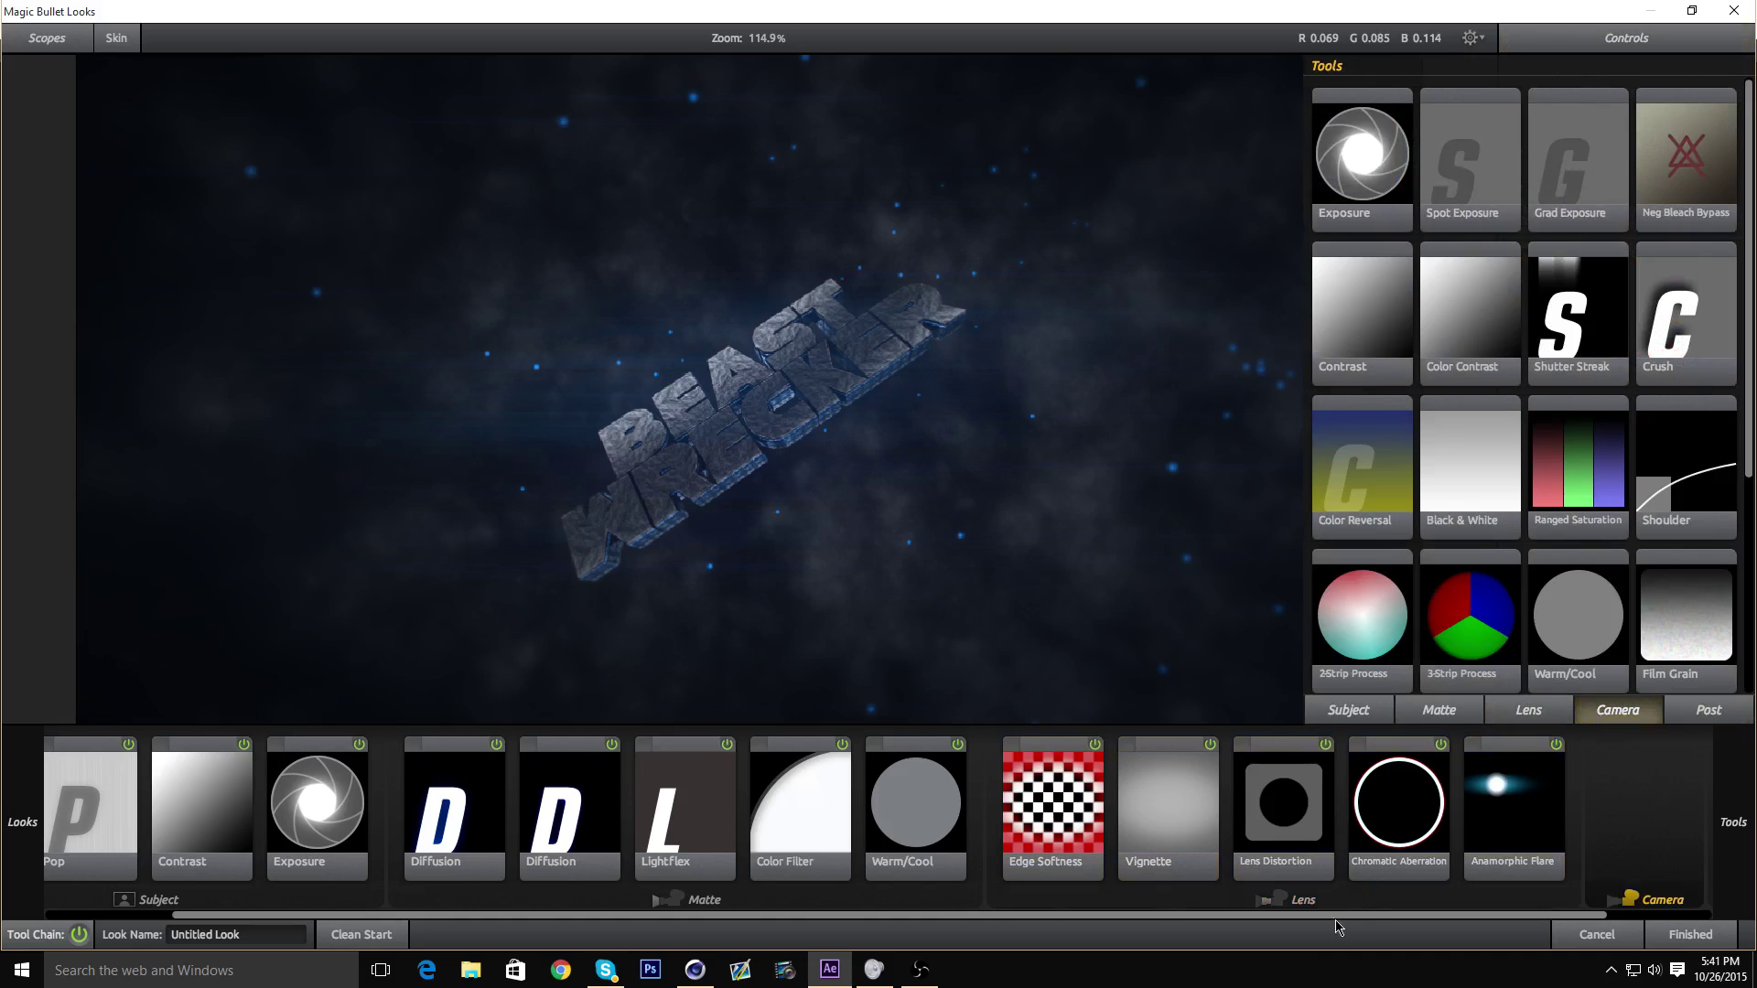
{"action": "scroll", "coordinate": [1653, 411], "scroll_direction": "down", "scroll_amount": 2}
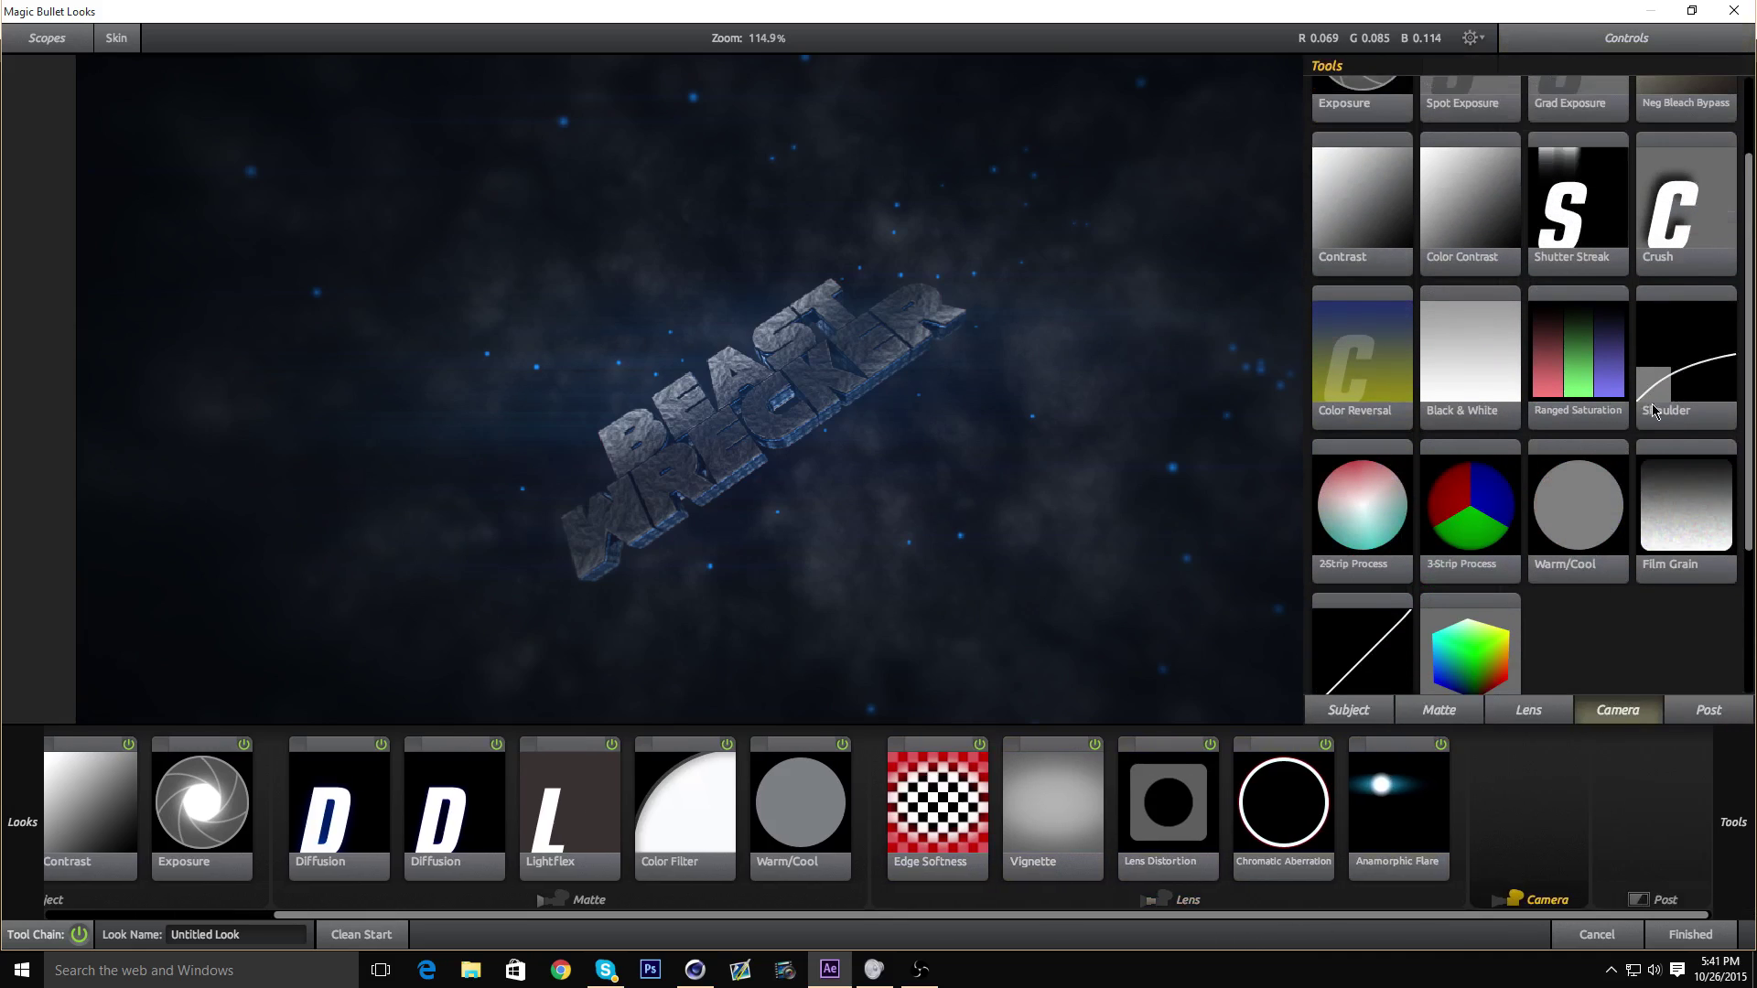
{"action": "scroll", "coordinate": [1653, 411], "scroll_direction": "up", "scroll_amount": 1}
{"action": "scroll", "coordinate": [1486, 338], "scroll_direction": "down", "scroll_amount": 3}
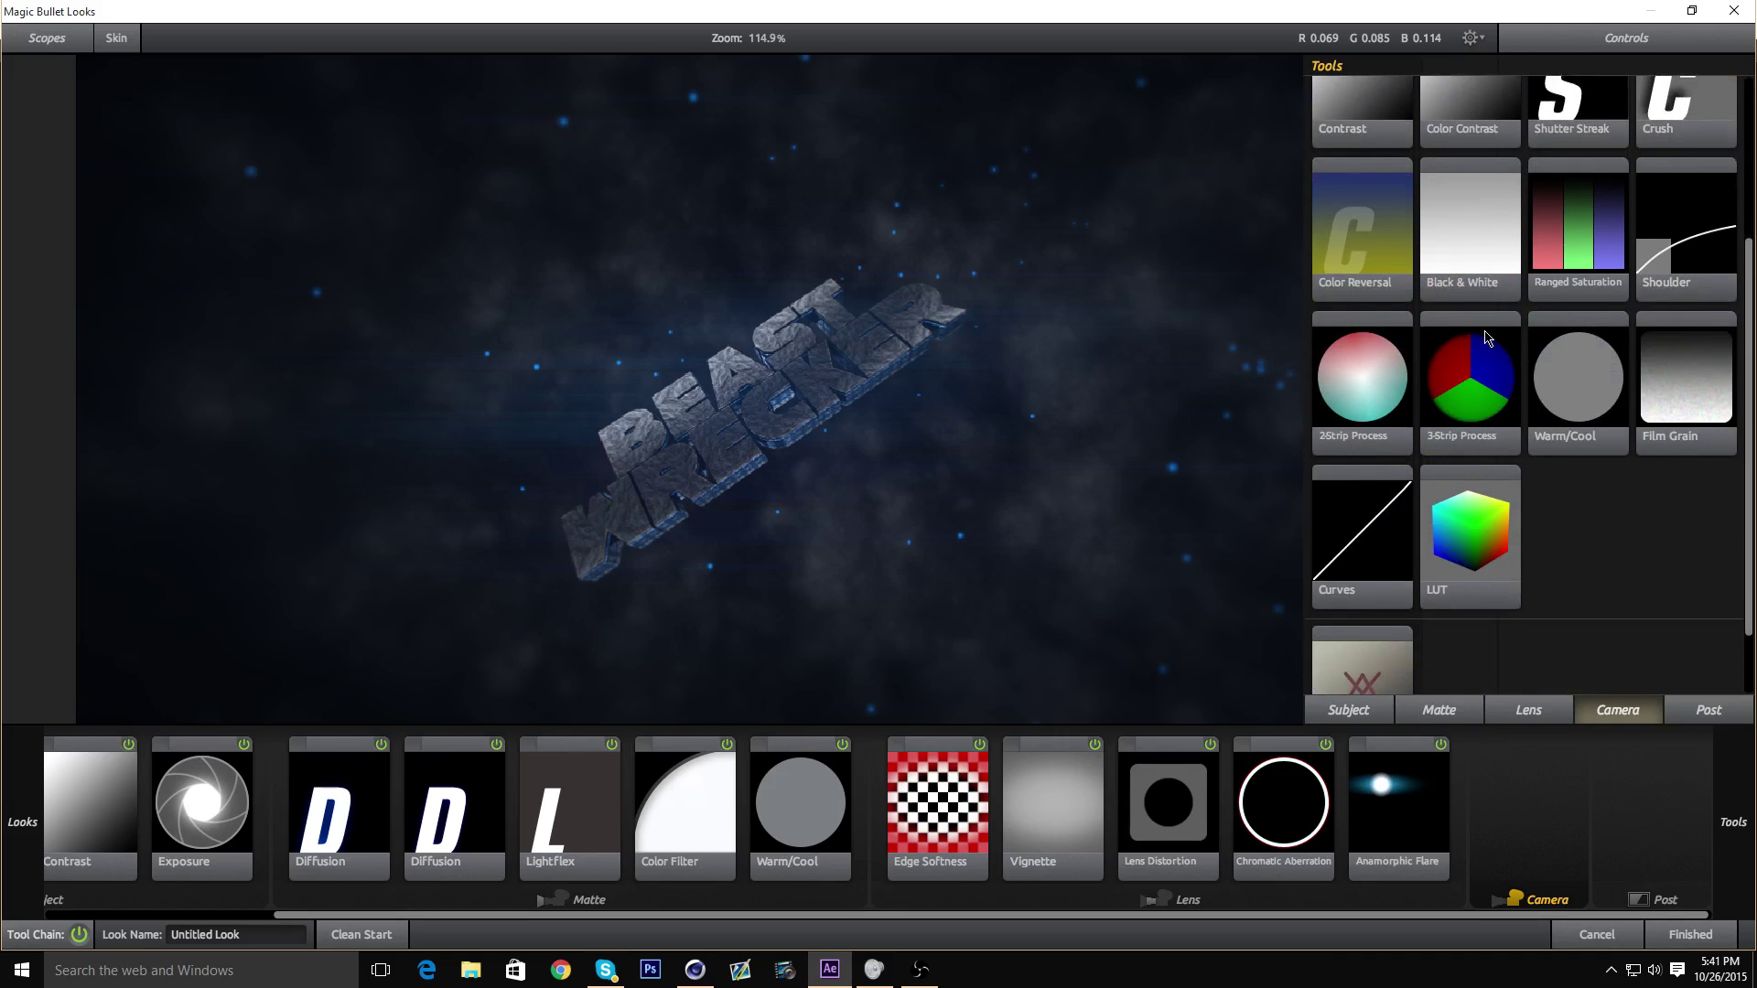
{"action": "scroll", "coordinate": [1486, 337], "scroll_direction": "up", "scroll_amount": 3}
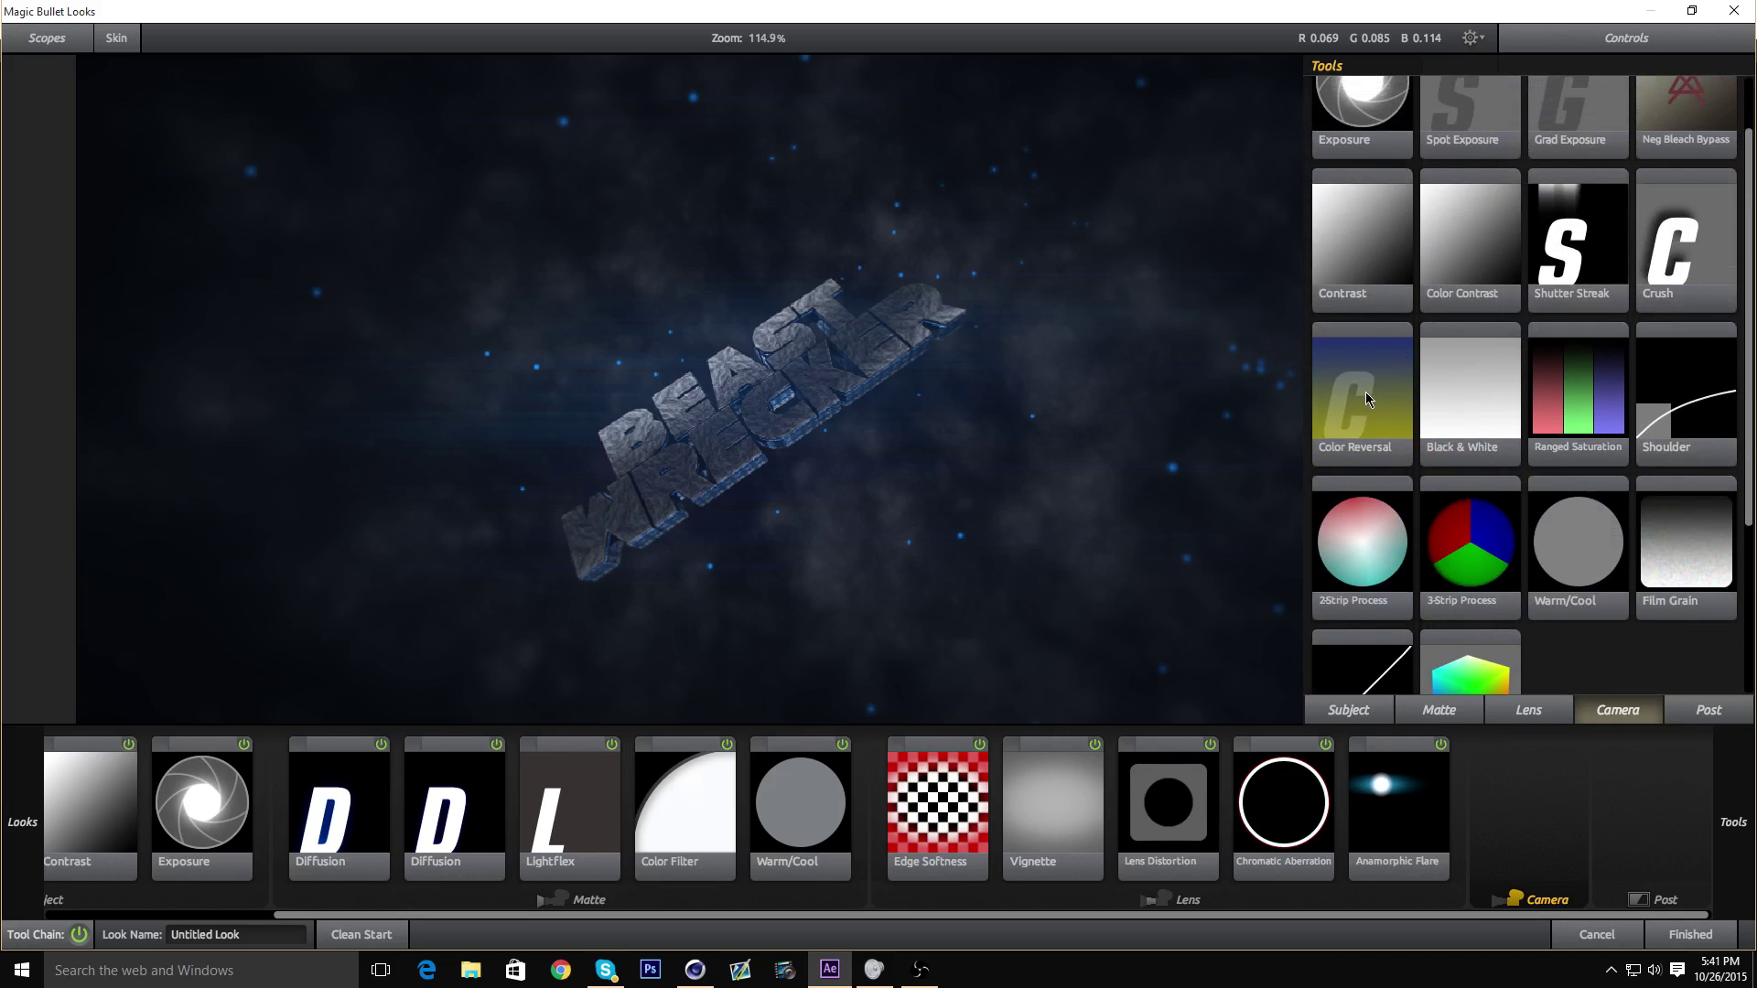
{"action": "left_click_drag", "start_coordinate": [1365, 391], "coordinate": [1542, 806]}
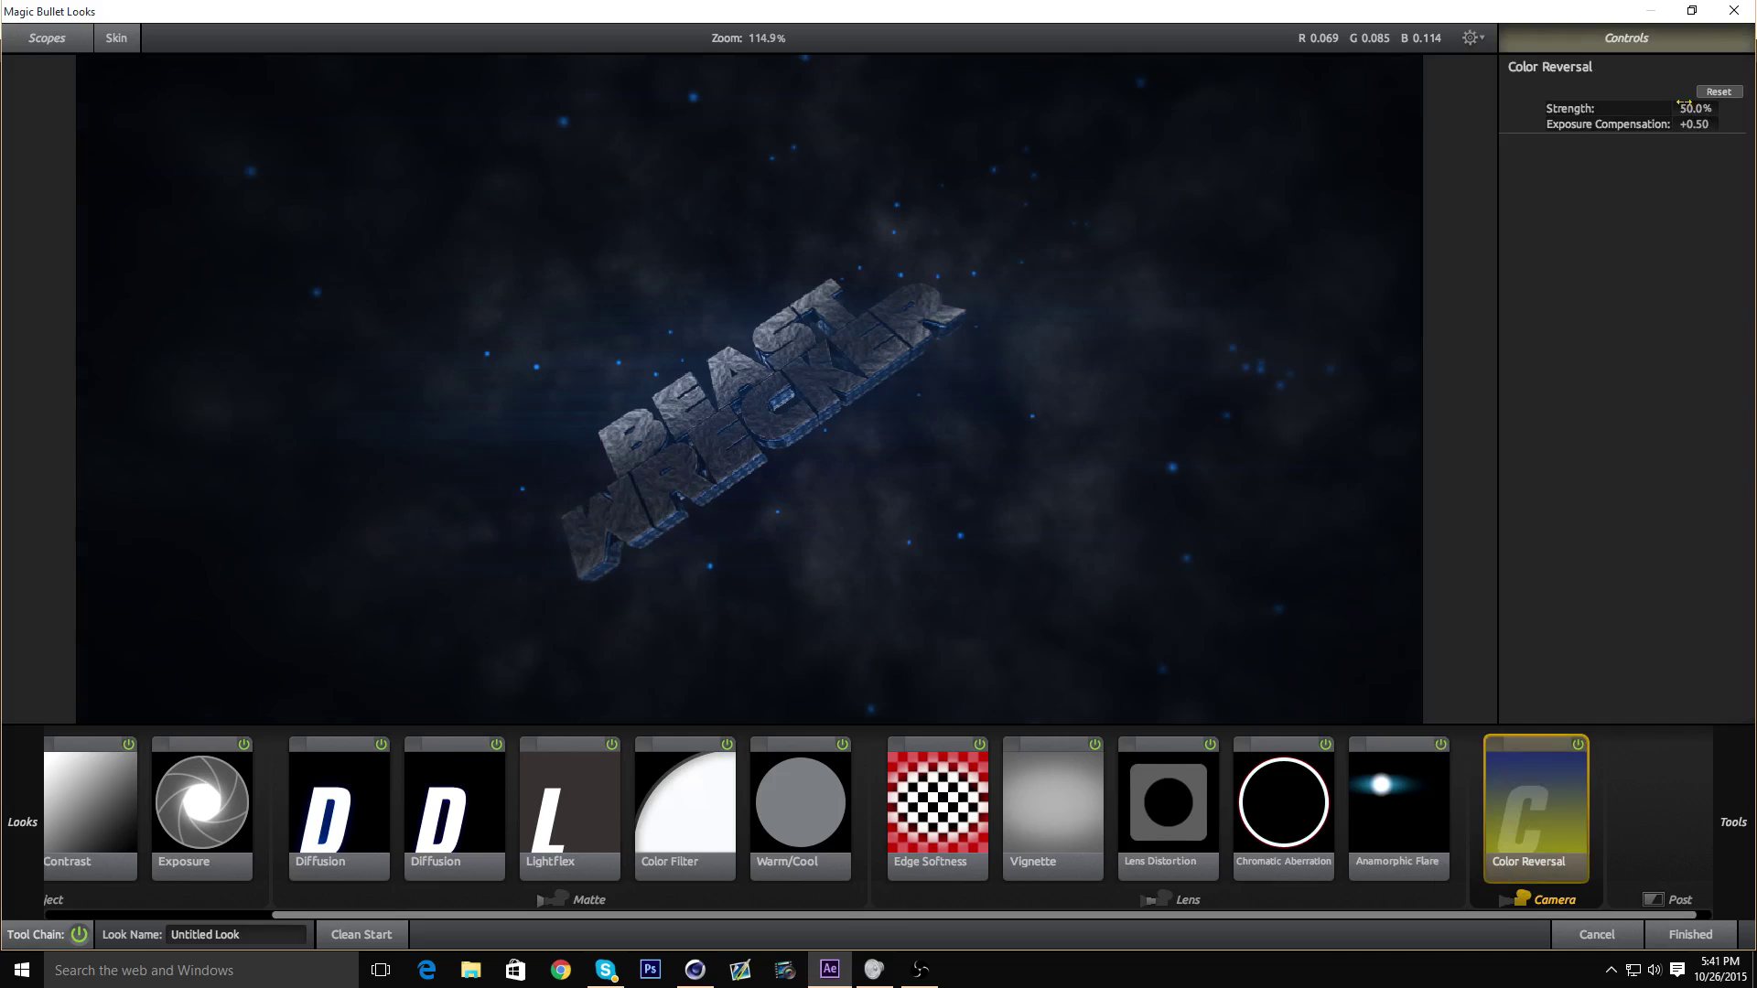
{"action": "mouse_move", "coordinate": [1684, 106]}
{"action": "left_mouse_down"}
{"action": "mouse_move", "coordinate": [1730, 106]}
{"action": "mouse_move", "coordinate": [1673, 106]}
{"action": "left_mouse_up"}
{"action": "left_click", "coordinate": [1693, 108]}
{"action": "type", "text": "25"}
{"action": "key", "text": "Return"}
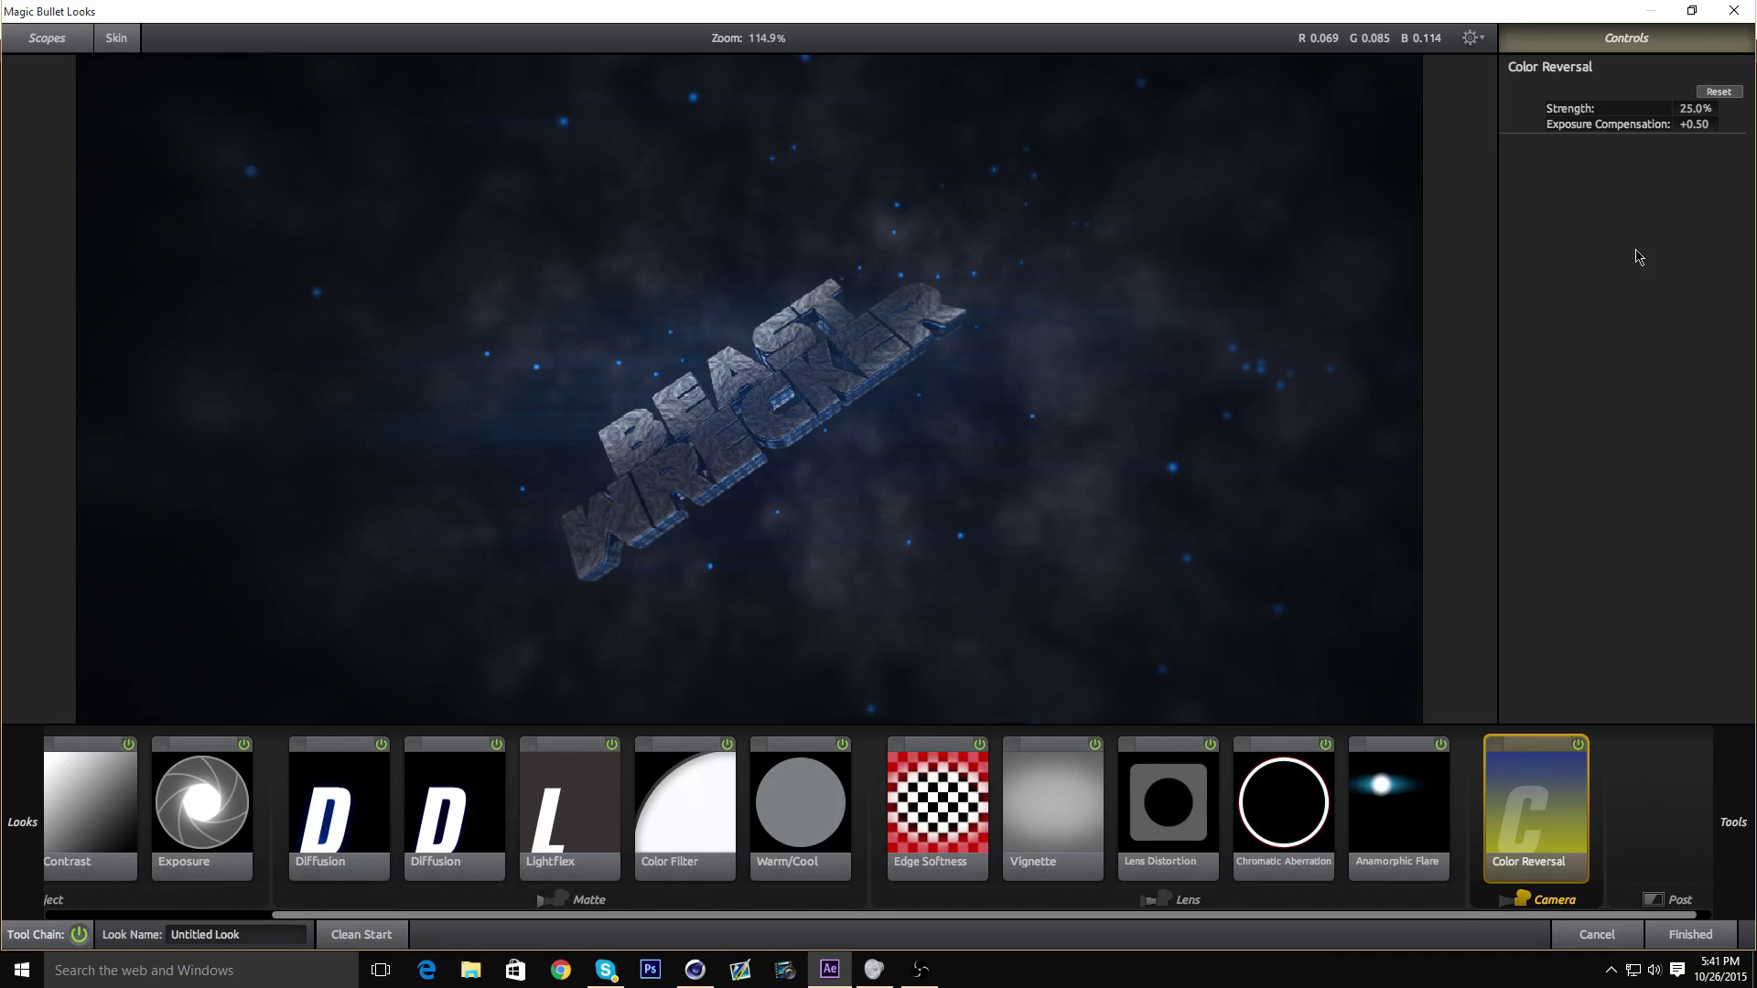
- Compare the frame with the Color Reversal tool disabled and enabled
{"action": "left_click", "coordinate": [1575, 747]}
{"action": "left_click", "coordinate": [1576, 747]}
{"action": "left_click", "coordinate": [1575, 746]}
{"action": "left_click", "coordinate": [1576, 747]}
{"action": "scroll", "coordinate": [830, 423], "scroll_direction": "up", "scroll_amount": 2}
- Try a Color Reversal strength of 0%, compare it with the tool disabled, and set the strength back to 25%
{"action": "left_click_drag", "start_coordinate": [1707, 108], "coordinate": [1647, 108]}
{"action": "scroll", "coordinate": [925, 248], "scroll_direction": "down", "scroll_amount": 5}
{"action": "scroll", "coordinate": [717, 329], "scroll_direction": "up", "scroll_amount": 1}
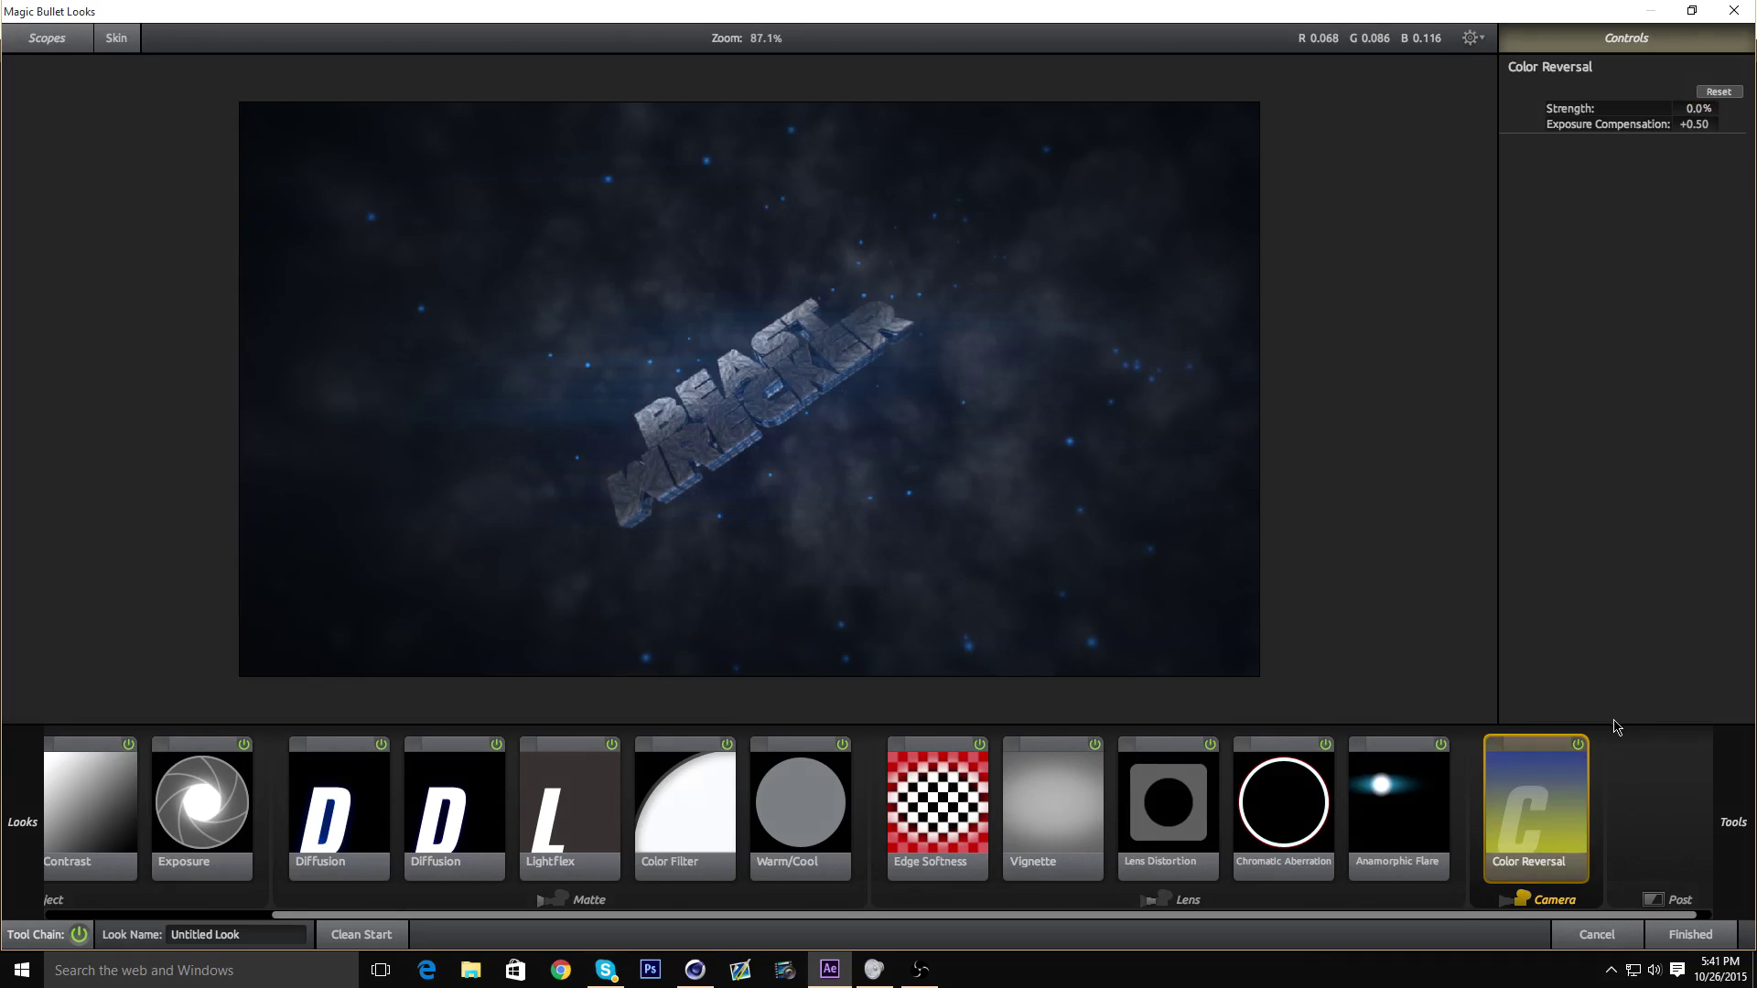
{"action": "left_click", "coordinate": [1575, 753]}
{"action": "left_click", "coordinate": [1576, 753]}
{"action": "scroll", "coordinate": [832, 353], "scroll_direction": "up", "scroll_amount": 3}
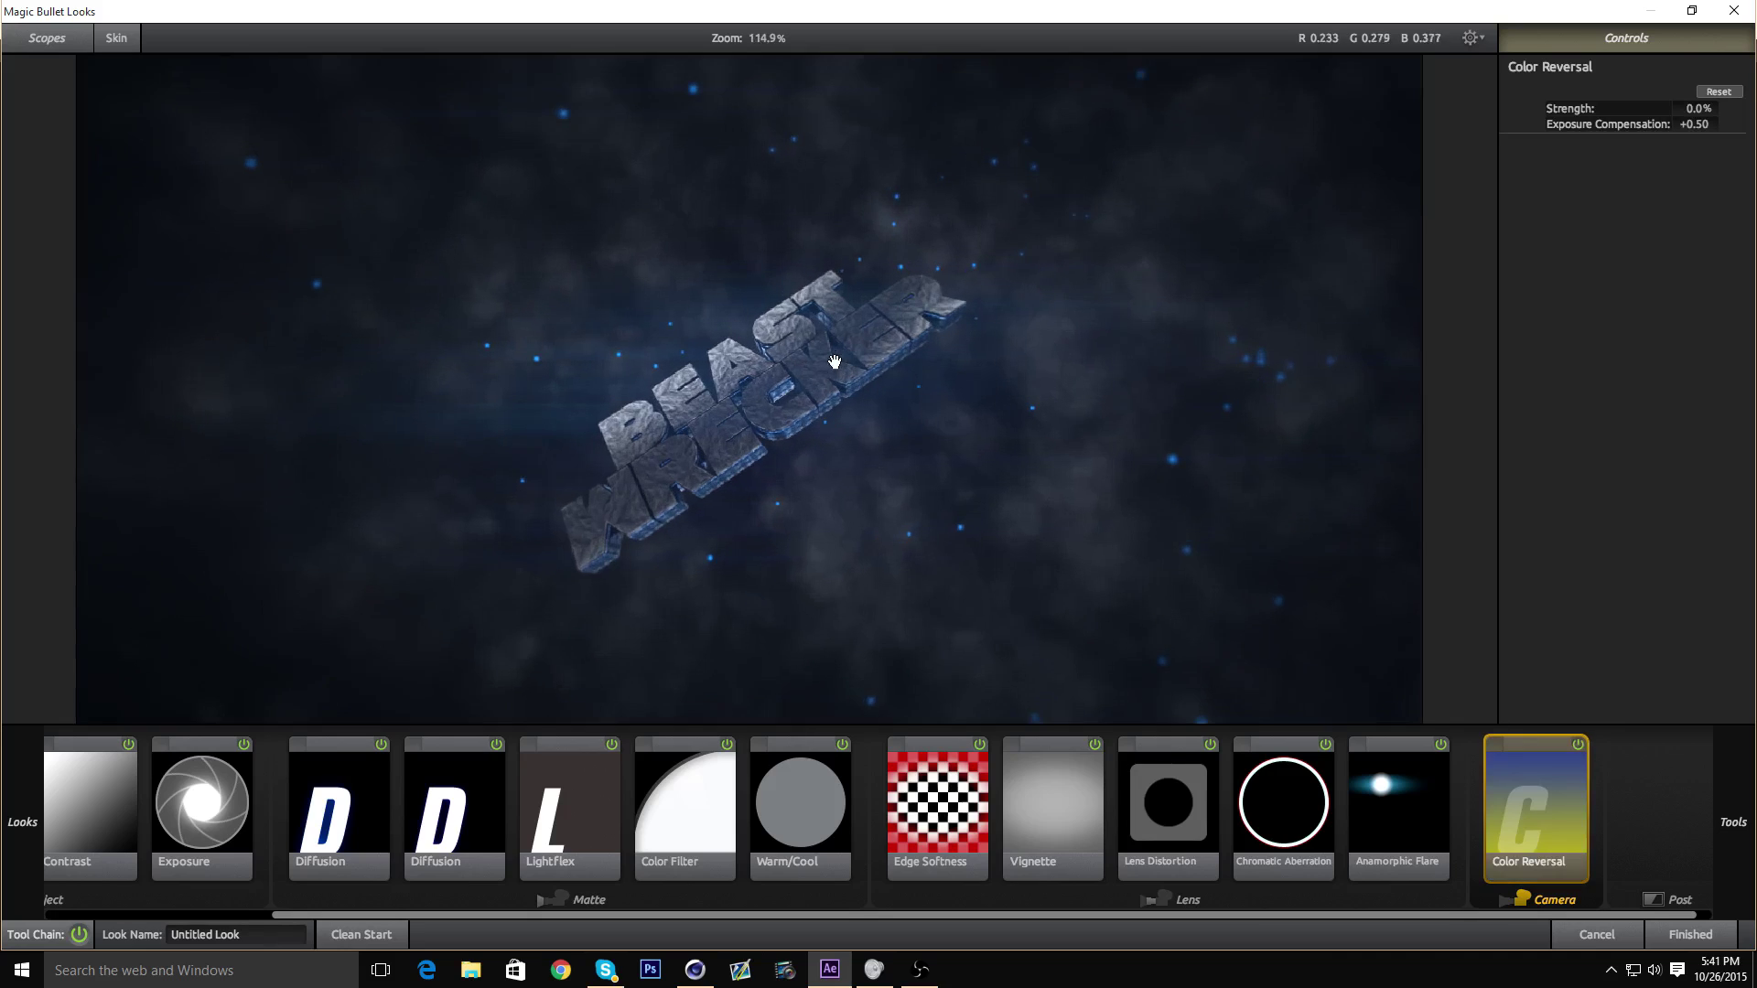
{"action": "left_click", "coordinate": [1691, 108]}
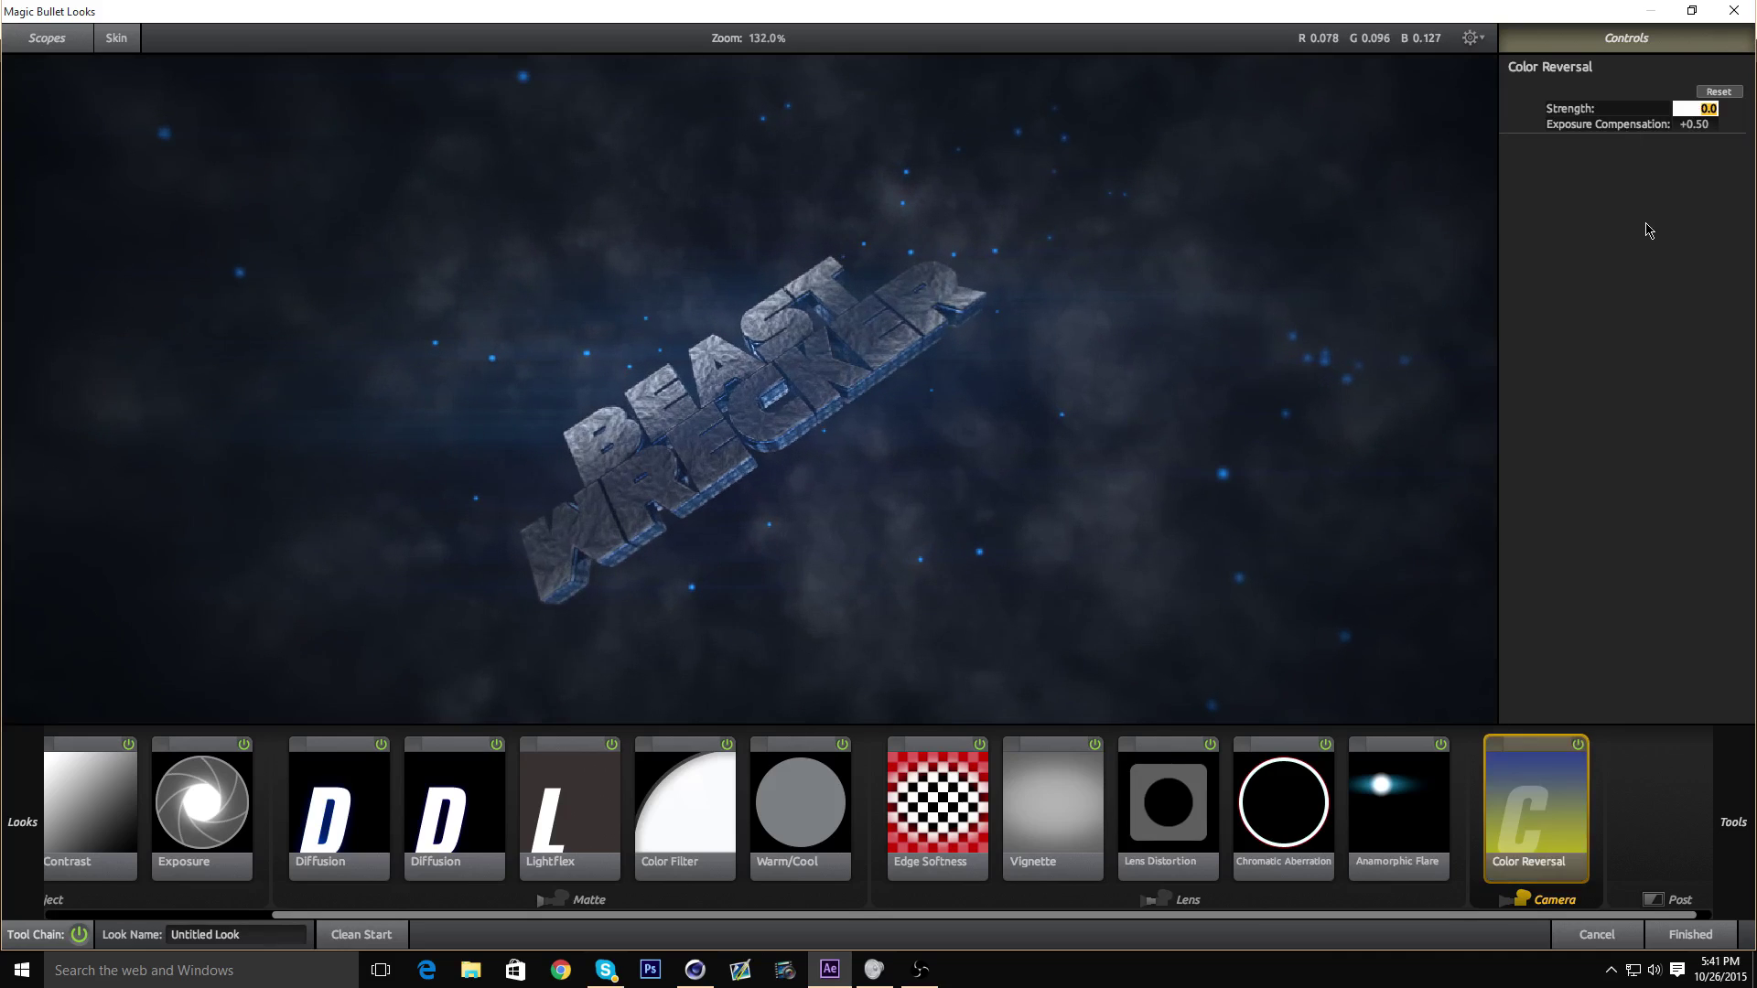
{"action": "key", "text": "Return"}
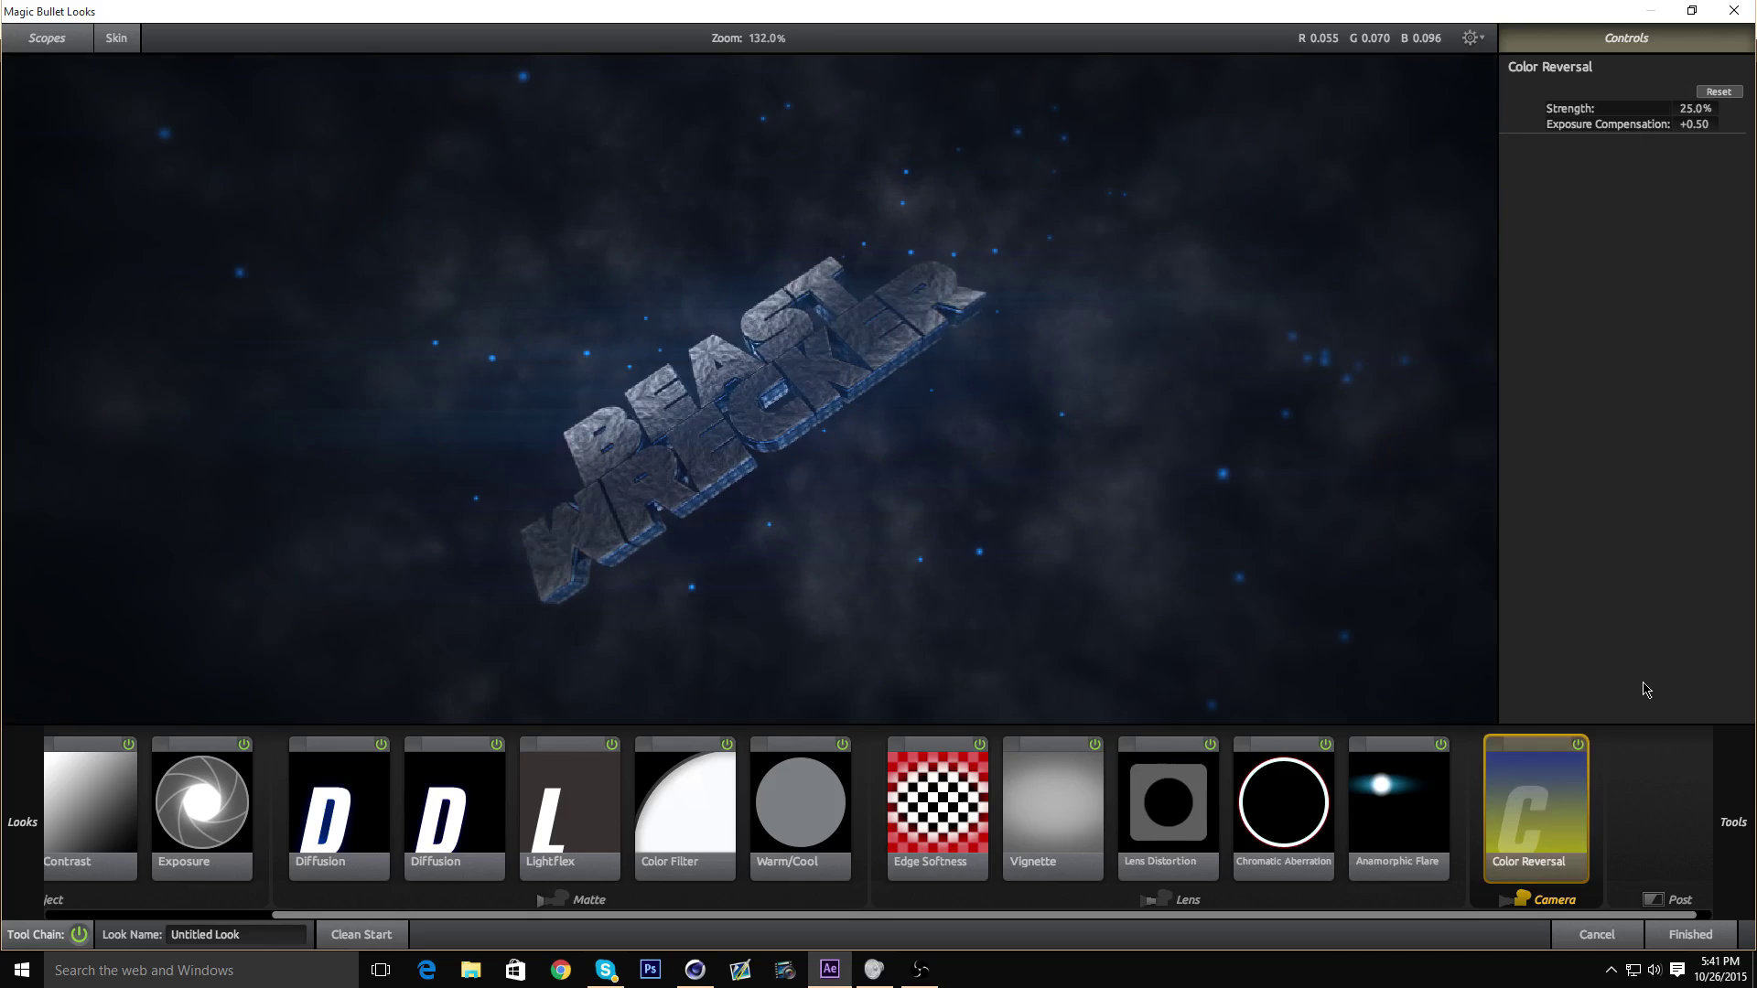
- Compare the frame with Color Reversal disabled and enabled, and add a Ranged Saturation tool after it in the Camera stage
{"action": "left_click", "coordinate": [1575, 744]}
{"action": "left_click", "coordinate": [1575, 744]}
{"action": "mouse_move", "coordinate": [1732, 822]}
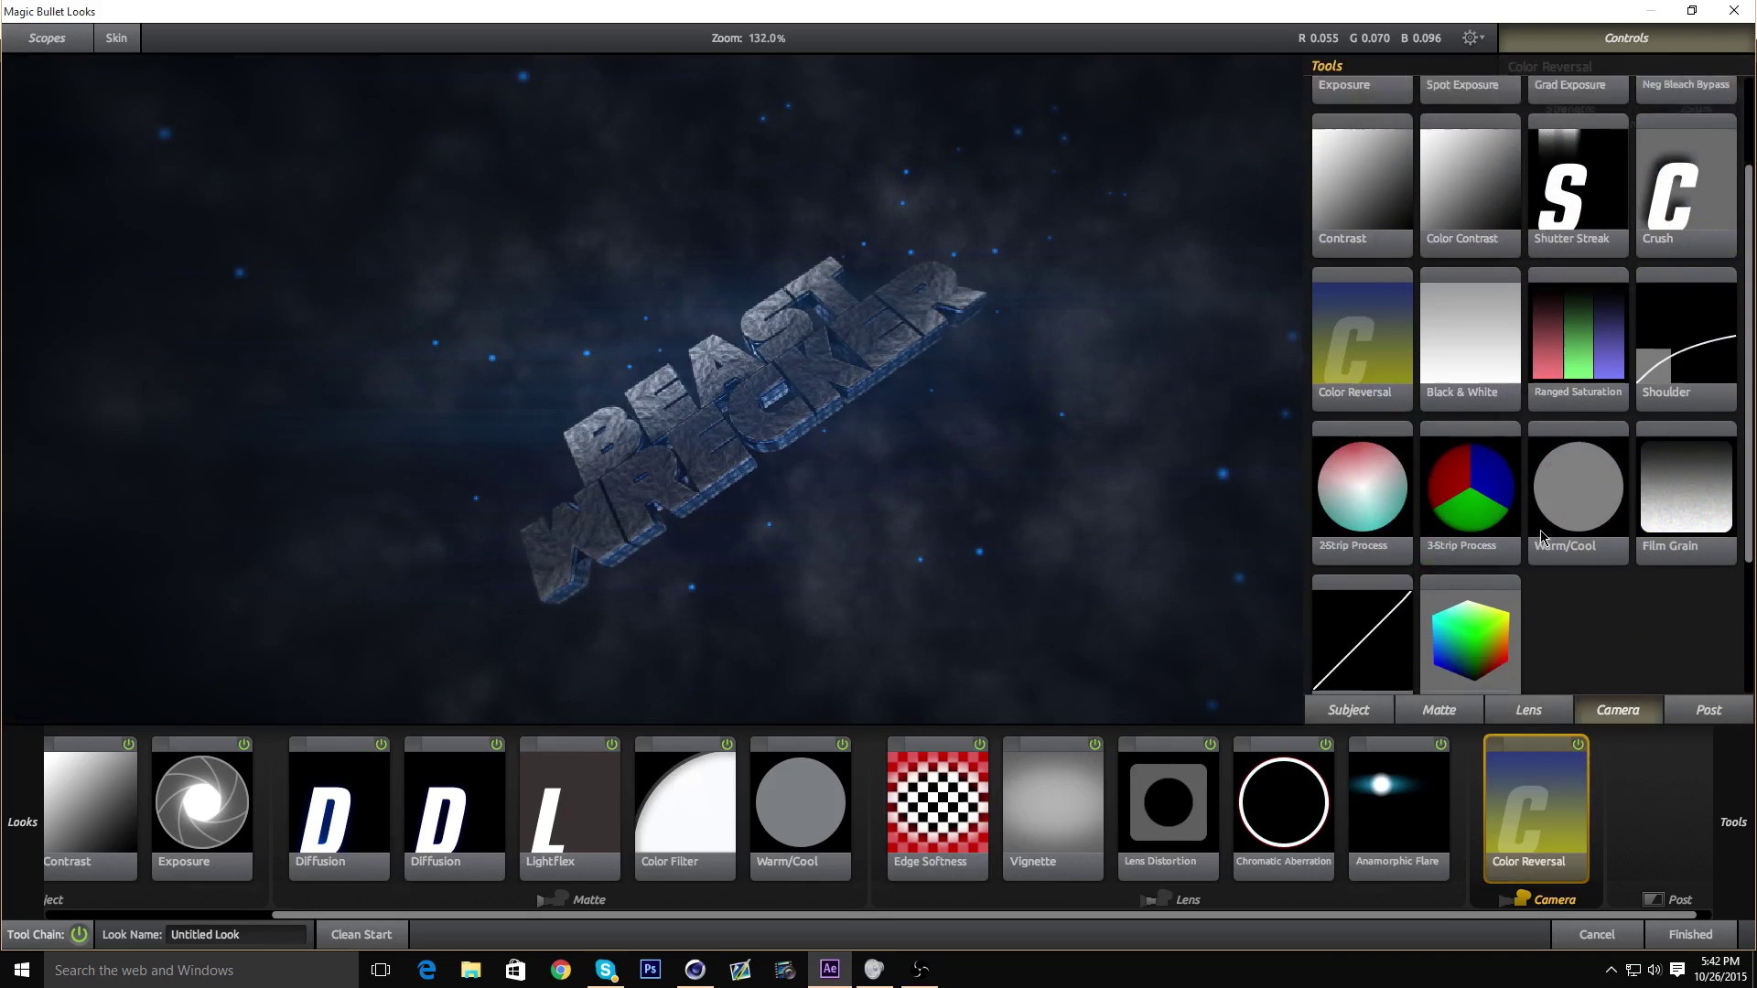
{"action": "scroll", "coordinate": [1541, 537], "scroll_direction": "up", "scroll_amount": 3}
{"action": "left_click_drag", "start_coordinate": [1567, 444], "coordinate": [1532, 796]}
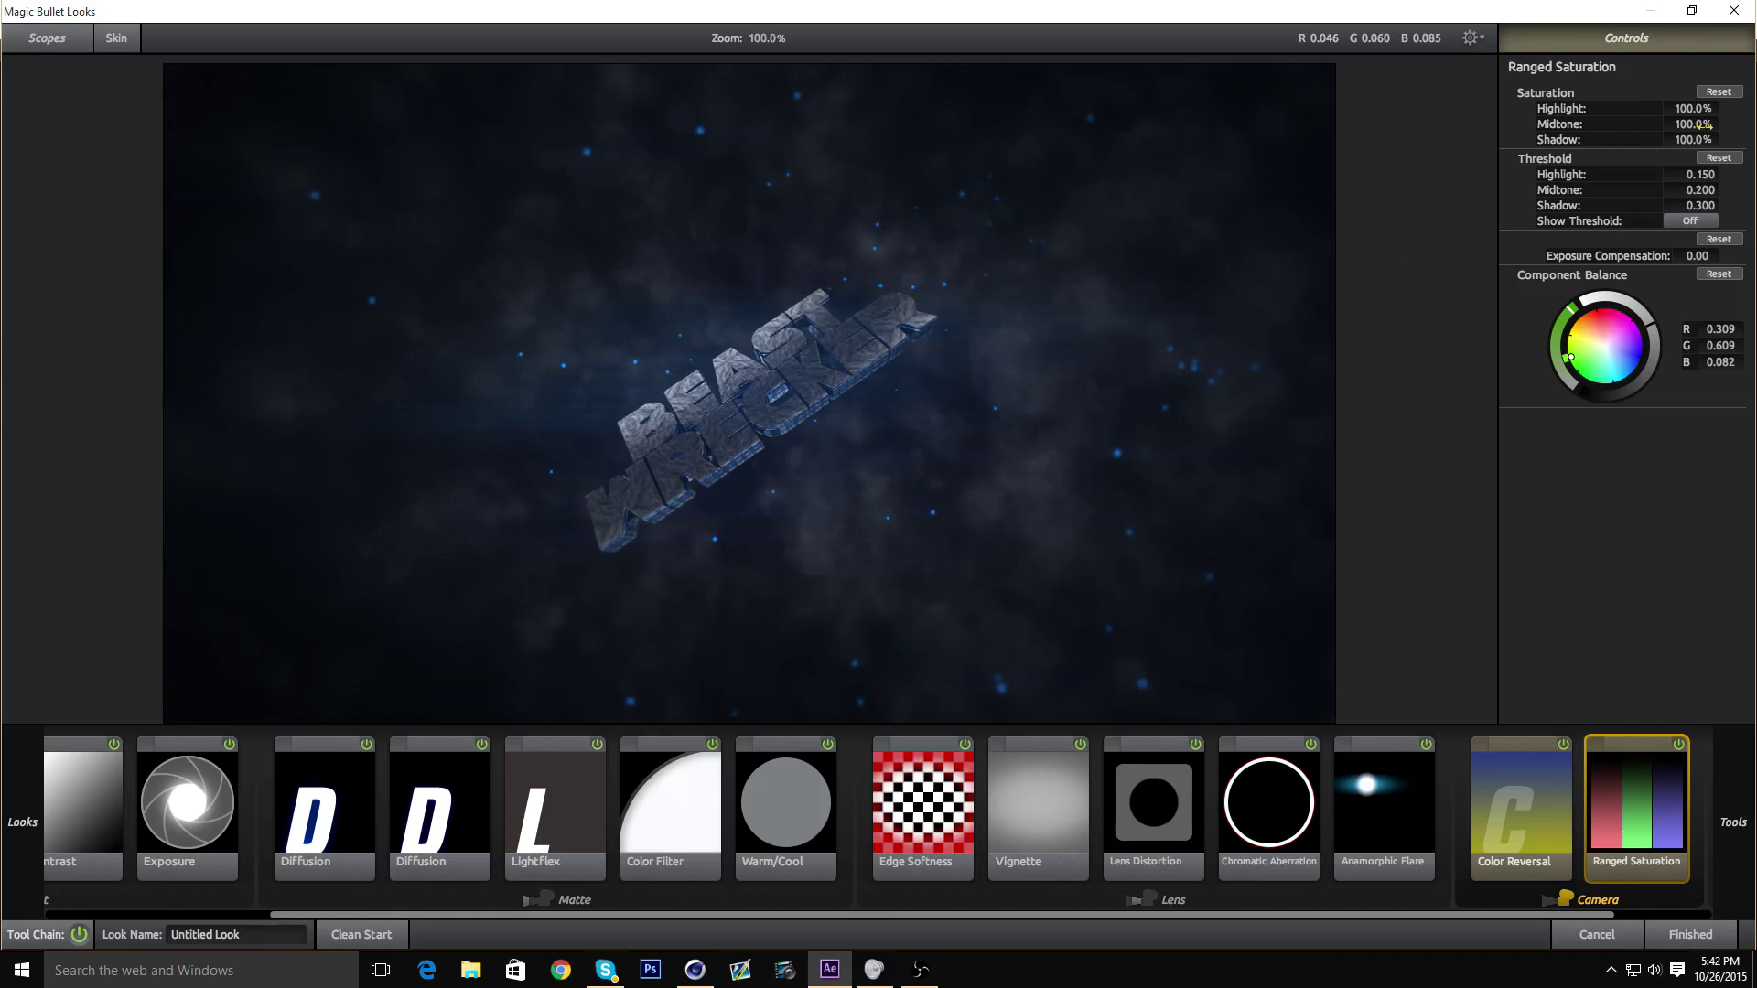
- Set the Ranged Saturation tool's midtone saturation to 170% and its shadow saturation to 125%
{"action": "left_click", "coordinate": [1704, 126]}
{"action": "type", "text": "170"}
{"action": "key", "text": "Return"}
{"action": "left_click", "coordinate": [1684, 139]}
{"action": "type", "text": "1"}
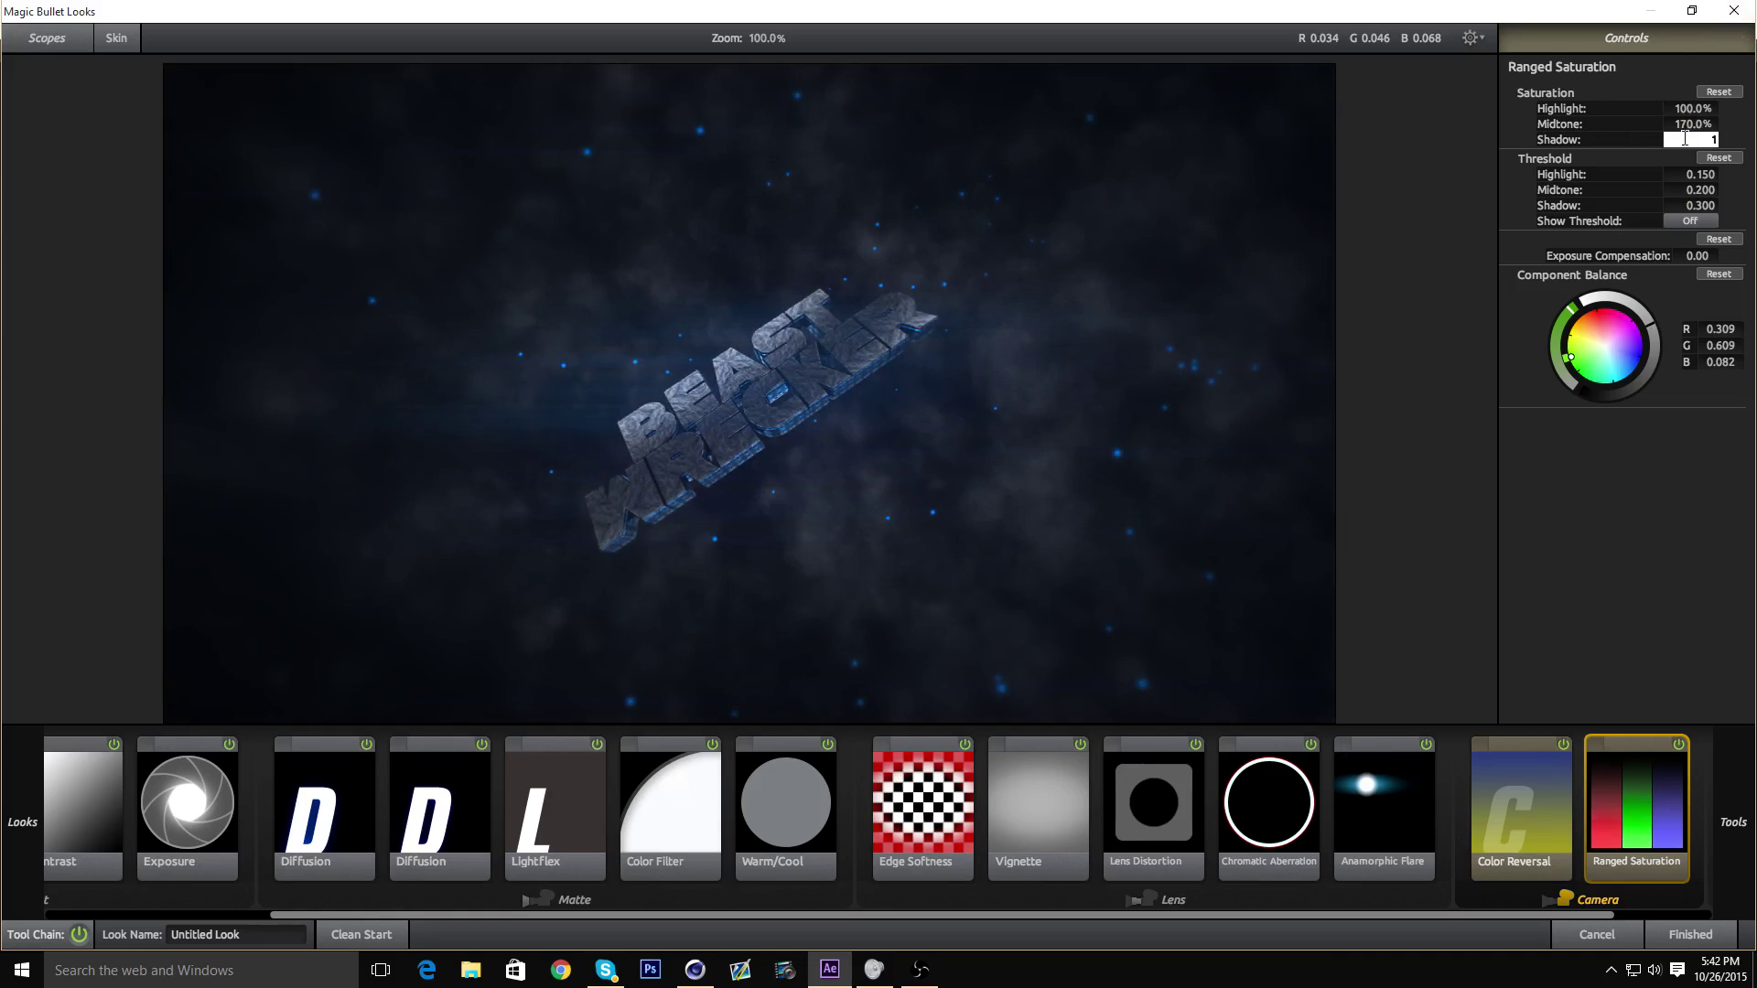
{"action": "type", "text": "25"}
{"action": "key", "text": "Return"}
- Try a highlight saturation of 9999.9% in Ranged Saturation and inspect its effect on the title up close
{"action": "left_click", "coordinate": [1683, 107]}
{"action": "type", "text": "9999"}
{"action": "key", "text": "Return"}
{"action": "scroll", "coordinate": [804, 314], "scroll_direction": "down", "scroll_amount": 3}
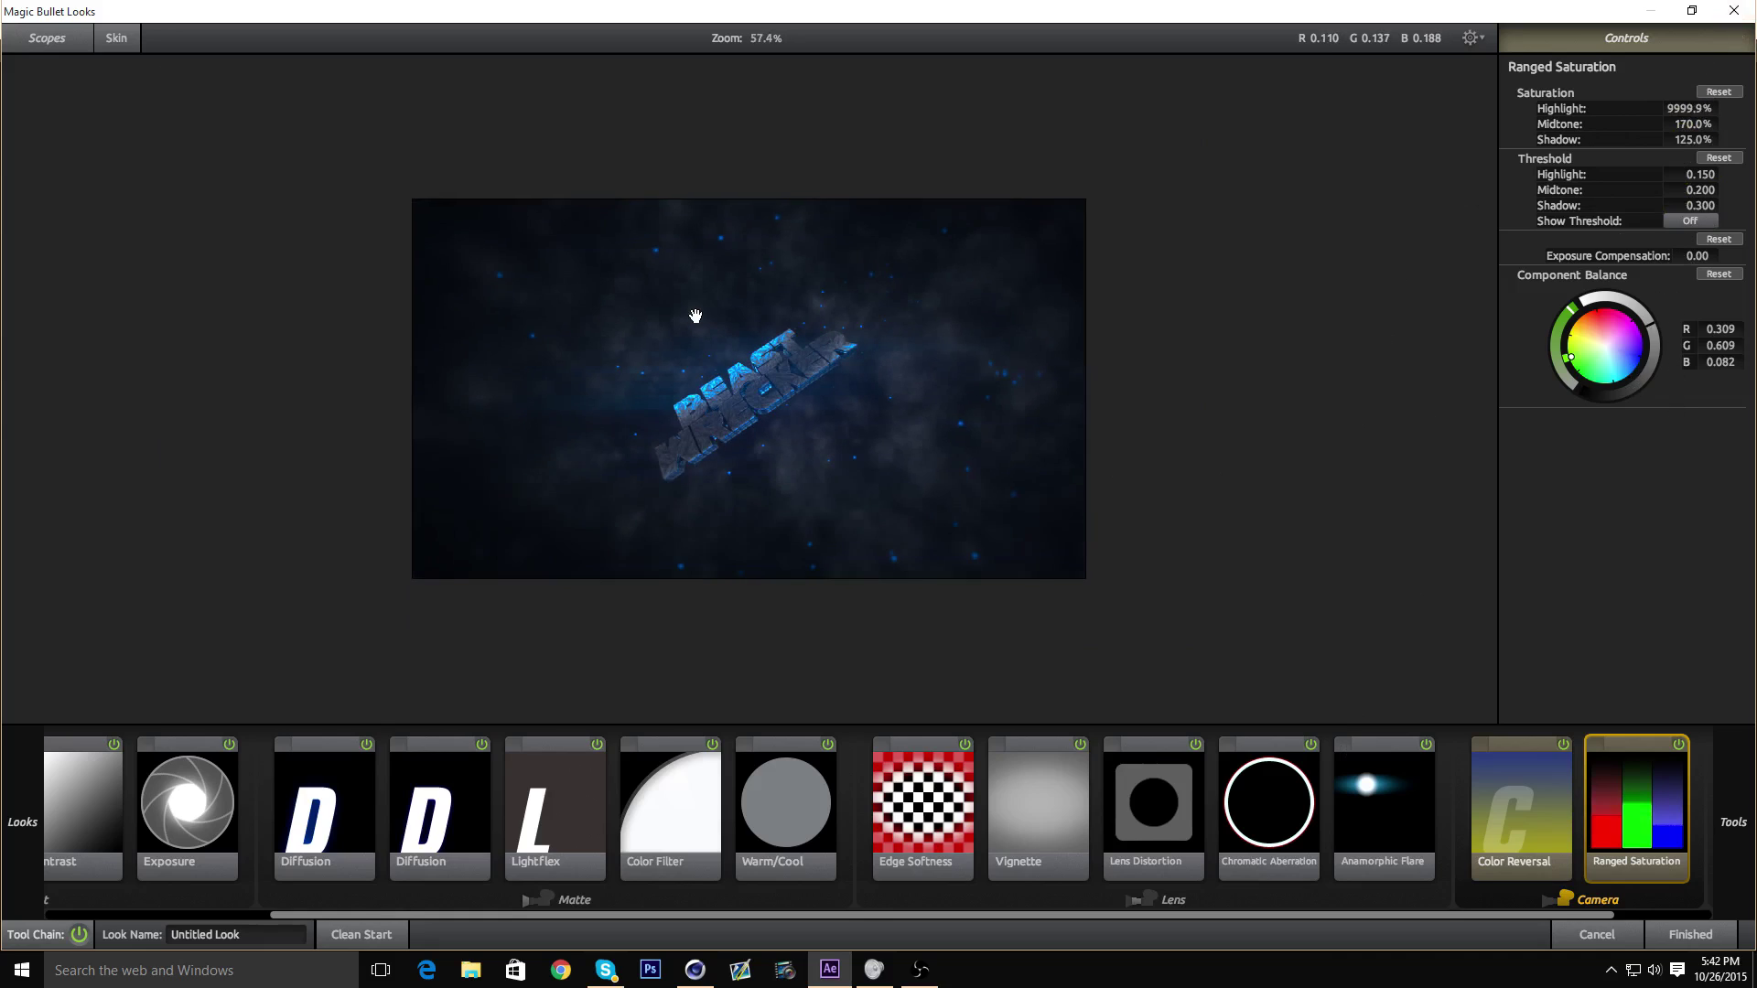
{"action": "scroll", "coordinate": [855, 383], "scroll_direction": "up", "scroll_amount": 6}
{"action": "scroll", "coordinate": [860, 381], "scroll_direction": "up", "scroll_amount": 3}
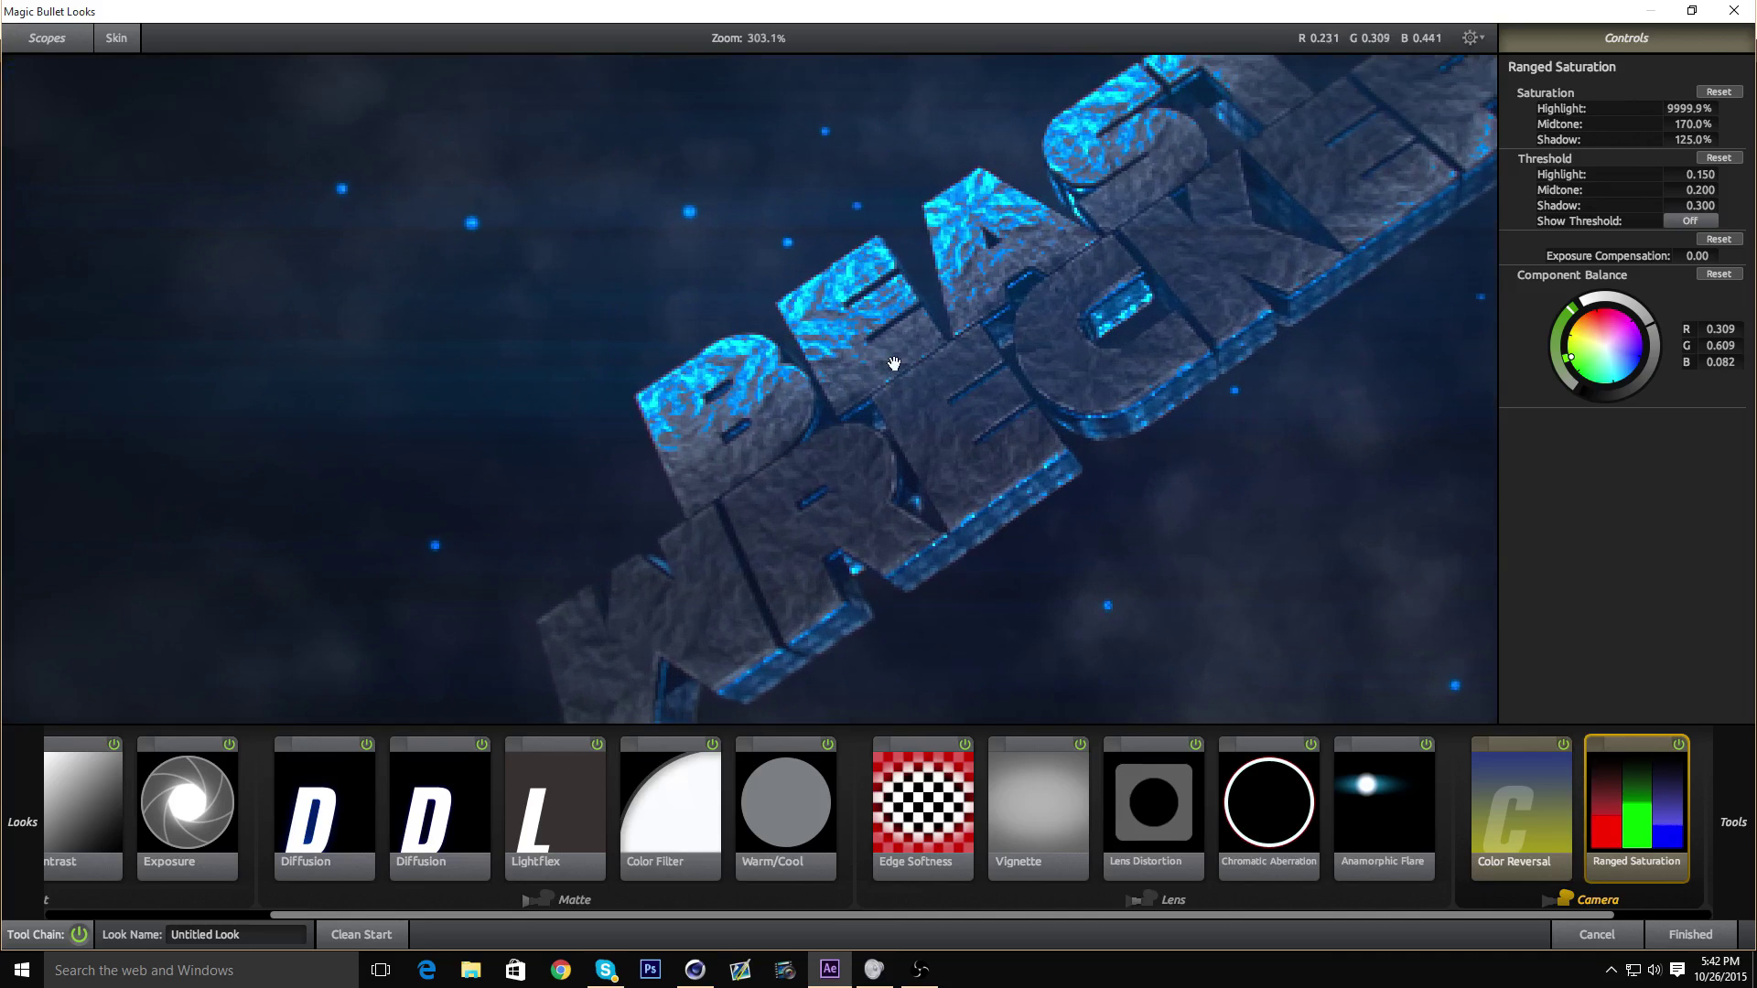
{"action": "left_click_drag", "start_coordinate": [972, 357], "coordinate": [770, 323]}
{"action": "scroll", "coordinate": [771, 458], "scroll_direction": "down", "scroll_amount": 4}
{"action": "scroll", "coordinate": [759, 413], "scroll_direction": "down", "scroll_amount": 2}
- Lower the Ranged Saturation midtone saturation to 124% and the shadow saturation to 100%
{"action": "left_click_drag", "start_coordinate": [1692, 124], "coordinate": [1660, 124]}
{"action": "left_click", "coordinate": [1687, 139]}
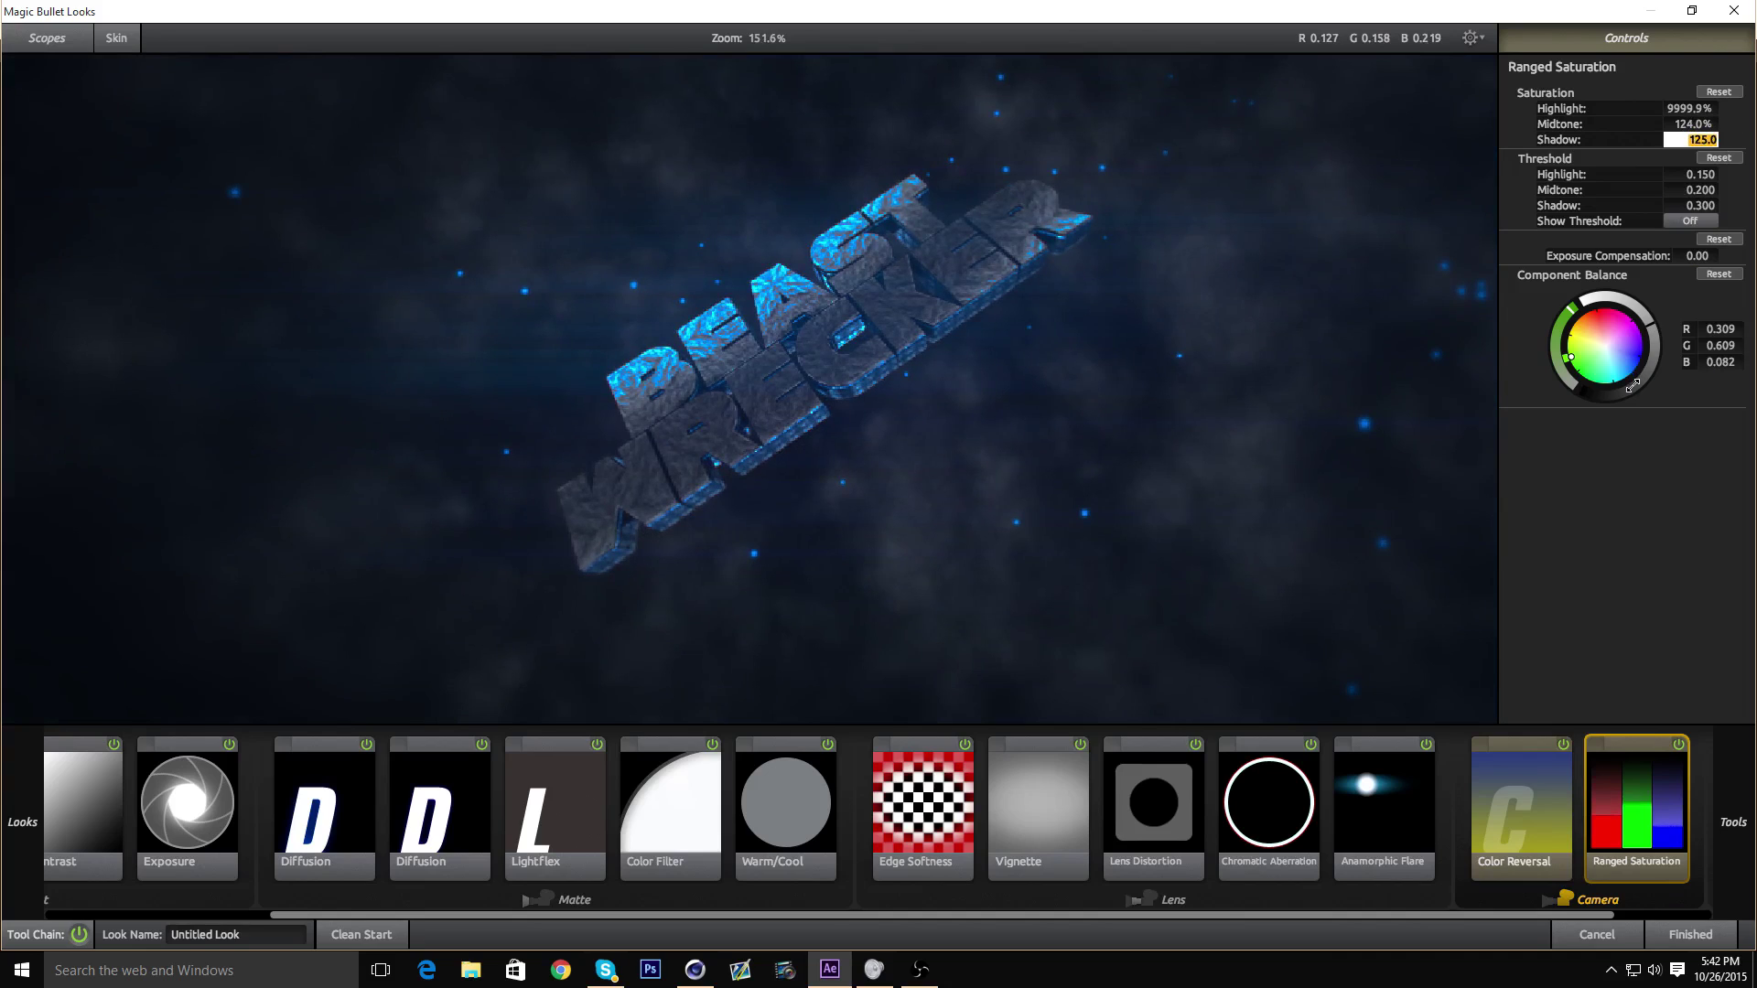
{"action": "type", "text": "100"}
{"action": "key", "text": "Return"}
- Set the Ranged Saturation tool's highlight saturation to 90%
{"action": "left_click", "coordinate": [1686, 108]}
{"action": "type", "text": "90"}
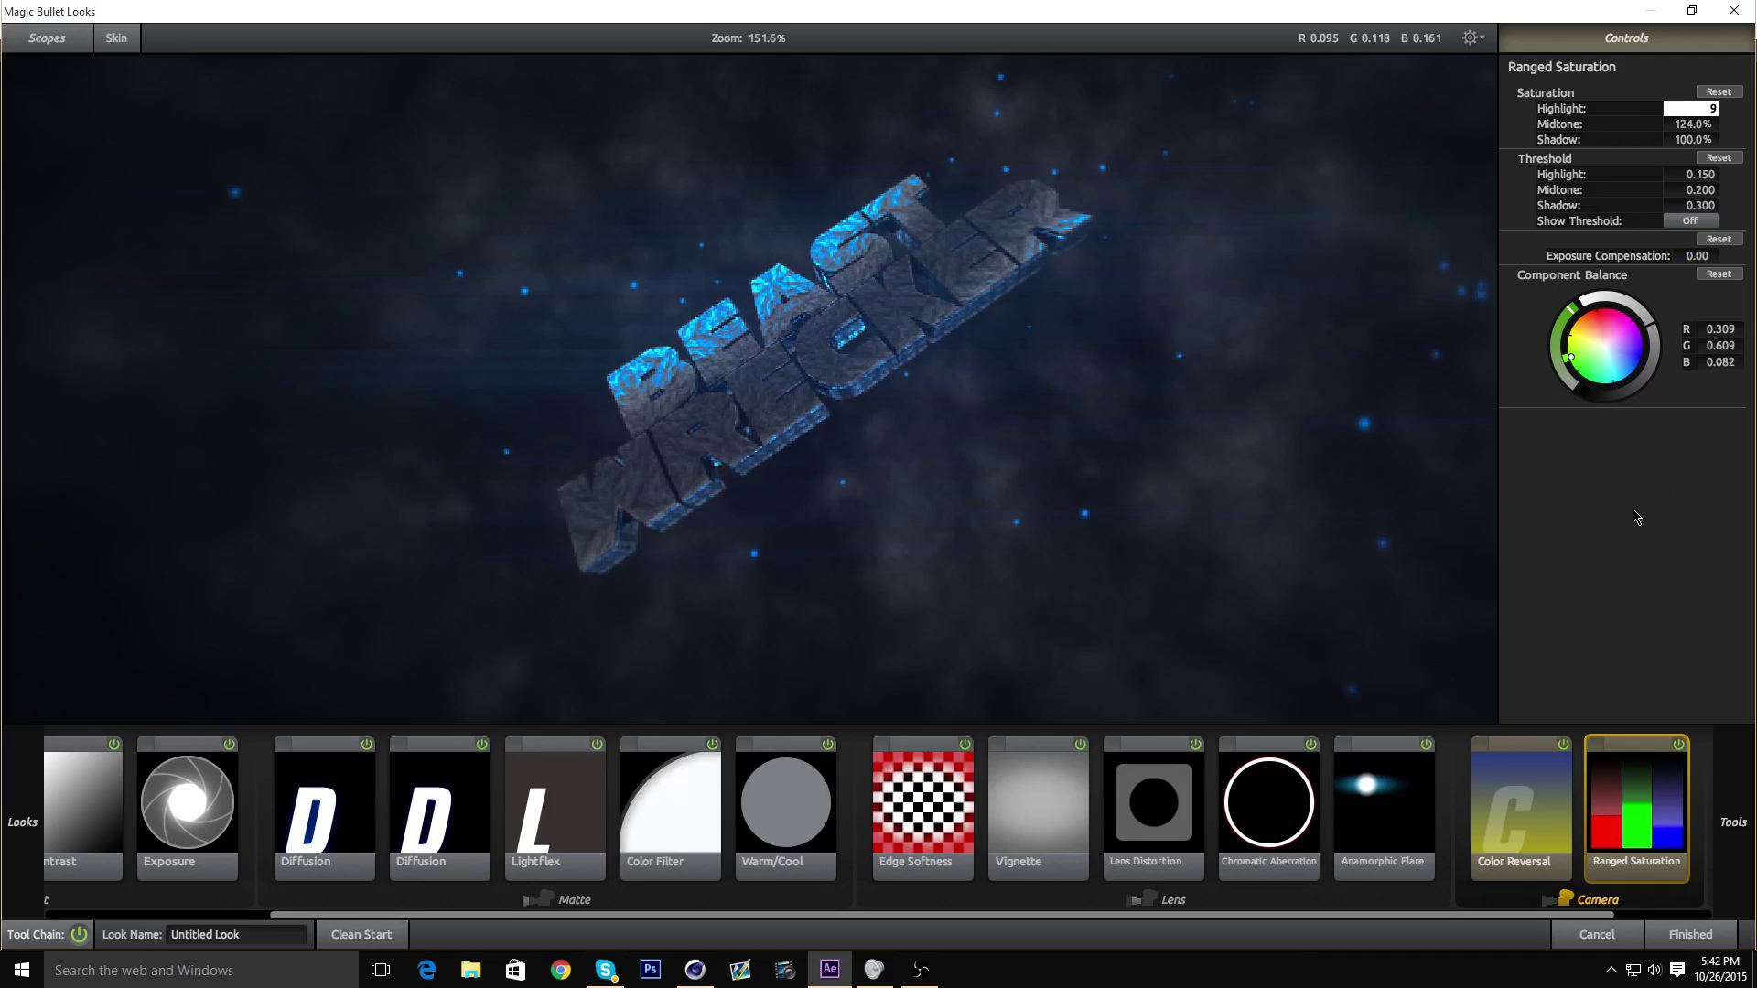
{"action": "key", "text": "Return"}
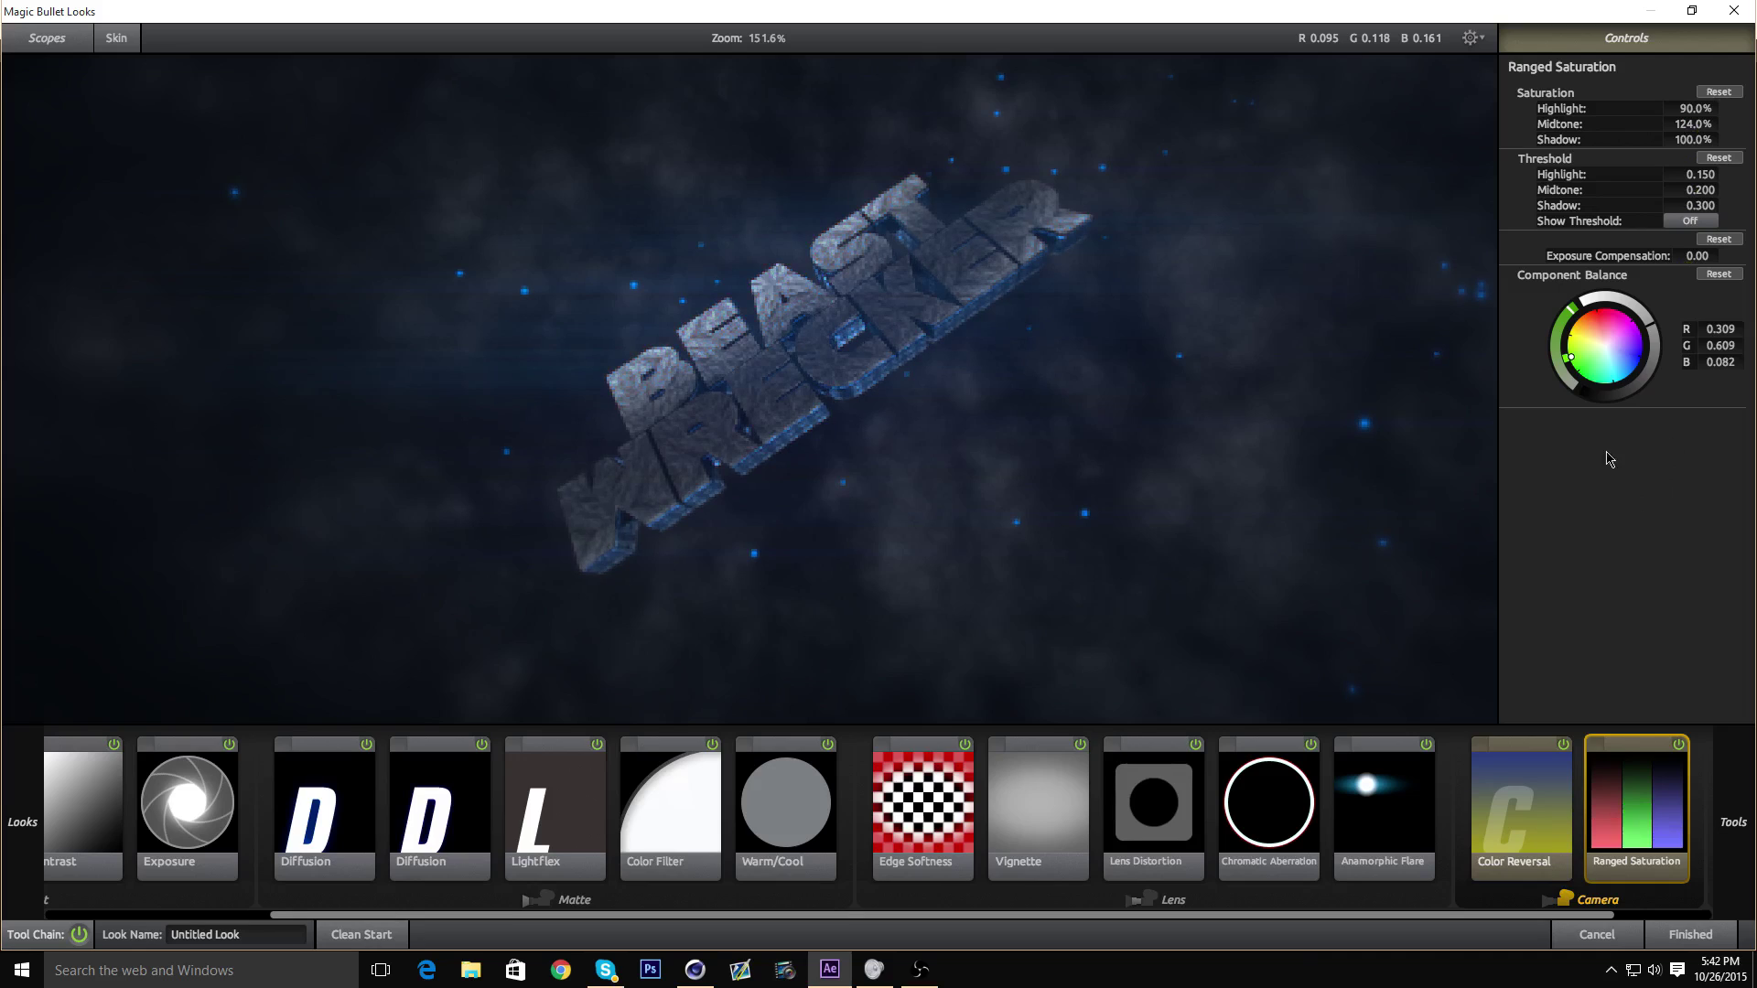
- Raise the midtone saturation back to 170% and the shadow saturation to 125%, and inspect the title
{"action": "left_click", "coordinate": [1686, 124]}
{"action": "type", "text": "170"}
{"action": "key", "text": "Return"}
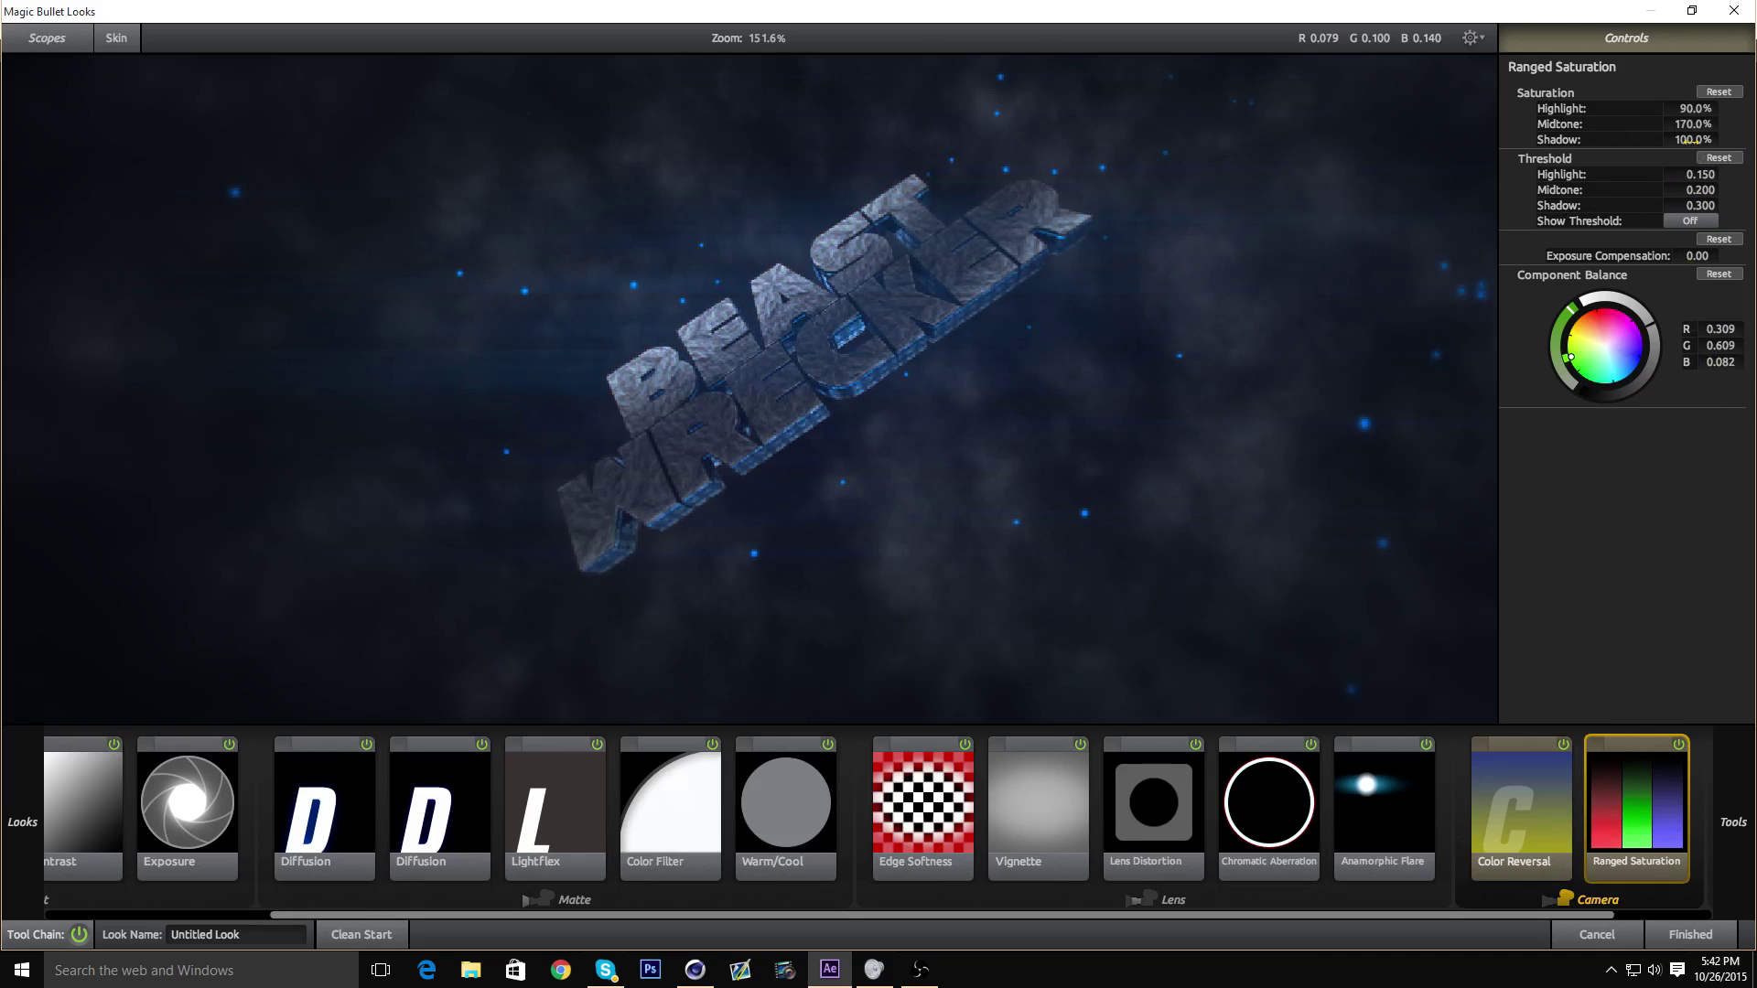
{"action": "left_click", "coordinate": [1689, 139]}
{"action": "type", "text": "120"}
{"action": "key", "text": "Return"}
{"action": "scroll", "coordinate": [587, 370], "scroll_direction": "up", "scroll_amount": 2}
{"action": "mouse_move", "coordinate": [1730, 767]}
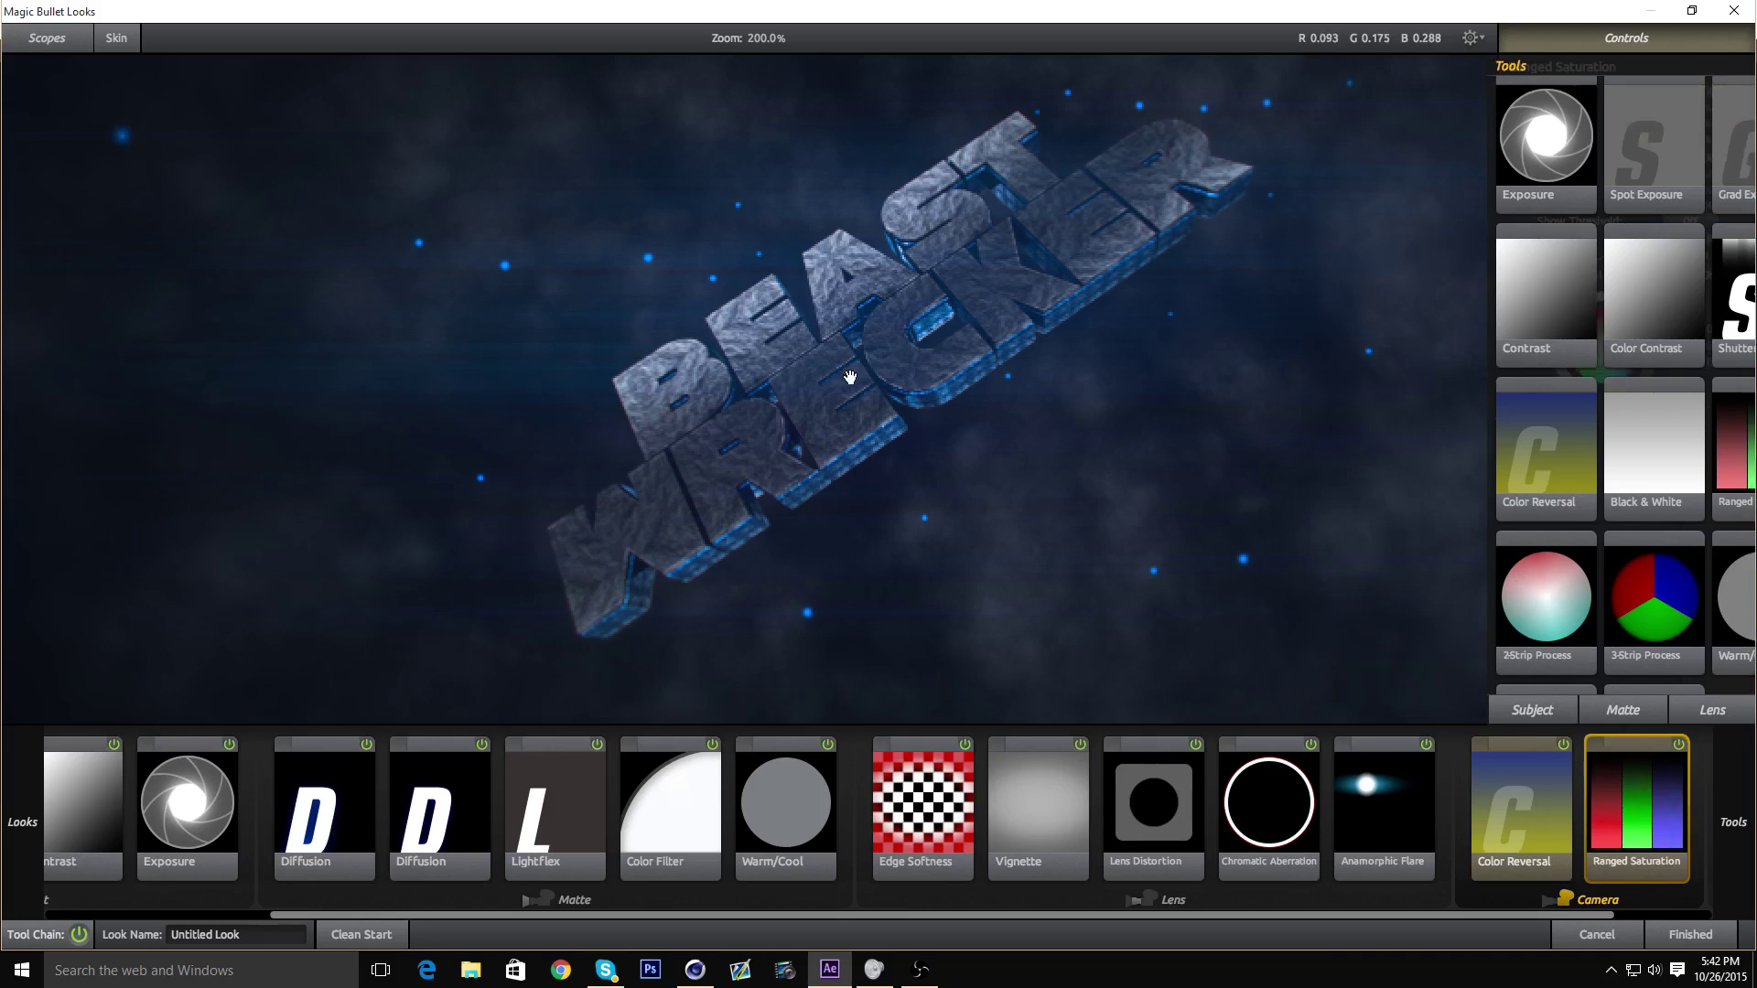
{"action": "left_click_drag", "start_coordinate": [850, 377], "coordinate": [1211, 388]}
{"action": "scroll", "coordinate": [941, 353], "scroll_direction": "down", "scroll_amount": 1}
{"action": "left_click_drag", "start_coordinate": [901, 352], "coordinate": [769, 431]}
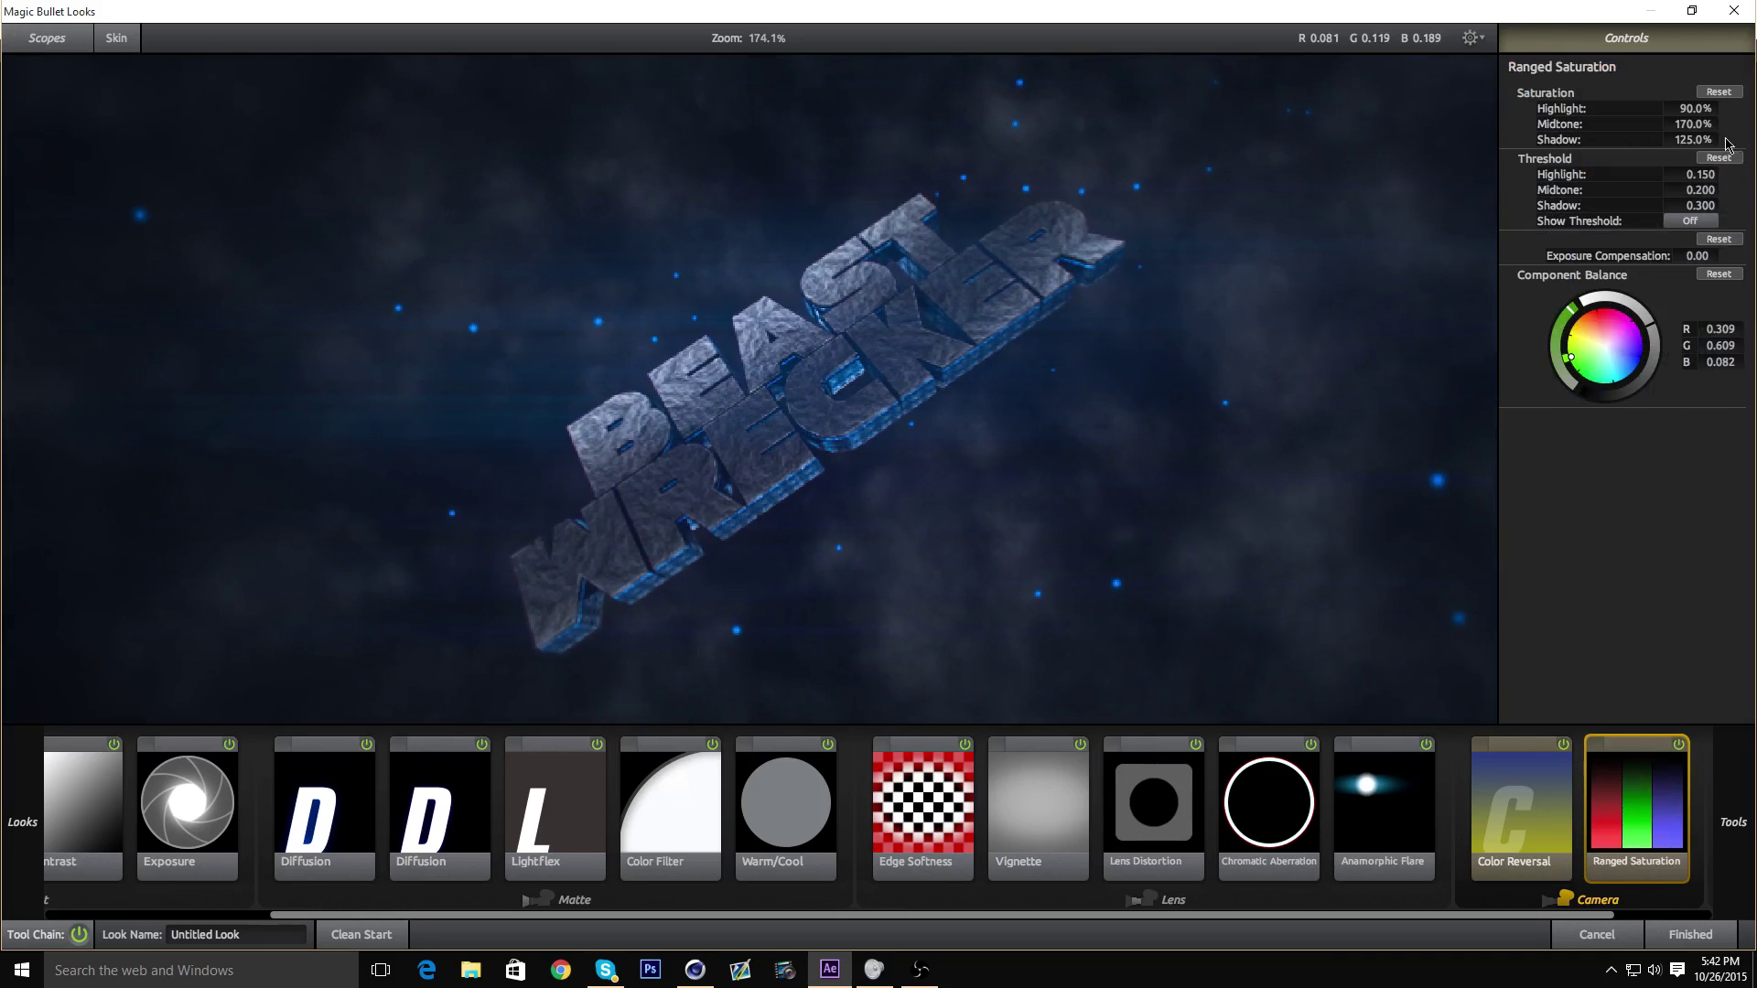
- Reduce the Ranged Saturation midtone saturation to 150% and the shadow saturation to 115%
{"action": "left_click", "coordinate": [1704, 126]}
{"action": "type", "text": "150"}
{"action": "key", "text": "Return"}
{"action": "left_click", "coordinate": [1678, 140]}
{"action": "type", "text": "115"}
{"action": "key", "text": "Return"}
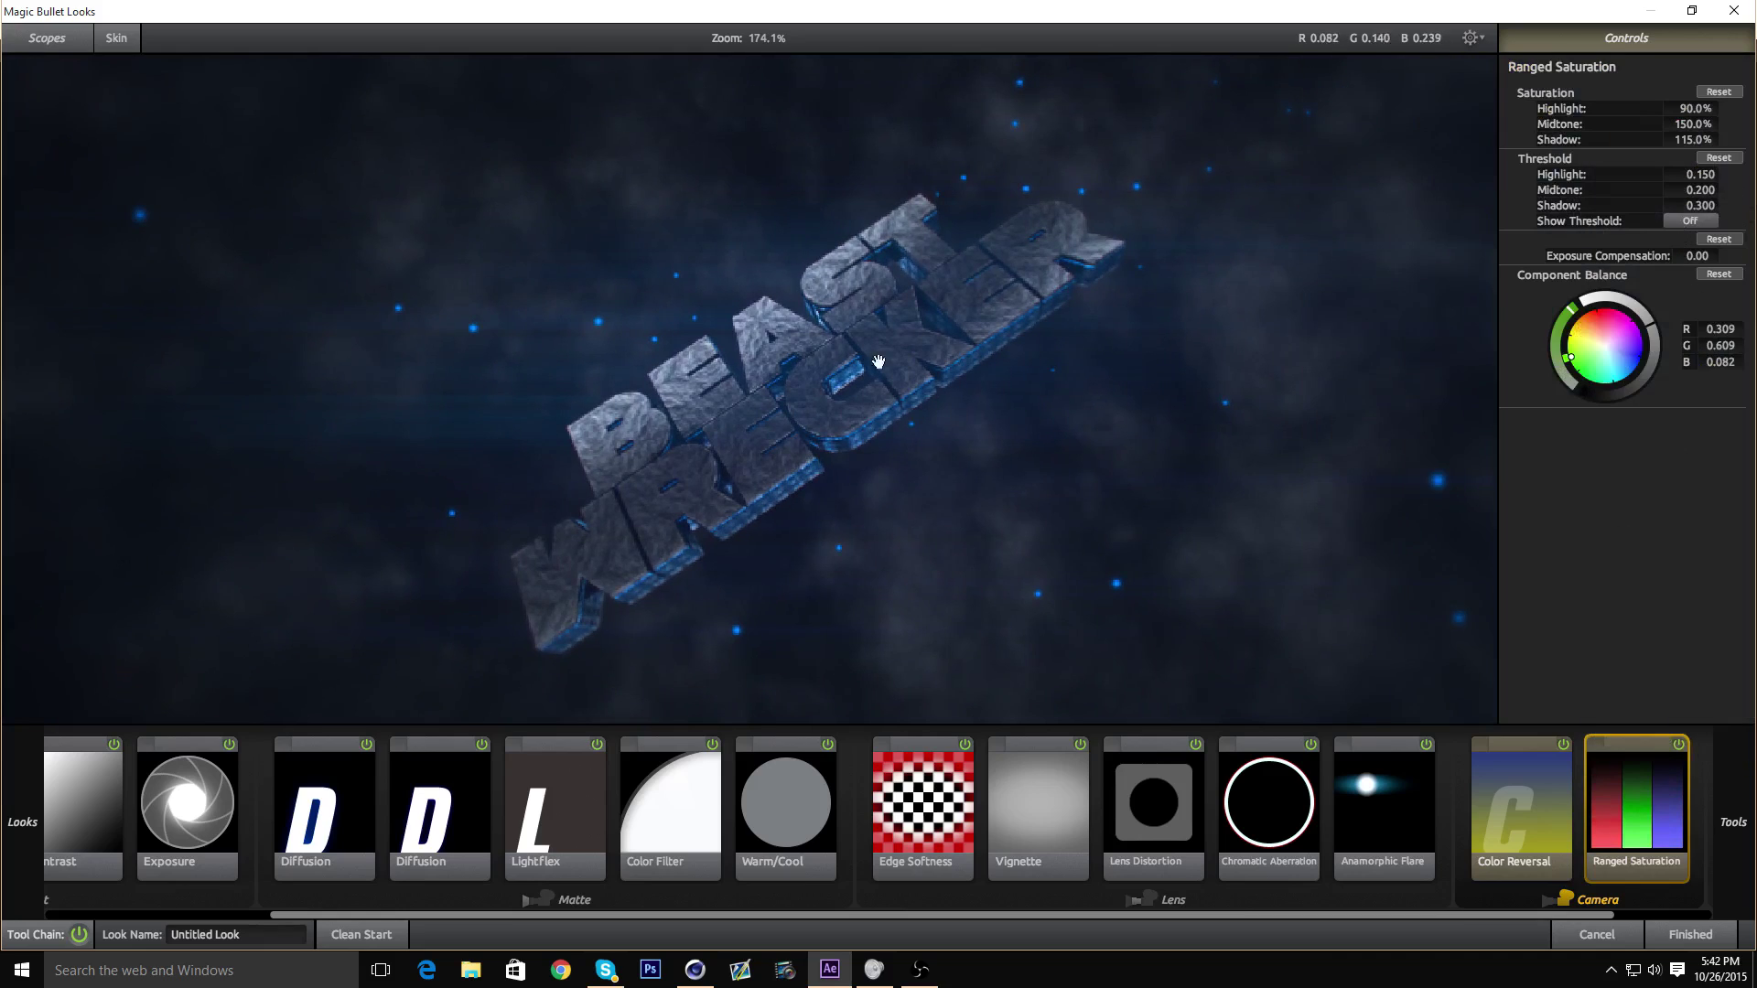
- Compare the frame with the Ranged Saturation tool disabled and enabled, at several magnifications
{"action": "left_click", "coordinate": [1677, 745]}
{"action": "left_click", "coordinate": [1677, 745]}
{"action": "scroll", "coordinate": [867, 384], "scroll_direction": "down", "scroll_amount": 3}
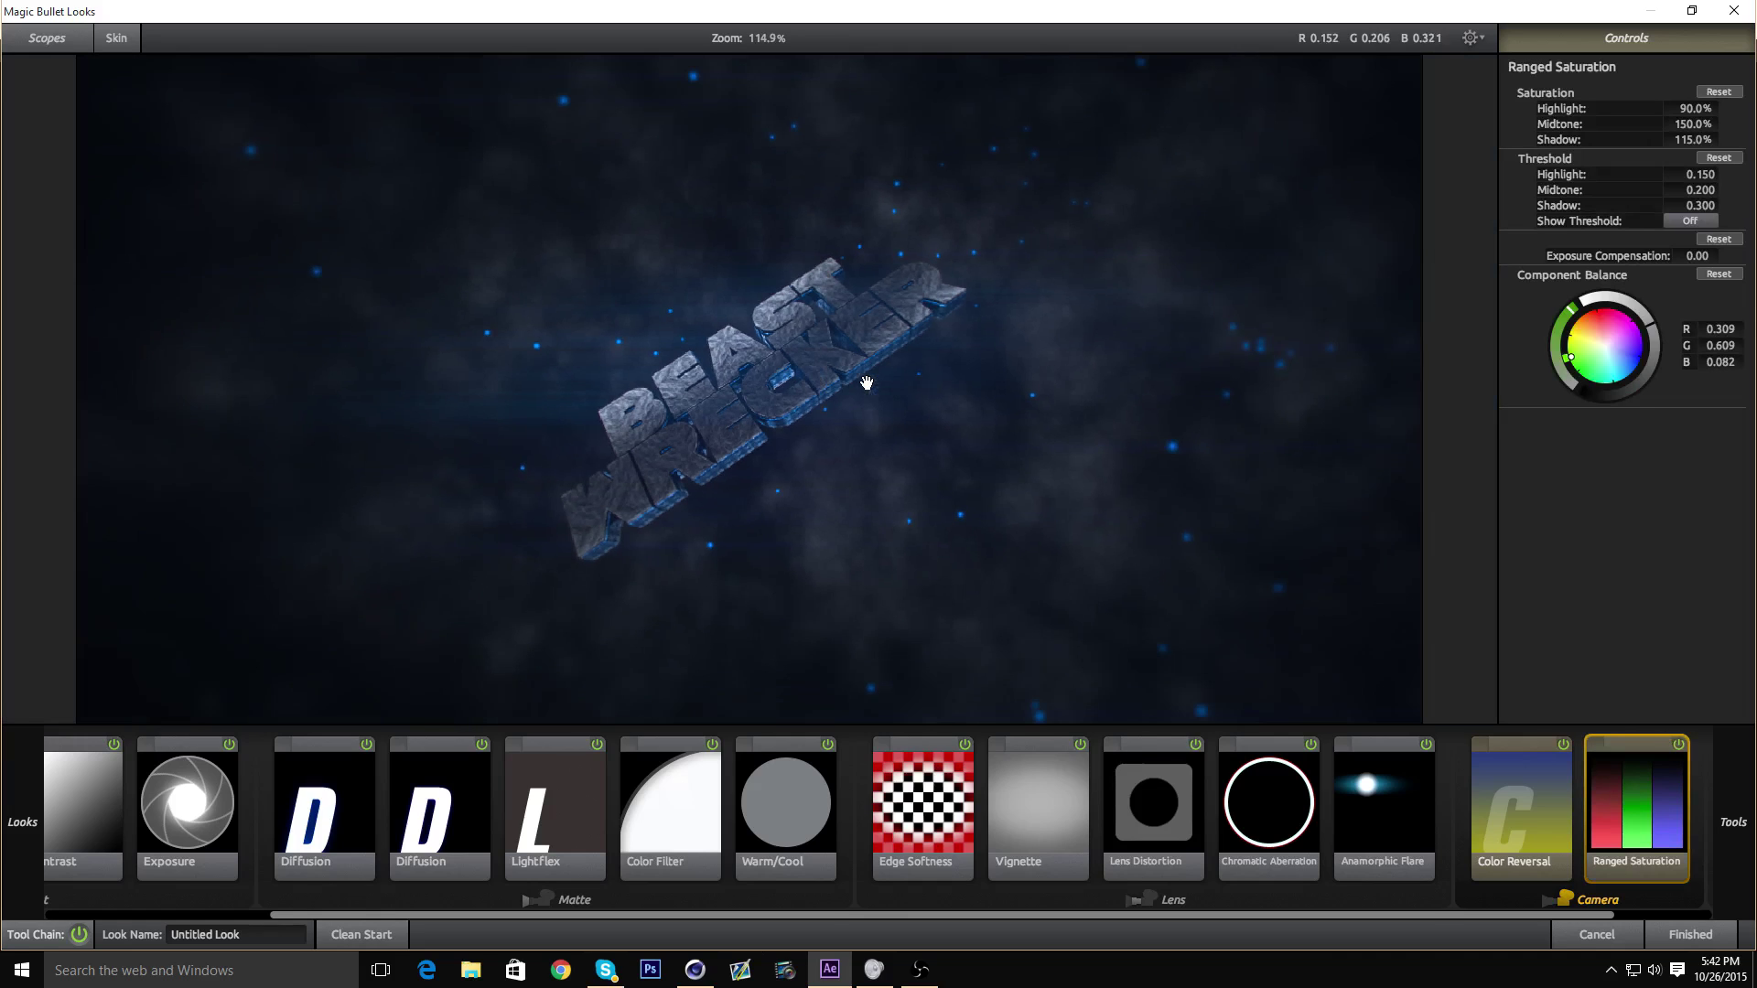
{"action": "scroll", "coordinate": [887, 298], "scroll_direction": "up", "scroll_amount": 2}
{"action": "scroll", "coordinate": [818, 314], "scroll_direction": "down", "scroll_amount": 4}
{"action": "scroll", "coordinate": [828, 302], "scroll_direction": "up", "scroll_amount": 2}
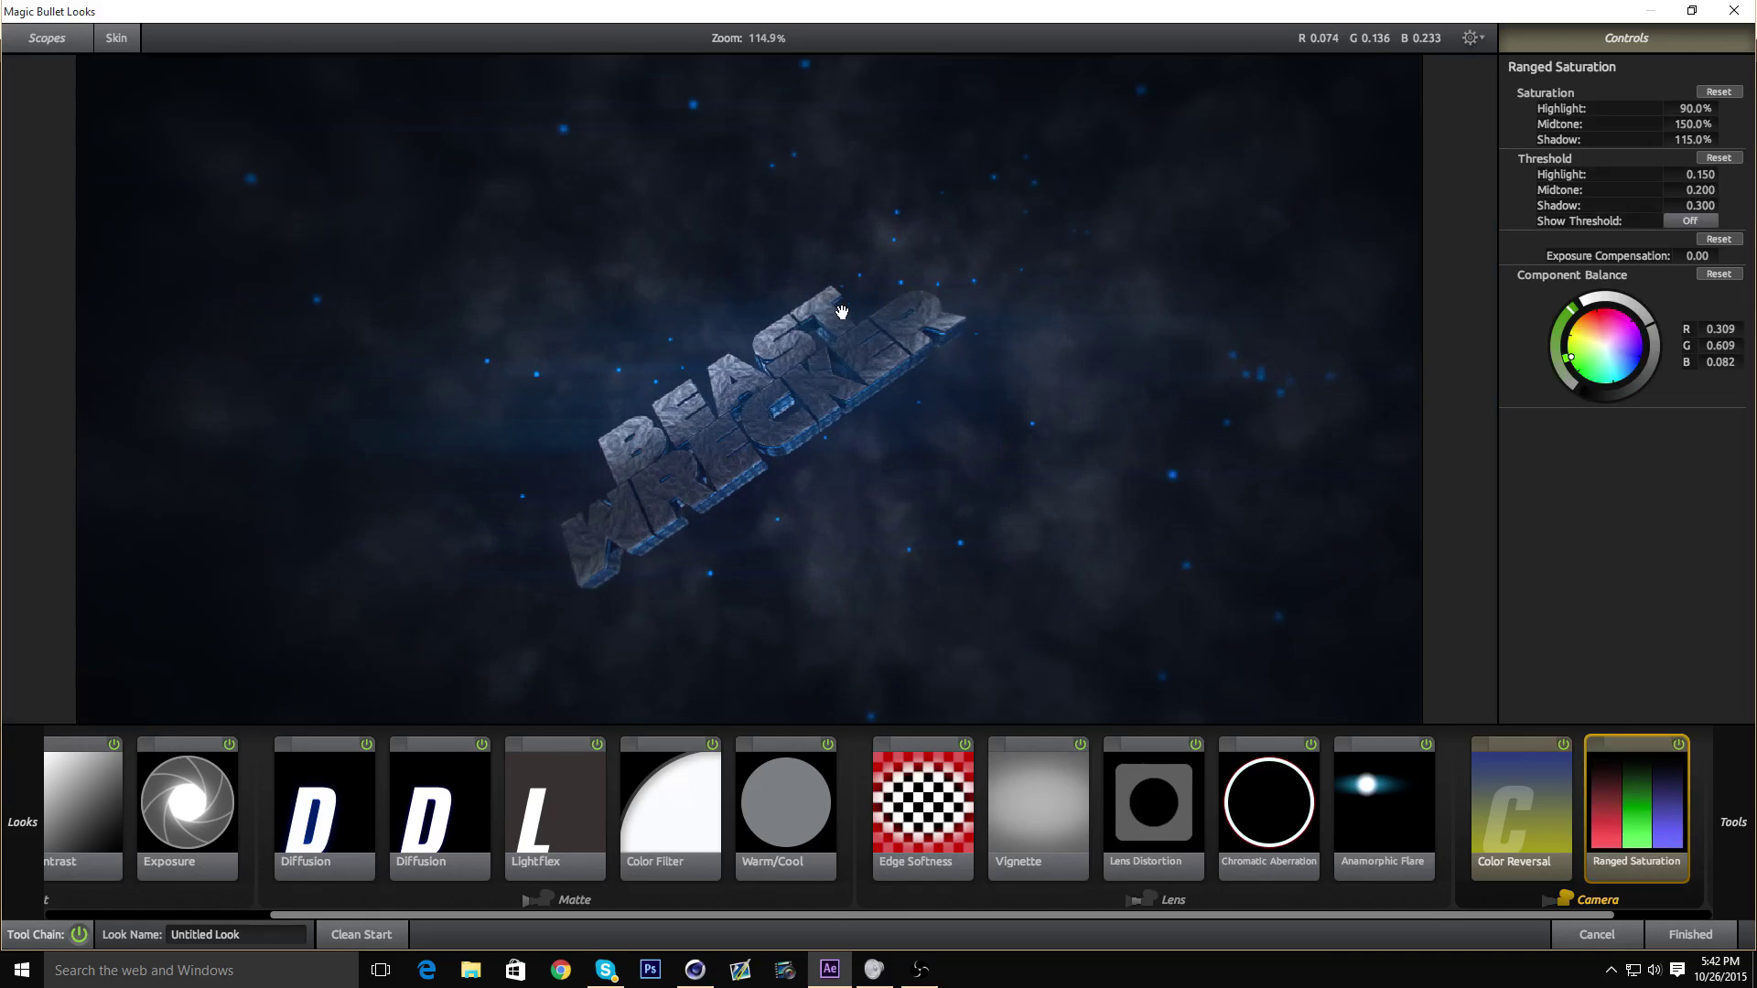
- Add the Basic Film curves preset to the Post stage of the tool chain
{"action": "mouse_move", "coordinate": [1745, 674]}
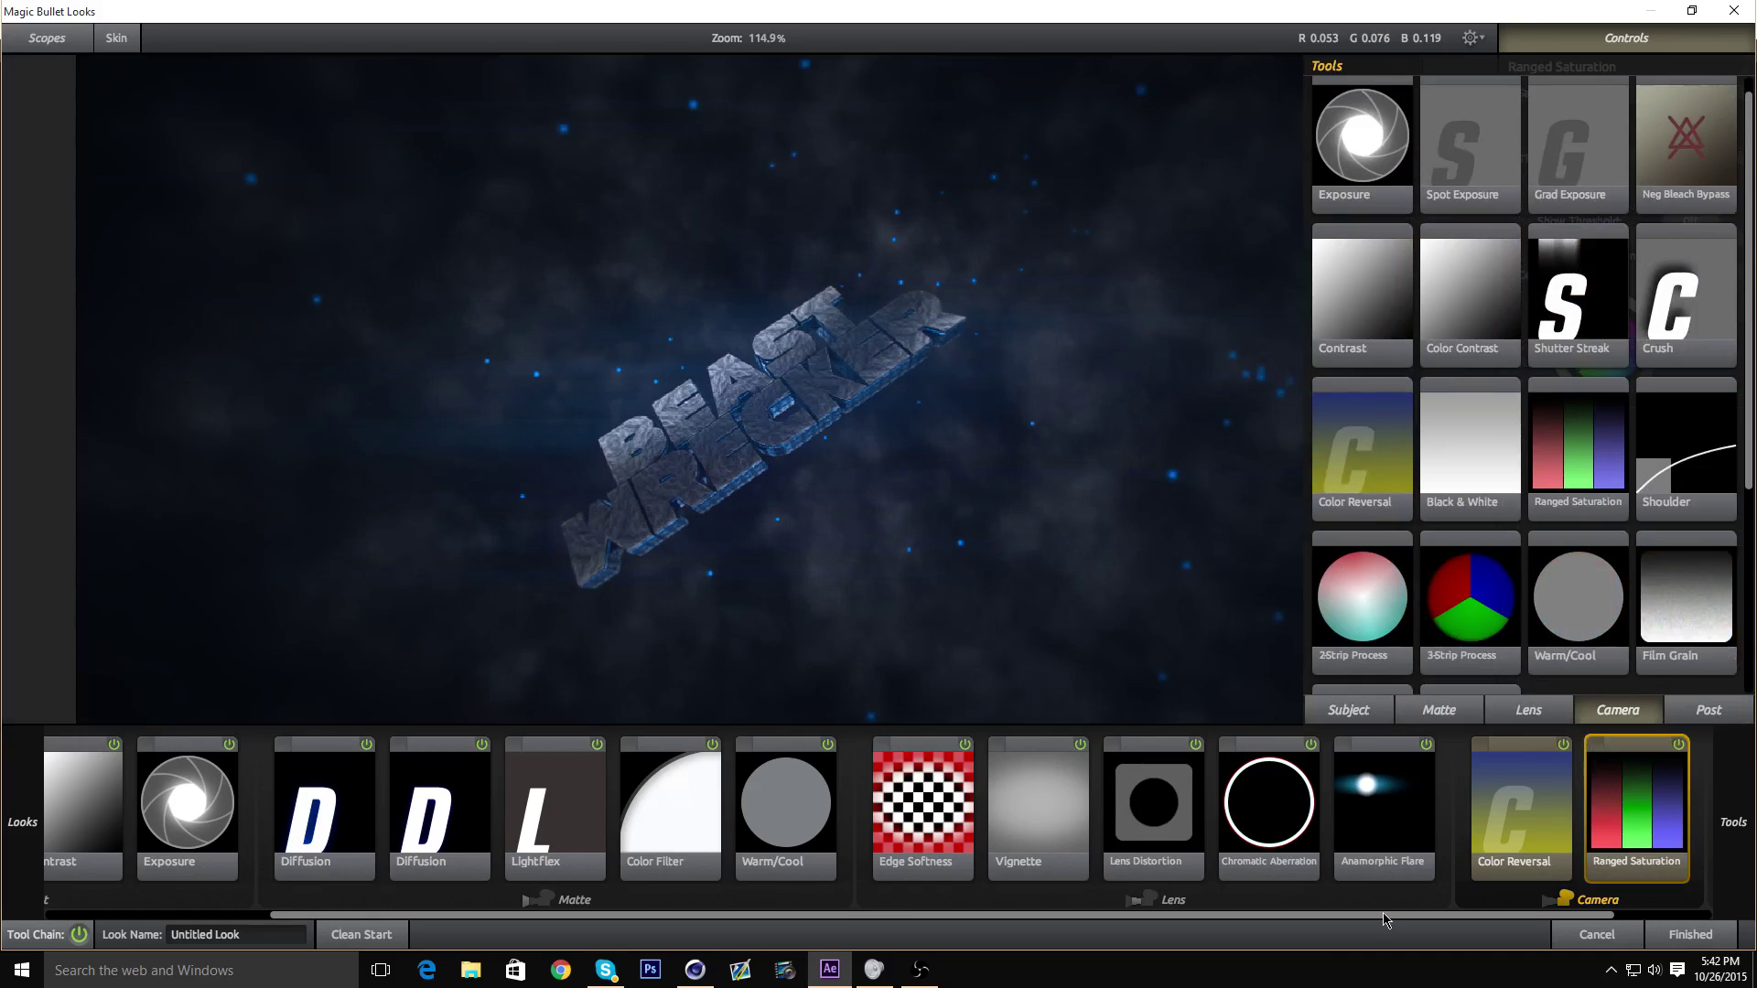
{"action": "left_click_drag", "start_coordinate": [1383, 914], "coordinate": [1487, 914]}
{"action": "scroll", "coordinate": [1645, 711], "scroll_direction": "down", "scroll_amount": 1}
{"action": "scroll", "coordinate": [1642, 712], "scroll_direction": "down", "scroll_amount": 1}
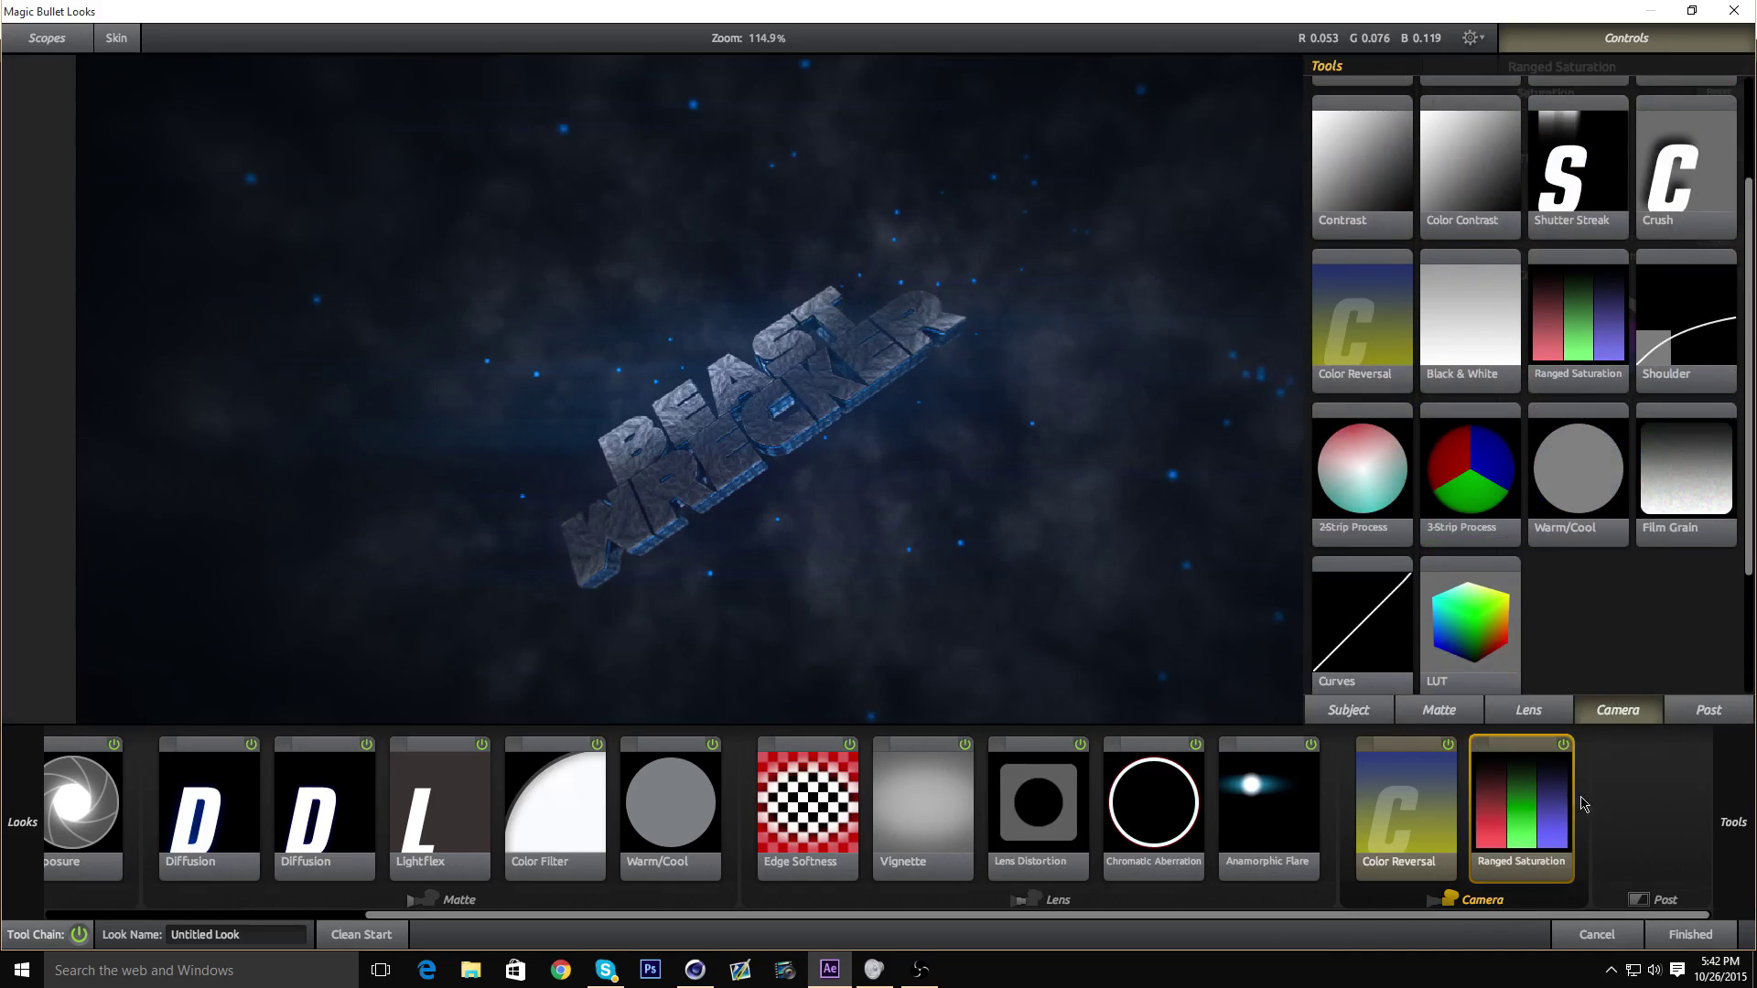
{"action": "left_click", "coordinate": [1700, 720]}
{"action": "scroll", "coordinate": [1661, 466], "scroll_direction": "down", "scroll_amount": 3}
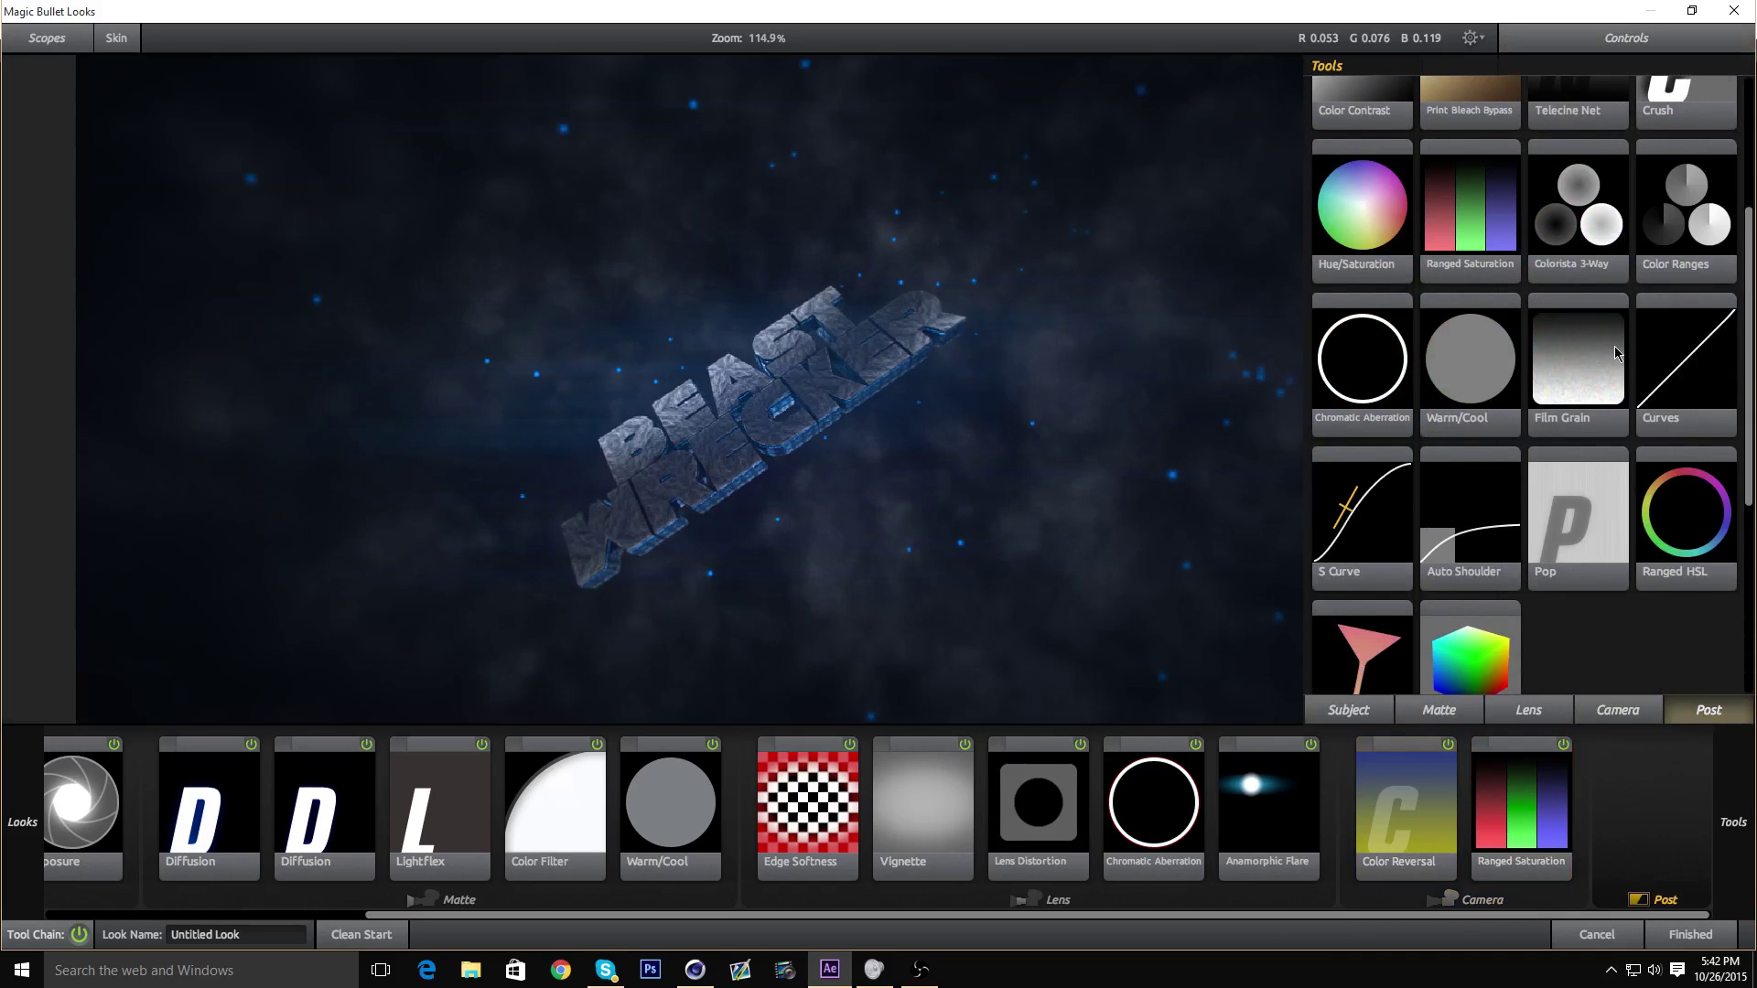
{"action": "scroll", "coordinate": [1692, 425], "scroll_direction": "down", "scroll_amount": 2}
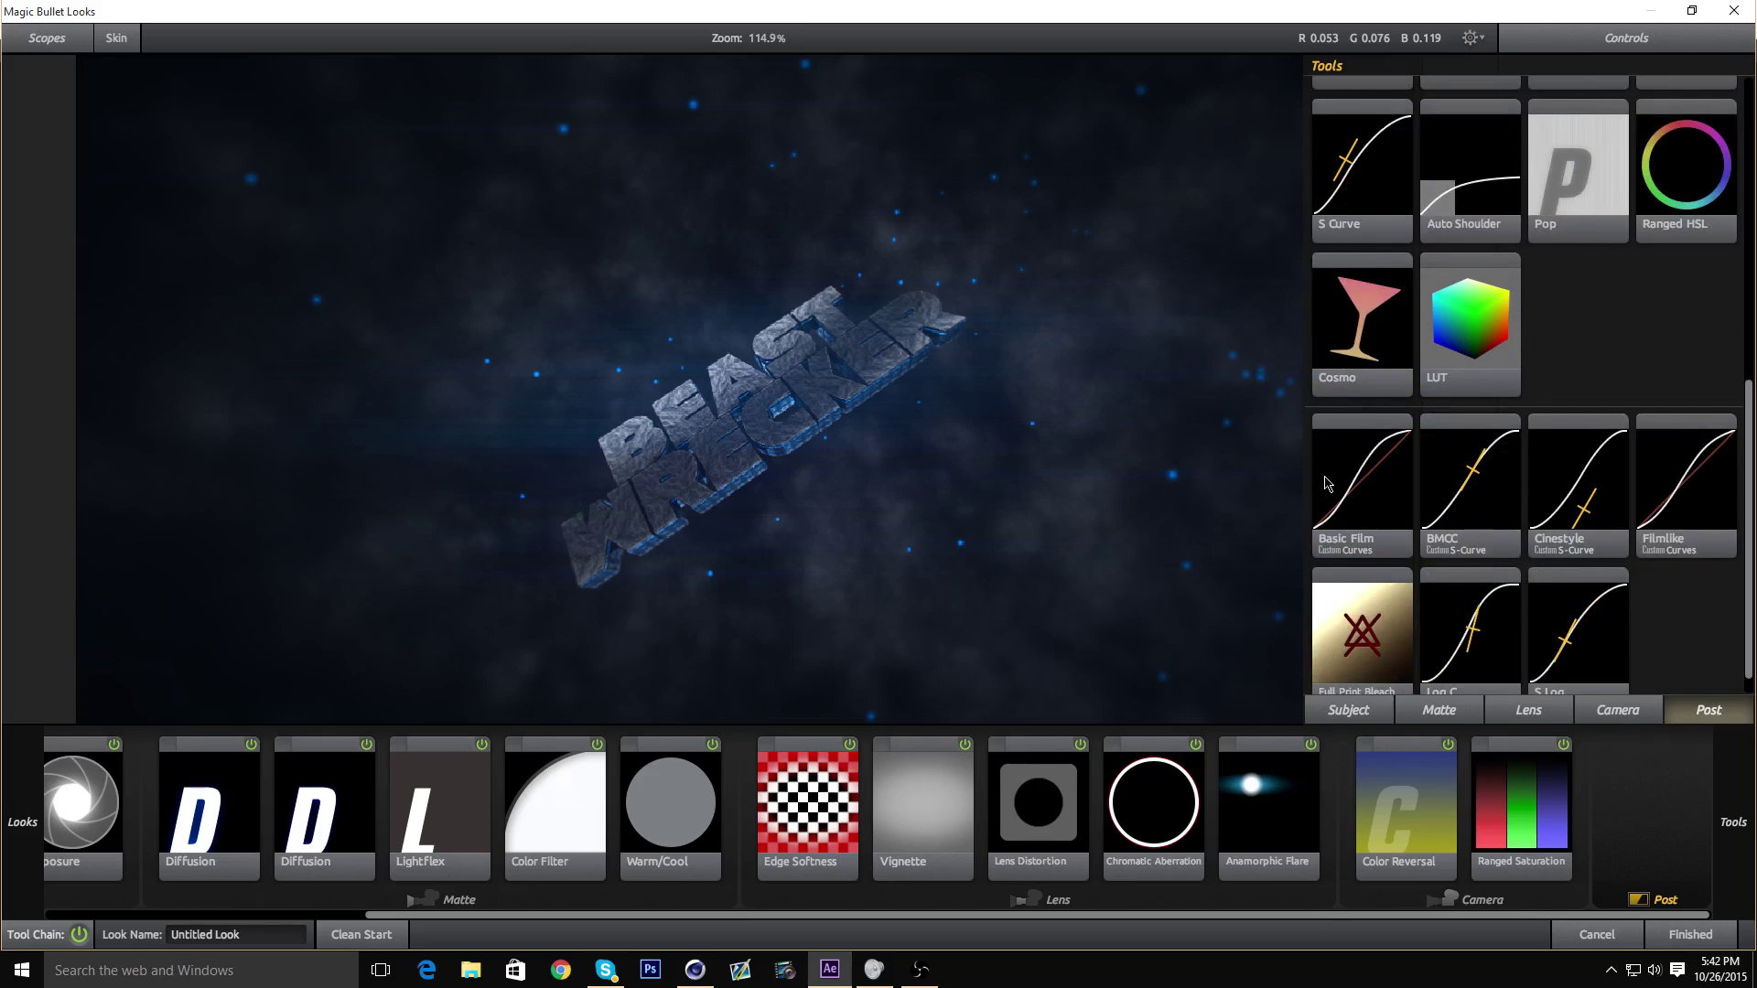
{"action": "left_click_drag", "start_coordinate": [1327, 483], "coordinate": [1658, 805]}
- Add an S Curve tool after Basic Film and a Color Ranges tool before it in the Post stage
{"action": "mouse_move", "coordinate": [1753, 553]}
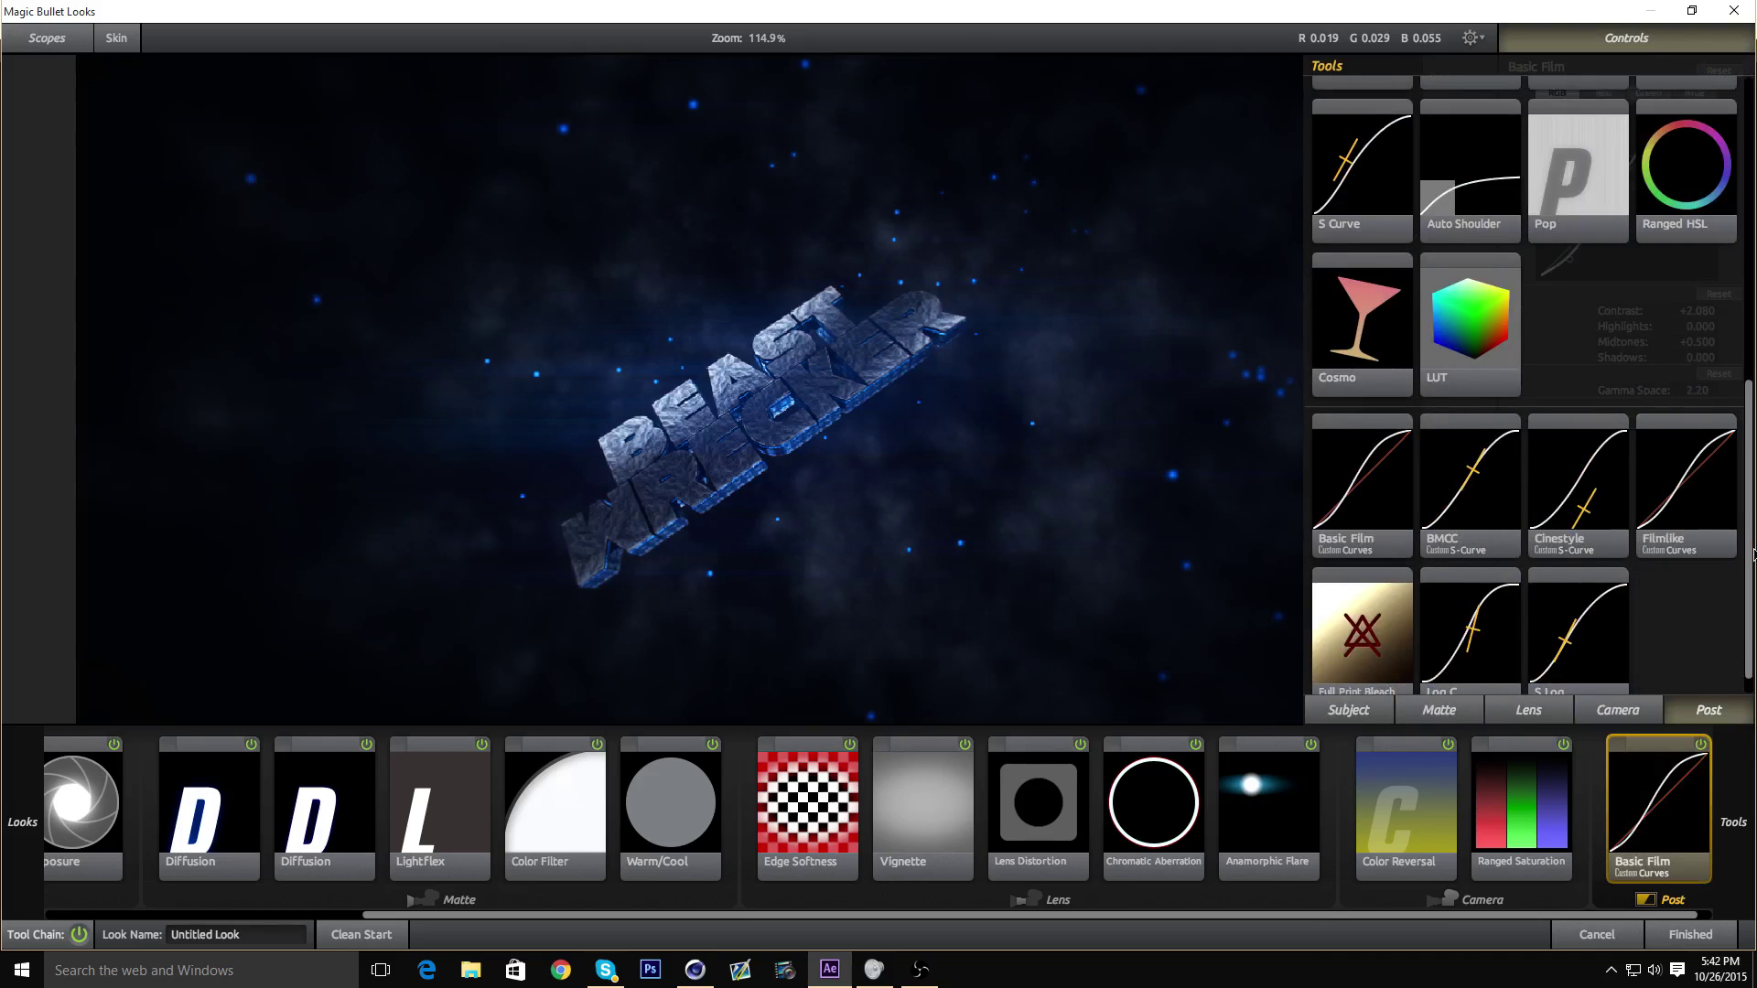
{"action": "scroll", "coordinate": [1436, 412], "scroll_direction": "up", "scroll_amount": 2}
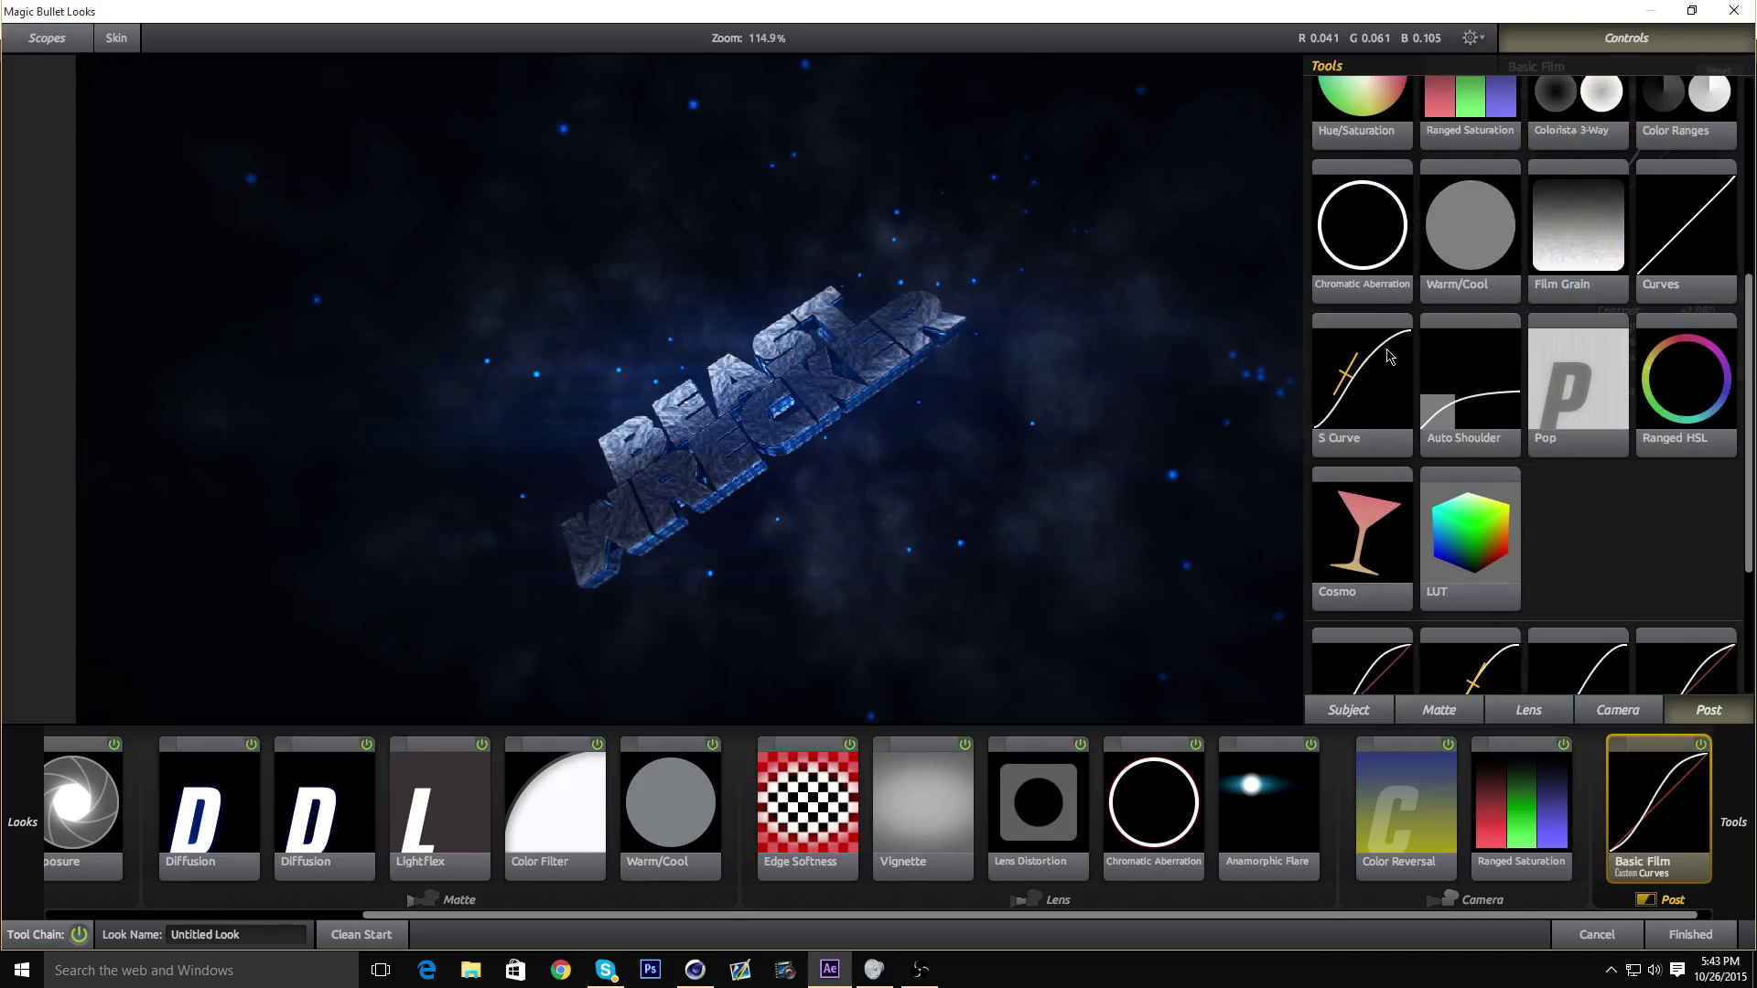
{"action": "left_click_drag", "start_coordinate": [1388, 355], "coordinate": [1661, 805]}
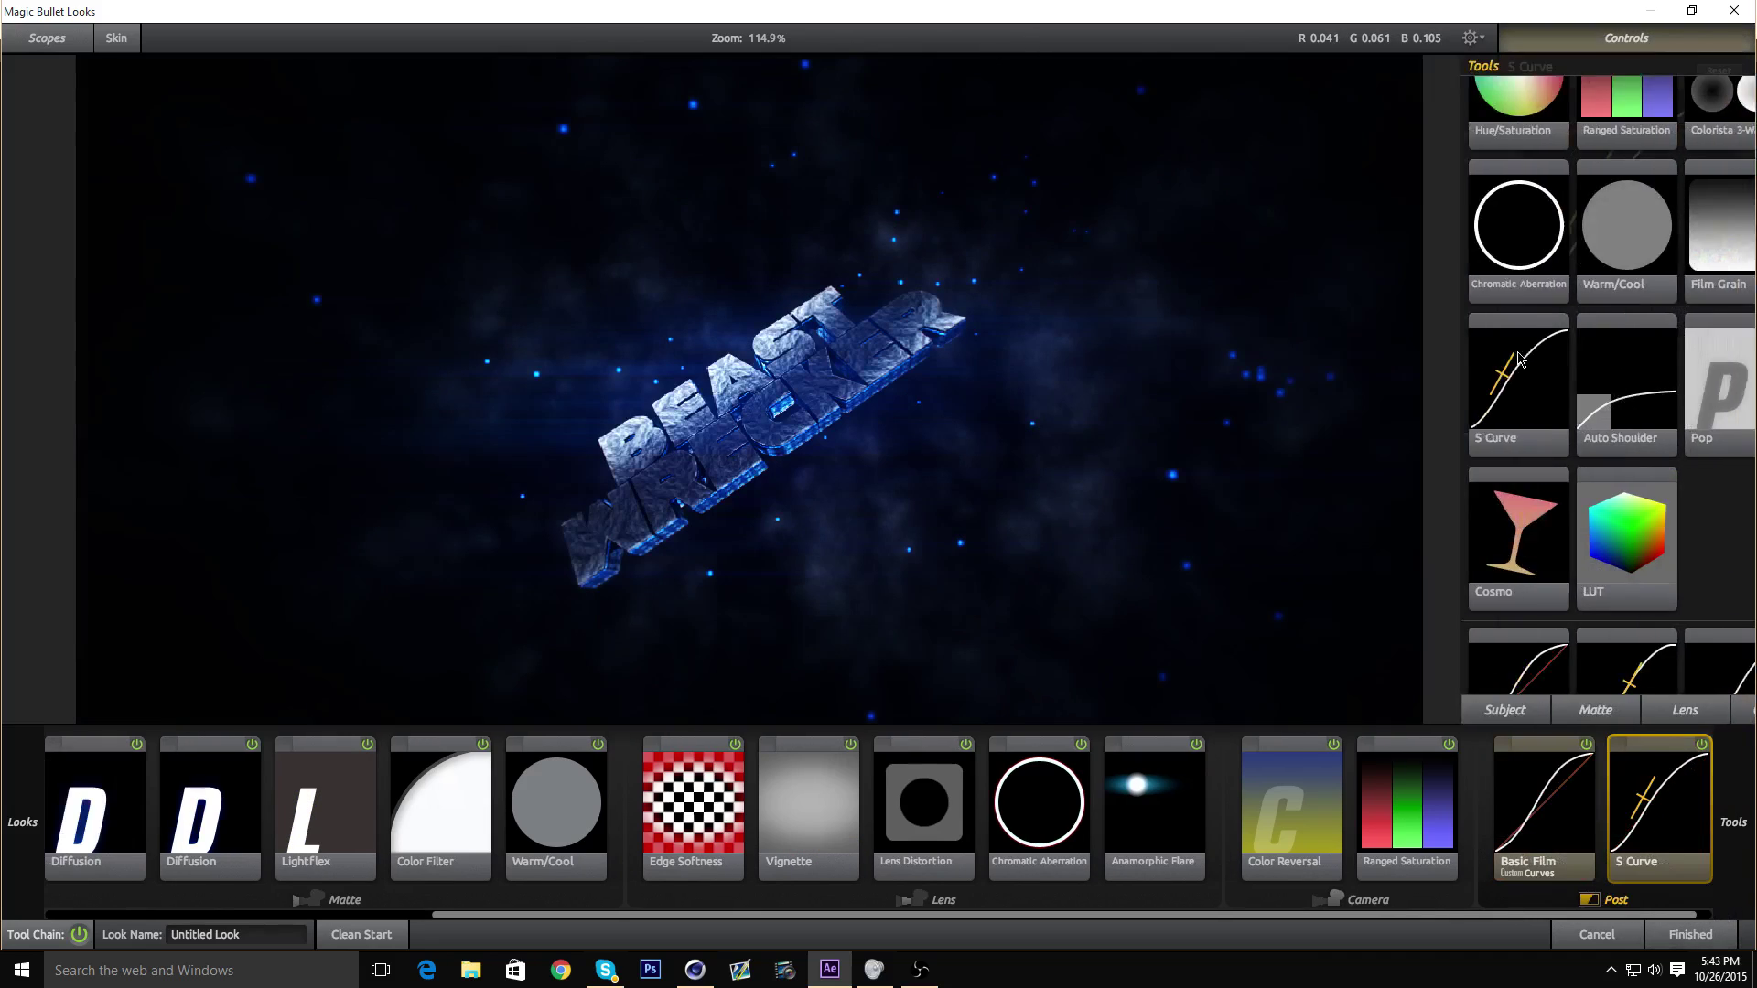
{"action": "scroll", "coordinate": [1634, 341], "scroll_direction": "up", "scroll_amount": 3}
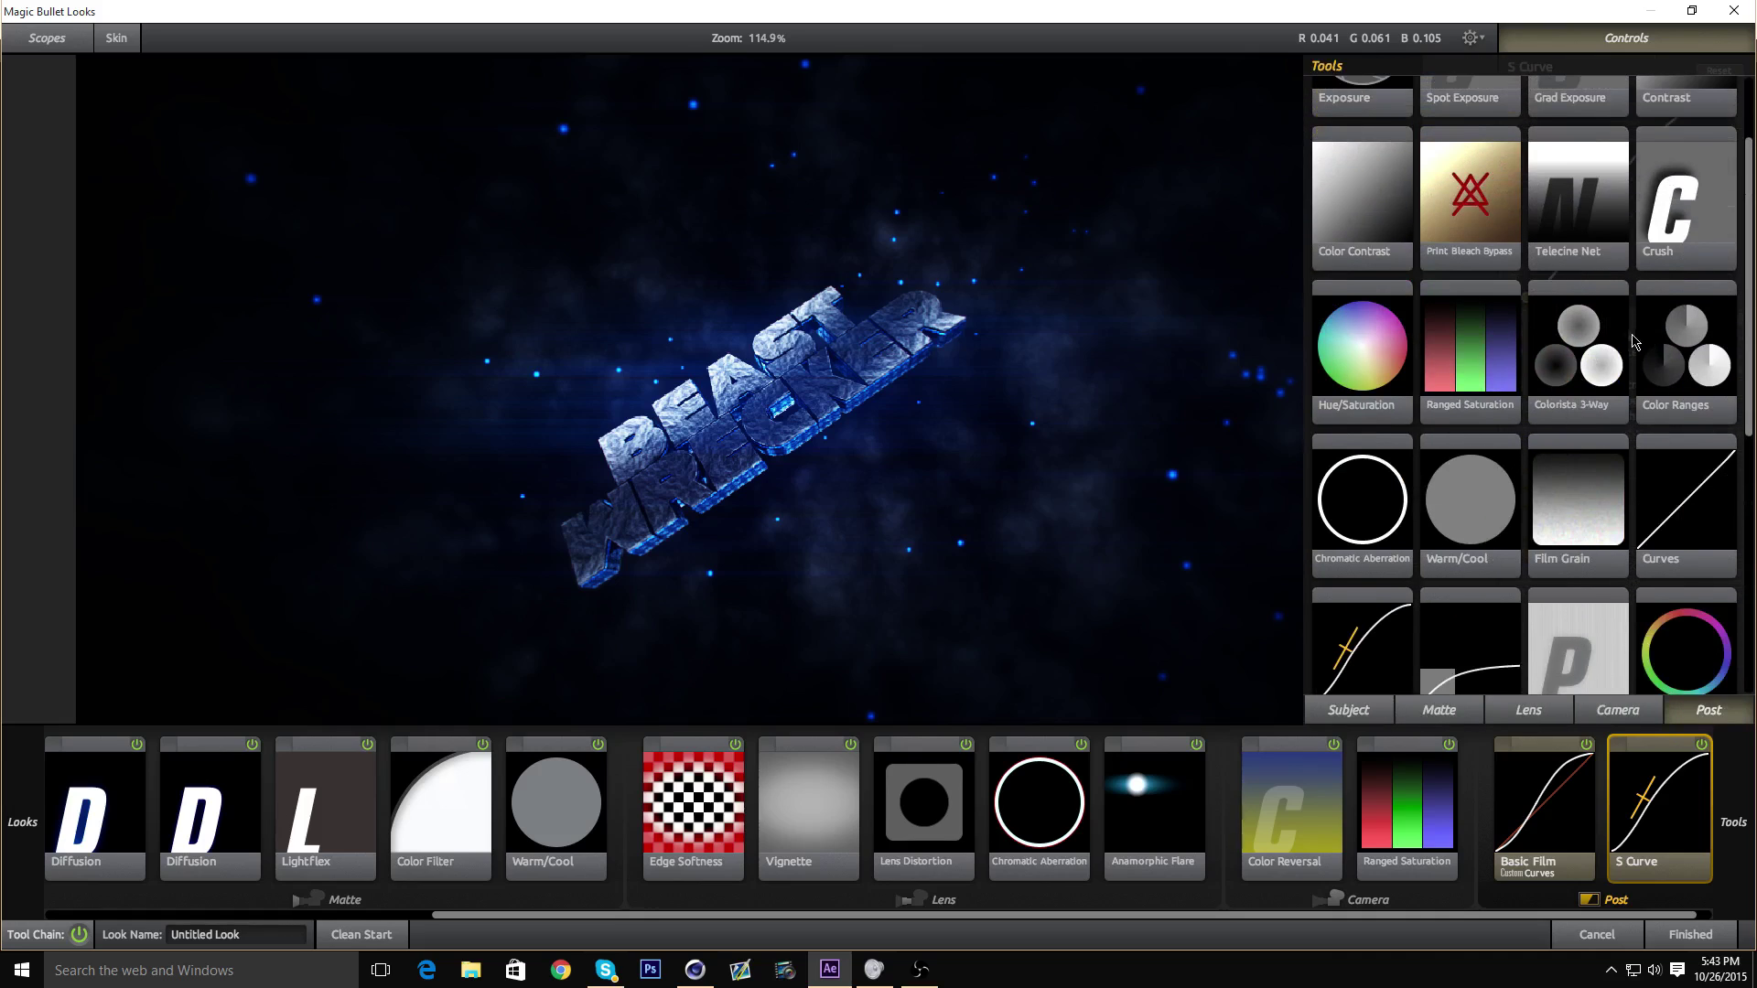
{"action": "left_click_drag", "start_coordinate": [1656, 389], "coordinate": [1473, 823]}
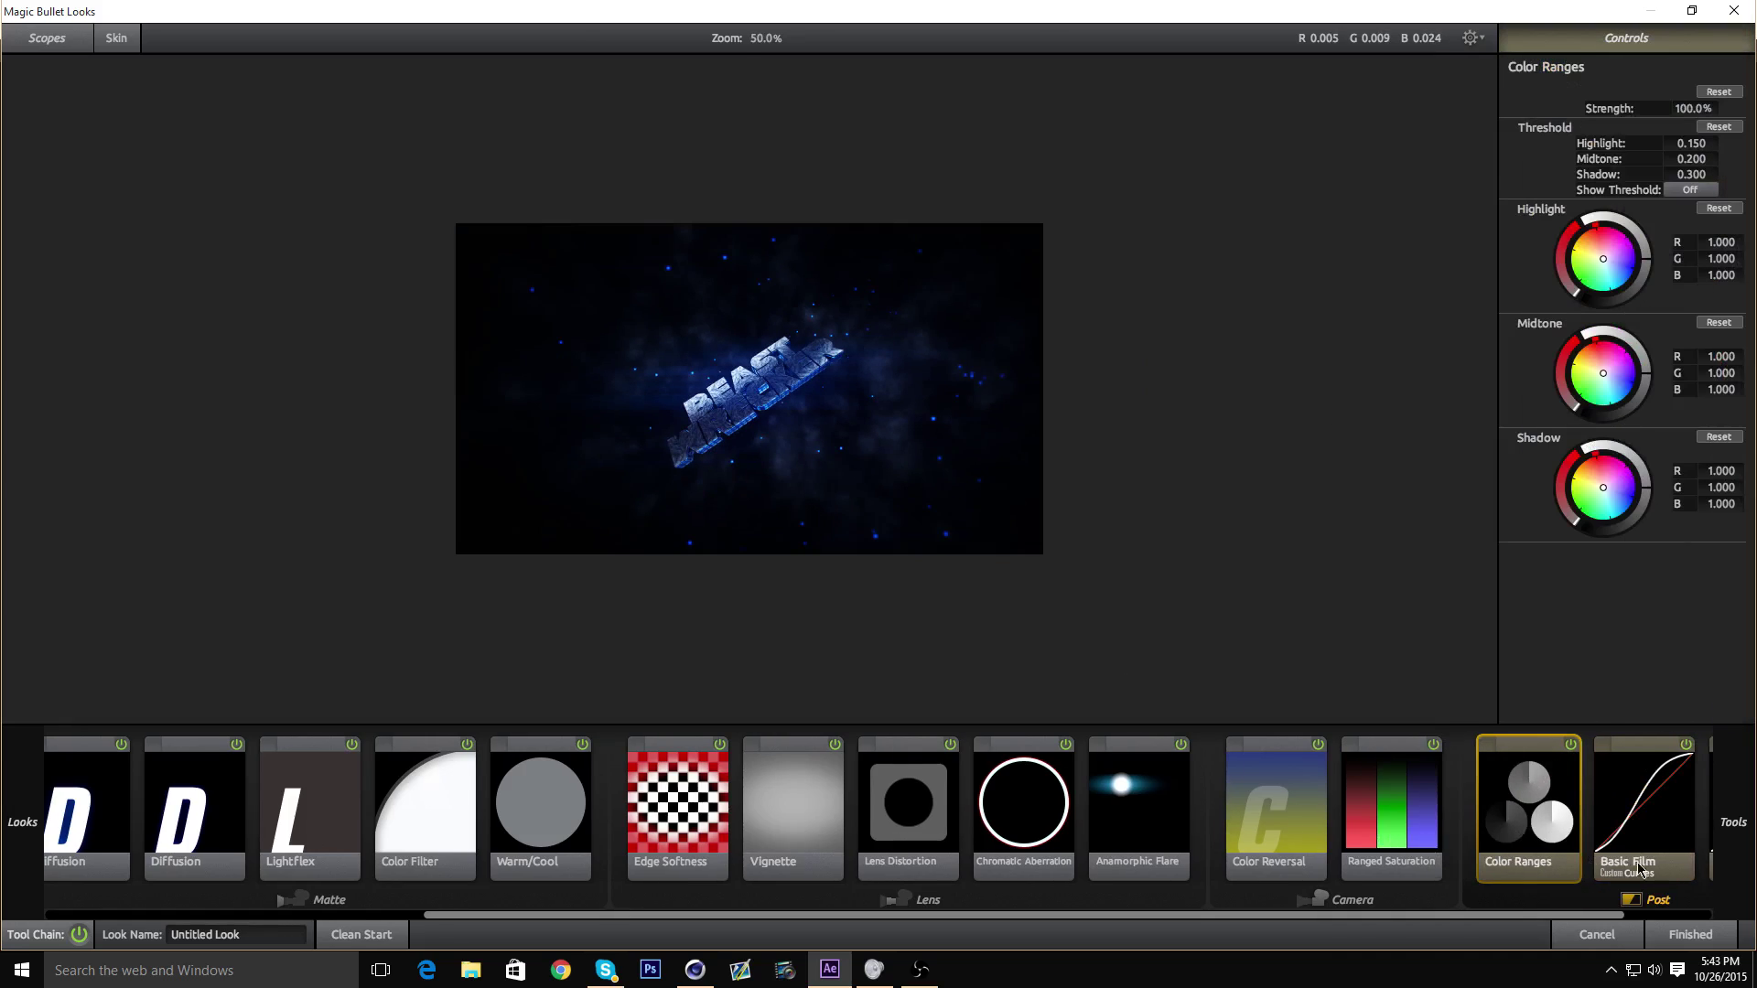
- Review the settings of the Basic Film, S Curve and Color Ranges tools in the Post stage
{"action": "left_click", "coordinate": [1684, 843]}
{"action": "left_click_drag", "start_coordinate": [1545, 915], "coordinate": [1647, 915]}
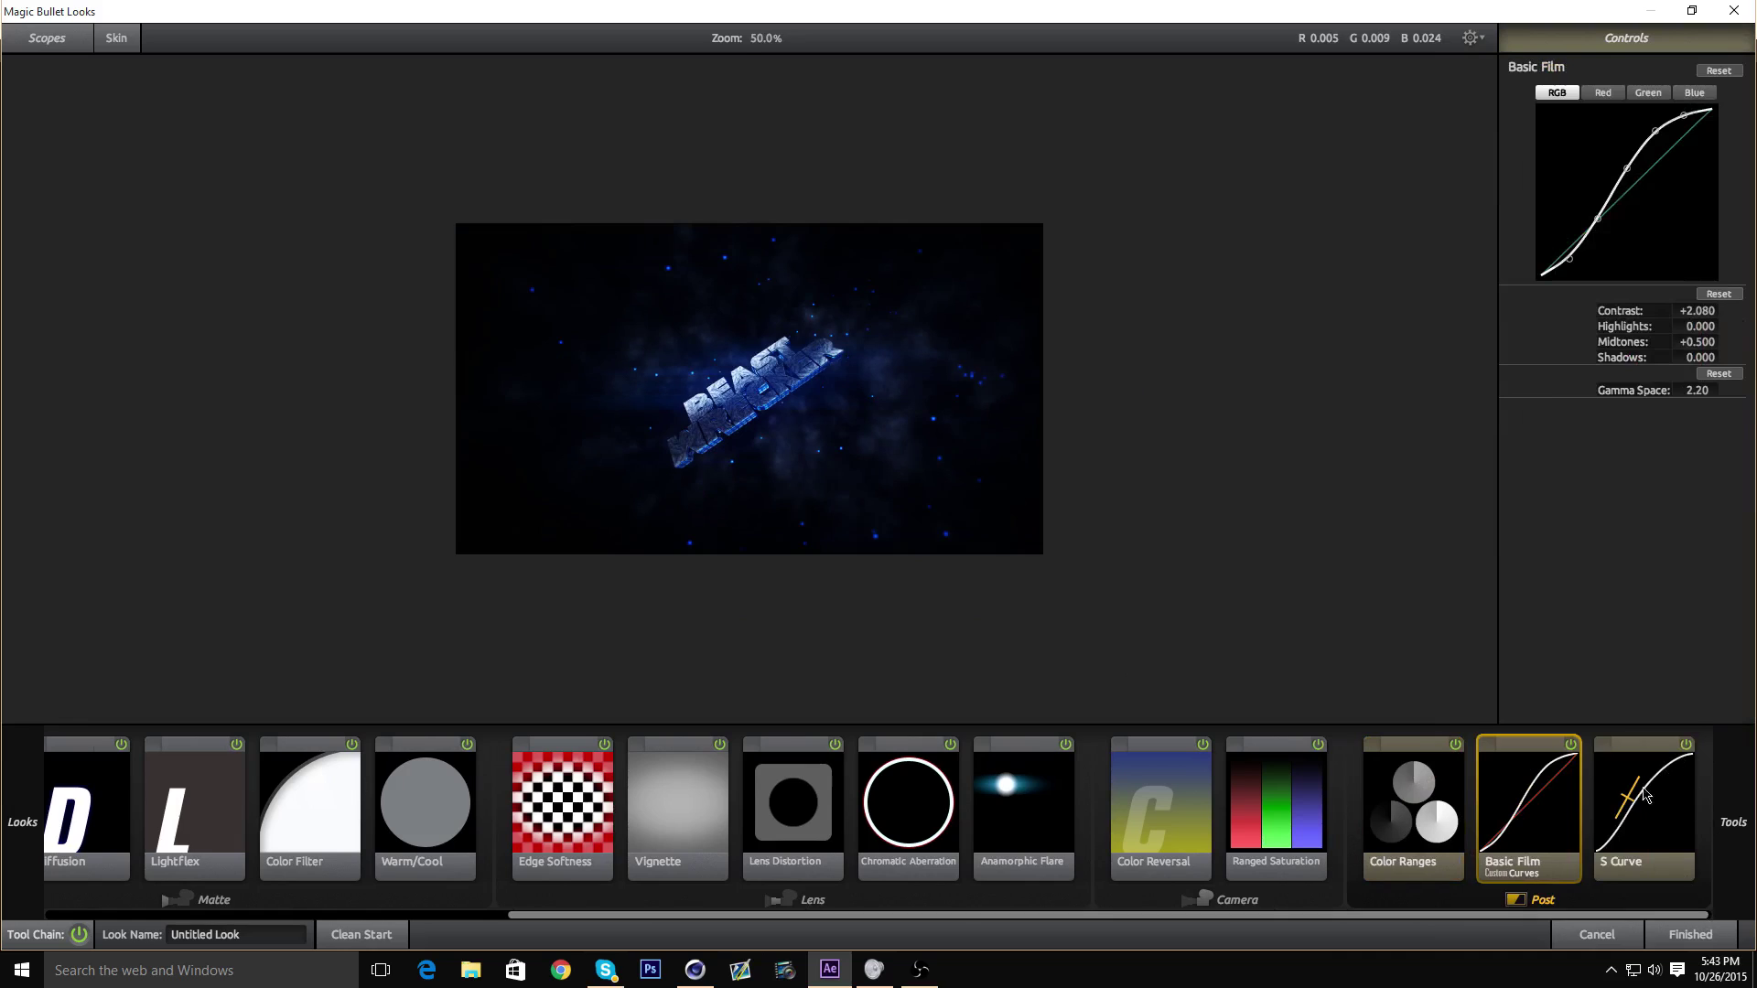
{"action": "left_click", "coordinate": [1642, 787]}
{"action": "left_click", "coordinate": [1390, 796]}
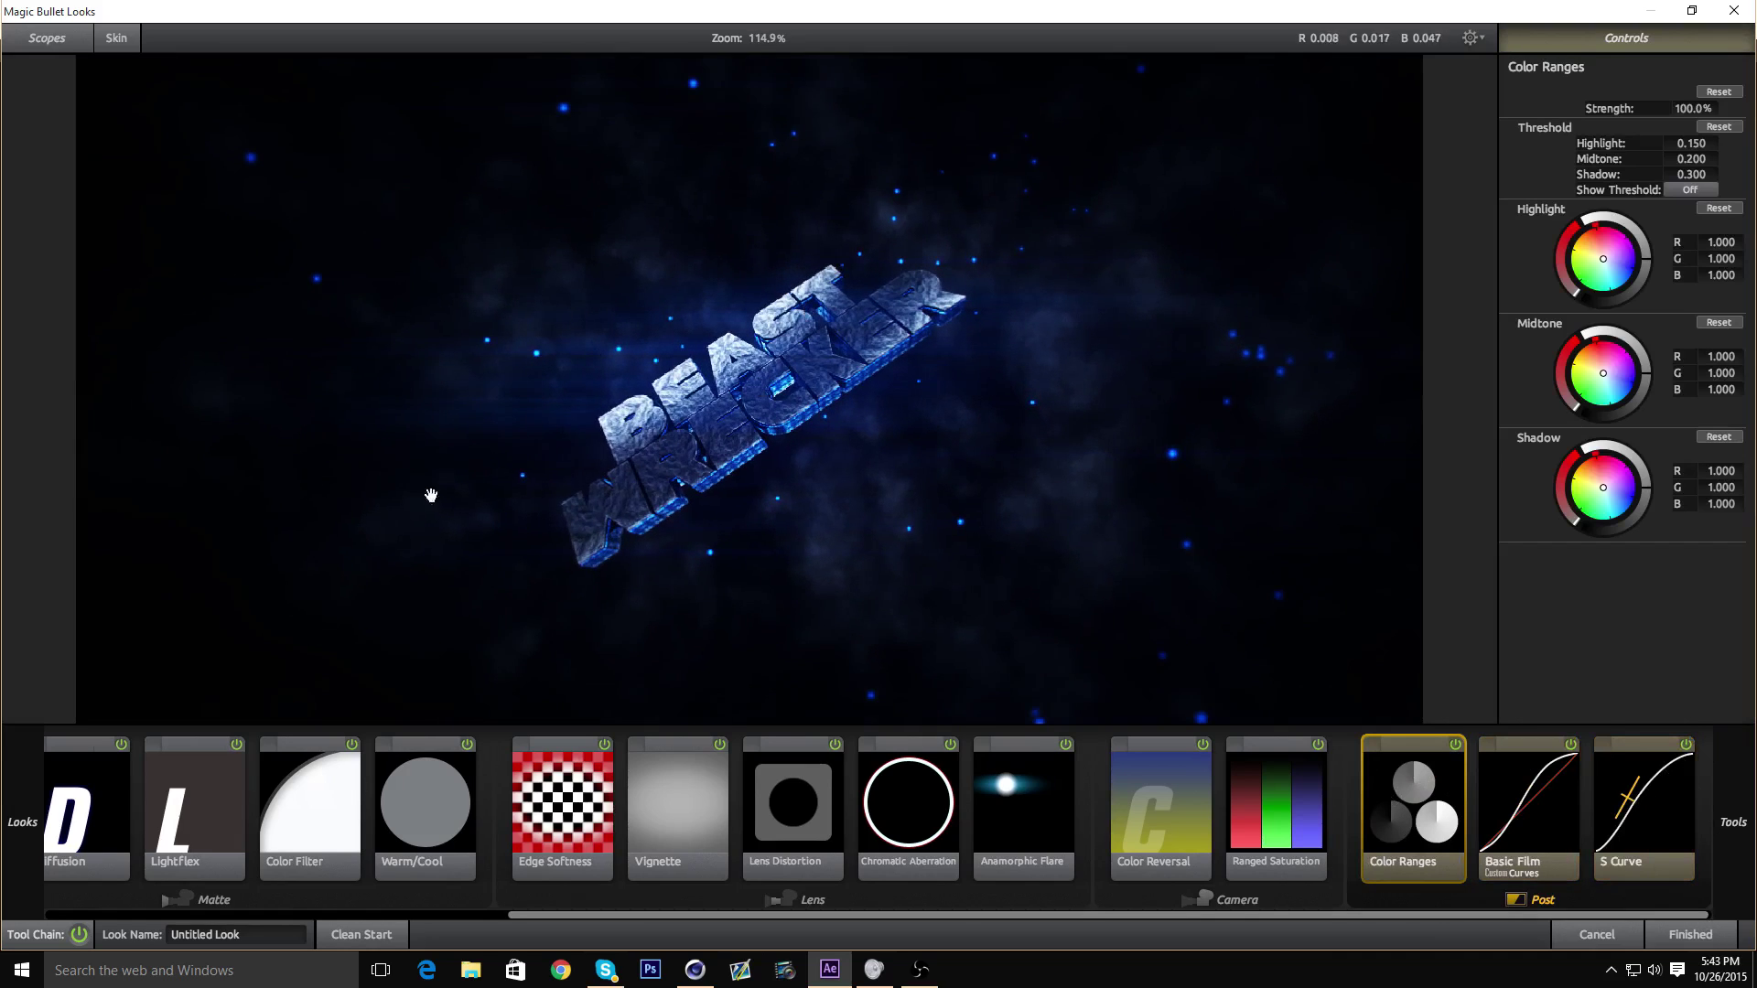
- Set the Basic Film curve's contrast to +1.000 and its gamma space to 1.25, and check the whole frame
{"action": "left_click", "coordinate": [1497, 748]}
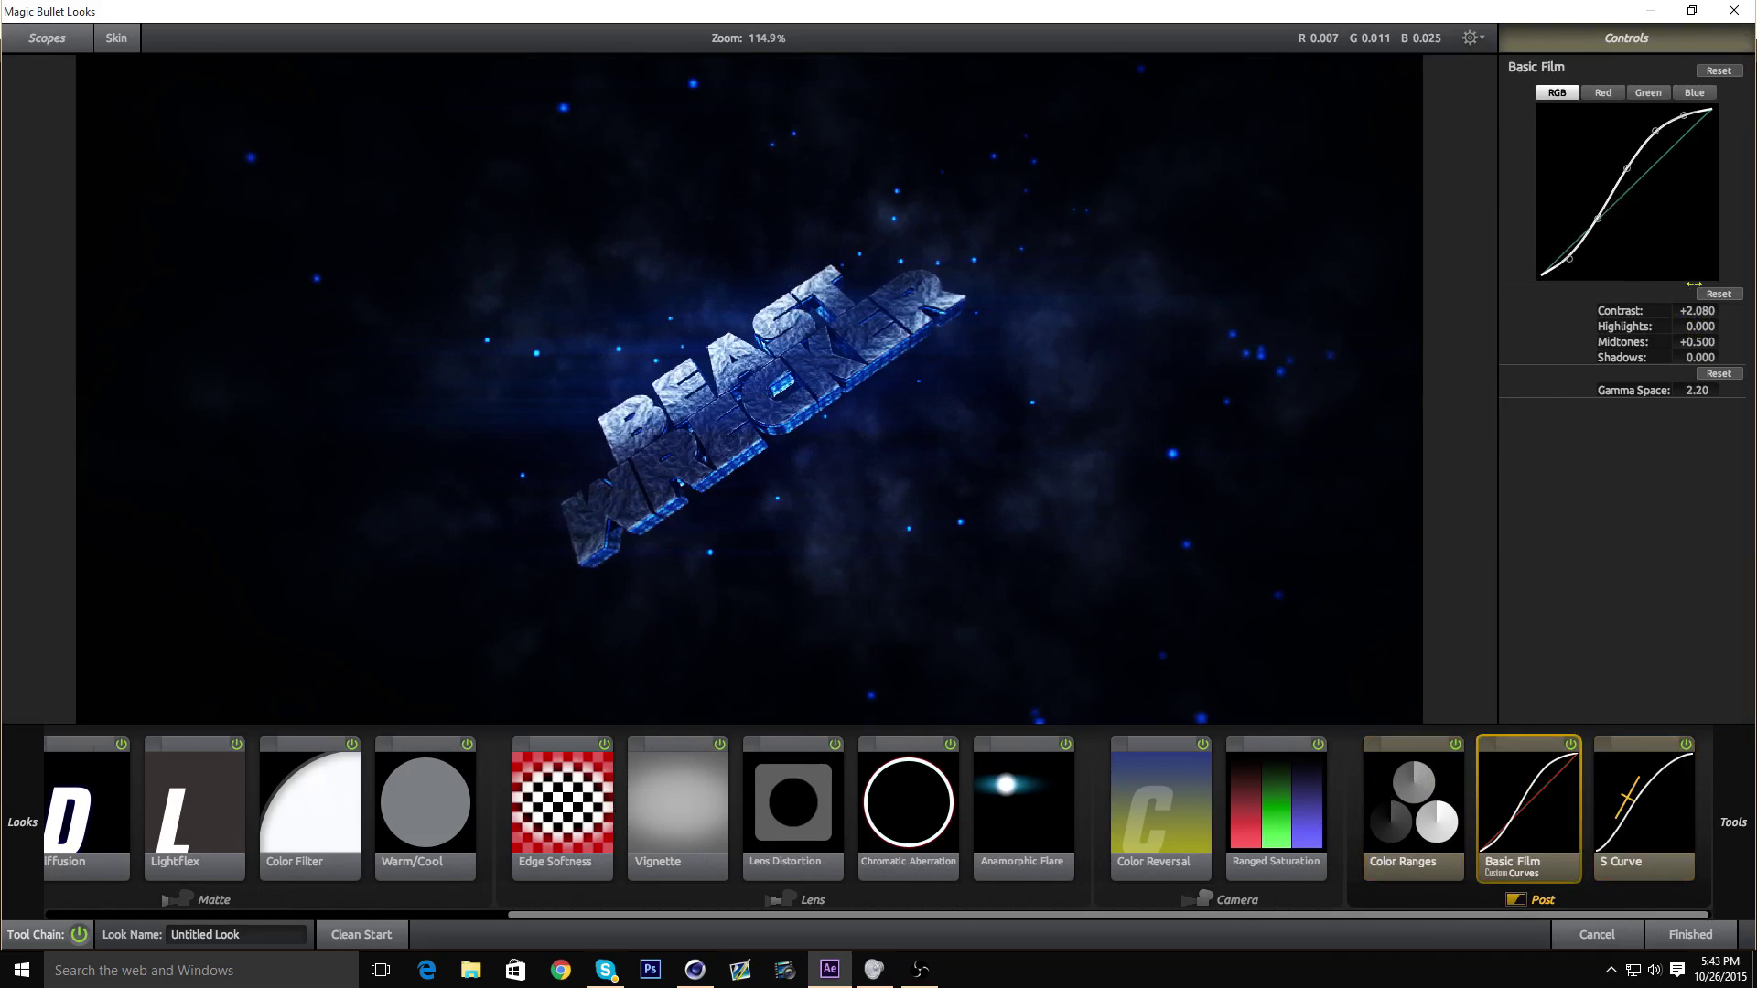
{"action": "left_click", "coordinate": [1698, 311]}
{"action": "type", "text": "1"}
{"action": "key", "text": "Return"}
{"action": "left_click", "coordinate": [1700, 394]}
{"action": "type", "text": "1"}
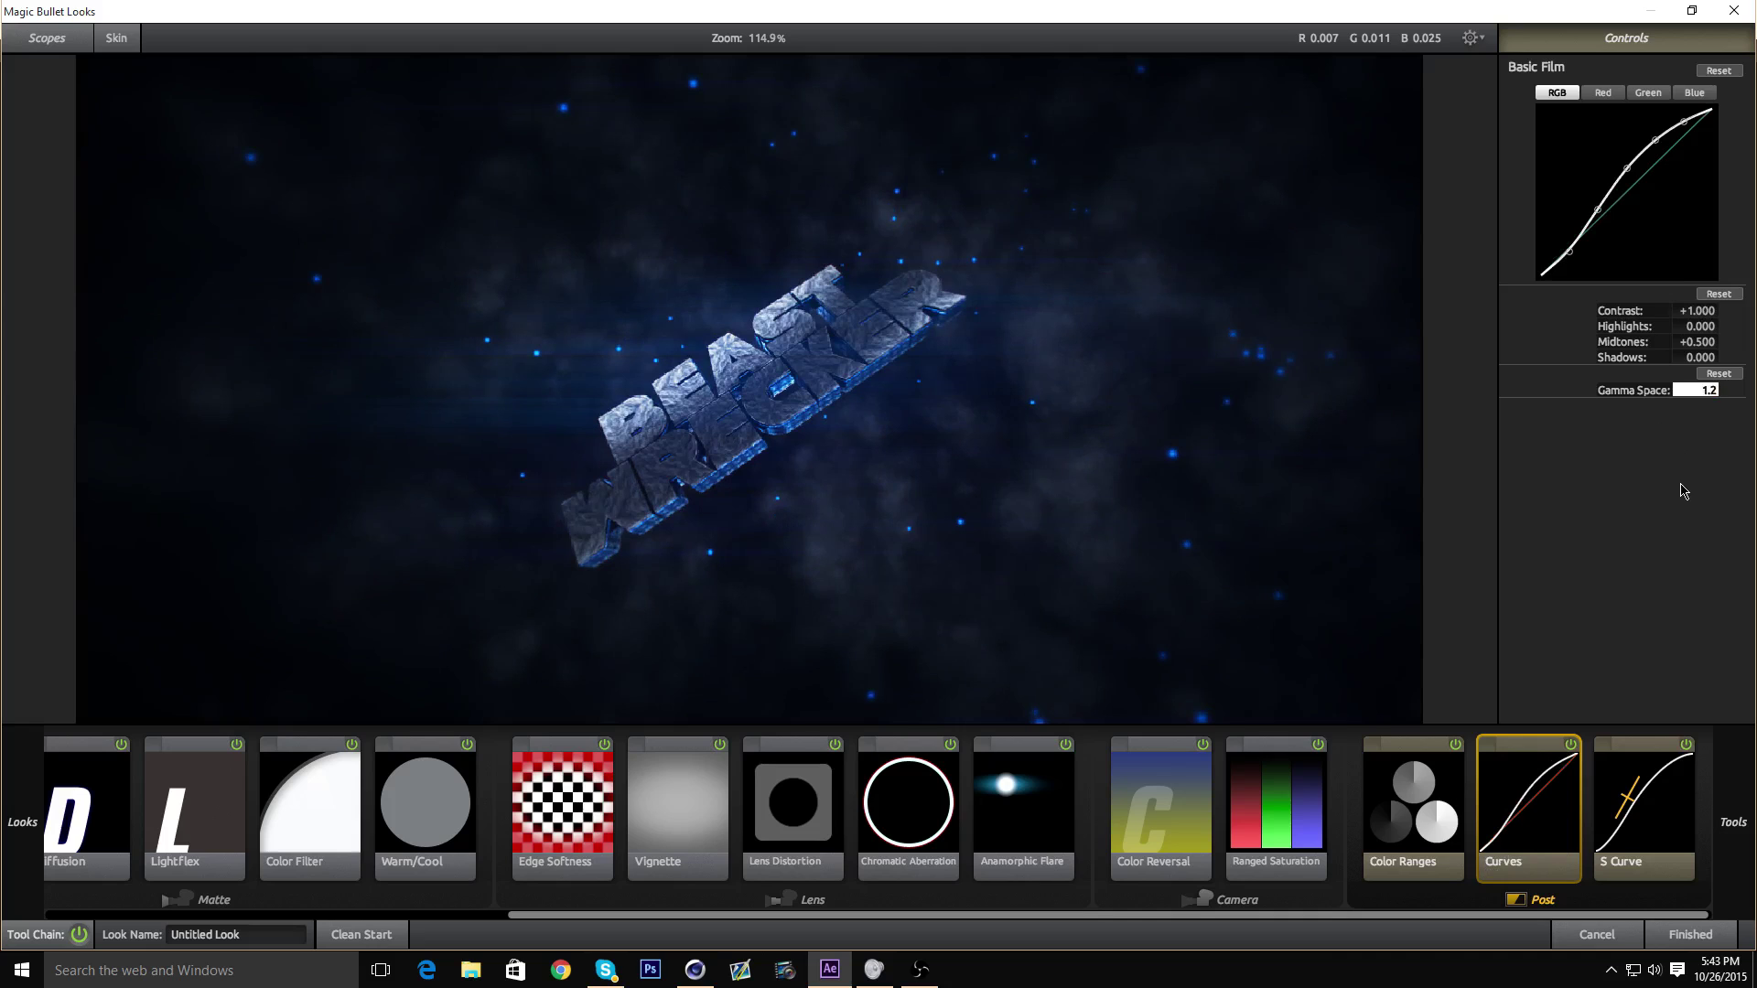
{"action": "type", "text": "5"}
{"action": "key", "text": "Return"}
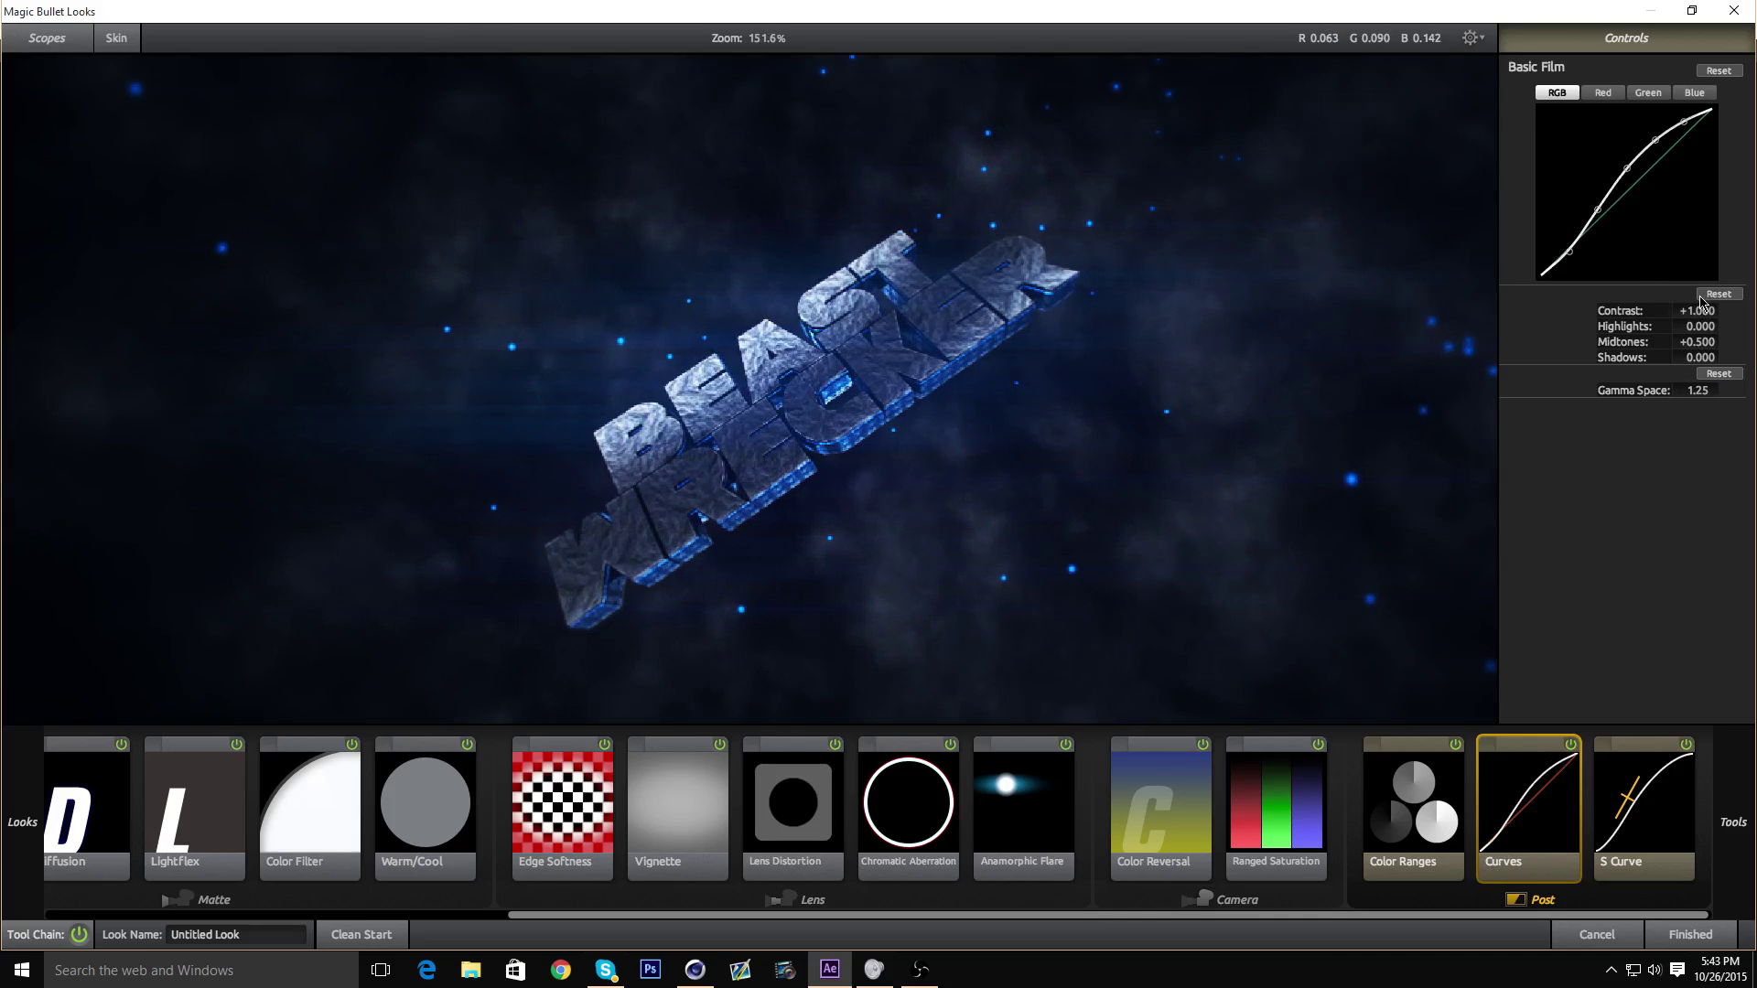
{"action": "scroll", "coordinate": [814, 328], "scroll_direction": "down", "scroll_amount": 5}
{"action": "scroll", "coordinate": [812, 331], "scroll_direction": "up", "scroll_amount": 5}
{"action": "scroll", "coordinate": [801, 347], "scroll_direction": "down", "scroll_amount": 5}
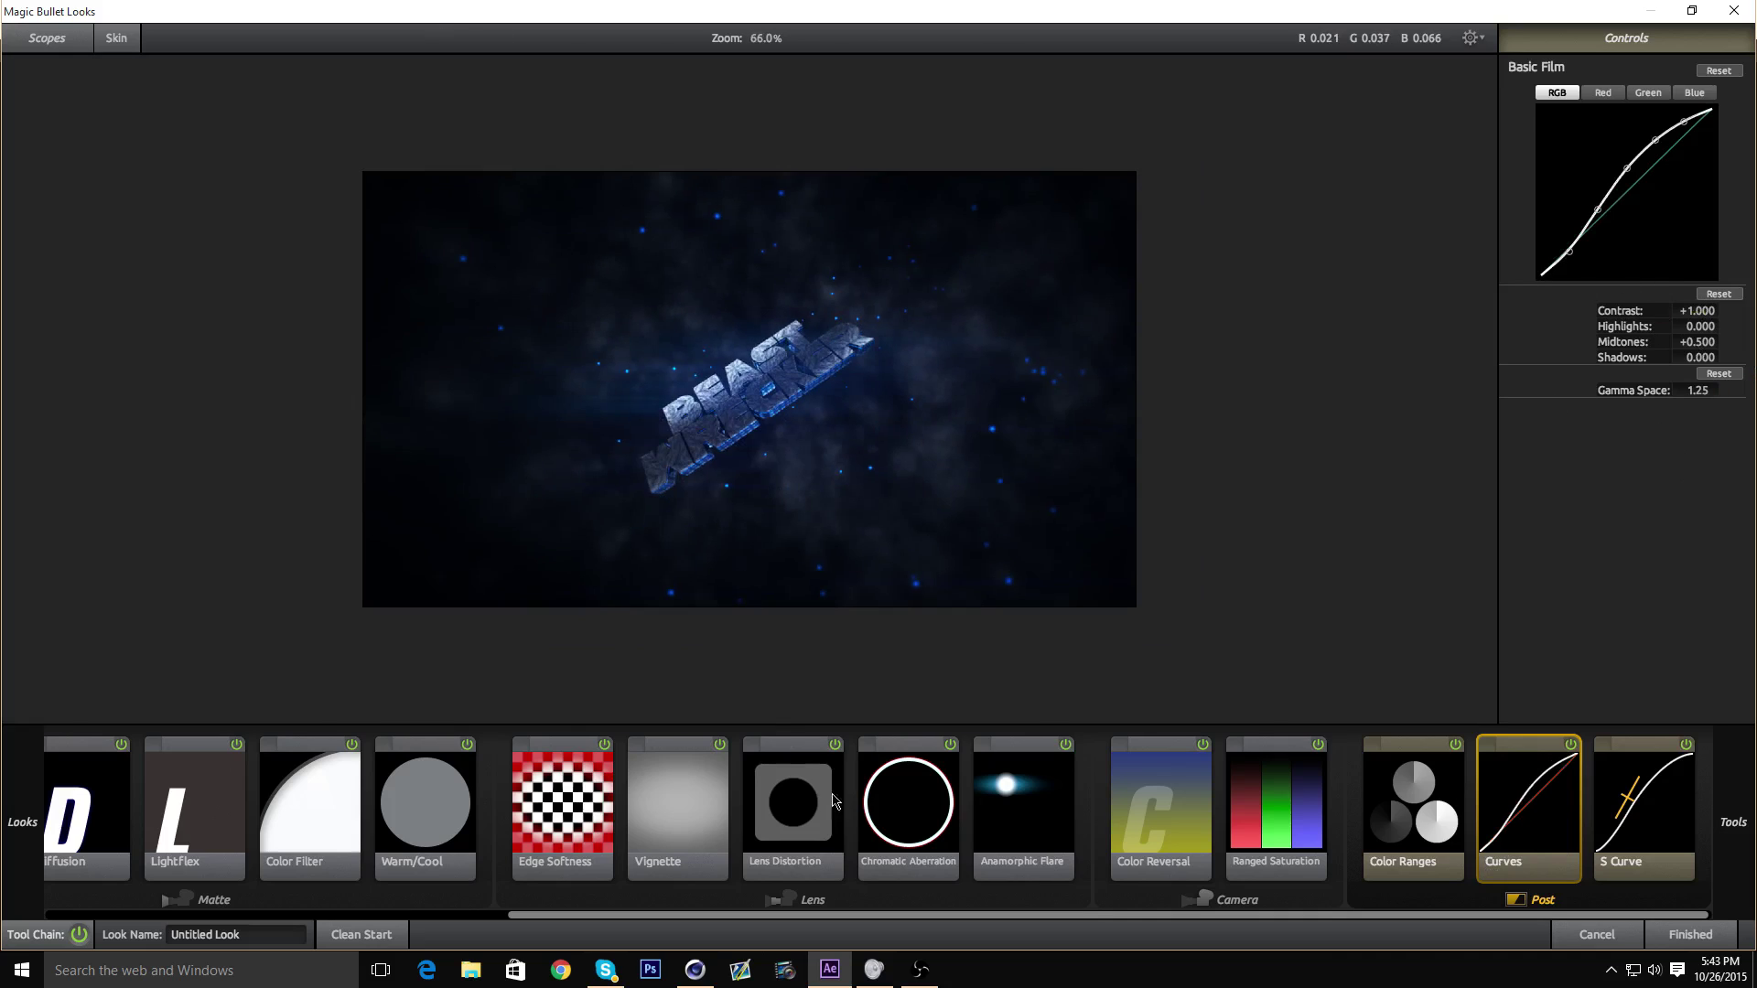
- Select the Vignette tool in the Lens stage and extend it slightly outward in the preview
{"action": "left_click", "coordinate": [687, 805]}
{"action": "left_click_drag", "start_coordinate": [1312, 574], "coordinate": [1368, 591]}
{"action": "scroll", "coordinate": [692, 335], "scroll_direction": "up", "scroll_amount": 1}
{"action": "scroll", "coordinate": [692, 335], "scroll_direction": "up", "scroll_amount": 1}
- Try a midtones value of +0.250 on the Post stage's Curves tool, undo the change, and inspect the title
{"action": "left_click", "coordinate": [1528, 805]}
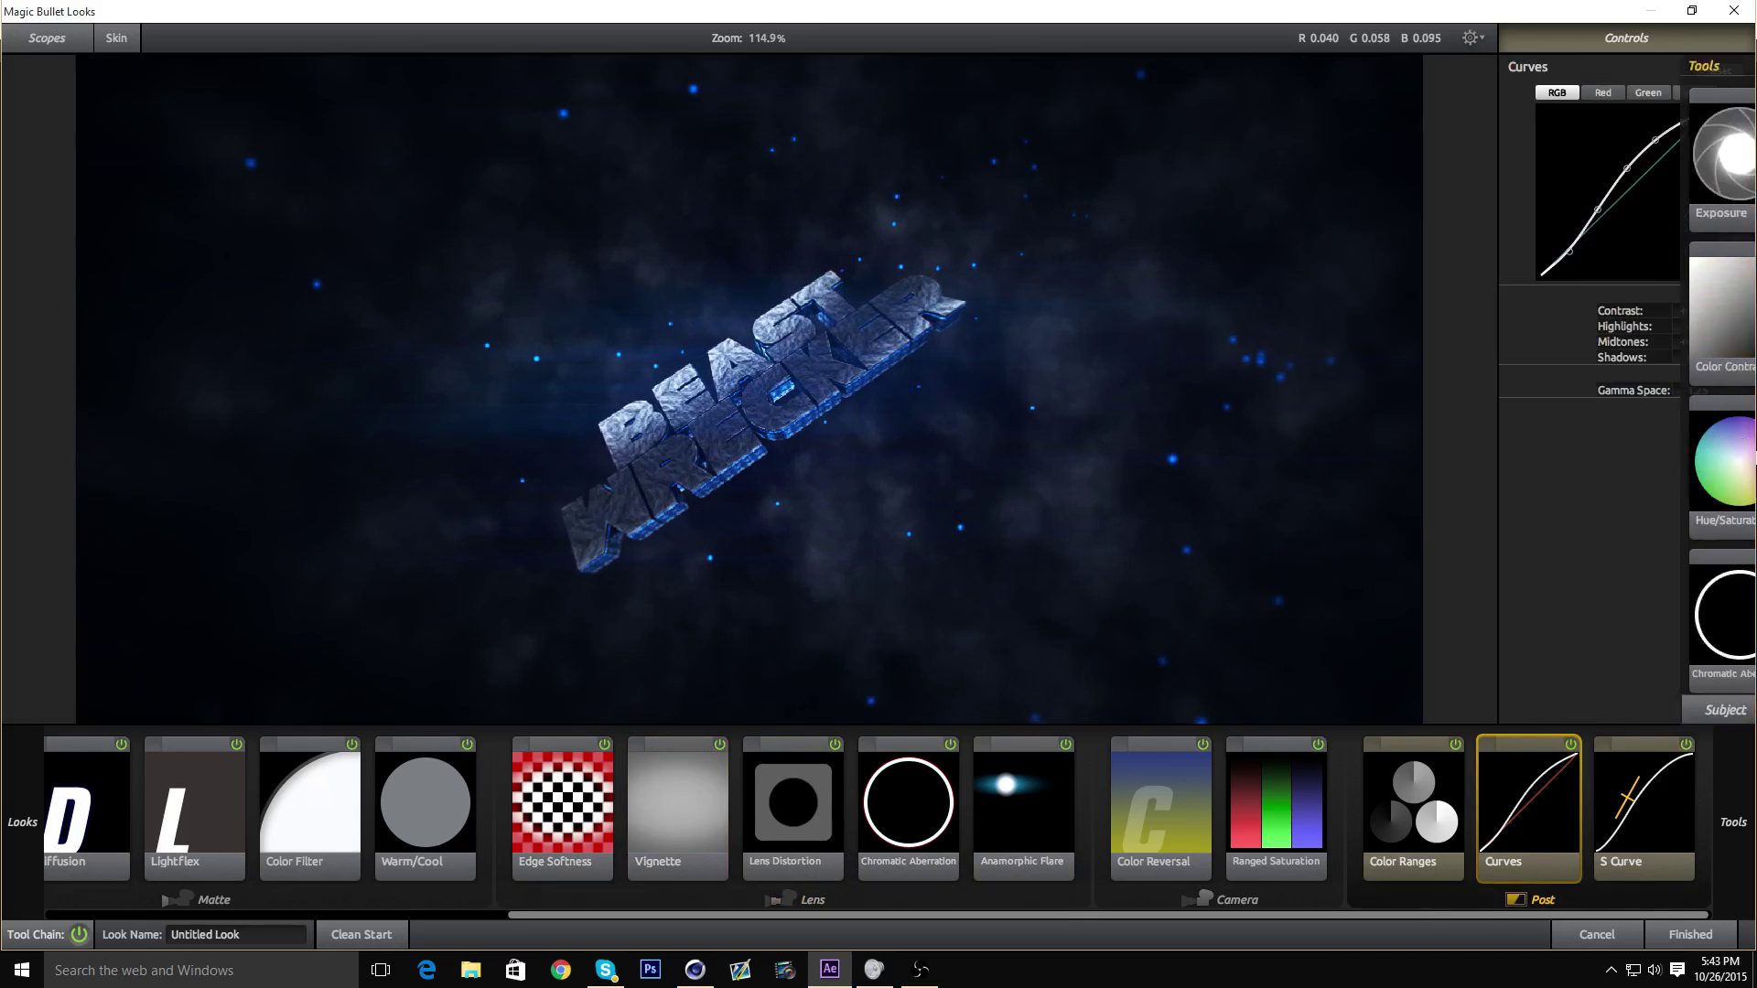
{"action": "left_click", "coordinate": [1699, 341]}
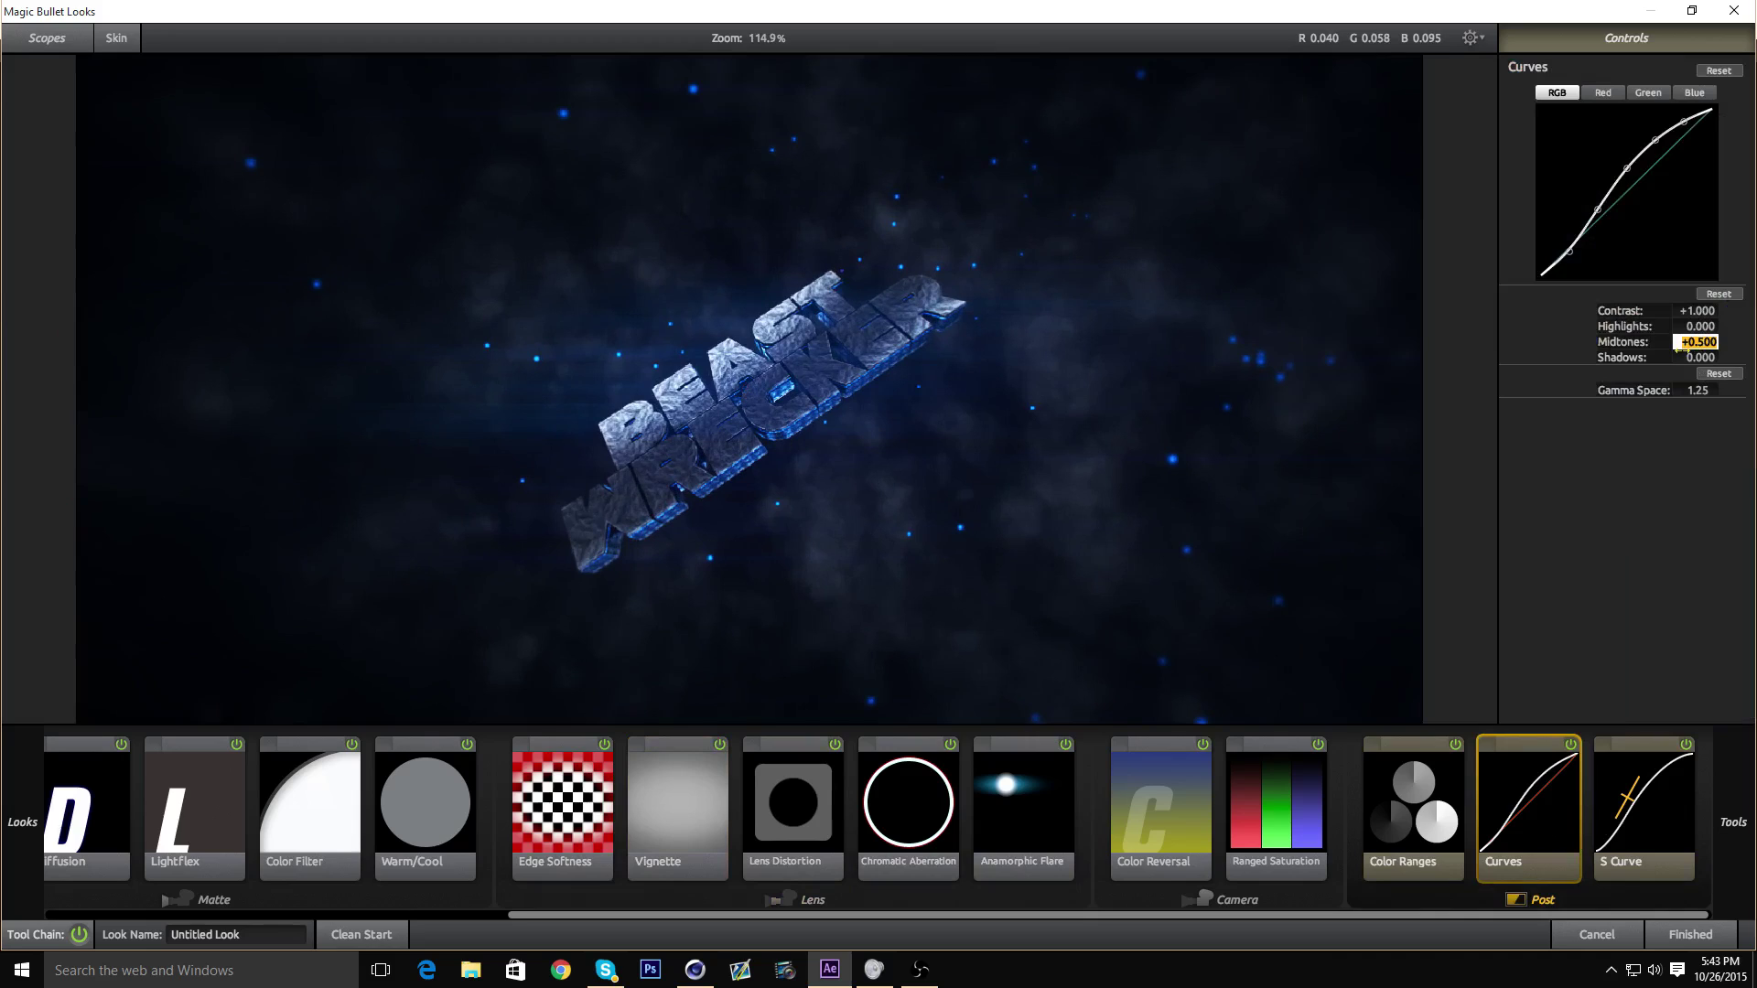
{"action": "type", "text": "0."}
{"action": "key", "text": "Return"}
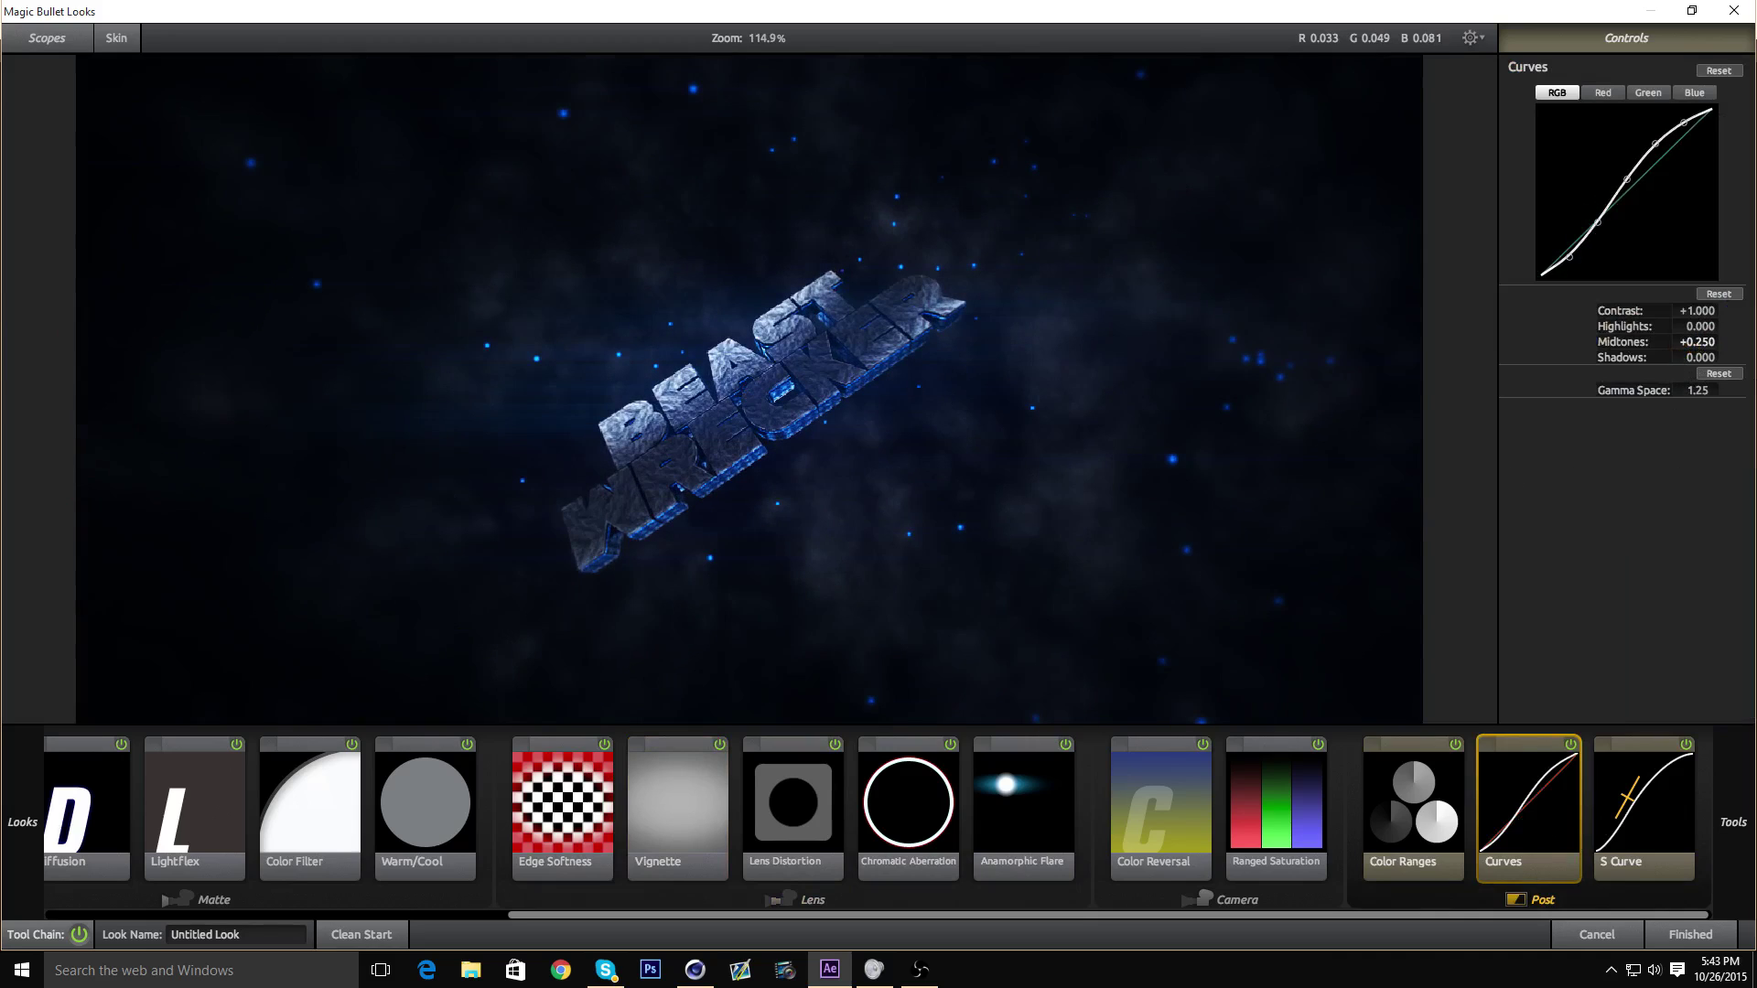
{"action": "left_click_drag", "start_coordinate": [1689, 341], "coordinate": [1661, 375]}
{"action": "key", "text": "ctrl+z"}
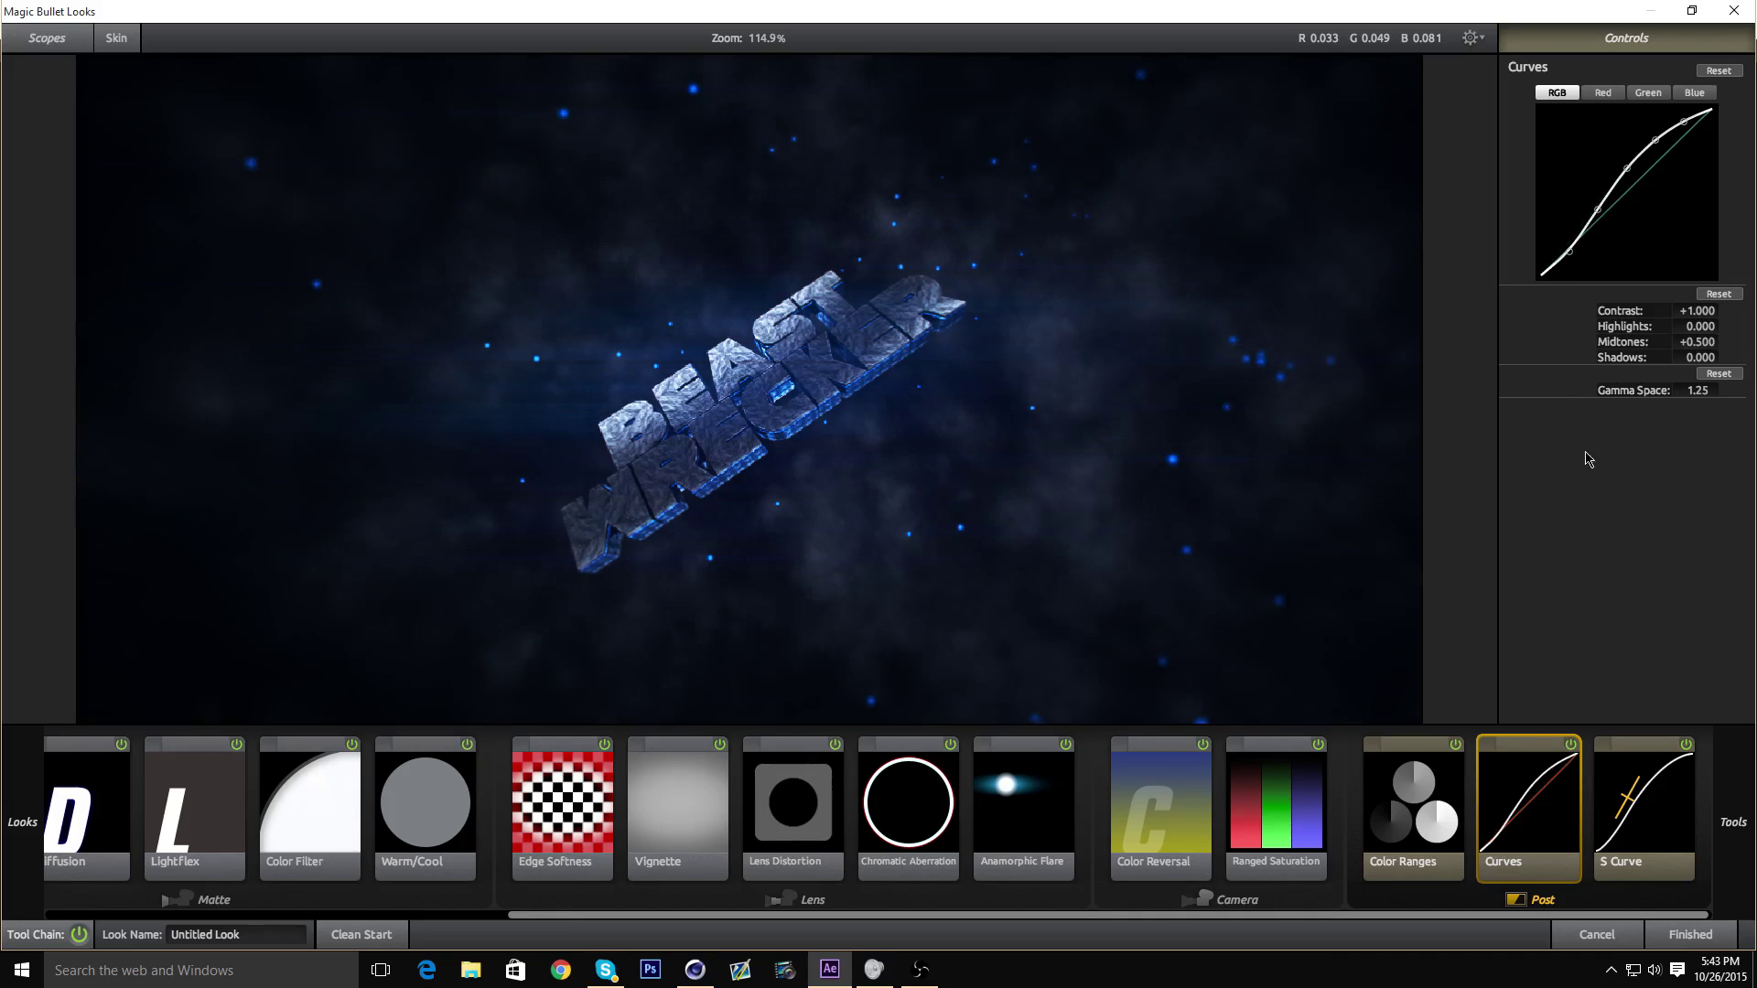
{"action": "scroll", "coordinate": [572, 395], "scroll_direction": "up", "scroll_amount": 3}
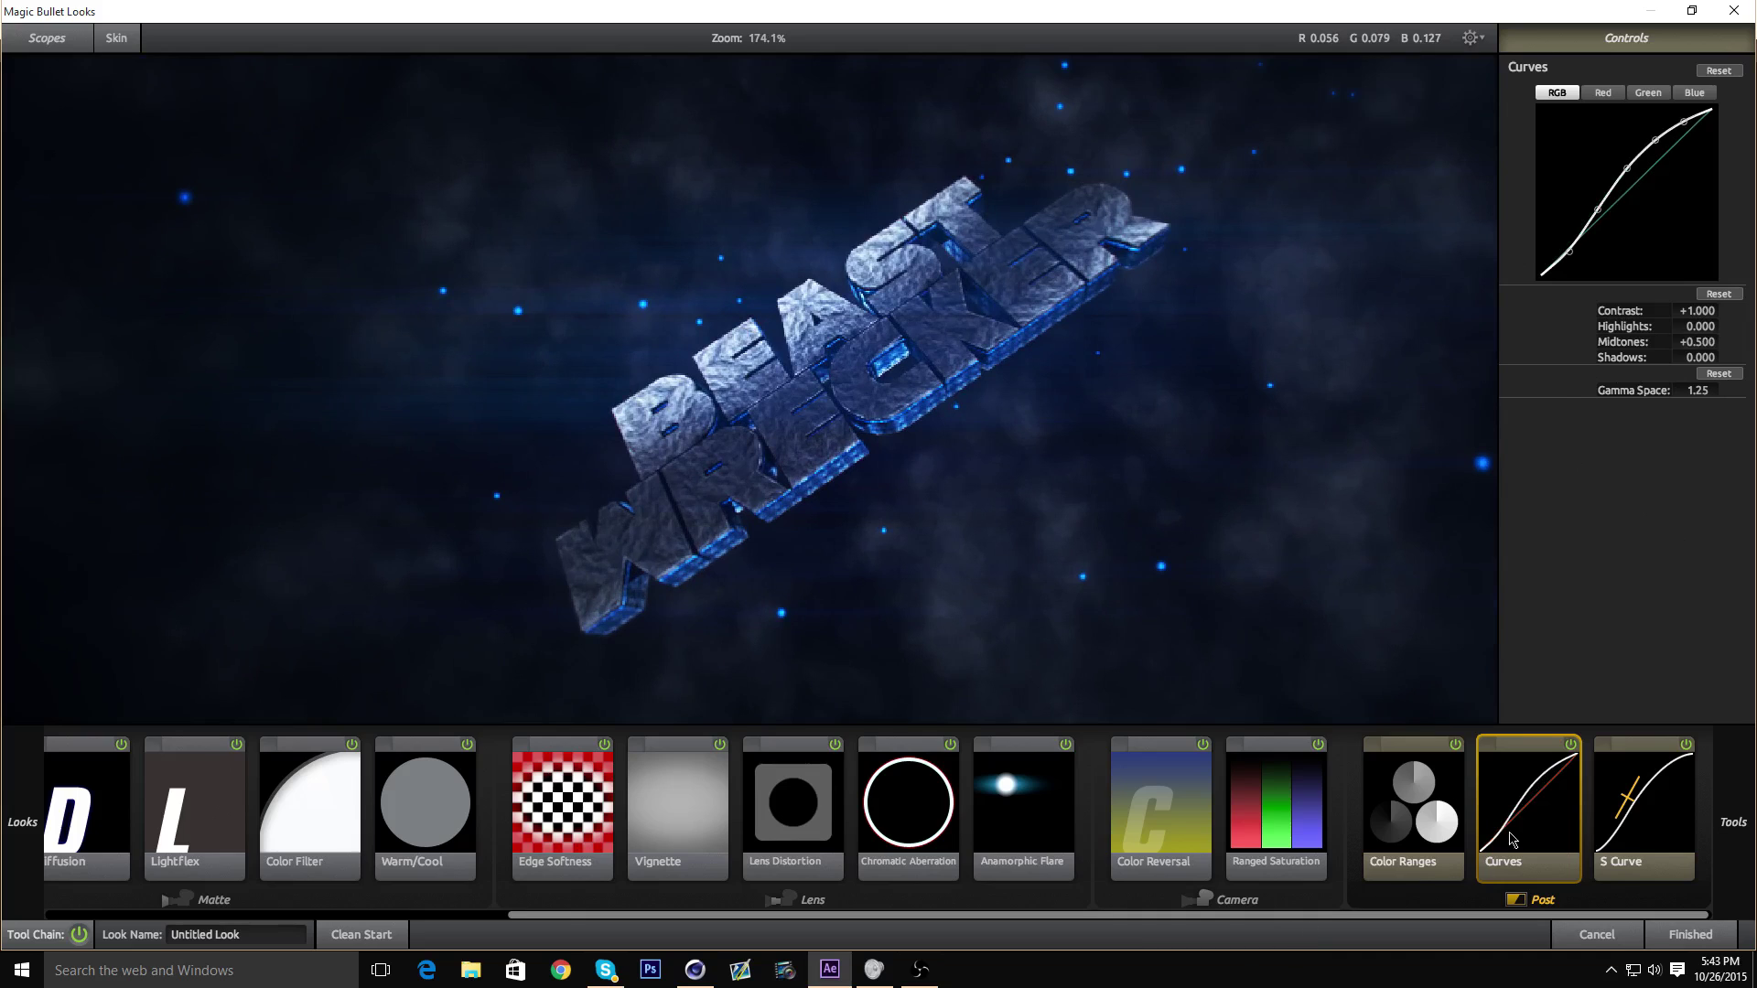
{"action": "scroll", "coordinate": [1102, 482], "scroll_direction": "down", "scroll_amount": 3}
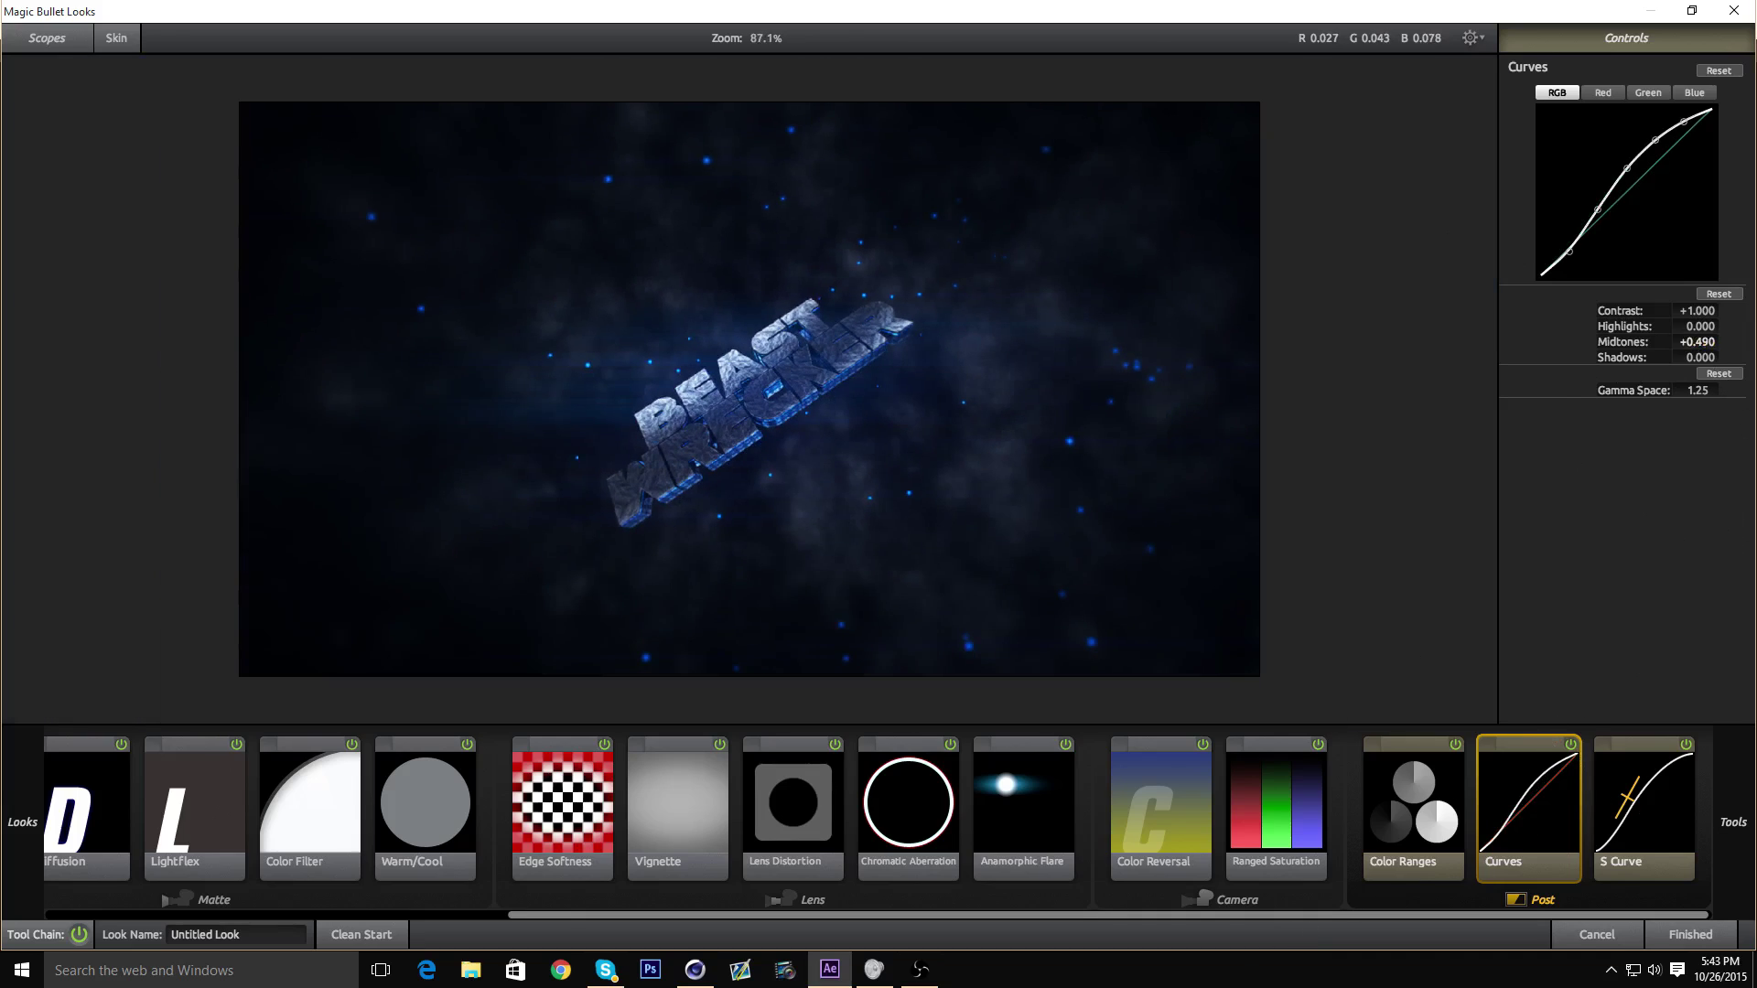
- Set the Curves tool's midtones to +0.300 and its gamma space to 1.70
{"action": "left_click", "coordinate": [1688, 343]}
{"action": "type", "text": "0.3"}
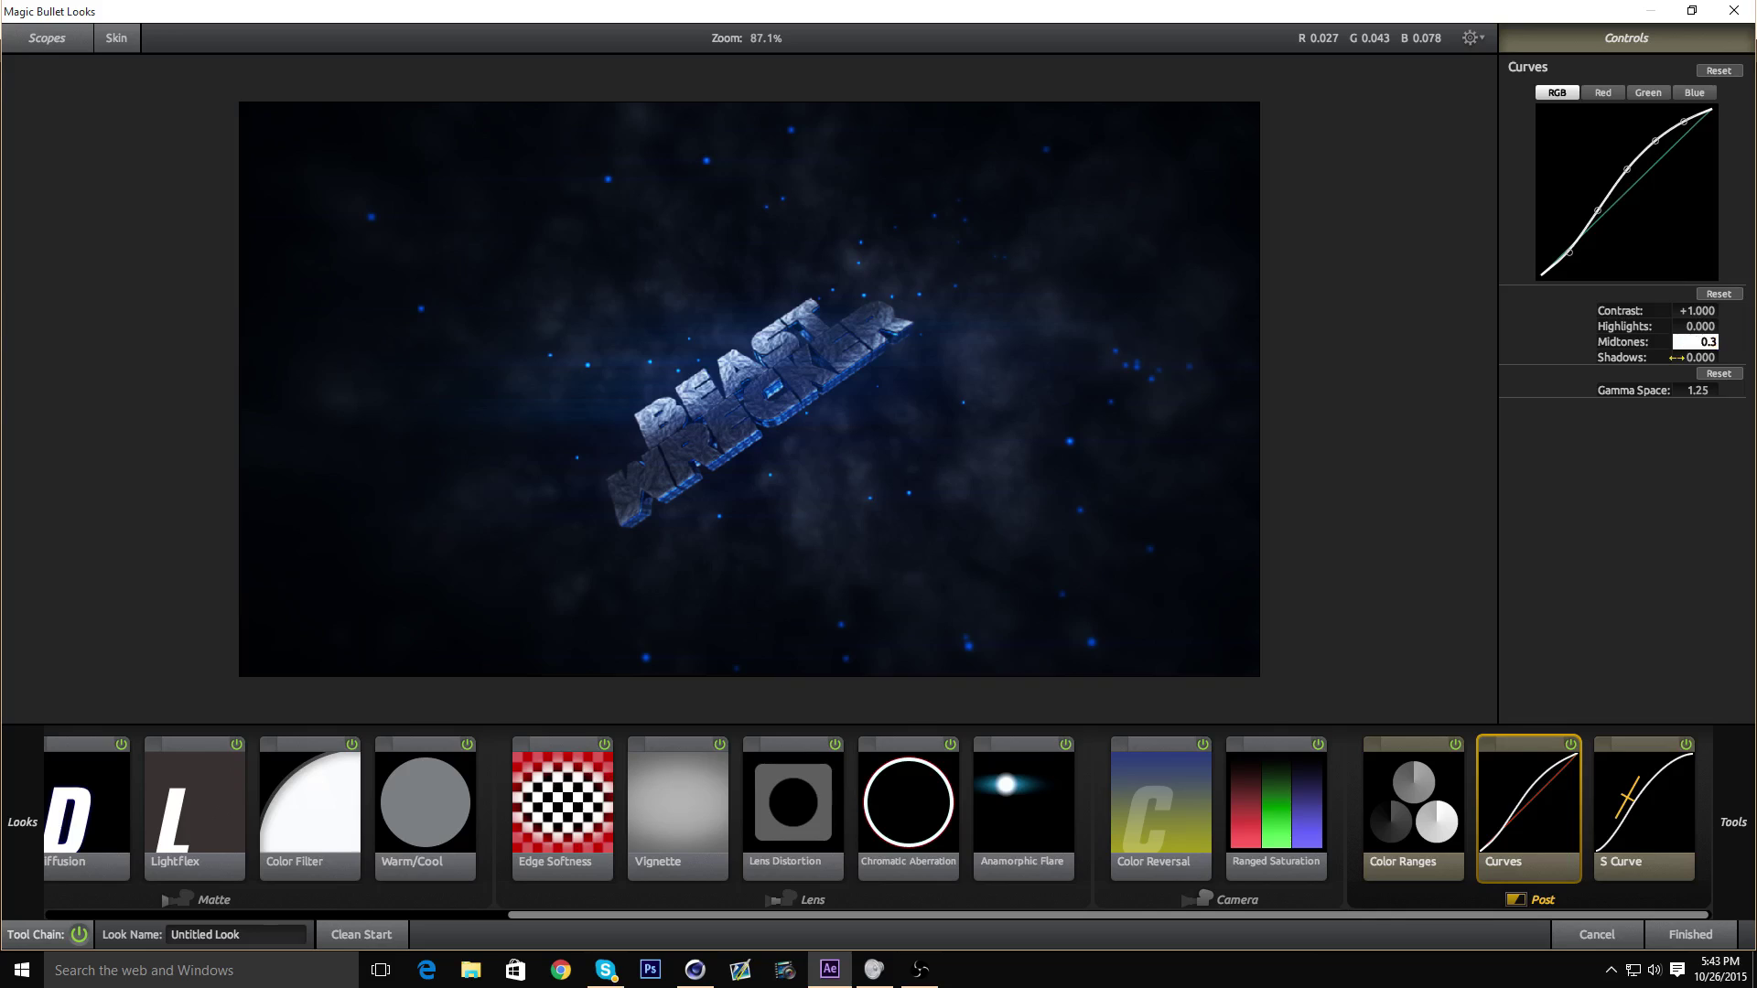
{"action": "key", "text": "Return"}
{"action": "left_click", "coordinate": [1678, 391]}
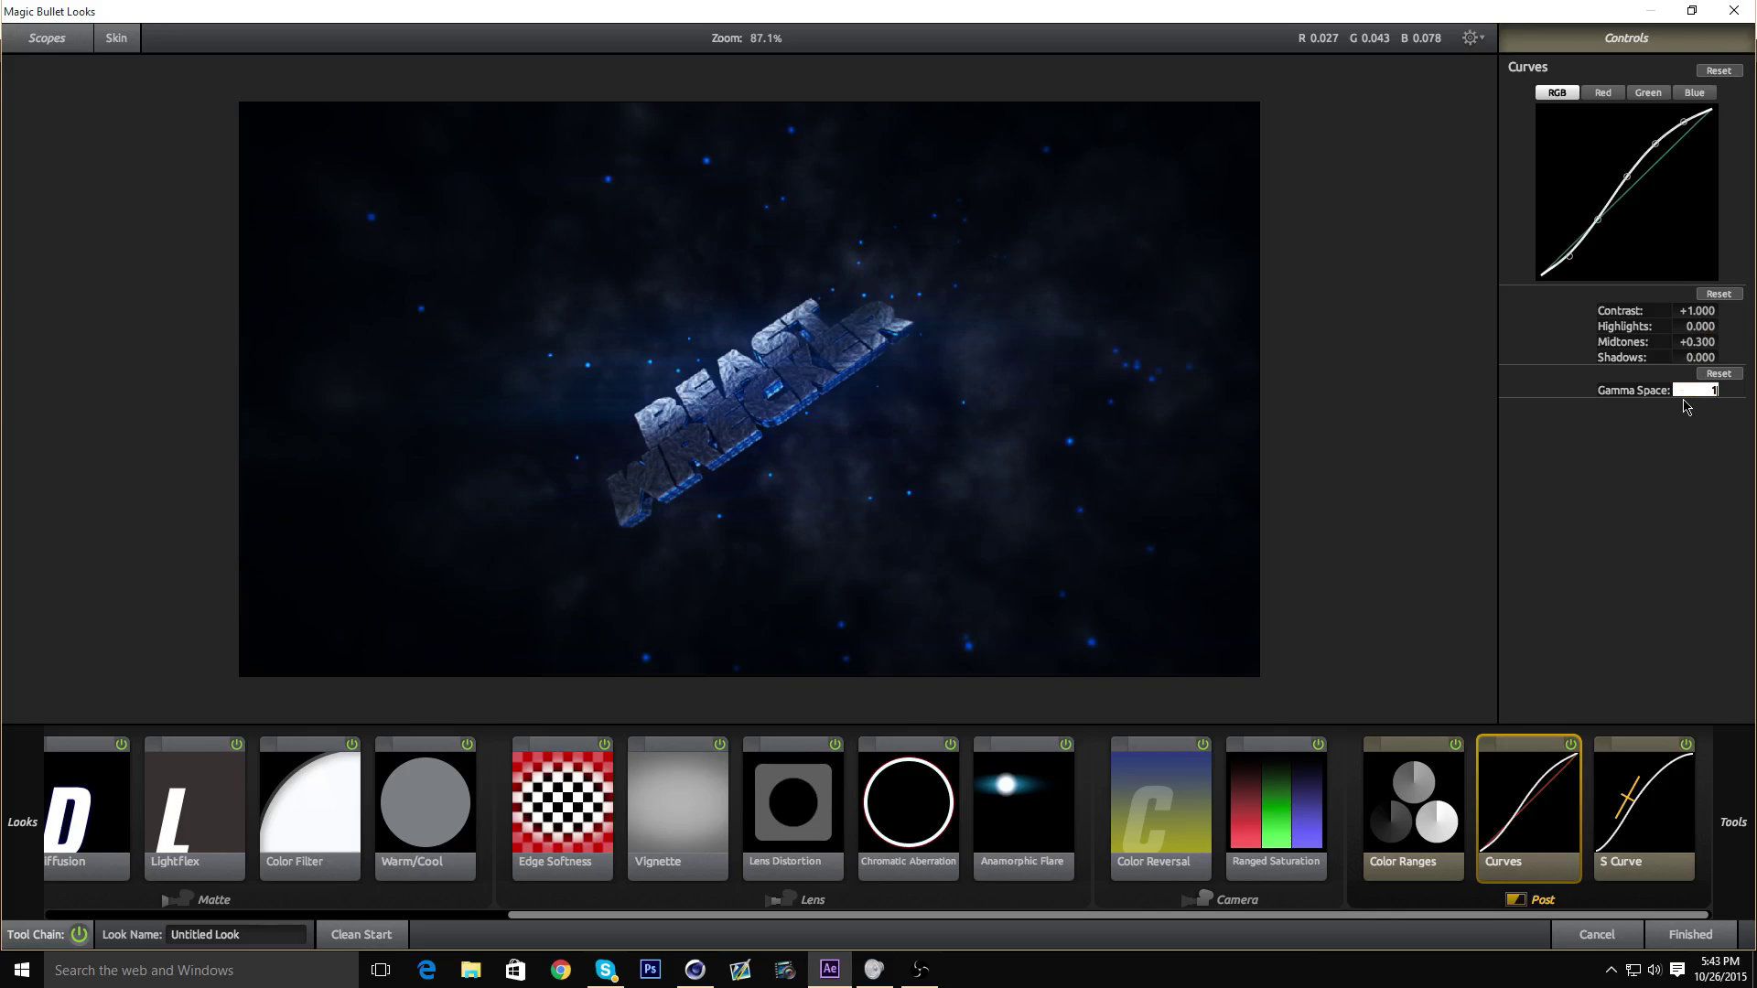
{"action": "key", "text": "Return"}
{"action": "mouse_move", "coordinate": [1701, 392]}
{"action": "left_mouse_down"}
{"action": "mouse_move", "coordinate": [1656, 392]}
{"action": "mouse_move", "coordinate": [1743, 391]}
{"action": "mouse_move", "coordinate": [1713, 391]}
{"action": "left_mouse_up"}
{"action": "left_click", "coordinate": [1696, 391]}
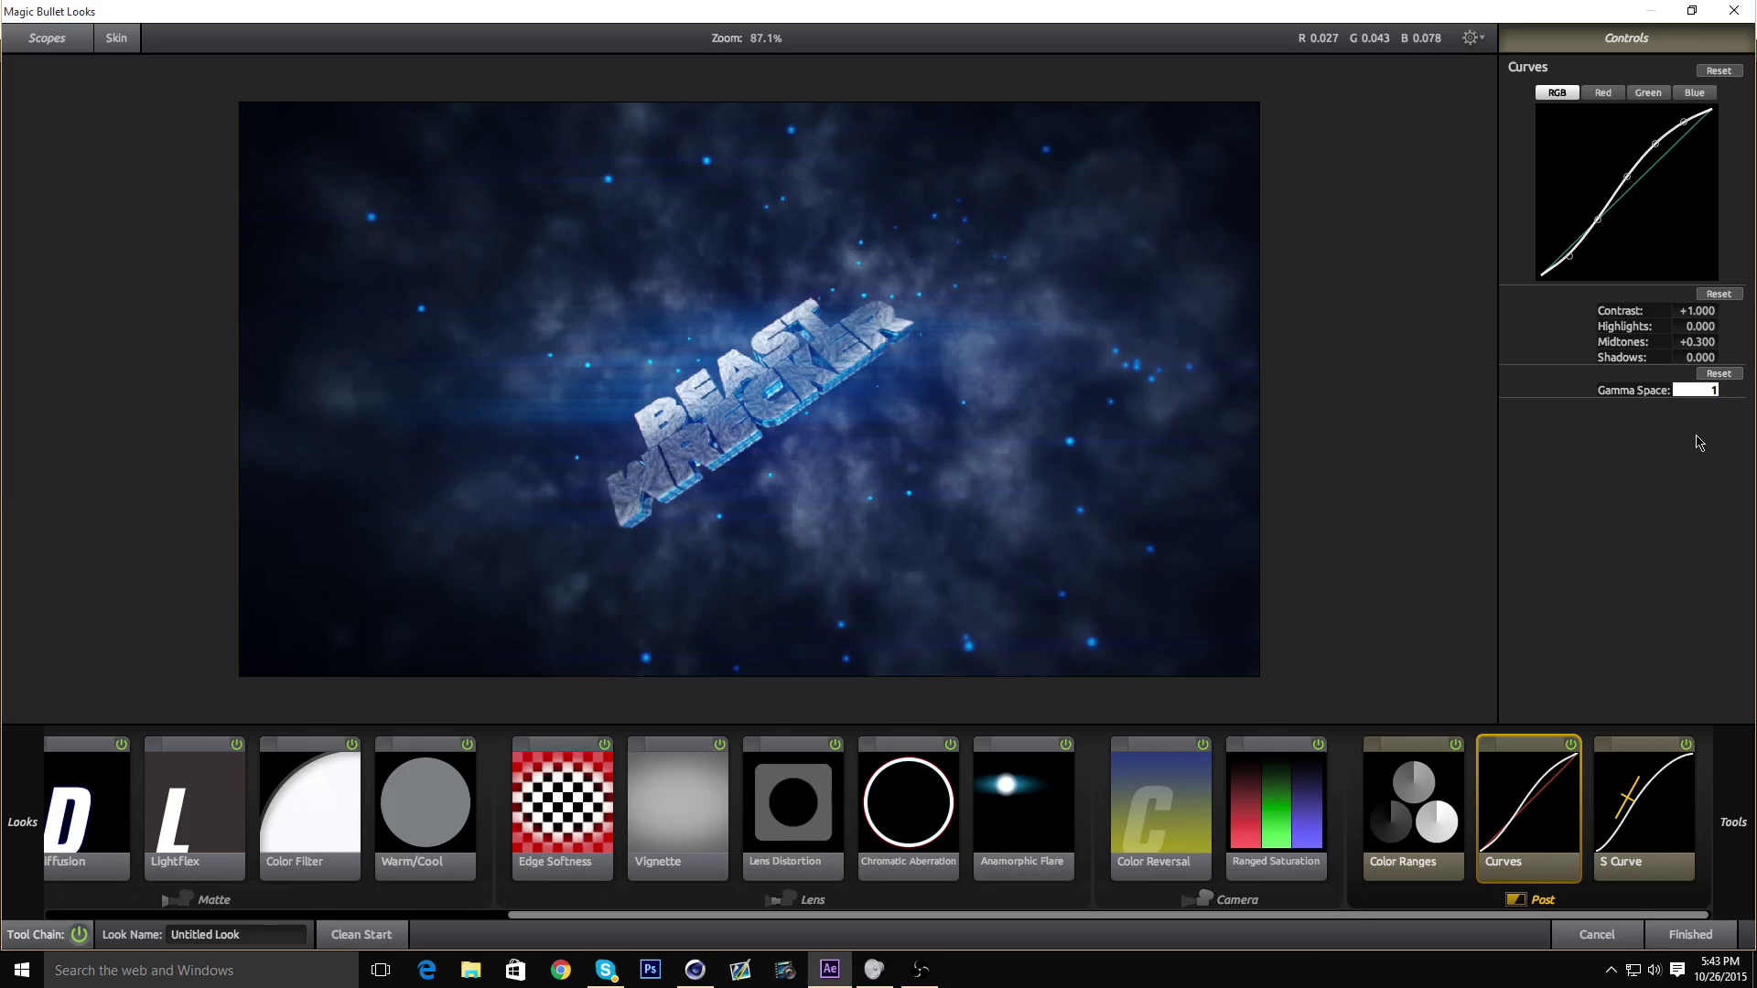
{"action": "key", "text": "Return"}
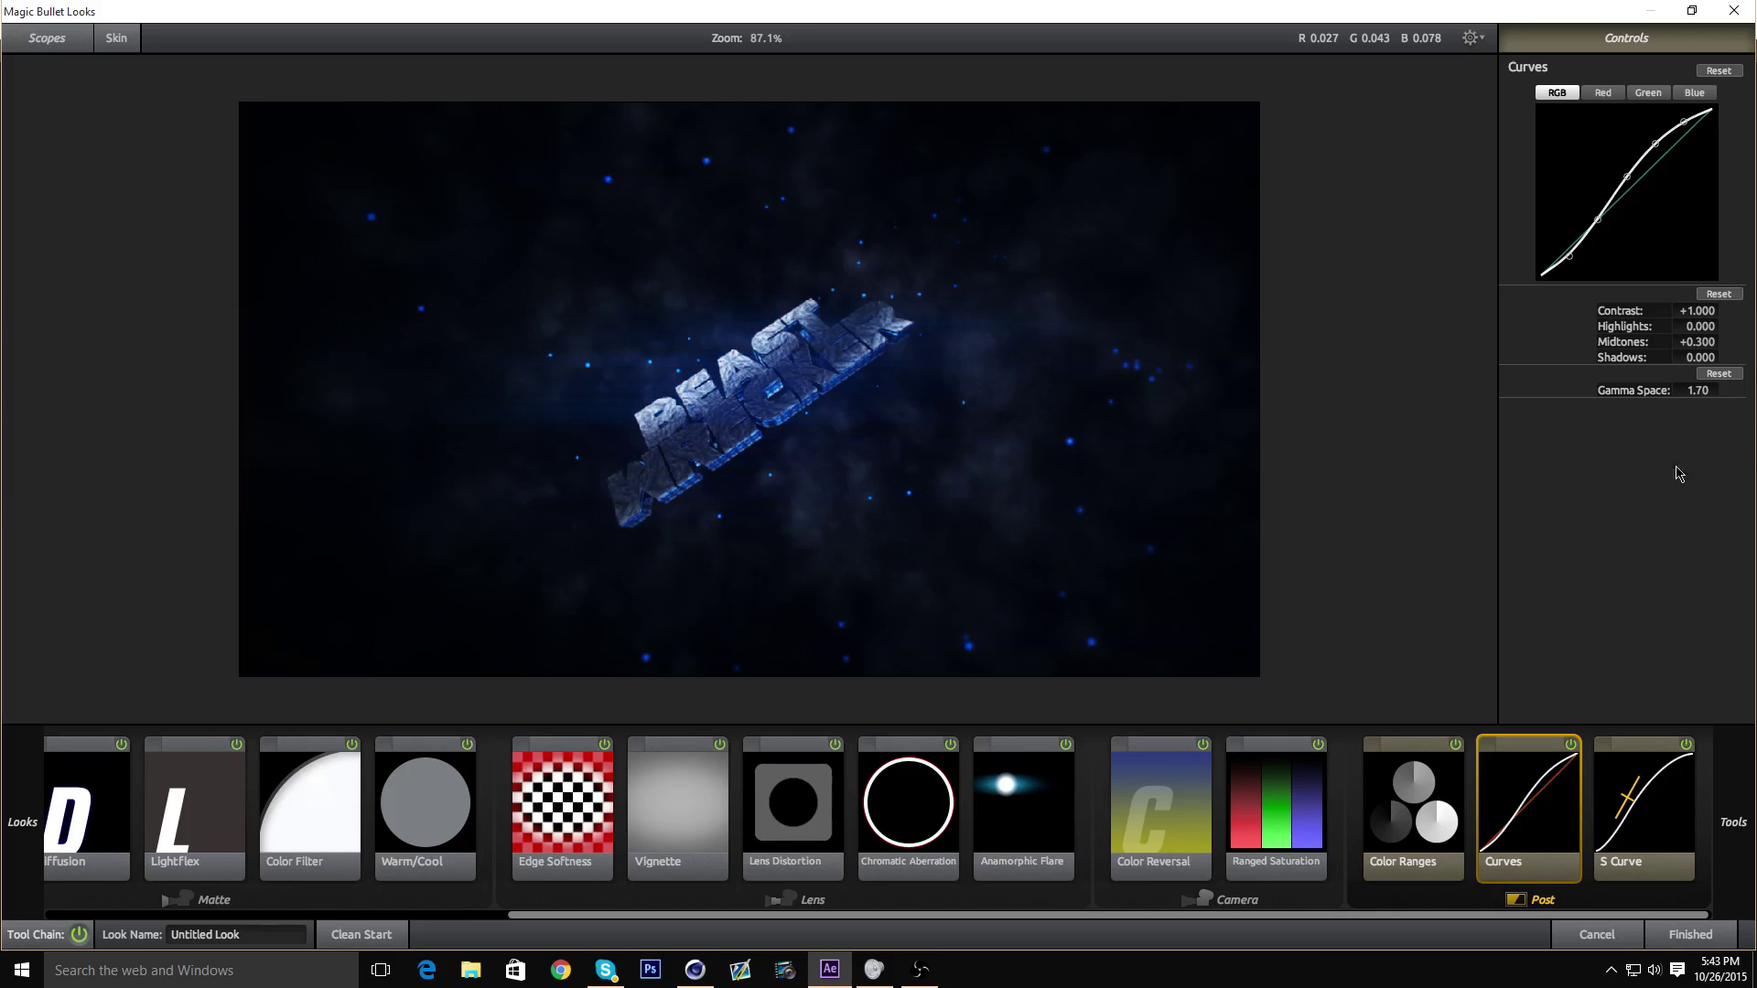
- Inspect the title's texture and glowing edges up close and in the whole frame
{"action": "scroll", "coordinate": [762, 409], "scroll_direction": "up", "scroll_amount": 3}
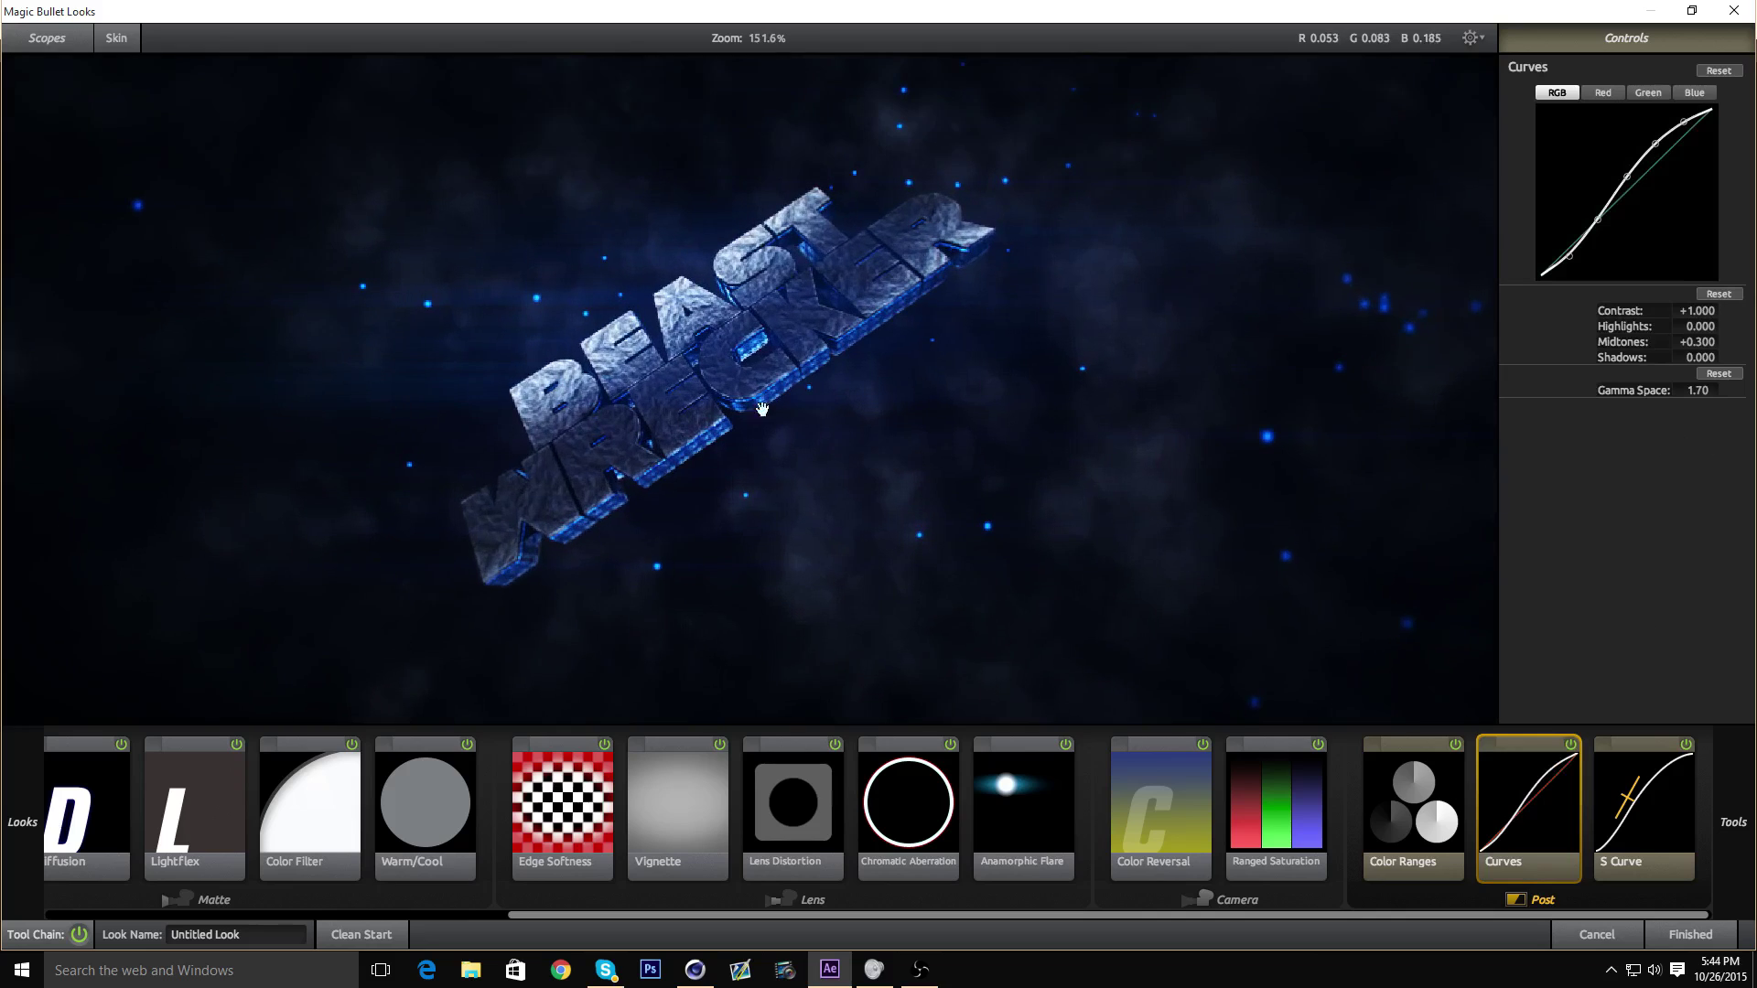
{"action": "left_click_drag", "start_coordinate": [762, 409], "coordinate": [958, 487]}
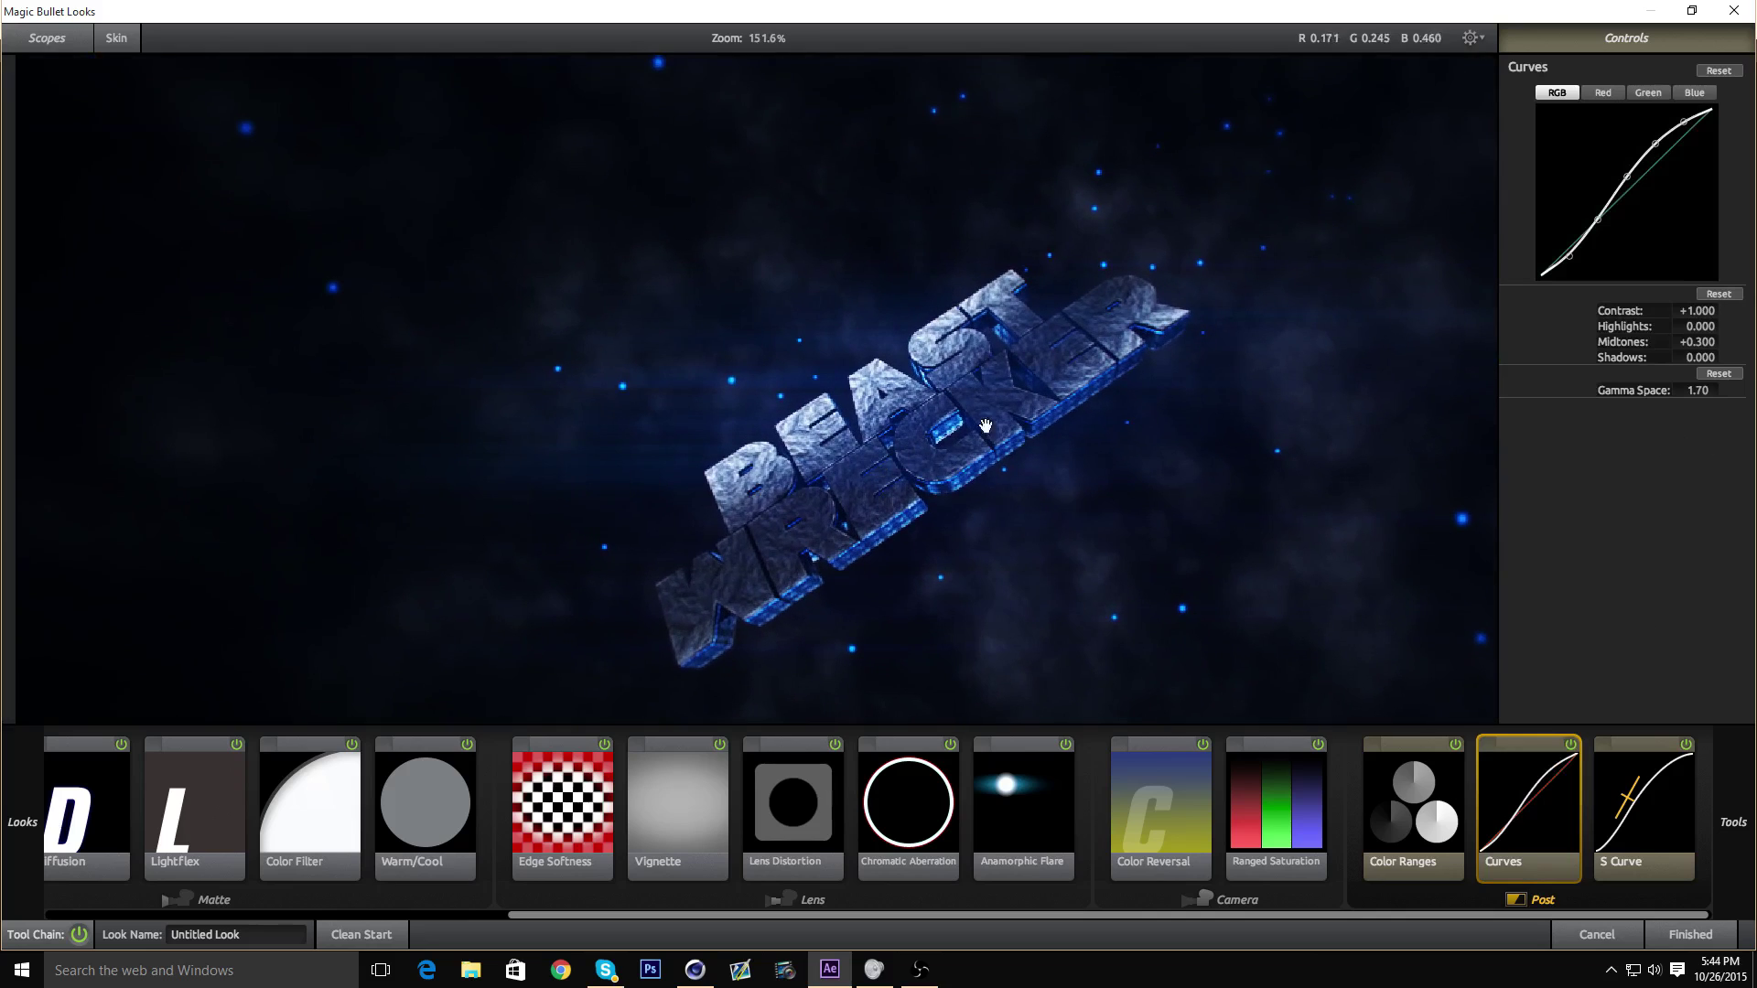
{"action": "left_click", "coordinate": [1638, 765]}
{"action": "left_click", "coordinate": [1567, 787]}
{"action": "left_click_drag", "start_coordinate": [751, 370], "coordinate": [516, 268]}
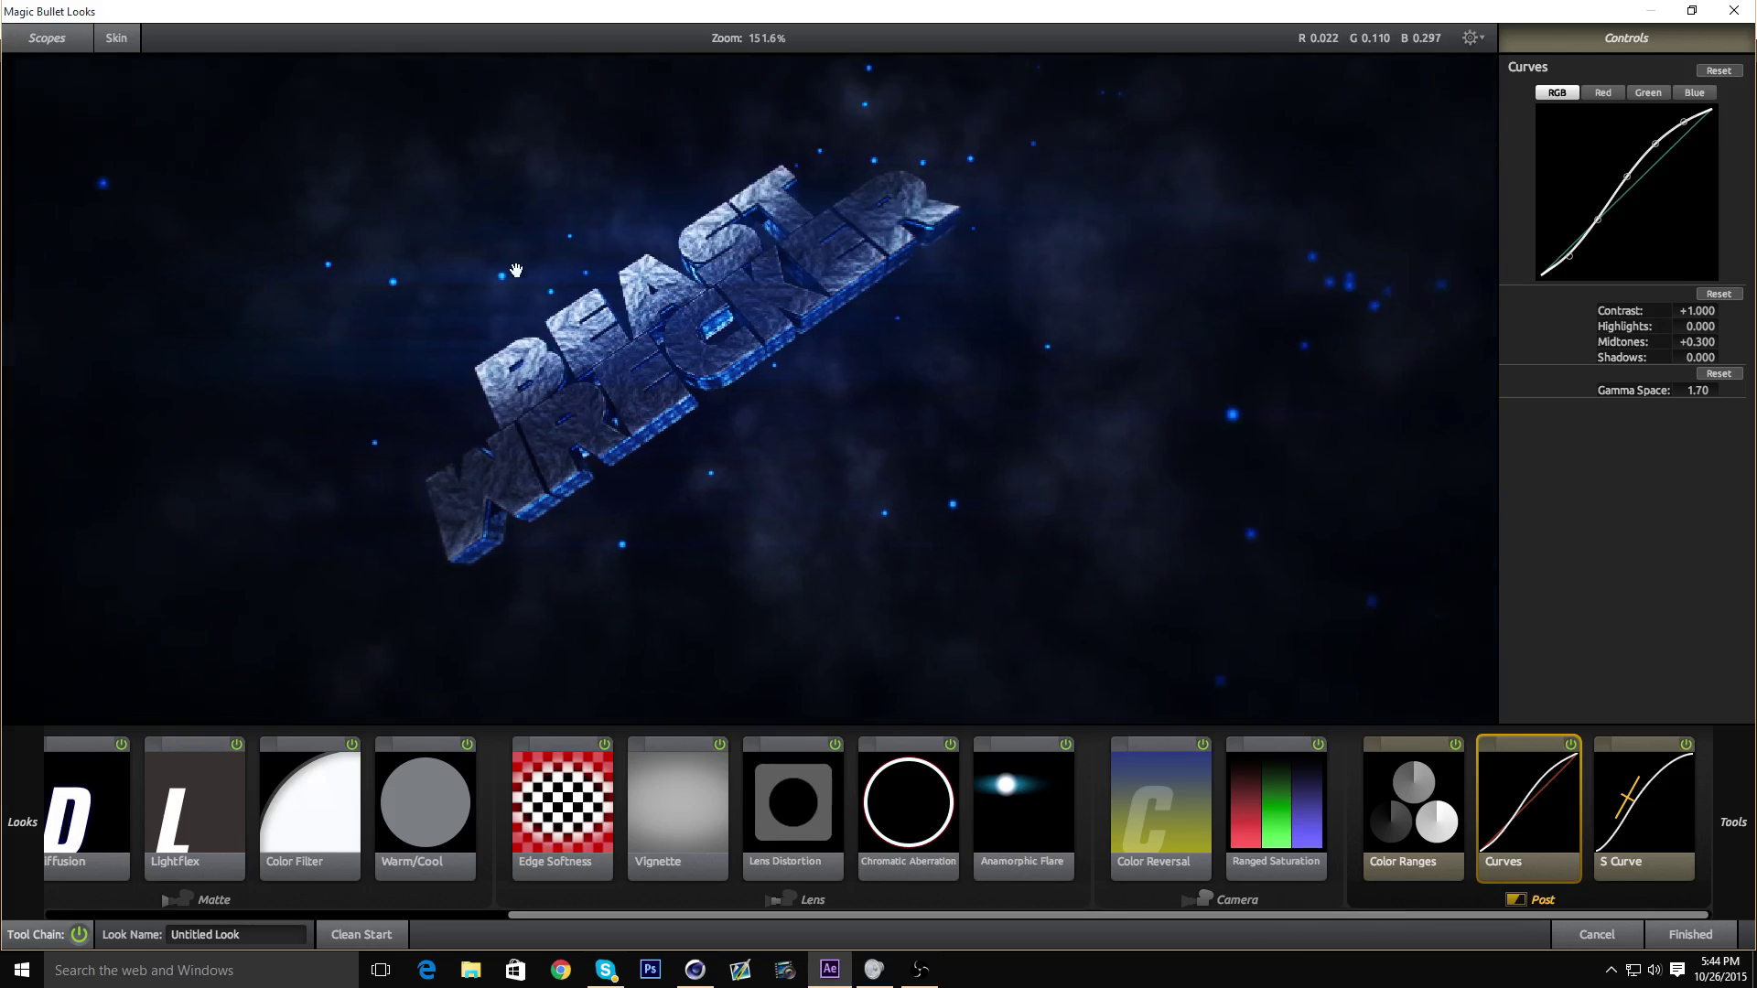
{"action": "scroll", "coordinate": [710, 318], "scroll_direction": "down", "scroll_amount": 7}
{"action": "scroll", "coordinate": [710, 317], "scroll_direction": "up", "scroll_amount": 5}
{"action": "scroll", "coordinate": [699, 332], "scroll_direction": "down", "scroll_amount": 4}
{"action": "scroll", "coordinate": [699, 333], "scroll_direction": "up", "scroll_amount": 3}
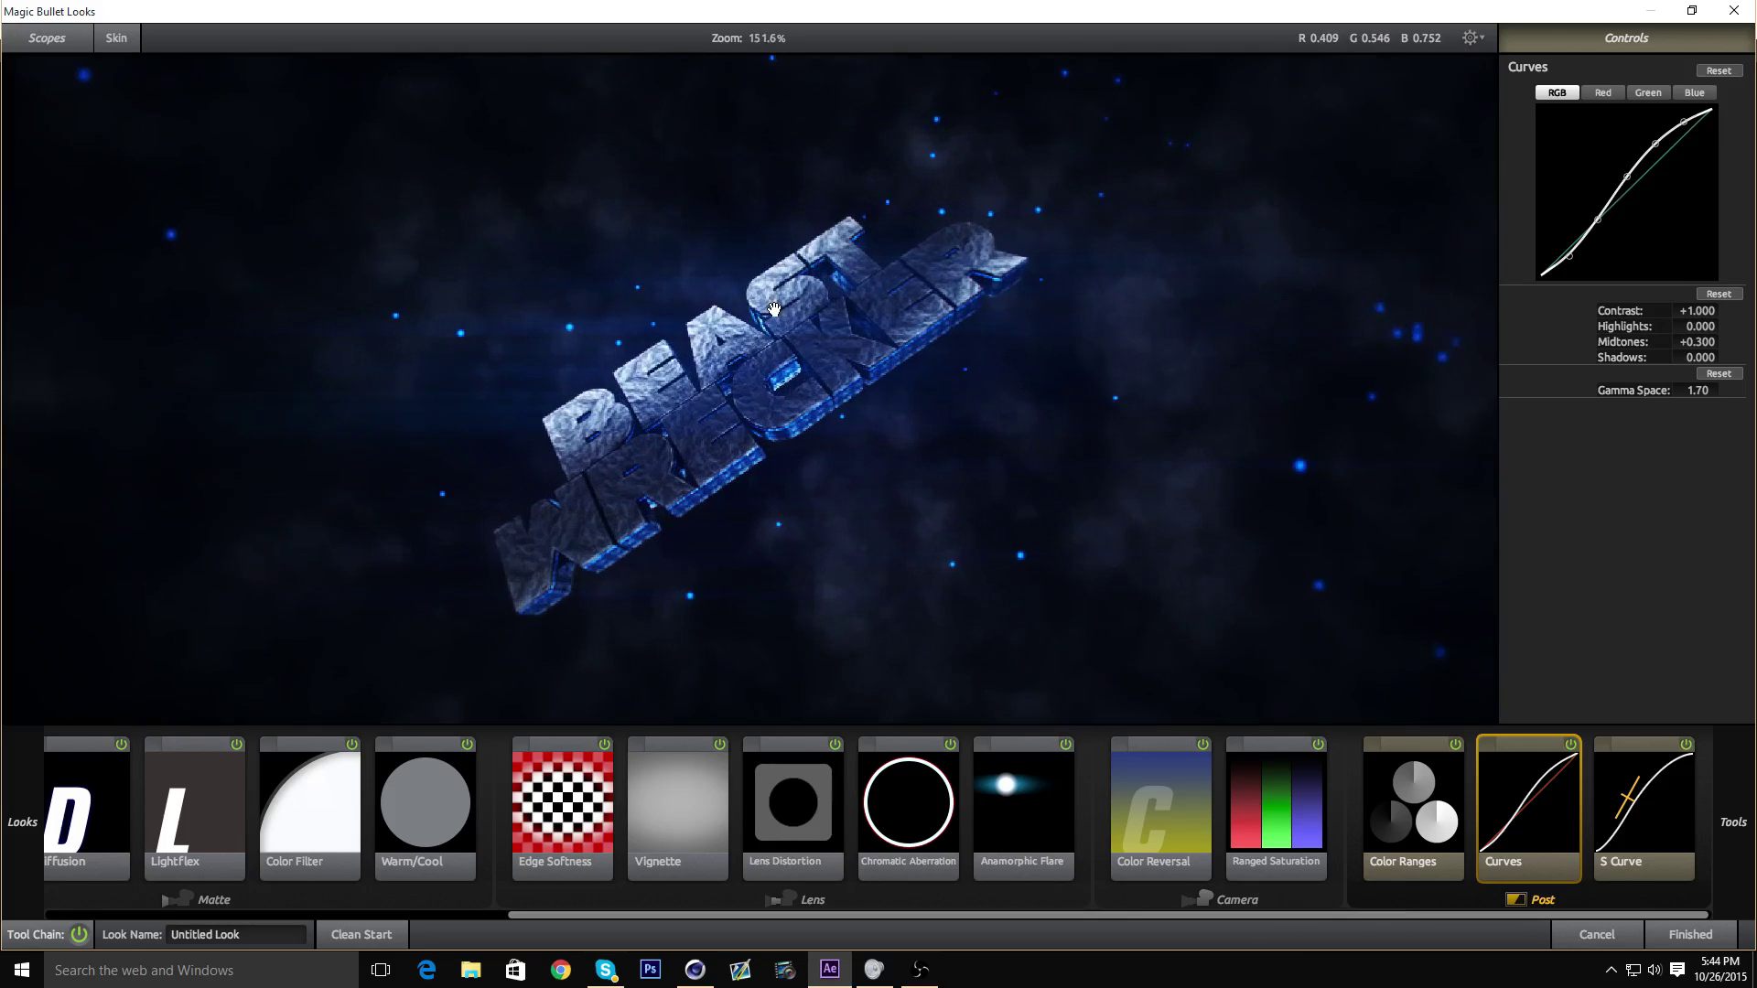
- Set the contrast of the Post stage's S Curve tool to 0.800
{"action": "left_click", "coordinate": [1622, 847]}
{"action": "scroll", "coordinate": [889, 351], "scroll_direction": "down", "scroll_amount": 2}
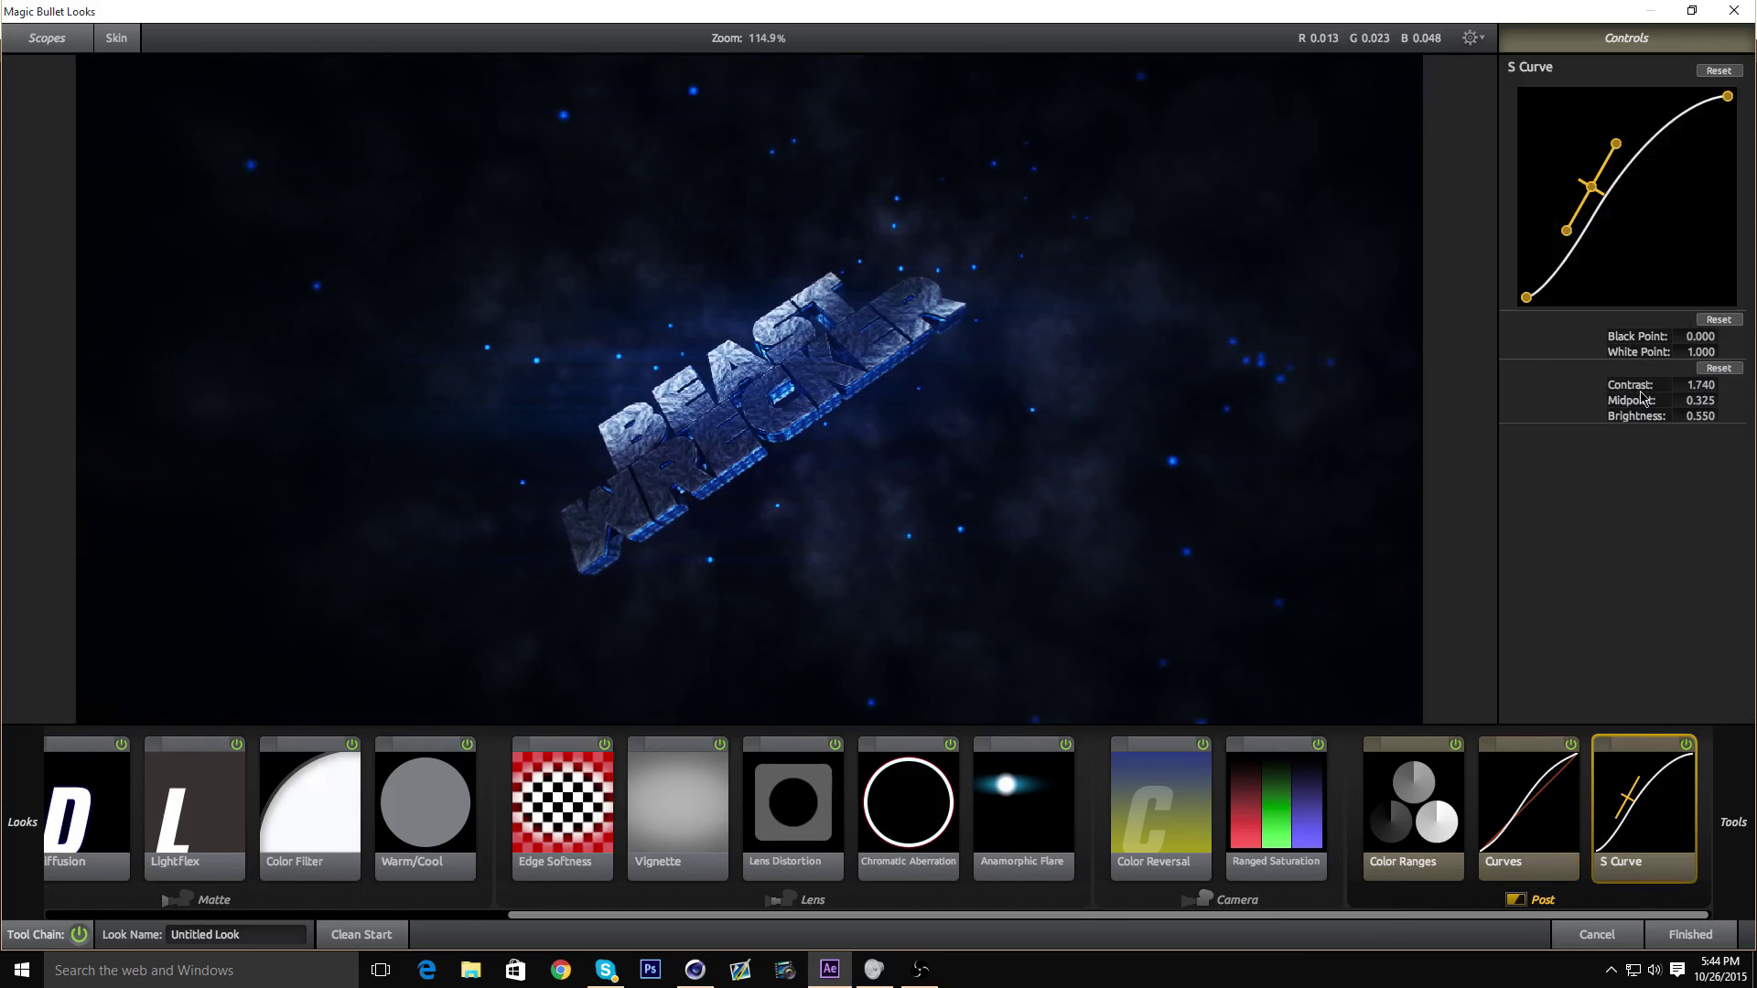
{"action": "left_click", "coordinate": [1691, 385]}
{"action": "key", "text": "Return"}
{"action": "scroll", "coordinate": [958, 535], "scroll_direction": "down", "scroll_amount": 1}
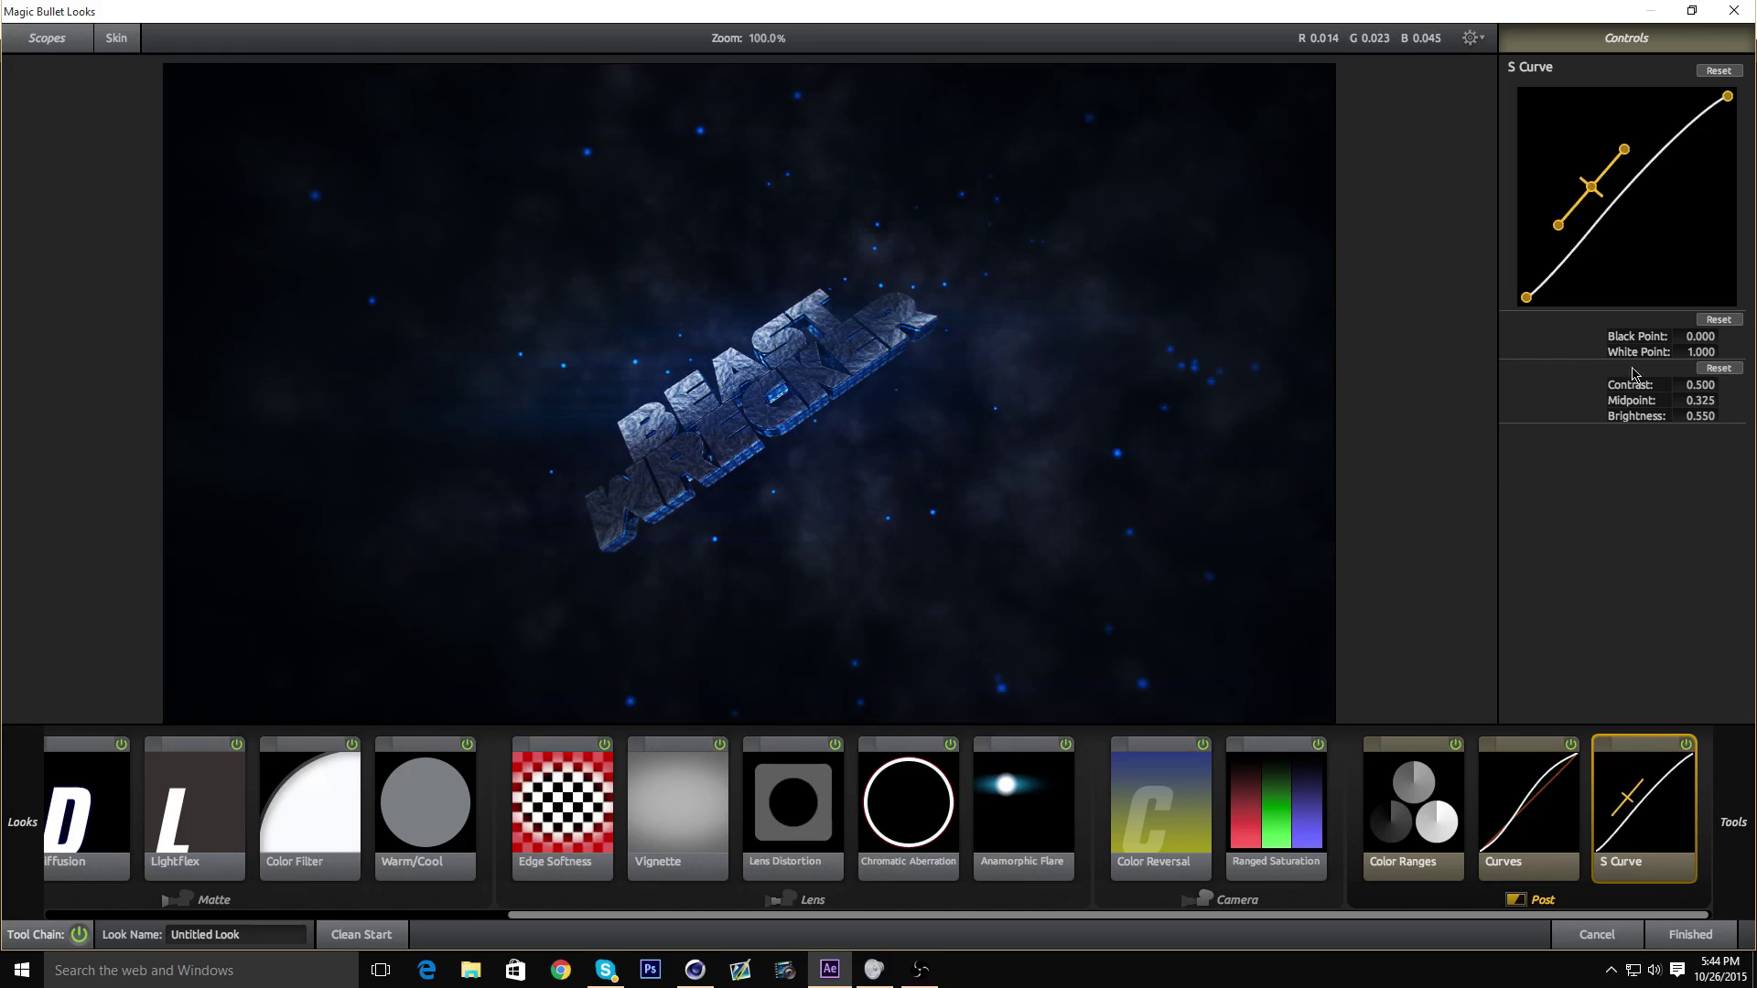
{"action": "left_click", "coordinate": [1695, 384]}
{"action": "type", "text": "0.8"}
{"action": "key", "text": "Return"}
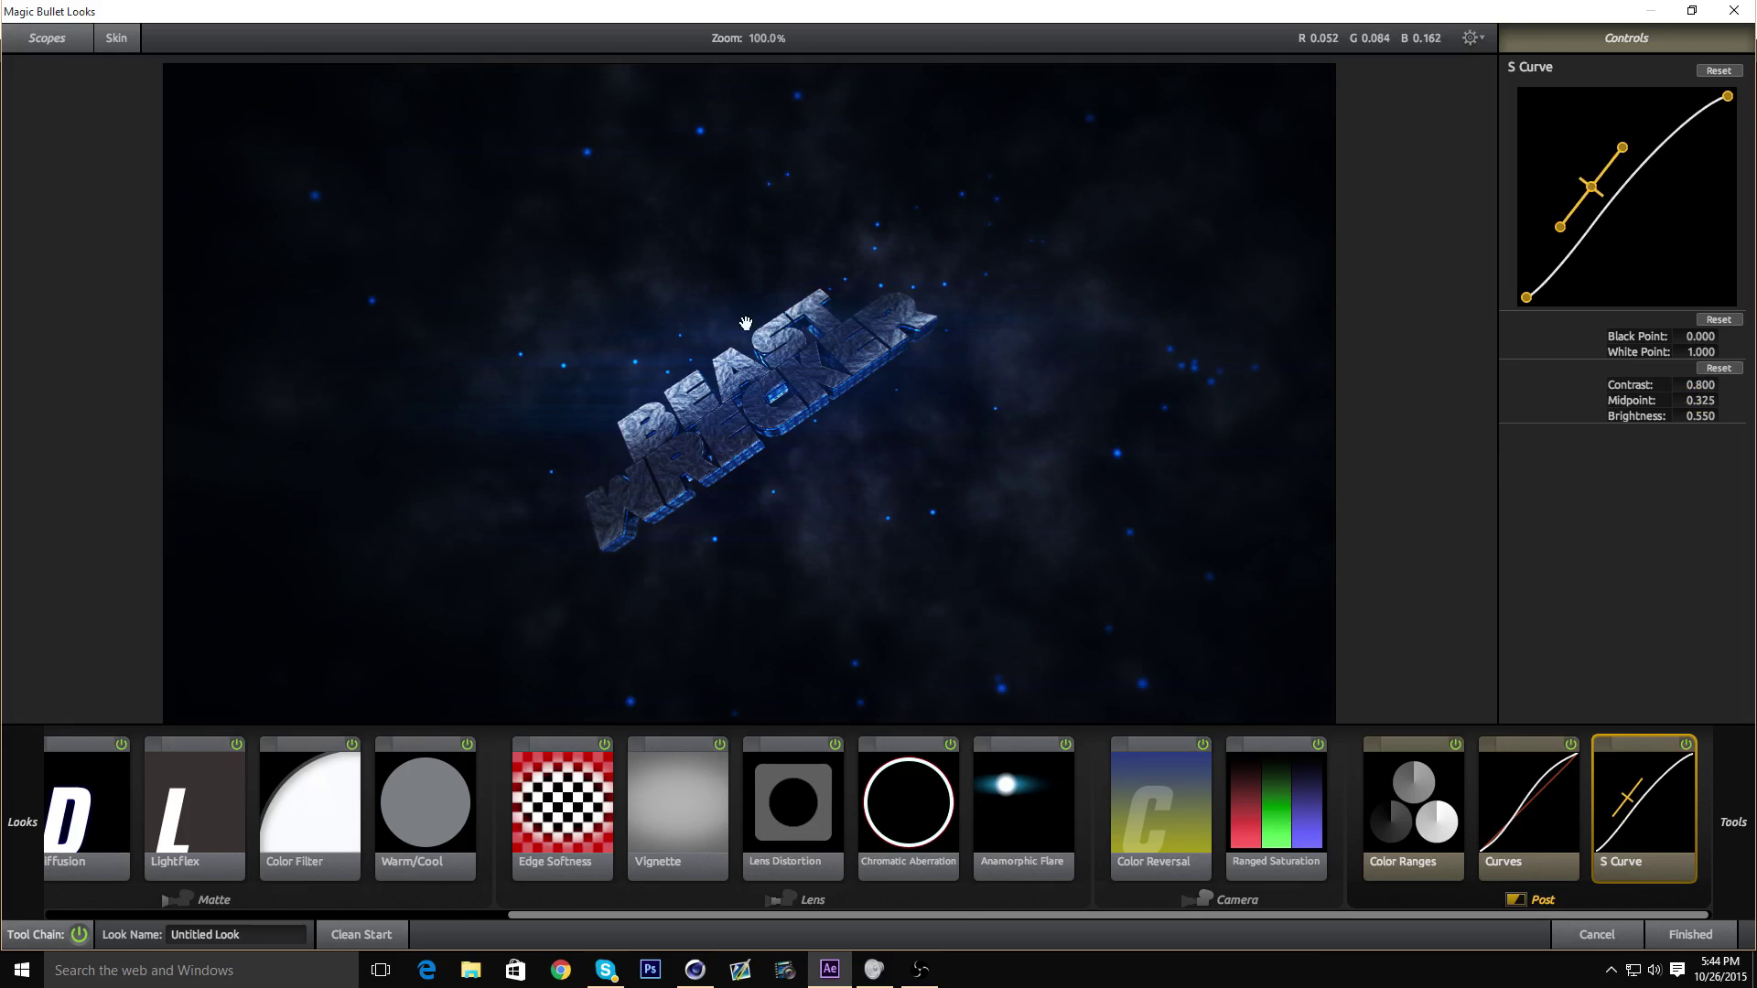
- Compare the enlarged title with the S Curve tool switched off and on
{"action": "scroll", "coordinate": [816, 338], "scroll_direction": "up", "scroll_amount": 3}
{"action": "scroll", "coordinate": [816, 338], "scroll_direction": "up", "scroll_amount": 1}
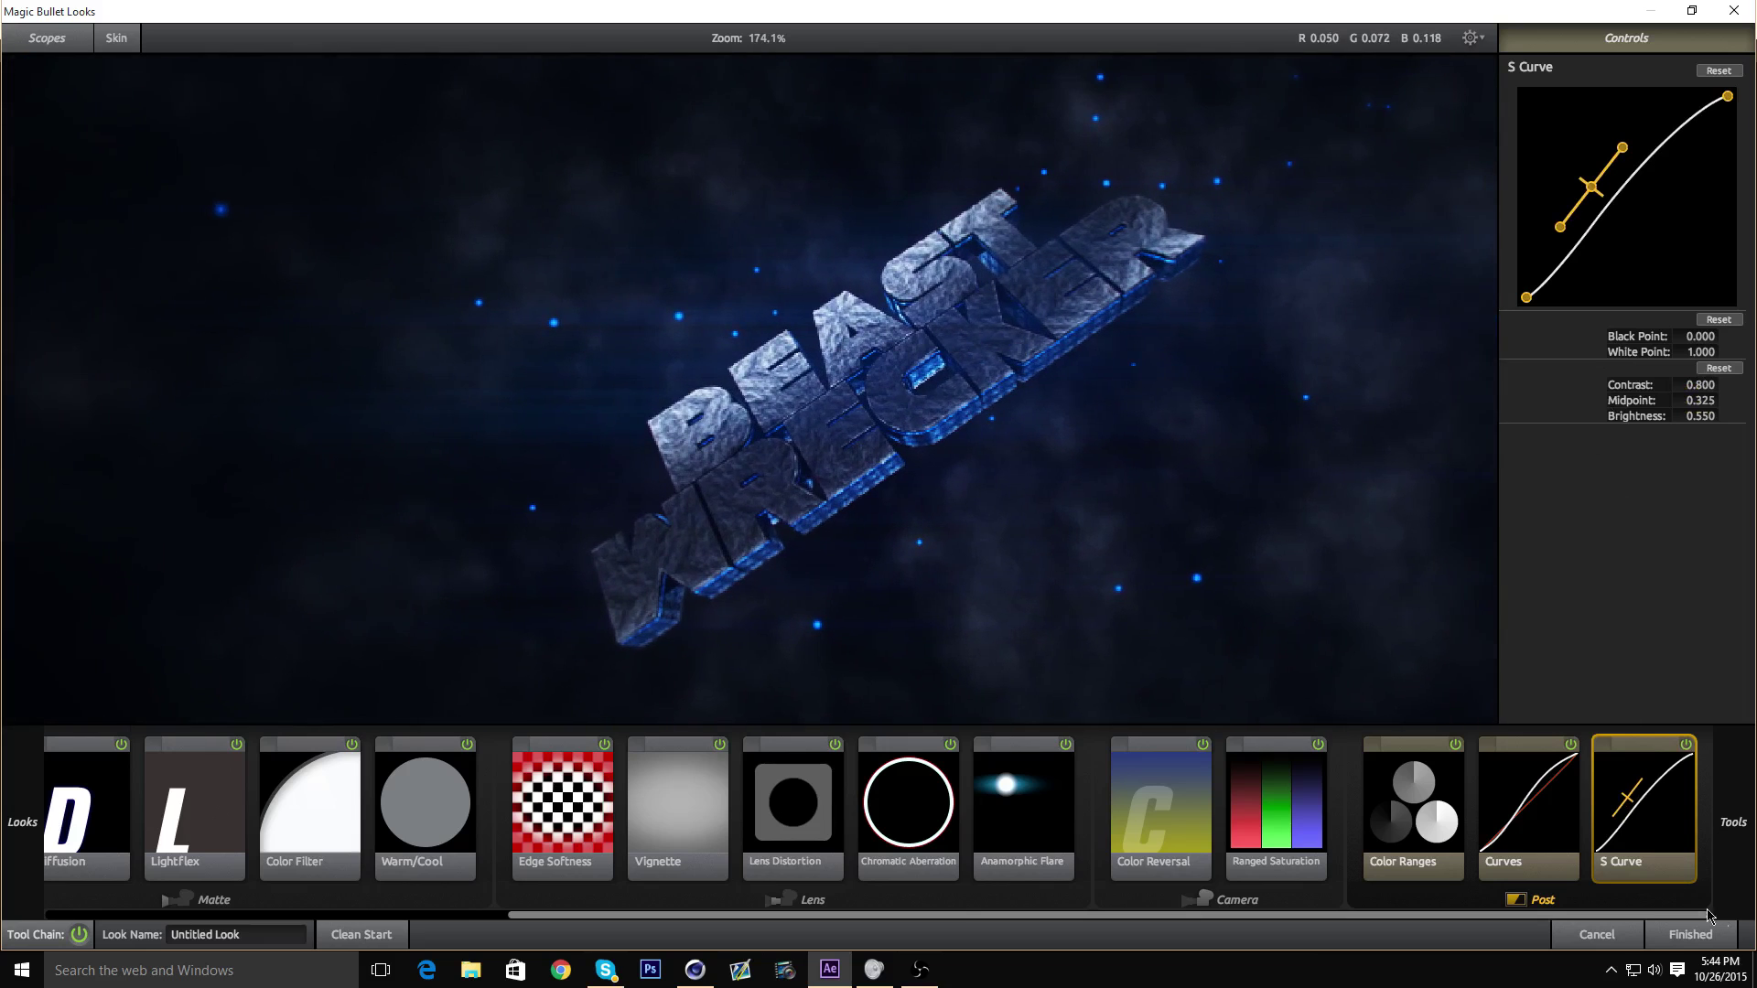
{"action": "left_click", "coordinate": [1732, 822]}
{"action": "left_click", "coordinate": [1686, 745]}
{"action": "left_click", "coordinate": [1686, 747]}
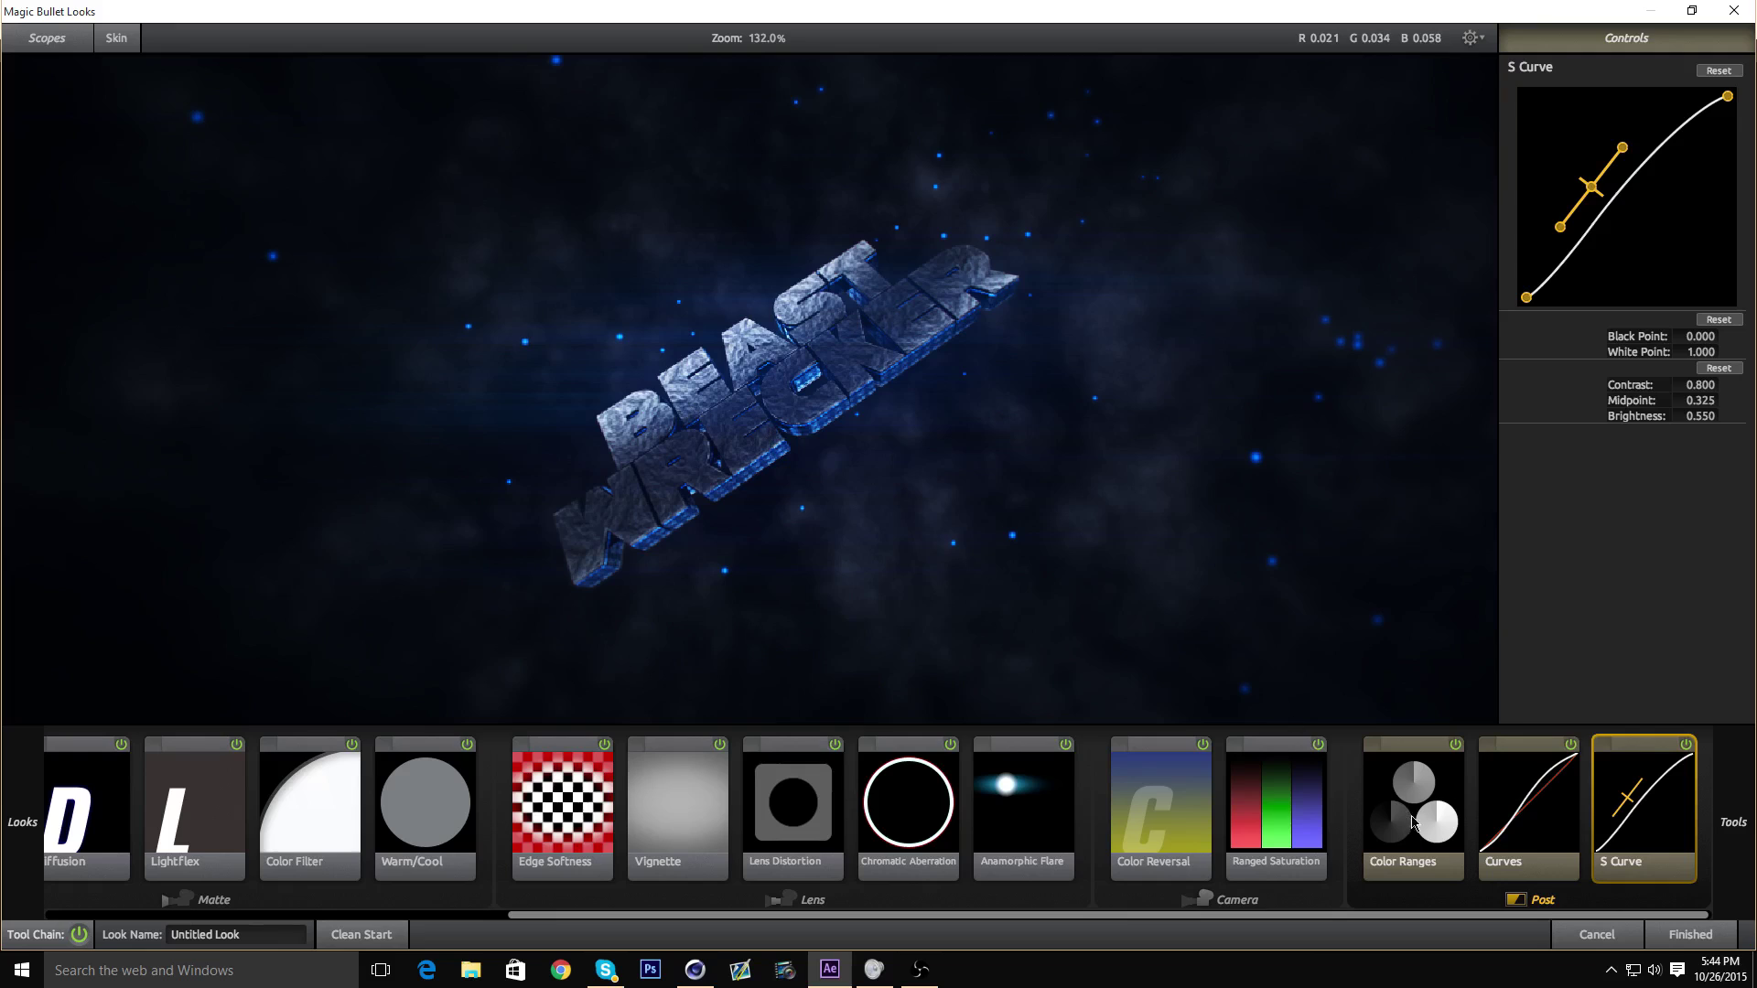
- Tint the Color Ranges highlights warm at R 1.102, G 1.054, B 0.844 and the midtones blue at R 0.904, G 0.994, B 1.101
{"action": "left_click", "coordinate": [1413, 822]}
{"action": "scroll", "coordinate": [644, 389], "scroll_direction": "down", "scroll_amount": 3}
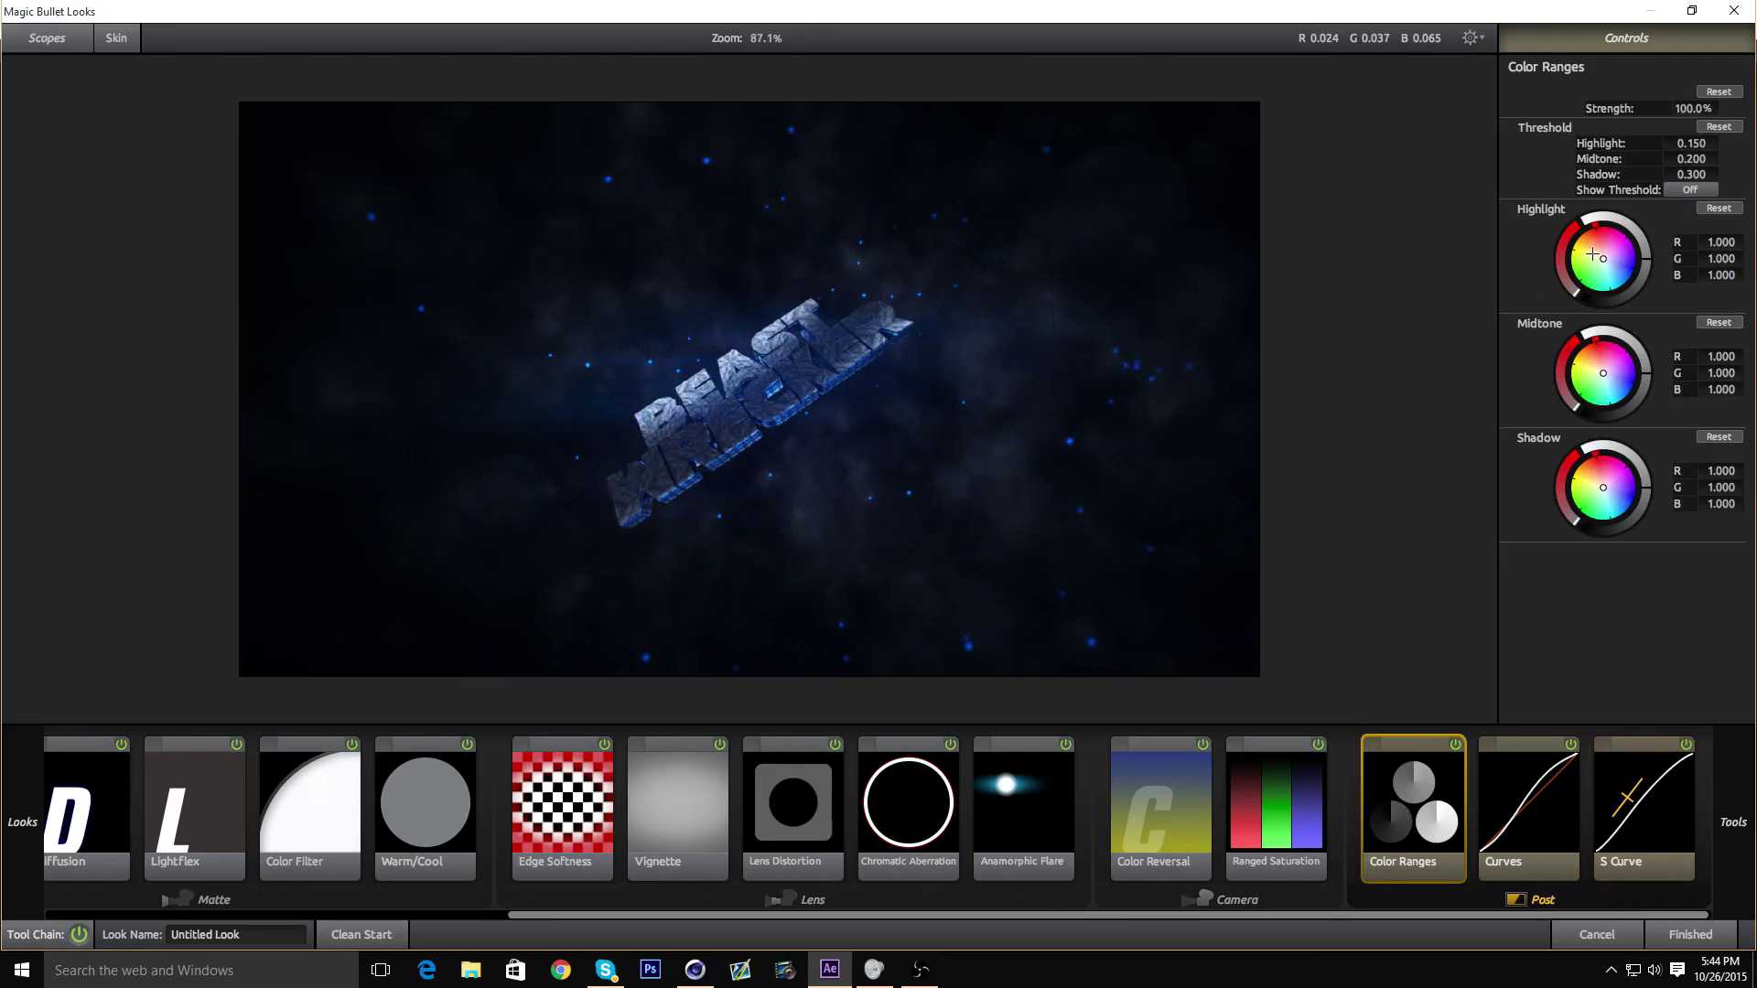
{"action": "left_click_drag", "start_coordinate": [1593, 255], "coordinate": [1592, 252]}
{"action": "scroll", "coordinate": [678, 306], "scroll_direction": "up", "scroll_amount": 9}
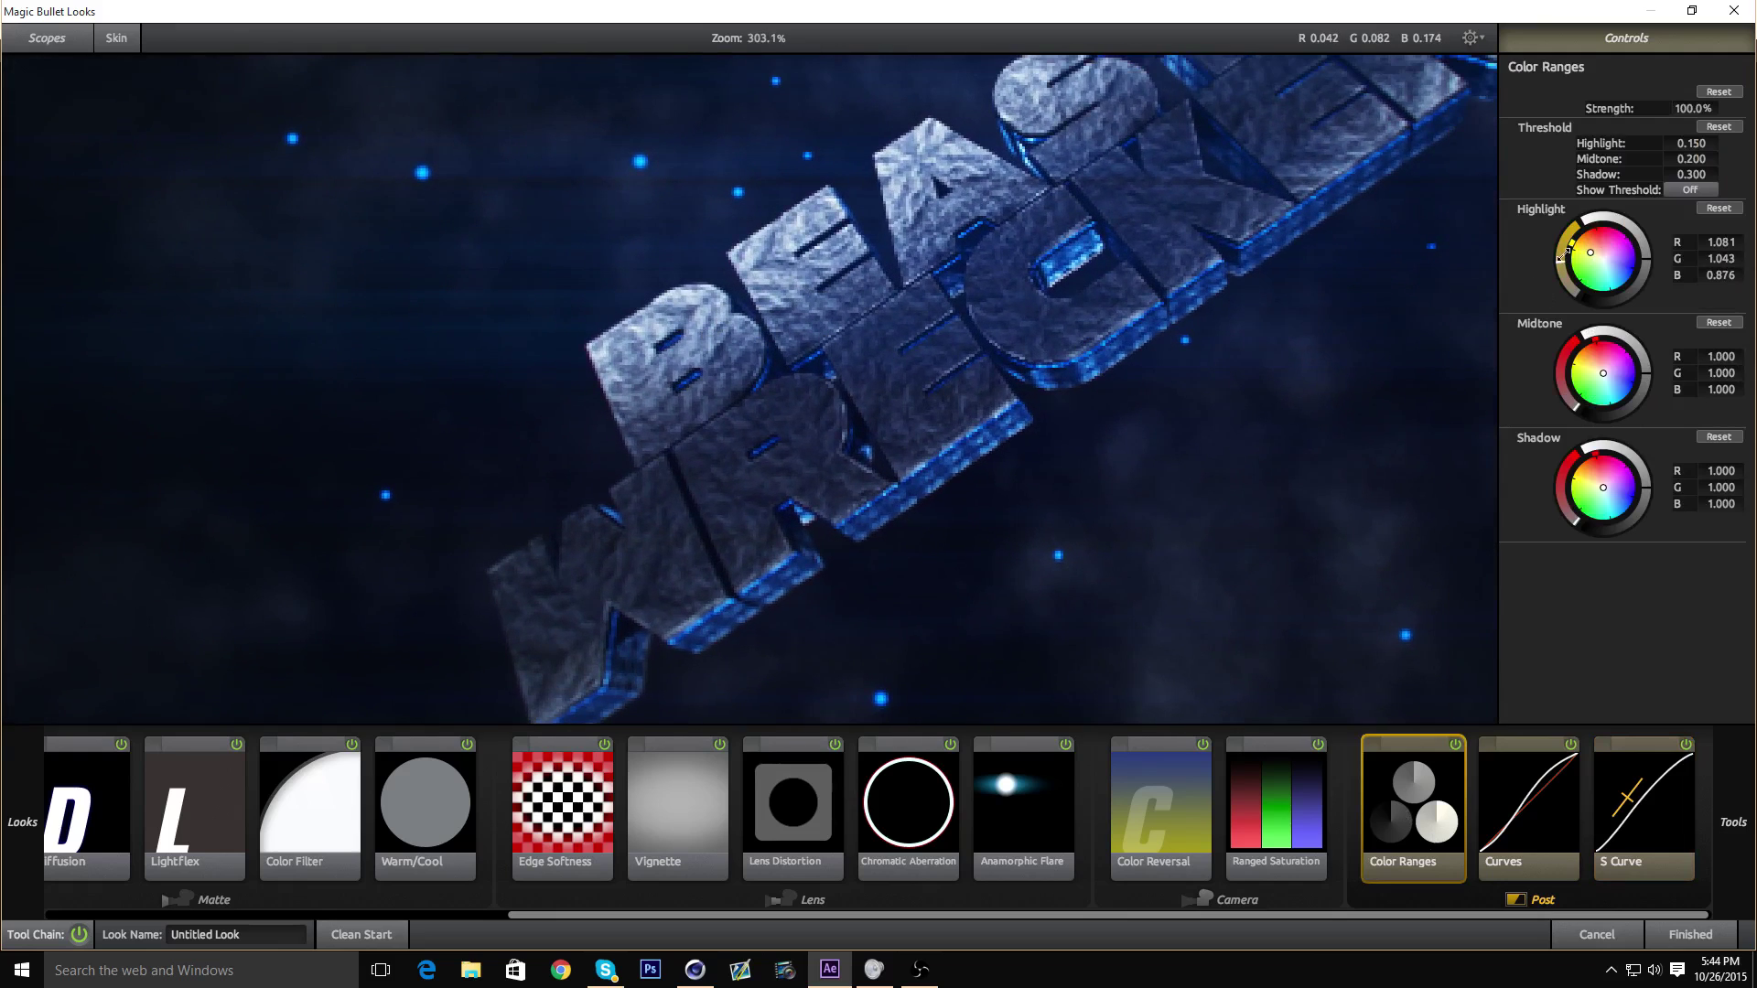
{"action": "left_click_drag", "start_coordinate": [1561, 261], "coordinate": [1560, 249]}
{"action": "left_click_drag", "start_coordinate": [1603, 373], "coordinate": [1618, 387]}
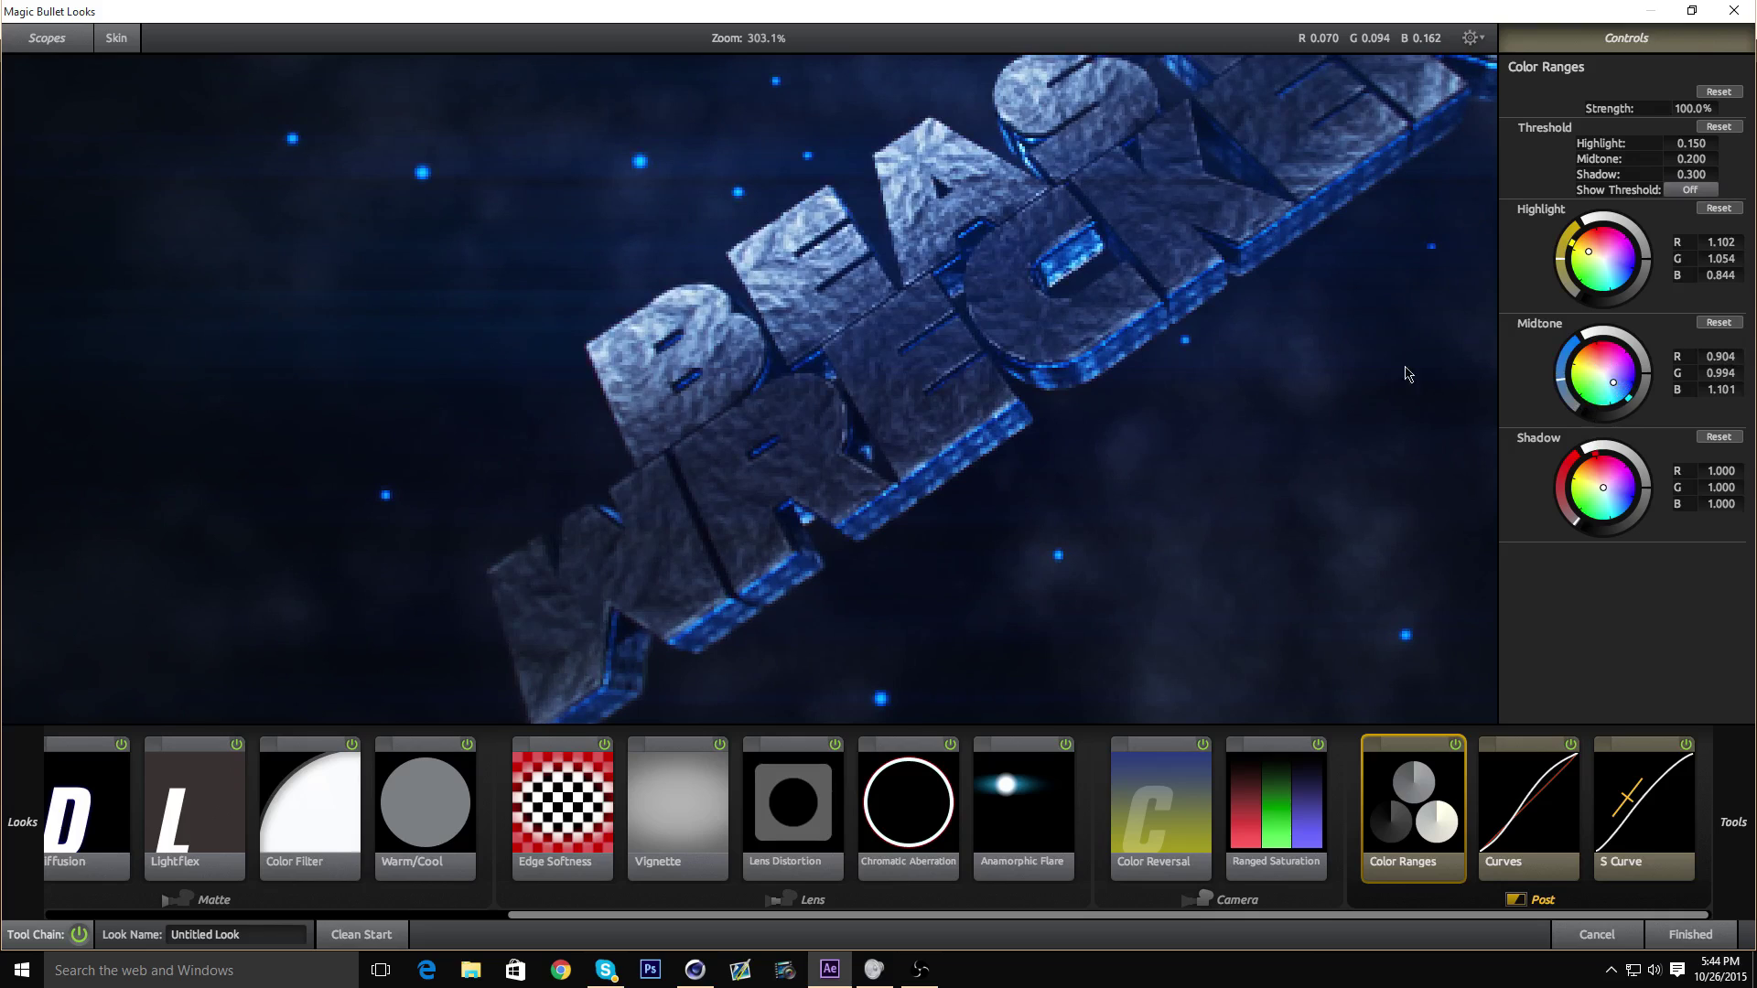
{"action": "scroll", "coordinate": [695, 246], "scroll_direction": "down", "scroll_amount": 5}
{"action": "left_click_drag", "start_coordinate": [698, 247], "coordinate": [760, 457]}
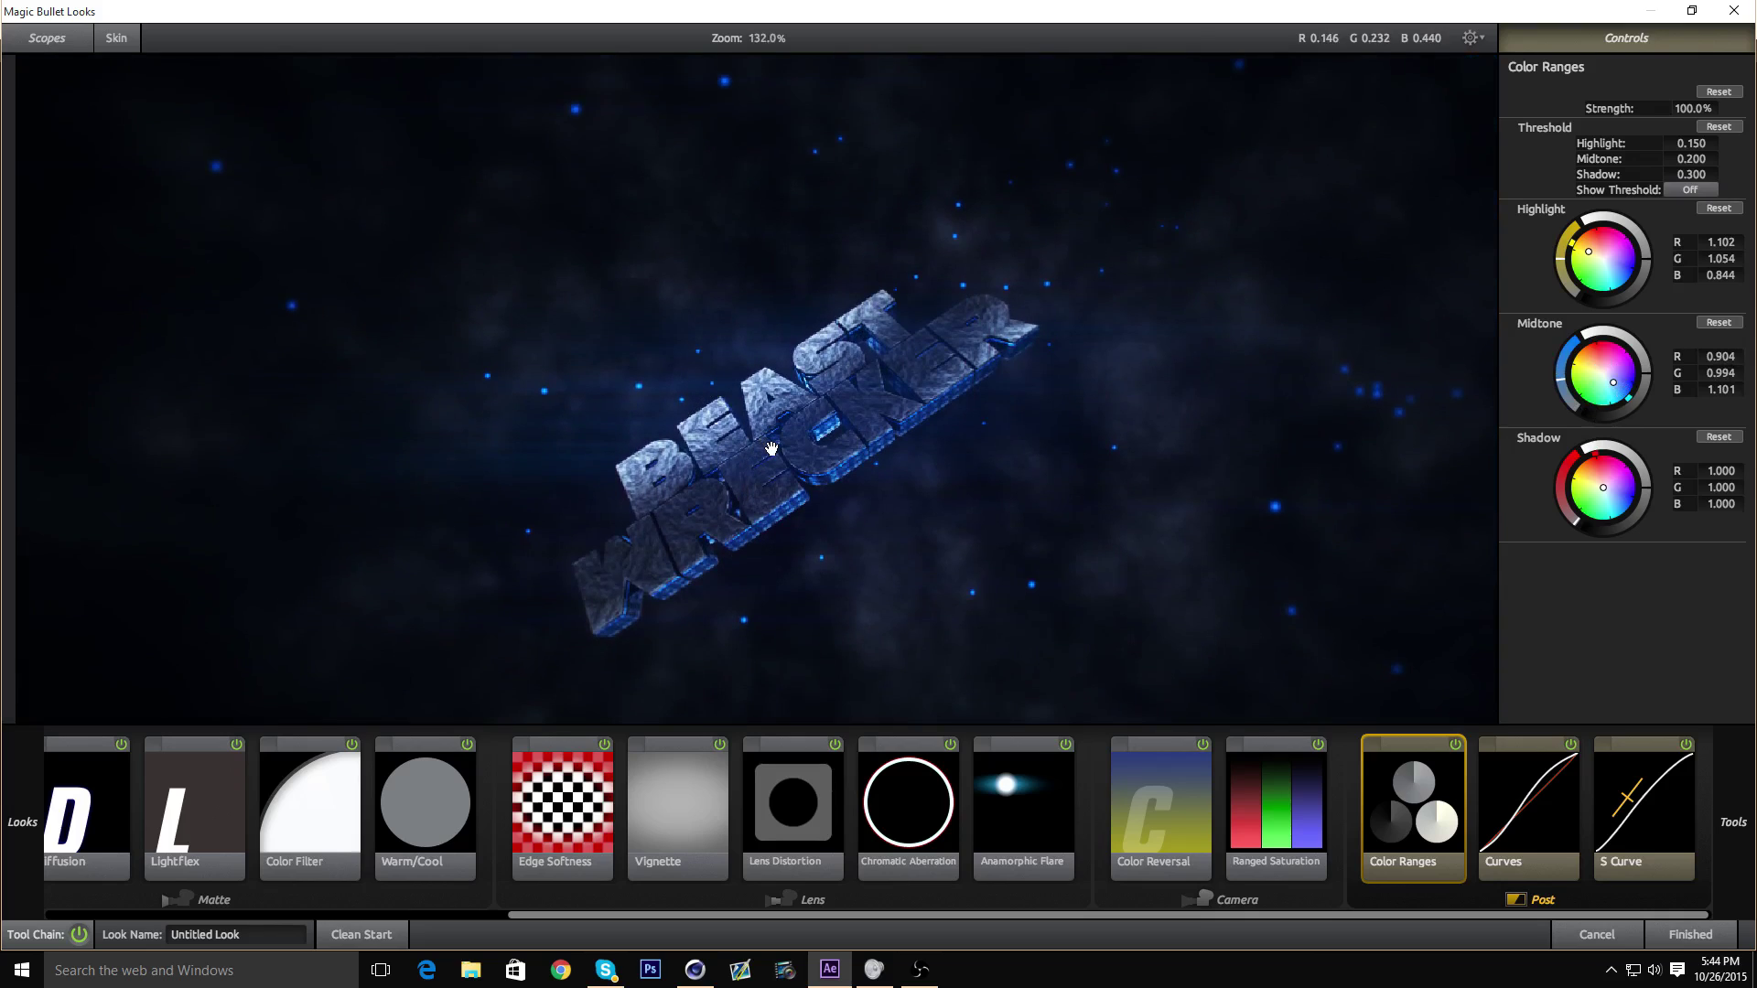
- Tint the Color Ranges shadows slightly blue at R 0.965, G 0.992, B 1.043 and compare the title with the tool off and on
{"action": "scroll", "coordinate": [789, 481], "scroll_direction": "down", "scroll_amount": 3}
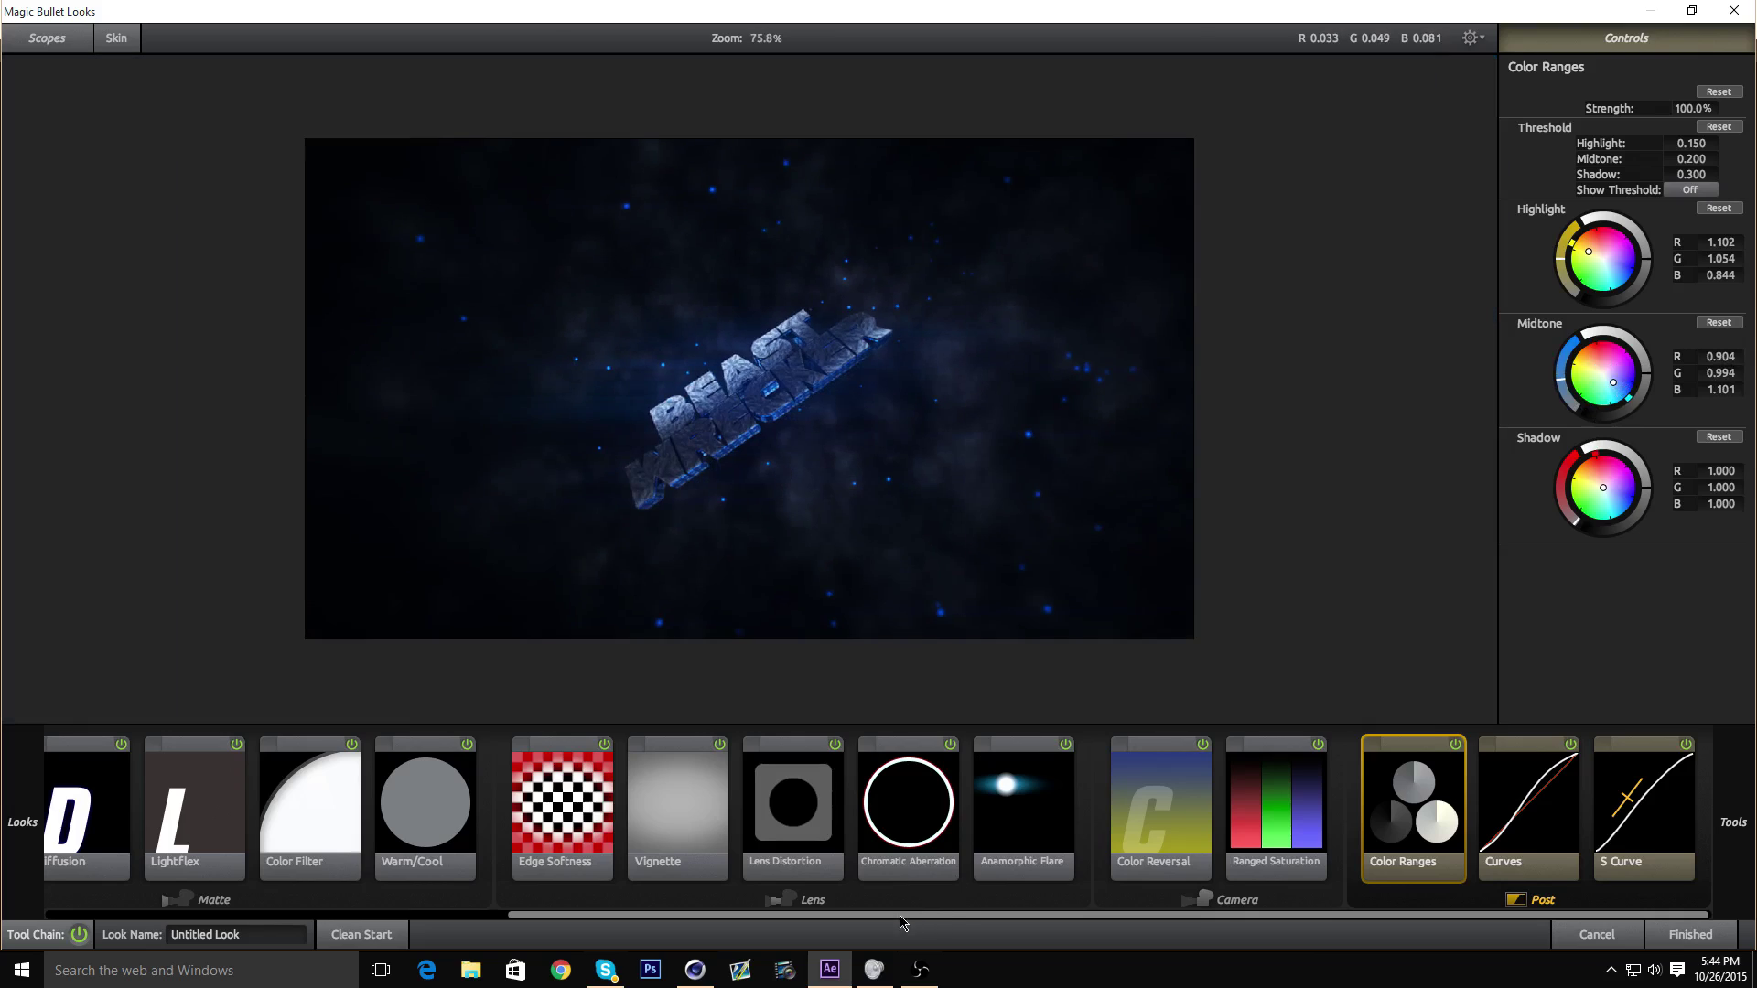
{"action": "mouse_move", "coordinate": [901, 916]}
{"action": "left_mouse_down"}
{"action": "mouse_move", "coordinate": [794, 922]}
{"action": "mouse_move", "coordinate": [915, 918]}
{"action": "left_mouse_up"}
{"action": "left_click", "coordinate": [302, 871]}
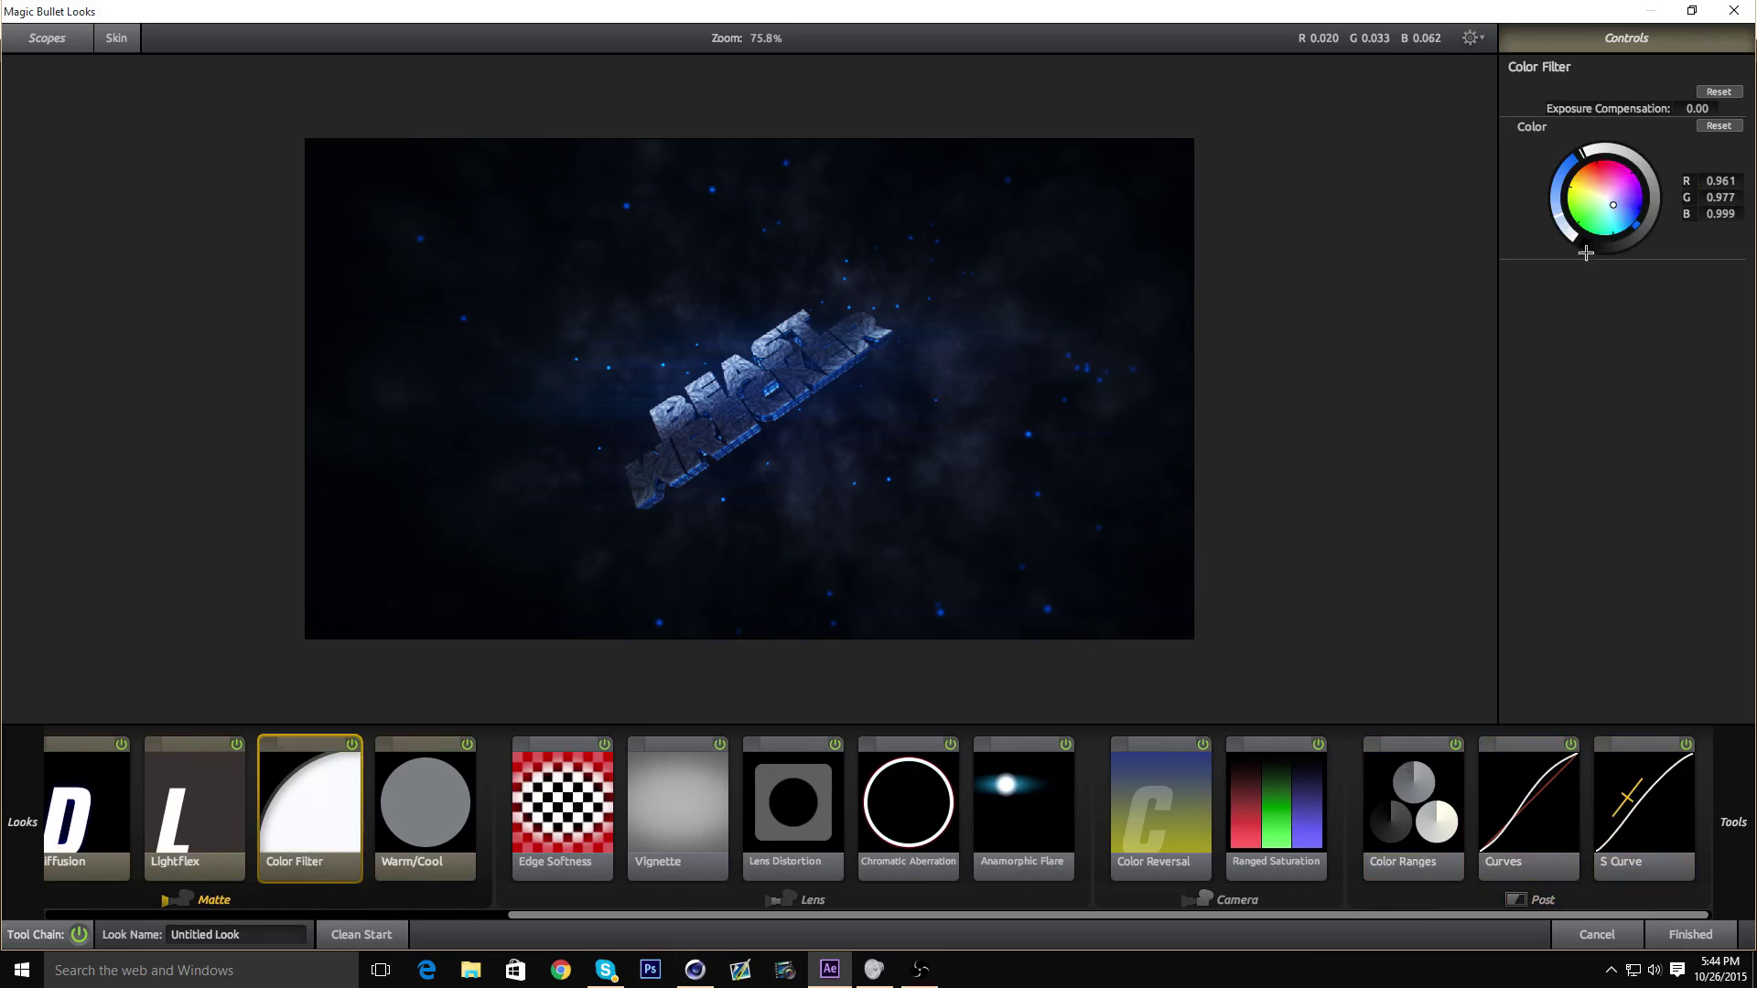
{"action": "left_click", "coordinate": [1431, 824]}
{"action": "left_click_drag", "start_coordinate": [1633, 493], "coordinate": [1610, 499]}
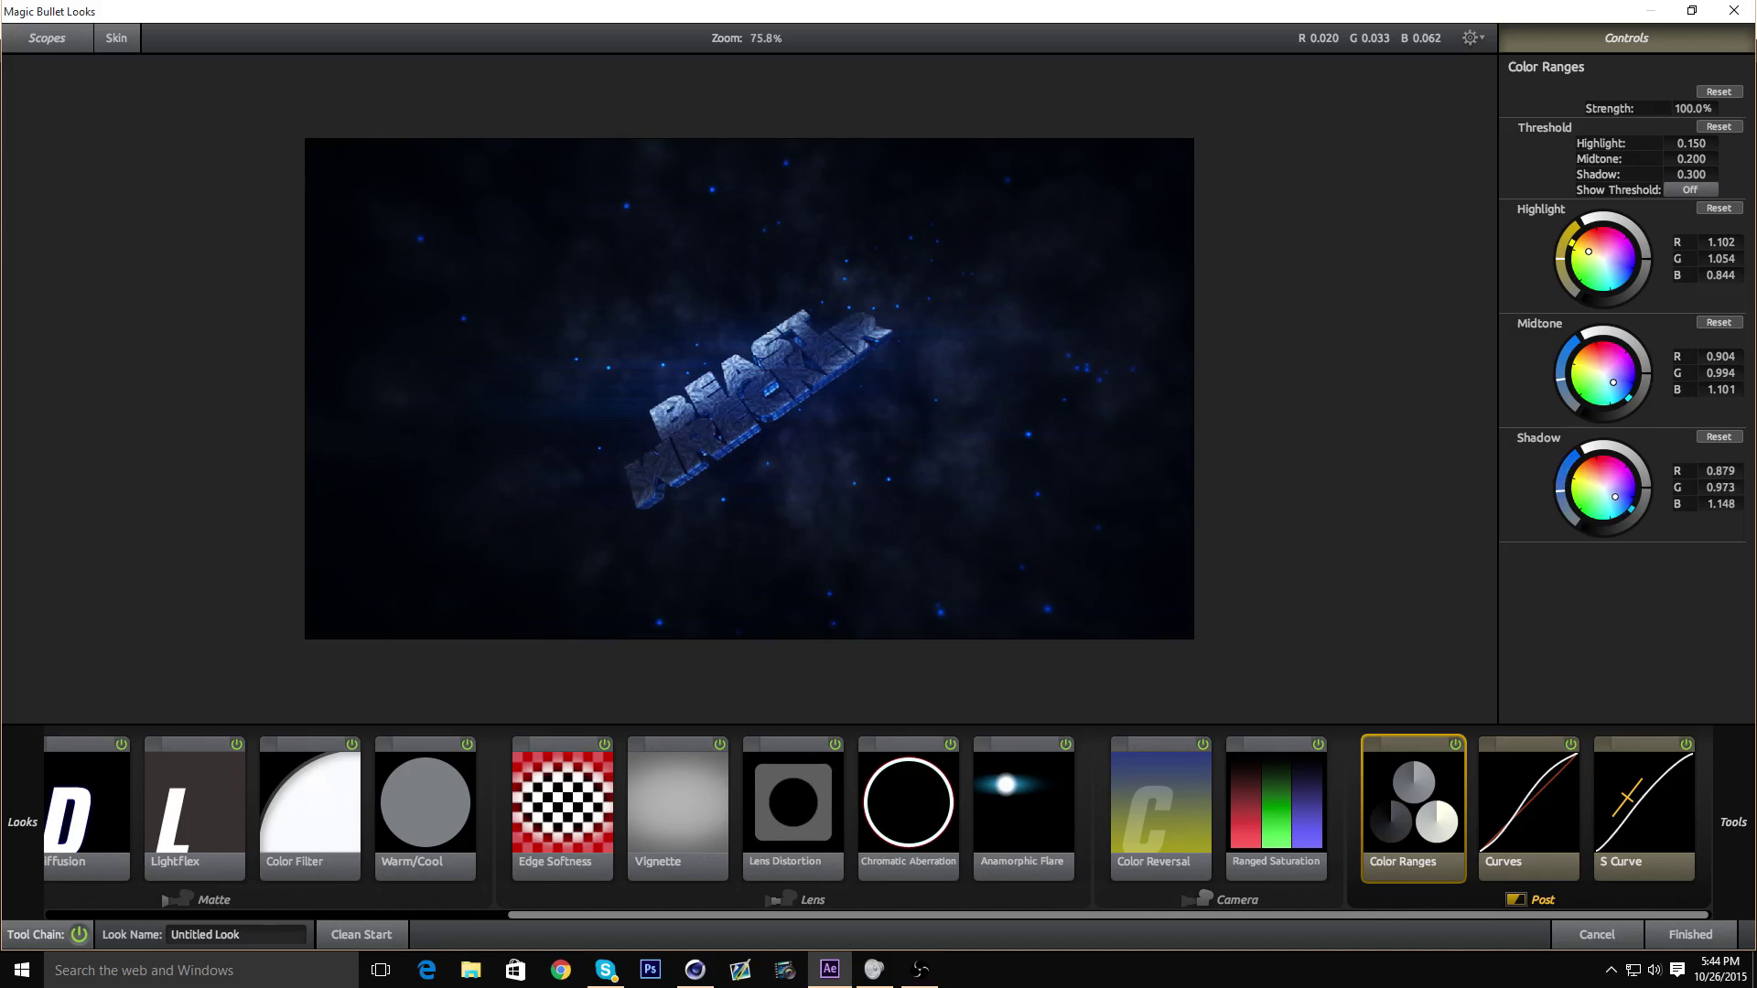
{"action": "left_click_drag", "start_coordinate": [1615, 496], "coordinate": [1608, 492]}
{"action": "scroll", "coordinate": [730, 431], "scroll_direction": "up", "scroll_amount": 3}
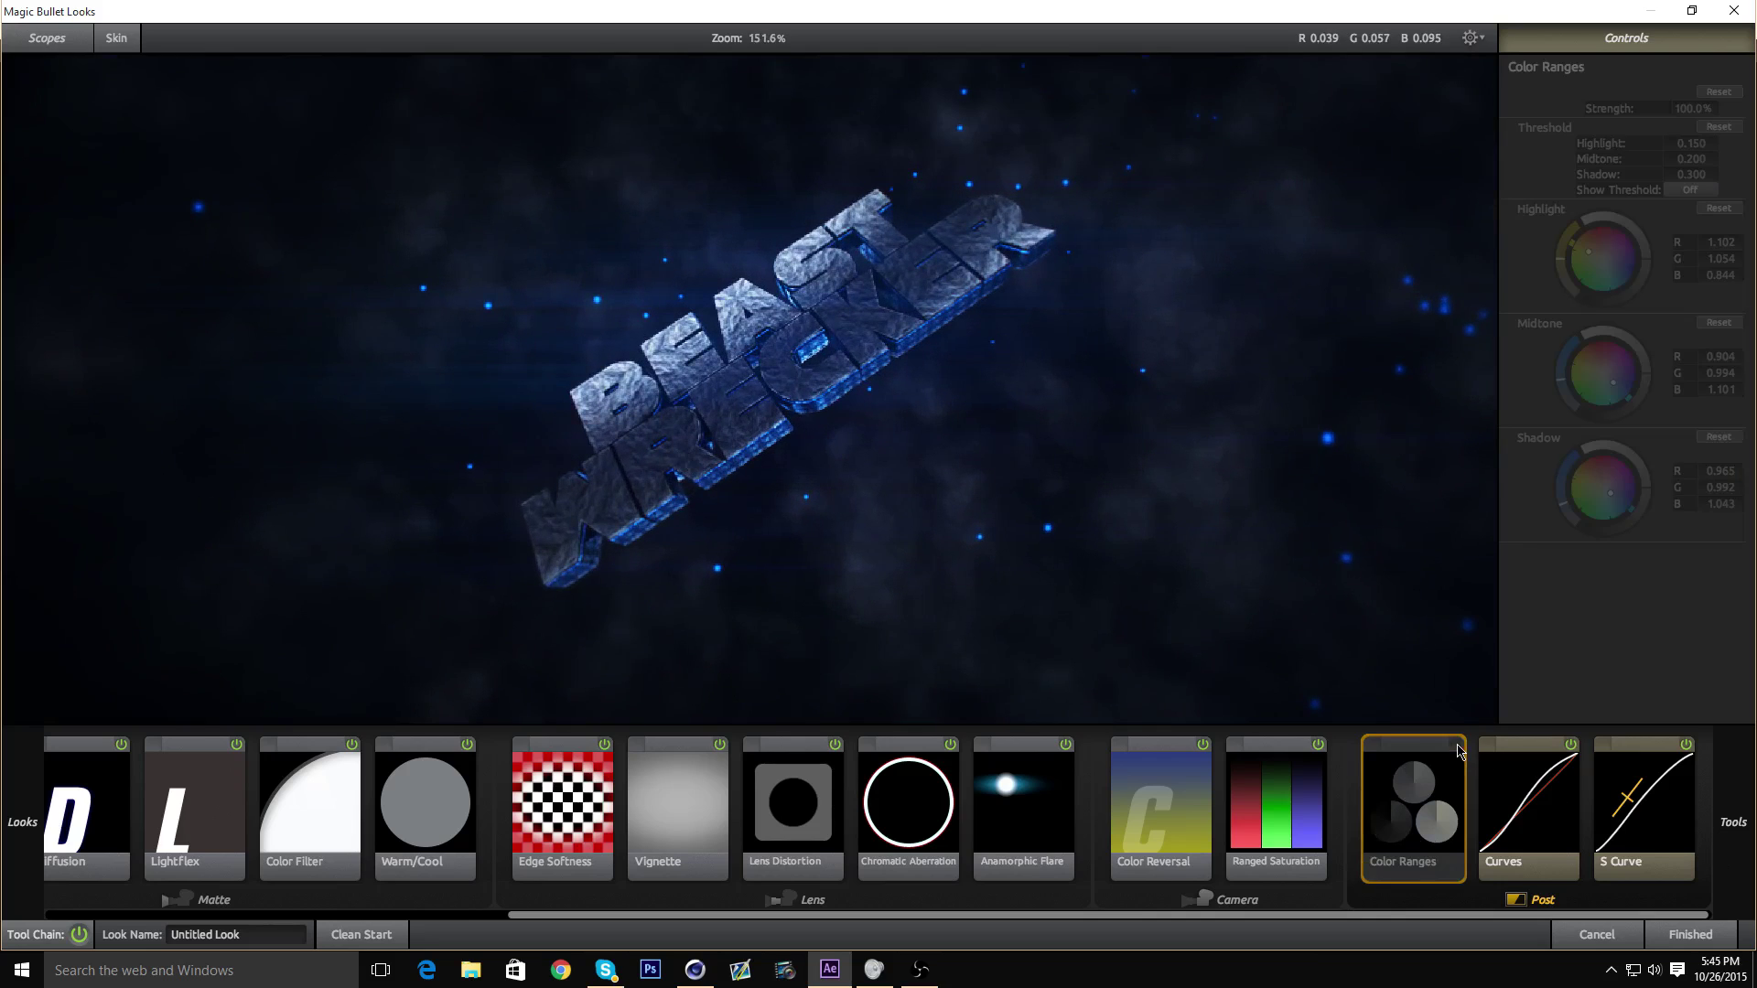
{"action": "scroll", "coordinate": [931, 375], "scroll_direction": "down", "scroll_amount": 3}
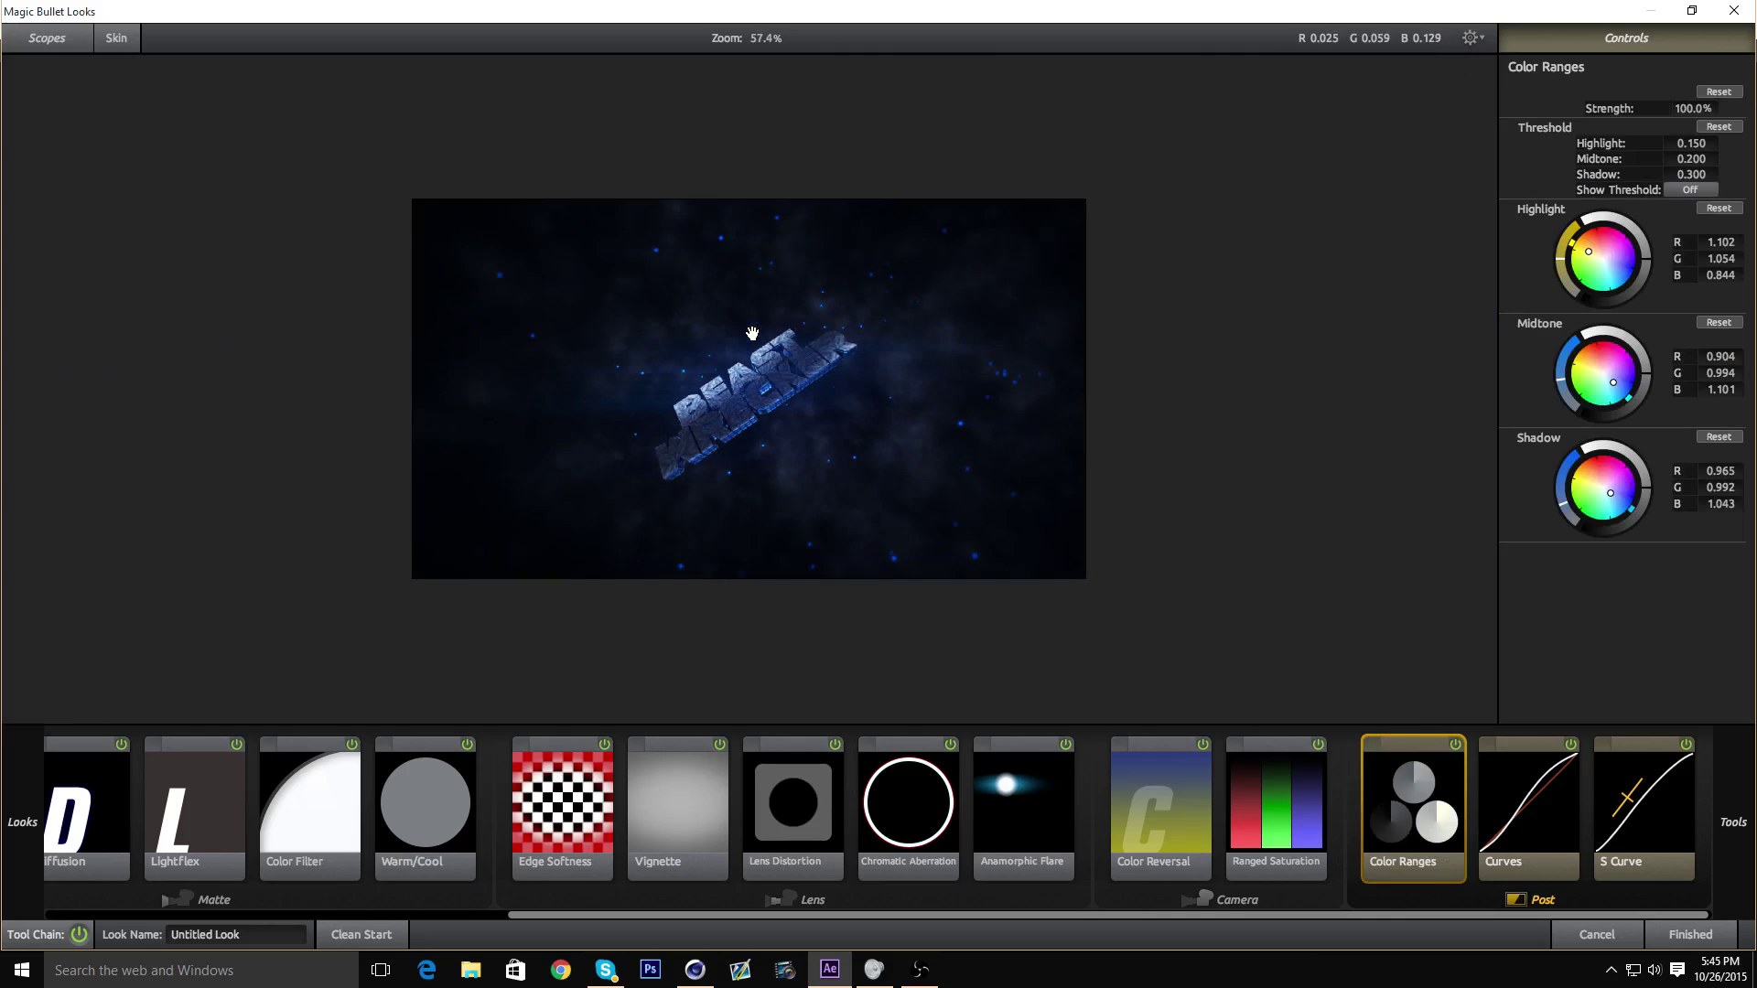
- Review the S Curve settings, the Subject and Matte stages of the tool chain, and the title at different magnifications
{"action": "left_click", "coordinate": [1124, 835]}
{"action": "left_click", "coordinate": [1621, 801]}
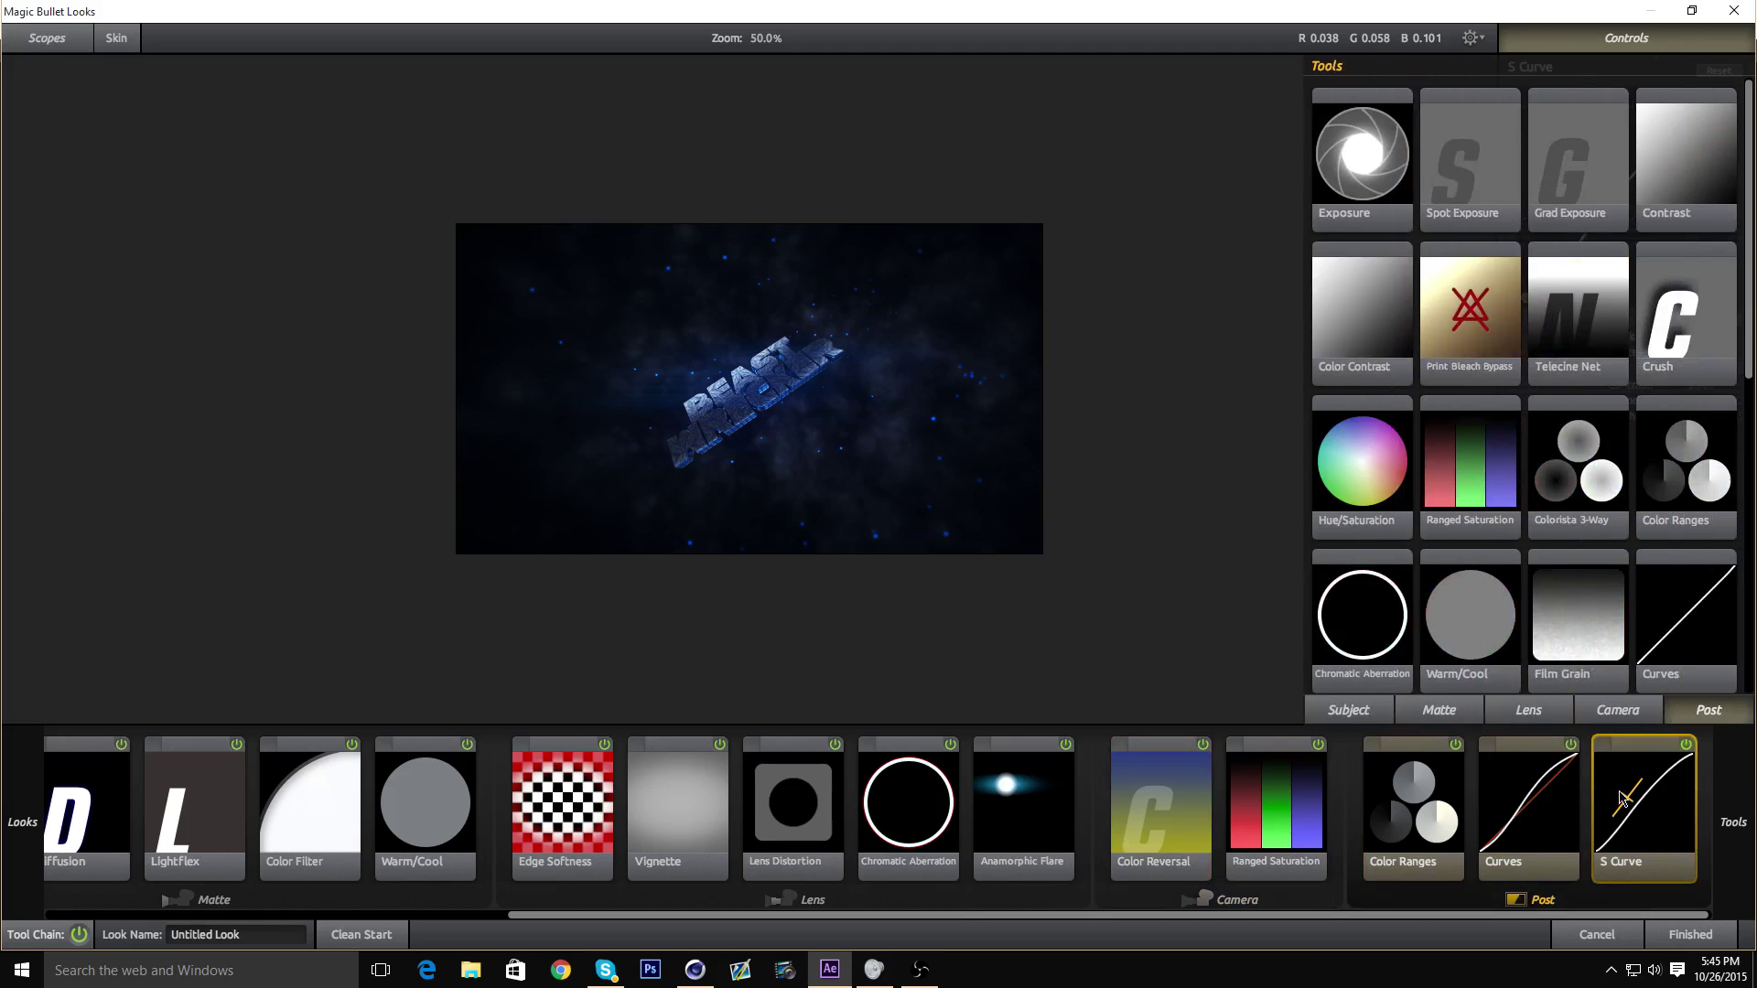
{"action": "scroll", "coordinate": [732, 425], "scroll_direction": "up", "scroll_amount": 1}
{"action": "scroll", "coordinate": [730, 425], "scroll_direction": "up", "scroll_amount": 5}
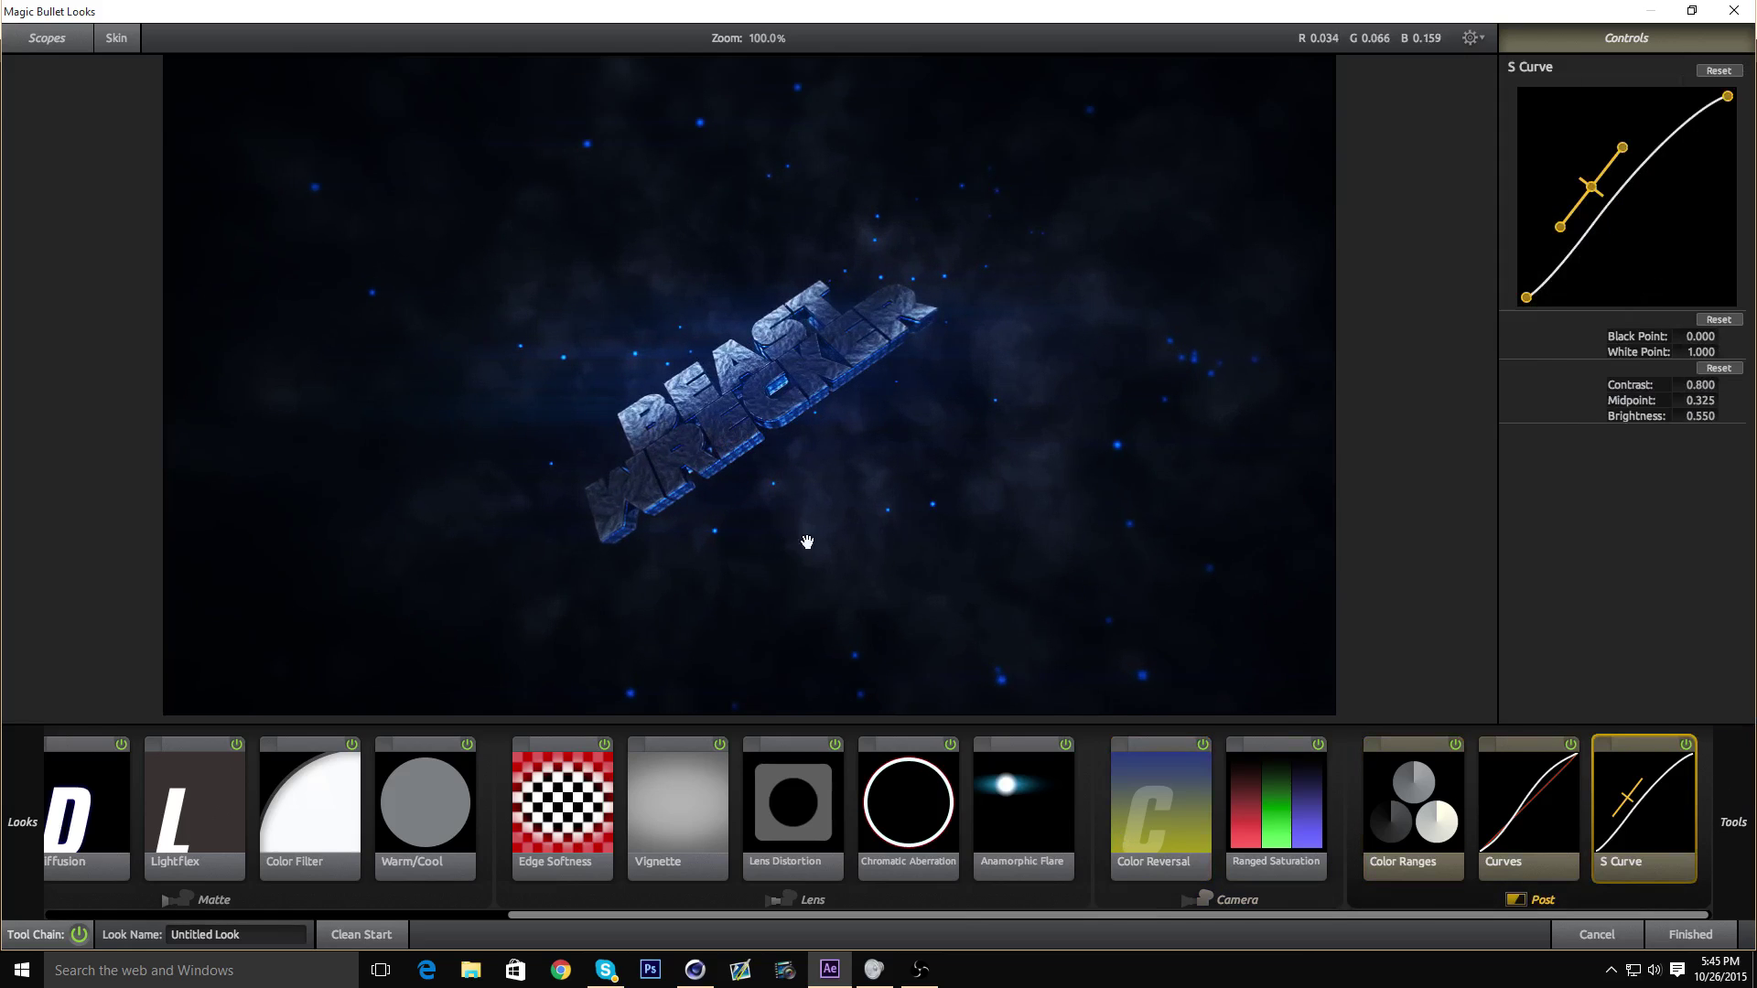
{"action": "scroll", "coordinate": [699, 427], "scroll_direction": "up", "scroll_amount": 1}
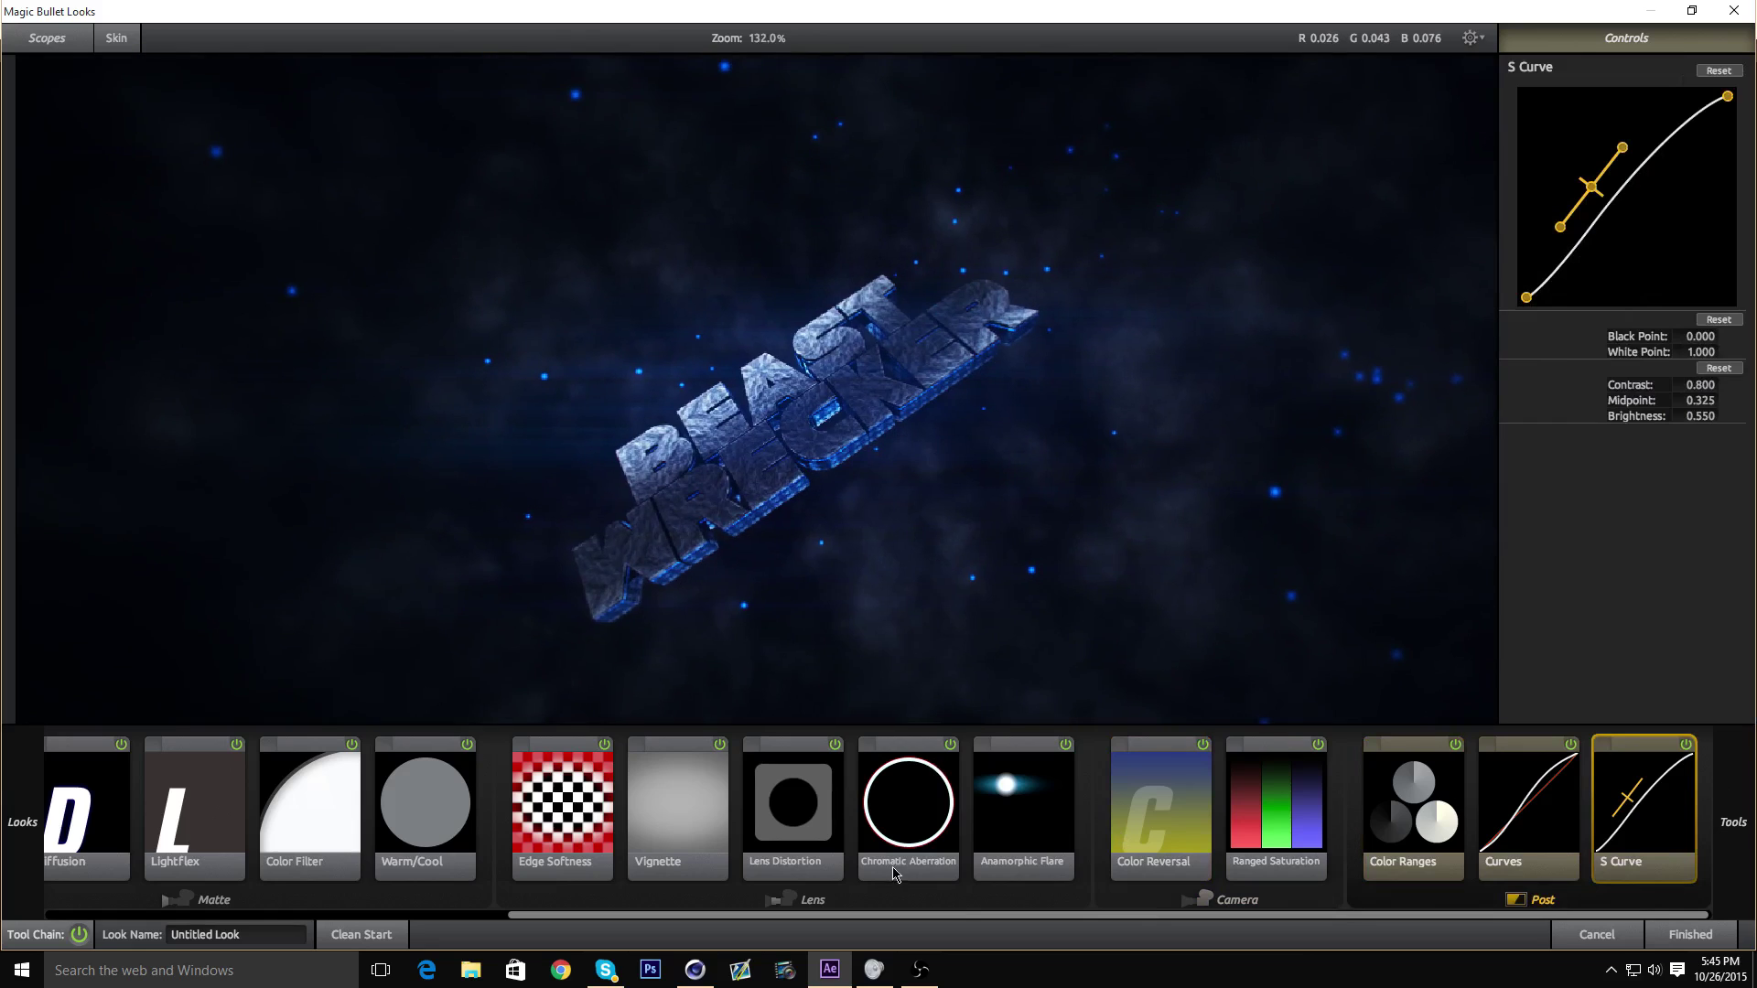
{"action": "left_click_drag", "start_coordinate": [833, 915], "coordinate": [879, 914]}
{"action": "scroll", "coordinate": [466, 865], "scroll_direction": "up", "scroll_amount": 5}
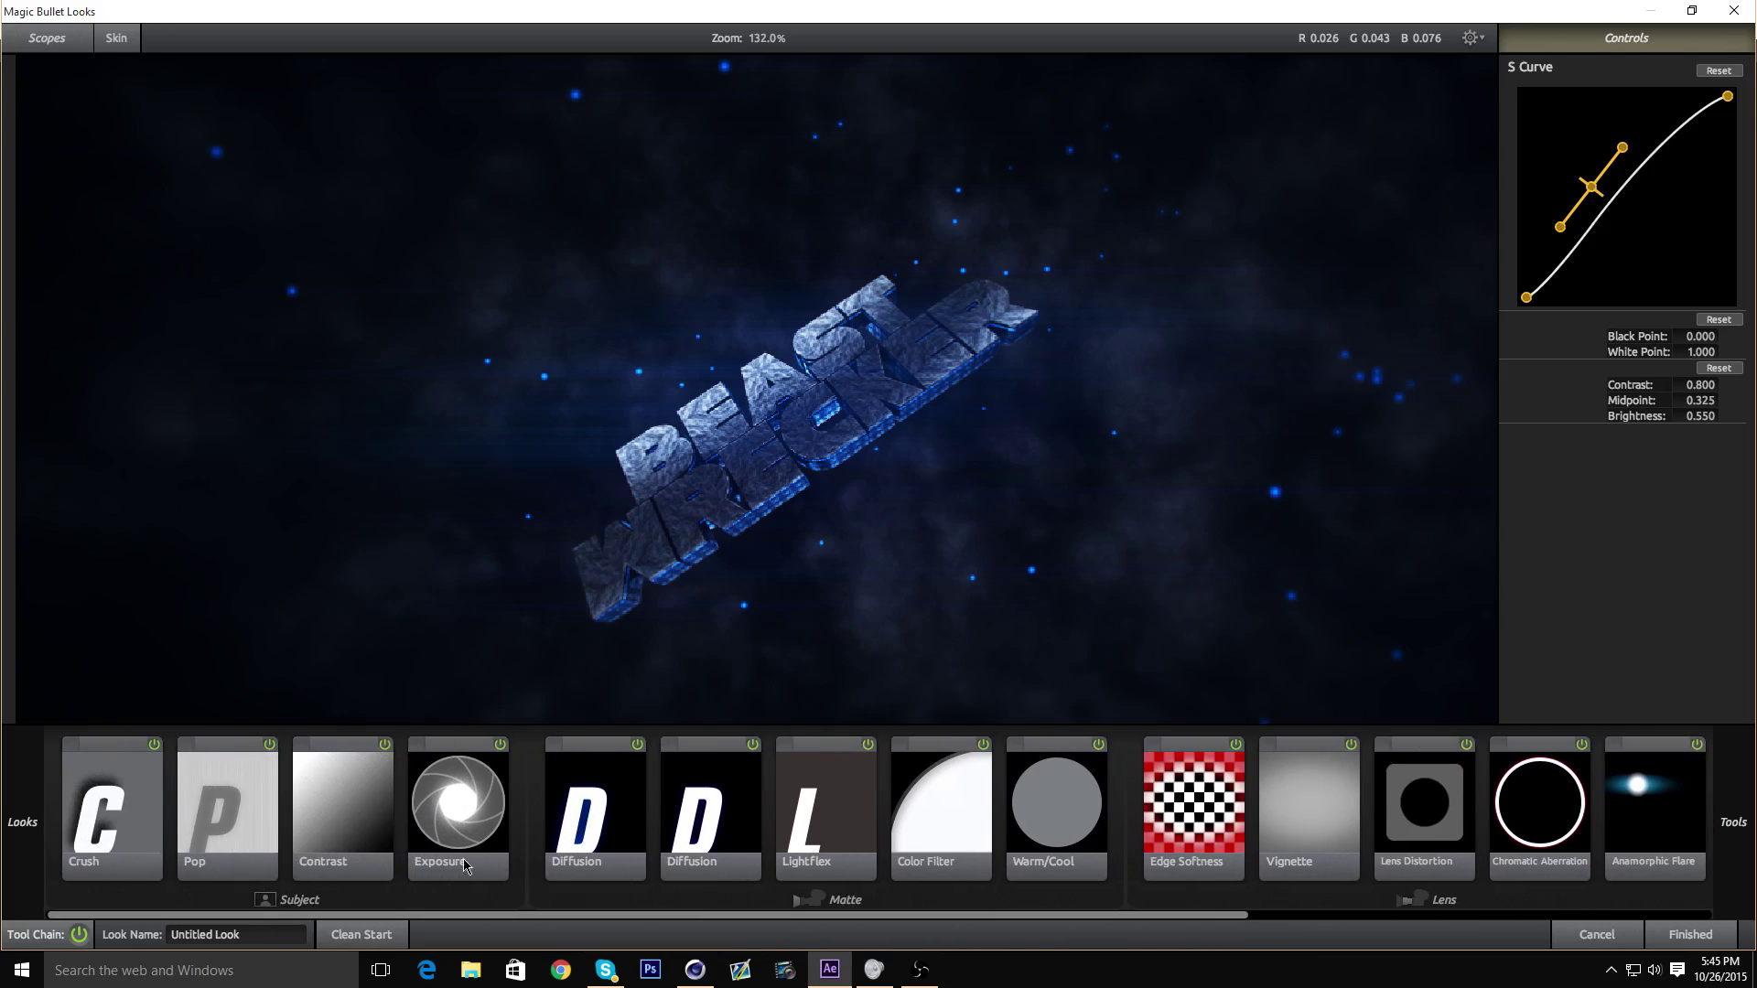
{"action": "scroll", "coordinate": [870, 423], "scroll_direction": "down", "scroll_amount": 4}
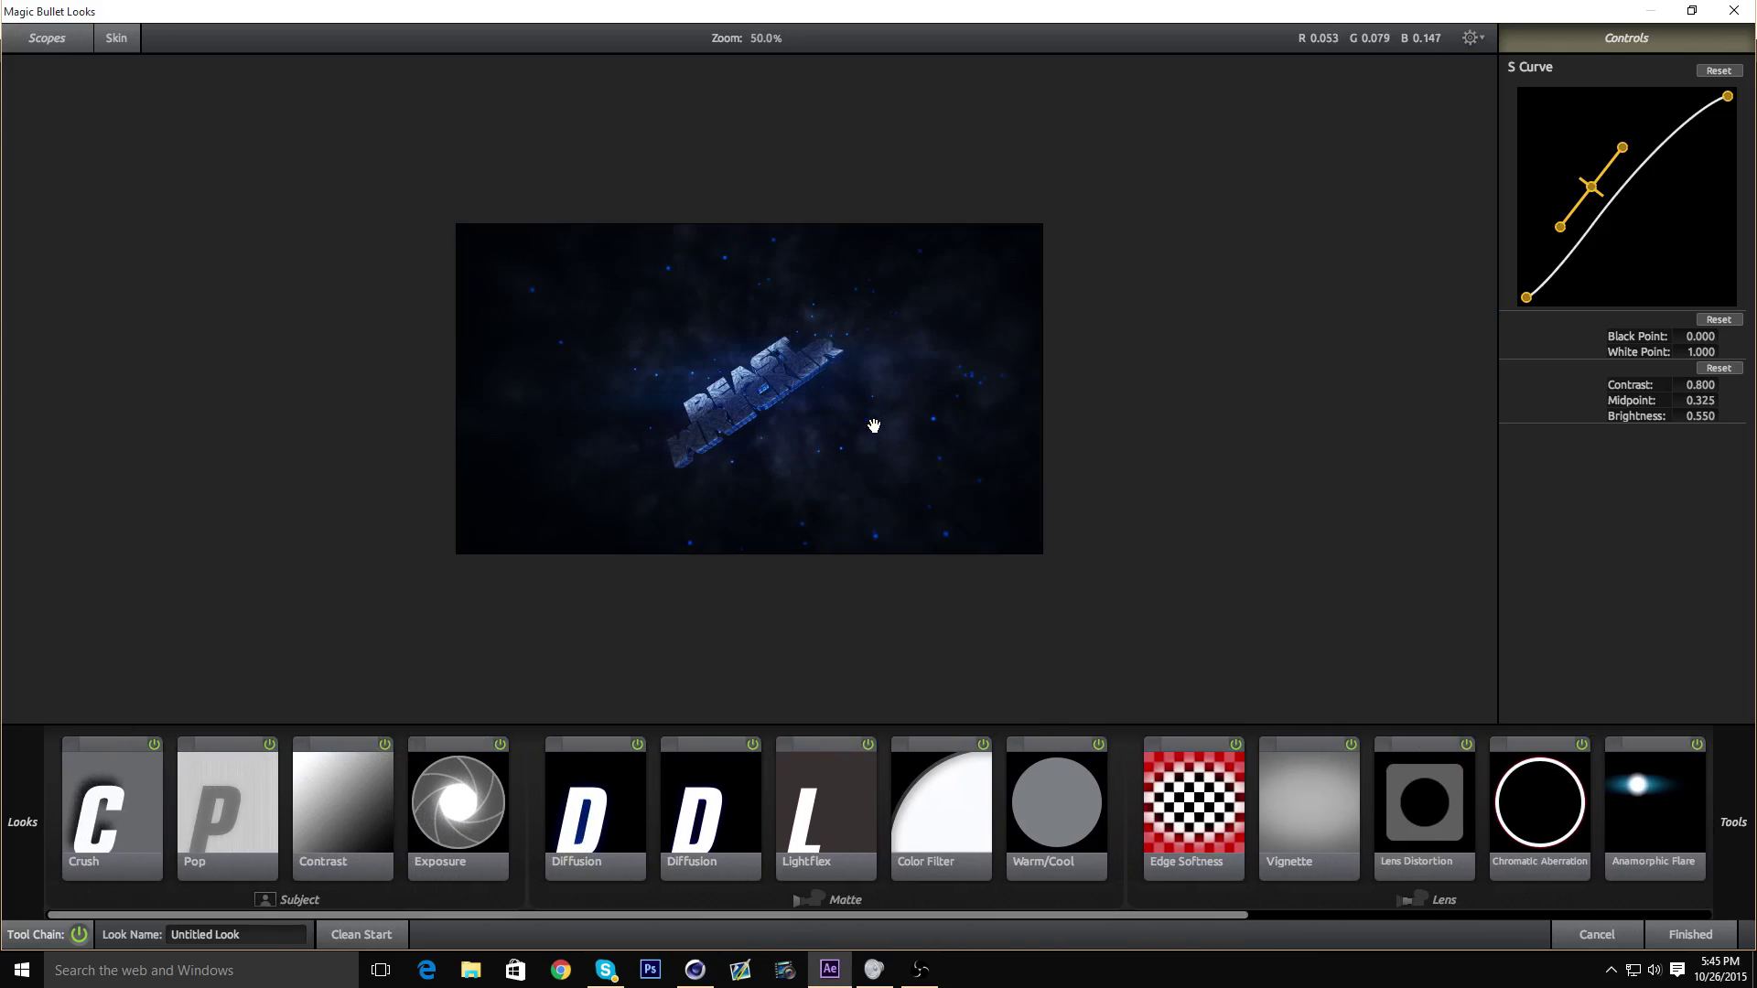
{"action": "scroll", "coordinate": [892, 421], "scroll_direction": "up", "scroll_amount": 3}
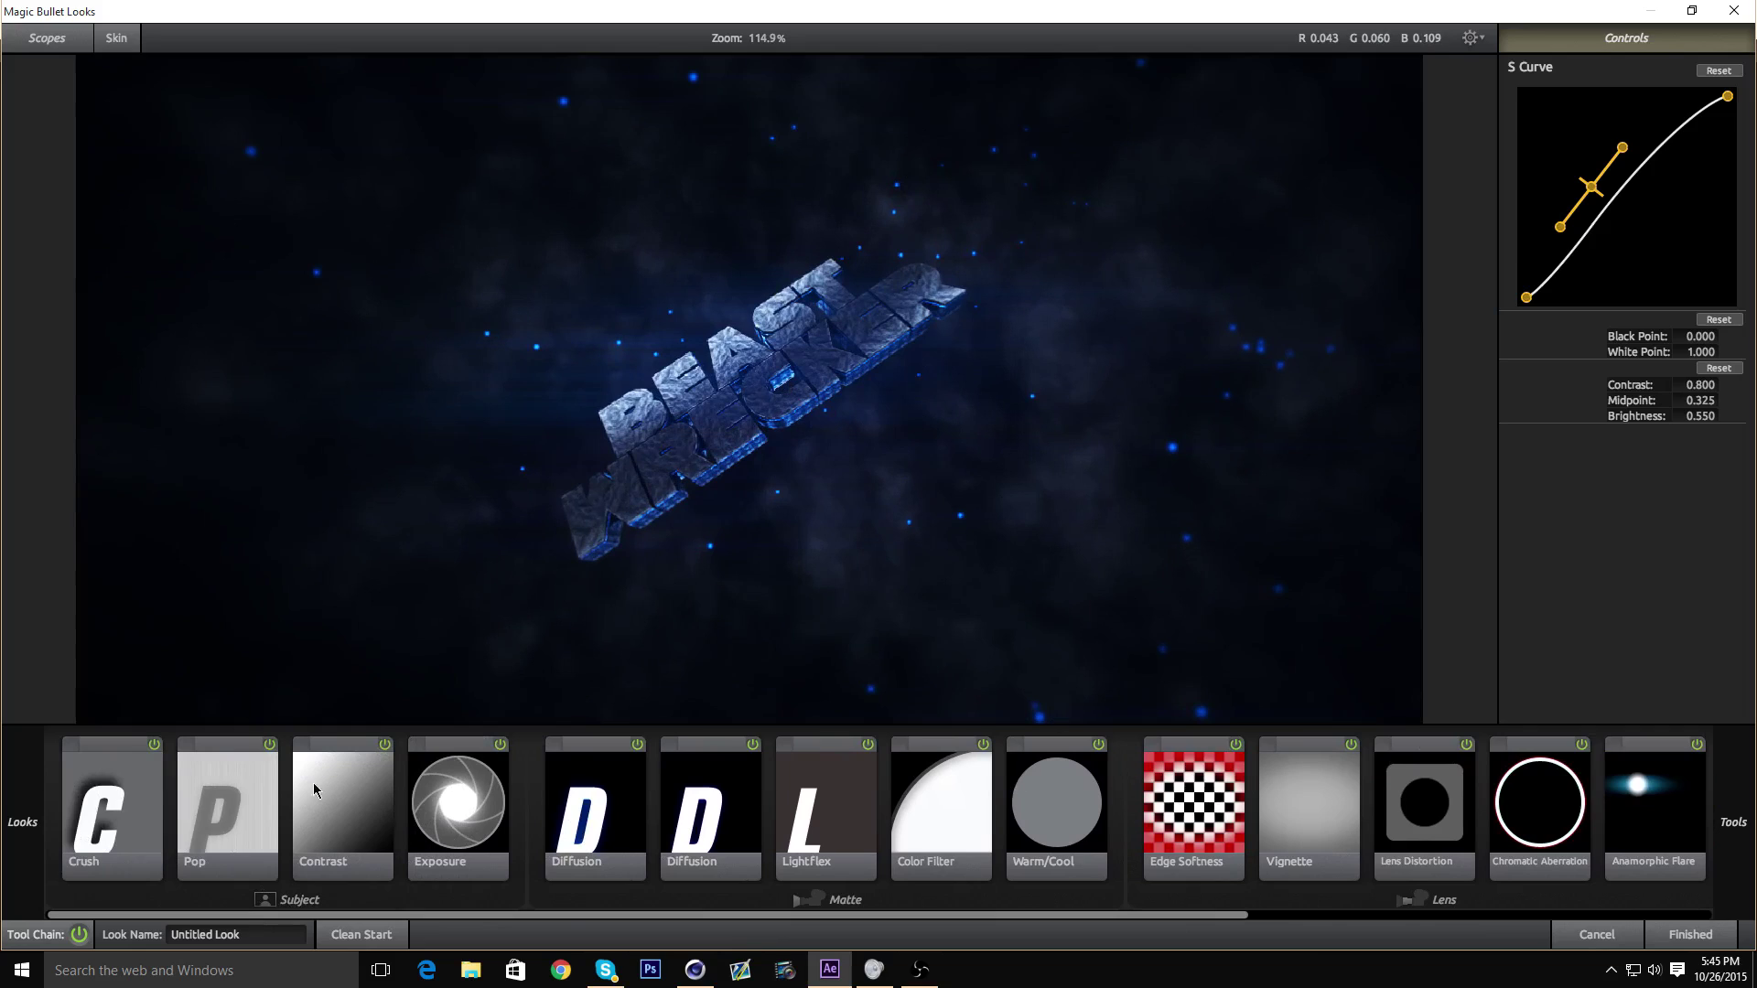
- Review the settings of the Color Filter, Anamorphic Flare and Crush tools while examining the graded title
{"action": "scroll", "coordinate": [799, 546], "scroll_direction": "down", "scroll_amount": 3}
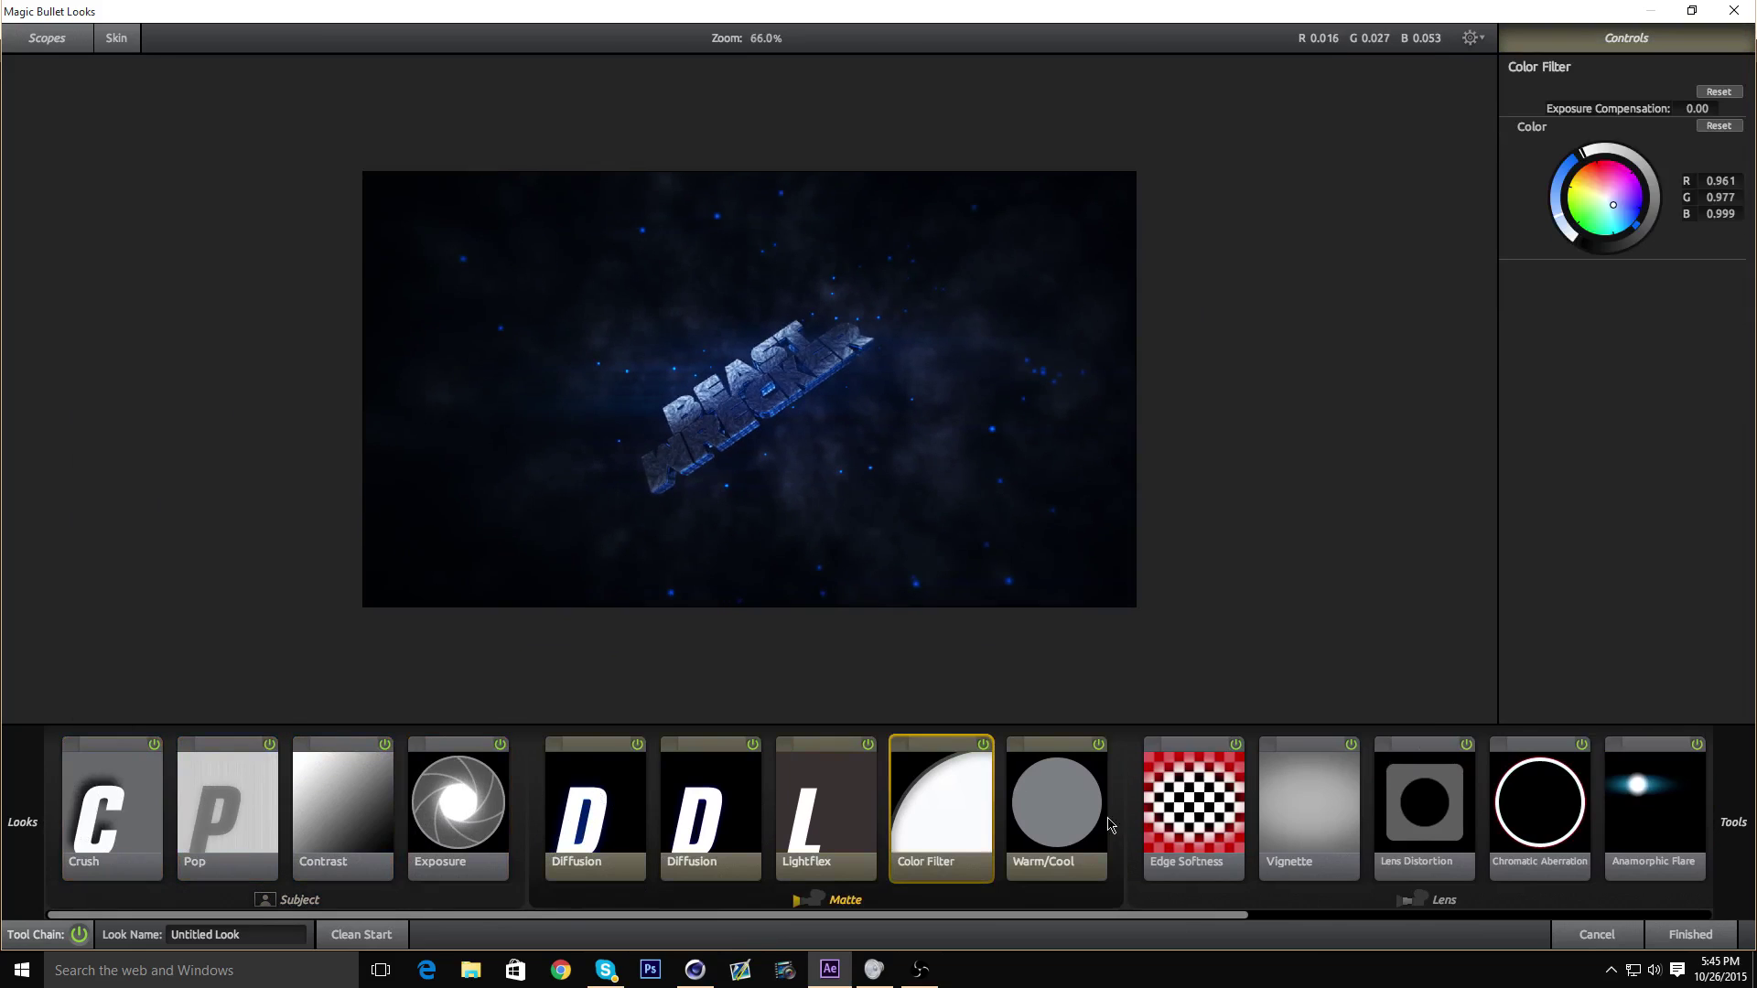
{"action": "scroll", "coordinate": [885, 581], "scroll_direction": "up", "scroll_amount": 3}
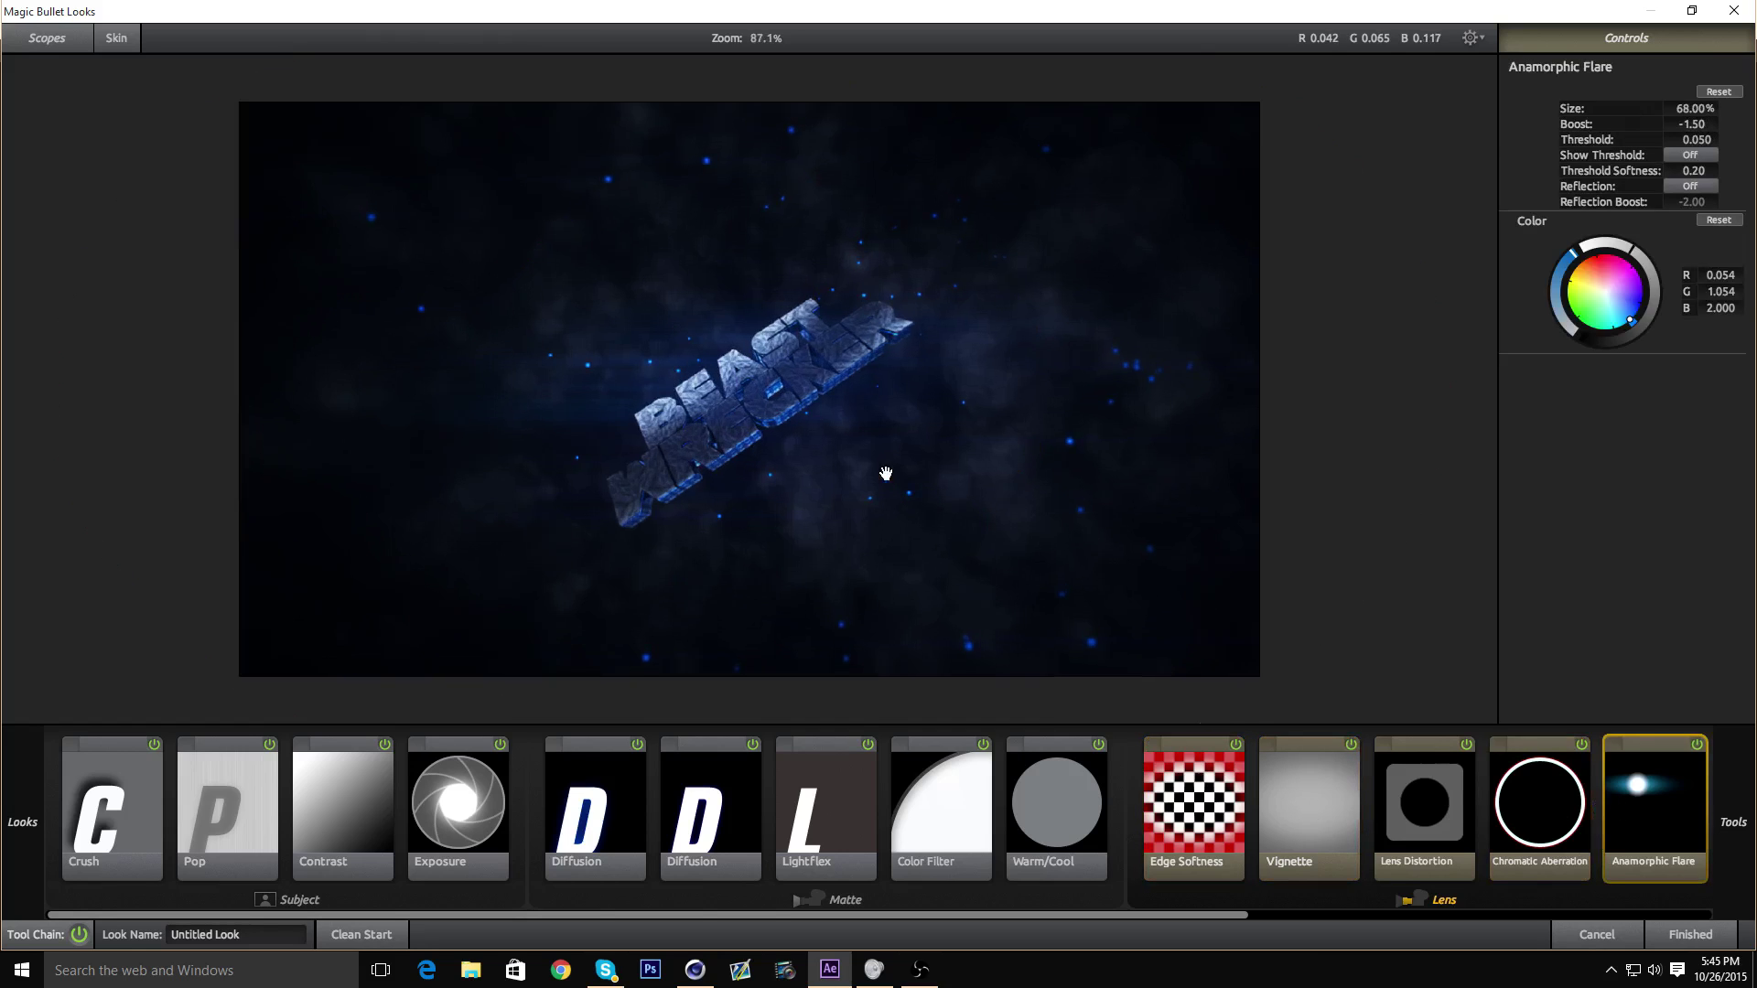
{"action": "scroll", "coordinate": [791, 375], "scroll_direction": "up", "scroll_amount": 2}
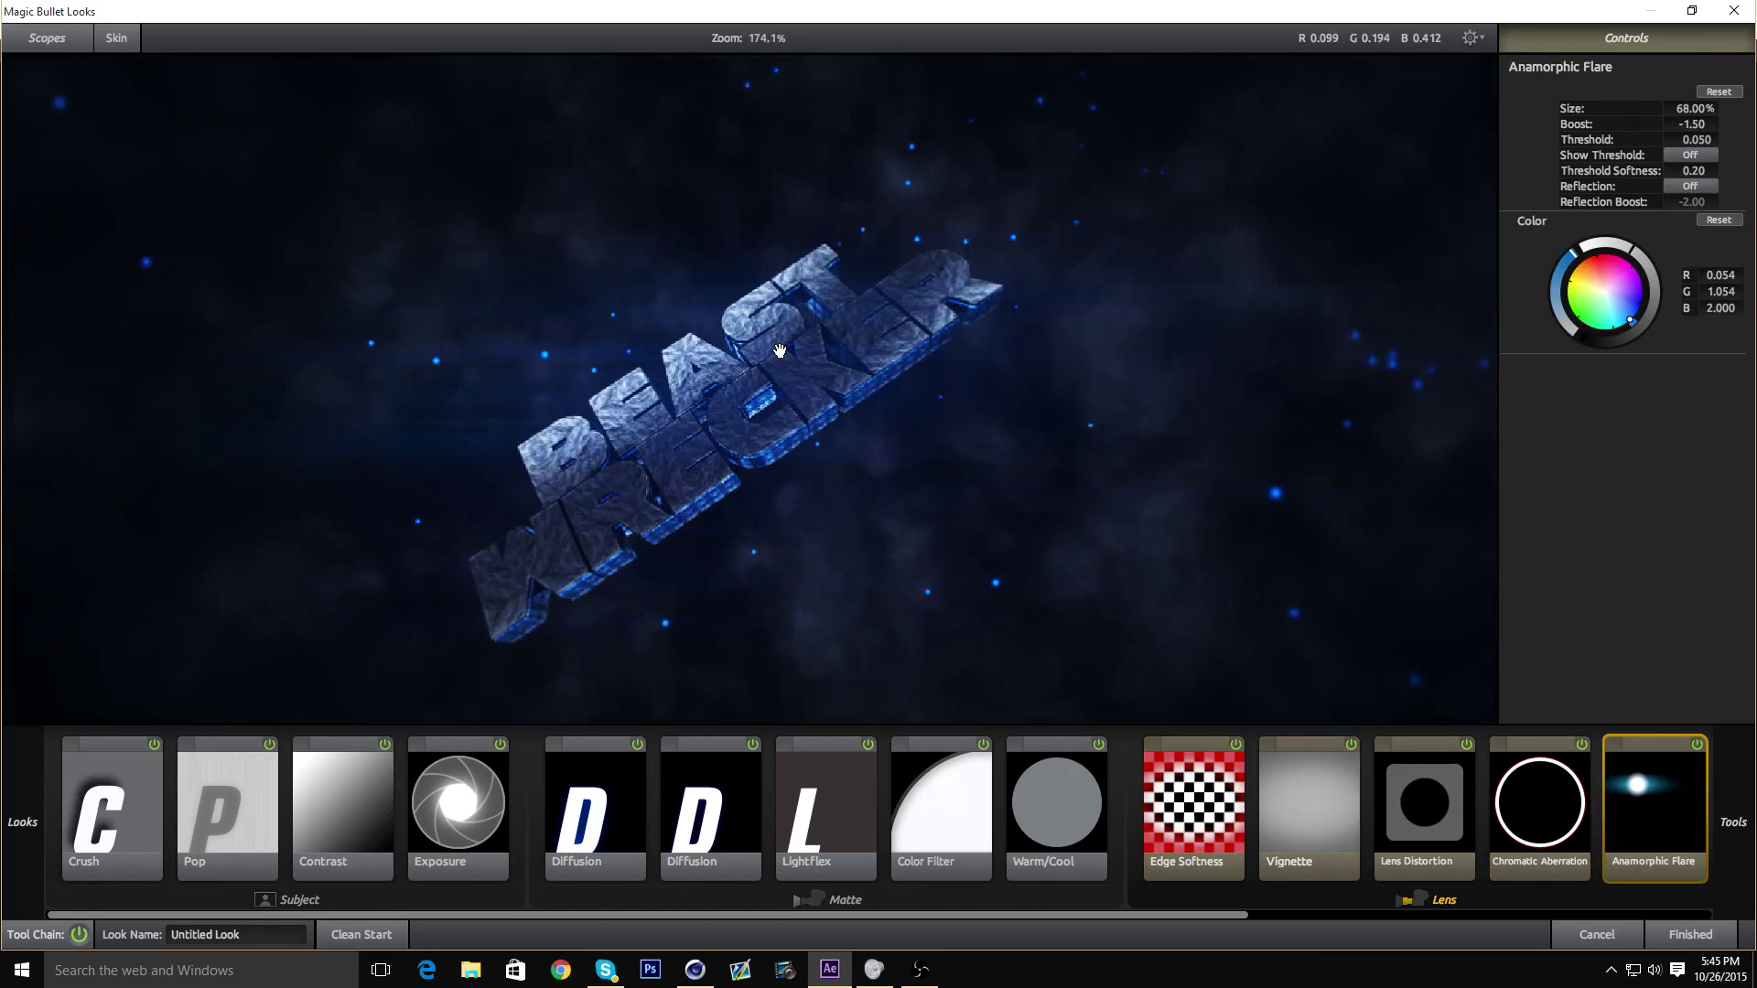
{"action": "scroll", "coordinate": [791, 375], "scroll_direction": "down", "scroll_amount": 3}
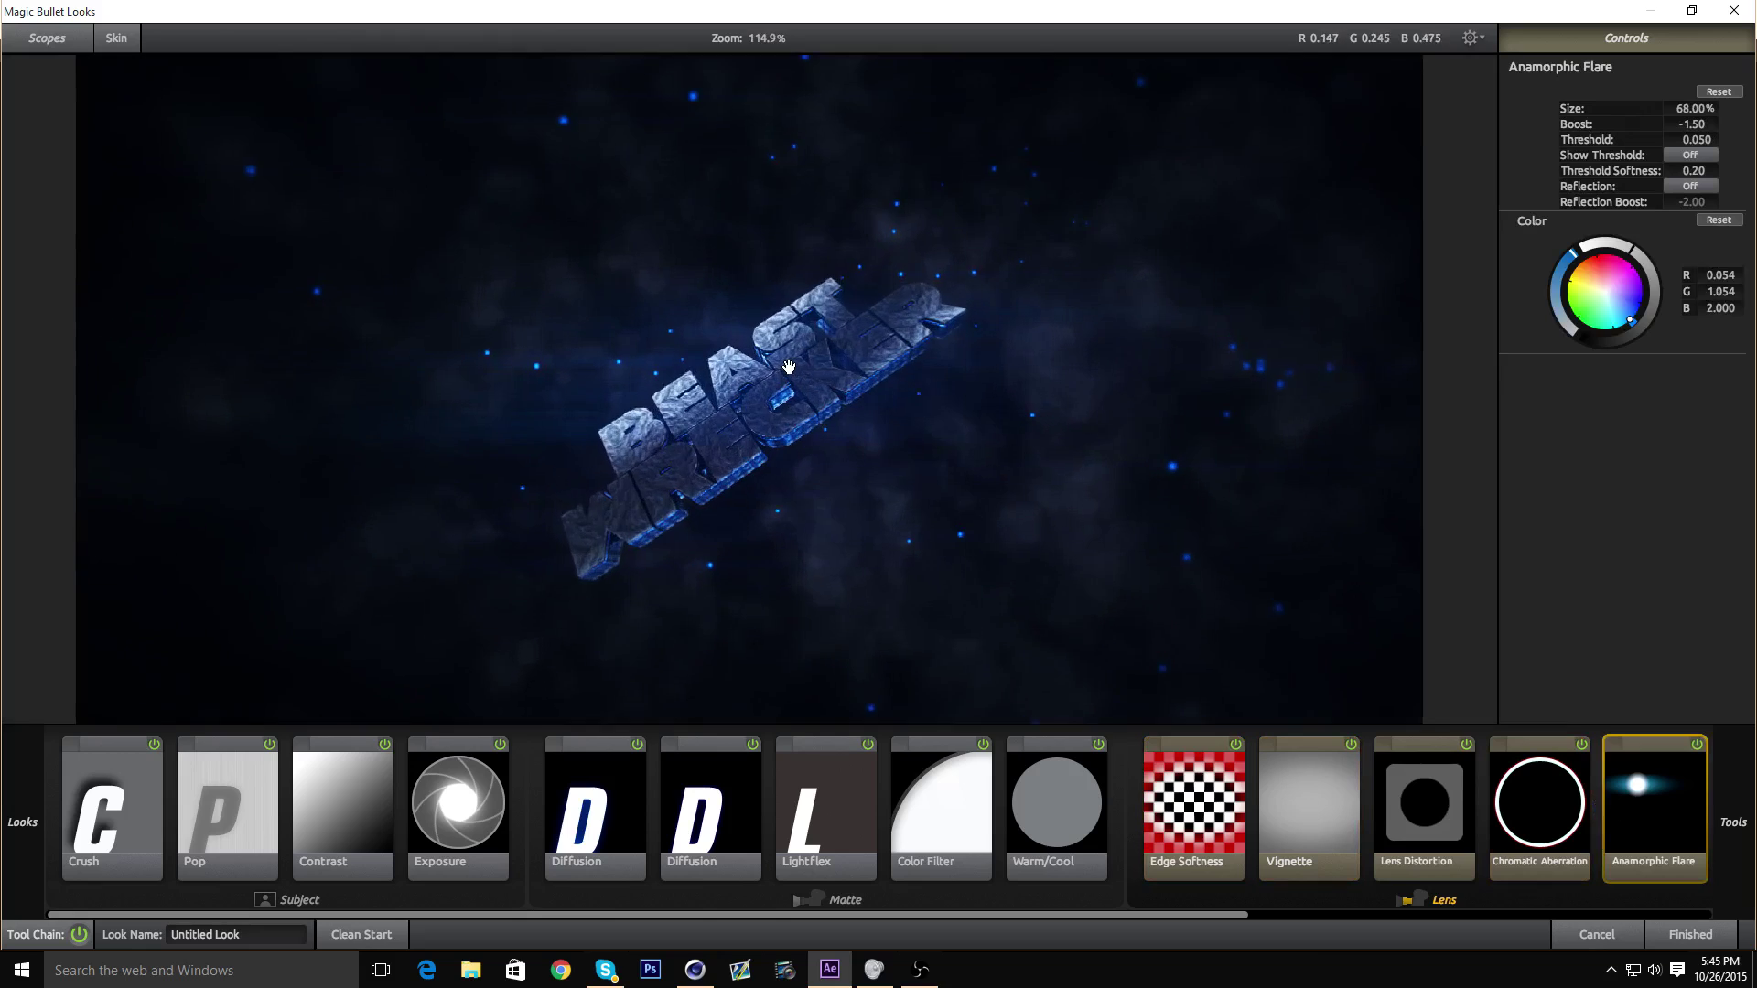
{"action": "scroll", "coordinate": [784, 373], "scroll_direction": "up", "scroll_amount": 1}
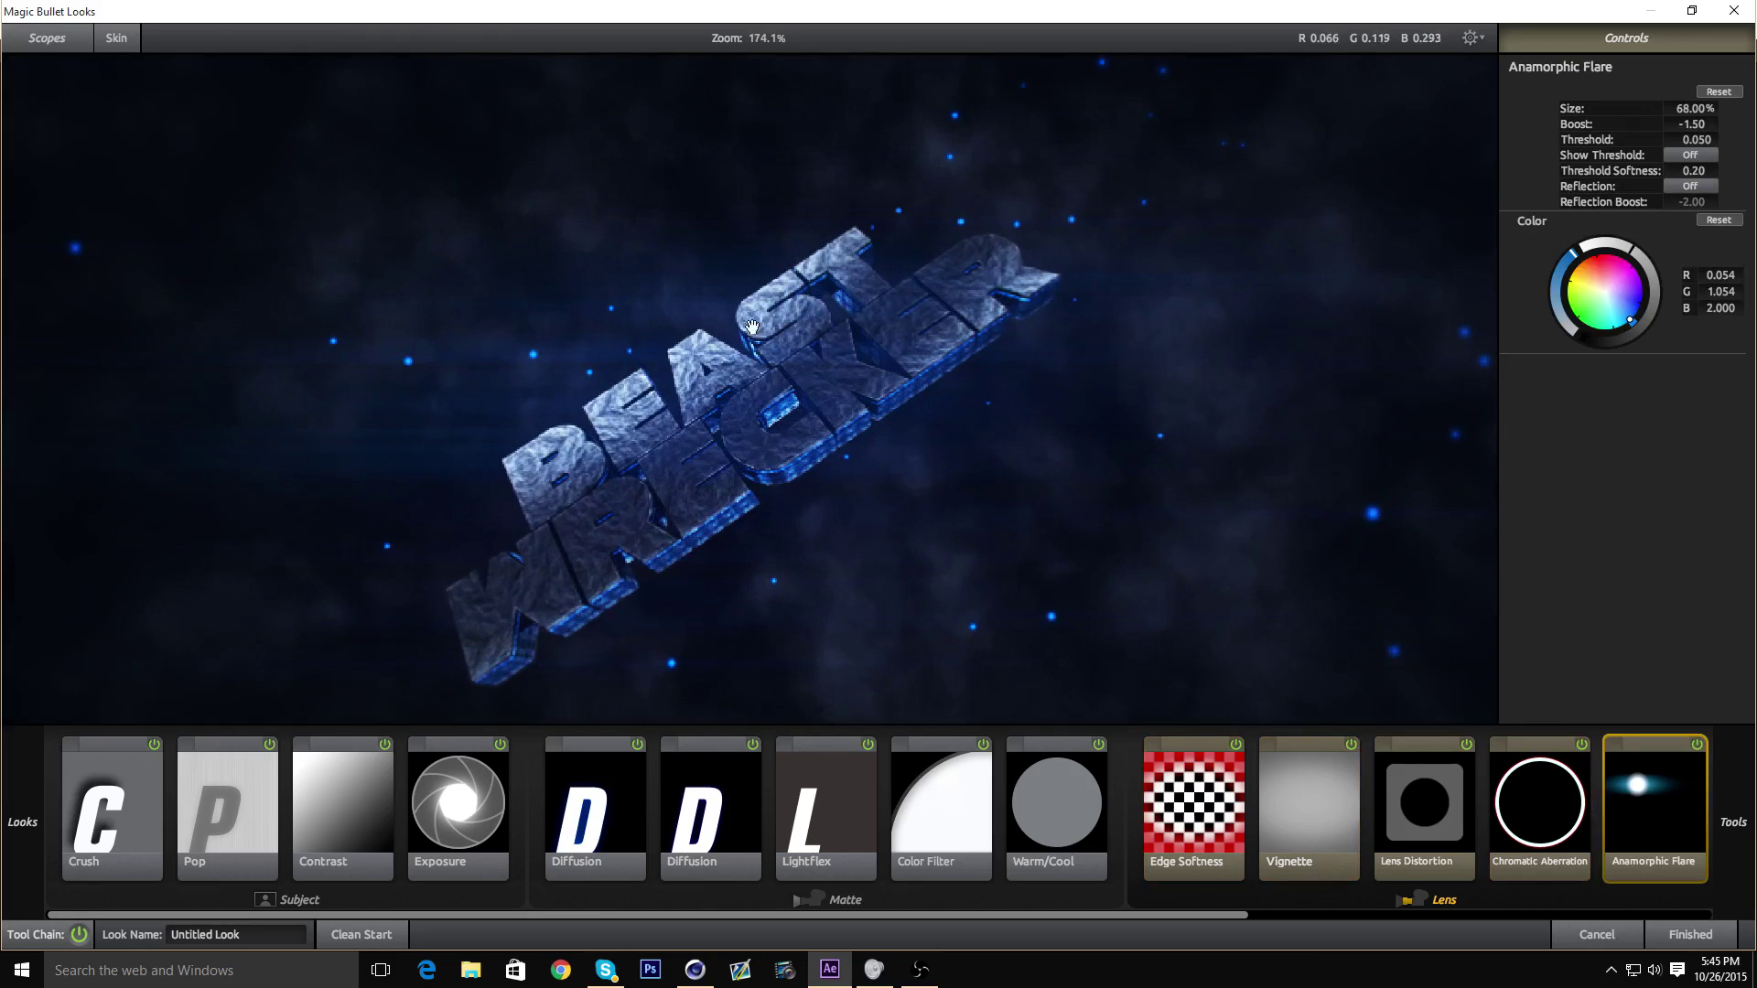
{"action": "scroll", "coordinate": [690, 384], "scroll_direction": "up", "scroll_amount": 4}
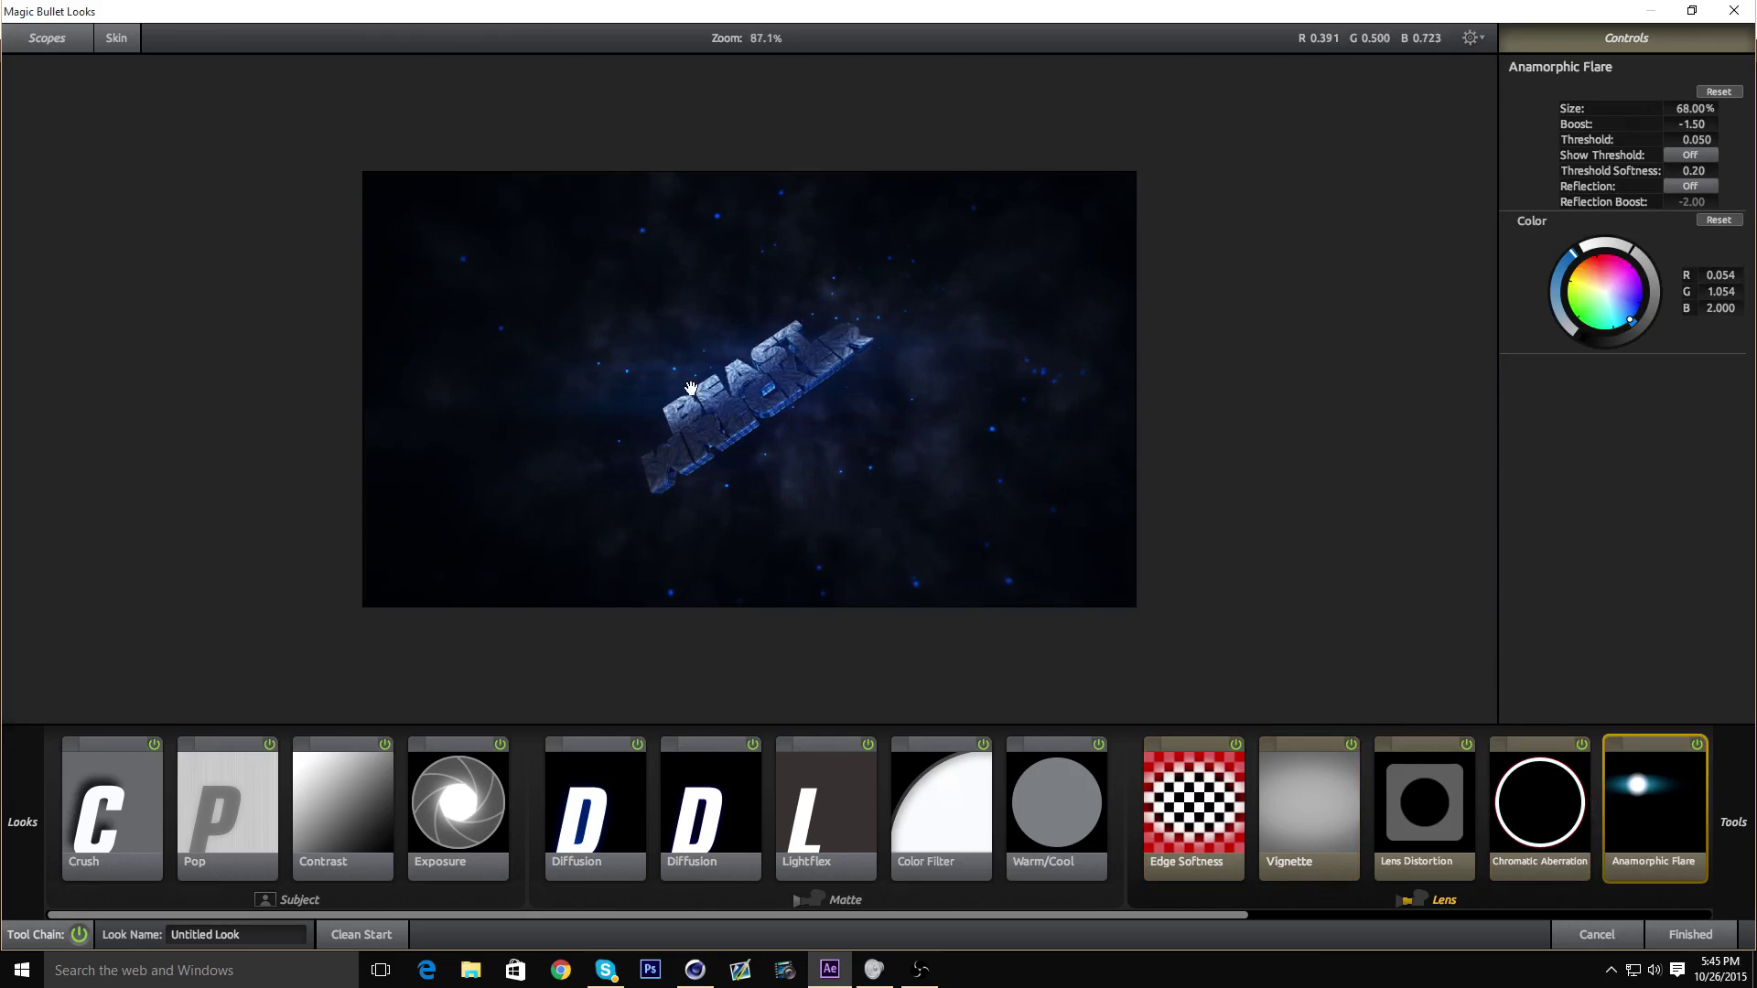
{"action": "mouse_move", "coordinate": [869, 914]}
{"action": "left_mouse_down"}
{"action": "mouse_move", "coordinate": [976, 914]}
{"action": "mouse_move", "coordinate": [860, 914]}
{"action": "left_mouse_up"}
{"action": "left_click", "coordinate": [100, 830]}
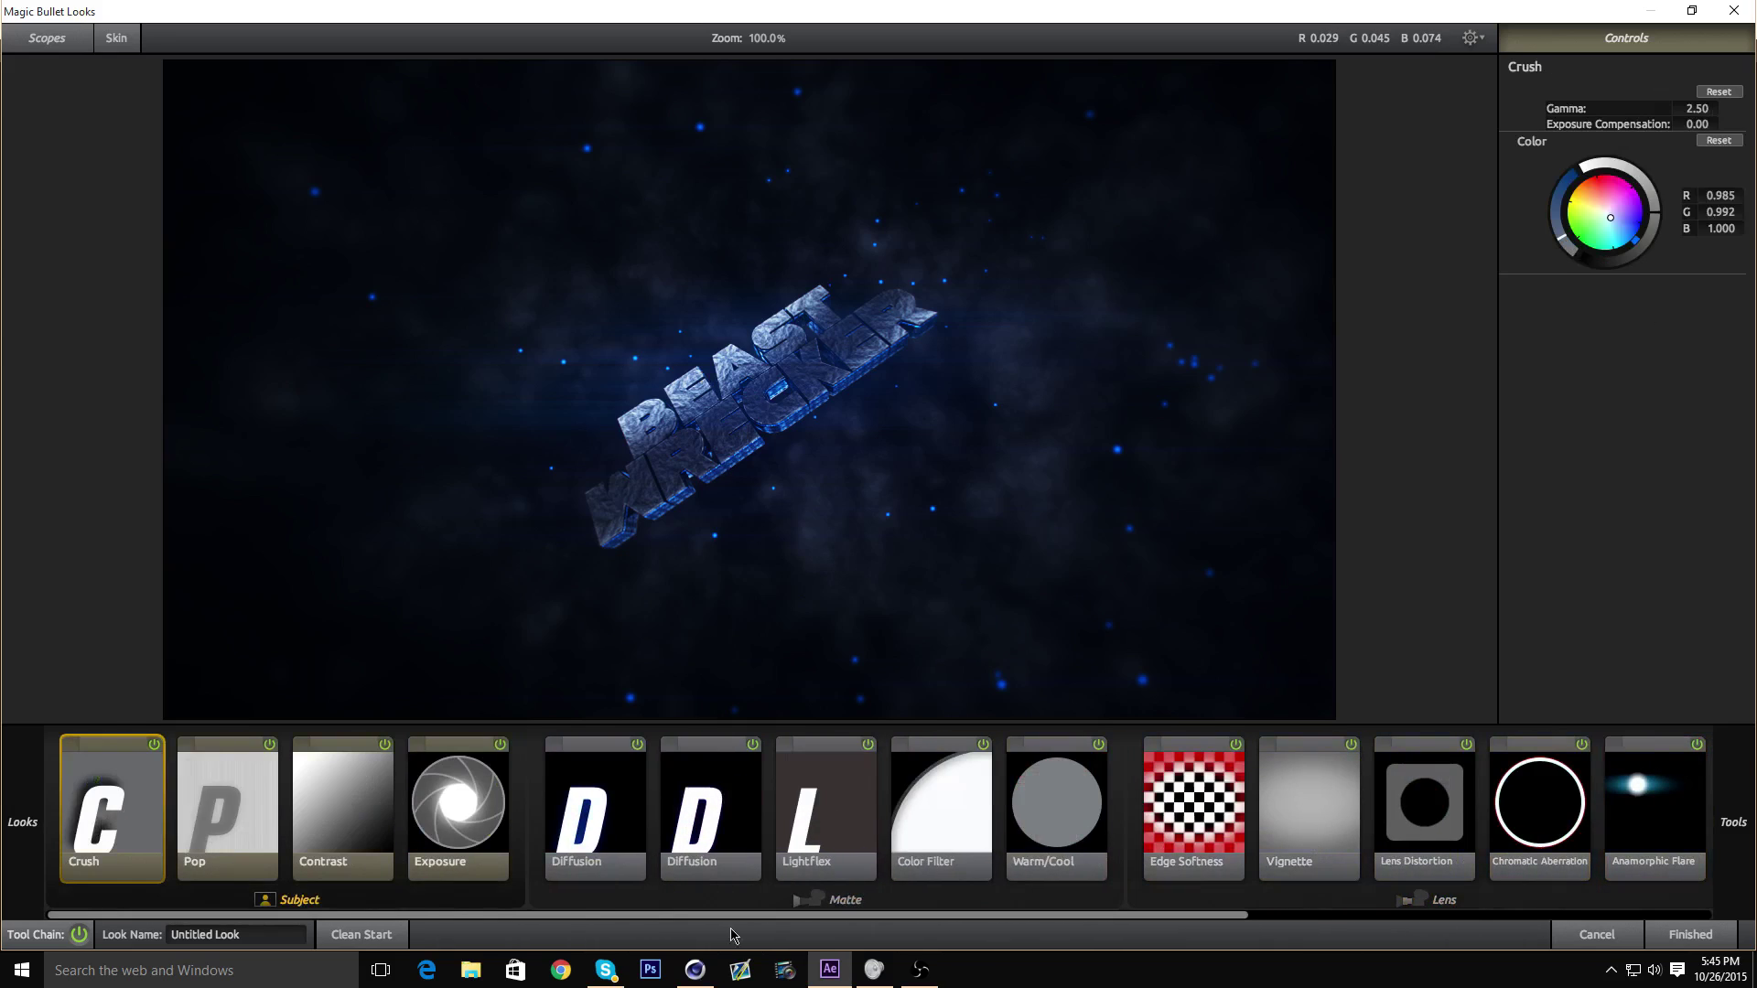
- Name the look "CC Tut 1"
{"action": "left_click_drag", "start_coordinate": [421, 919], "coordinate": [176, 915]}
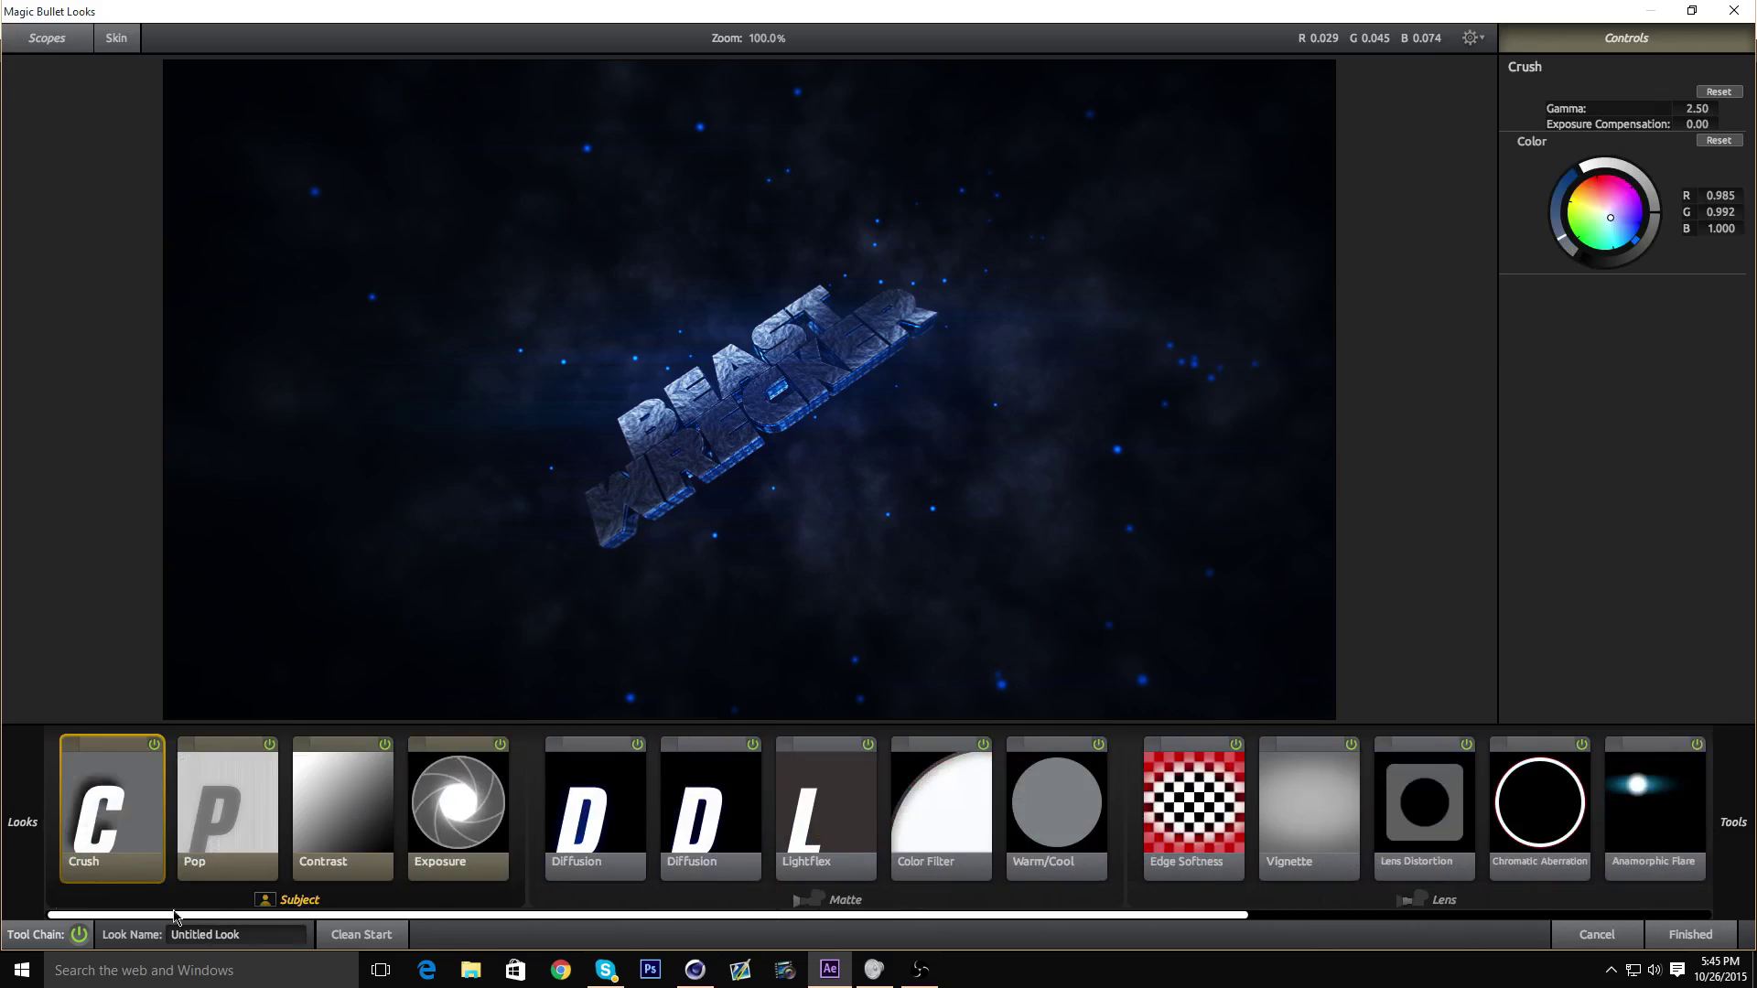
{"action": "left_click", "coordinate": [261, 932]}
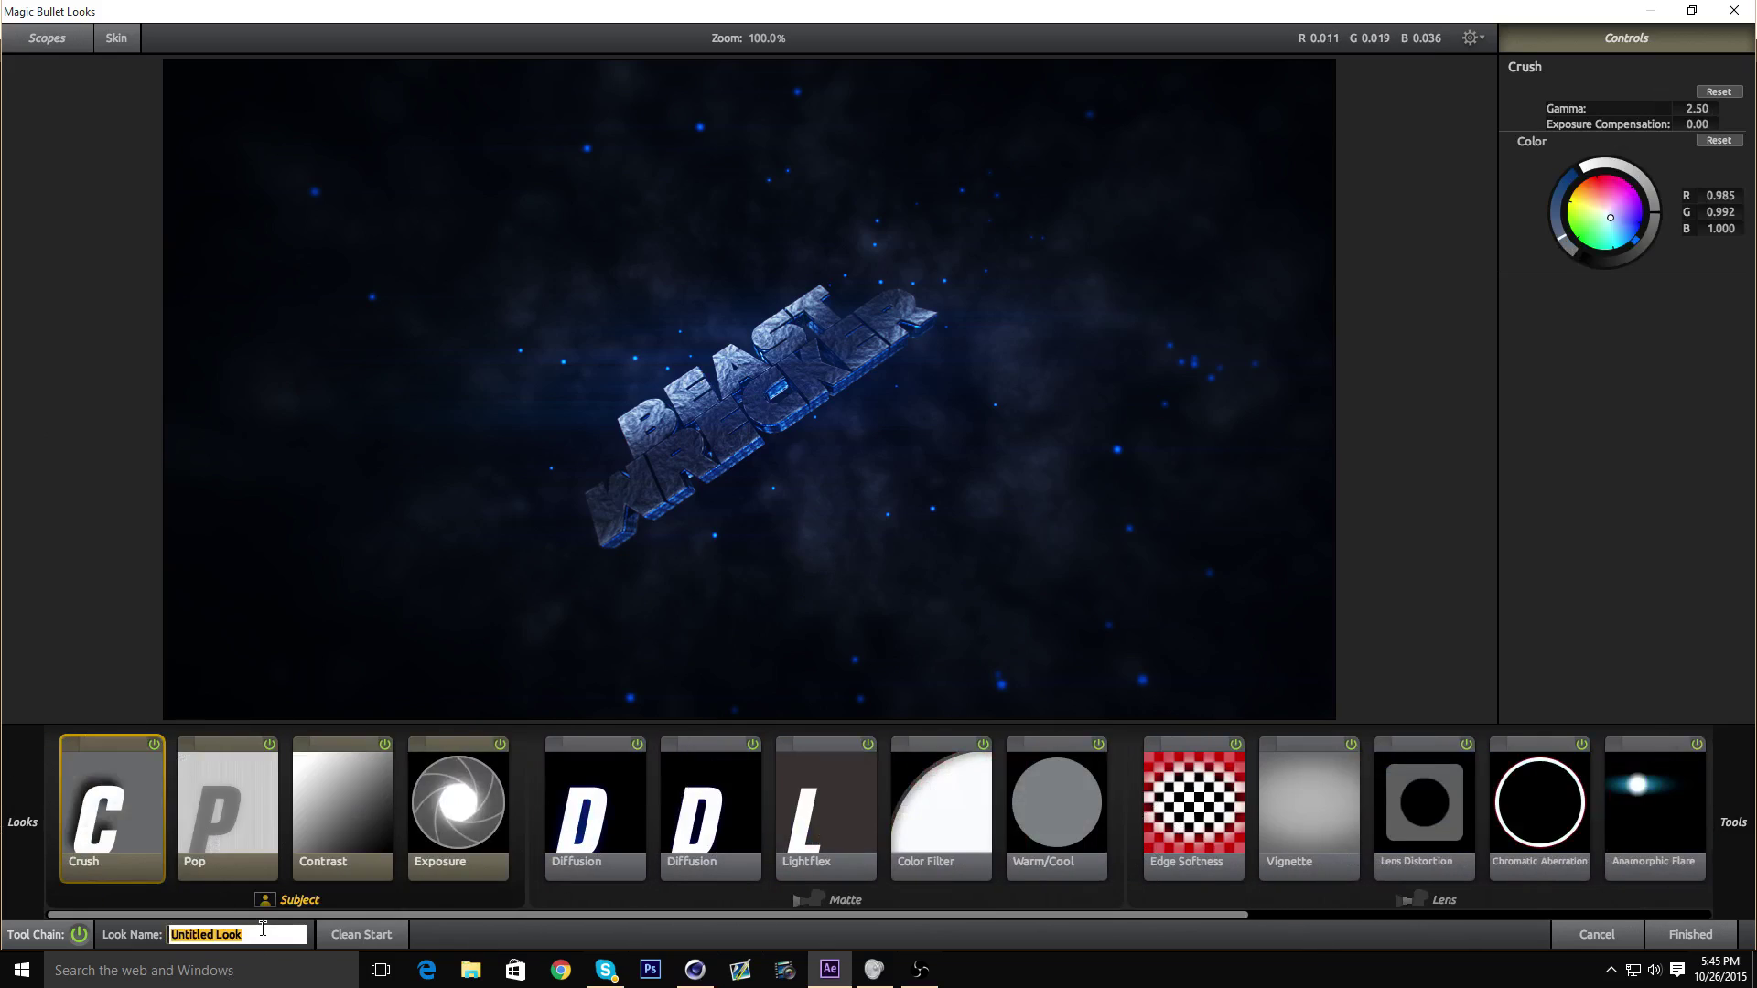
{"action": "type", "text": "CC Tut 1"}
{"action": "key", "text": "Return"}
- Examine the graded title at different magnifications and look over the saved looks and the Lens, Camera and Post stages of the tool chain
{"action": "scroll", "coordinate": [333, 549], "scroll_direction": "down", "scroll_amount": 6}
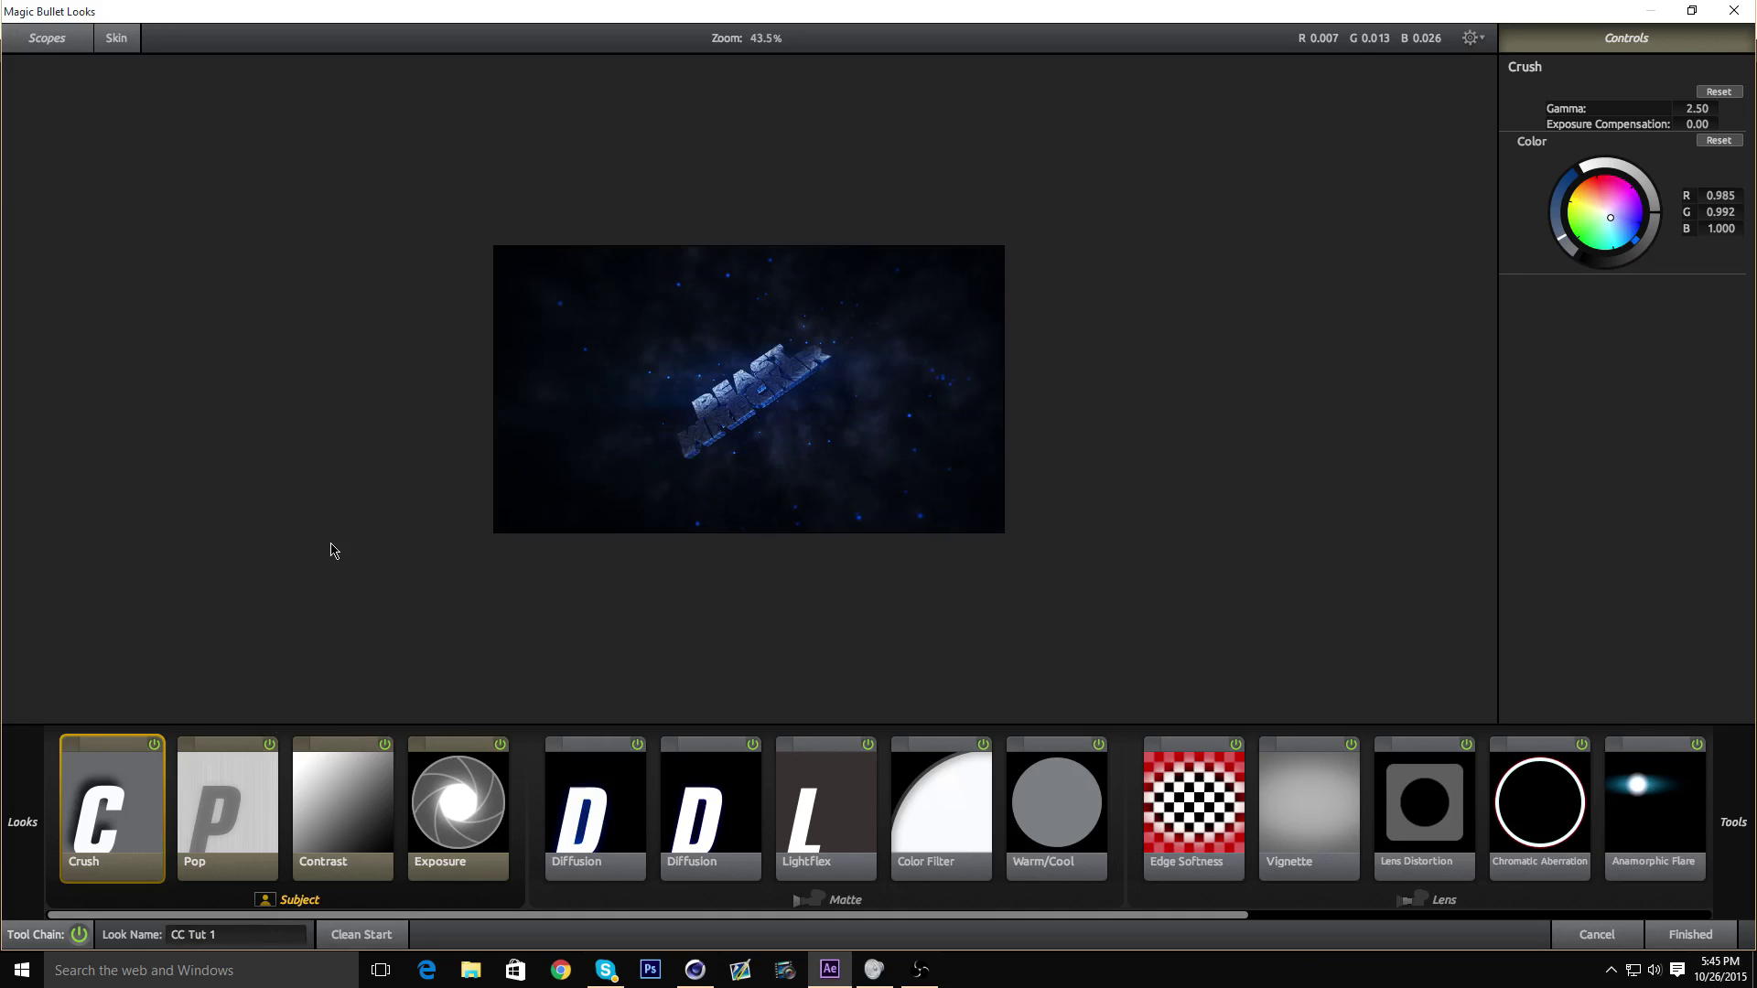
{"action": "scroll", "coordinate": [455, 520], "scroll_direction": "up", "scroll_amount": 5}
{"action": "scroll", "coordinate": [557, 571], "scroll_direction": "down", "scroll_amount": 4}
{"action": "scroll", "coordinate": [556, 571], "scroll_direction": "up", "scroll_amount": 4}
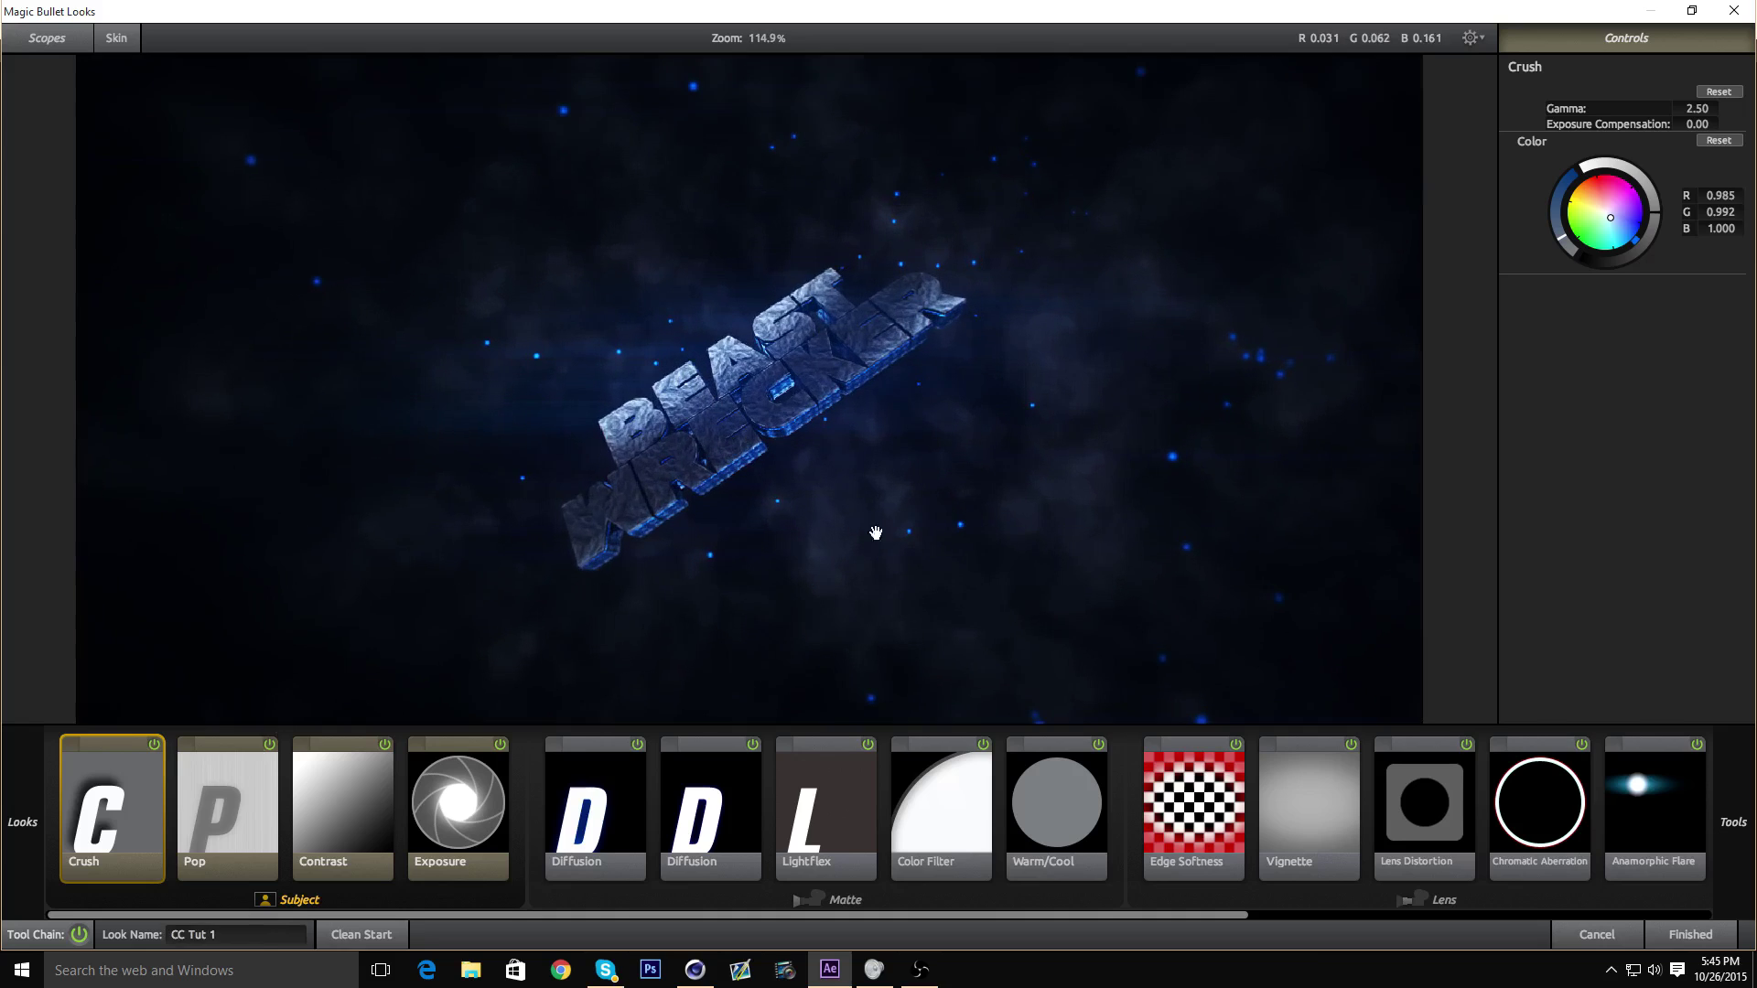
{"action": "left_click_drag", "start_coordinate": [937, 915], "coordinate": [3, 808]}
{"action": "left_click_drag", "start_coordinate": [458, 915], "coordinate": [918, 915]}
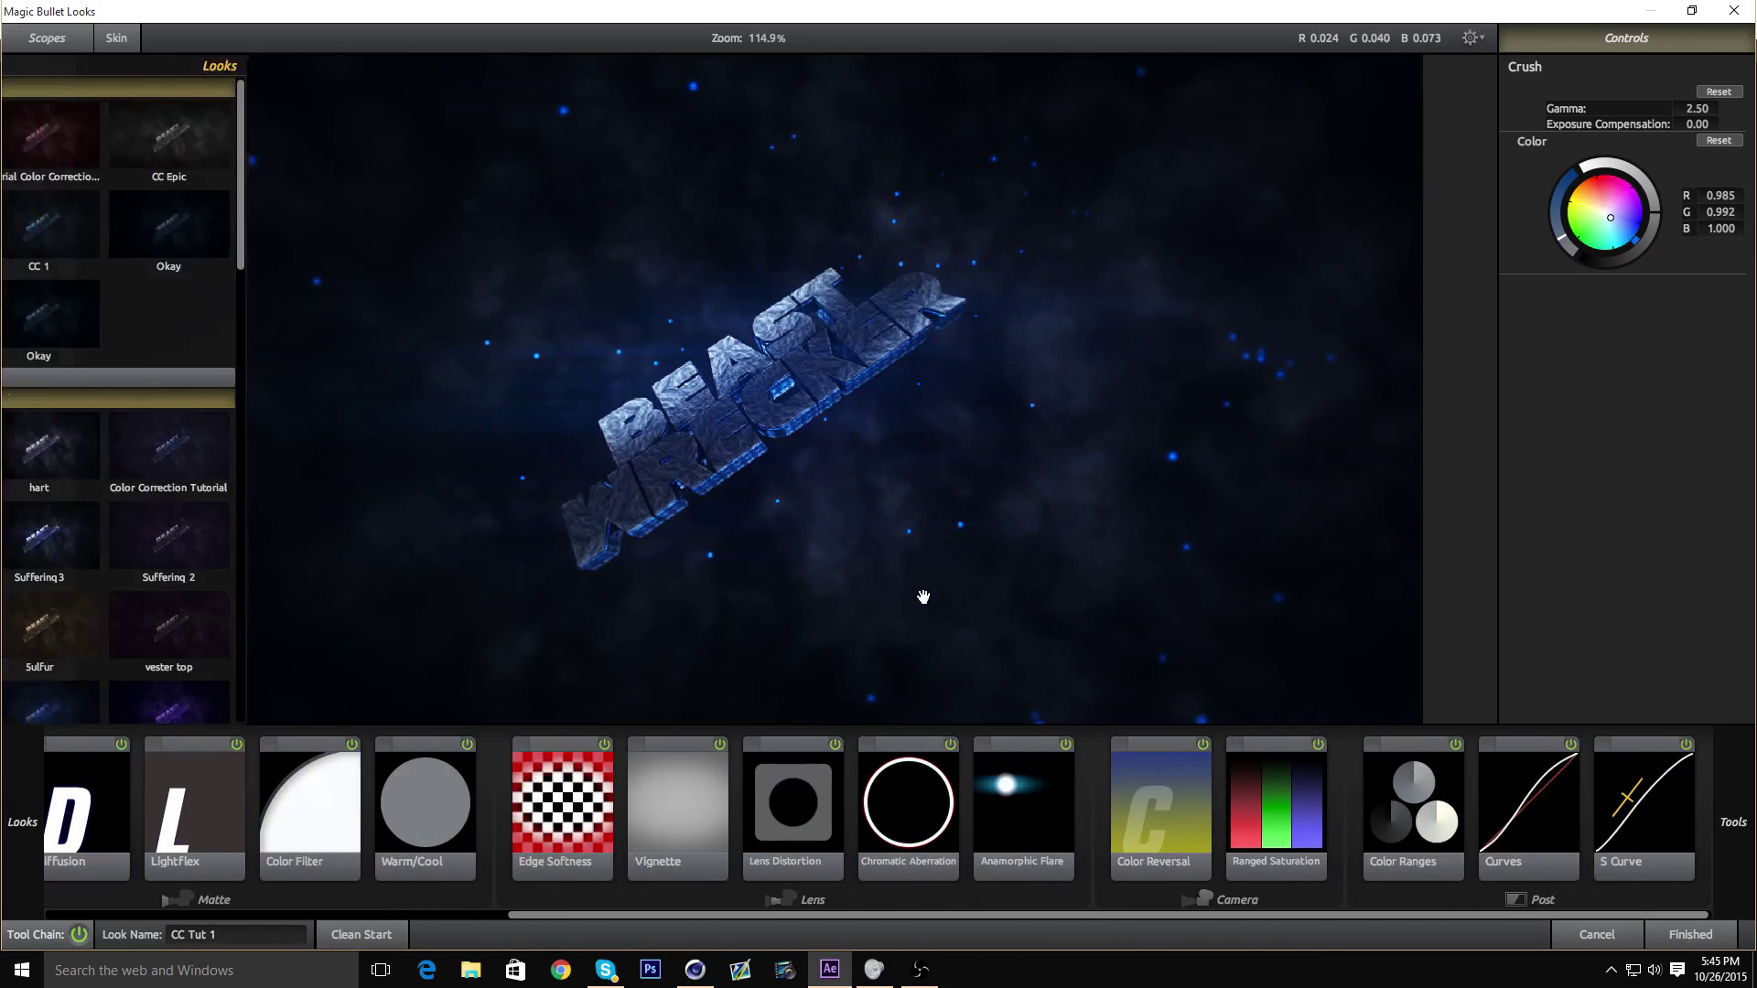
{"action": "scroll", "coordinate": [958, 467], "scroll_direction": "down", "scroll_amount": 6}
{"action": "scroll", "coordinate": [924, 439], "scroll_direction": "up", "scroll_amount": 5}
{"action": "scroll", "coordinate": [837, 455], "scroll_direction": "down", "scroll_amount": 5}
{"action": "scroll", "coordinate": [833, 458], "scroll_direction": "up", "scroll_amount": 4}
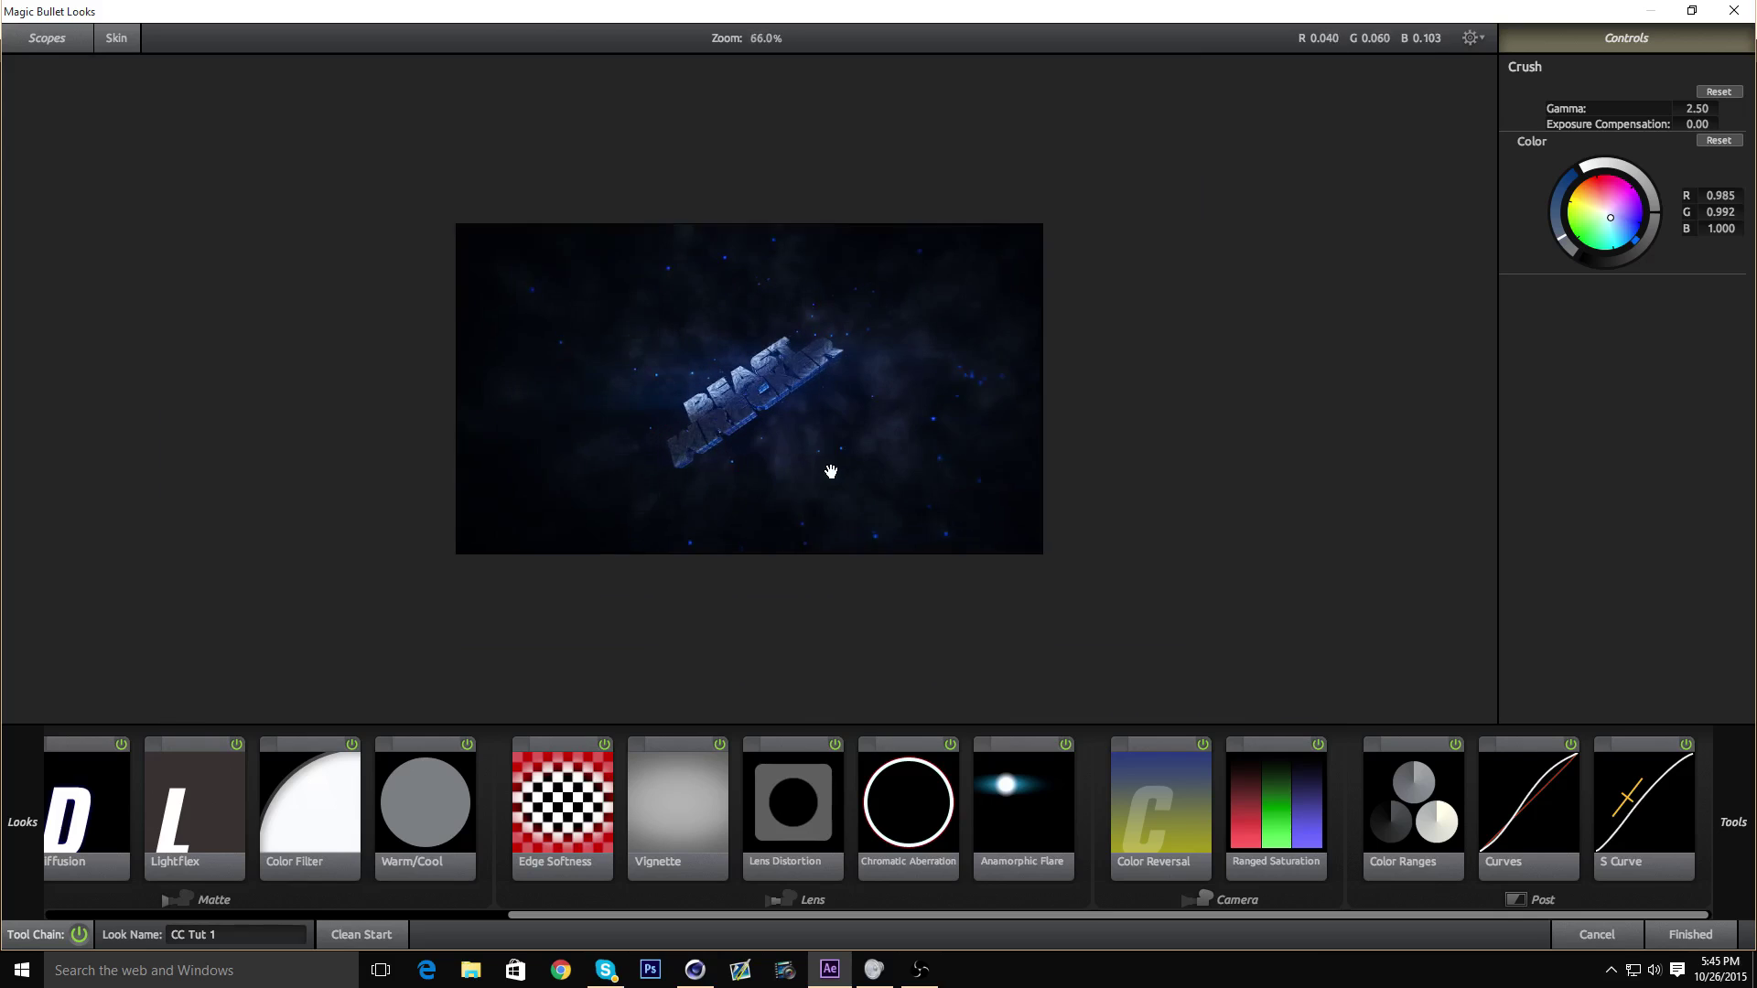
{"action": "left_click_drag", "start_coordinate": [842, 915], "coordinate": [1710, 882]}
- Review the Lens Distortion and second Diffusion settings and inspect the title's lit faces and blue edges up close and as a whole
{"action": "left_click", "coordinate": [830, 816]}
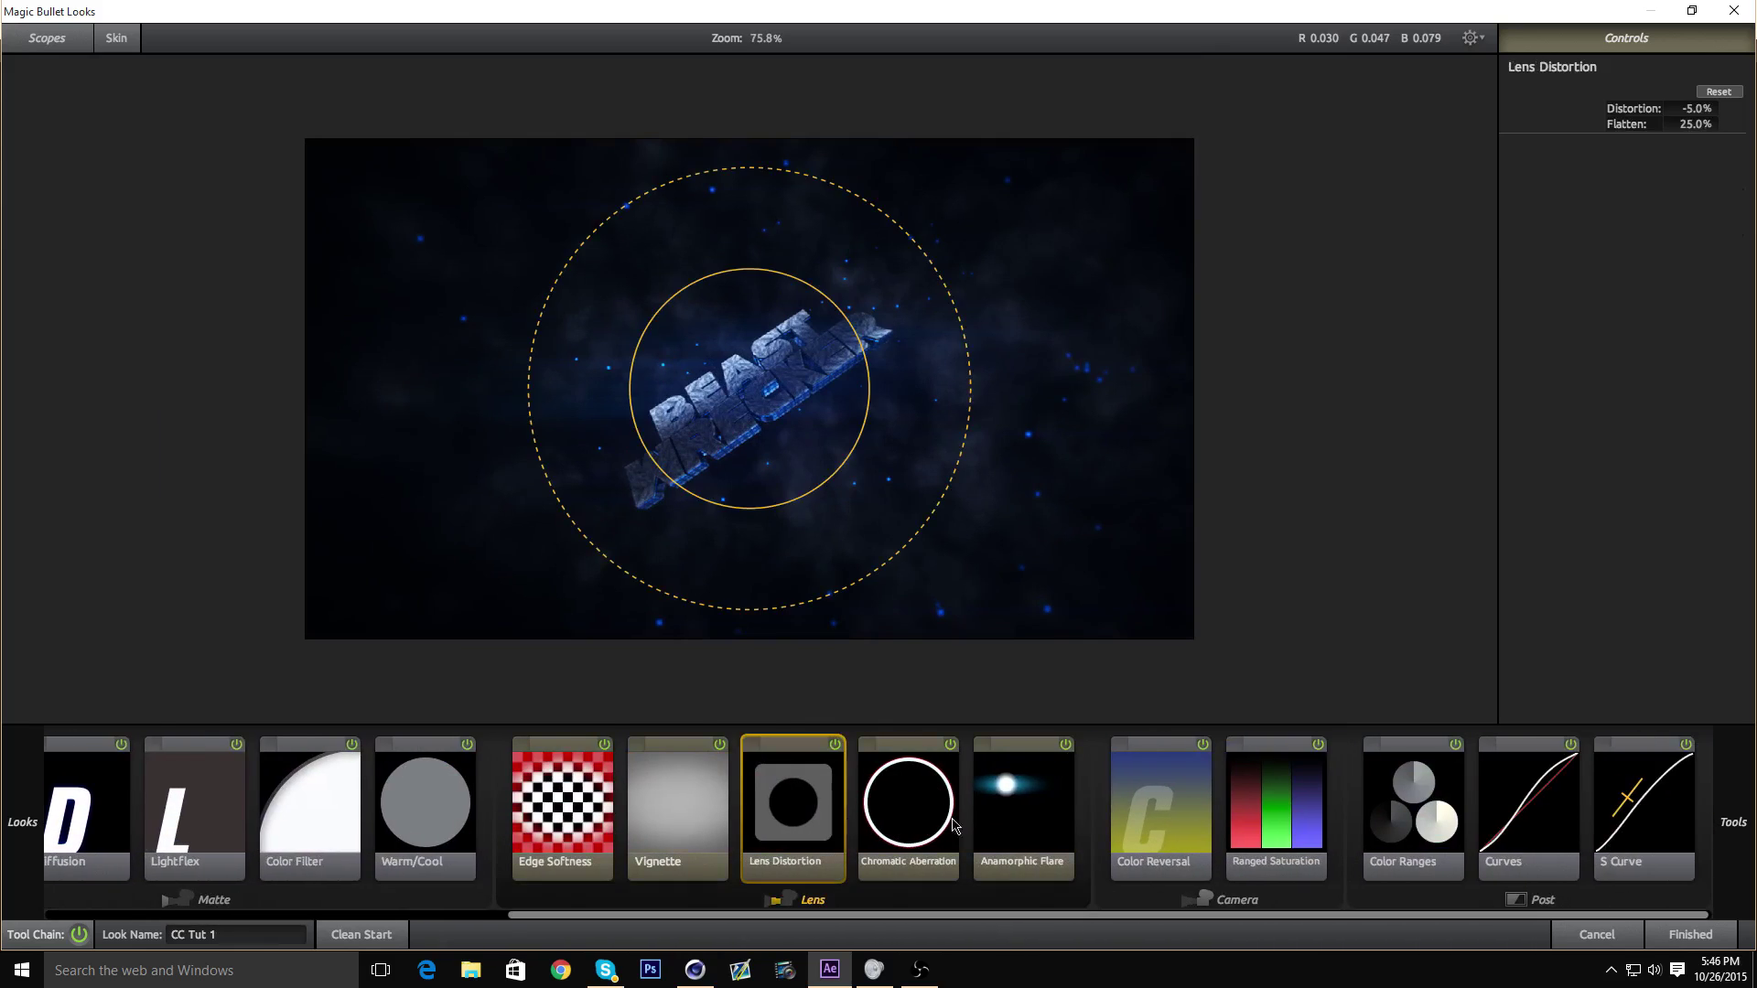
{"action": "left_click", "coordinate": [1568, 830]}
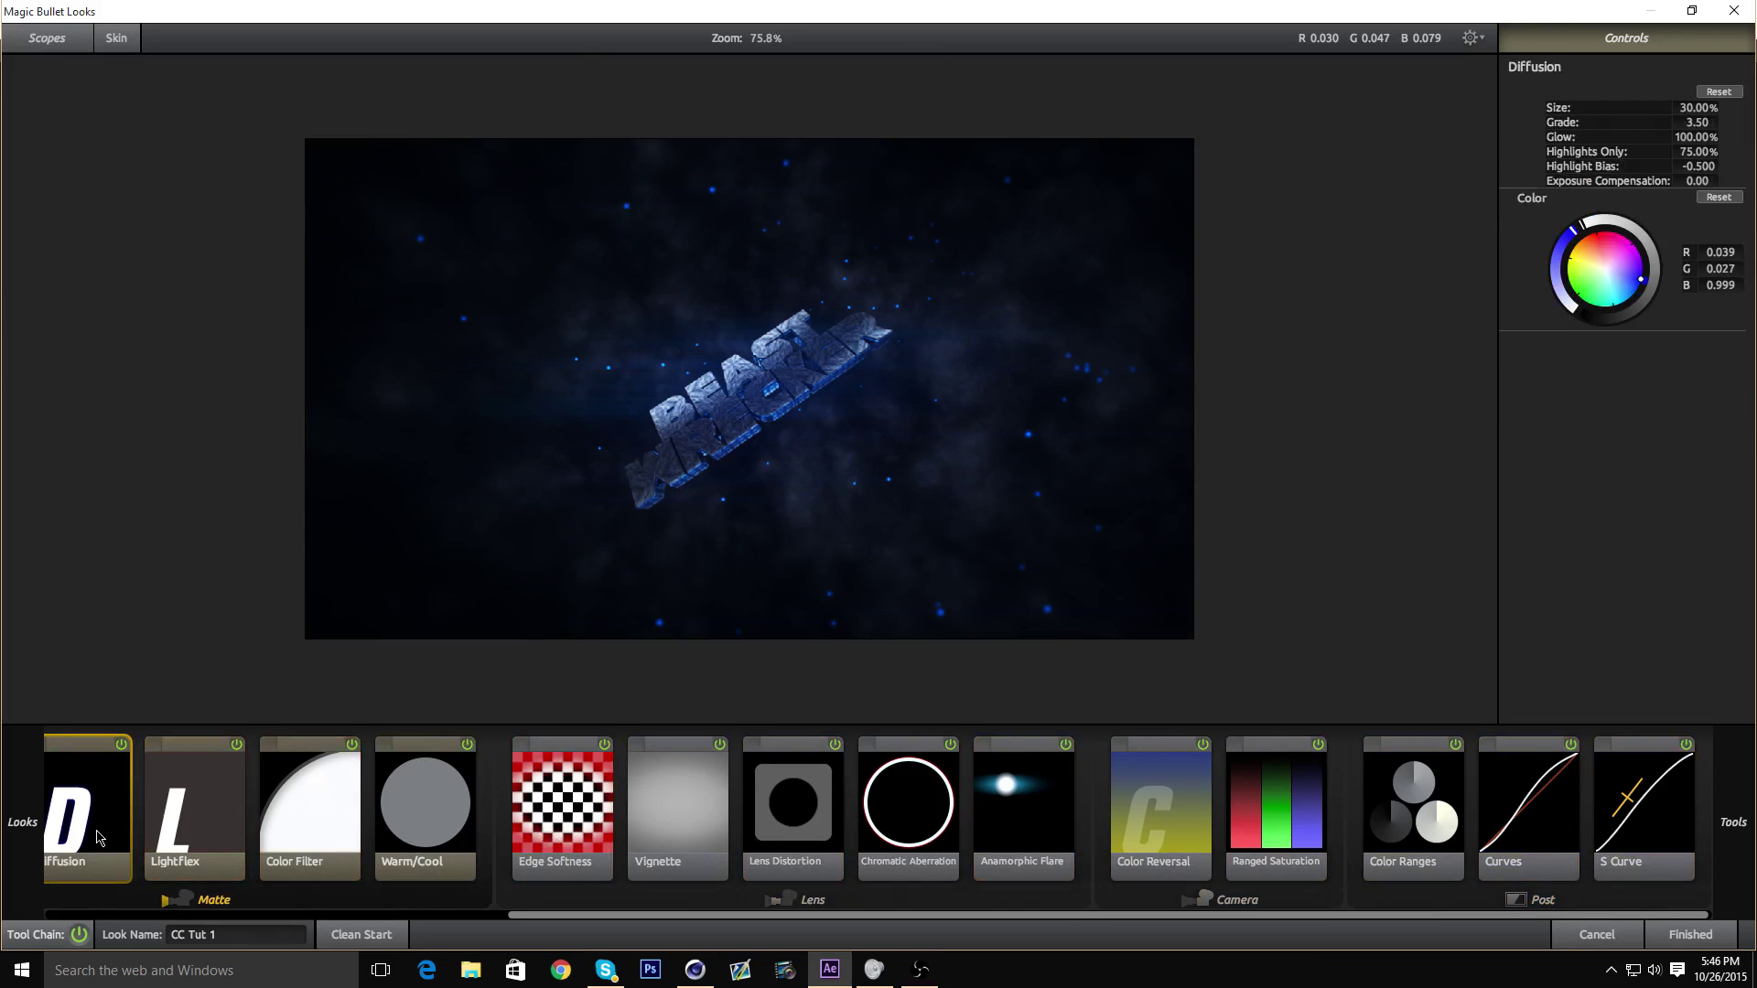
{"action": "left_click_drag", "start_coordinate": [648, 915], "coordinate": [303, 915]}
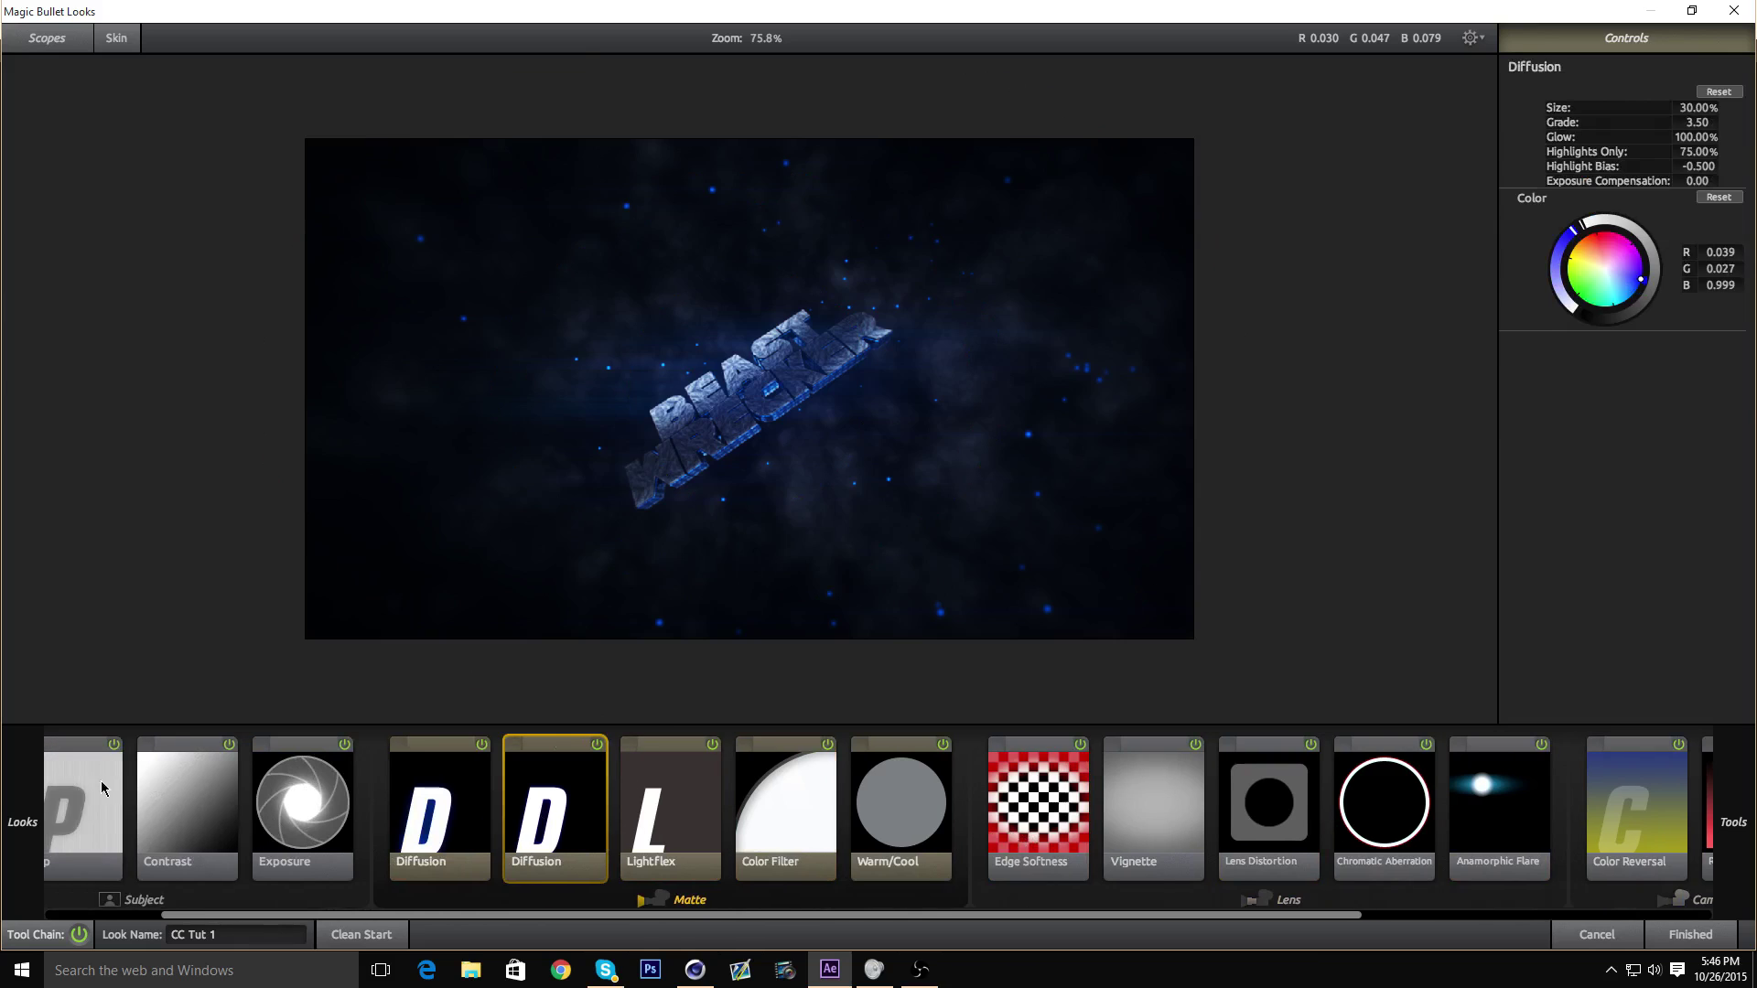
{"action": "mouse_move", "coordinate": [83, 793]}
{"action": "scroll", "coordinate": [82, 794], "scroll_direction": "up", "scroll_amount": 1}
{"action": "scroll", "coordinate": [870, 482], "scroll_direction": "up", "scroll_amount": 3}
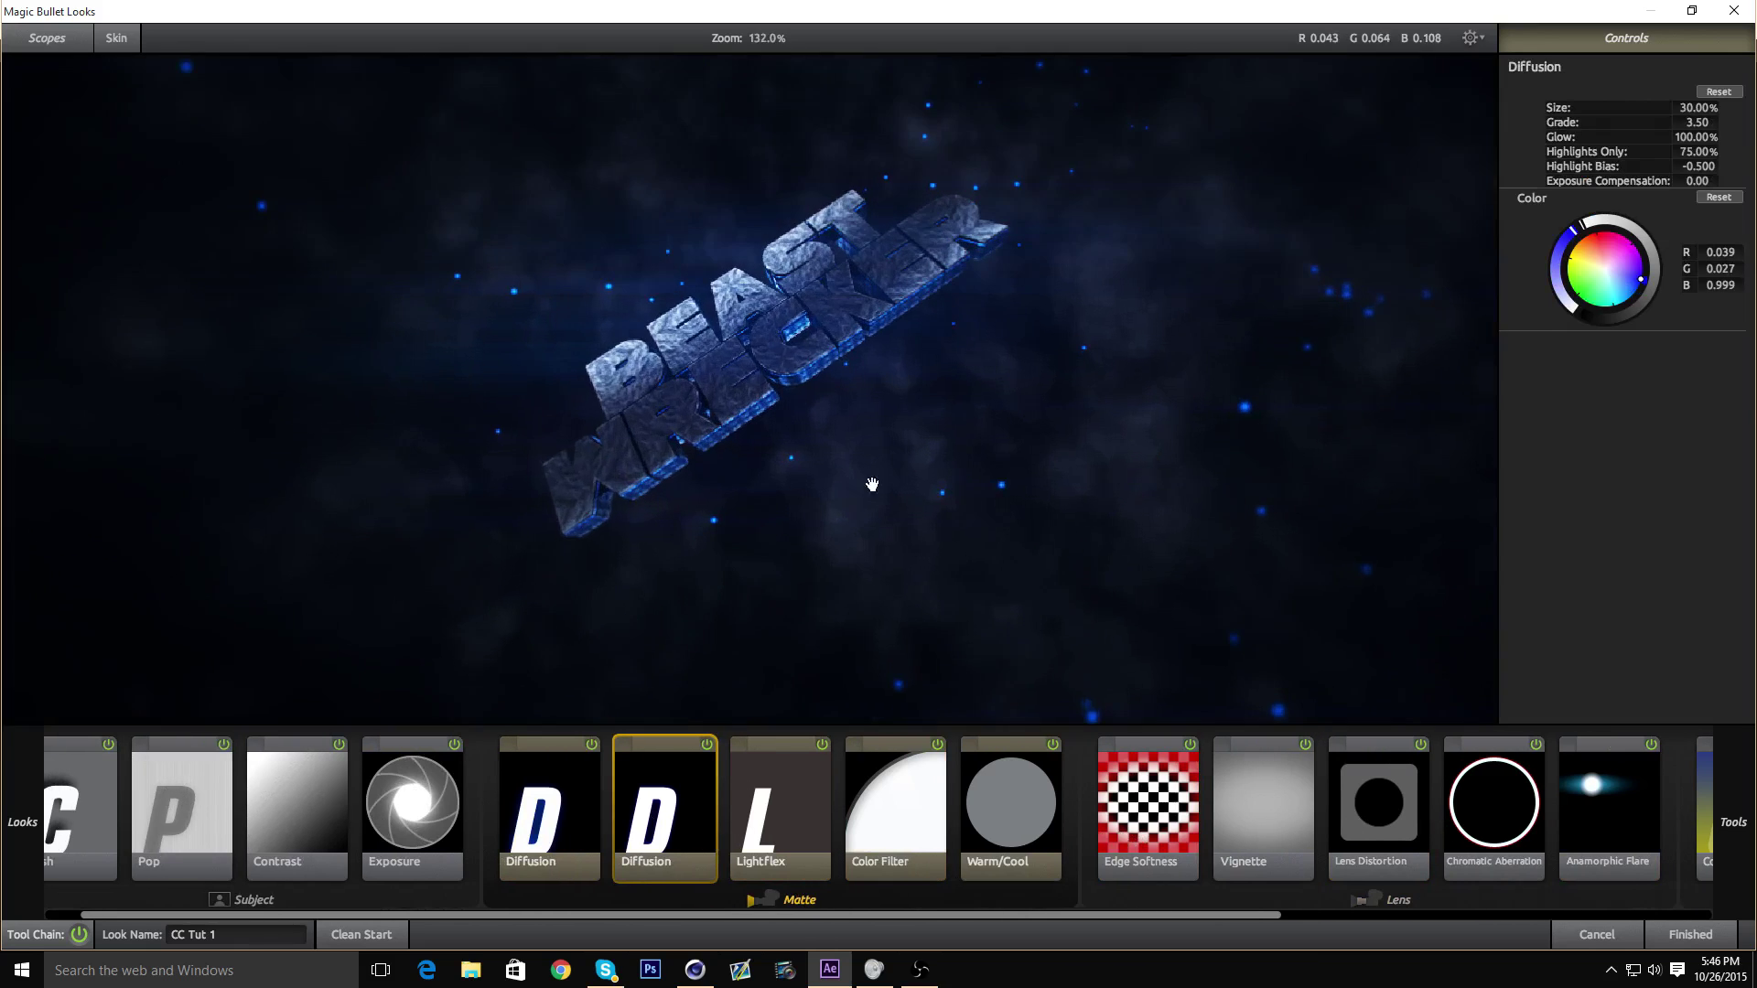
{"action": "scroll", "coordinate": [904, 468], "scroll_direction": "down", "scroll_amount": 5}
{"action": "scroll", "coordinate": [901, 476], "scroll_direction": "up", "scroll_amount": 5}
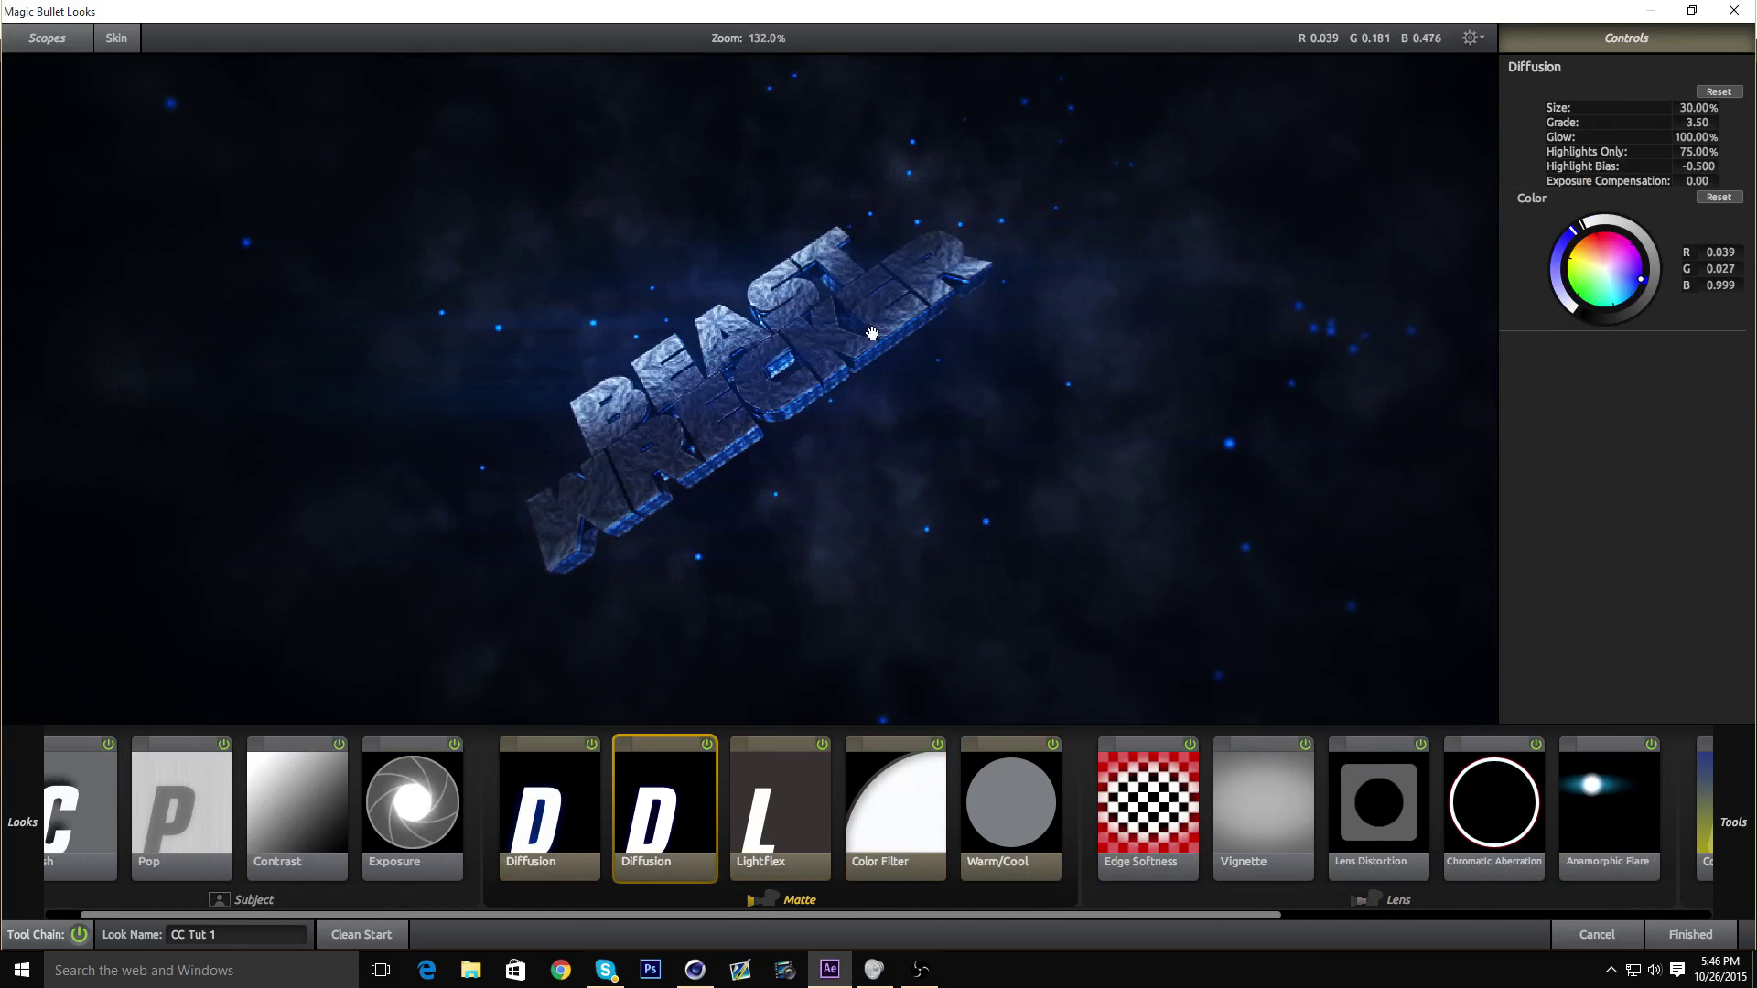
{"action": "scroll", "coordinate": [753, 364], "scroll_direction": "down", "scroll_amount": 1}
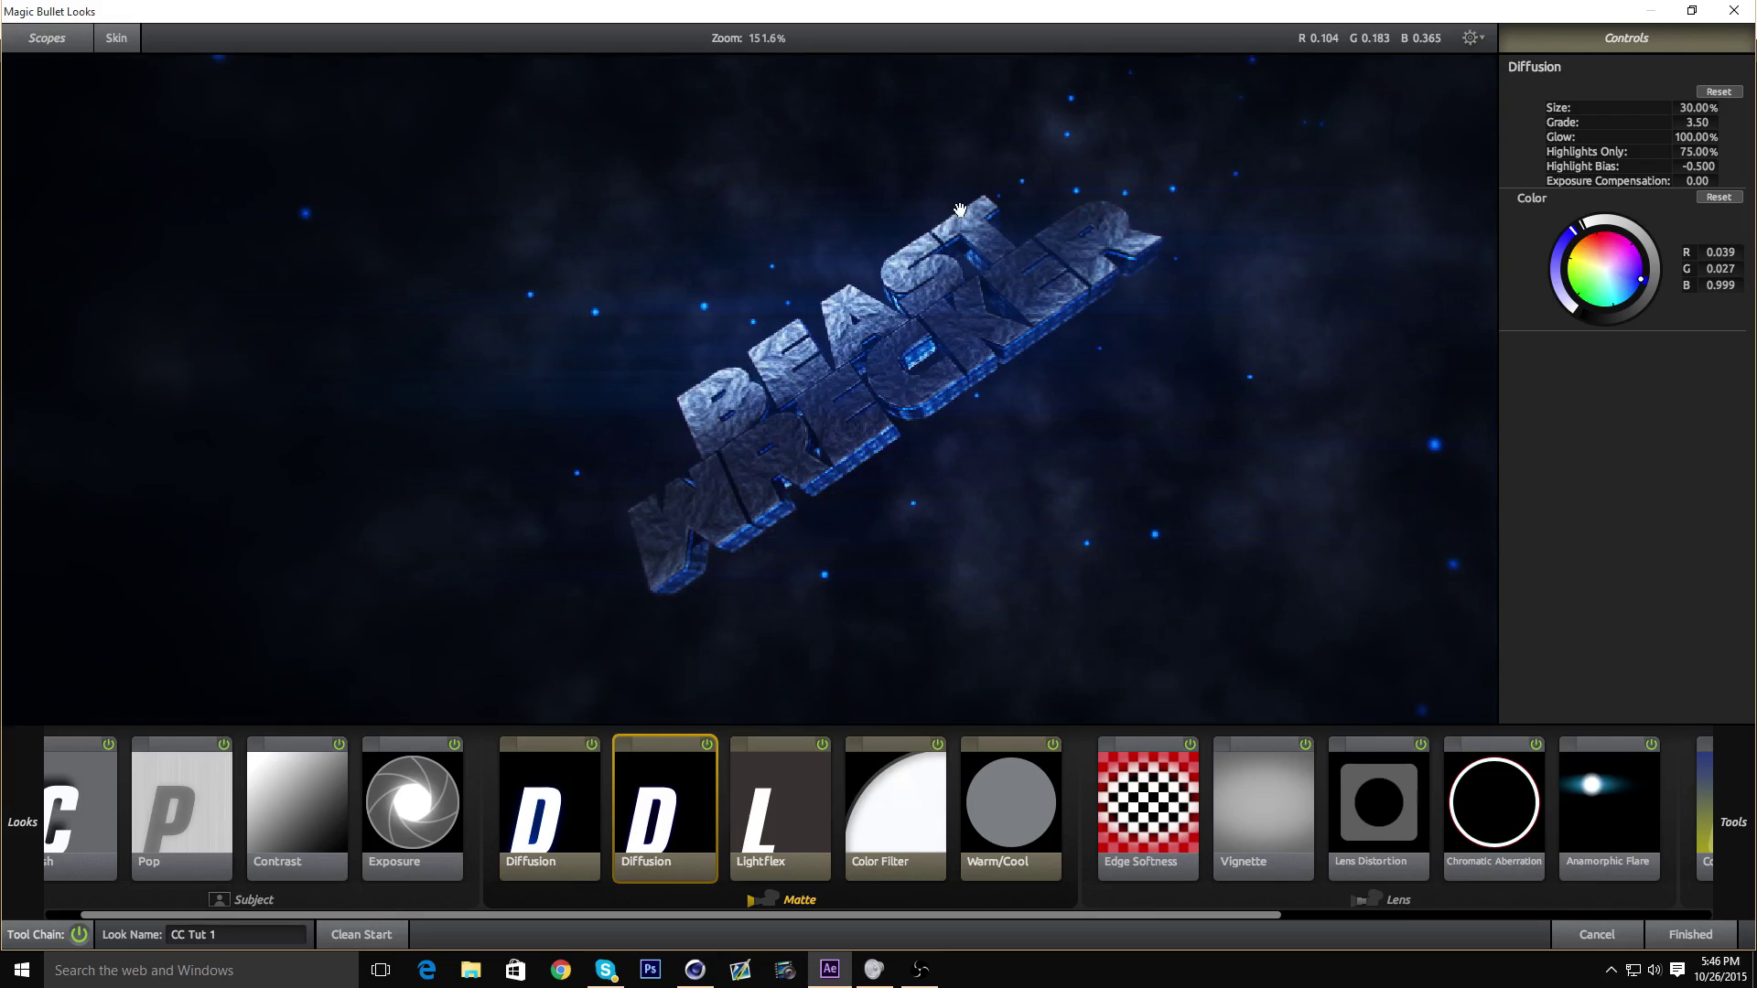
{"action": "scroll", "coordinate": [907, 418], "scroll_direction": "down", "scroll_amount": 2}
{"action": "scroll", "coordinate": [907, 418], "scroll_direction": "up", "scroll_amount": 1}
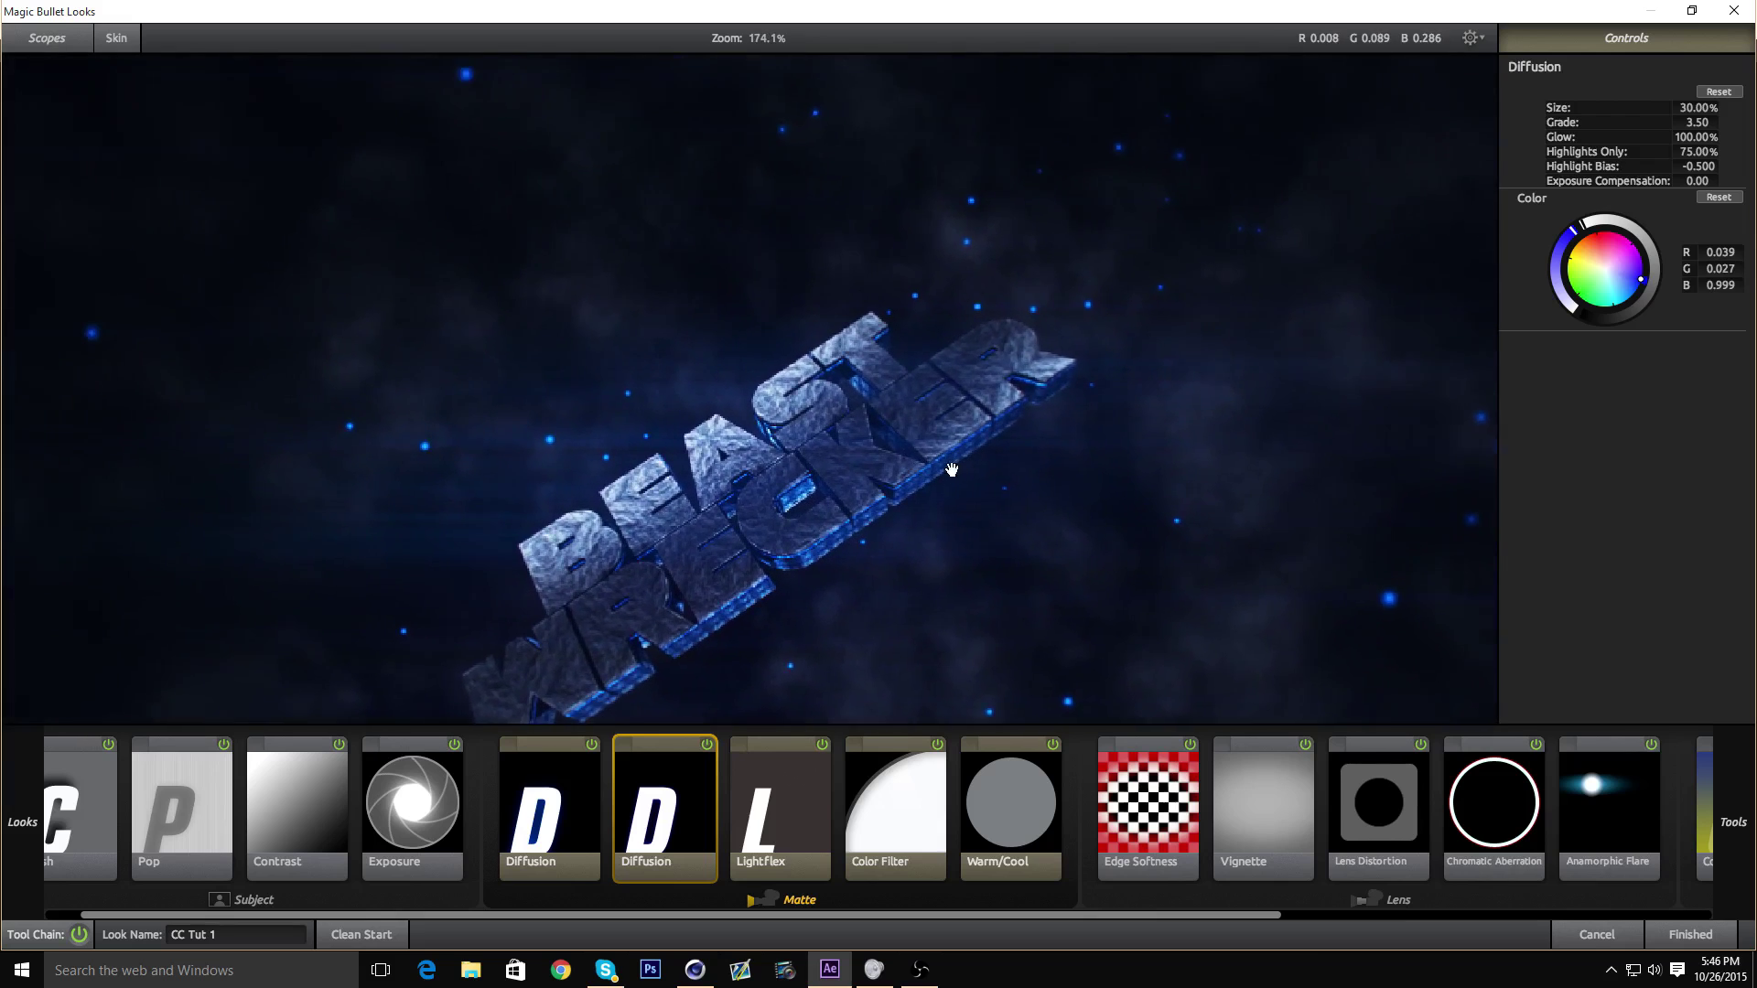
{"action": "scroll", "coordinate": [956, 339], "scroll_direction": "down", "scroll_amount": 1}
{"action": "scroll", "coordinate": [929, 353], "scroll_direction": "up", "scroll_amount": 1}
{"action": "scroll", "coordinate": [918, 364], "scroll_direction": "down", "scroll_amount": 1}
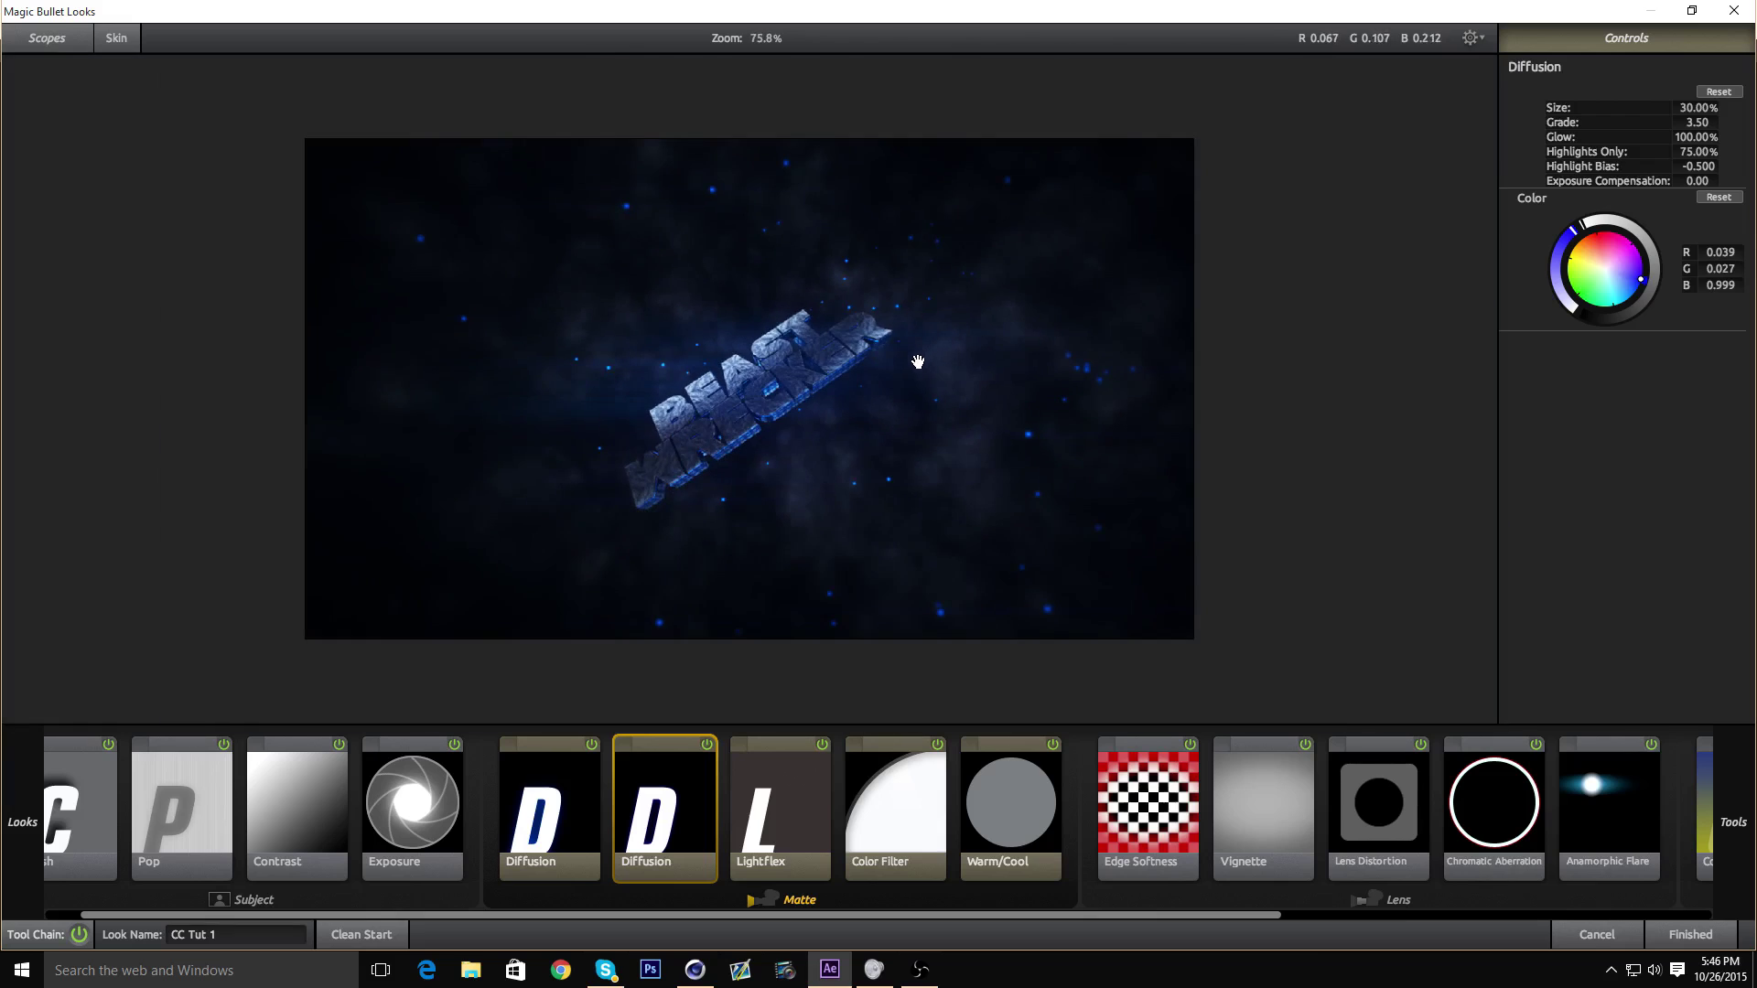